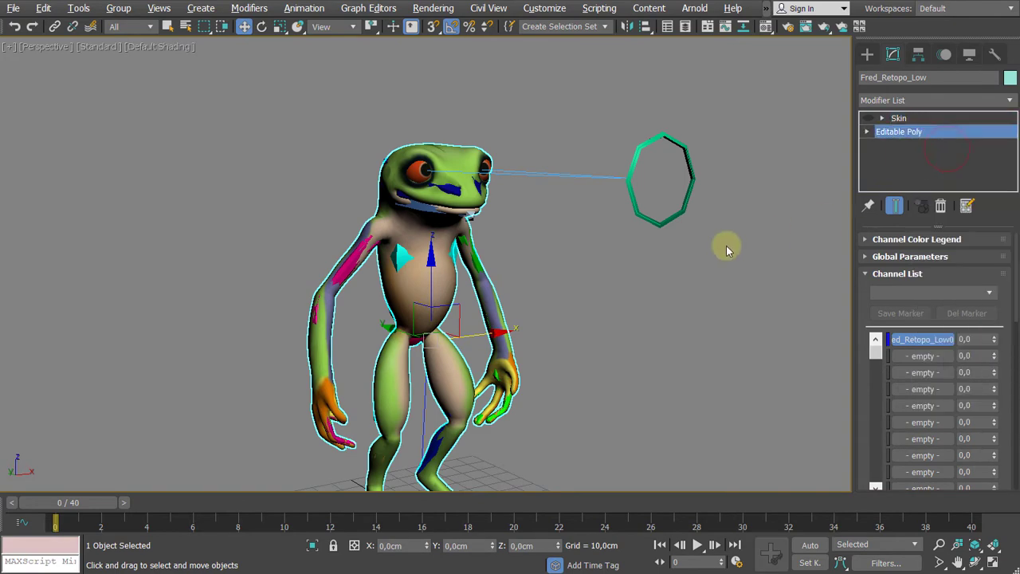
# - Activate the Skin modifier of the Fred_Retopo_Low frog body and save the scene
pyautogui.moveTo(723, 243); pyautogui.dragTo(682, 261, button='middle')
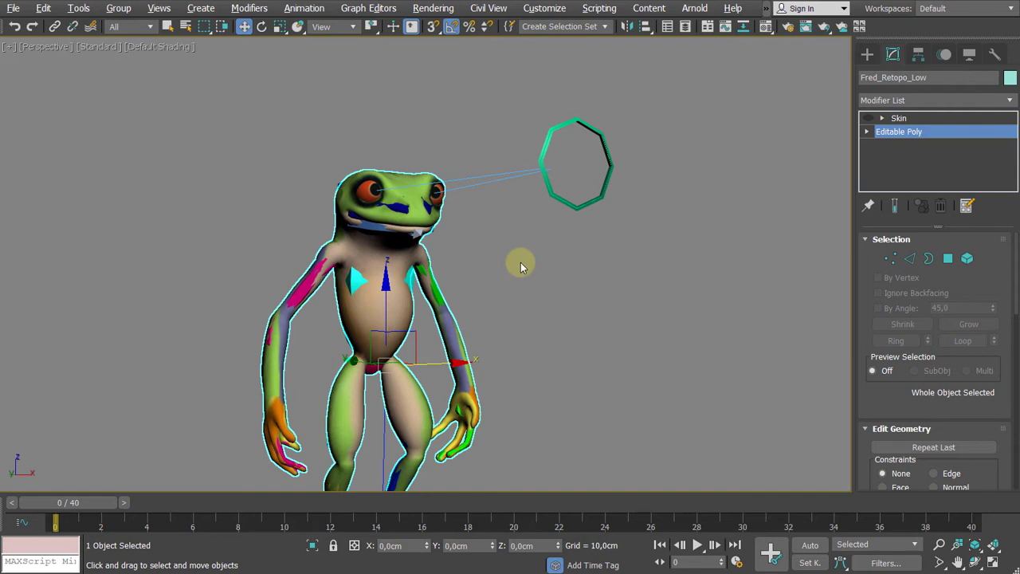
pyautogui.click(896, 119)
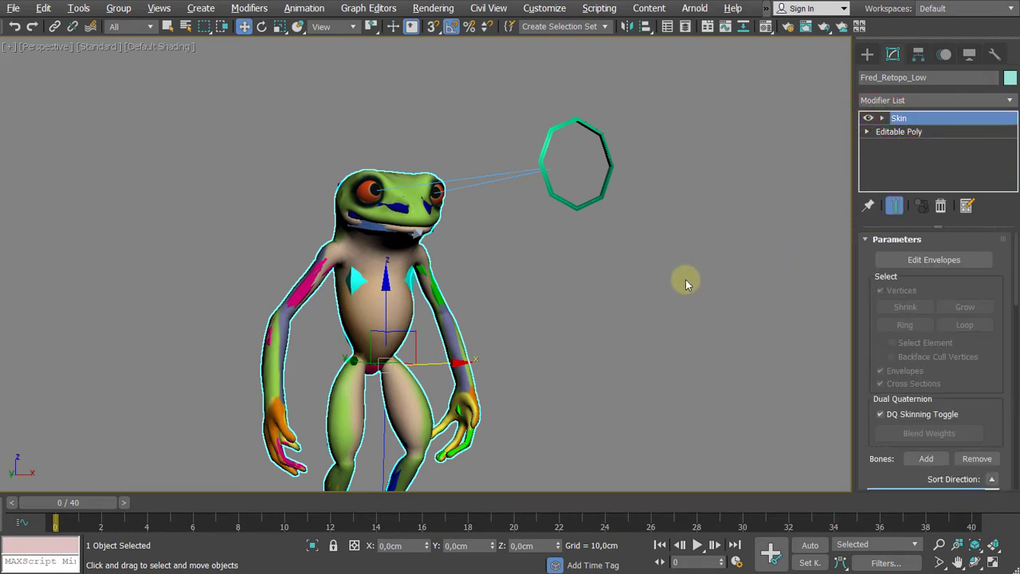
pyautogui.hotkey('ctrl', 's')
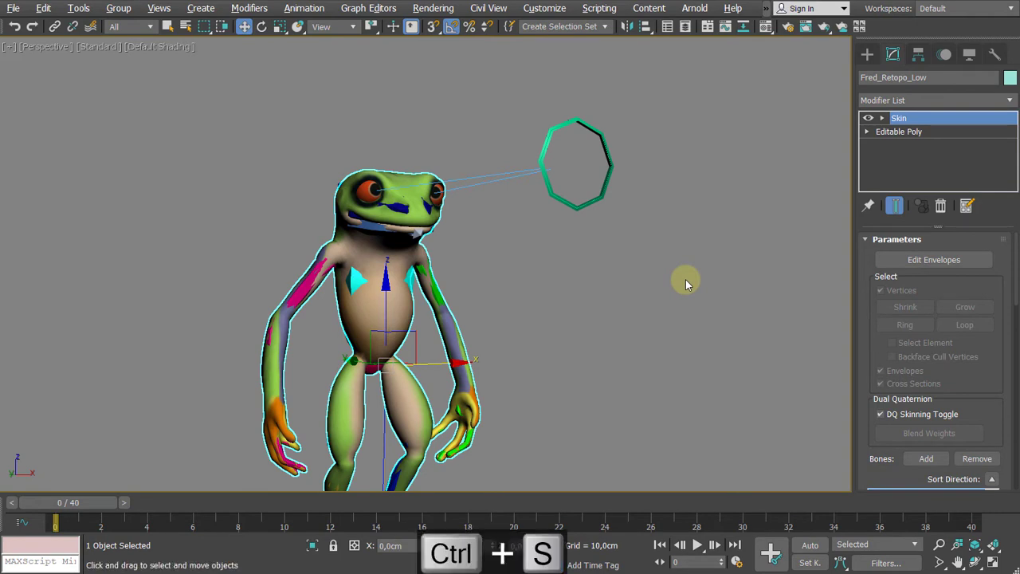
# - Switch to the front view and select the frog body together with both eyes
pyautogui.keyDown('alt'); pyautogui.moveTo(687, 283); pyautogui.dragTo(677, 257, button='middle'); pyautogui.keyUp('alt')
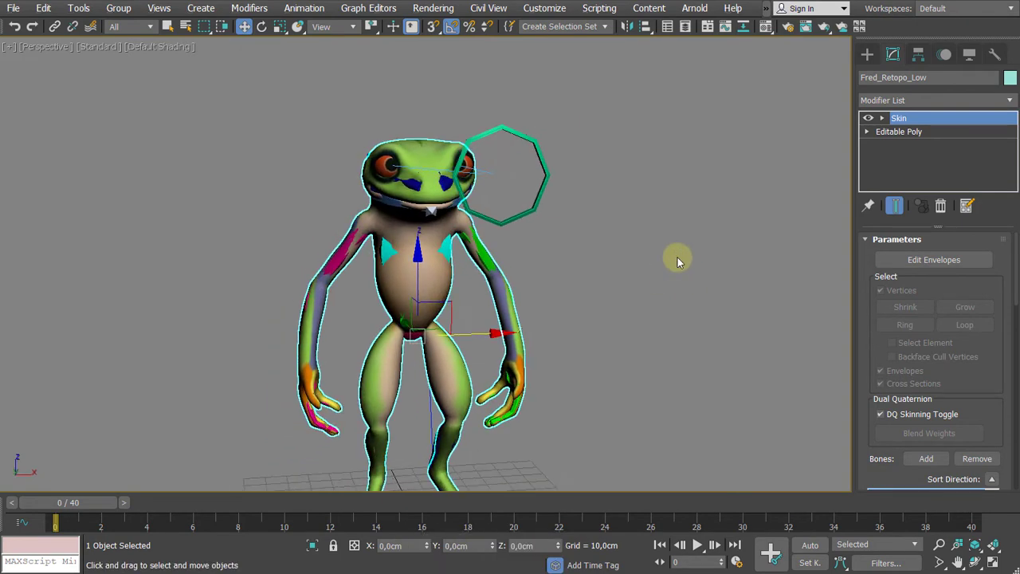
pyautogui.press('f')
pyautogui.scroll(-8, 575, 287)
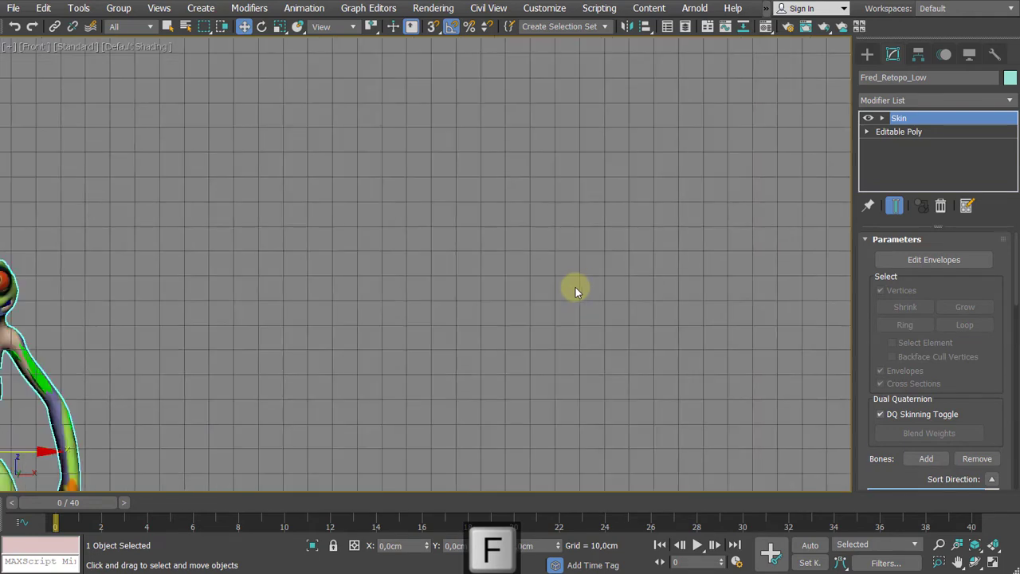
pyautogui.scroll(-3, 576, 287)
pyautogui.moveTo(575, 287); pyautogui.dragTo(773, 263, button='middle')
pyautogui.scroll(3, 472, 254)
pyautogui.moveTo(446, 255); pyautogui.dragTo(536, 204, button='middle')
pyautogui.scroll(3, 542, 220)
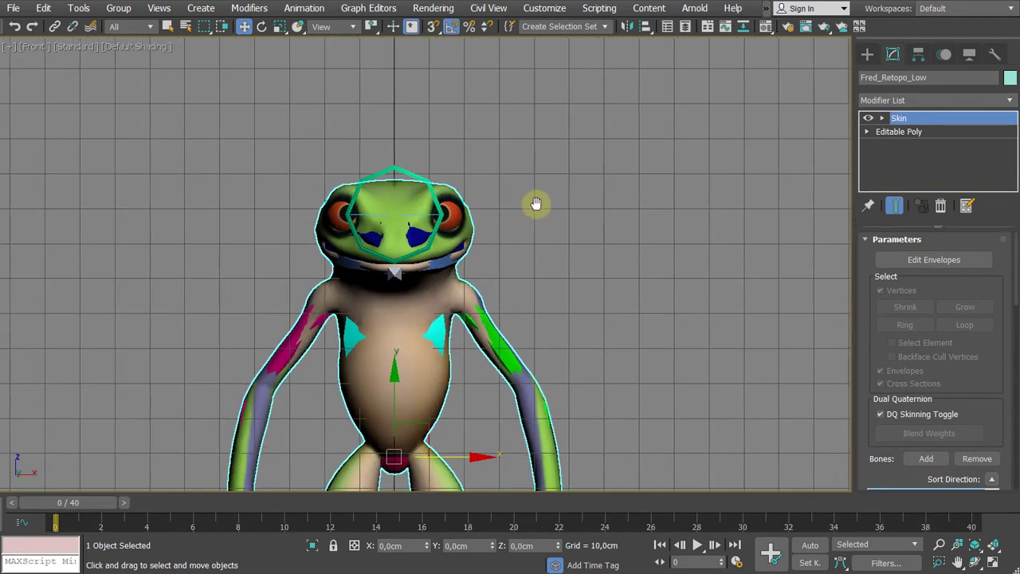
pyautogui.click(431, 197)
pyautogui.scroll(2, 430, 199)
pyautogui.keyDown('ctrl'); pyautogui.click(468, 217); pyautogui.keyUp('ctrl')
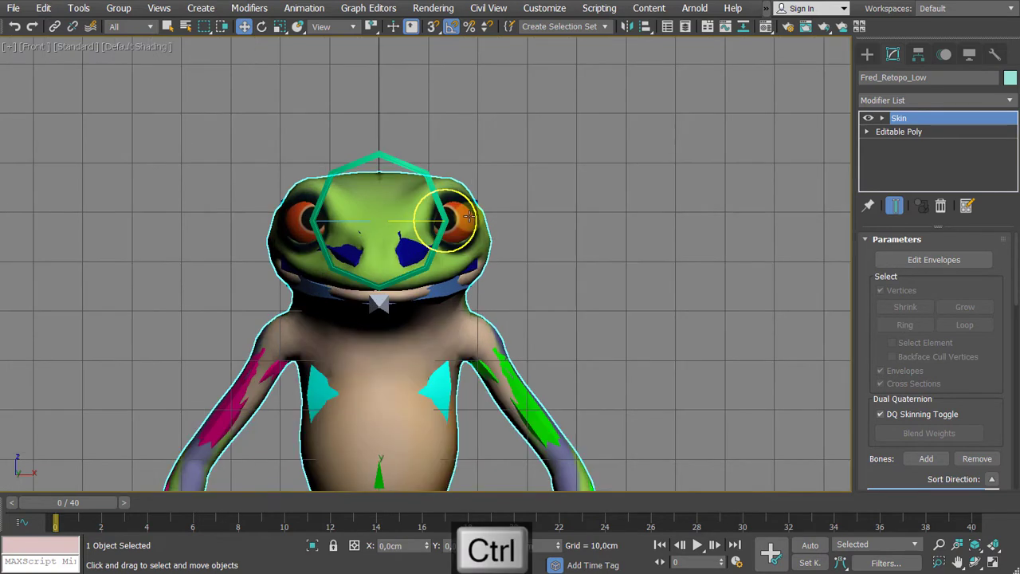
pyautogui.keyDown('ctrl'); pyautogui.click(469, 217); pyautogui.keyUp('ctrl')
pyautogui.keyDown('ctrl'); pyautogui.click(296, 231); pyautogui.keyUp('ctrl')
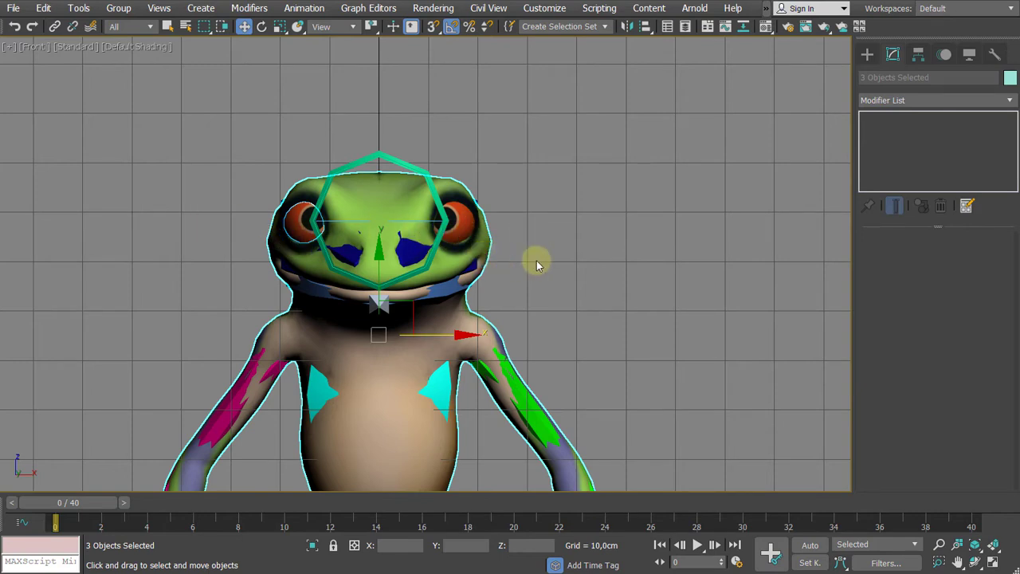
# - Examine the mesh topology of the selected body and eyes with edged faces displayed
pyautogui.press('F4')
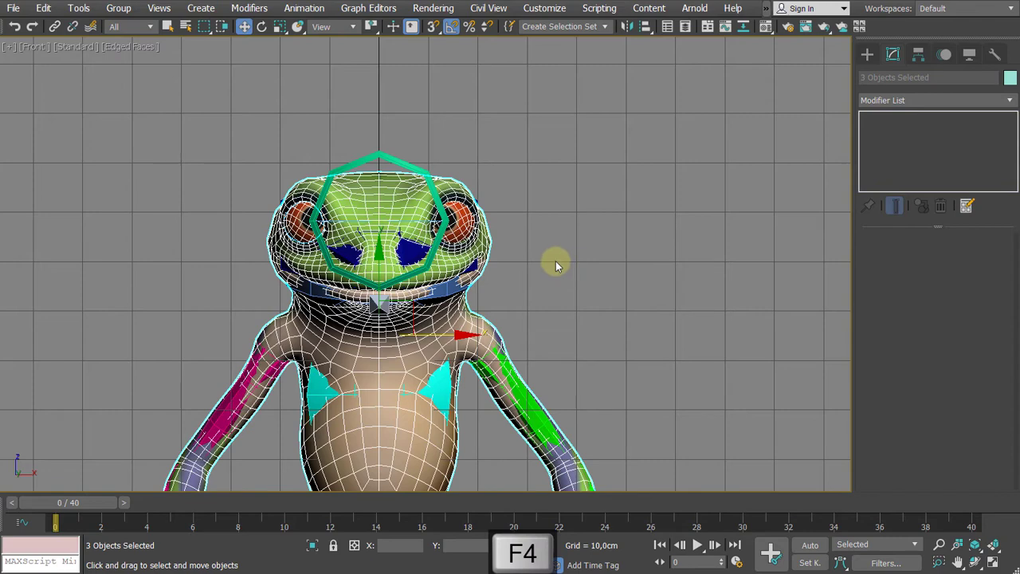
pyautogui.press('F4')
pyautogui.press('F4')
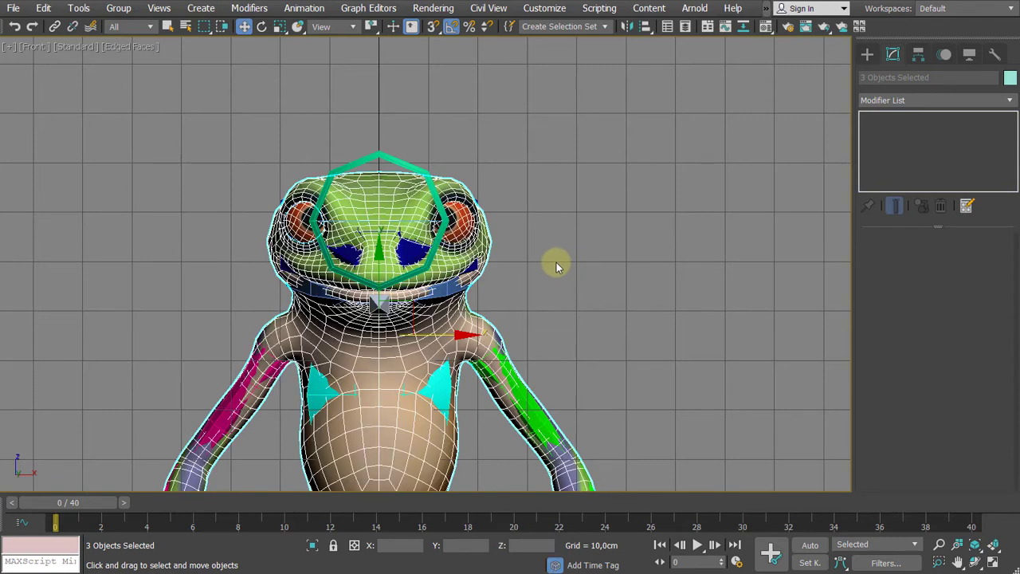
pyautogui.press('F4')
# - Clone the selected body and eyes as one independent copy, offset along the X axis beside the original frog
pyautogui.scroll(-4, 556, 267)
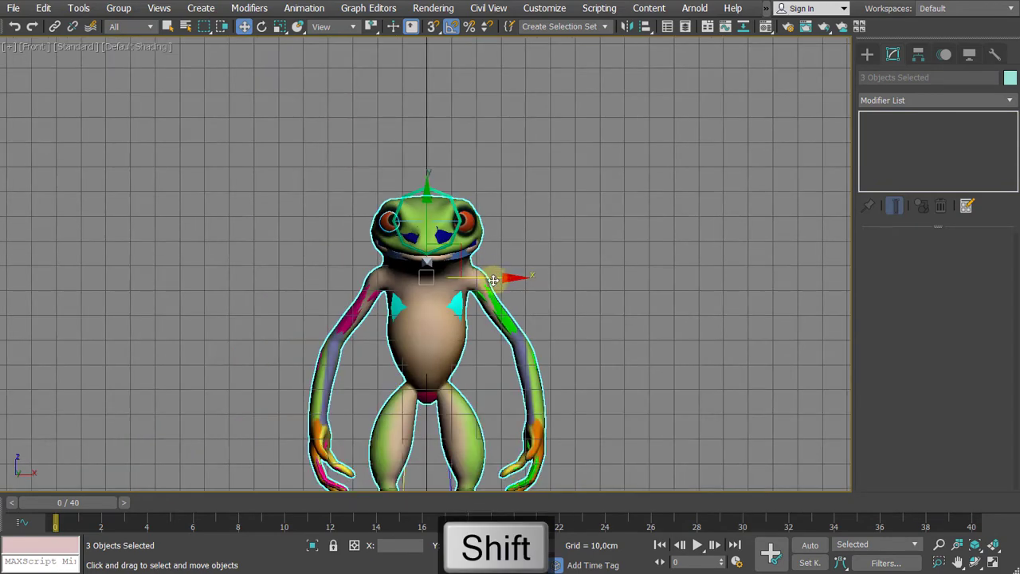
pyautogui.keyDown('shift'); pyautogui.moveTo(497, 277); pyautogui.dragTo(770, 276); pyautogui.keyUp('shift')
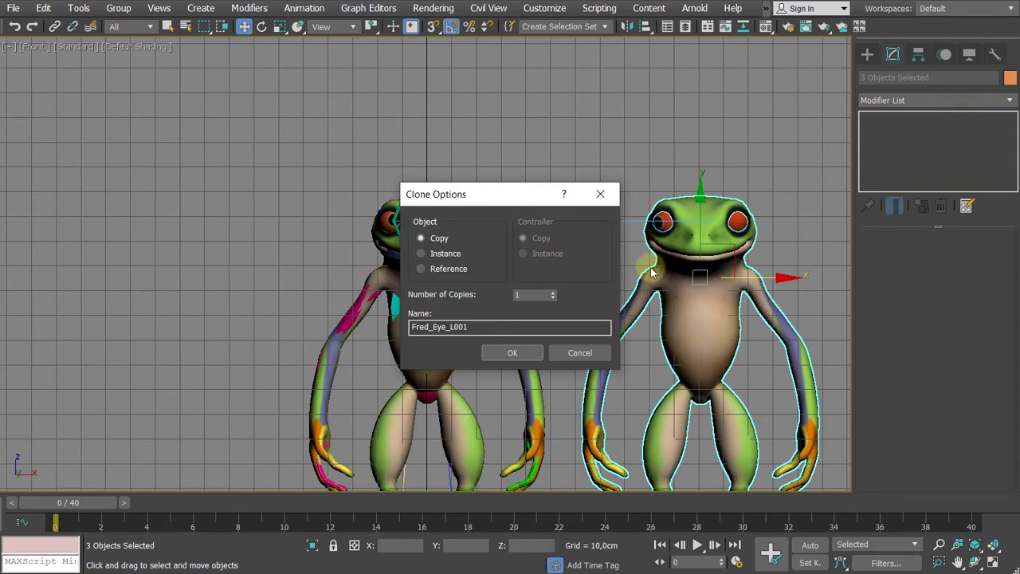
pyautogui.click(516, 353)
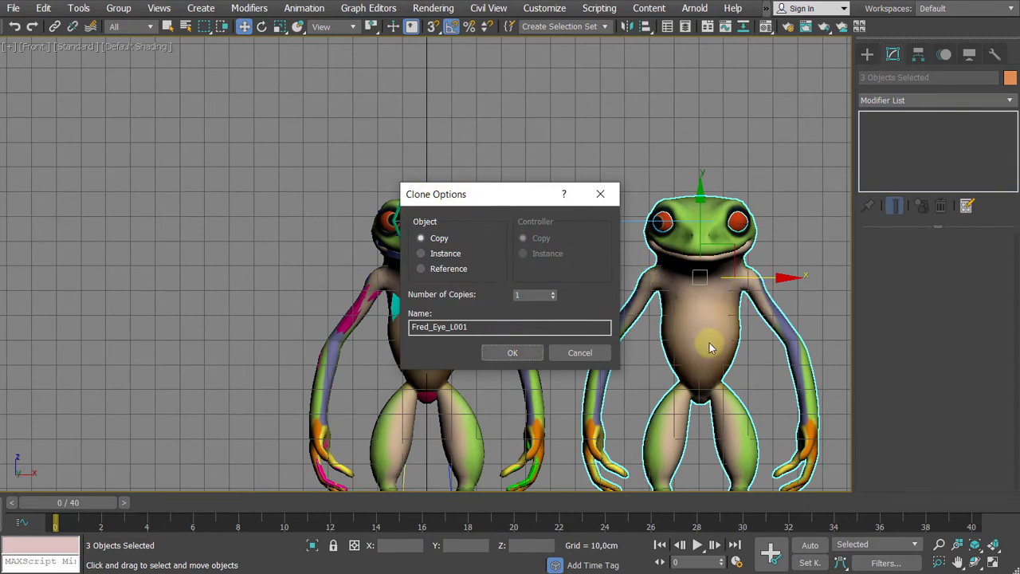
pyautogui.click(510, 357)
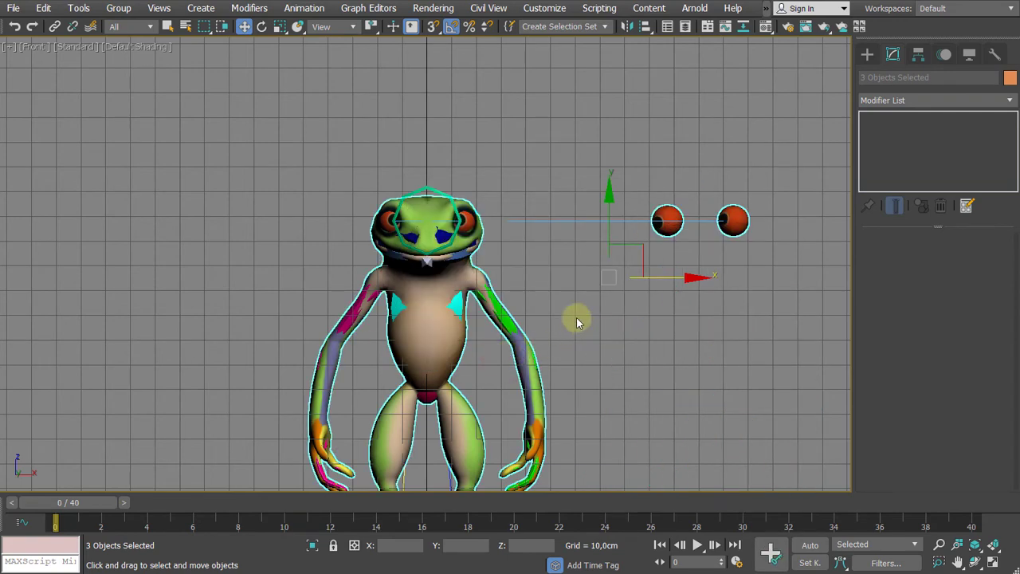
# - Isolate the three cloned objects and delete the Skin modifier from the body copy Fred_Retopo_Low001
pyautogui.moveTo(576, 317); pyautogui.dragTo(501, 197, button='middle')
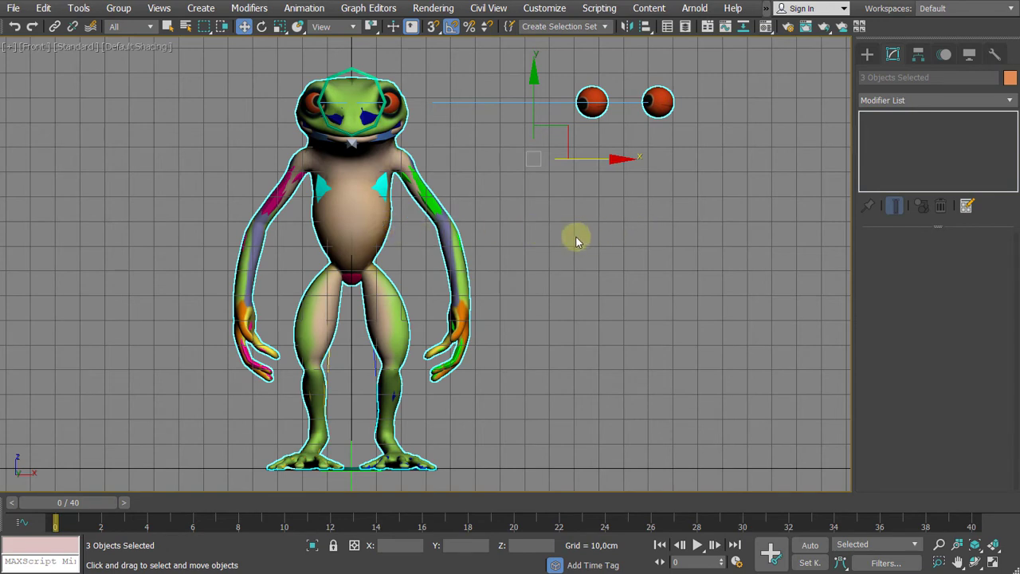
pyautogui.hotkey('alt', 'q')
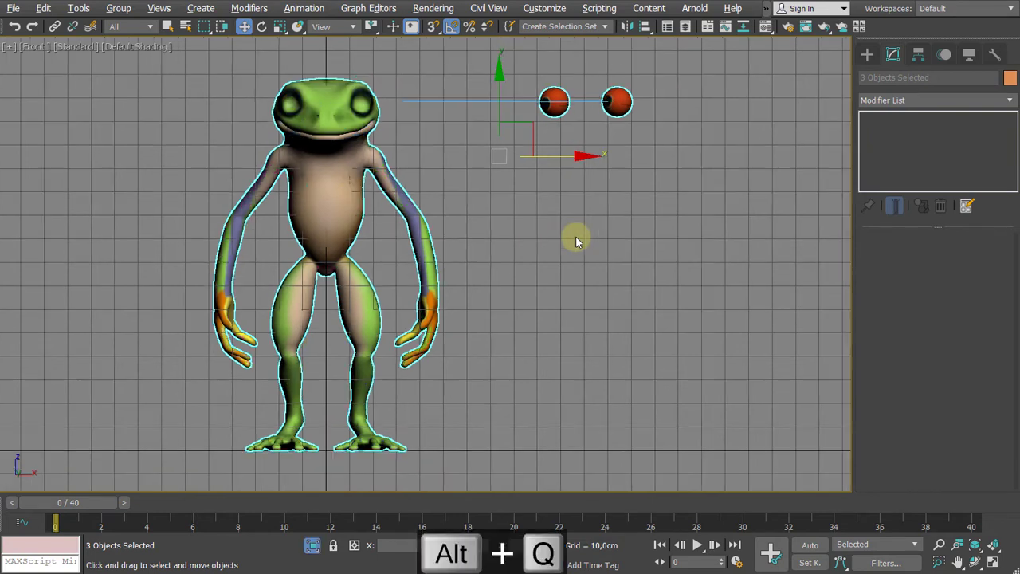
pyautogui.click(488, 195)
pyautogui.click(356, 171)
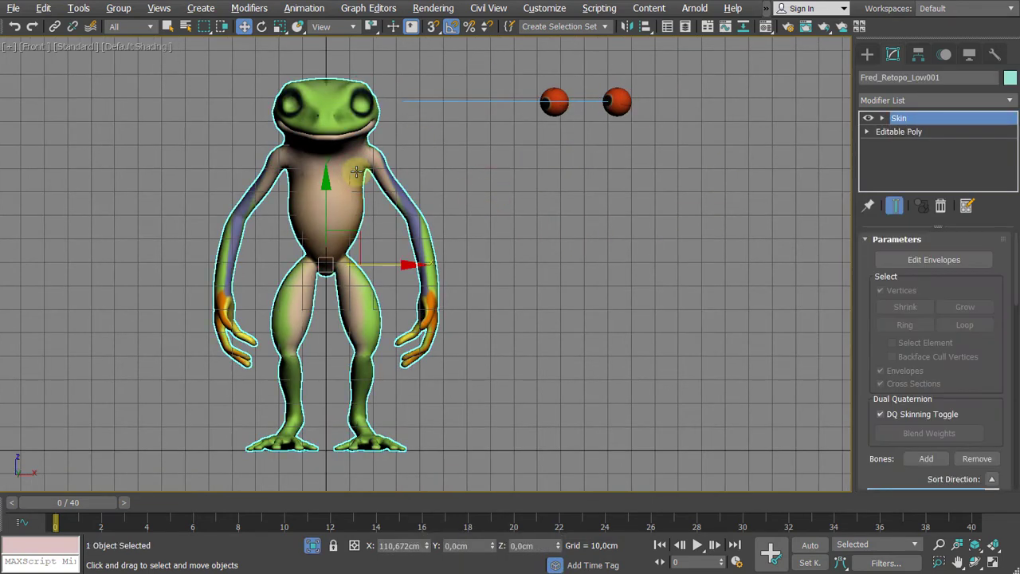
pyautogui.rightClick(913, 122)
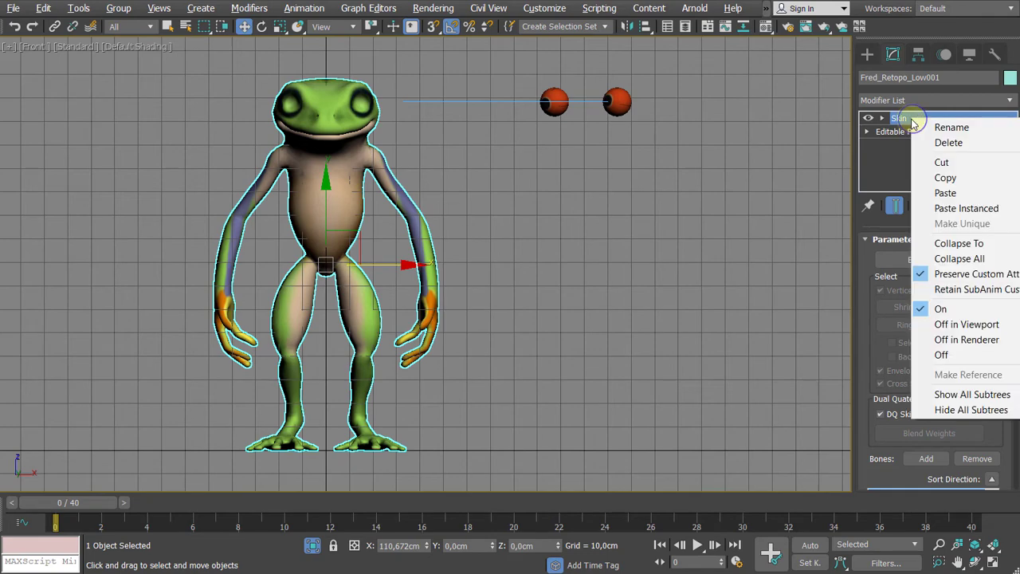
pyautogui.click(927, 144)
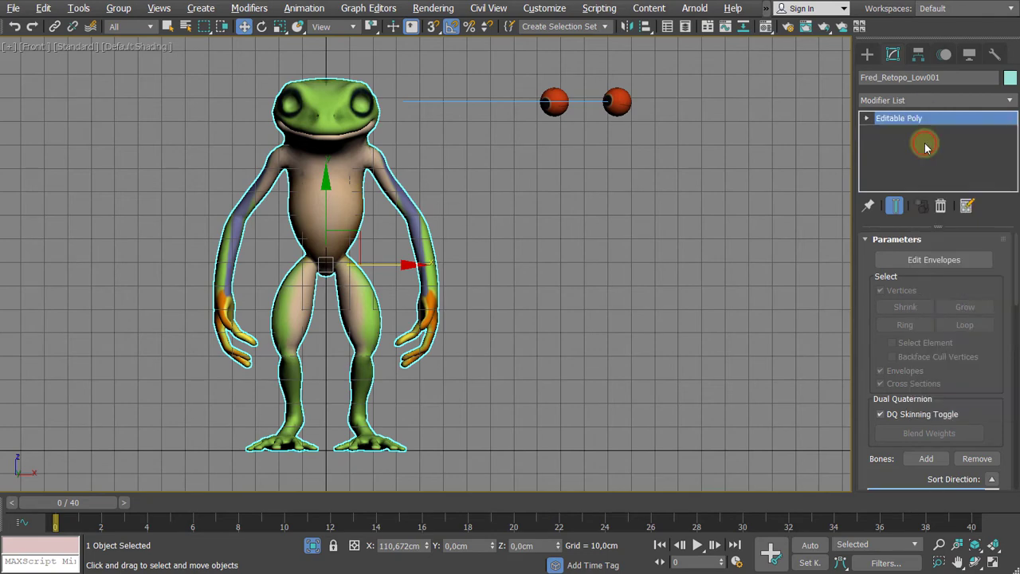
pyautogui.moveTo(755, 208); pyautogui.dragTo(712, 232, button='middle')
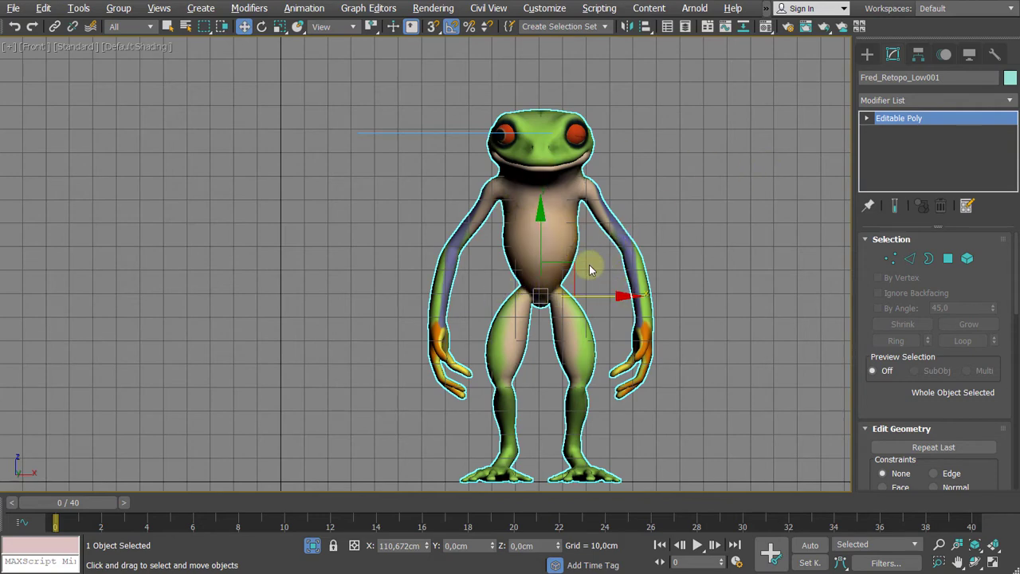
pyautogui.moveTo(597, 265); pyautogui.dragTo(565, 241, button='middle')
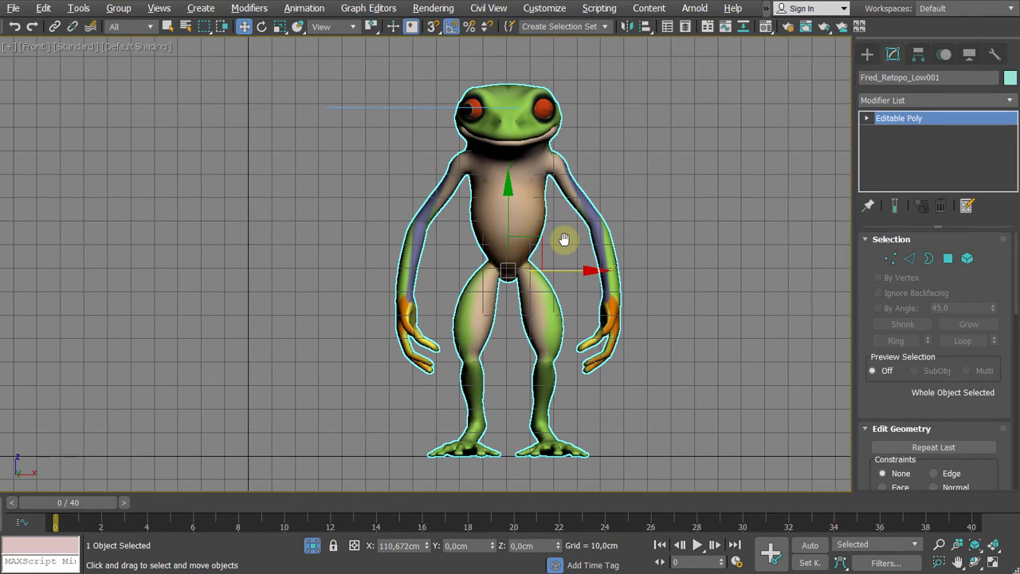
pyautogui.click(678, 219)
pyautogui.click(535, 205)
pyautogui.scroll(4, 637, 184)
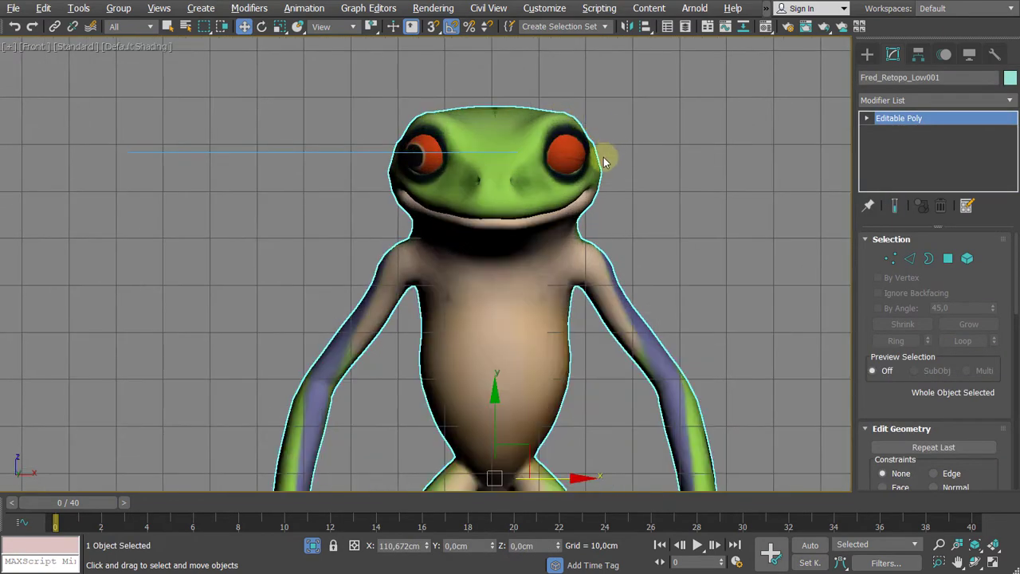
# - Delete the LookAt constraint from the rotation list of the left eye copy Fred_Eye_L001
pyautogui.click(606, 162)
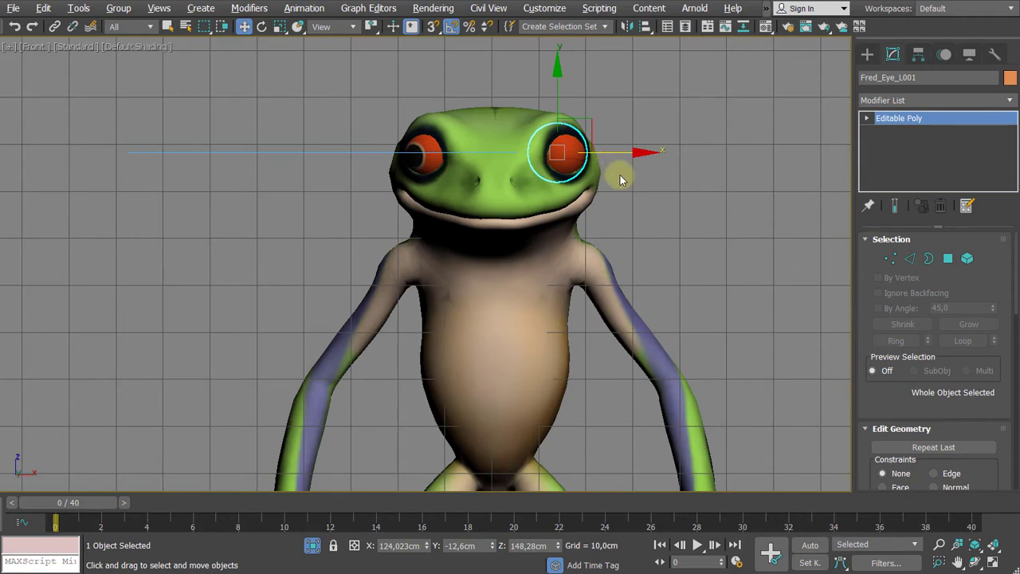
pyautogui.press('p')
pyautogui.keyDown('alt'); pyautogui.moveTo(672, 170); pyautogui.dragTo(602, 214, button='middle'); pyautogui.keyUp('alt')
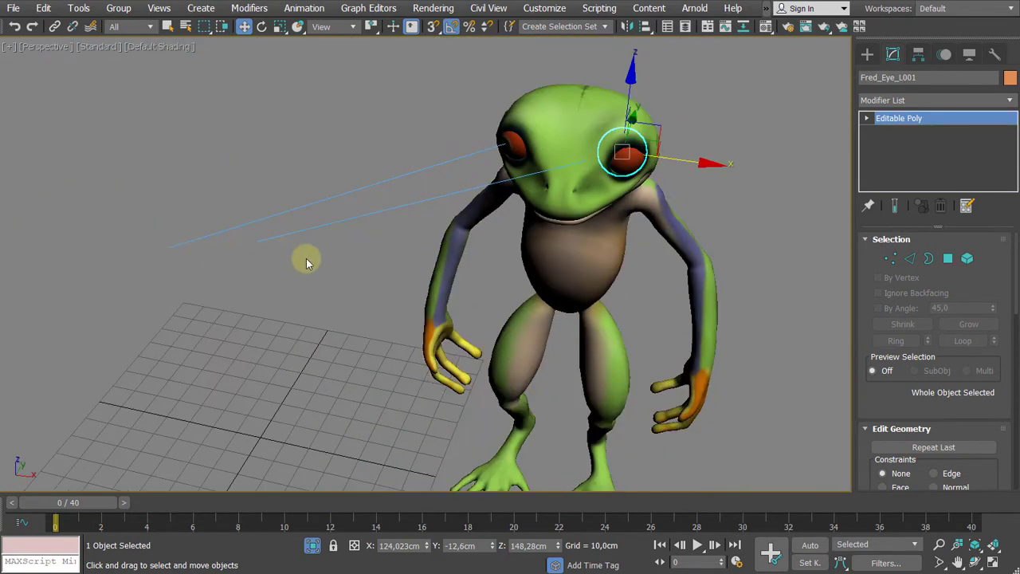
pyautogui.moveTo(294, 264); pyautogui.dragTo(239, 265, button='middle')
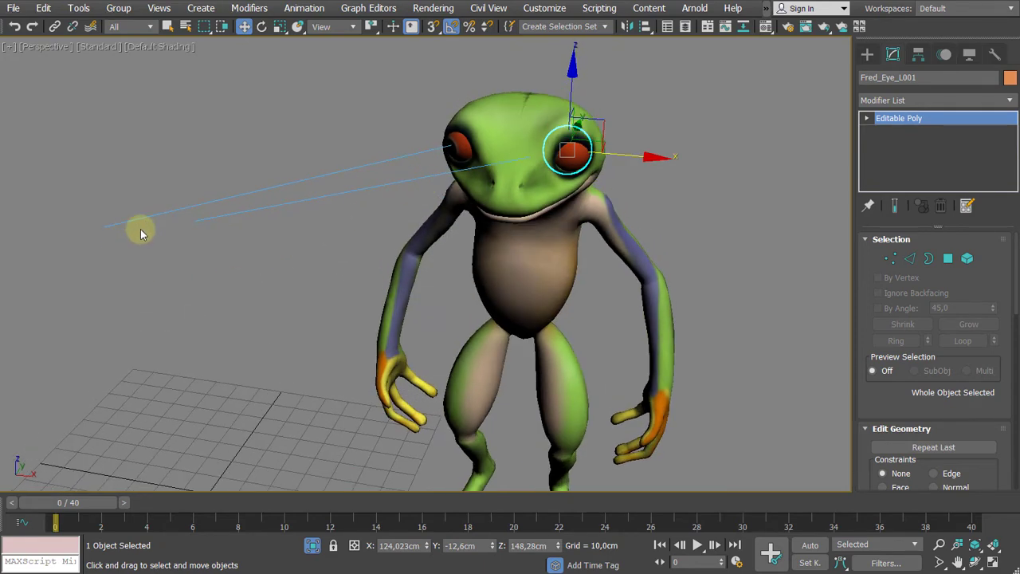
pyautogui.keyDown('alt'); pyautogui.moveTo(166, 229); pyautogui.dragTo(248, 154, button='middle'); pyautogui.keyUp('alt')
pyautogui.moveTo(247, 154); pyautogui.dragTo(216, 192, button='middle')
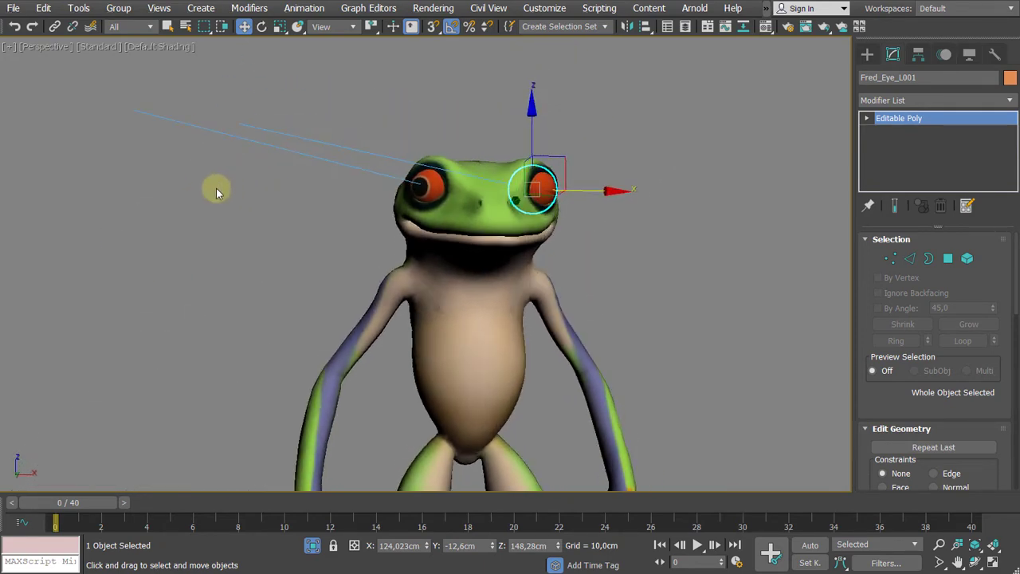
pyautogui.click(945, 54)
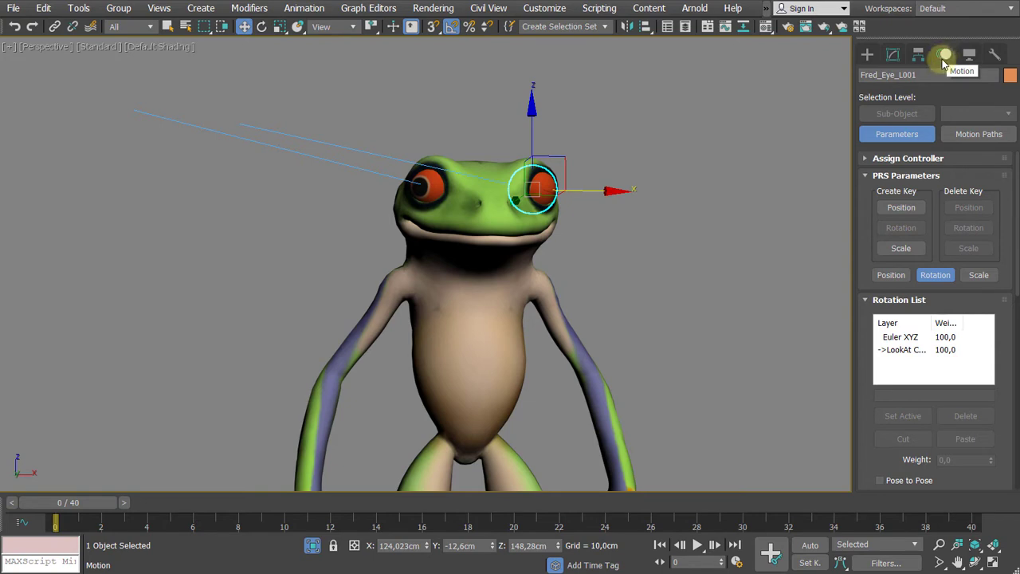
pyautogui.click(893, 274)
pyautogui.click(933, 277)
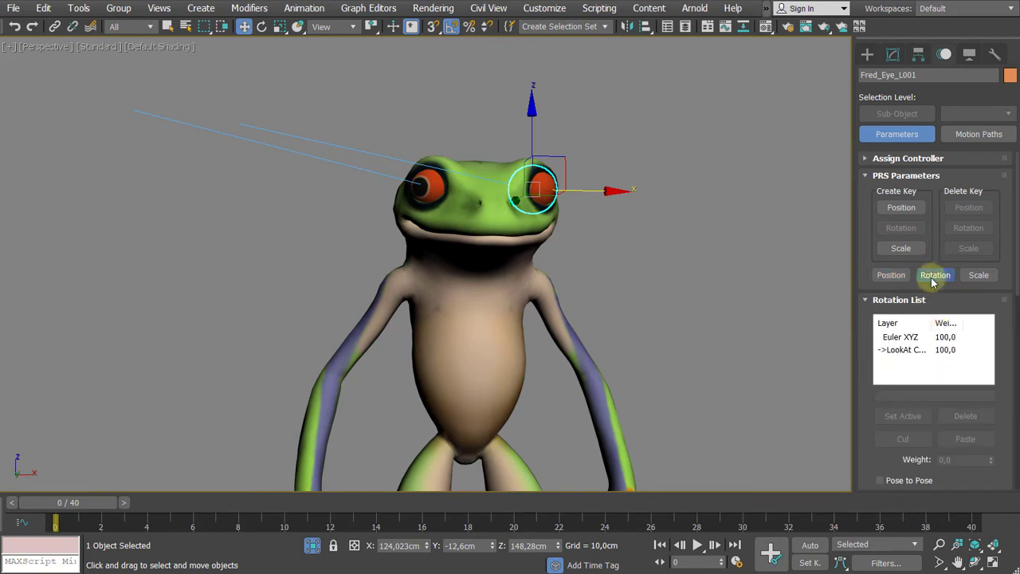
pyautogui.click(895, 350)
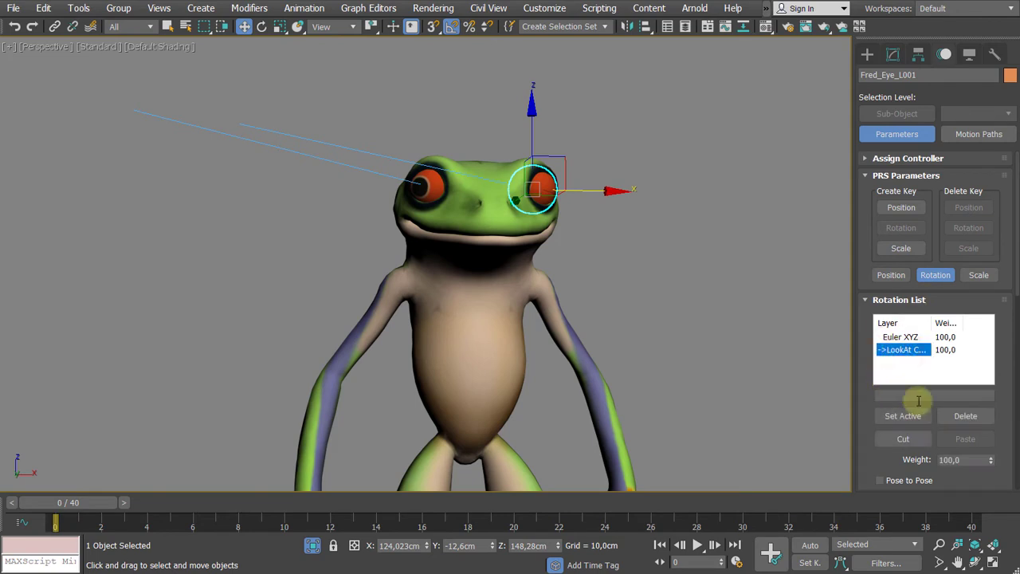
pyautogui.click(960, 416)
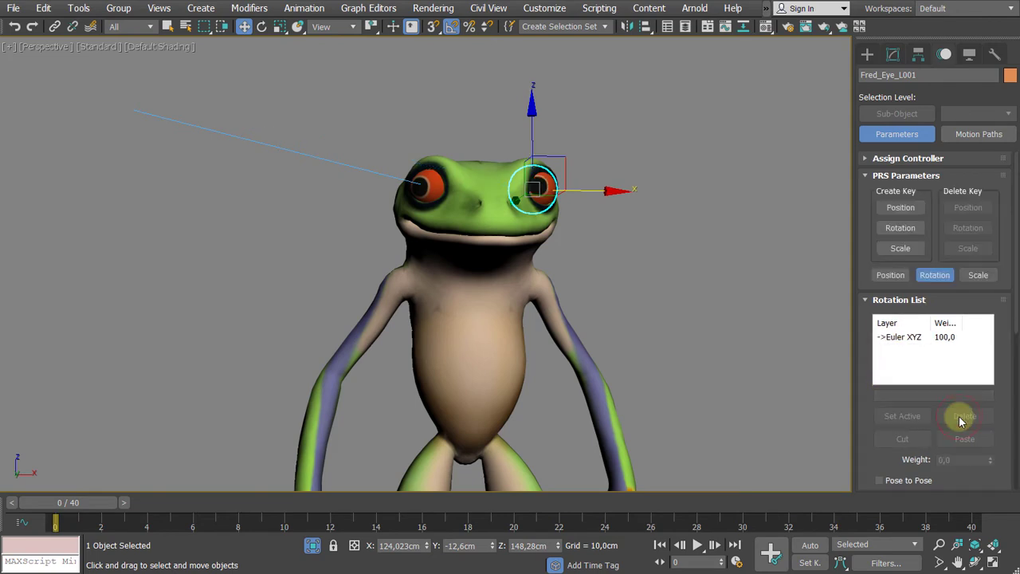
# - Delete the LookAt constraint from the rotation list of the right eye copy Fred_Eye_R001
pyautogui.click(430, 188)
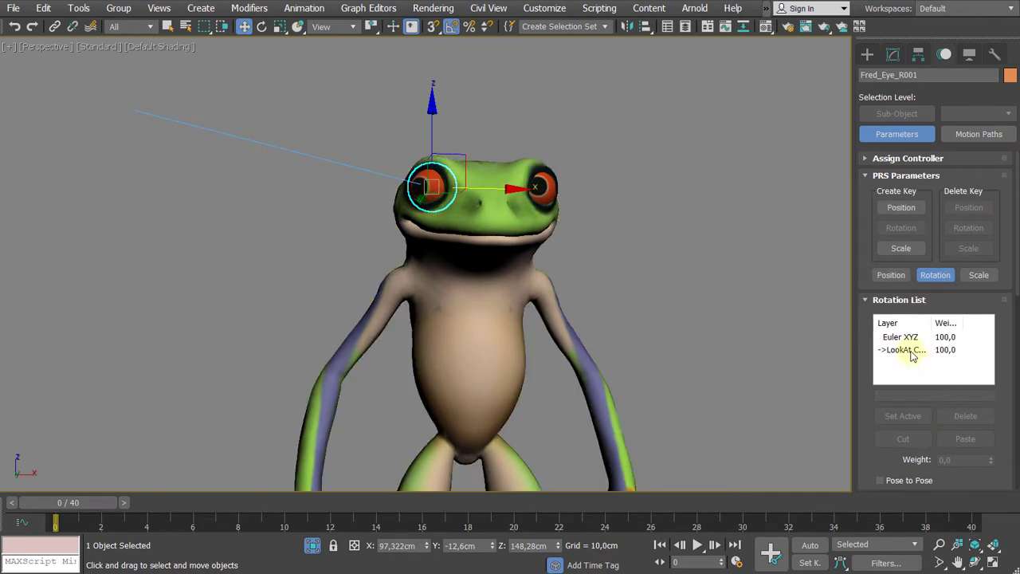
pyautogui.click(908, 351)
pyautogui.click(965, 415)
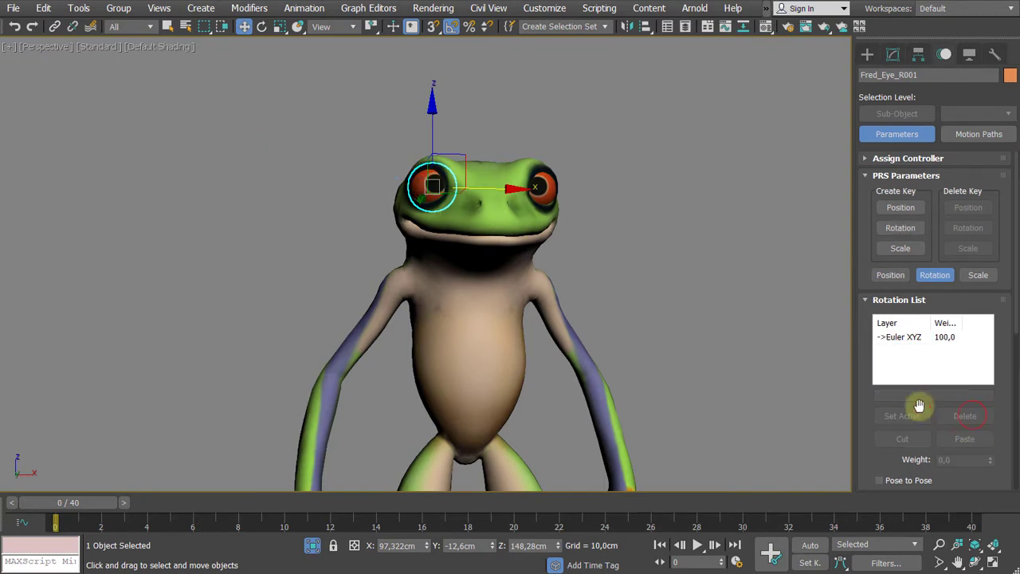
# - Exit isolation to show the original rigged frog beside its copy and clear the selection
pyautogui.scroll(-5, 689, 289)
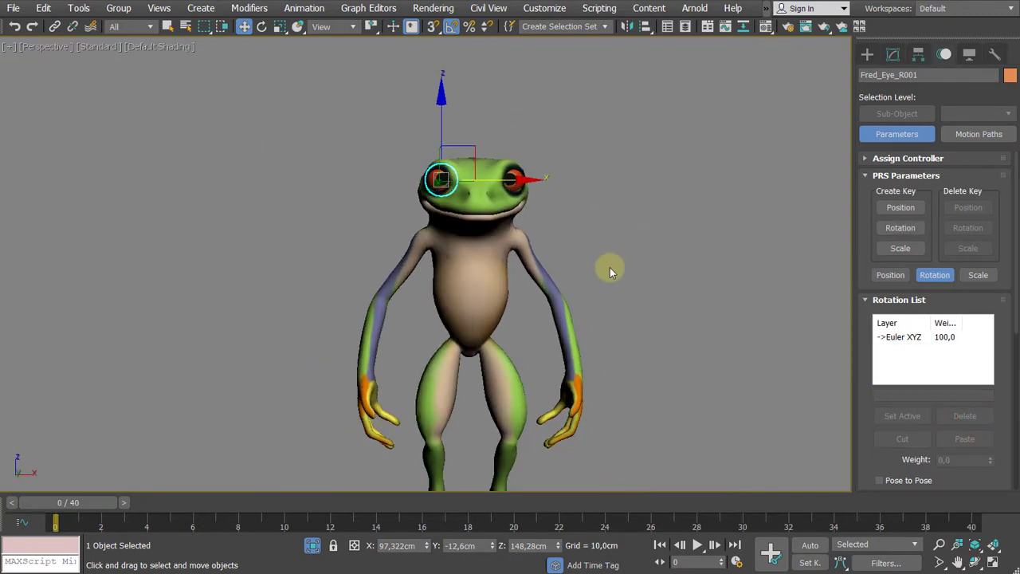
pyautogui.click(311, 546)
pyautogui.scroll(4, 415, 227)
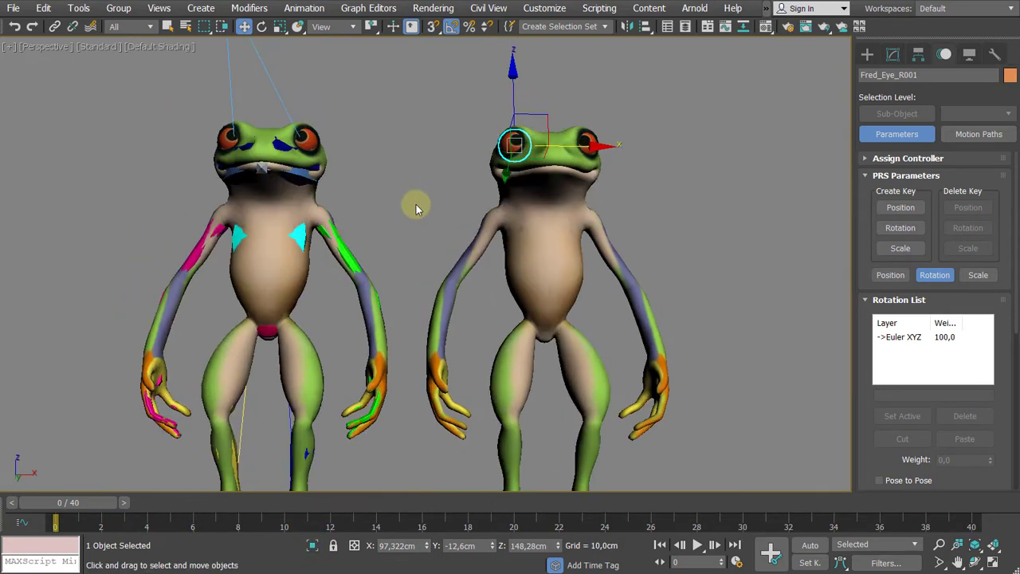
pyautogui.moveTo(415, 209); pyautogui.dragTo(399, 239, button='middle')
pyautogui.click(400, 242)
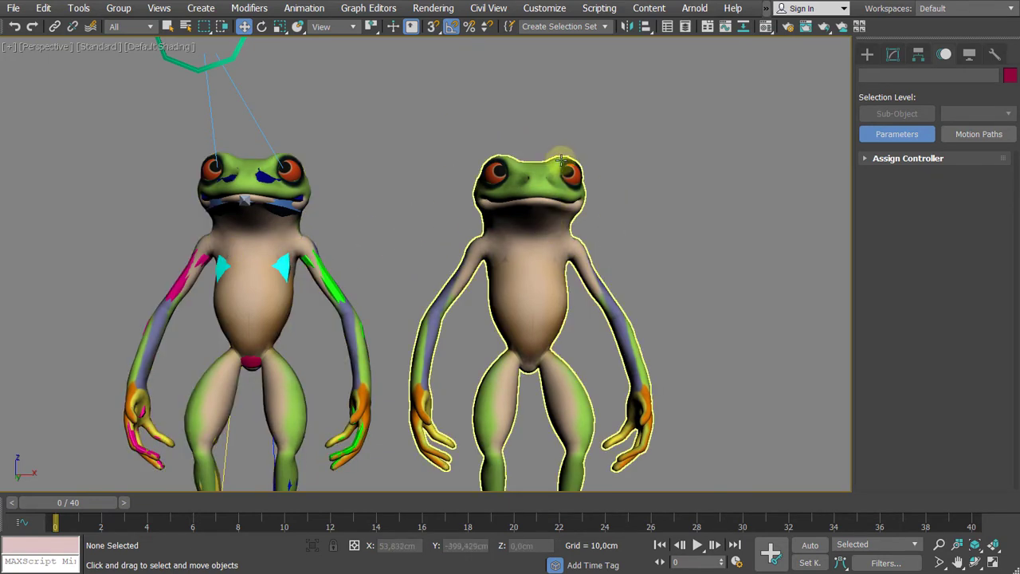
pyautogui.click(582, 175)
pyautogui.click(675, 223)
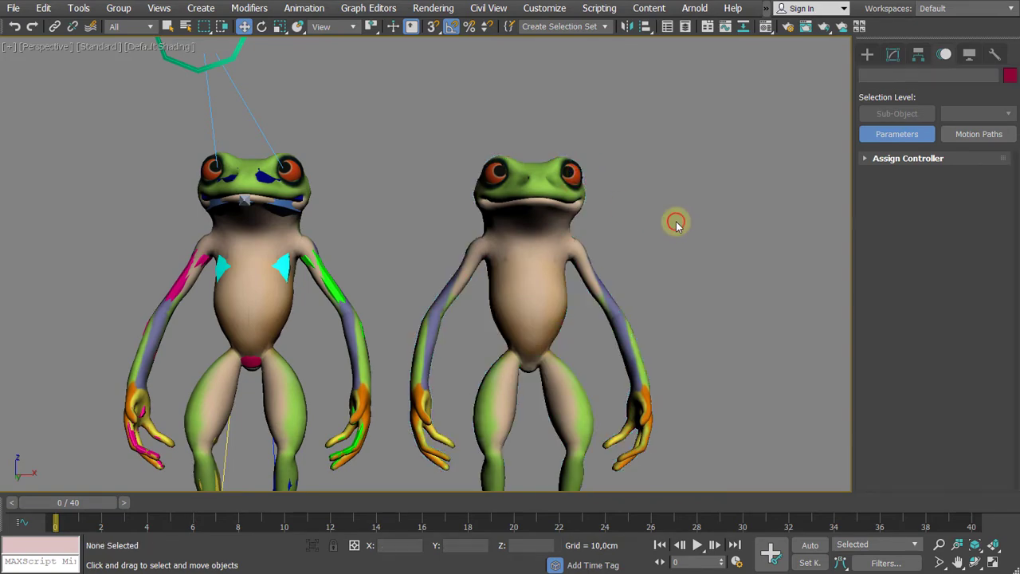
pyautogui.moveTo(676, 223); pyautogui.dragTo(630, 207, button='middle')
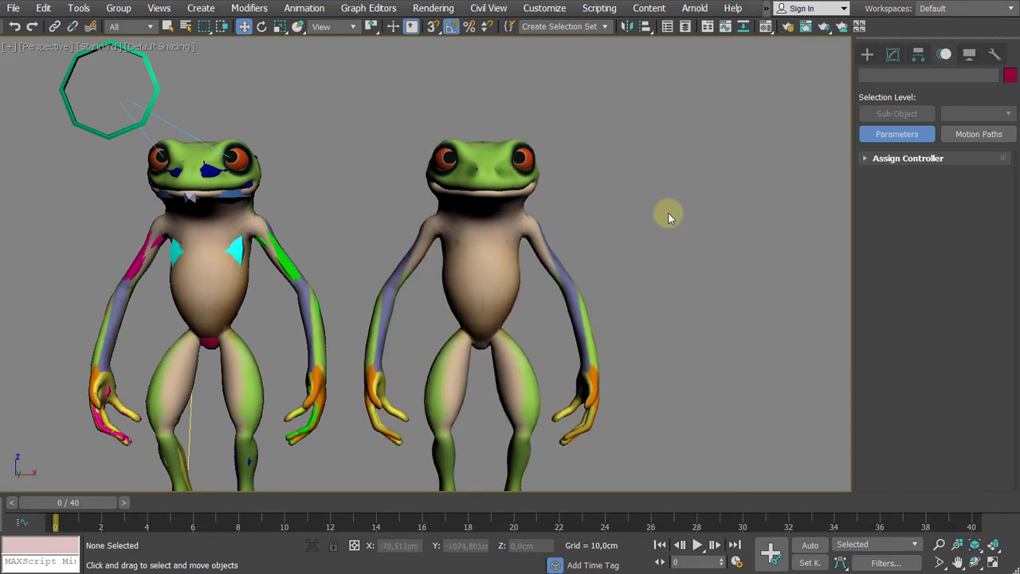
pyautogui.click(418, 208)
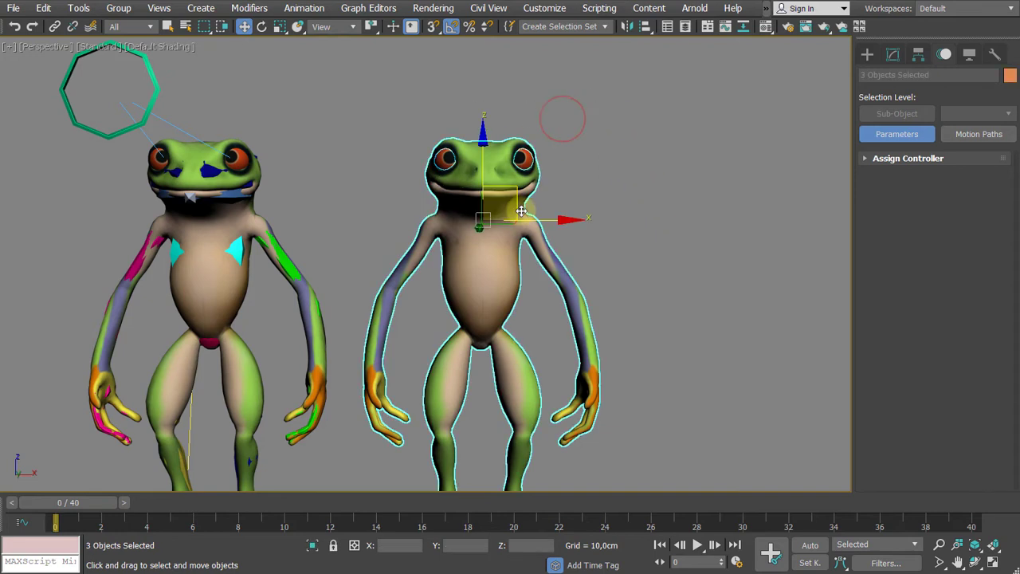
pyautogui.moveTo(563, 220)
pyautogui.keyDown('shift'); pyautogui.mouseDown()
pyautogui.moveTo(701, 232)
pyautogui.moveTo(725, 273)
pyautogui.mouseUp(); pyautogui.keyUp('shift')
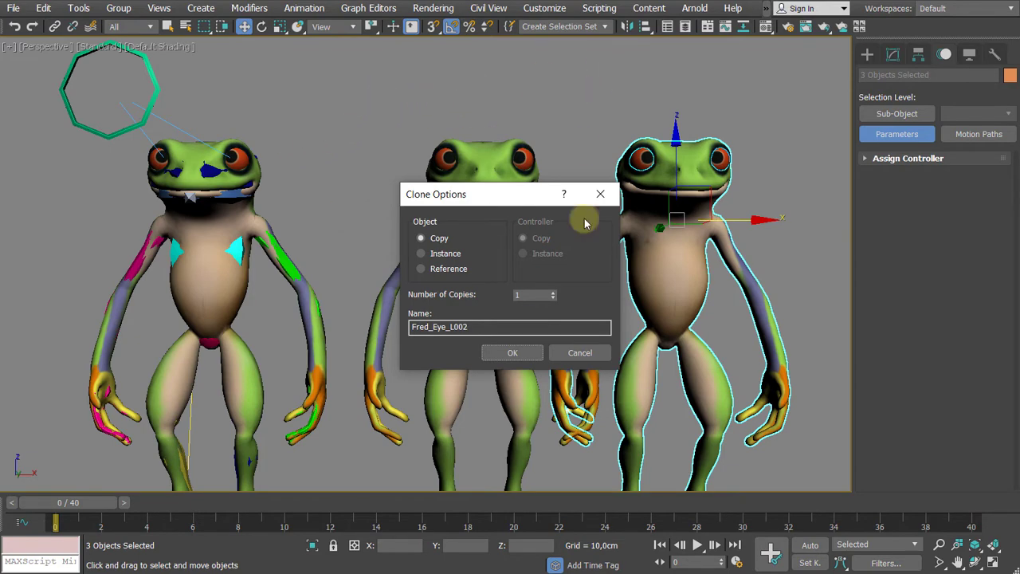
pyautogui.click(579, 354)
# - Select the clean frog body copy and examine its head, eyes and mouth corner up close
pyautogui.scroll(5, 512, 200)
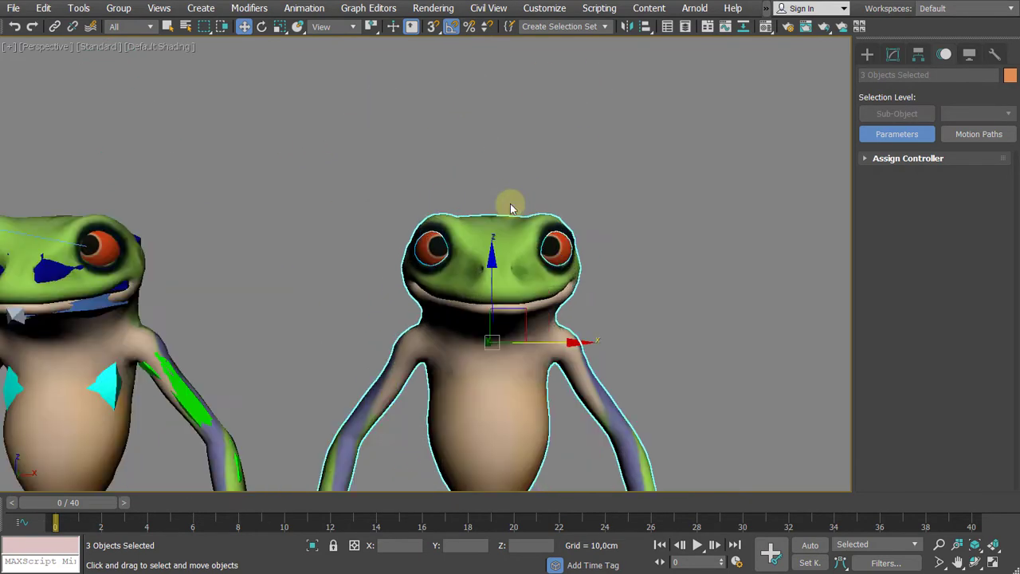
pyautogui.click(588, 182)
pyautogui.click(498, 277)
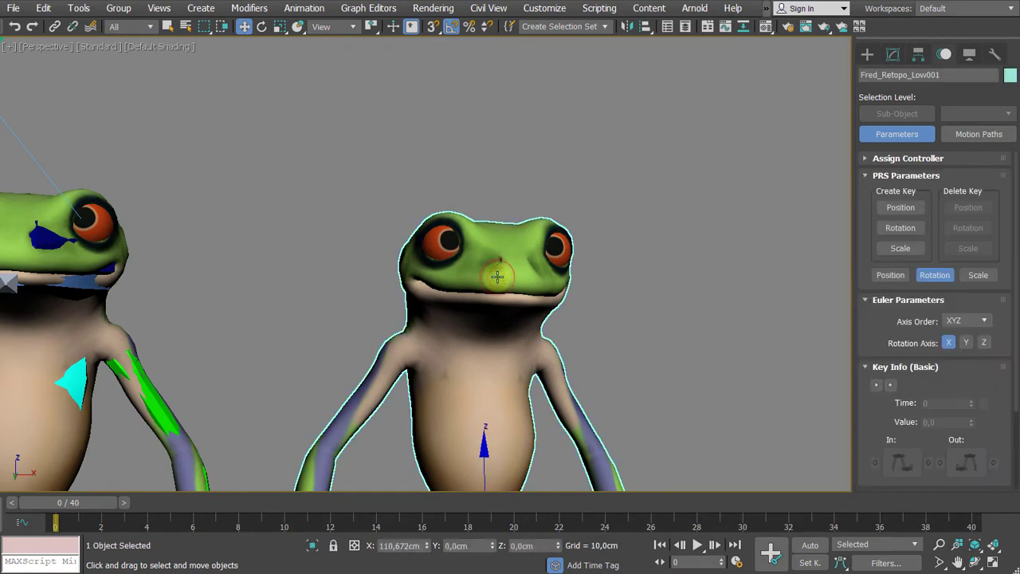
pyautogui.scroll(3, 497, 276)
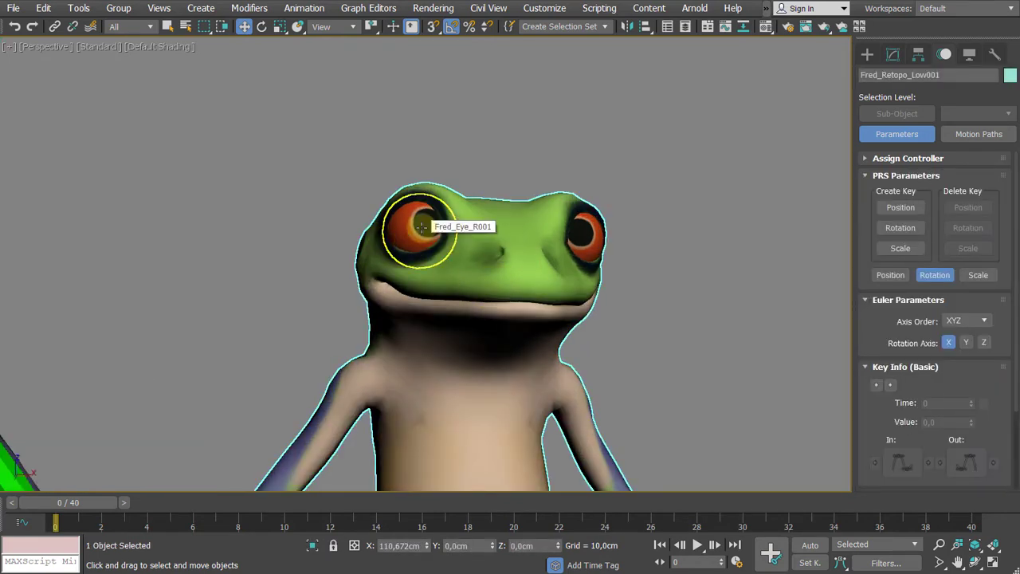
pyautogui.keyDown('alt'); pyautogui.moveTo(489, 160); pyautogui.dragTo(484, 183, button='middle'); pyautogui.keyUp('alt')
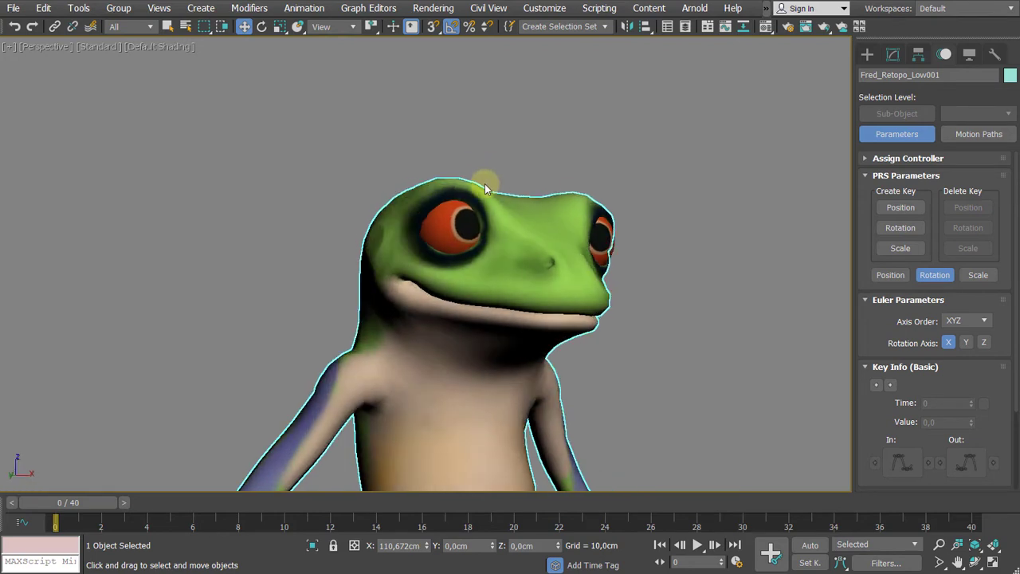
pyautogui.scroll(3, 450, 227)
pyautogui.scroll(2, 453, 225)
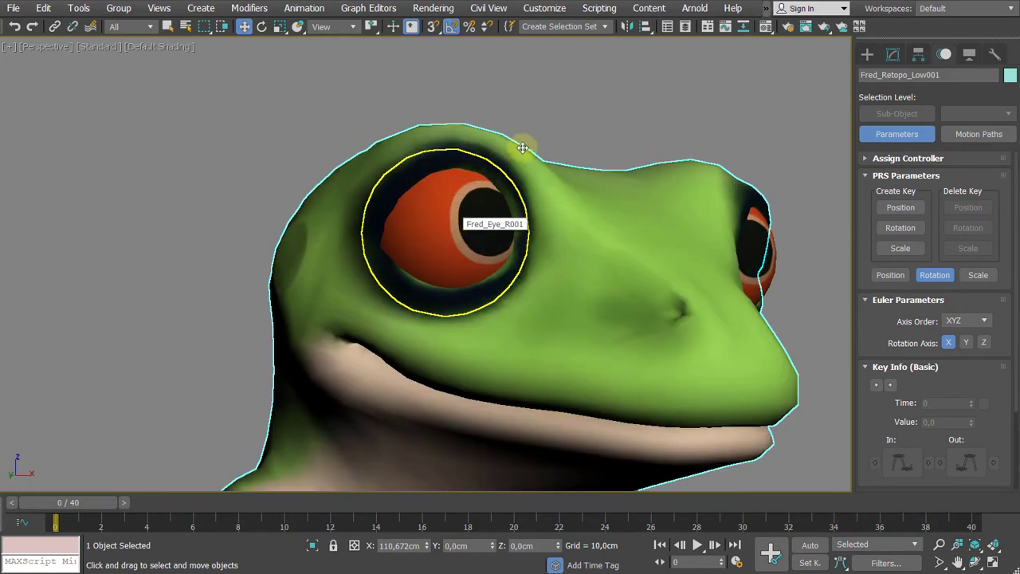
pyautogui.scroll(-3, 476, 154)
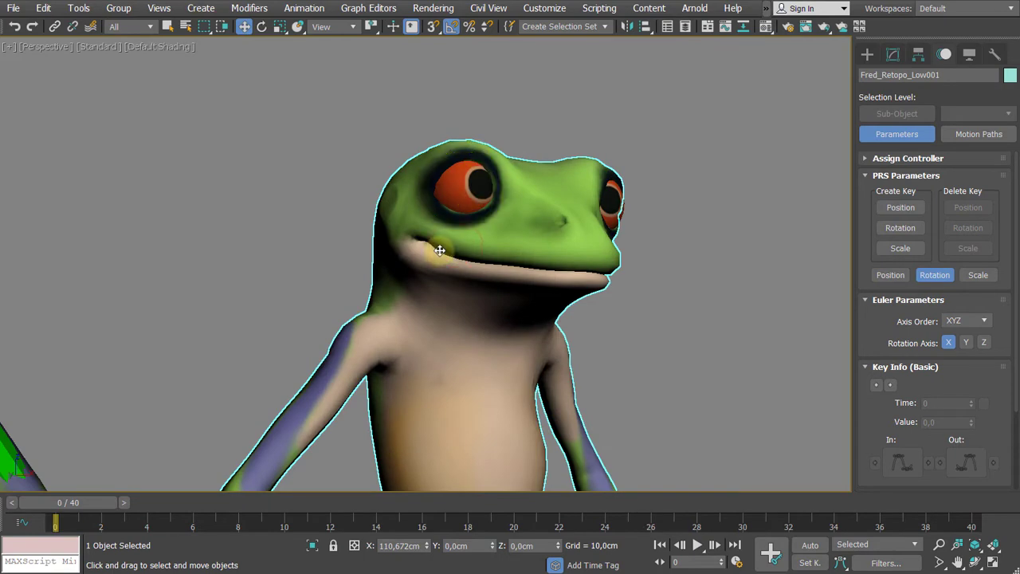
pyautogui.scroll(2, 398, 230)
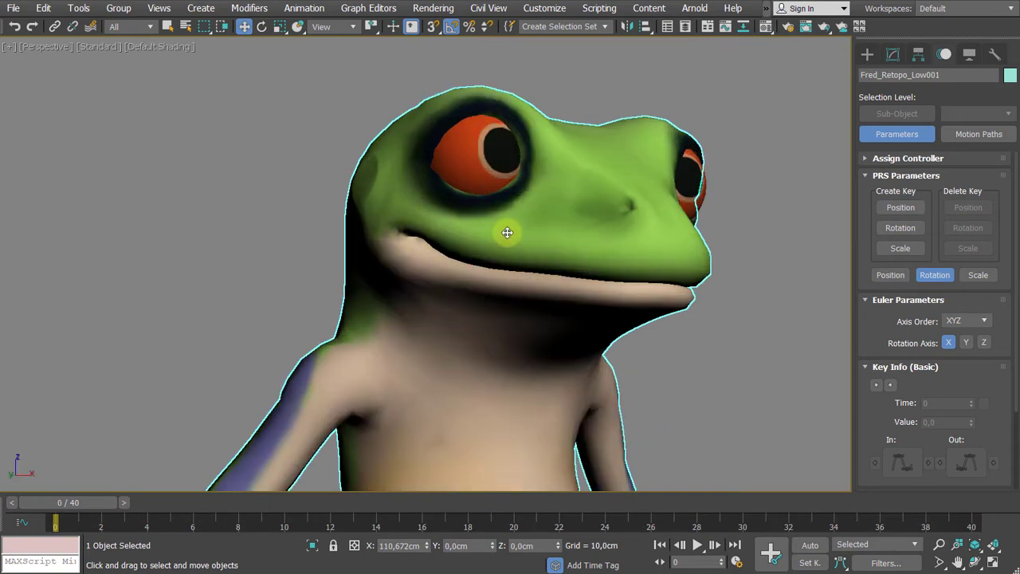
pyautogui.scroll(-3, 506, 233)
pyautogui.scroll(-1, 672, 277)
pyautogui.keyDown('alt'); pyautogui.moveTo(673, 276); pyautogui.dragTo(622, 247, button='middle'); pyautogui.keyUp('alt')
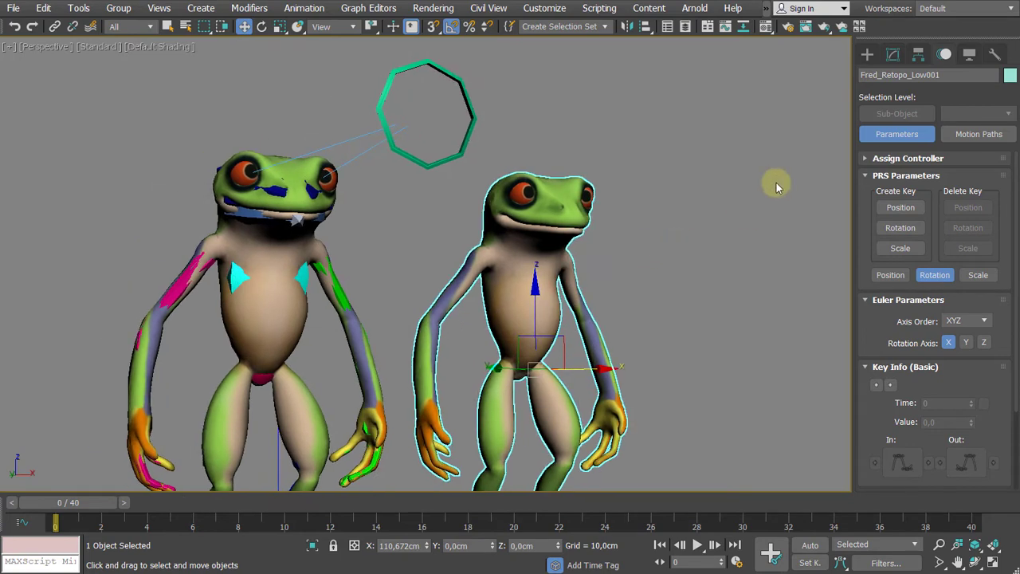
# - Rename the clean frog body copy as FrM_BASE
pyautogui.click(893, 53)
pyautogui.keyDown('alt'); pyautogui.moveTo(757, 173); pyautogui.dragTo(703, 184, button='middle'); pyautogui.keyUp('alt')
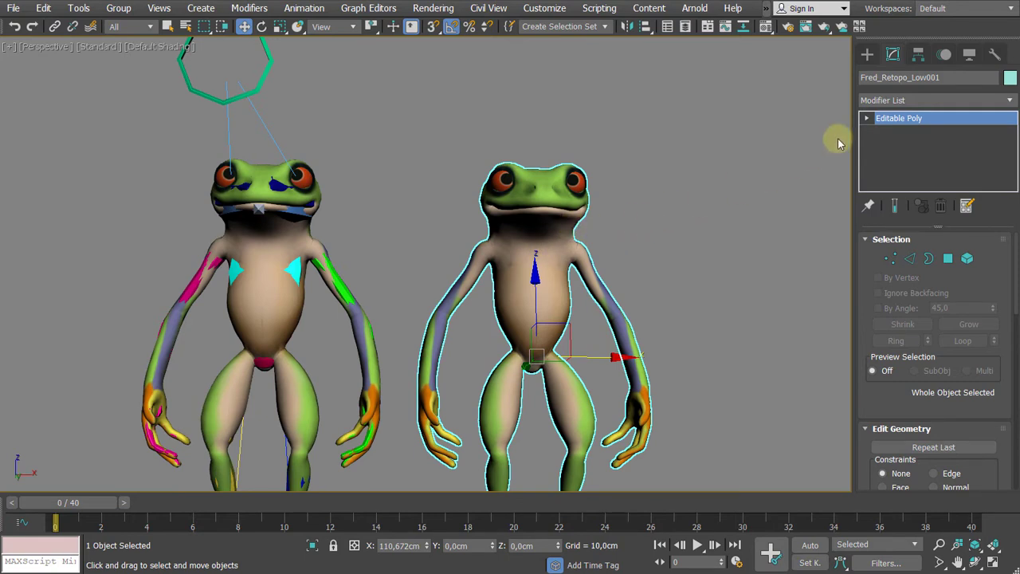
pyautogui.click(940, 78)
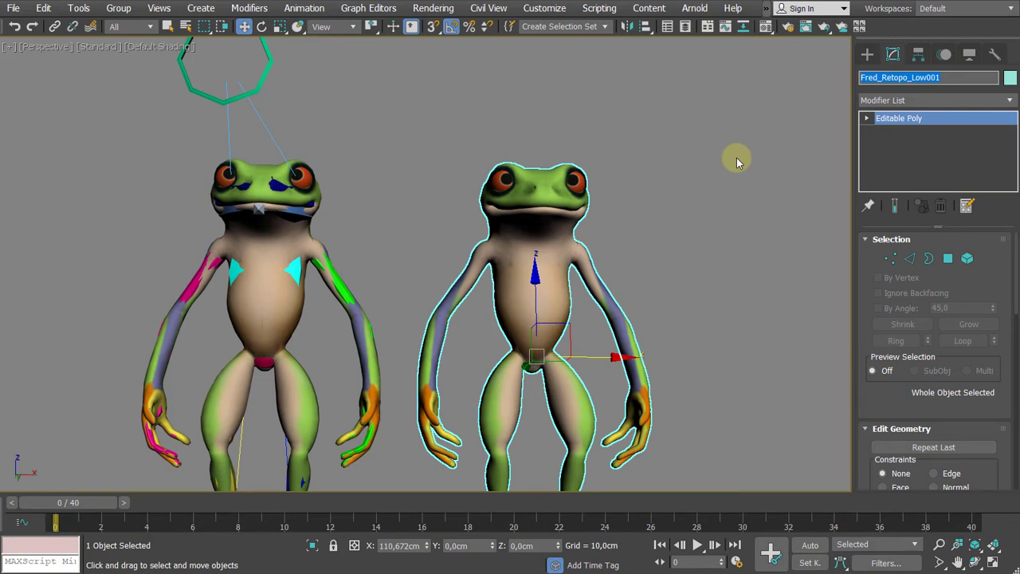
pyautogui.write('FrM_BASE')
pyautogui.press('Return')
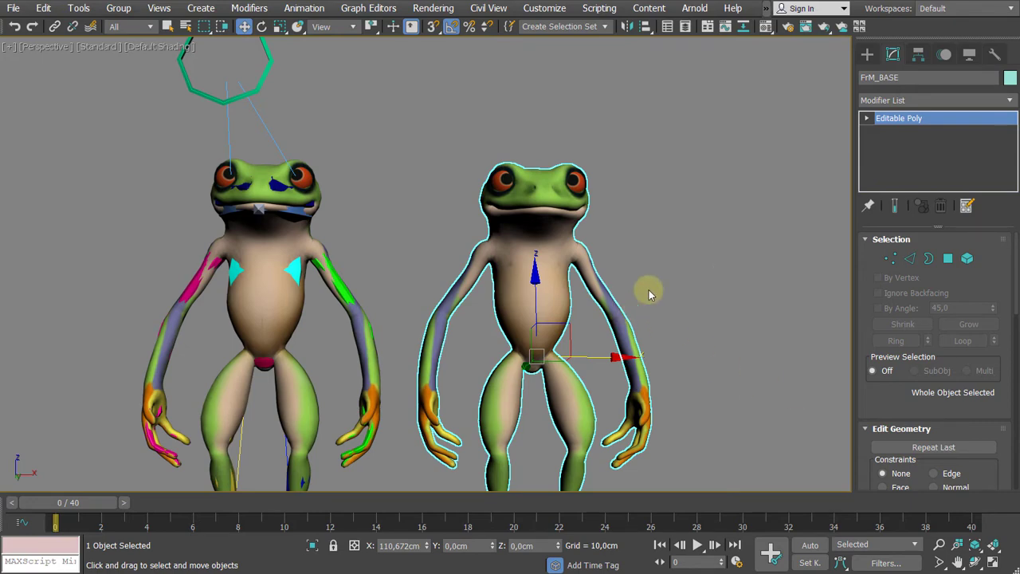
# - Clone the FrM_BASE body with both eyes along X as one independent copy named FrM_SmileR, placed beyond the base frog
pyautogui.moveTo(656, 221); pyautogui.dragTo(655, 191, button='middle')
pyautogui.moveTo(587, 91); pyautogui.dragTo(354, 207)
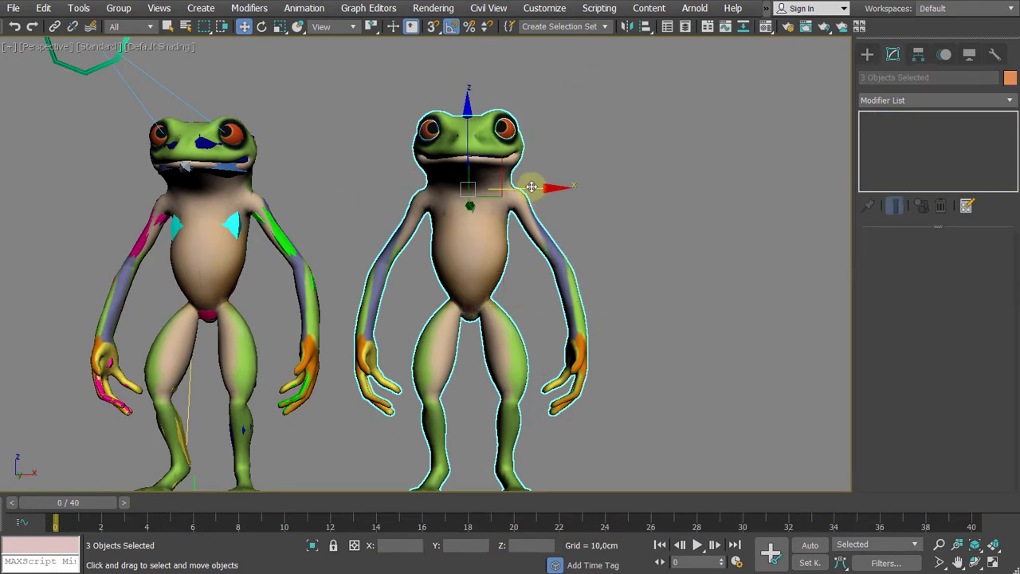
pyautogui.keyDown('shift'); pyautogui.moveTo(528, 187); pyautogui.dragTo(771, 229); pyautogui.keyUp('shift')
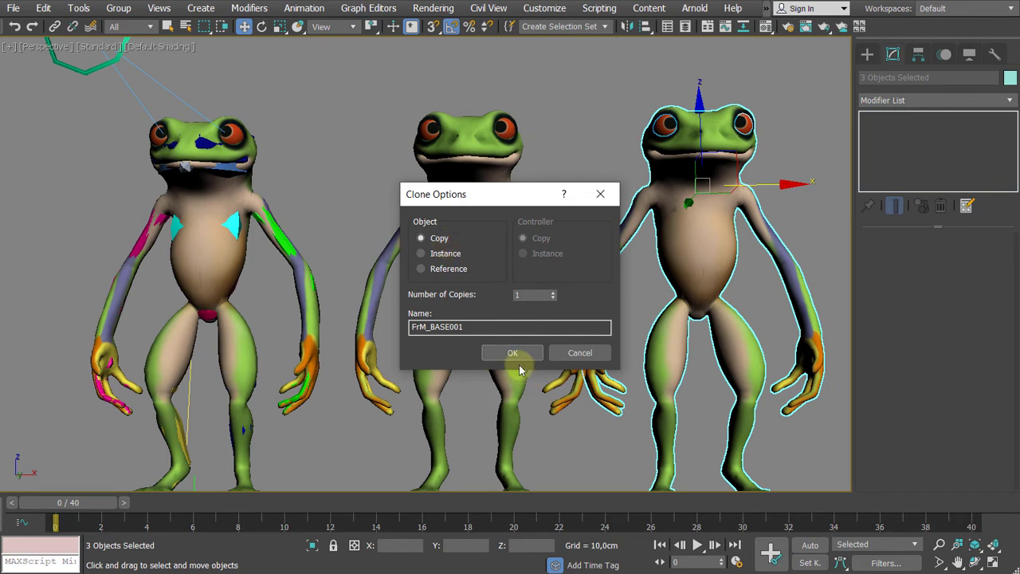
pyautogui.moveTo(470, 329); pyautogui.dragTo(433, 327)
pyautogui.write('Smi')
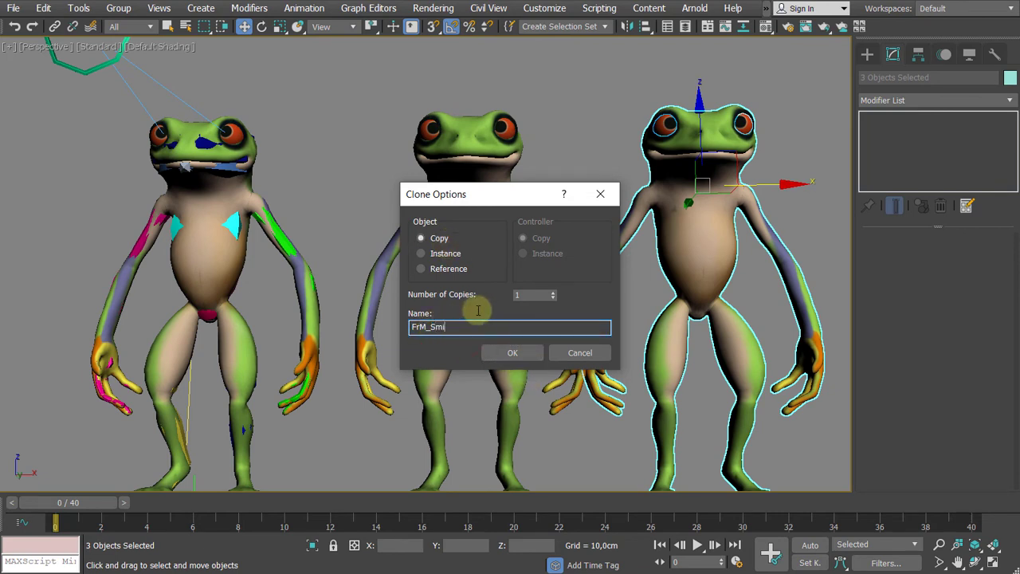
pyautogui.write('leR')
pyautogui.click(521, 352)
# - Select only the FrM_SmileR body and display its mesh edges over the shading, with the mouth corner in close view
pyautogui.moveTo(585, 122); pyautogui.dragTo(444, 175, button='middle')
pyautogui.click(446, 175)
pyautogui.scroll(5, 492, 216)
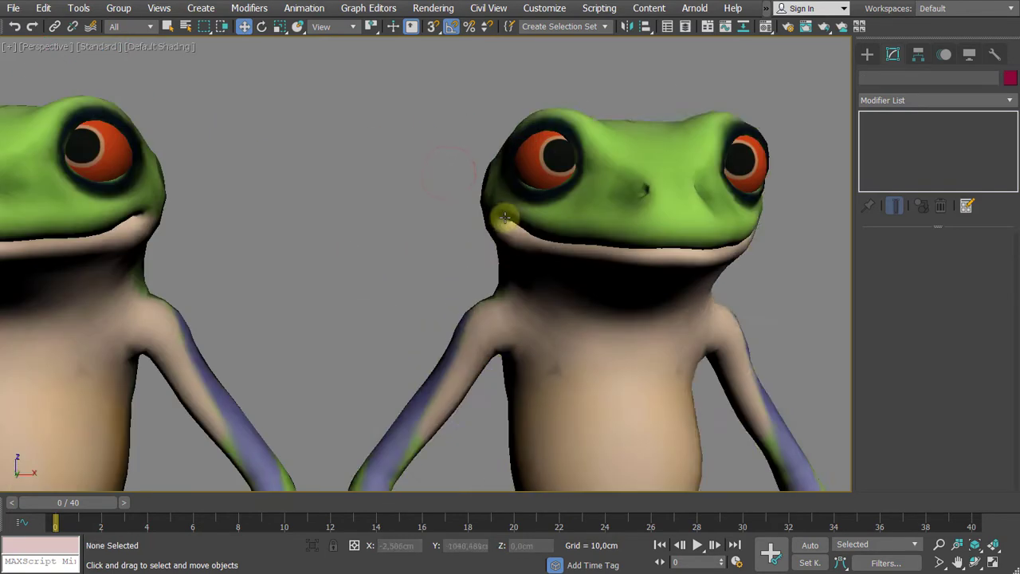
pyautogui.click(524, 217)
pyautogui.keyDown('alt'); pyautogui.moveTo(526, 212); pyautogui.dragTo(496, 200, button='middle'); pyautogui.keyUp('alt')
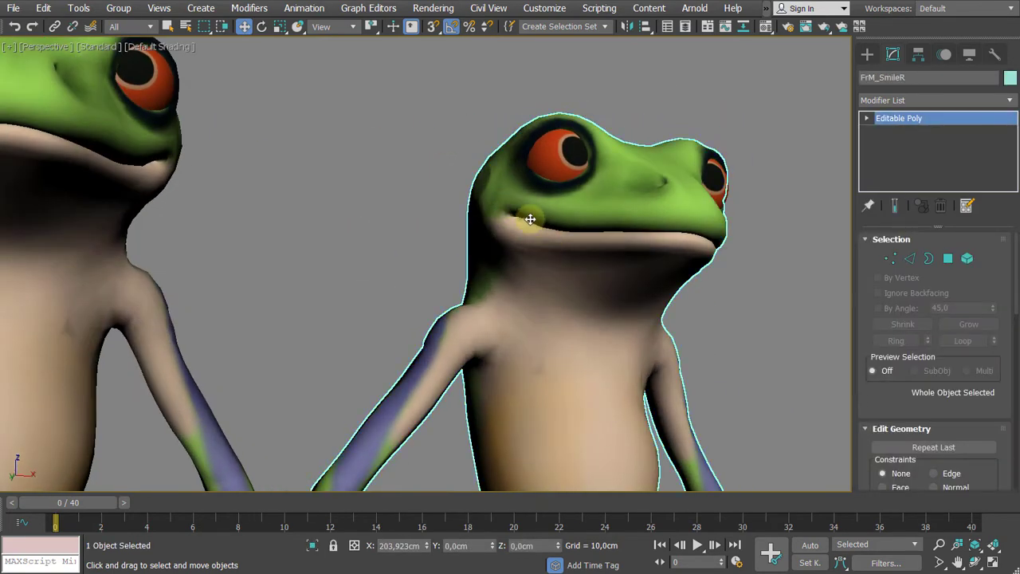
pyautogui.press('F4')
pyautogui.scroll(-5, 523, 226)
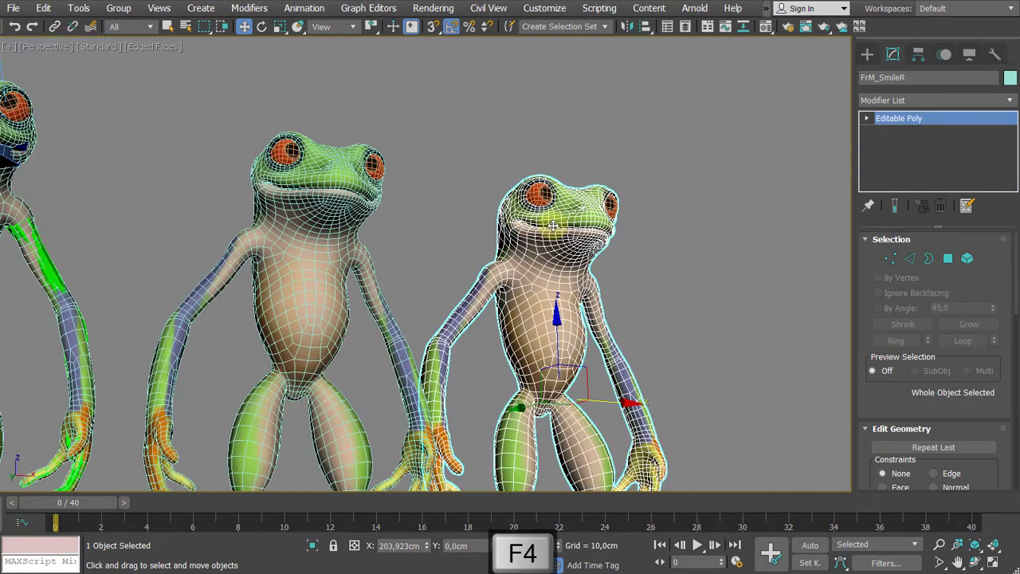
pyautogui.scroll(5, 534, 235)
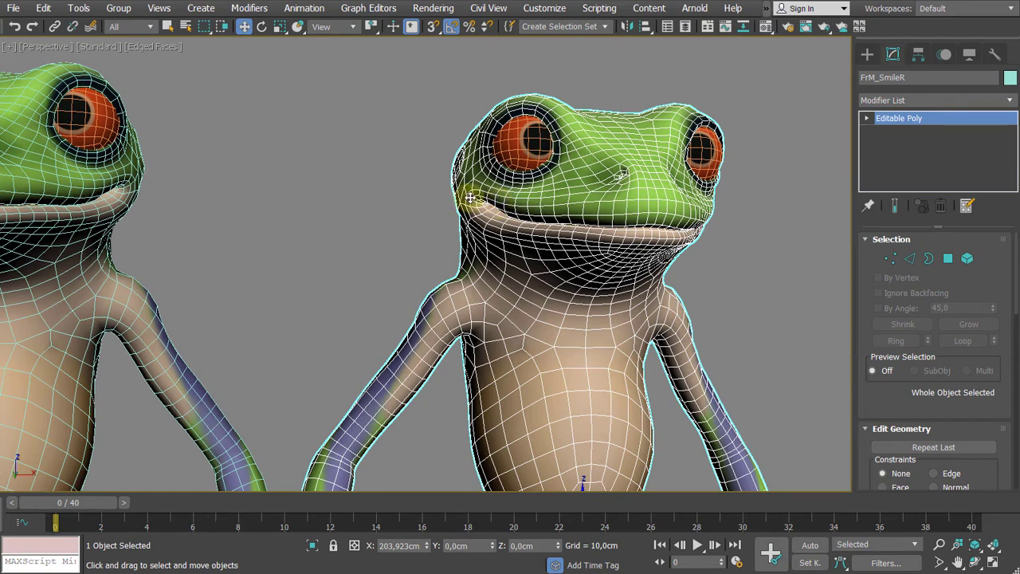
pyautogui.scroll(-3, 470, 196)
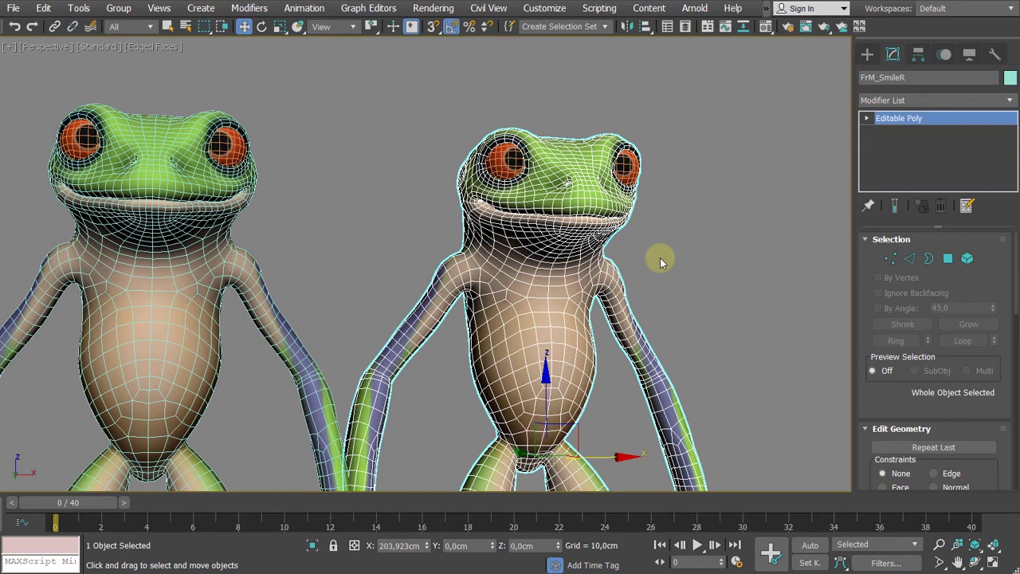
pyautogui.scroll(4, 572, 224)
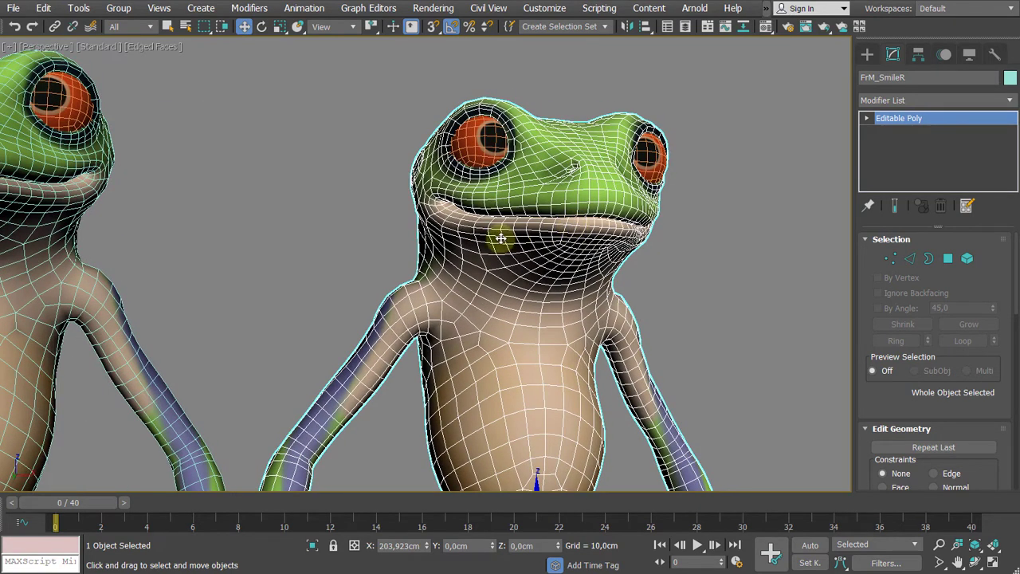
pyautogui.scroll(2, 439, 196)
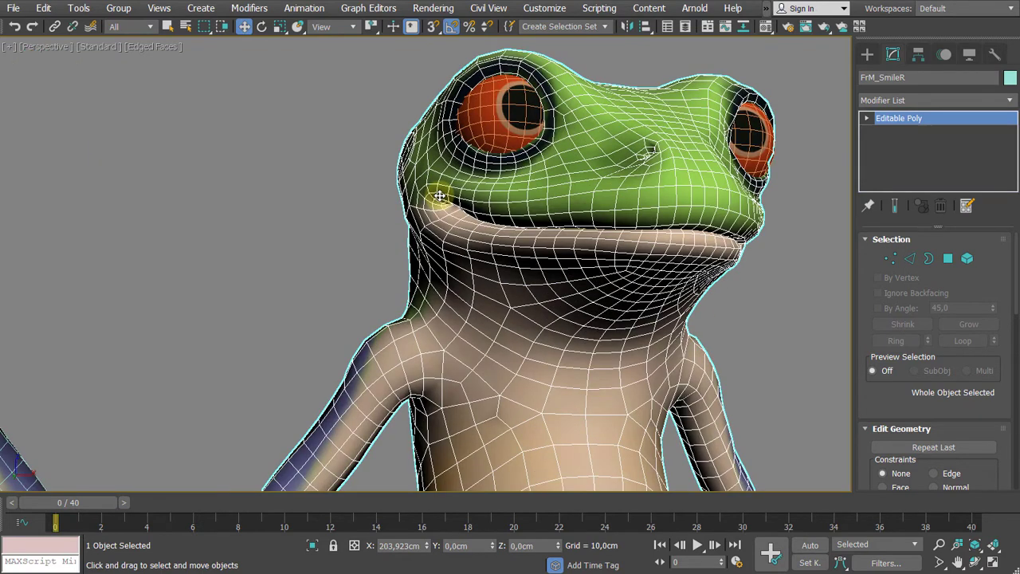
# - Show the full modelling ribbon with the Freeform PolyDraw and Paint Deform tools for FrM_SmileR
pyautogui.click(709, 29)
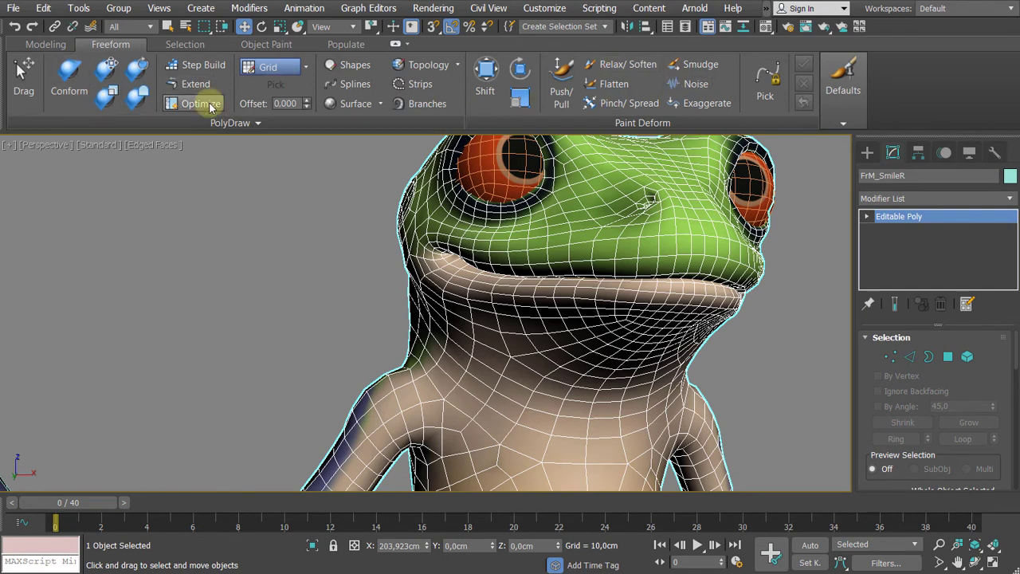
pyautogui.click(396, 47)
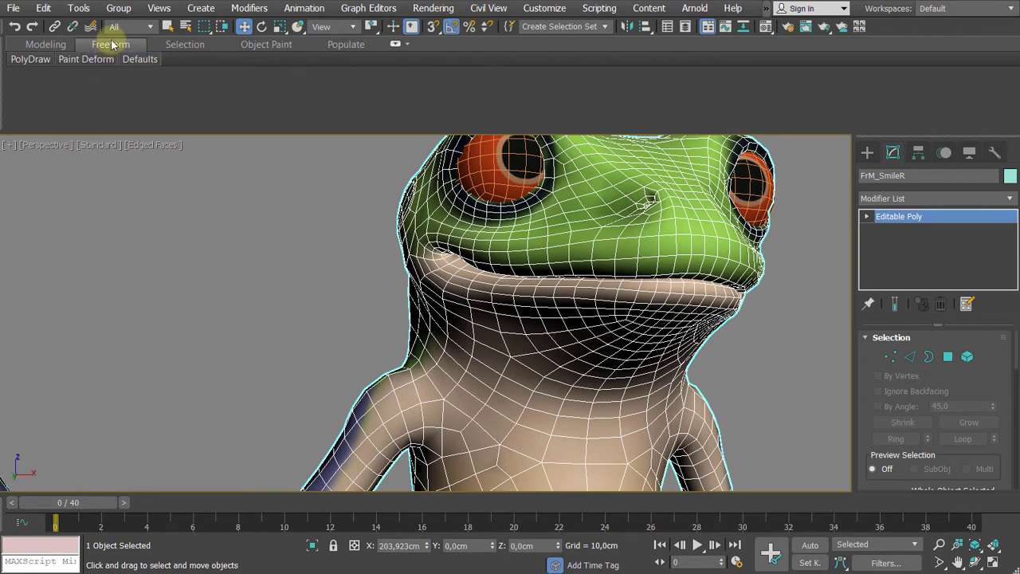
pyautogui.click(394, 48)
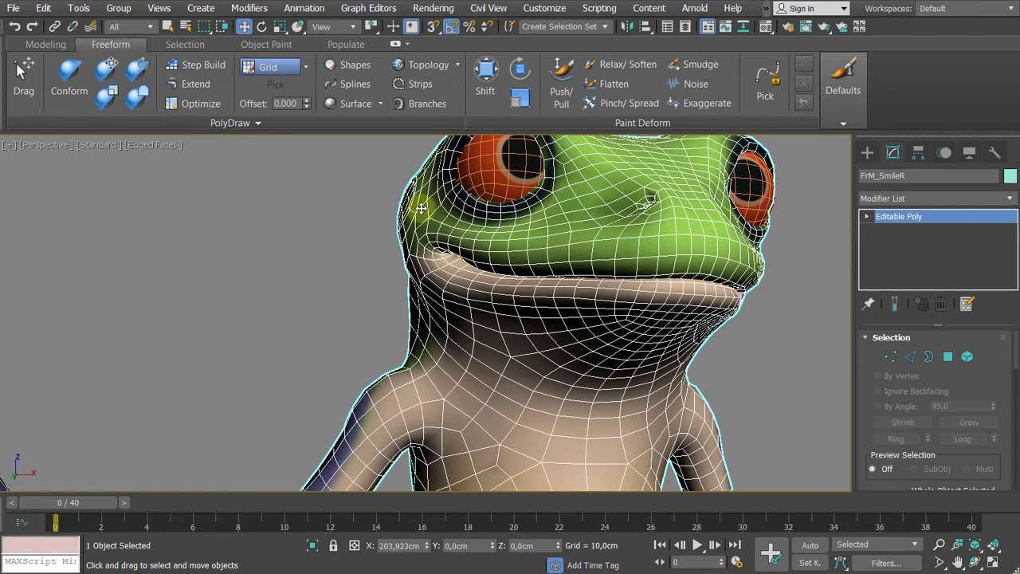
# - Use the Shift deform brush to pull the mesh above the right eye of FrM_SmileR downward
pyautogui.scroll(-5, 280, 219)
pyautogui.moveTo(278, 223); pyautogui.dragTo(292, 227, button='middle')
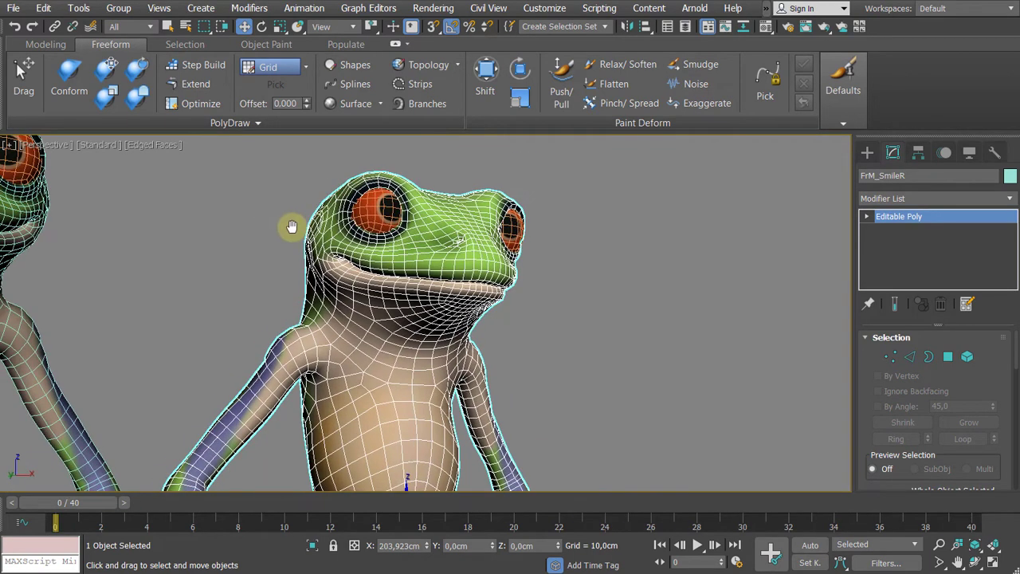
pyautogui.moveTo(459, 206); pyautogui.dragTo(507, 219, button='middle')
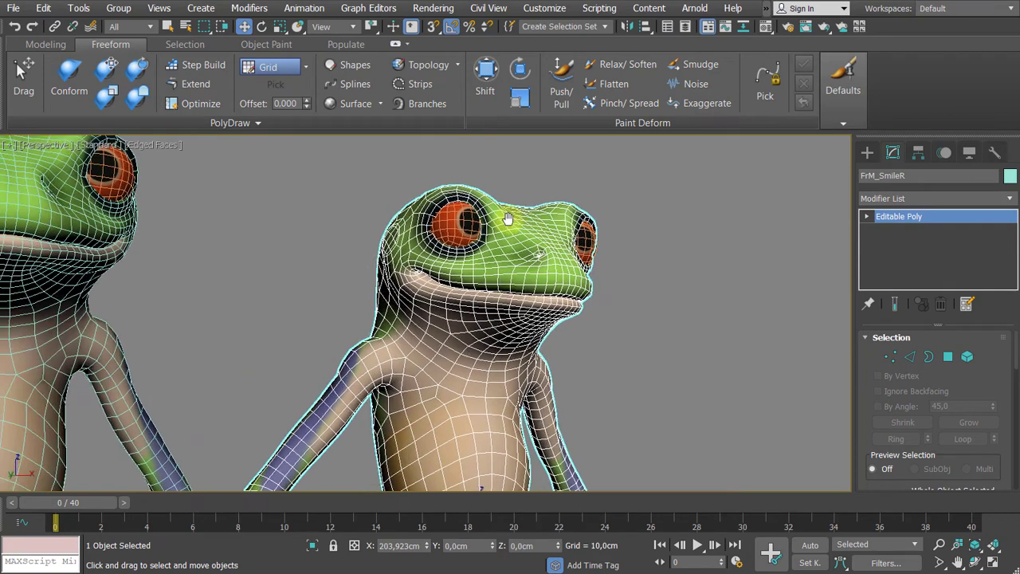
pyautogui.scroll(5, 468, 176)
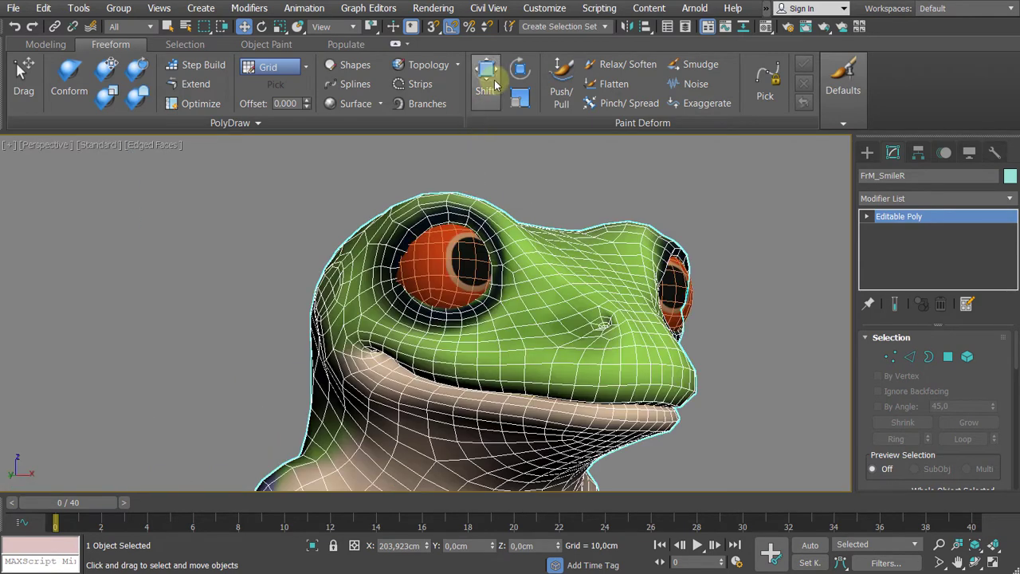
pyautogui.click(485, 73)
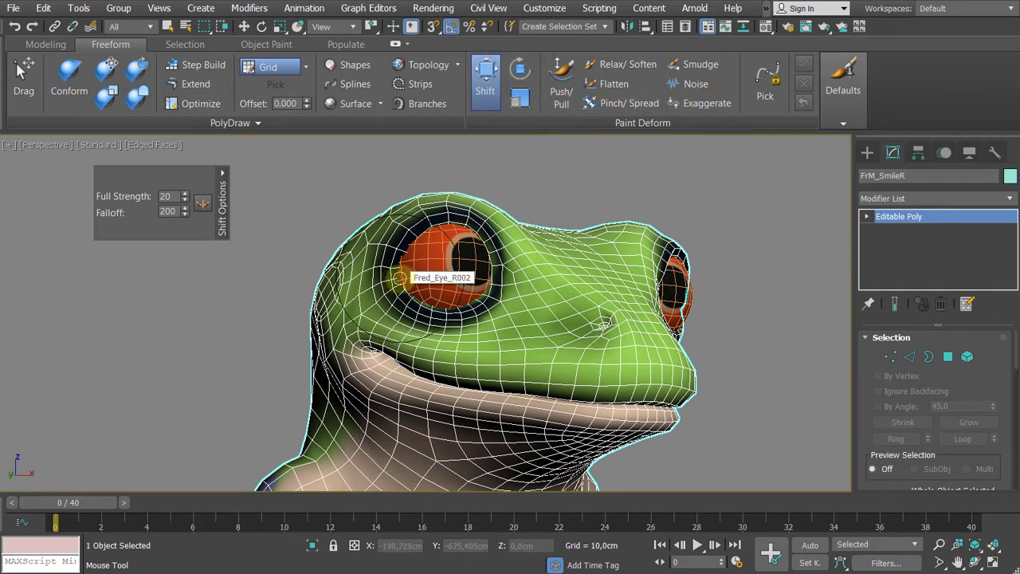
pyautogui.keyDown('alt'); pyautogui.moveTo(392, 226); pyautogui.dragTo(399, 234, button='middle'); pyautogui.keyUp('alt')
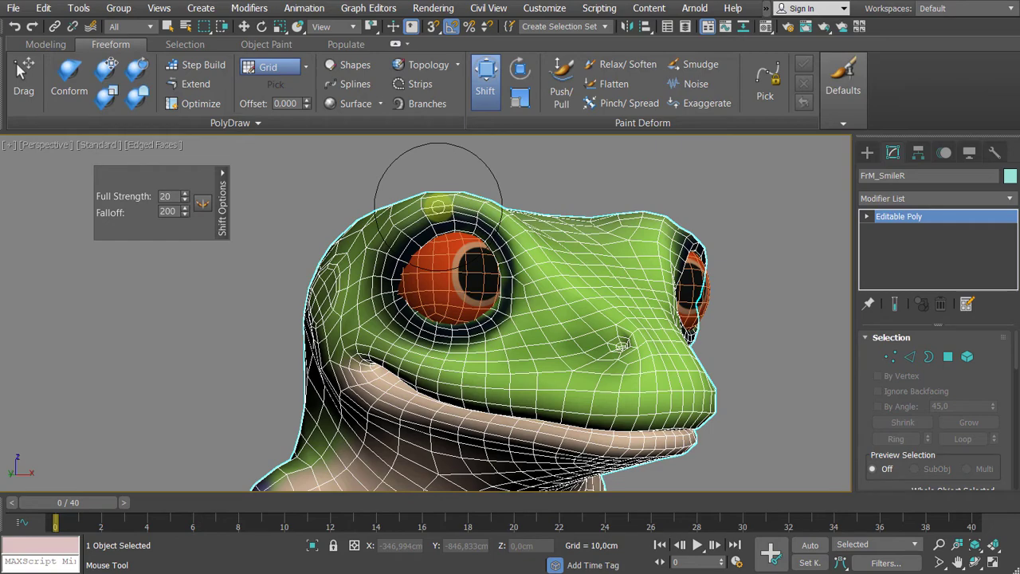
pyautogui.moveTo(439, 207)
pyautogui.mouseDown(button='middle')
pyautogui.moveTo(435, 218)
pyautogui.moveTo(407, 203)
pyautogui.moveTo(433, 214)
pyautogui.mouseUp(button='middle')
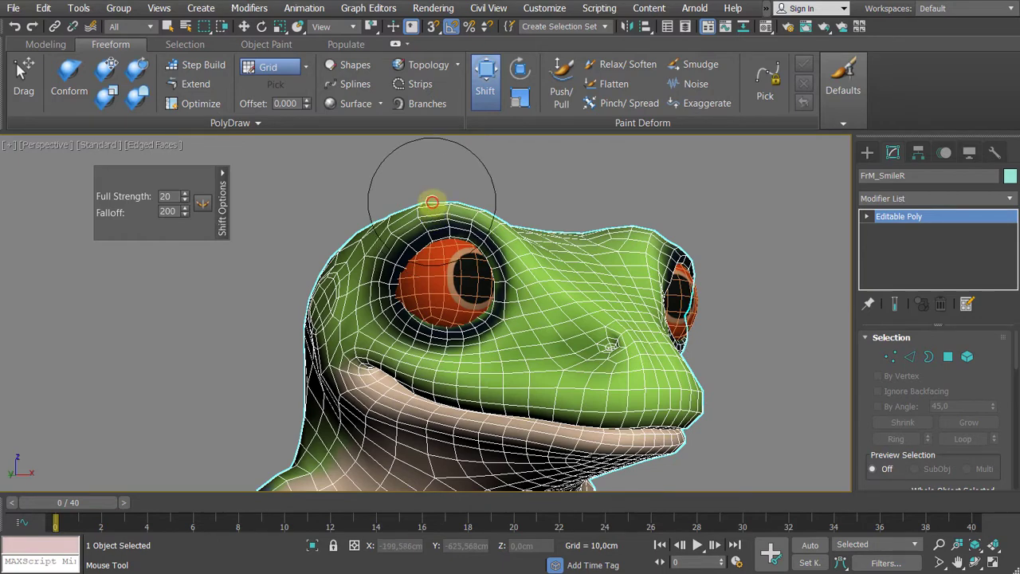
pyautogui.moveTo(432, 202); pyautogui.dragTo(434, 232)
pyautogui.scroll(3, 426, 227)
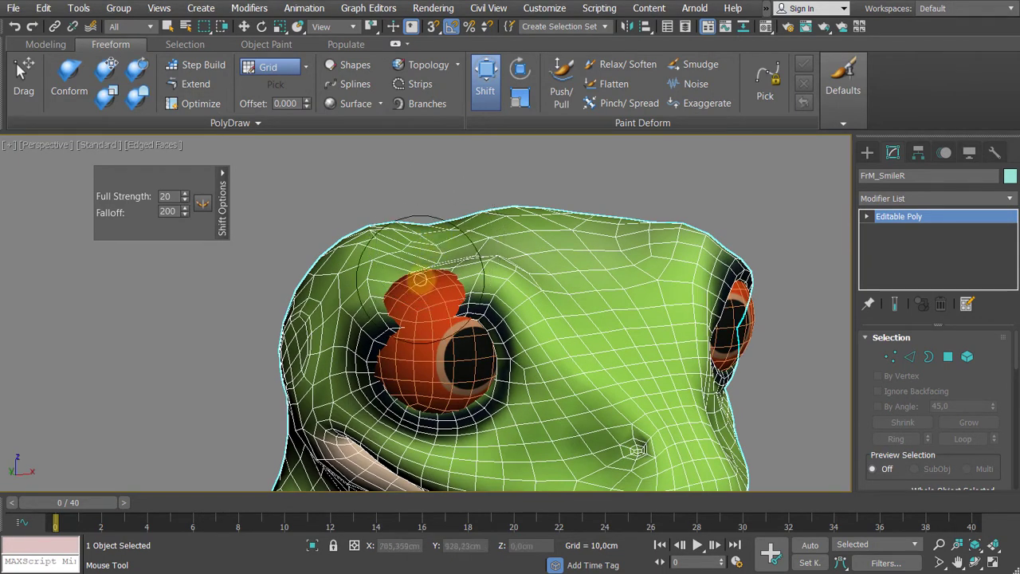
# - Undo the pull above the right eye of FrM_SmileR, retry it with the Shift brush from a side view, and undo that too
pyautogui.scroll(-3, 437, 239)
pyautogui.hotkey('ctrl', 'z')
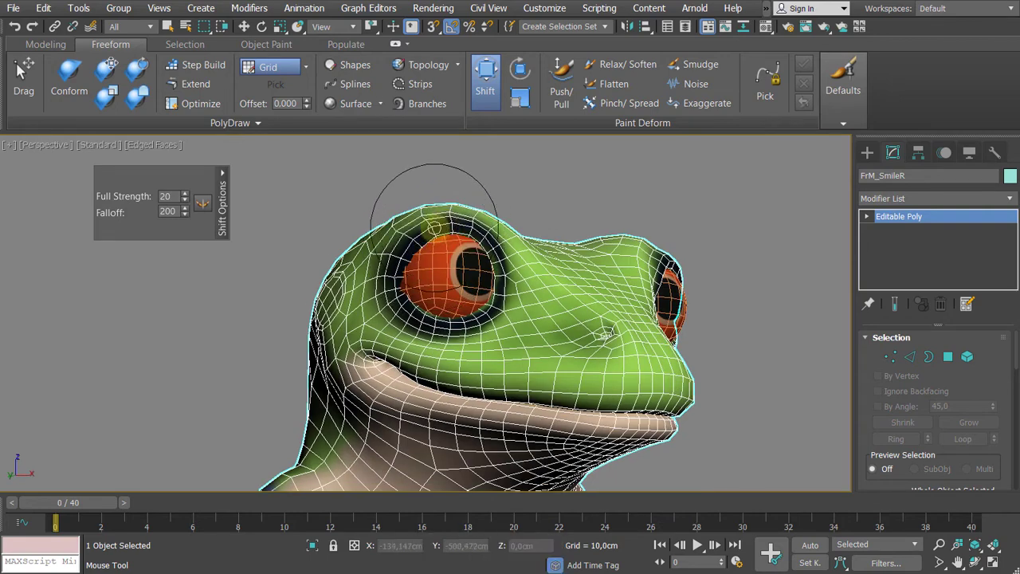
pyautogui.moveTo(441, 223); pyautogui.dragTo(441, 249)
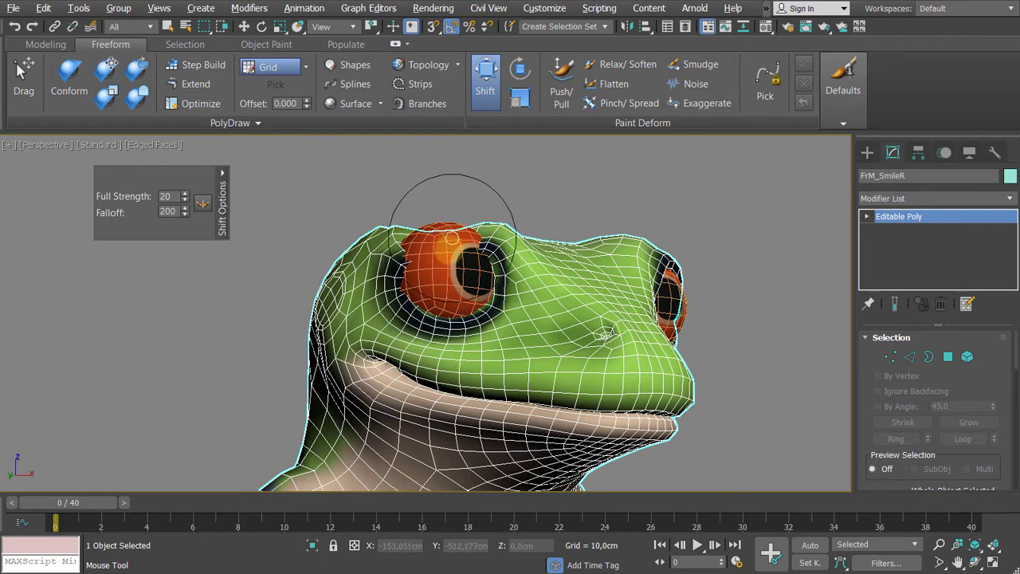
pyautogui.keyDown('alt'); pyautogui.moveTo(453, 237); pyautogui.dragTo(444, 285, button='middle'); pyautogui.keyUp('alt')
pyautogui.scroll(3, 444, 286)
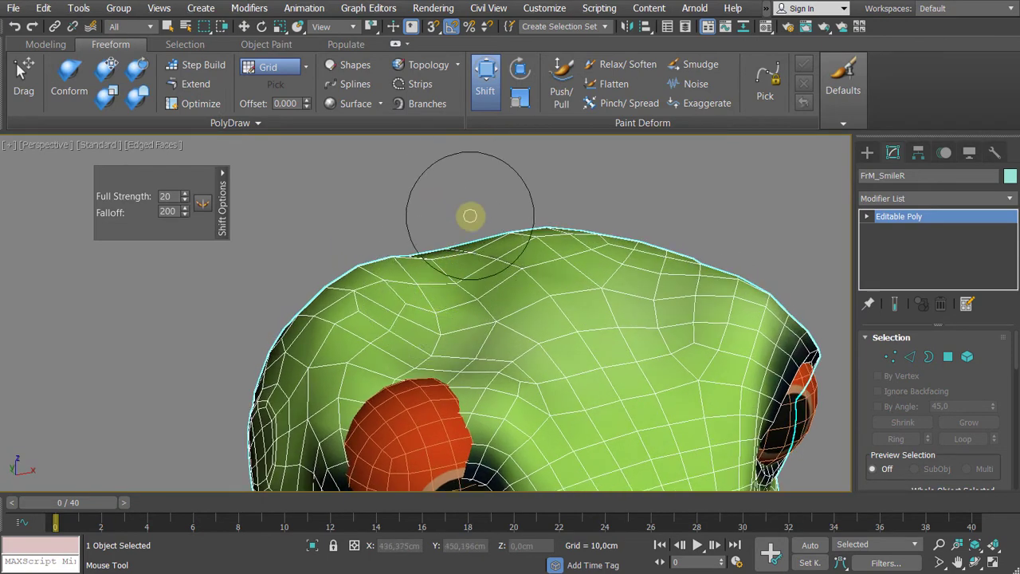
pyautogui.scroll(-4, 470, 216)
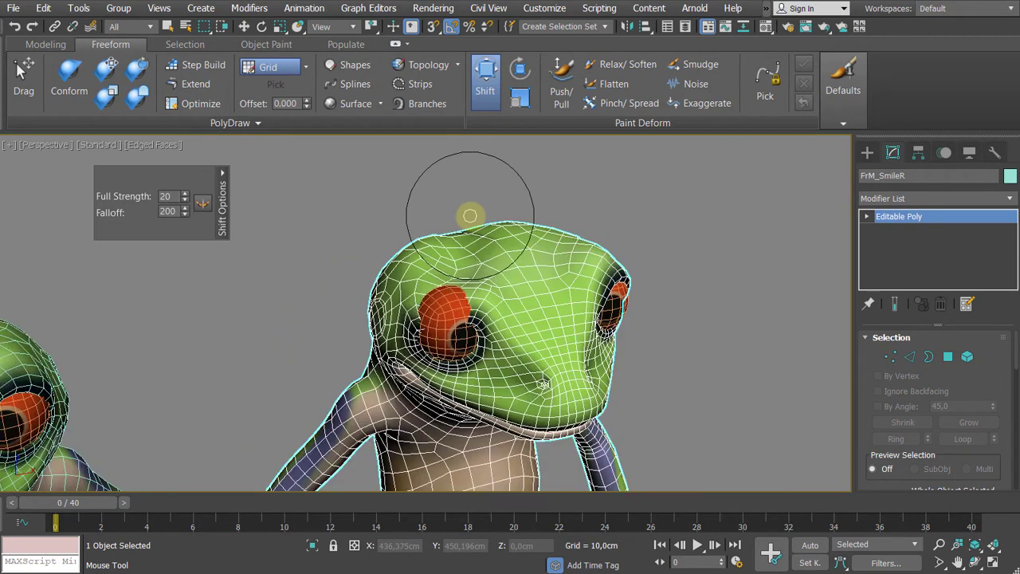
pyautogui.hotkey('ctrl', 'z')
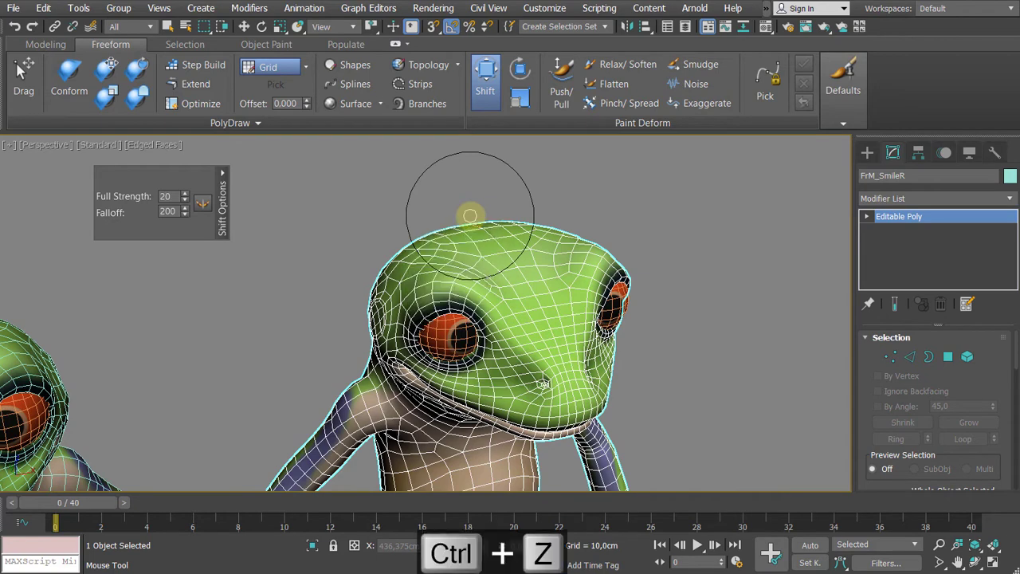
# - Set the Shift brush on FrM_SmileR to affect a Spherical Radius instead of Depth
pyautogui.keyDown('alt'); pyautogui.moveTo(436, 246); pyautogui.dragTo(441, 236, button='middle'); pyautogui.keyUp('alt')
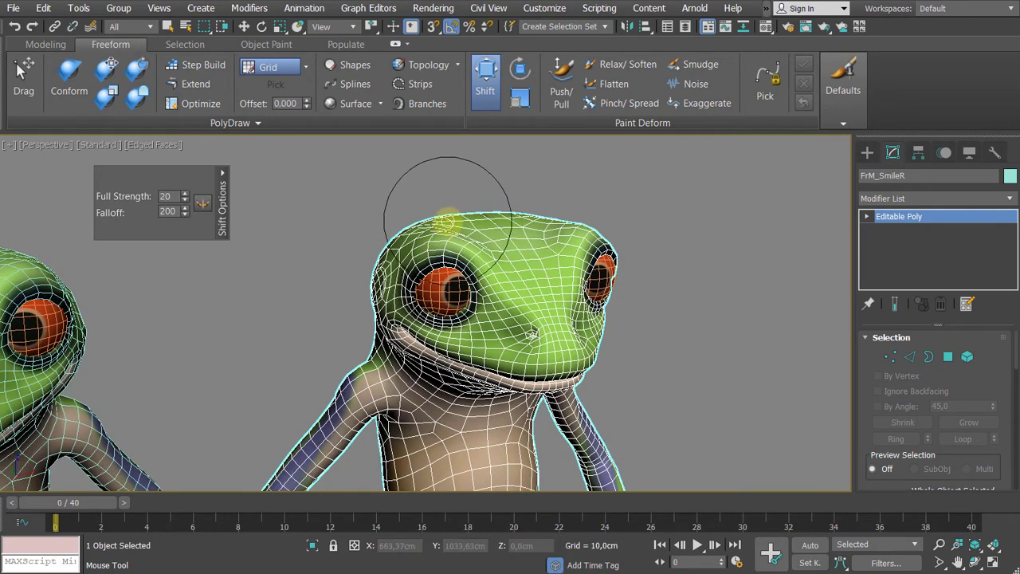
pyautogui.scroll(3, 438, 227)
pyautogui.moveTo(450, 231); pyautogui.dragTo(436, 227)
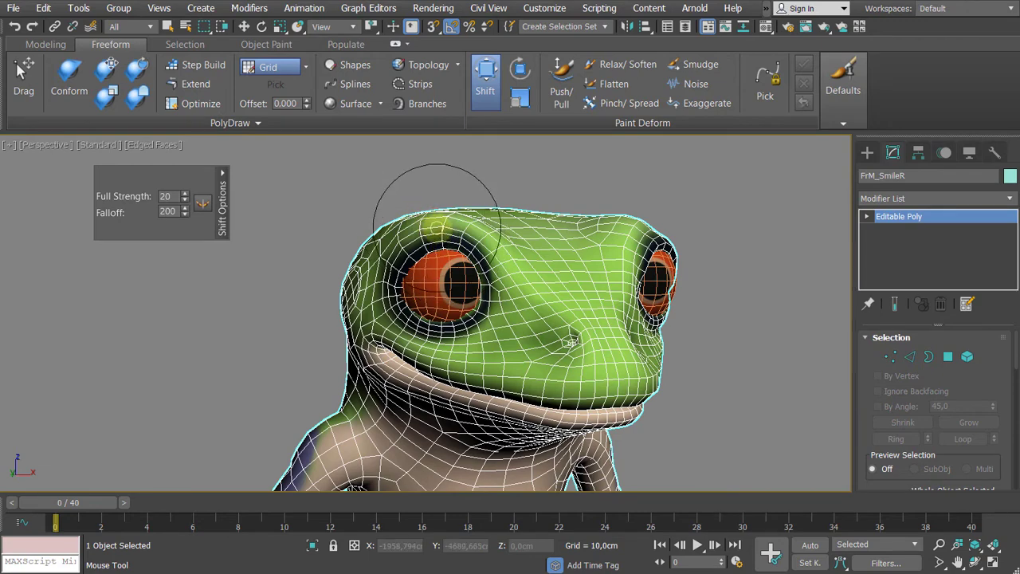
pyautogui.scroll(2, 436, 225)
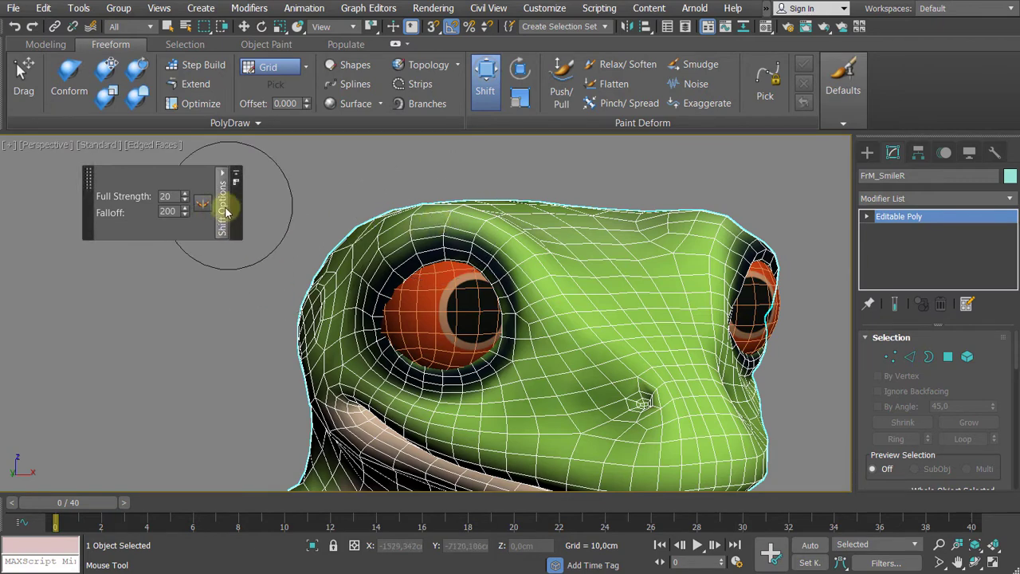
pyautogui.moveTo(226, 210)
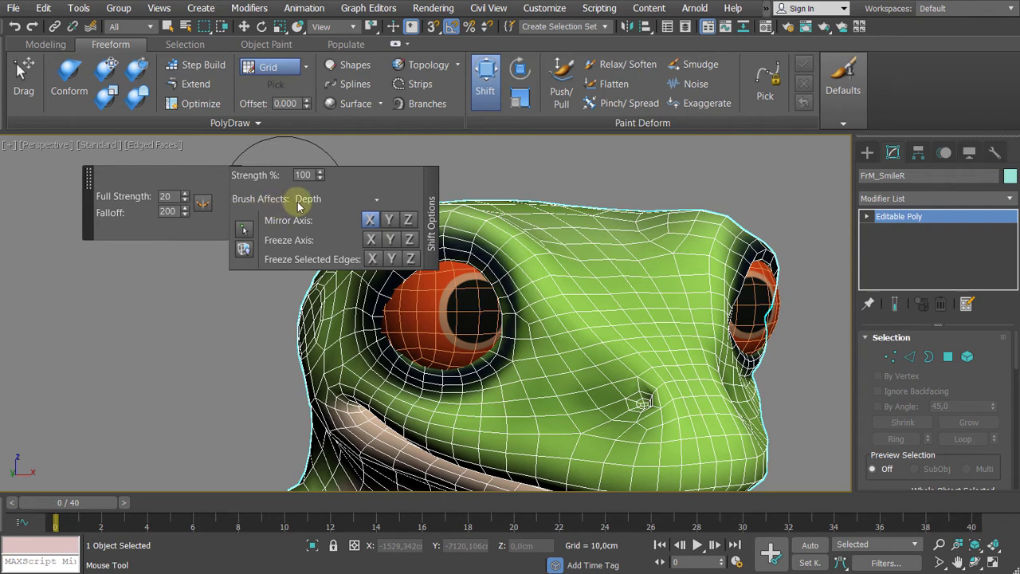
pyautogui.click(376, 200)
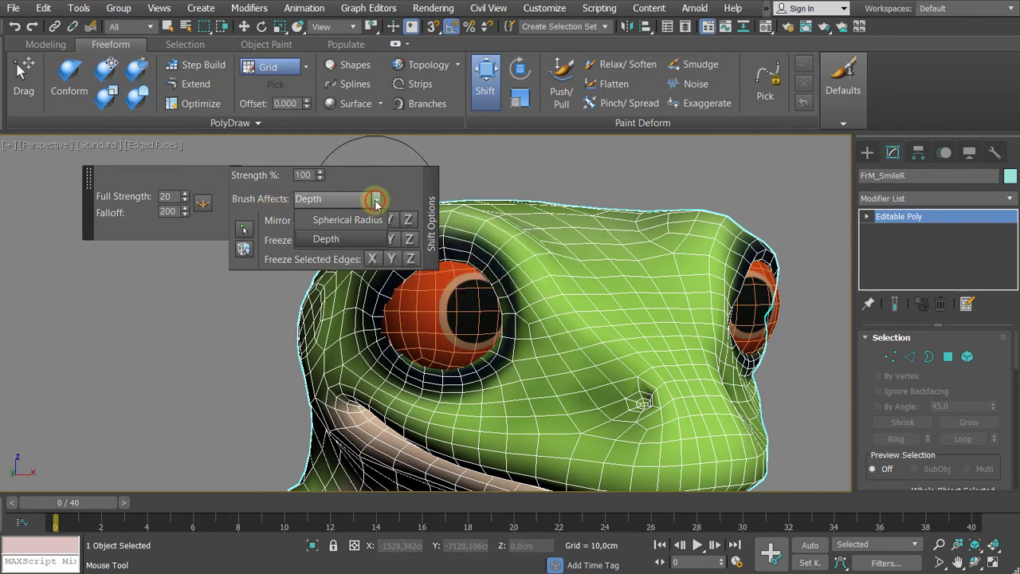
pyautogui.click(333, 220)
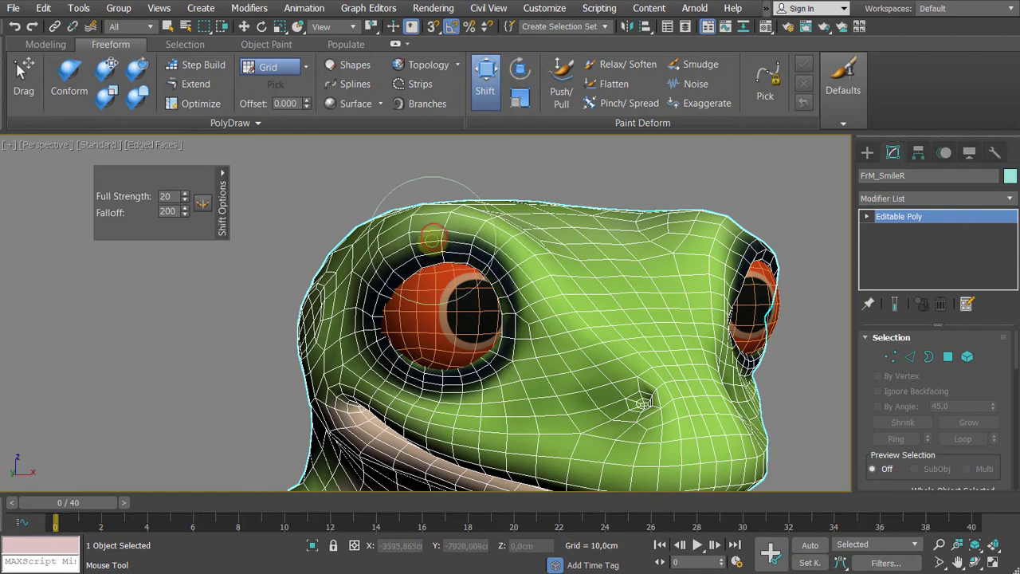
# - Try the Spherical Radius Shift brush on the mesh above the right eye, inspect the deformation from several angles, and undo it
pyautogui.moveTo(430, 251)
pyautogui.keyDown('alt'); pyautogui.mouseDown(button='middle')
pyautogui.moveTo(449, 280)
pyautogui.moveTo(404, 194)
pyautogui.moveTo(430, 238)
pyautogui.mouseUp(button='middle'); pyautogui.keyUp('alt')
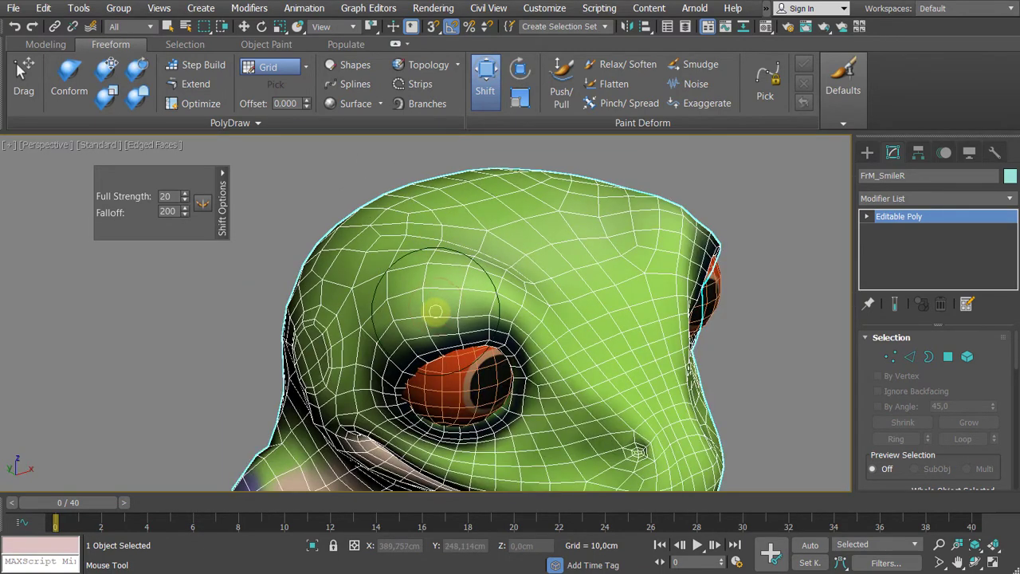
pyautogui.scroll(-3, 435, 311)
pyautogui.keyDown('alt'); pyautogui.moveTo(435, 334); pyautogui.dragTo(389, 299, button='middle'); pyautogui.keyUp('alt')
pyautogui.moveTo(389, 298); pyautogui.dragTo(424, 350, button='middle')
pyautogui.scroll(3, 465, 255)
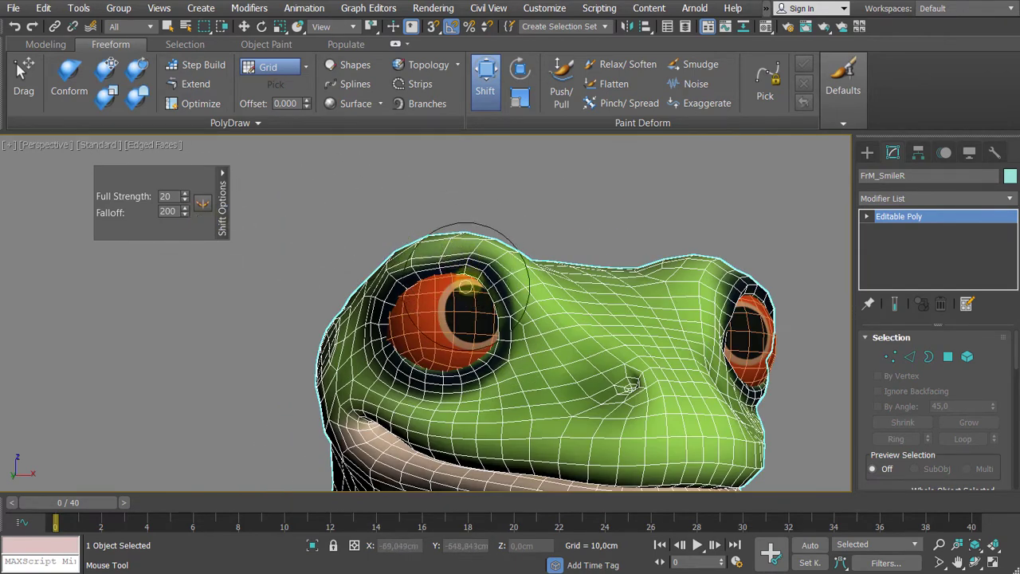
pyautogui.keyDown('alt'); pyautogui.moveTo(466, 287); pyautogui.dragTo(478, 296, button='middle'); pyautogui.keyUp('alt')
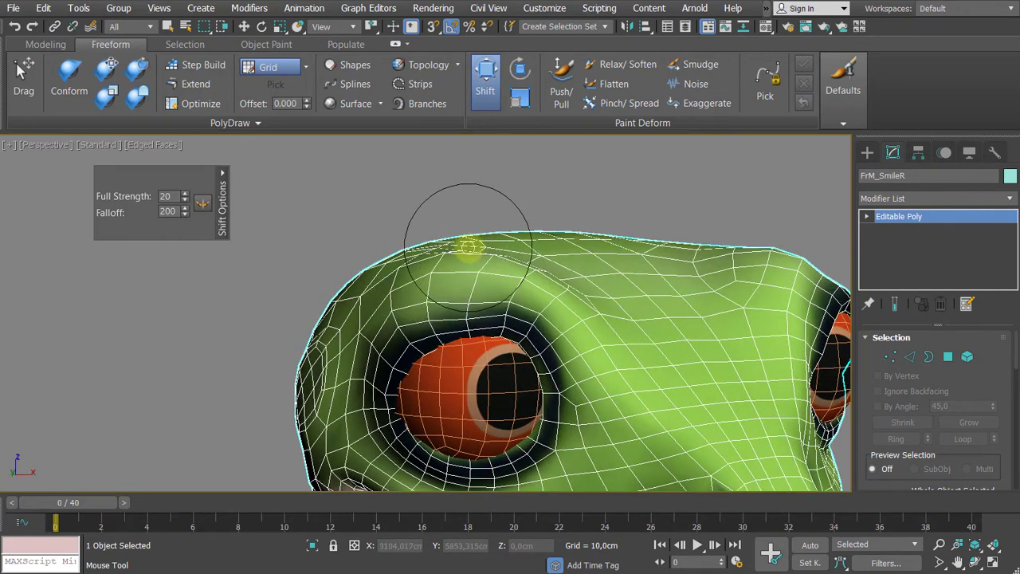
pyautogui.hotkey('ctrl', 'z')
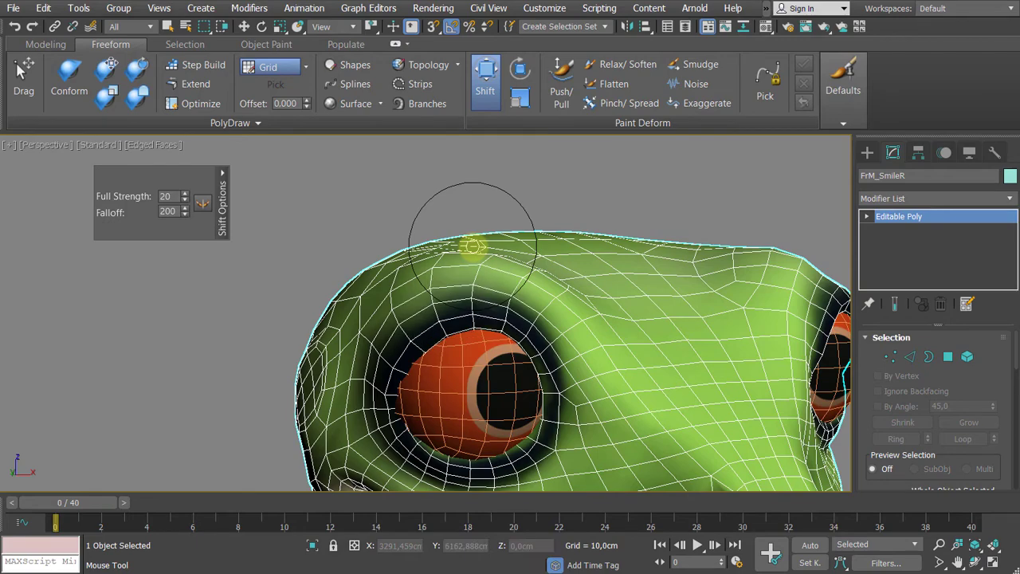
# - Use the Shift brush to pull the right mouth corner of FrM_SmileR up and back into a smile
pyautogui.keyDown('alt'); pyautogui.moveTo(473, 247); pyautogui.dragTo(440, 261, button='middle'); pyautogui.keyUp('alt')
pyautogui.keyDown('alt'); pyautogui.moveTo(440, 264); pyautogui.dragTo(457, 250); pyautogui.keyUp('alt')
pyautogui.keyDown('alt'); pyautogui.moveTo(457, 250); pyautogui.dragTo(461, 238, button='middle'); pyautogui.keyUp('alt')
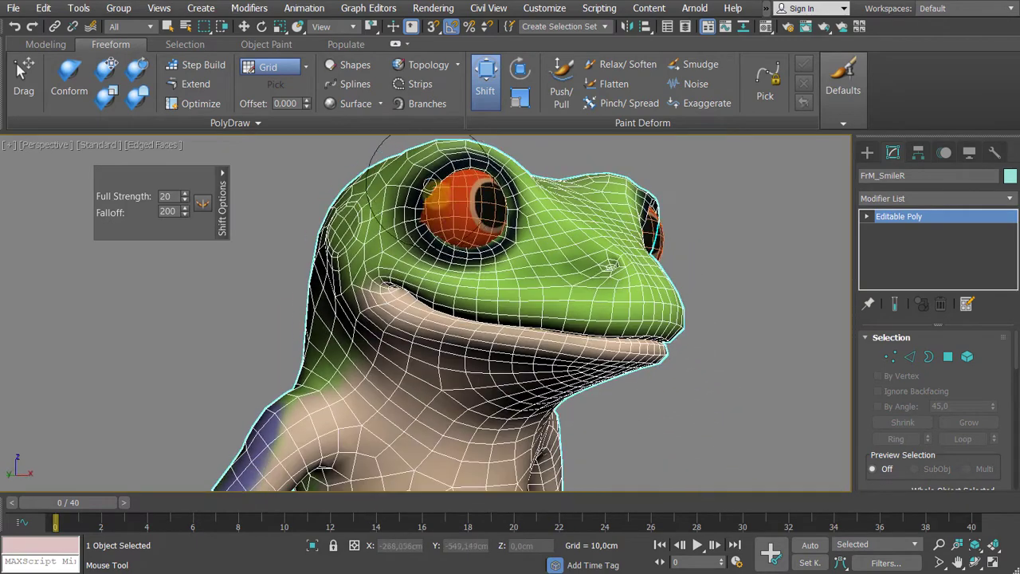
pyautogui.scroll(3, 446, 259)
pyautogui.keyDown('alt'); pyautogui.moveTo(410, 292); pyautogui.dragTo(373, 305, button='middle'); pyautogui.keyUp('alt')
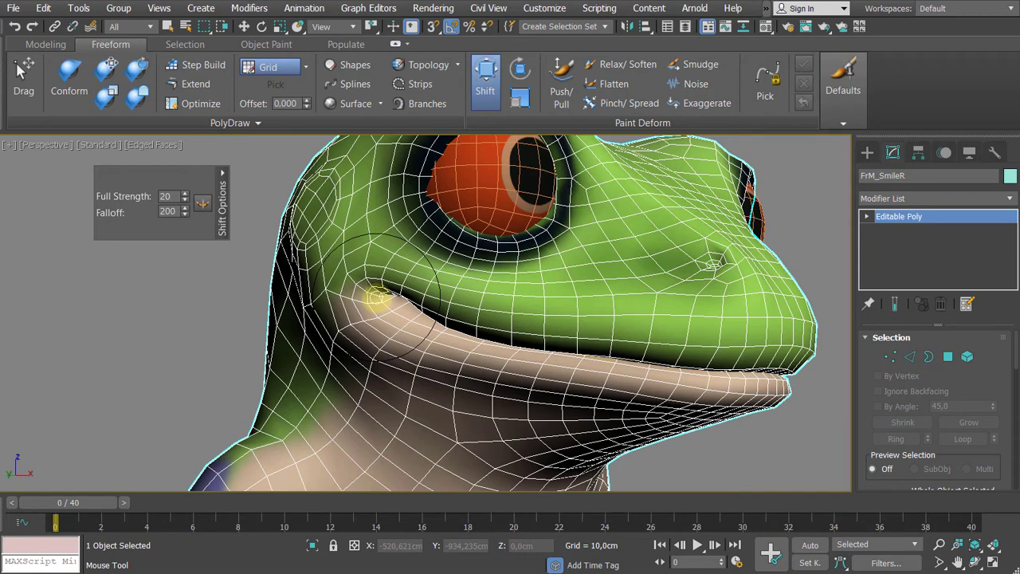
pyautogui.scroll(3, 378, 295)
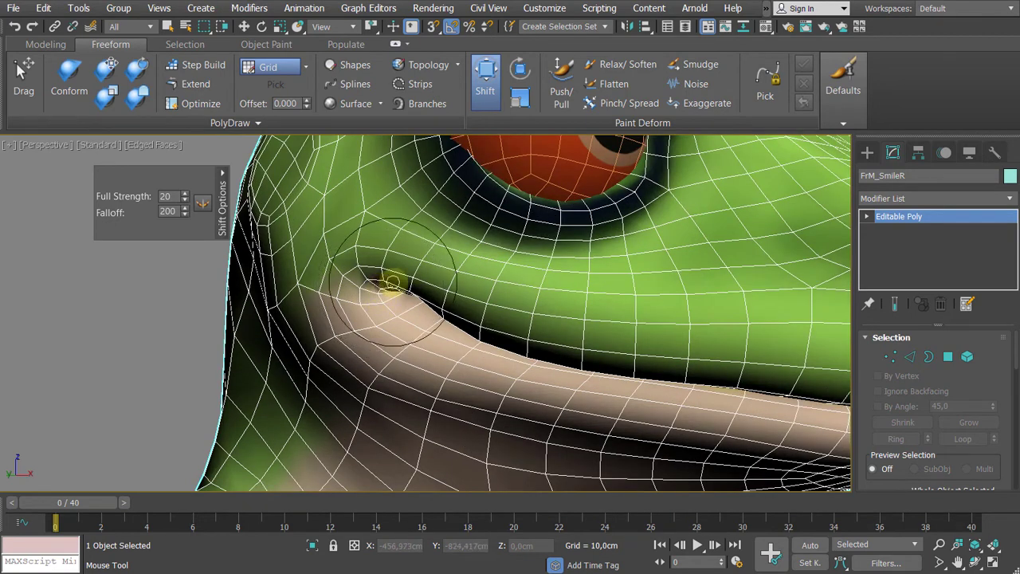
pyautogui.scroll(-5, 381, 287)
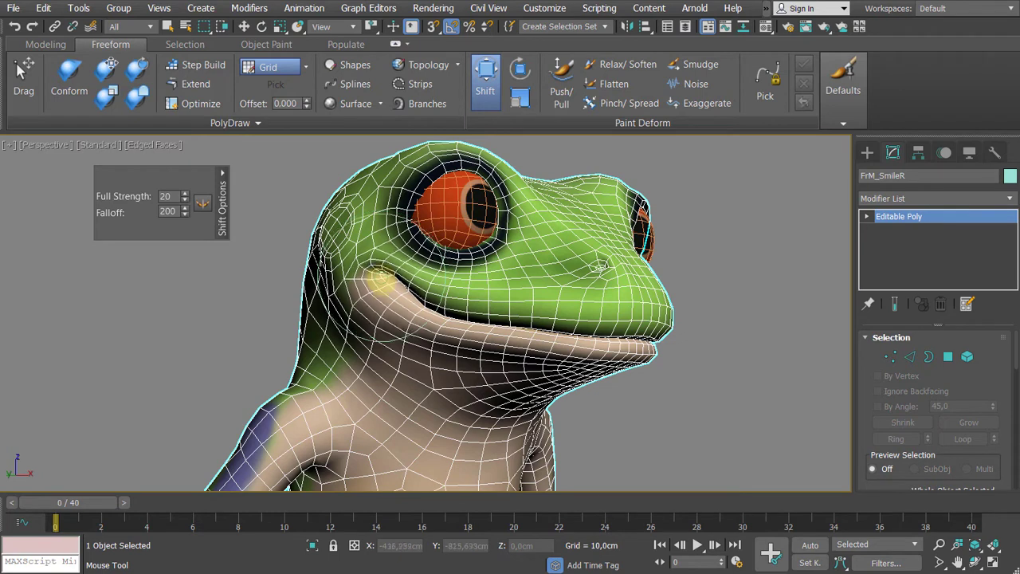
pyautogui.moveTo(381, 278); pyautogui.dragTo(426, 309)
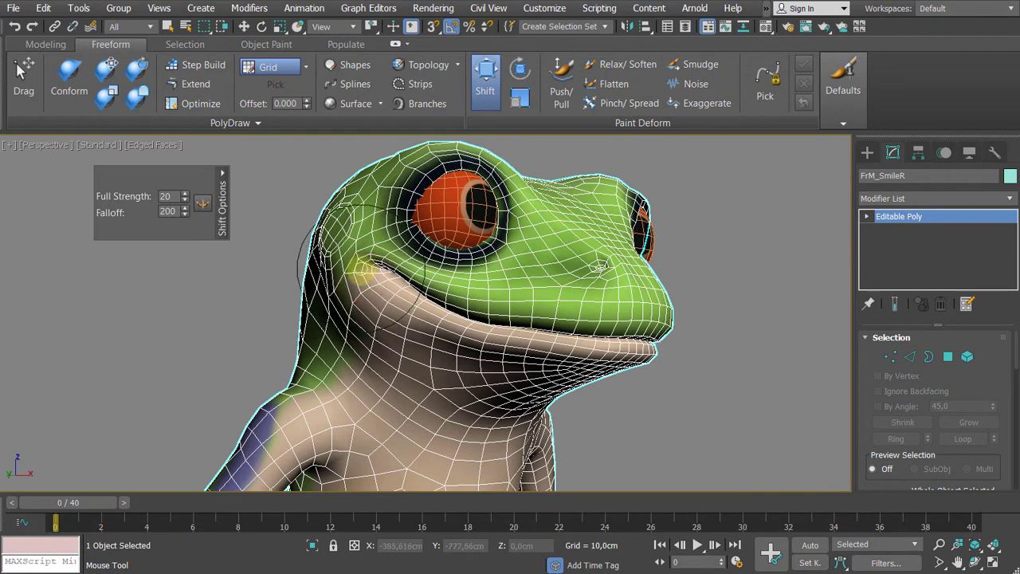
pyautogui.moveTo(363, 279)
pyautogui.keyDown('alt'); pyautogui.mouseDown(button='middle')
pyautogui.moveTo(376, 296)
pyautogui.moveTo(364, 294)
pyautogui.moveTo(366, 330)
pyautogui.mouseUp(button='middle'); pyautogui.keyUp('alt')
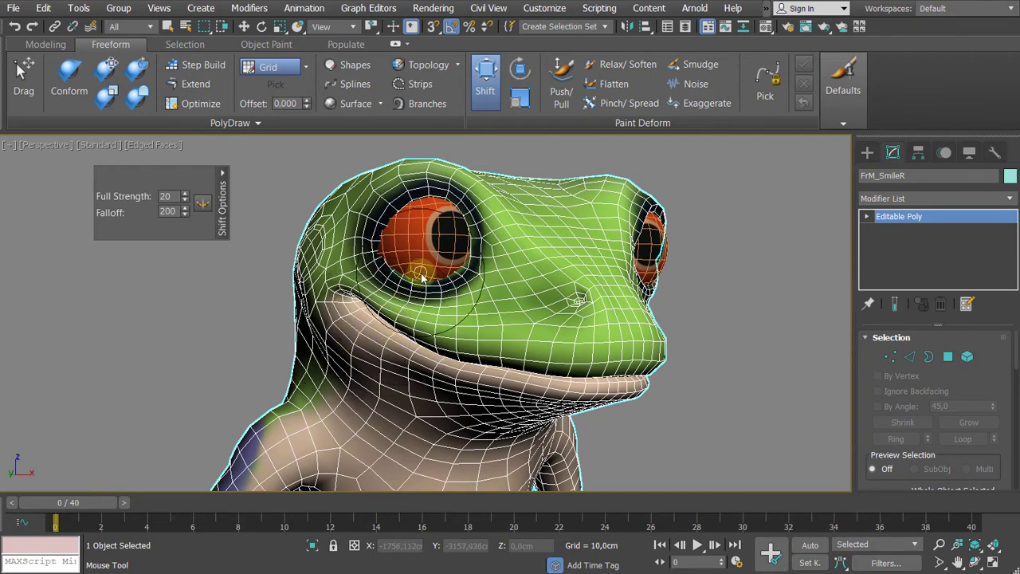
pyautogui.keyDown('alt'); pyautogui.moveTo(469, 250); pyautogui.dragTo(478, 294, button='middle'); pyautogui.keyUp('alt')
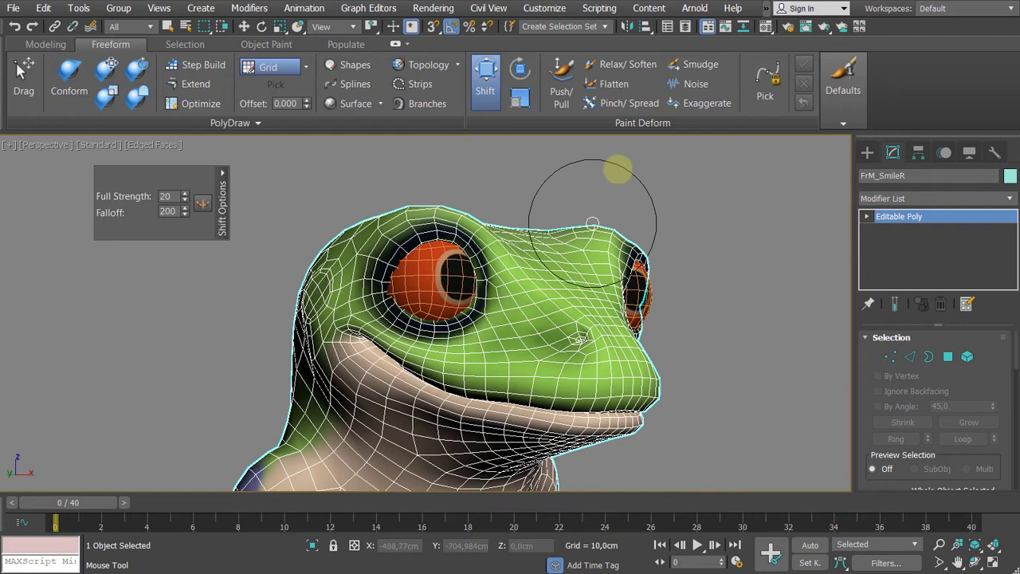
# - Twist the right mouth corner of FrM_SmileR upward with the Rotate deform brush
pyautogui.click(520, 74)
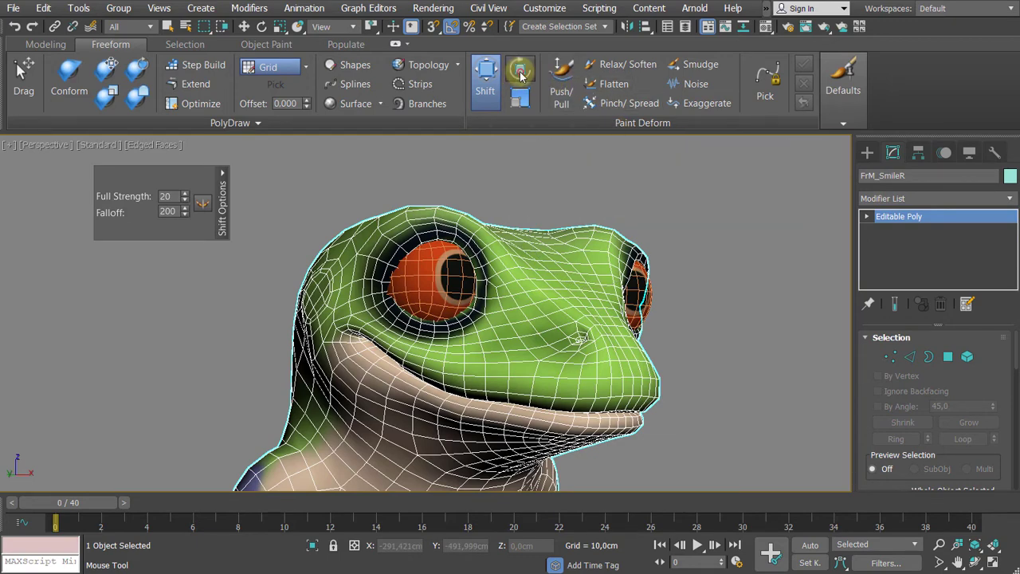
pyautogui.moveTo(402, 302)
pyautogui.mouseDown()
pyautogui.moveTo(408, 339)
pyautogui.moveTo(393, 290)
pyautogui.mouseUp()
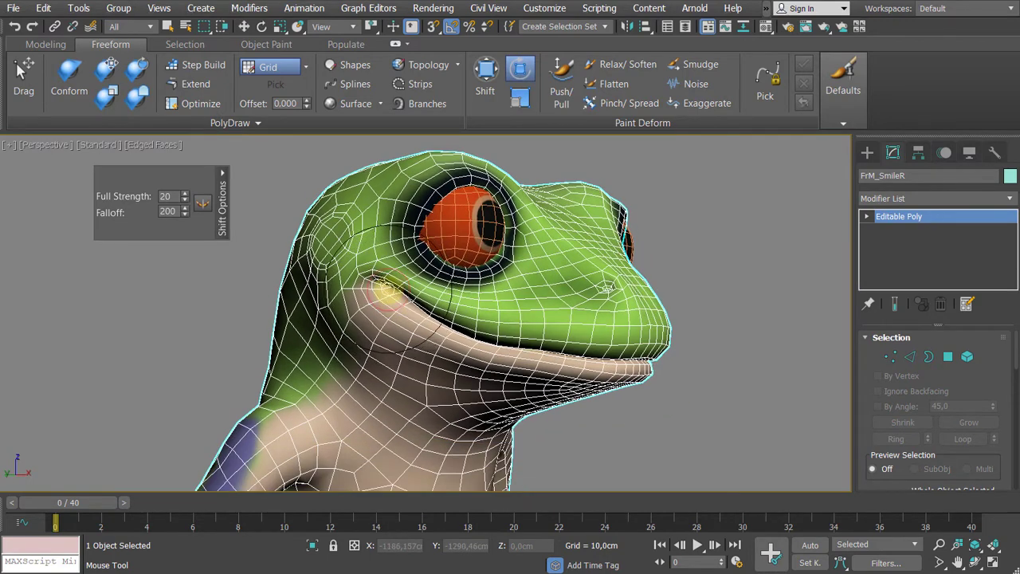
pyautogui.moveTo(388, 293); pyautogui.dragTo(387, 275)
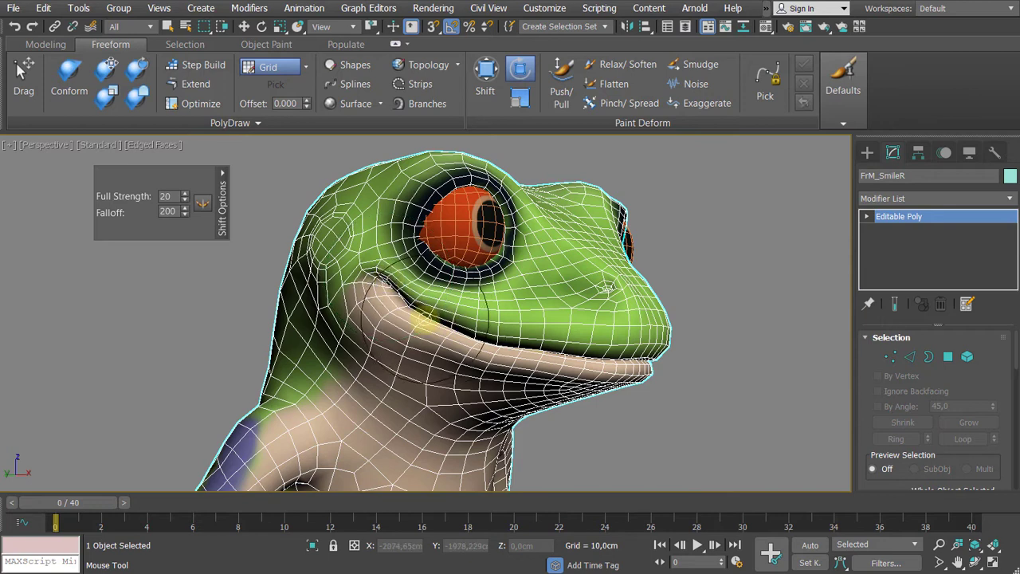
# - Adjust the lip just in front of the right mouth corner with the Shift brush, and refine the corner with the Rotate brush
pyautogui.click(486, 71)
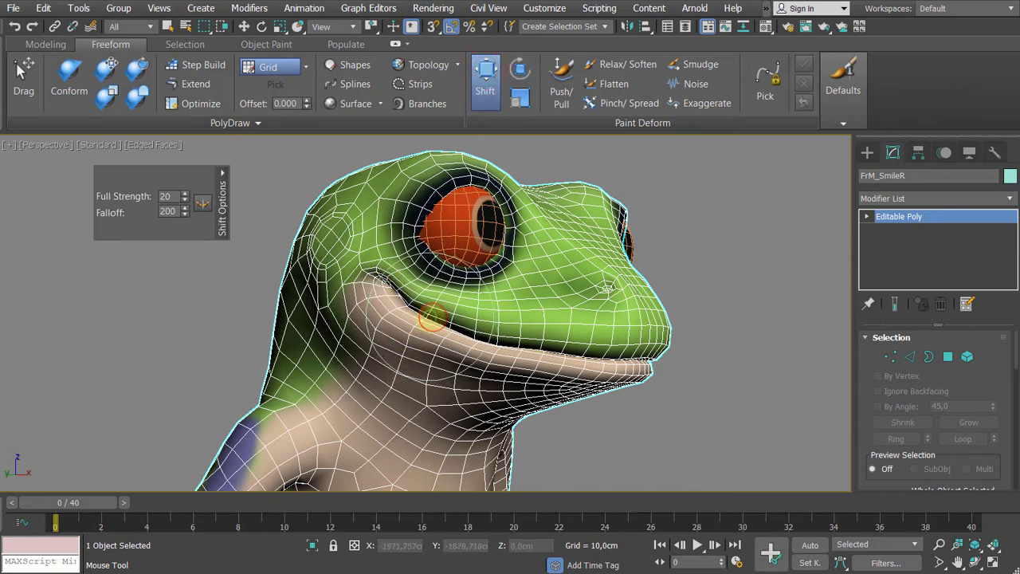
pyautogui.click(519, 69)
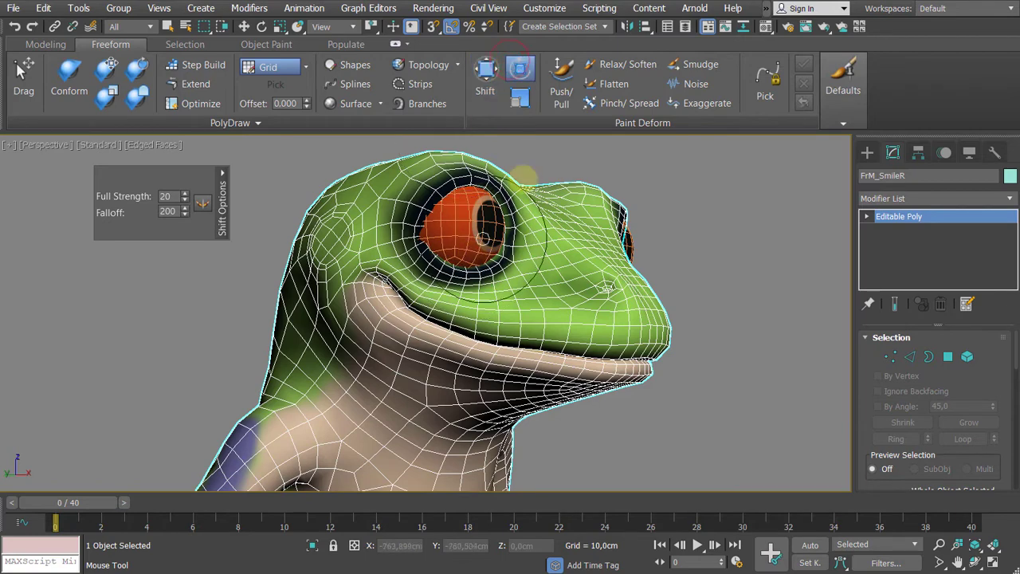
pyautogui.keyDown('alt'); pyautogui.moveTo(384, 275); pyautogui.dragTo(393, 273, button='middle'); pyautogui.keyUp('alt')
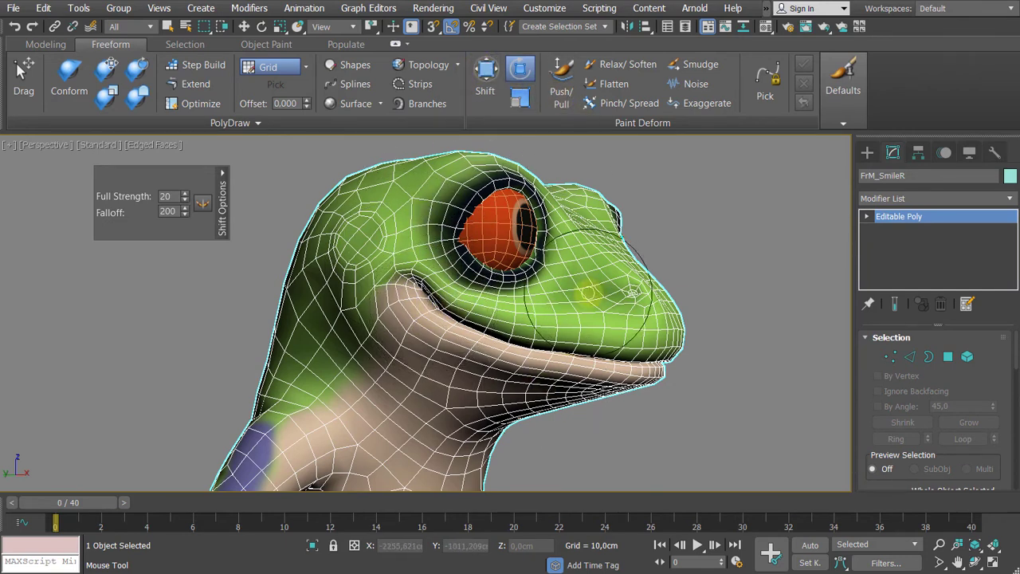
# - Leave the Rotate brush and hide the mesh edges, with FrM_SmileR in view beside the base frog
pyautogui.keyDown('alt'); pyautogui.moveTo(588, 294); pyautogui.dragTo(558, 294, button='middle'); pyautogui.keyUp('alt')
pyautogui.scroll(-3, 540, 330)
pyautogui.keyDown('alt'); pyautogui.moveTo(539, 332); pyautogui.dragTo(512, 326, button='middle'); pyautogui.keyUp('alt')
pyautogui.moveTo(407, 313)
pyautogui.mouseDown(button='middle')
pyautogui.moveTo(516, 305)
pyautogui.moveTo(545, 288)
pyautogui.mouseUp(button='middle')
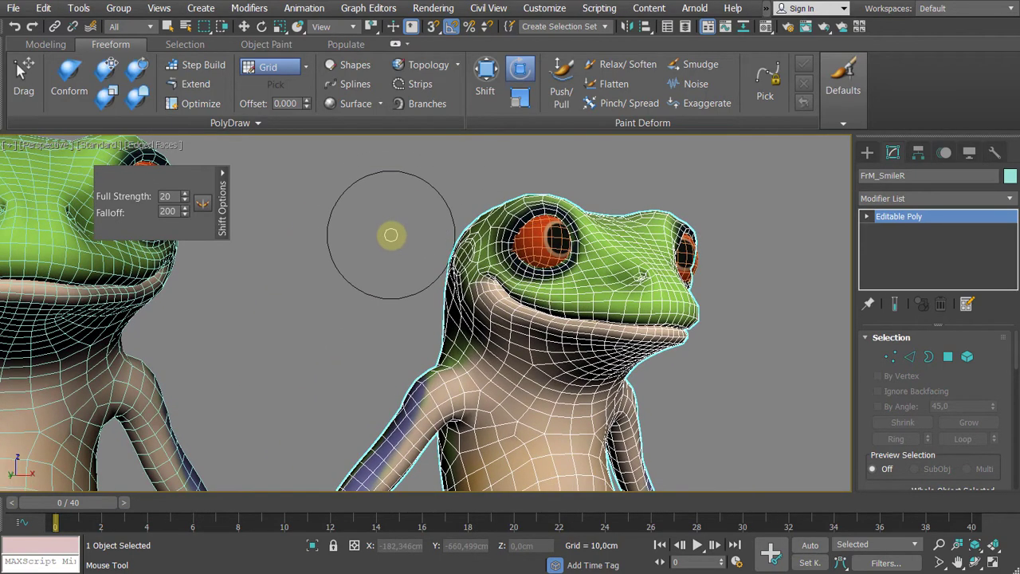
pyautogui.rightClick(391, 235)
pyautogui.scroll(-3, 392, 234)
pyautogui.moveTo(398, 235)
pyautogui.mouseDown(button='middle')
pyautogui.moveTo(395, 257)
pyautogui.moveTo(469, 230)
pyautogui.moveTo(462, 252)
pyautogui.mouseUp(button='middle')
pyautogui.press('F4')
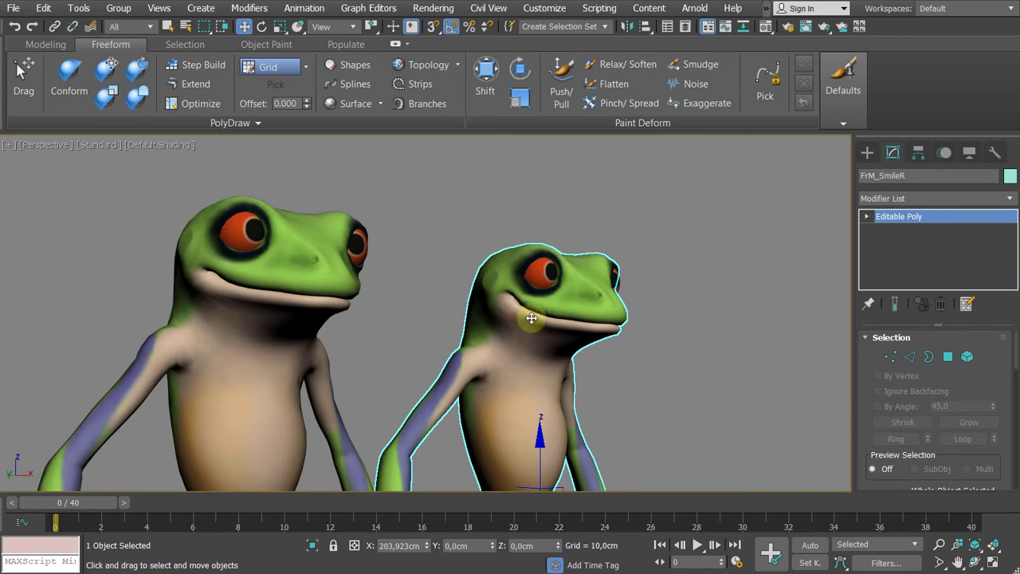
# - Add a Morpher modifier to the rigged Fred_Retopo_Low frog and place it beneath Skin in the modifier stack
pyautogui.scroll(-5, 531, 318)
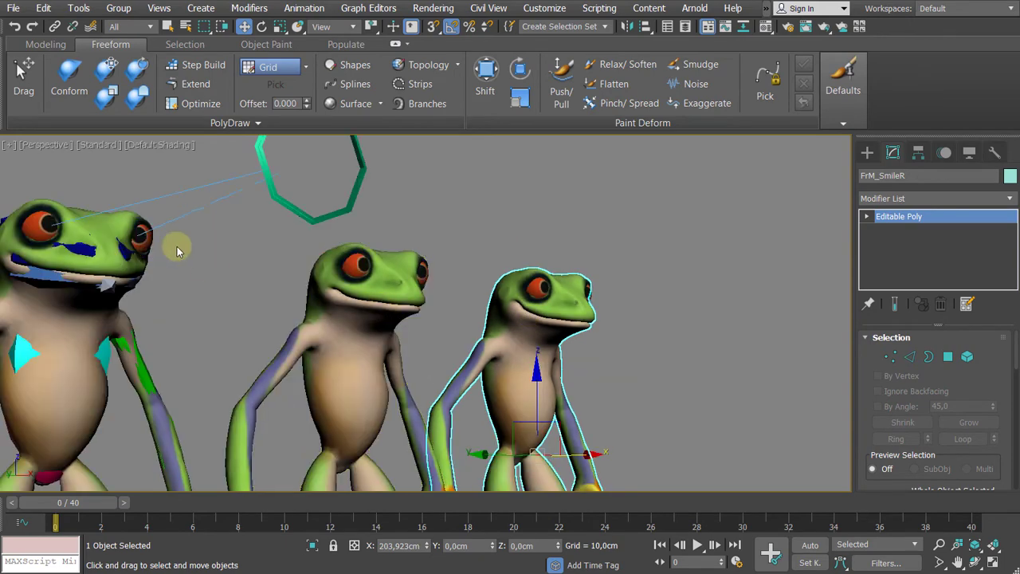
pyautogui.moveTo(178, 246); pyautogui.dragTo(313, 245, button='middle')
pyautogui.scroll(3, 313, 245)
pyautogui.click(304, 227)
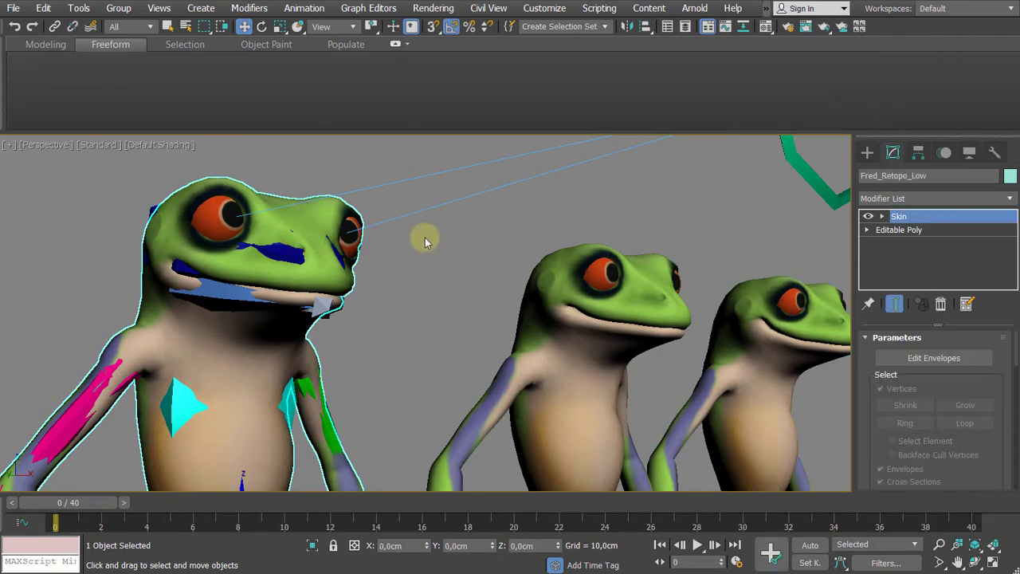
pyautogui.moveTo(466, 239); pyautogui.dragTo(425, 232, button='middle')
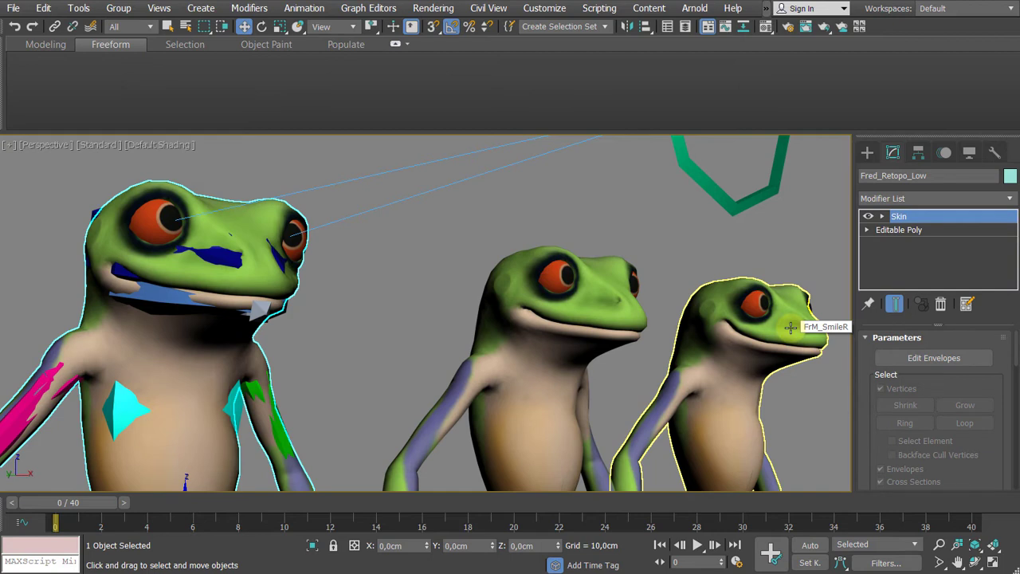
pyautogui.click(914, 199)
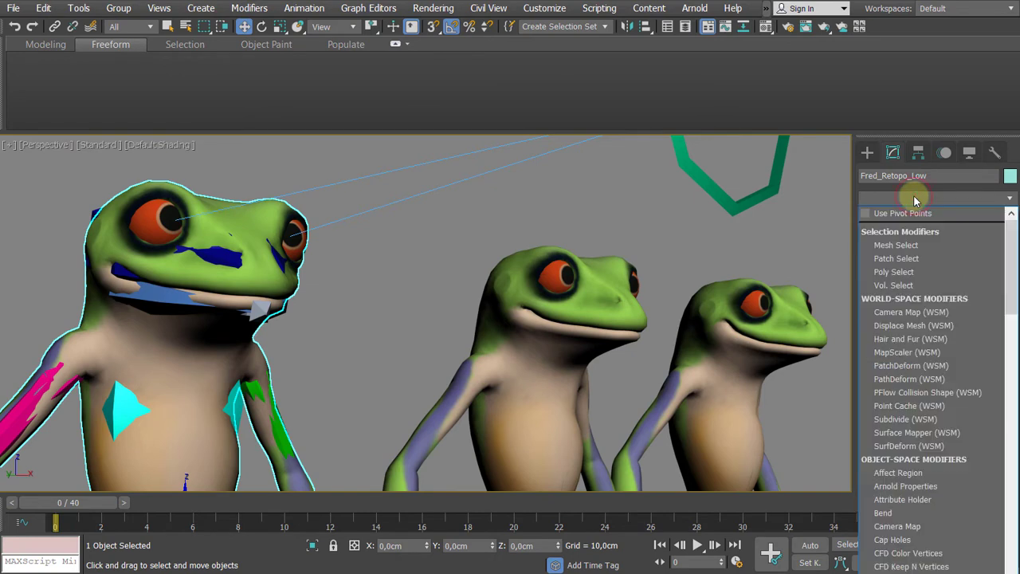
pyautogui.press('m')
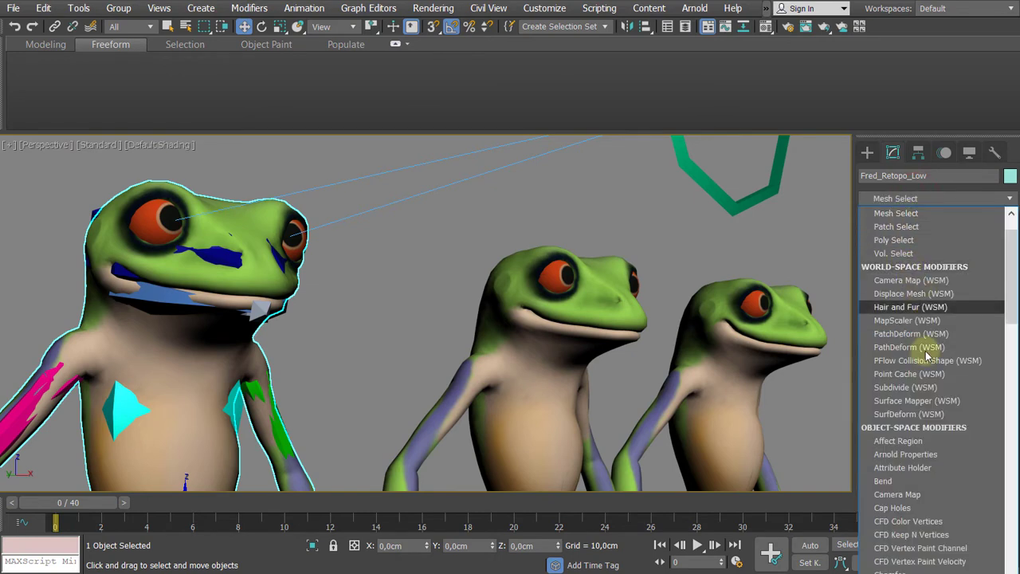
pyautogui.press('m')
pyautogui.press('m')
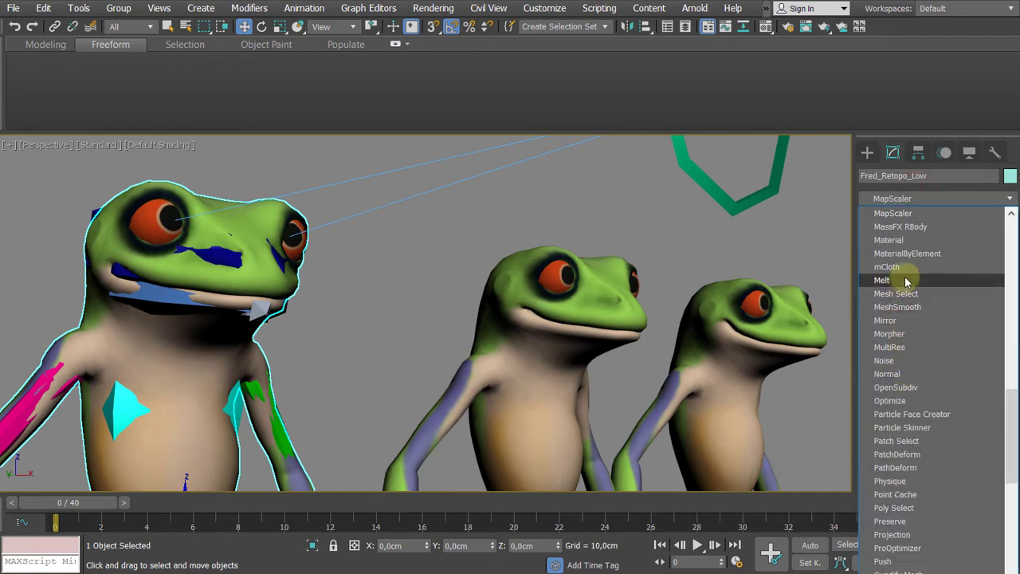
pyautogui.click(903, 335)
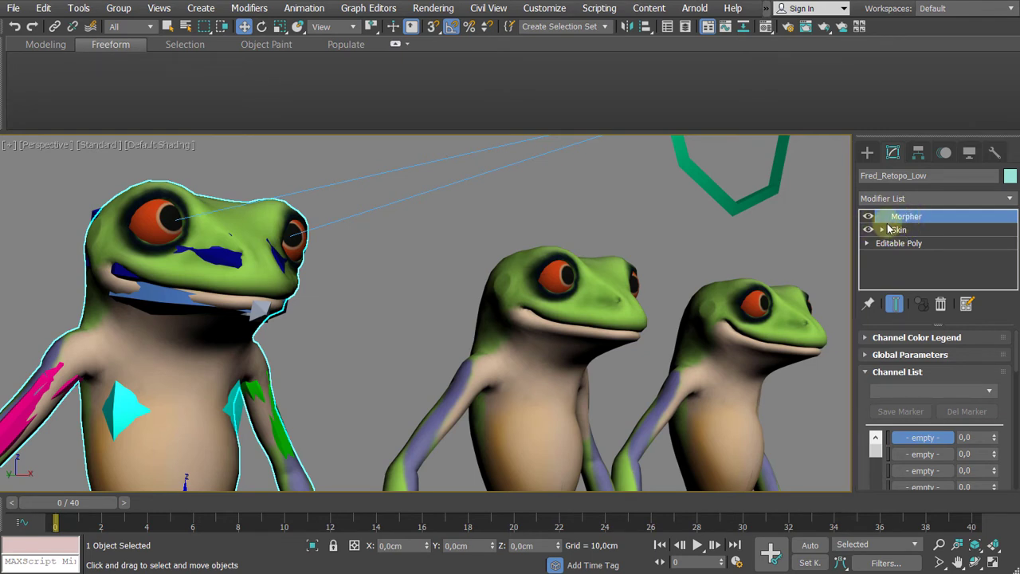
pyautogui.moveTo(901, 222); pyautogui.dragTo(895, 236)
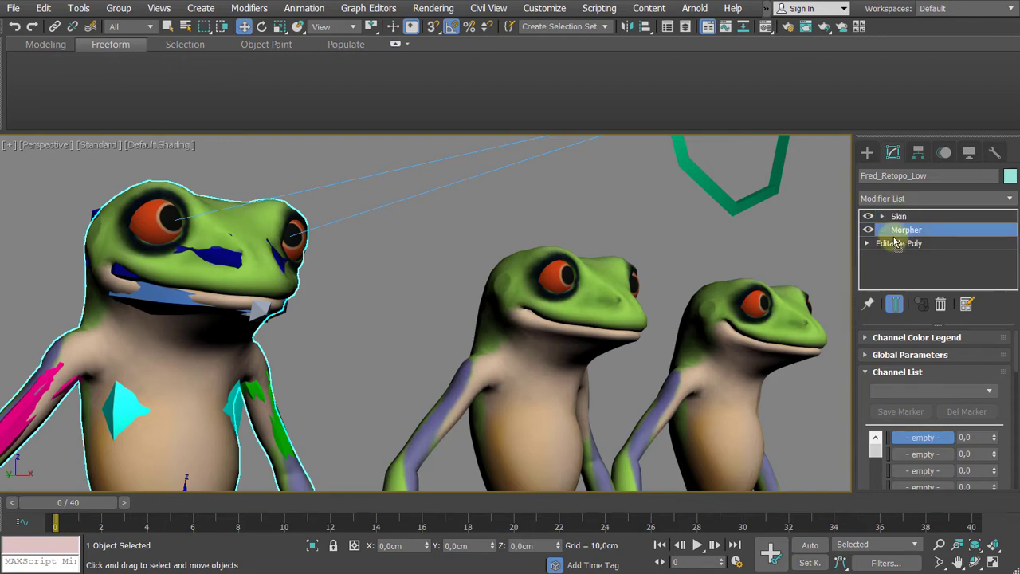
# - Load FrM_SmileR from the scene as the morph target in channel 1 of Fred_Retopo_Low's Morpher
pyautogui.scroll(-4, 577, 227)
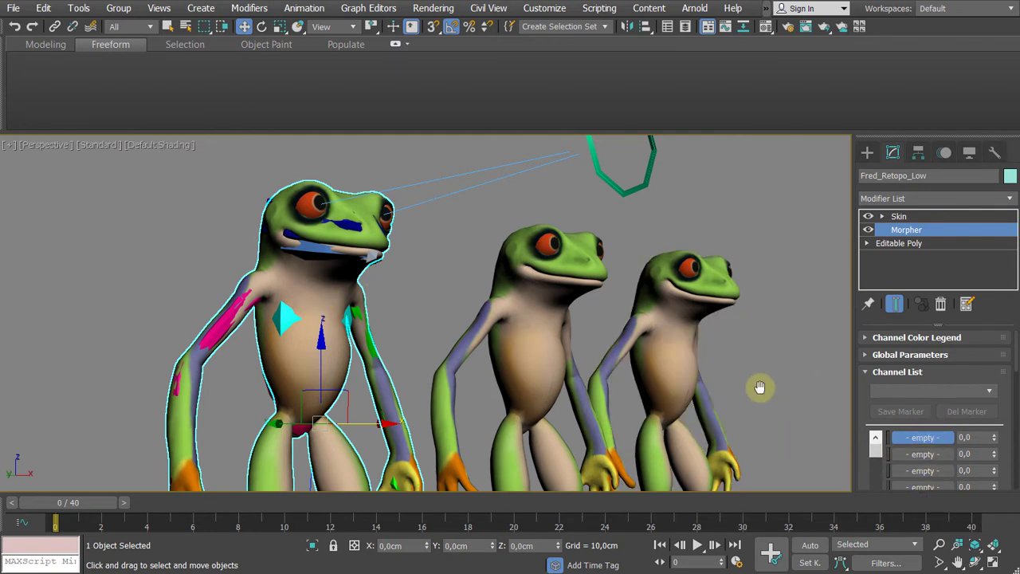
pyautogui.moveTo(759, 387); pyautogui.dragTo(744, 394, button='middle')
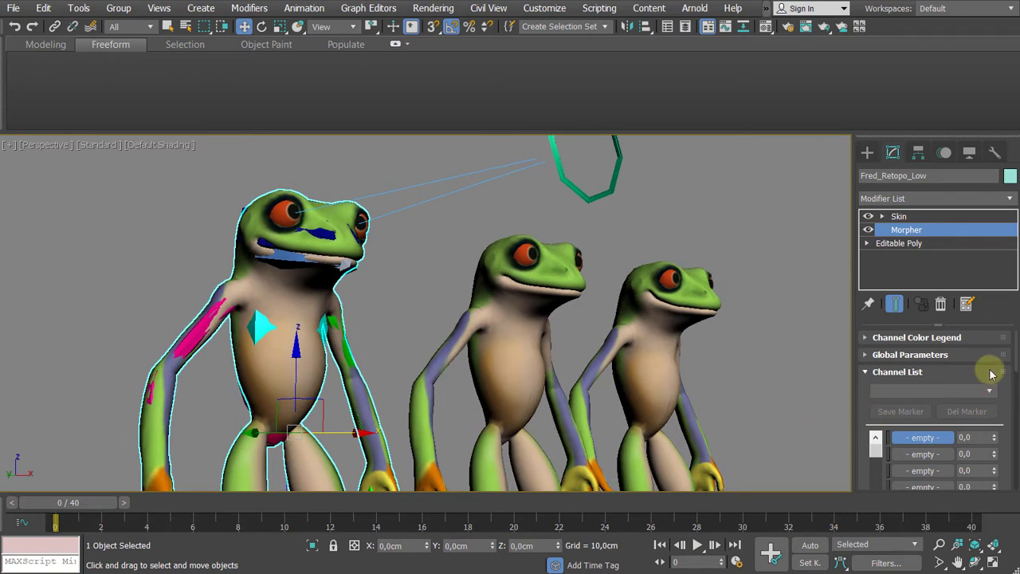
pyautogui.moveTo(1010, 347); pyautogui.dragTo(1015, 413)
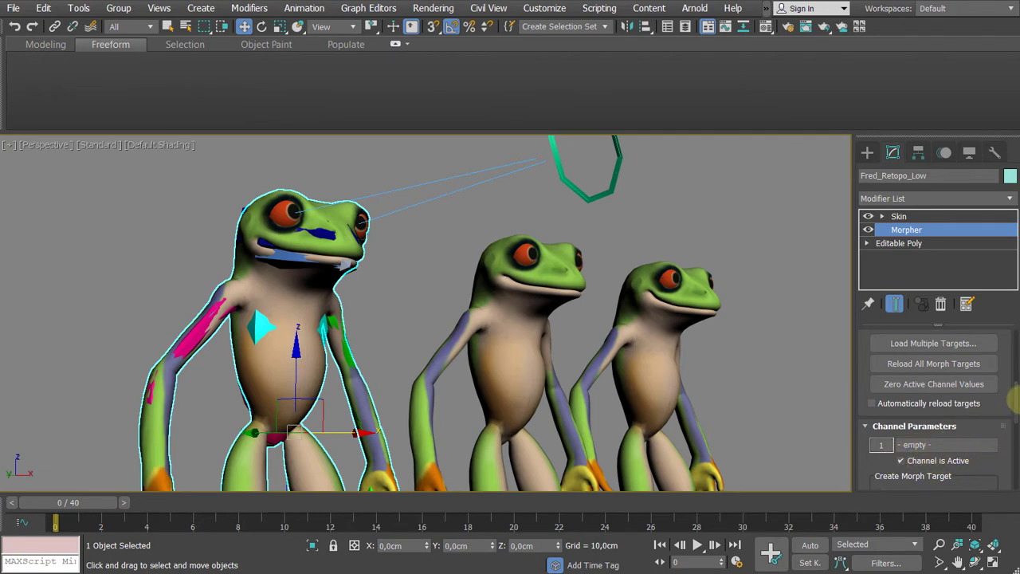
pyautogui.moveTo(1015, 404); pyautogui.dragTo(1016, 422)
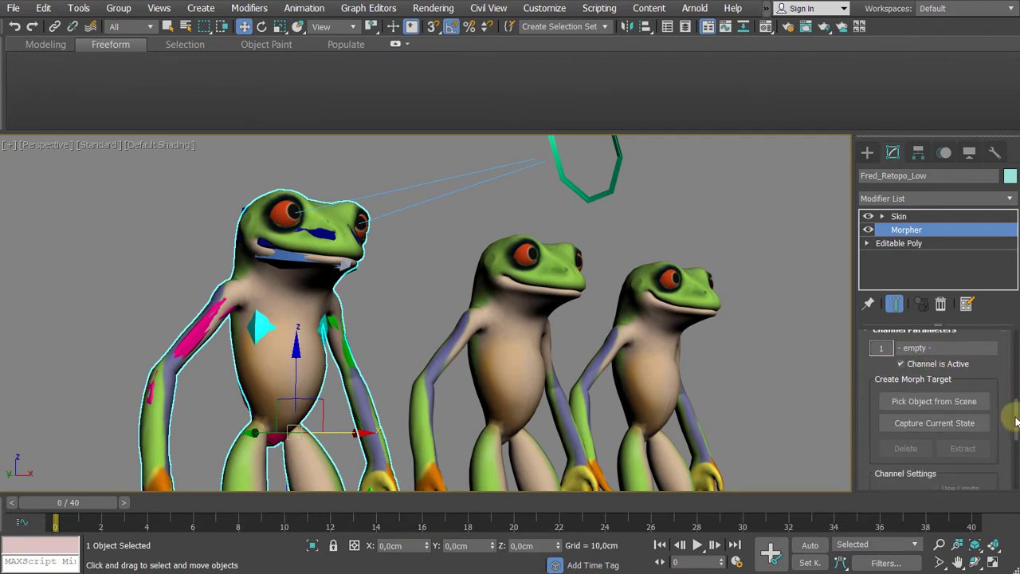
pyautogui.click(960, 408)
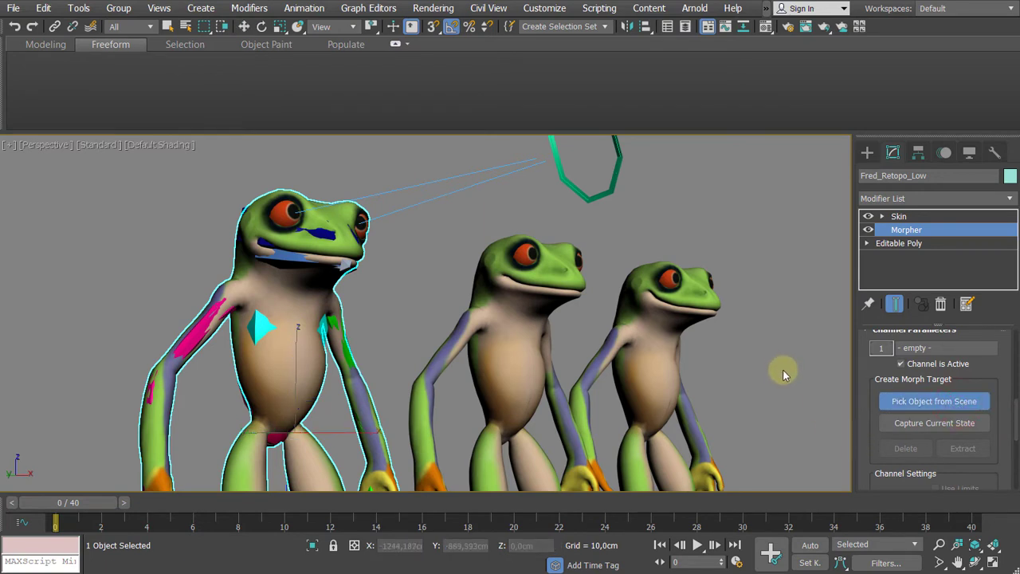
pyautogui.click(684, 304)
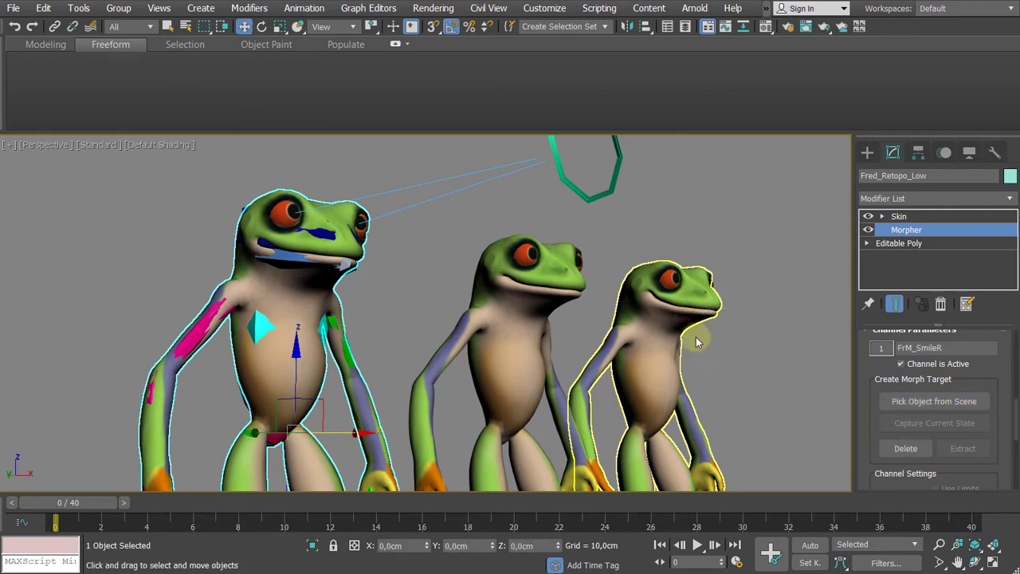
pyautogui.press('F4')
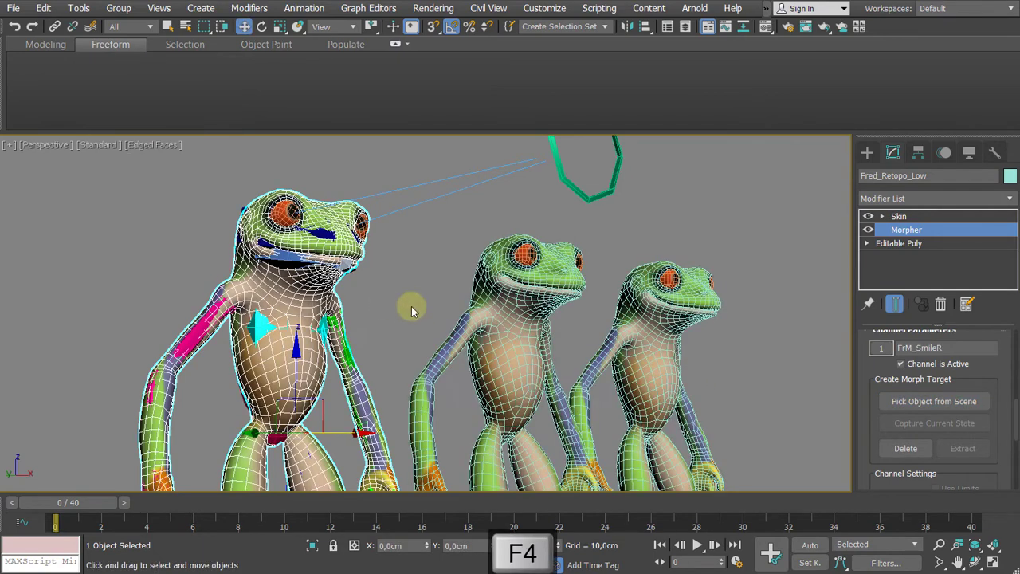
pyautogui.press('F4')
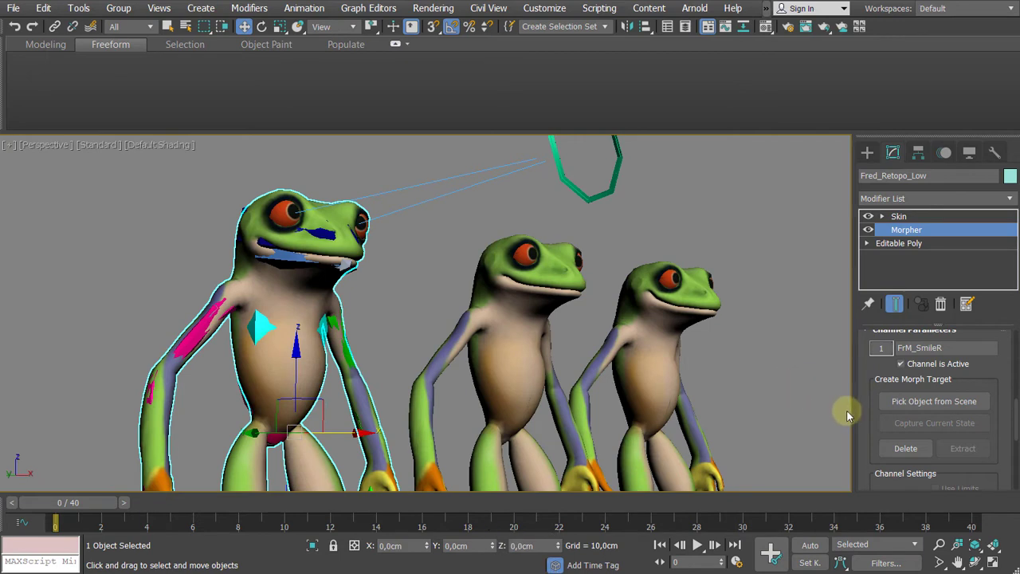
# - Set the FrM_SmileR morph channel to 100 and isolate Fred_Retopo_Low for a close look at its mouth
pyautogui.scroll(10, 873, 377)
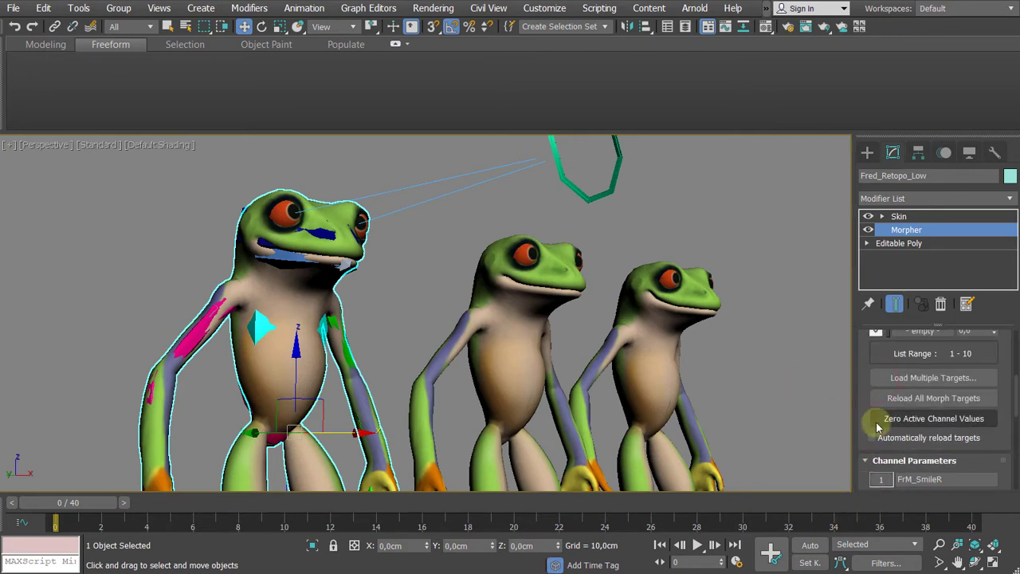
pyautogui.scroll(2, 881, 426)
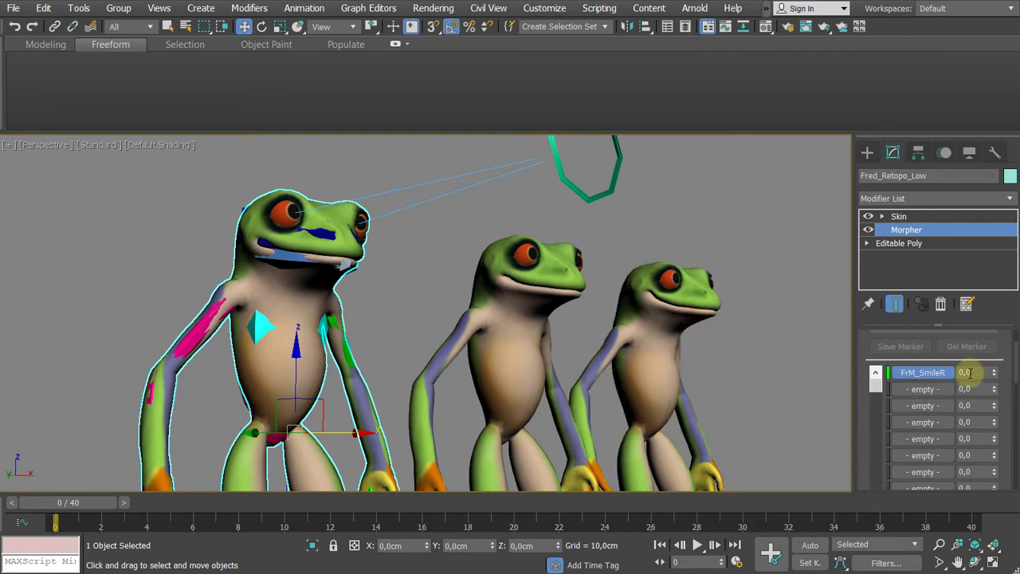
pyautogui.moveTo(996, 364); pyautogui.dragTo(989, 286)
pyautogui.hotkey('alt', 'q')
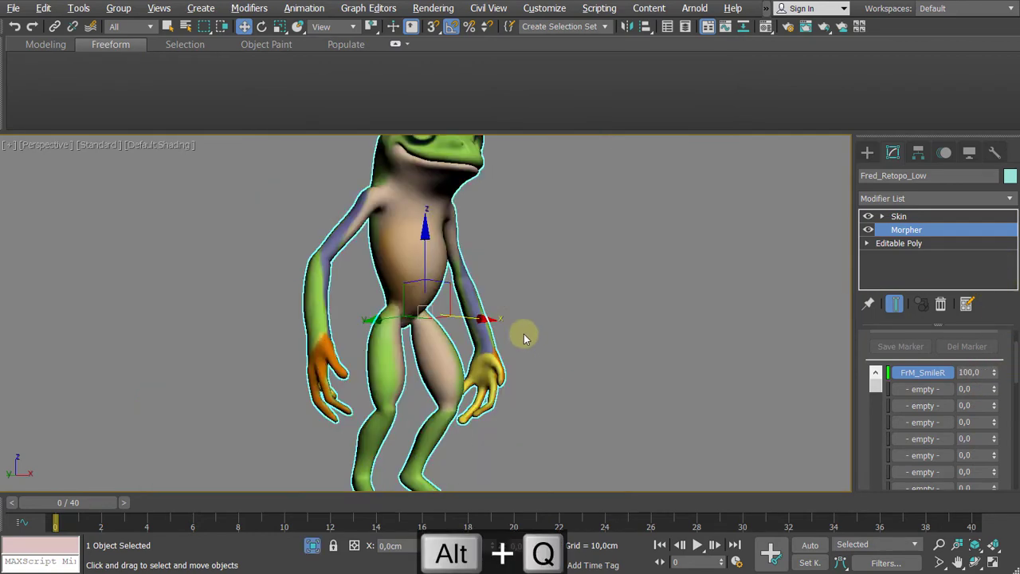
pyautogui.scroll(-3, 531, 432)
pyautogui.scroll(10, 439, 330)
pyautogui.scroll(-1, 491, 290)
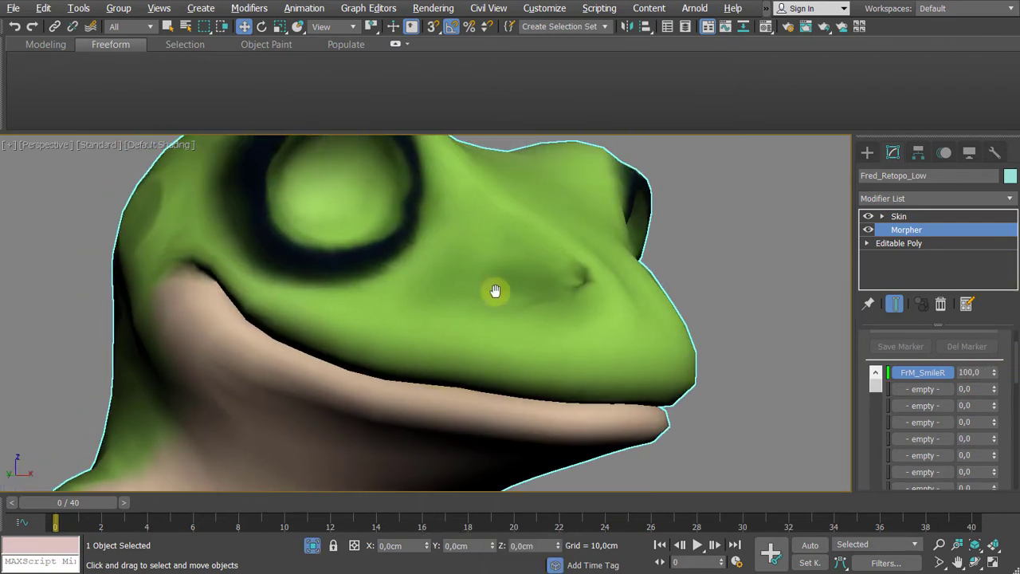
# - Test the FrM_SmileR channel between 0 and 100 while inspecting the smile on the isolated frog, and reset it to 0
pyautogui.moveTo(998, 373); pyautogui.dragTo(961, 405)
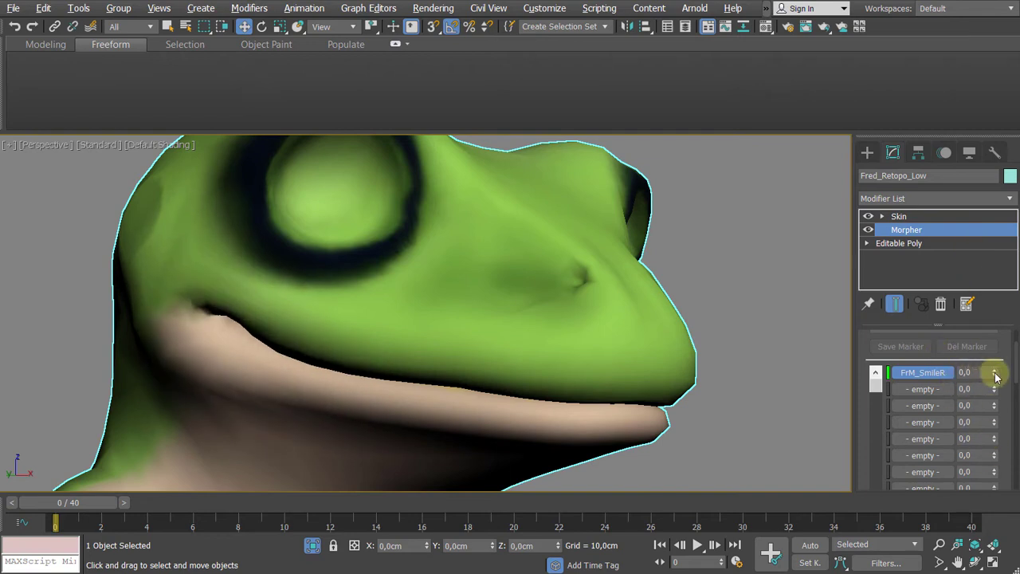
pyautogui.moveTo(995, 376); pyautogui.dragTo(998, 287)
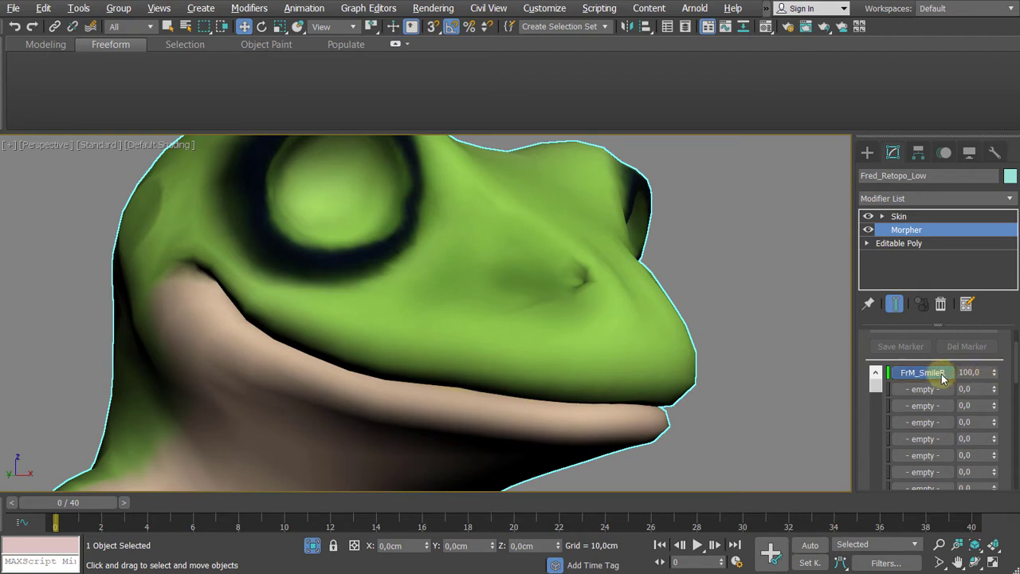
pyautogui.rightClick(995, 373)
pyautogui.scroll(-6, 801, 308)
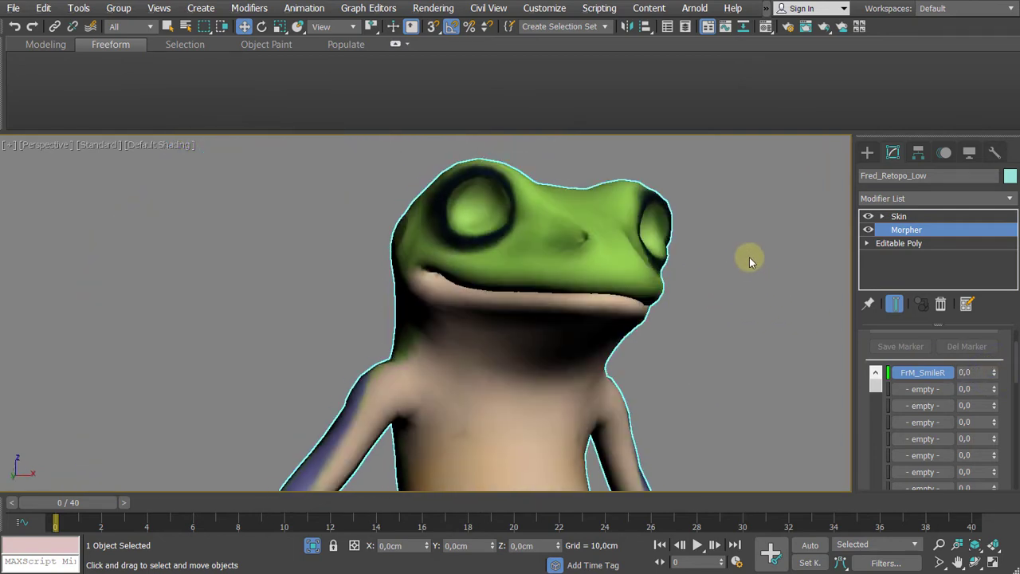
pyautogui.moveTo(748, 256); pyautogui.dragTo(673, 241, button='middle')
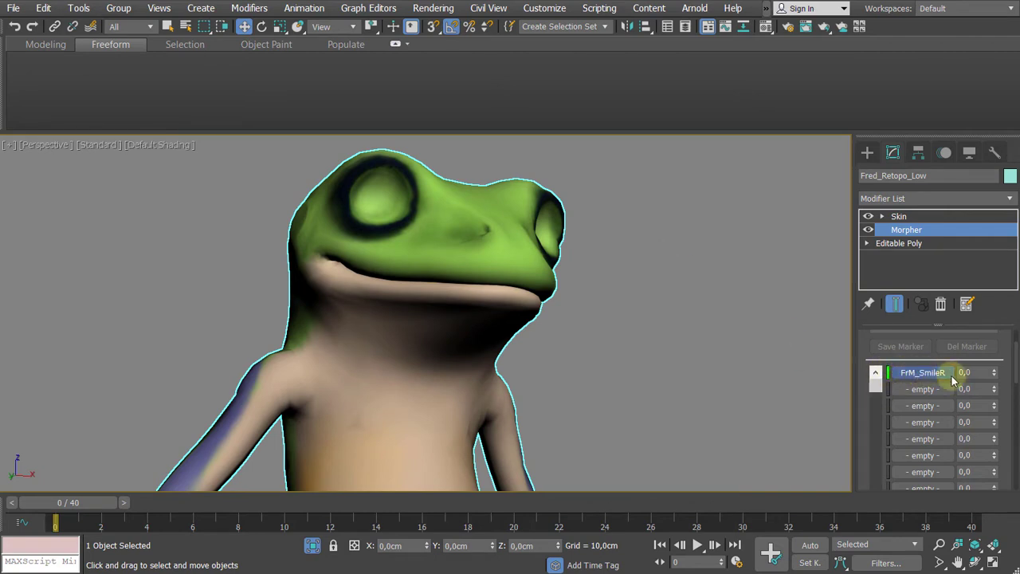
pyautogui.moveTo(994, 375); pyautogui.dragTo(991, 401)
pyautogui.scroll(-8, 681, 335)
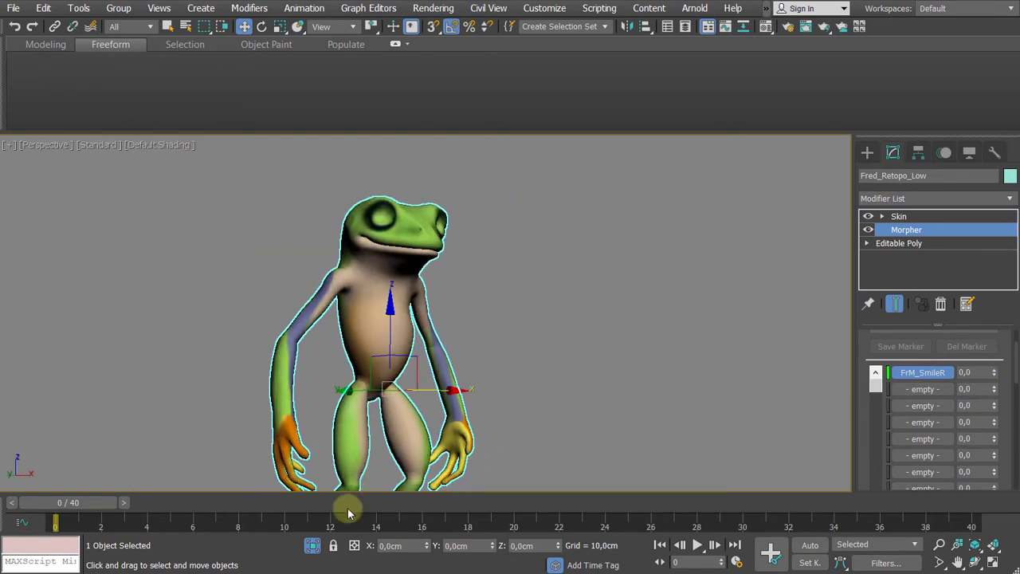
# - End isolation and clone the FrM_SmileR frog with its two eyes as a single copy beside it along X
pyautogui.click(312, 544)
pyautogui.keyDown('alt'); pyautogui.moveTo(713, 311); pyautogui.dragTo(515, 321, button='middle'); pyautogui.keyUp('alt')
pyautogui.scroll(5, 558, 316)
pyautogui.moveTo(651, 192); pyautogui.dragTo(372, 289)
pyautogui.moveTo(519, 302); pyautogui.dragTo(467, 292, button='middle')
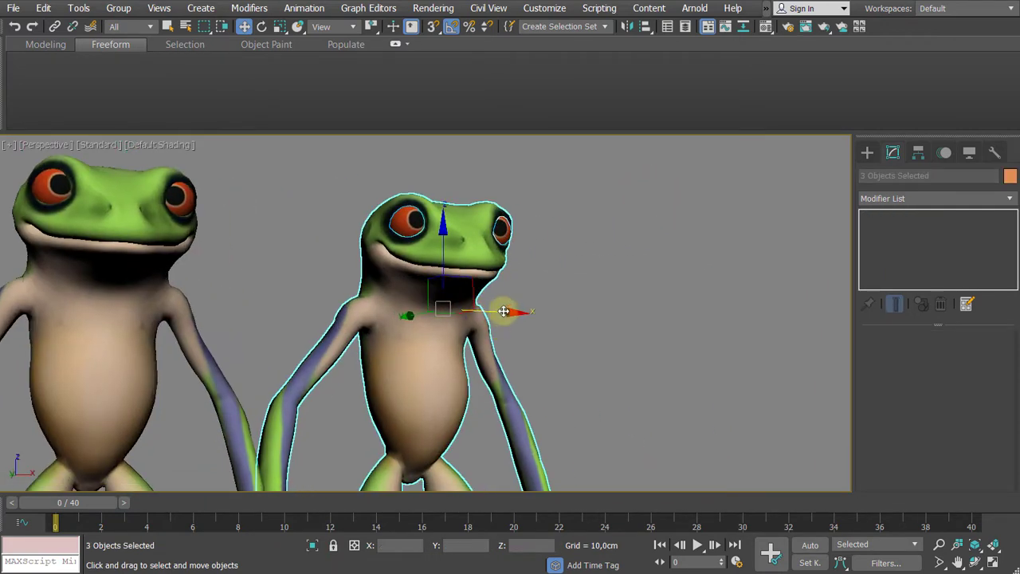
pyautogui.keyDown('shift'); pyautogui.moveTo(504, 311); pyautogui.dragTo(753, 327); pyautogui.keyUp('shift')
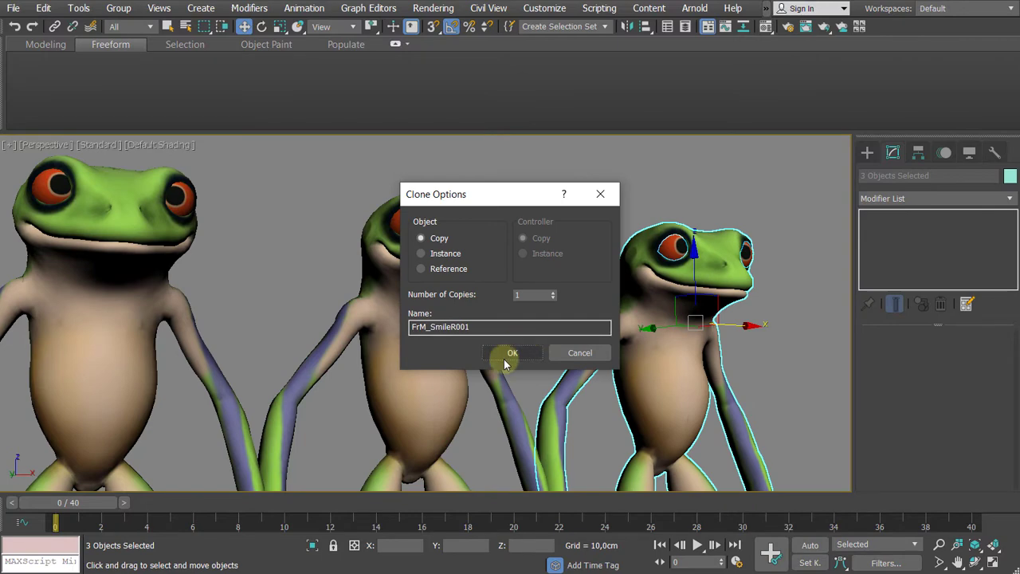
pyautogui.click(508, 357)
# - Compare the cloned smile frog with the original and select the body mesh of the clone
pyautogui.moveTo(582, 284)
pyautogui.mouseDown(button='middle')
pyautogui.moveTo(467, 300)
pyautogui.moveTo(573, 303)
pyautogui.mouseUp(button='middle')
pyautogui.scroll(4, 475, 305)
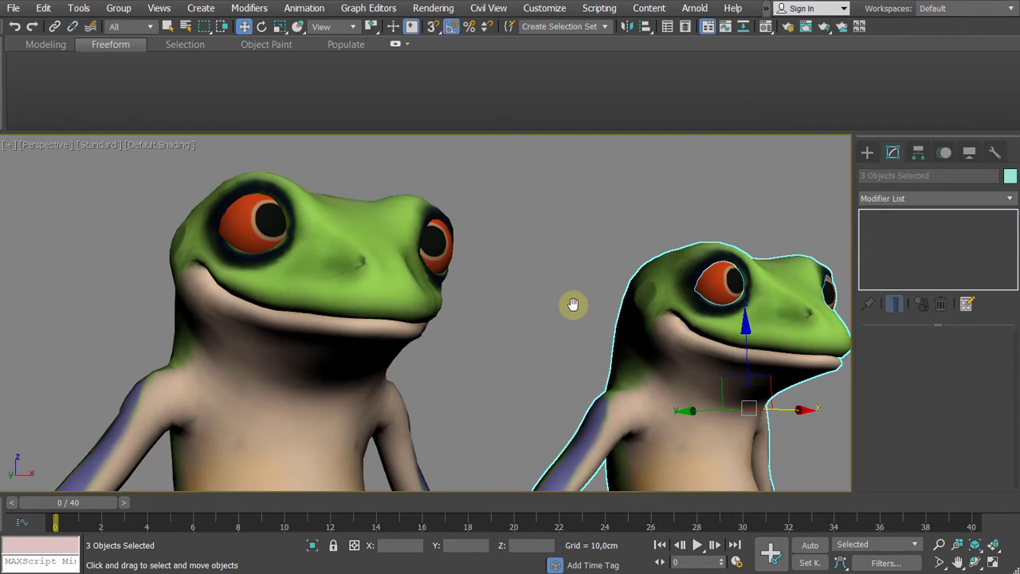
pyautogui.moveTo(574, 309); pyautogui.dragTo(495, 302, button='middle')
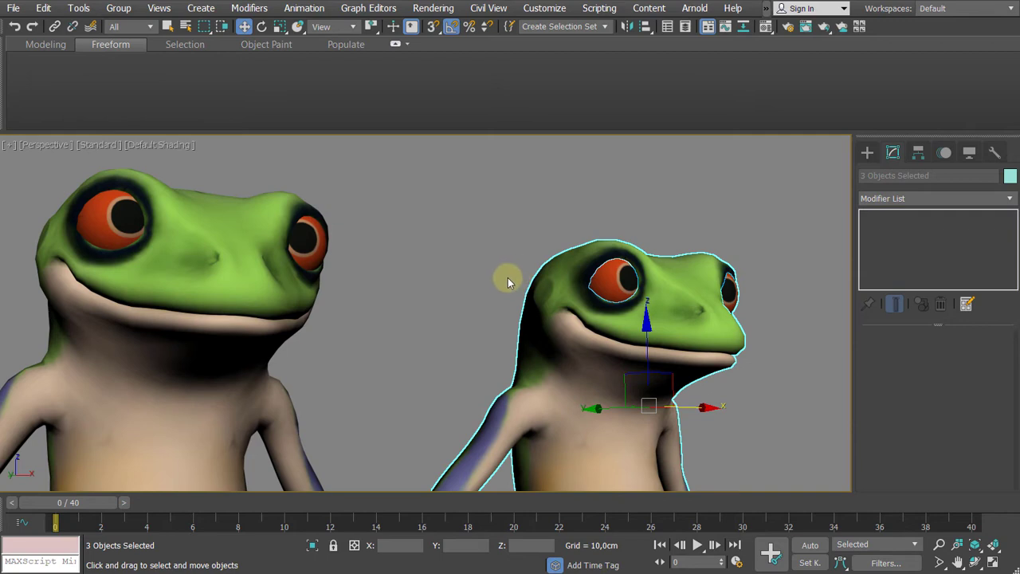
pyautogui.moveTo(498, 279); pyautogui.dragTo(462, 257, button='middle')
pyautogui.click(504, 209)
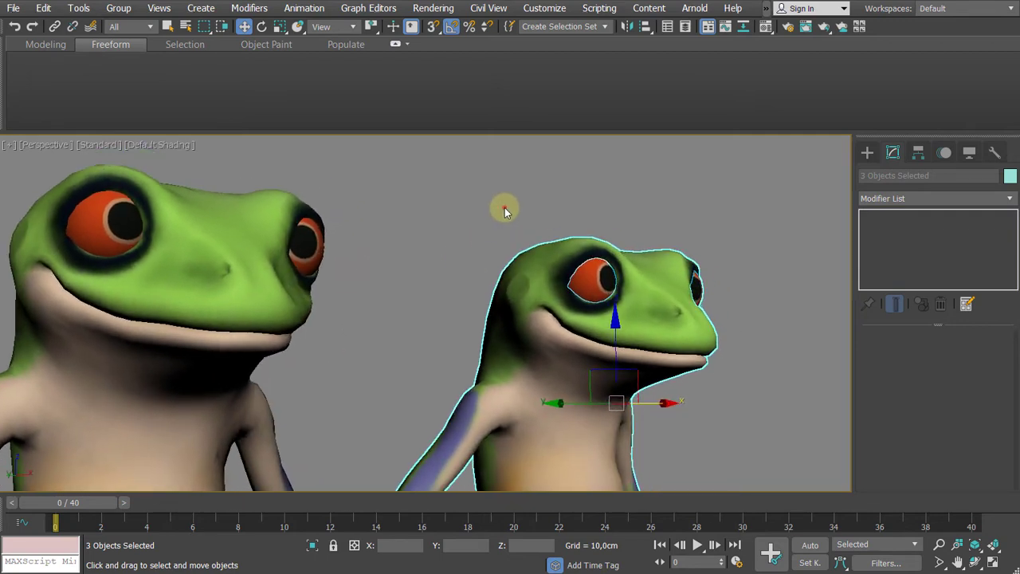
pyautogui.click(529, 260)
pyautogui.scroll(-6, 524, 263)
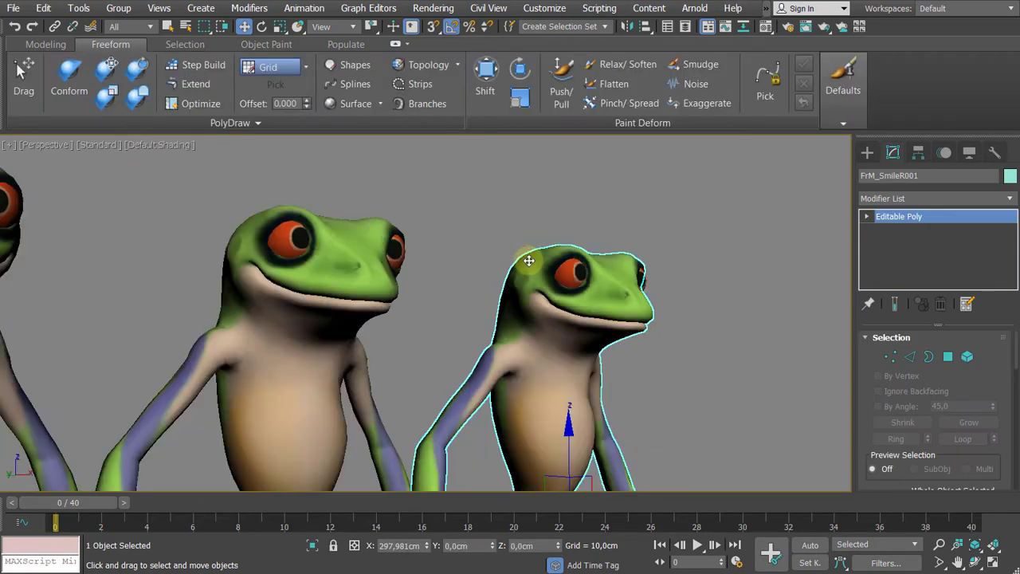
pyautogui.scroll(3, 514, 262)
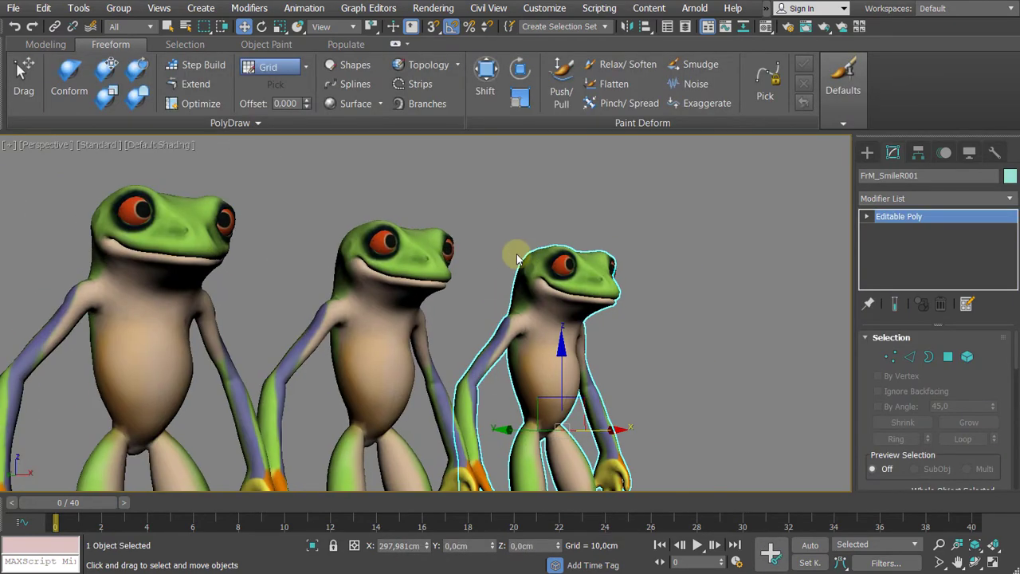
# - Show the mesh edges on the frogs and compare the base frog with its eyes to the FrM_SmileR frog
pyautogui.press('F4')
pyautogui.scroll(-3, 514, 256)
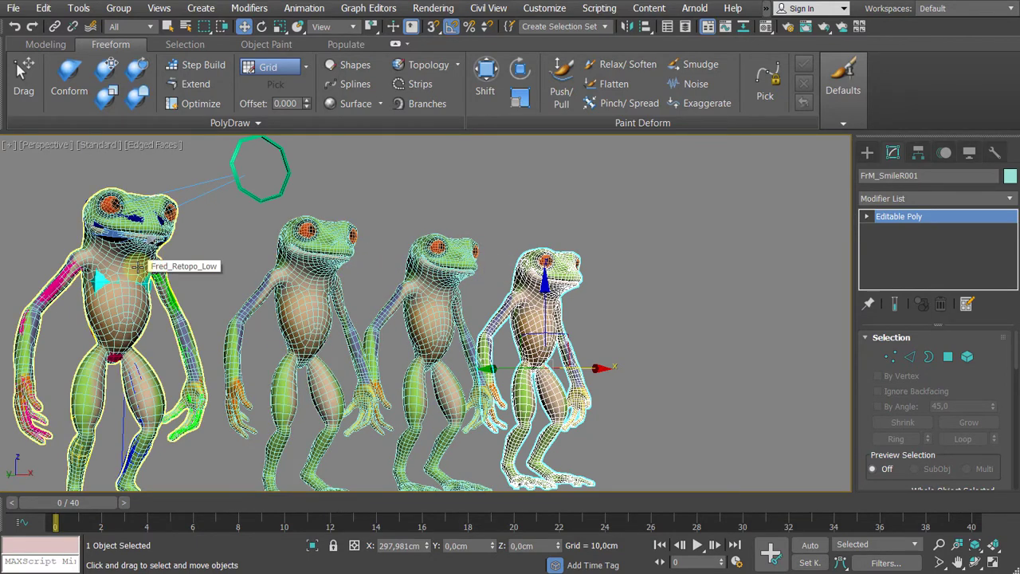
pyautogui.click(334, 249)
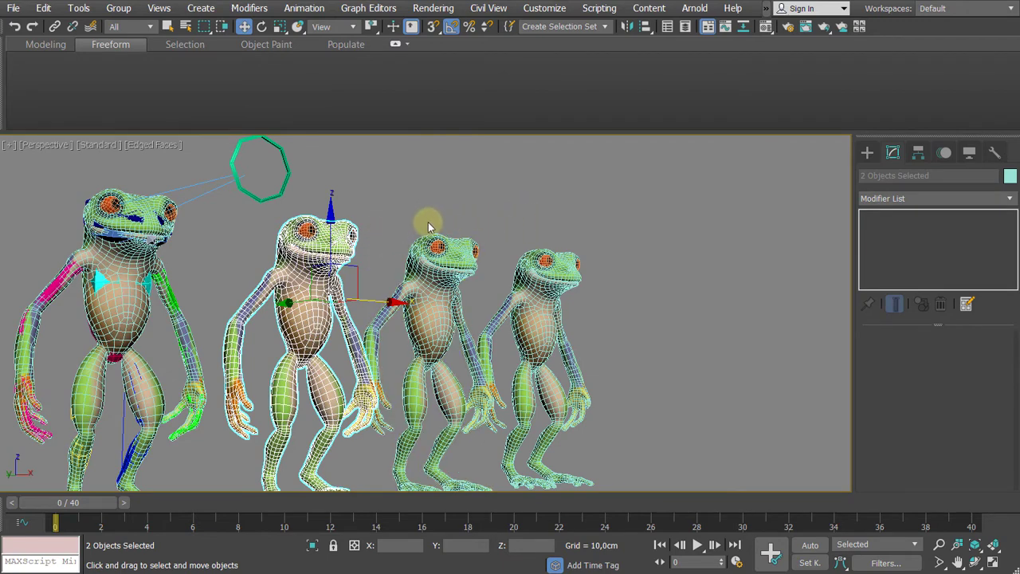
pyautogui.moveTo(377, 203); pyautogui.dragTo(313, 274)
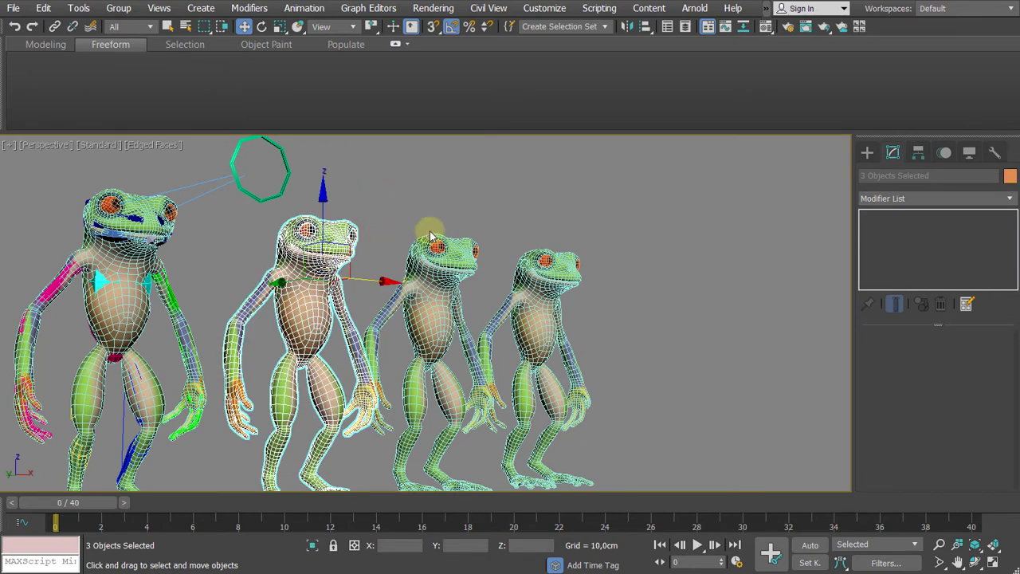
pyautogui.click(567, 182)
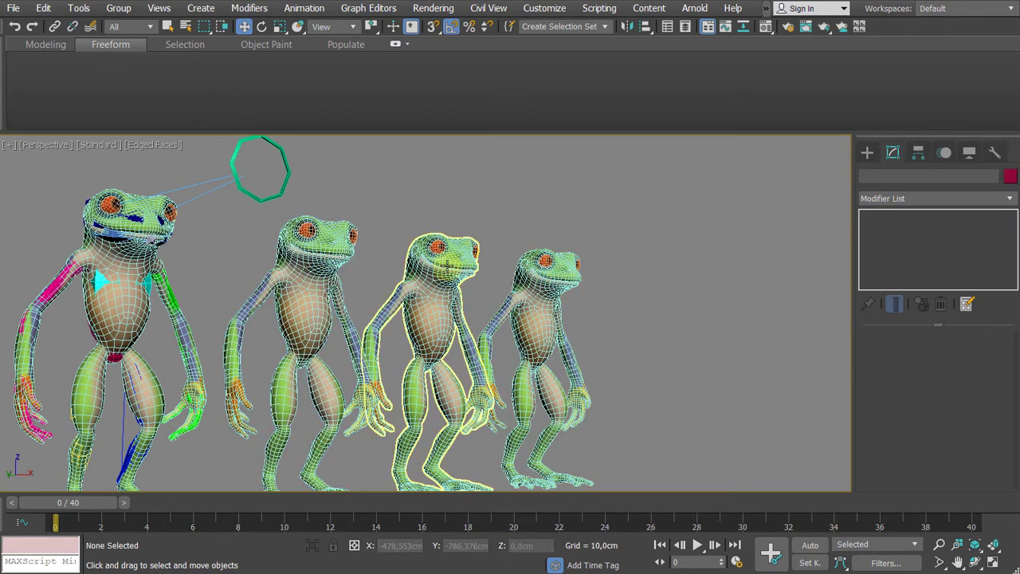
pyautogui.click(473, 261)
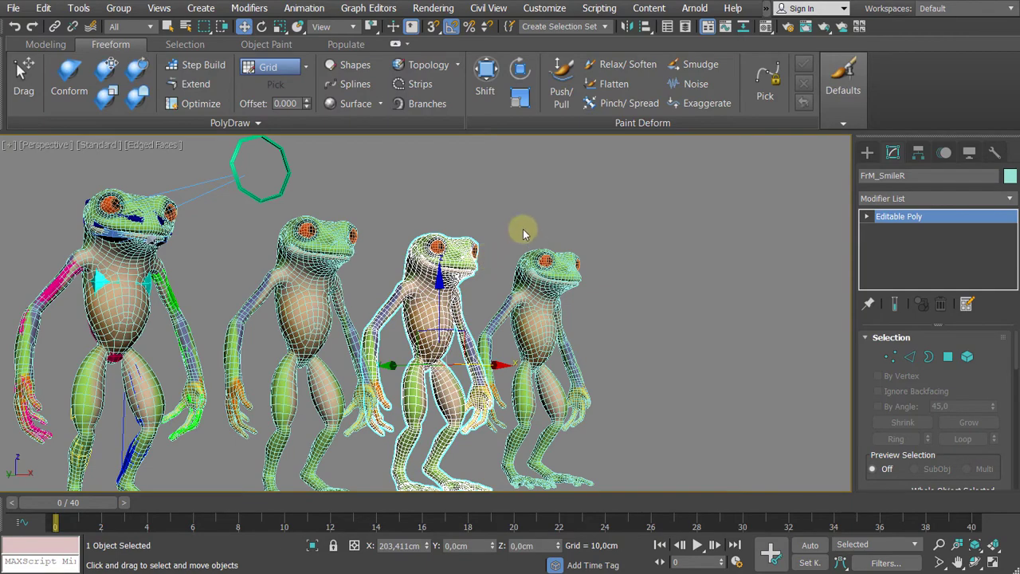
# - Clone the FrM_BASE frog body as a single copy in front of the row, about -136 cm along Y
pyautogui.hotkey('ctrl', 'z')
pyautogui.keyDown('alt'); pyautogui.moveTo(547, 223); pyautogui.dragTo(703, 174, button='middle'); pyautogui.keyUp('alt')
pyautogui.click(481, 214)
pyautogui.keyDown('alt'); pyautogui.moveTo(555, 209); pyautogui.dragTo(513, 294, button='middle'); pyautogui.keyUp('alt')
pyautogui.scroll(-3, 498, 222)
pyautogui.moveTo(388, 304); pyautogui.dragTo(475, 383)
pyautogui.hotkey('ctrl', 'z')
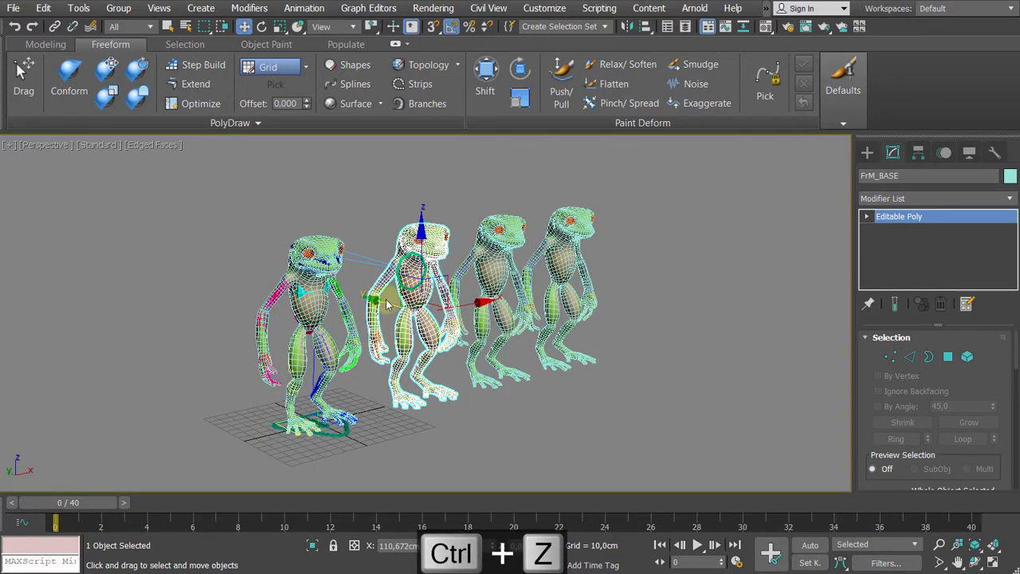
pyautogui.keyDown('shift'); pyautogui.moveTo(388, 303); pyautogui.dragTo(485, 390); pyautogui.keyUp('shift')
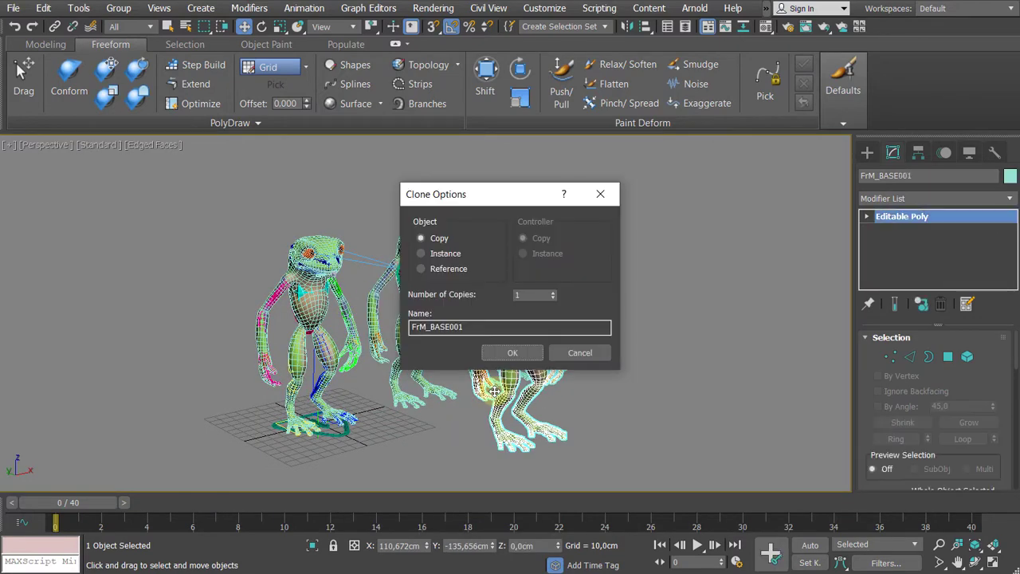
pyautogui.click(518, 352)
# - Pull a cluster of vertices outward from the side of the cloned FrM_BASE001 frog's head and leave vertex editing
pyautogui.scroll(4, 503, 295)
pyautogui.keyDown('alt'); pyautogui.moveTo(503, 295); pyautogui.dragTo(459, 254, button='middle'); pyautogui.keyUp('alt')
pyautogui.scroll(3, 456, 254)
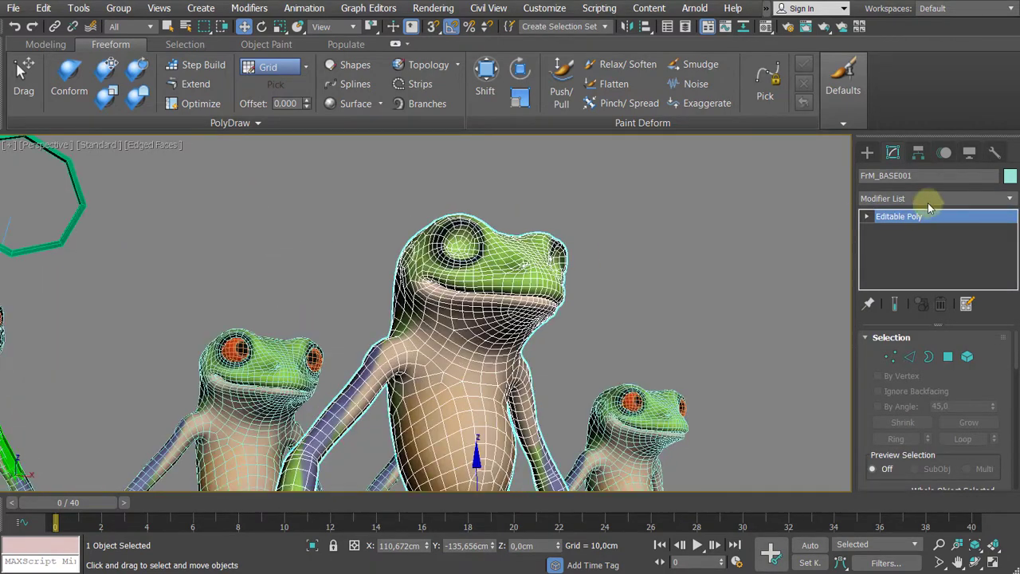
pyautogui.click(866, 217)
pyautogui.click(894, 229)
pyautogui.click(420, 276)
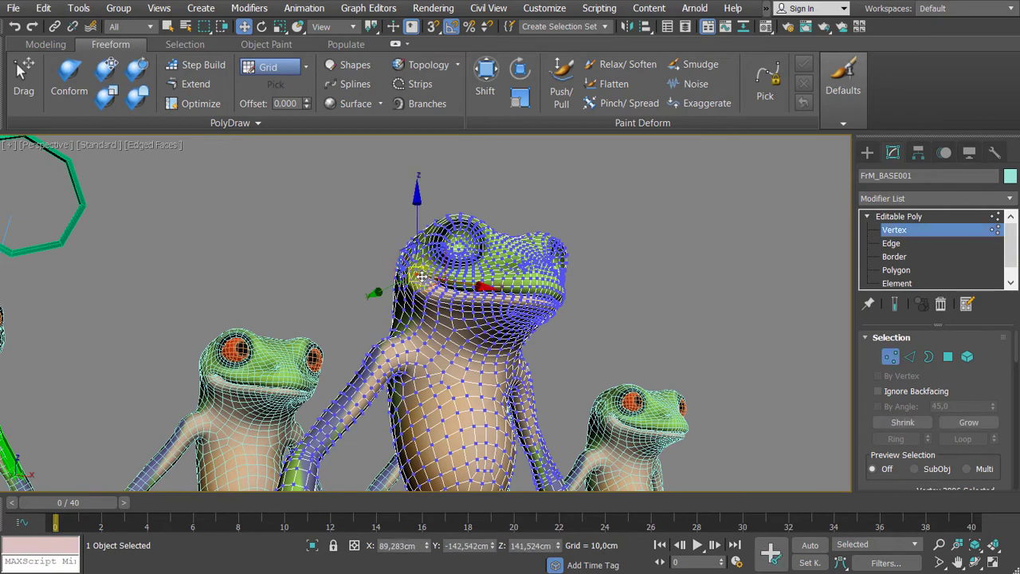
pyautogui.click(430, 251)
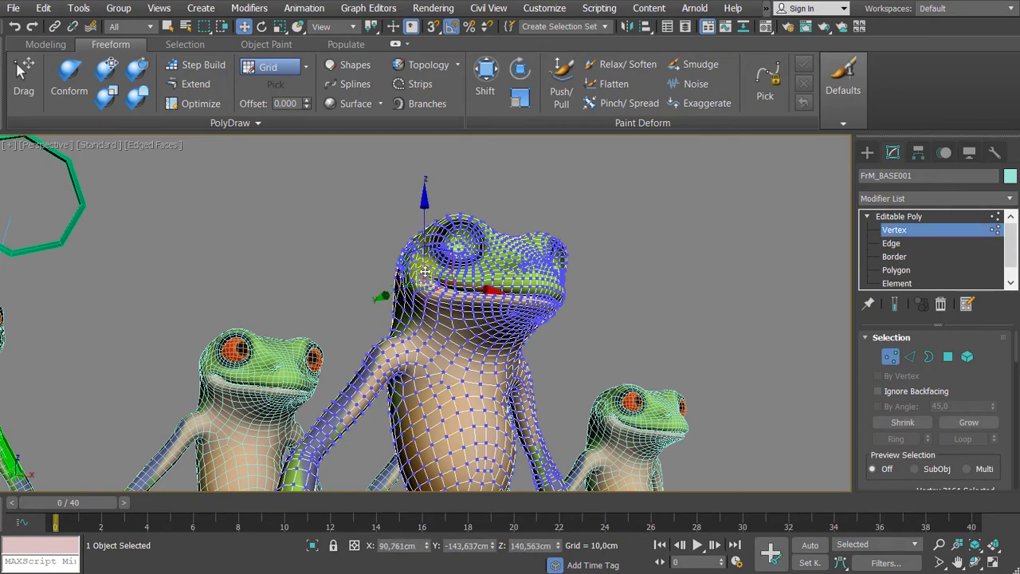
pyautogui.scroll(3, 423, 268)
pyautogui.moveTo(370, 217); pyautogui.dragTo(371, 259)
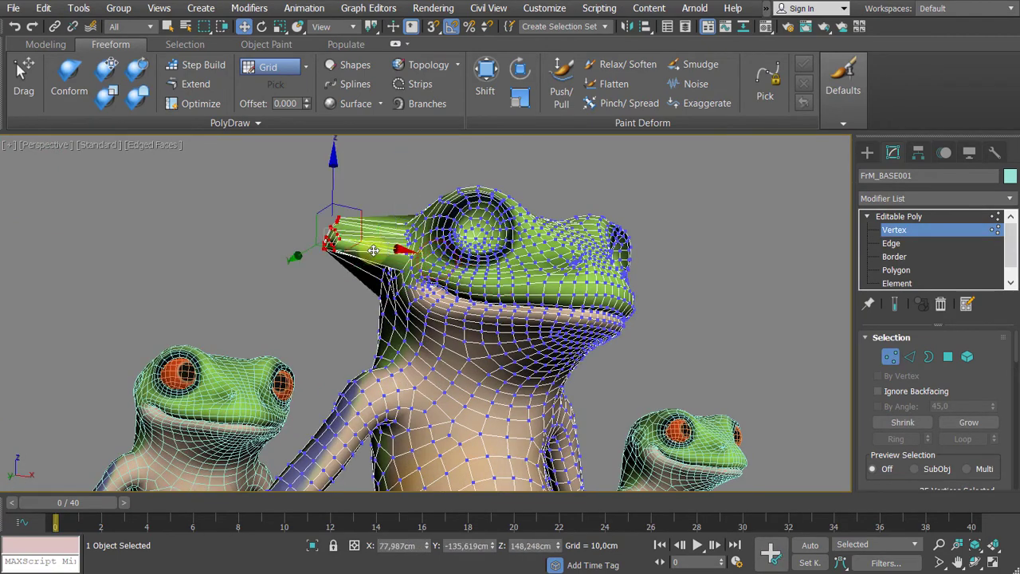
pyautogui.scroll(-5, 371, 259)
pyautogui.click(894, 218)
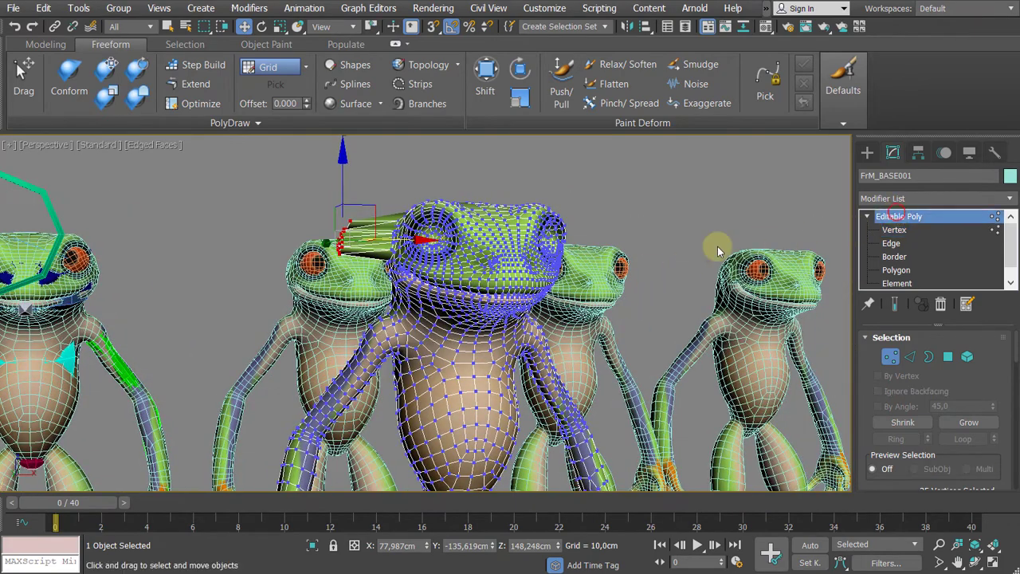
# - Add a Symmetry modifier to FrM_BASE001 with mirror axis X and Flip enabled to mirror the deformed side of the head
pyautogui.scroll(-3, 415, 231)
pyautogui.moveTo(337, 196); pyautogui.dragTo(376, 173, button='middle')
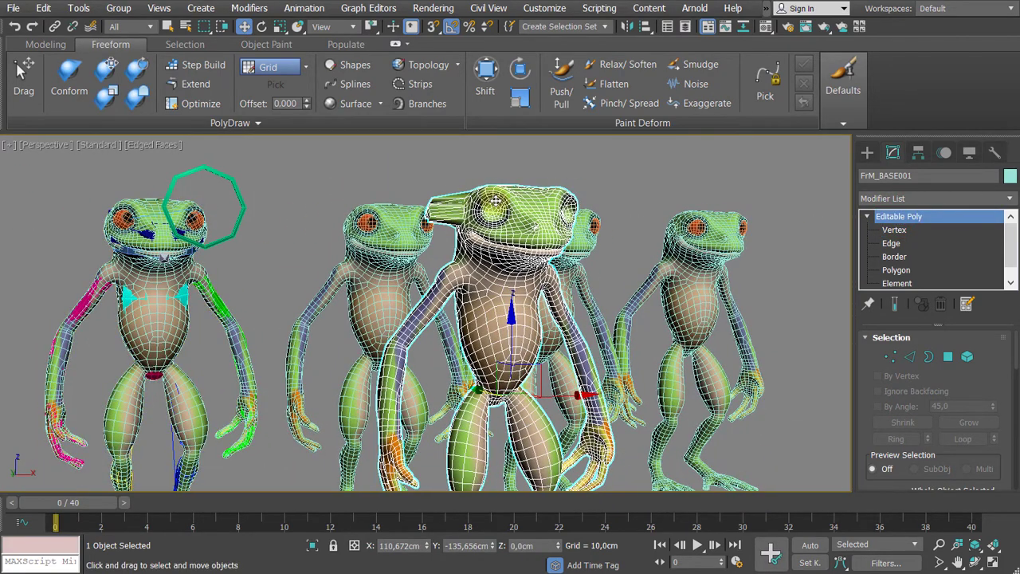
pyautogui.moveTo(517, 179); pyautogui.dragTo(475, 191, button='middle')
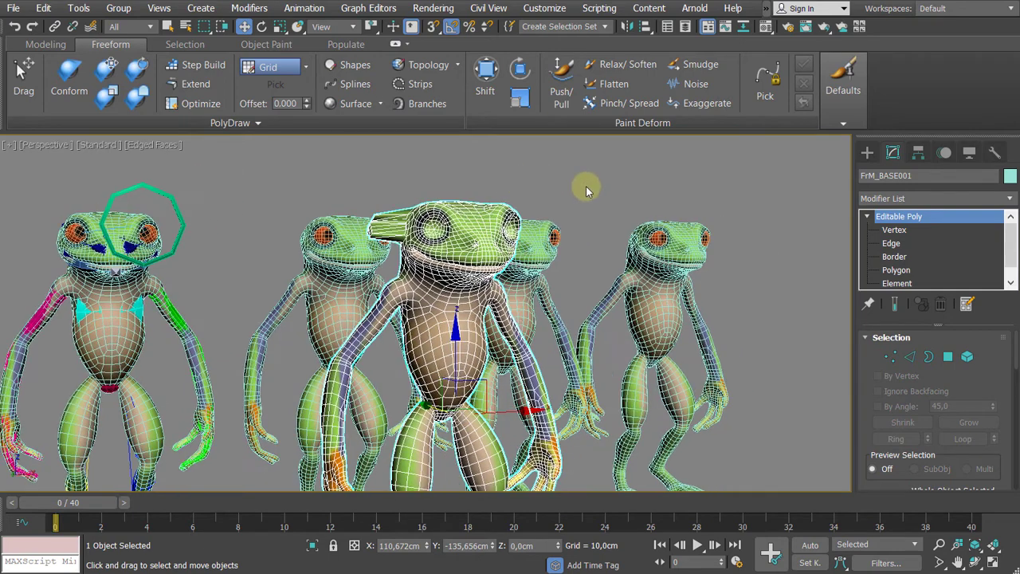
pyautogui.click(932, 198)
pyautogui.scroll(-5, 936, 317)
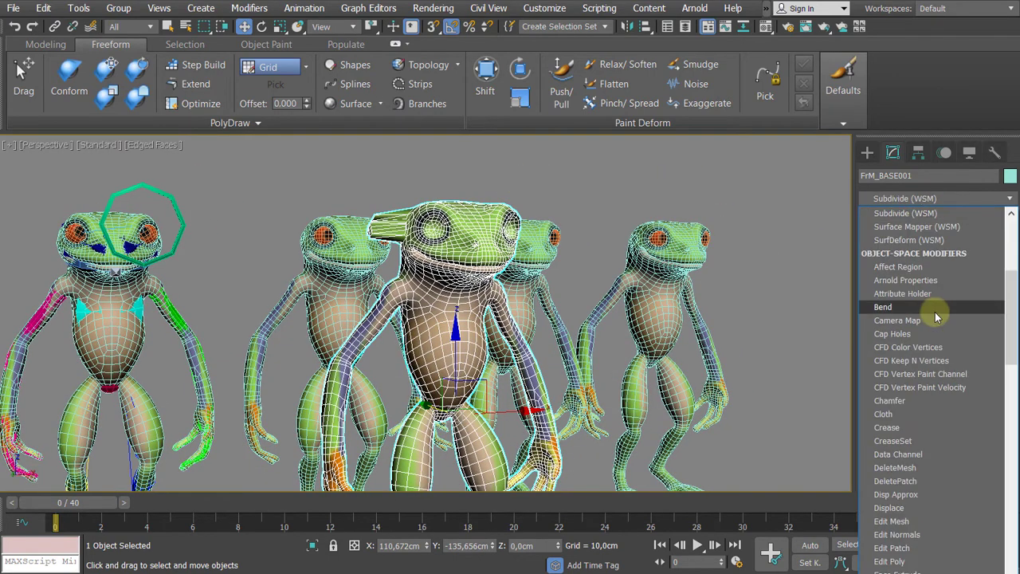
pyautogui.scroll(-15, 899, 505)
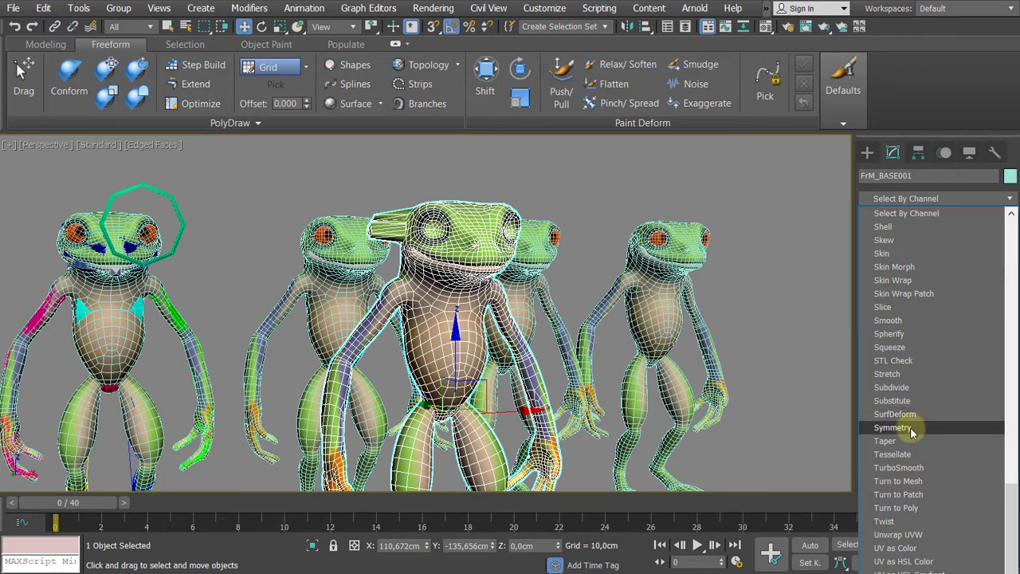
pyautogui.click(908, 428)
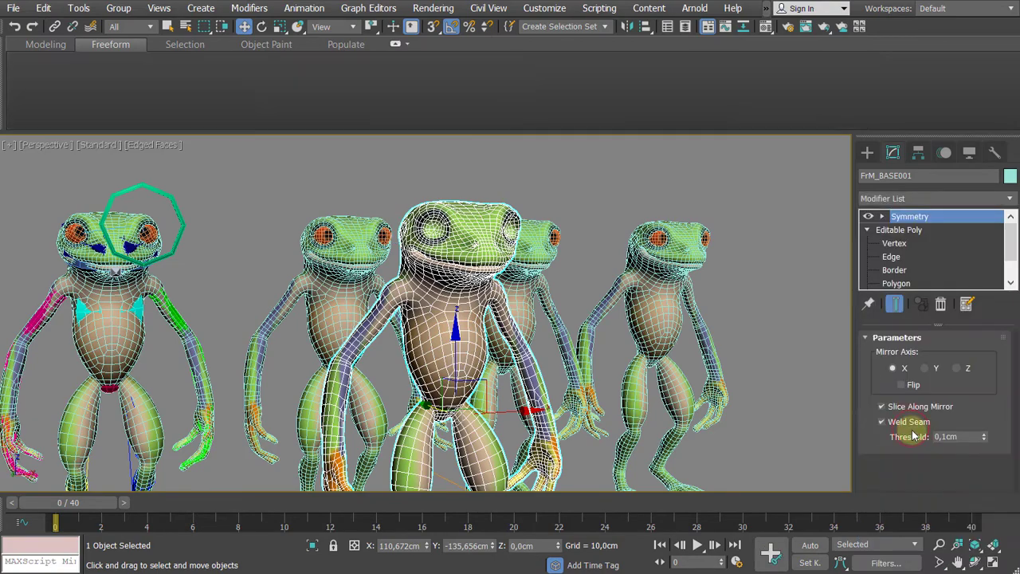
pyautogui.click(902, 386)
pyautogui.keyDown('alt'); pyautogui.moveTo(559, 280); pyautogui.dragTo(598, 216, button='middle'); pyautogui.keyUp('alt')
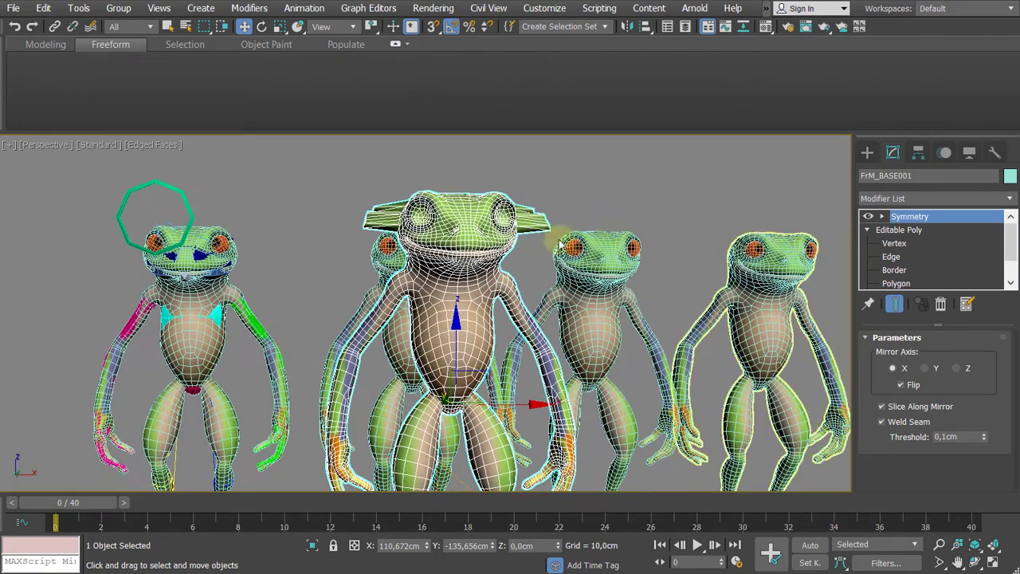
# - Convert the mirrored FrM_BASE001 frog to Editable Poly and compare it with the FrM_BASE frog
pyautogui.rightClick(459, 224)
pyautogui.moveTo(526, 395)
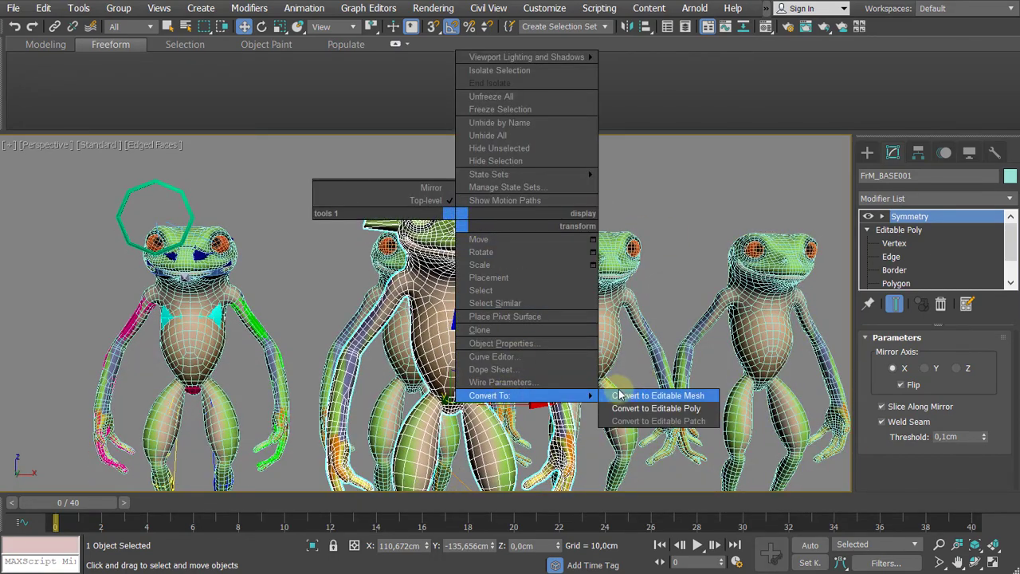
pyautogui.click(629, 407)
pyautogui.keyDown('alt'); pyautogui.moveTo(519, 259); pyautogui.dragTo(626, 234, button='middle'); pyautogui.keyUp('alt')
pyautogui.scroll(-3, 585, 234)
pyautogui.scroll(3, 493, 232)
pyautogui.keyDown('alt'); pyautogui.moveTo(442, 228); pyautogui.dragTo(335, 214, button='middle'); pyautogui.keyUp('alt')
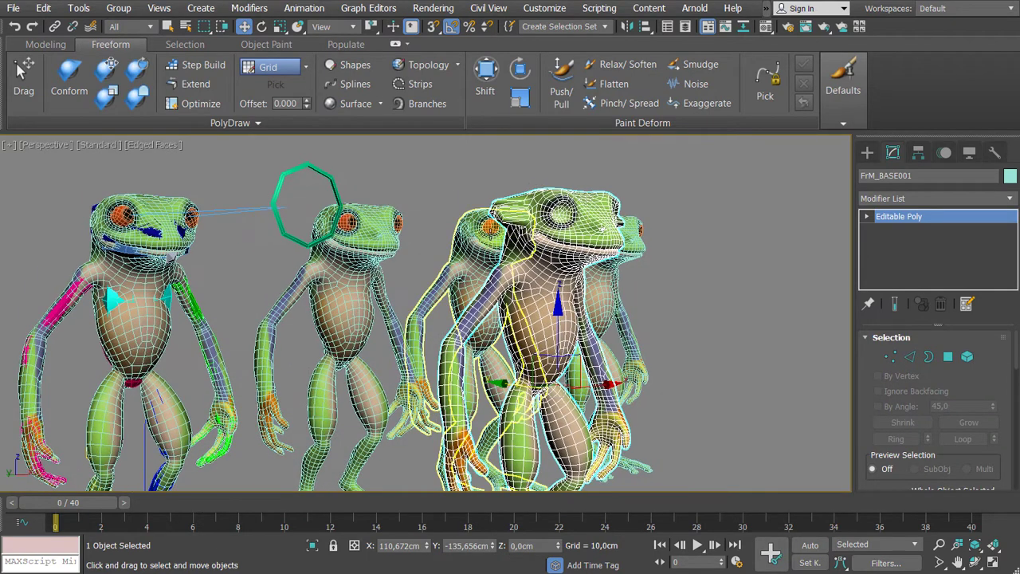
pyautogui.click(374, 213)
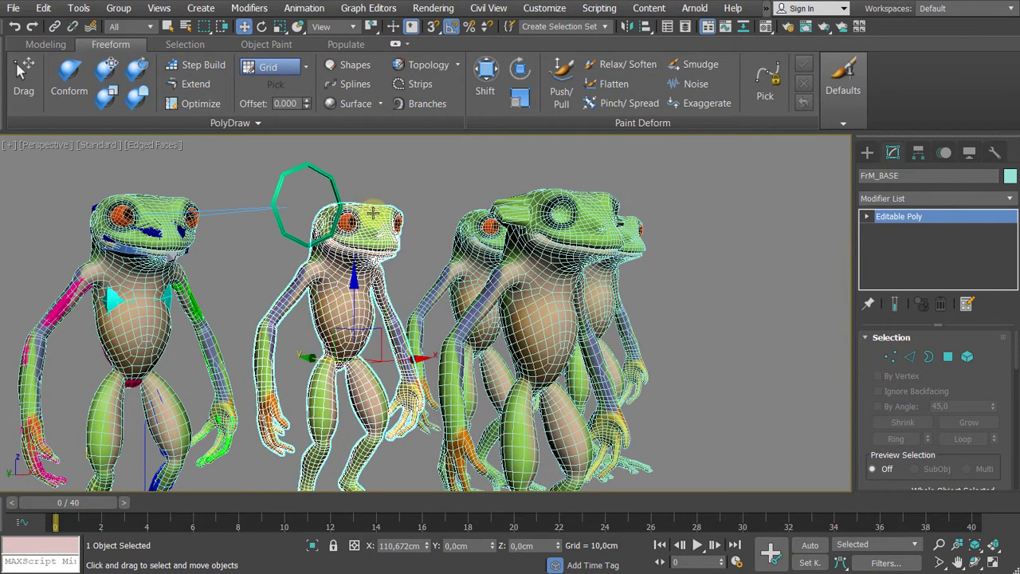
pyautogui.click(594, 208)
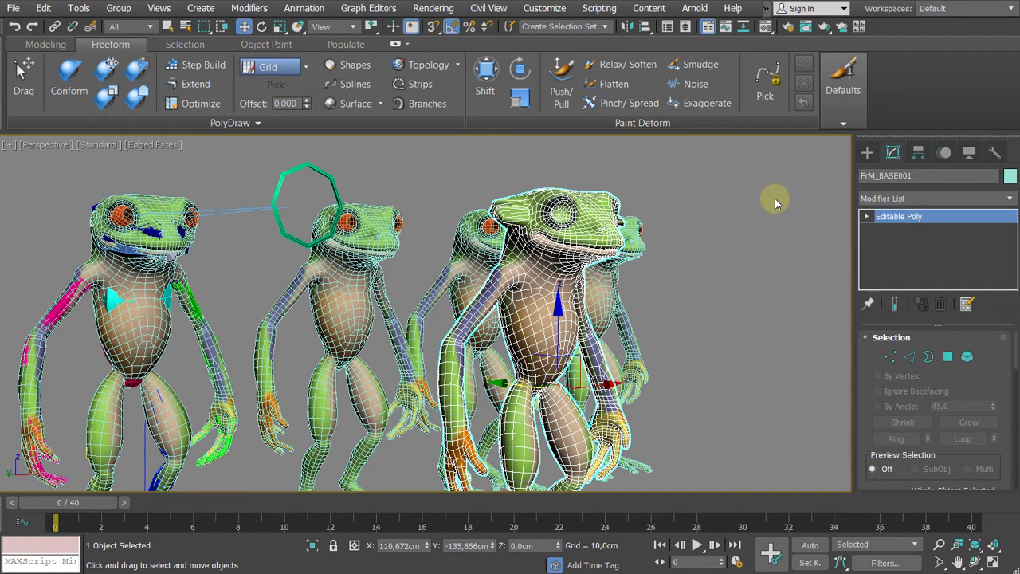
pyautogui.keyDown('alt'); pyautogui.moveTo(775, 202); pyautogui.dragTo(690, 200, button='middle'); pyautogui.keyUp('alt')
# - Try to pick the mirrored FrM_BASE001 frog as the morph target for the second Morpher channel of Fred_Retopo_Low
pyautogui.click(420, 197)
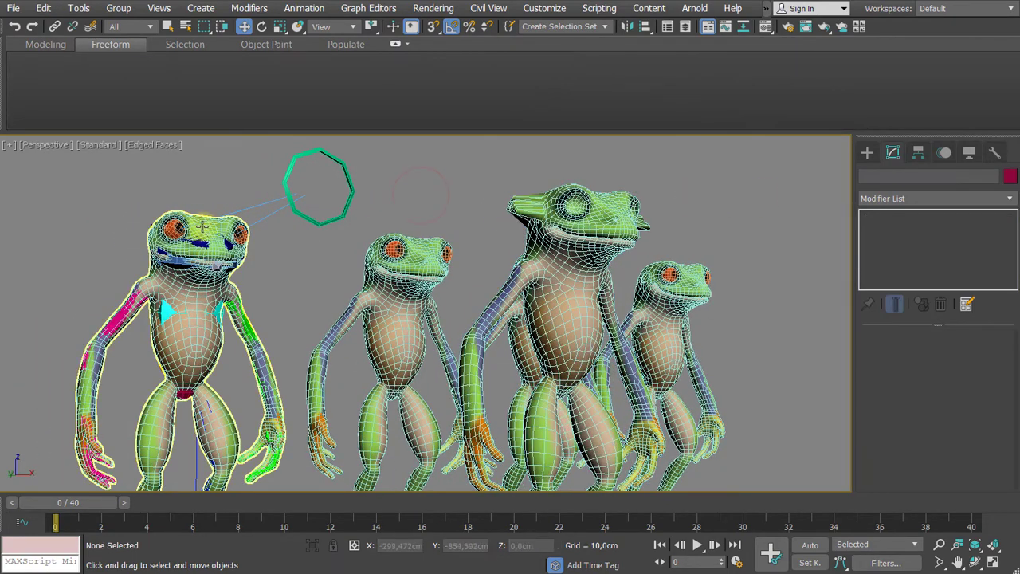
pyautogui.click(204, 228)
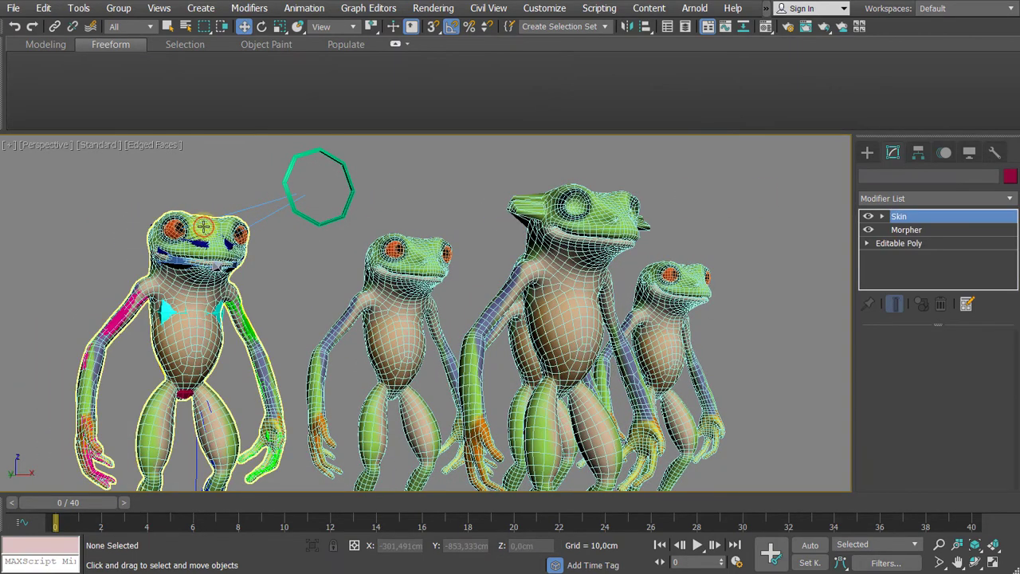
pyautogui.click(908, 230)
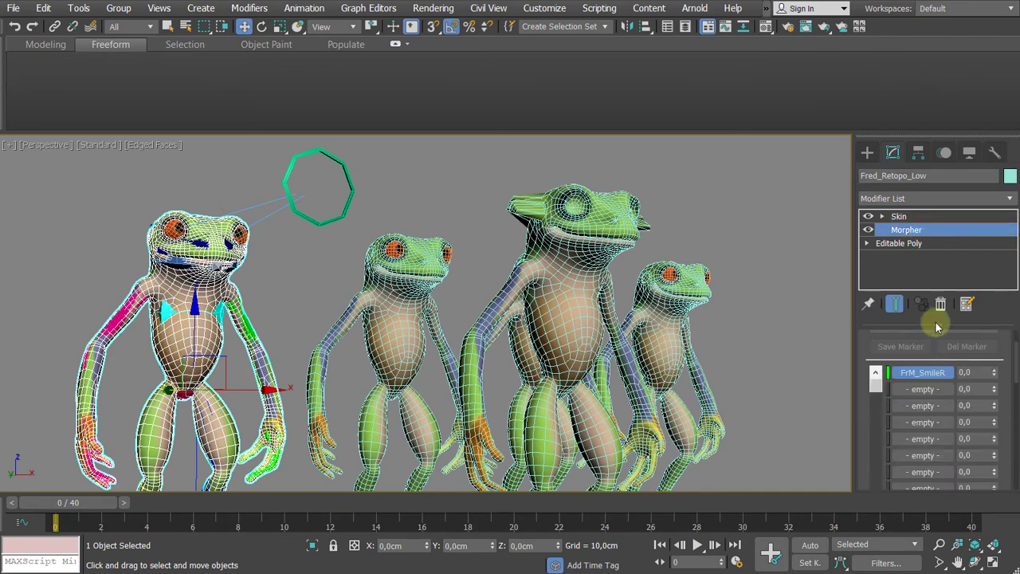
pyautogui.click(922, 390)
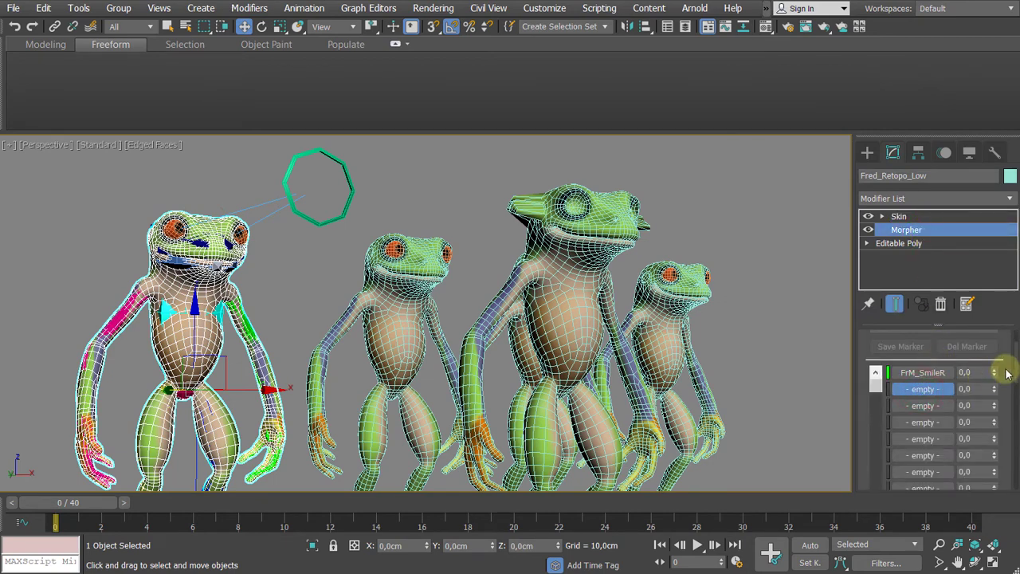
pyautogui.moveTo(1017, 368); pyautogui.dragTo(995, 421)
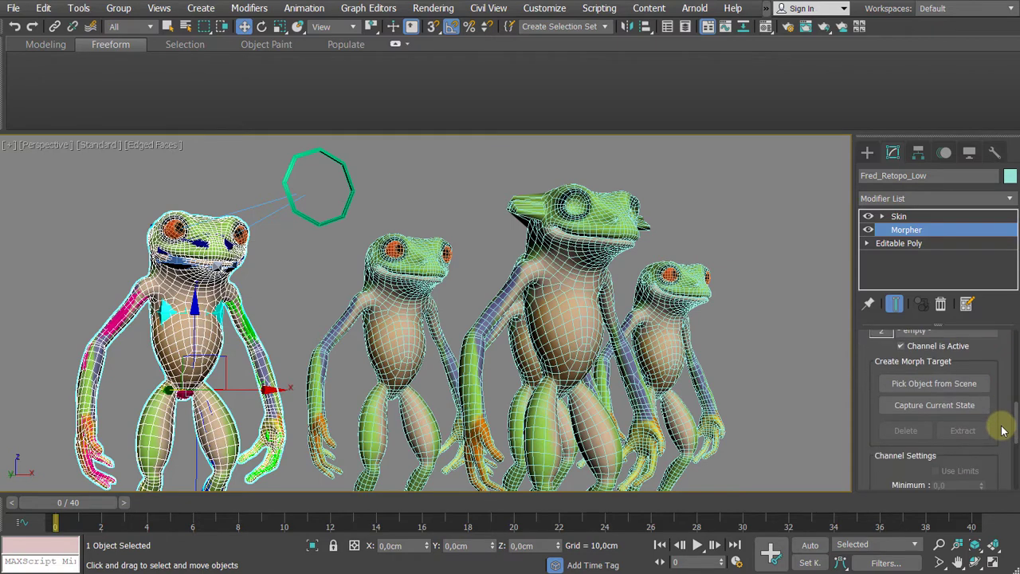
pyautogui.click(952, 390)
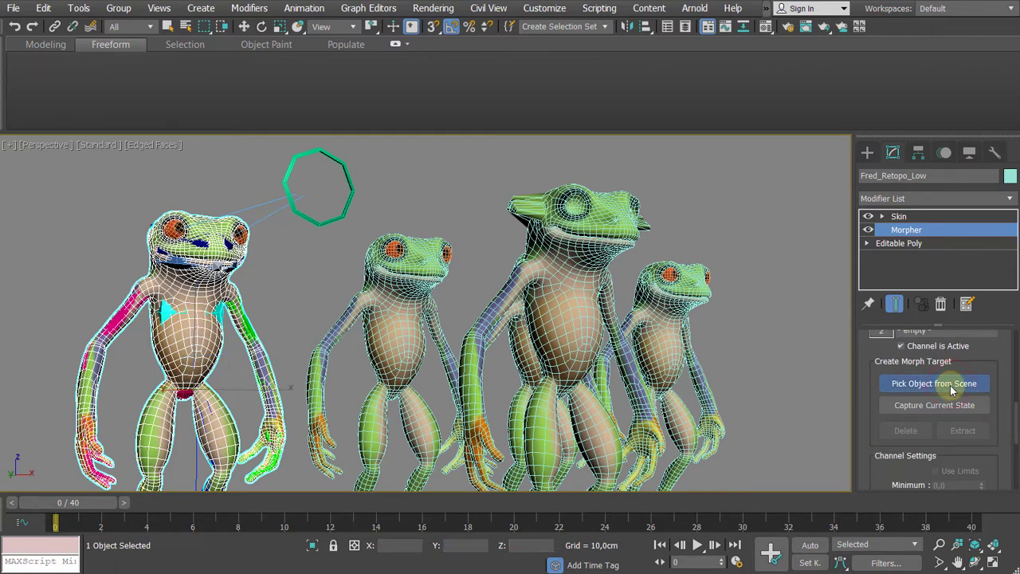
pyautogui.click(604, 217)
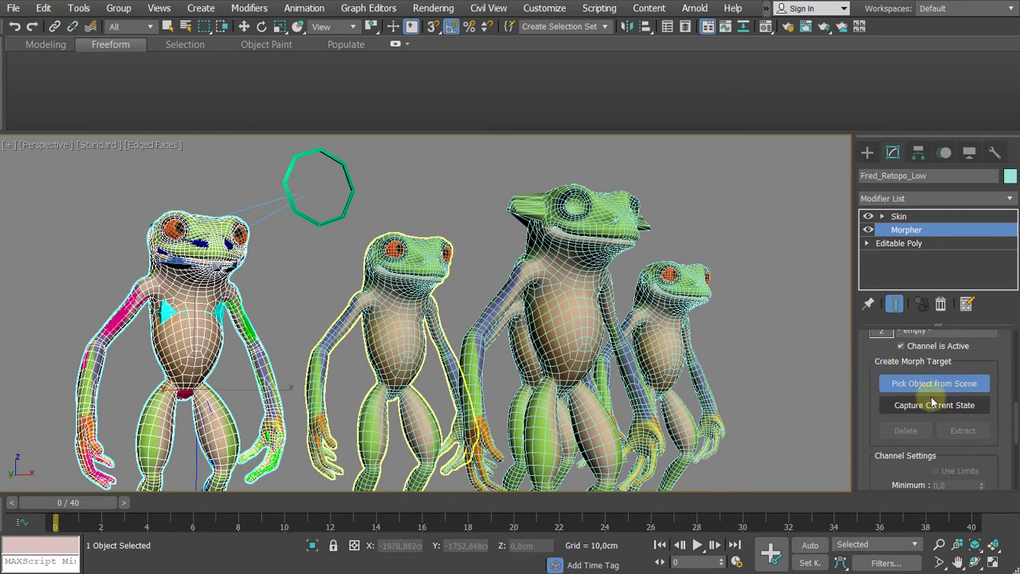
pyautogui.rightClick(754, 303)
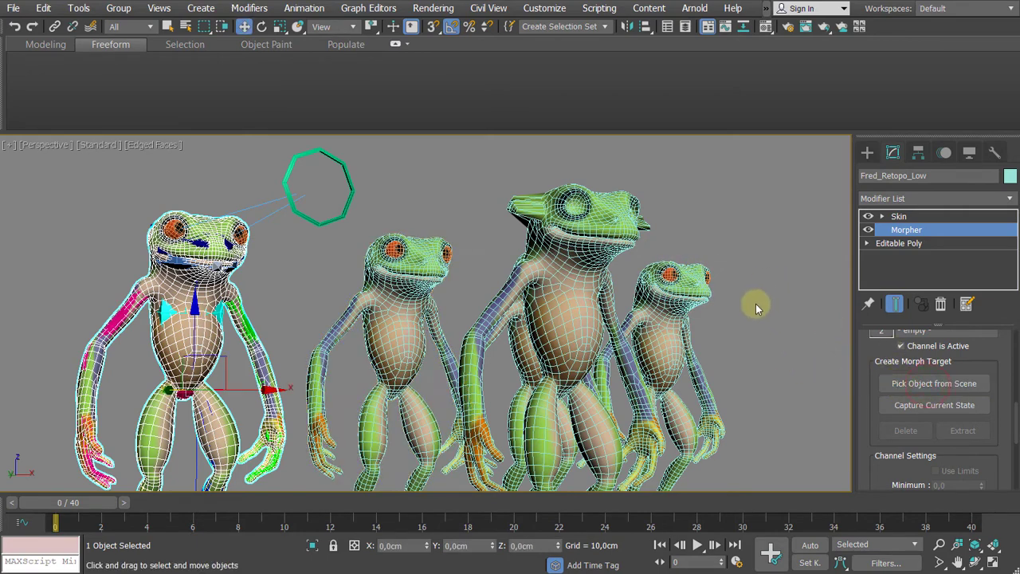
# - Delete the mirrored FrM_BASE001 frog
pyautogui.click(754, 303)
pyautogui.click(615, 223)
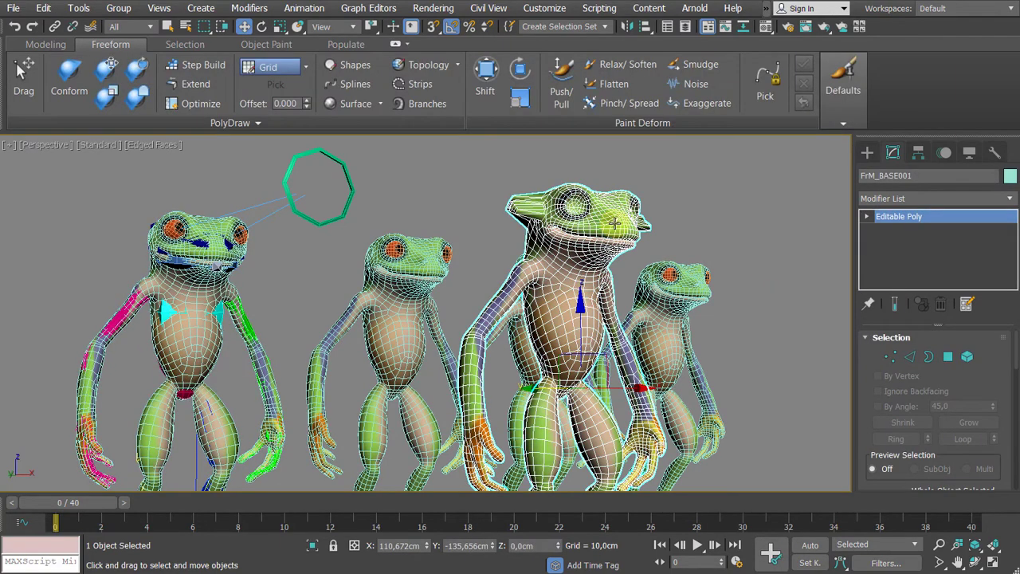
pyautogui.press('Delete')
# - Pull the mouth-corner vertices of FrM_SmileR001 upward with the Shift brush at vertex level
pyautogui.click(684, 296)
pyautogui.moveTo(684, 296); pyautogui.dragTo(633, 309, button='middle')
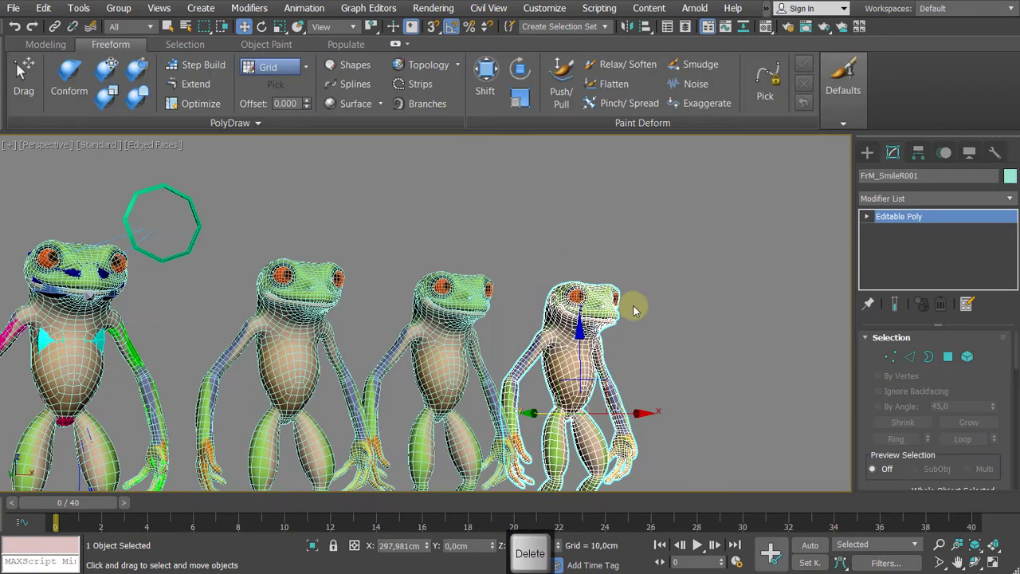
pyautogui.scroll(6, 633, 309)
pyautogui.click(867, 216)
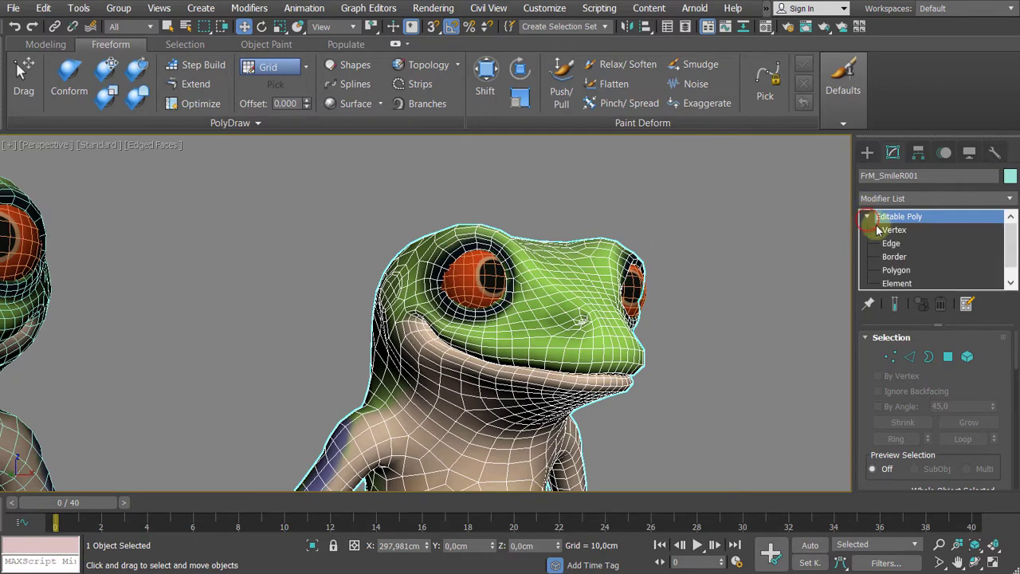
pyautogui.click(893, 229)
pyautogui.moveTo(532, 185); pyautogui.dragTo(583, 171, button='middle')
pyautogui.click(486, 76)
pyautogui.scroll(5, 522, 227)
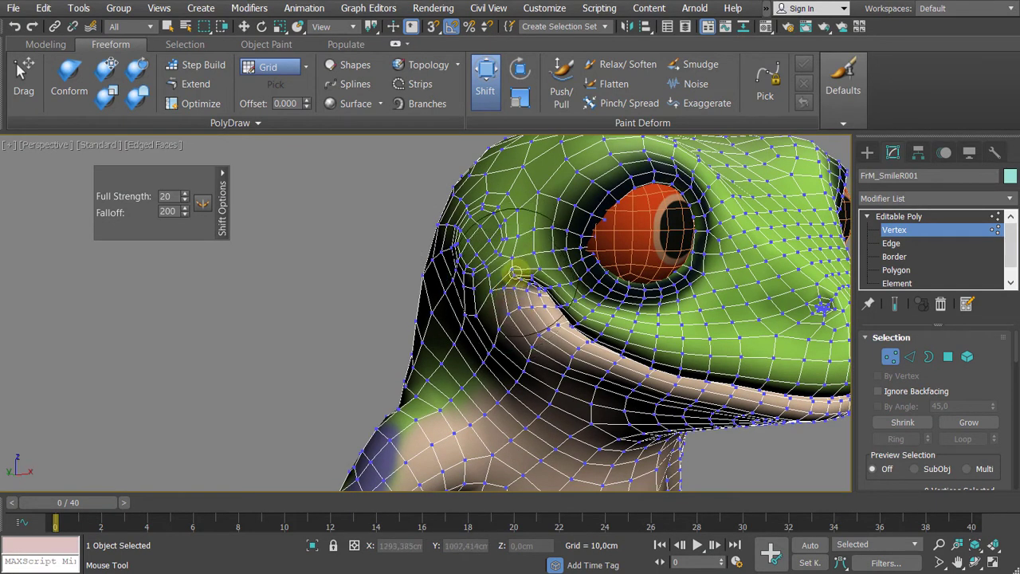
pyautogui.scroll(-3, 516, 272)
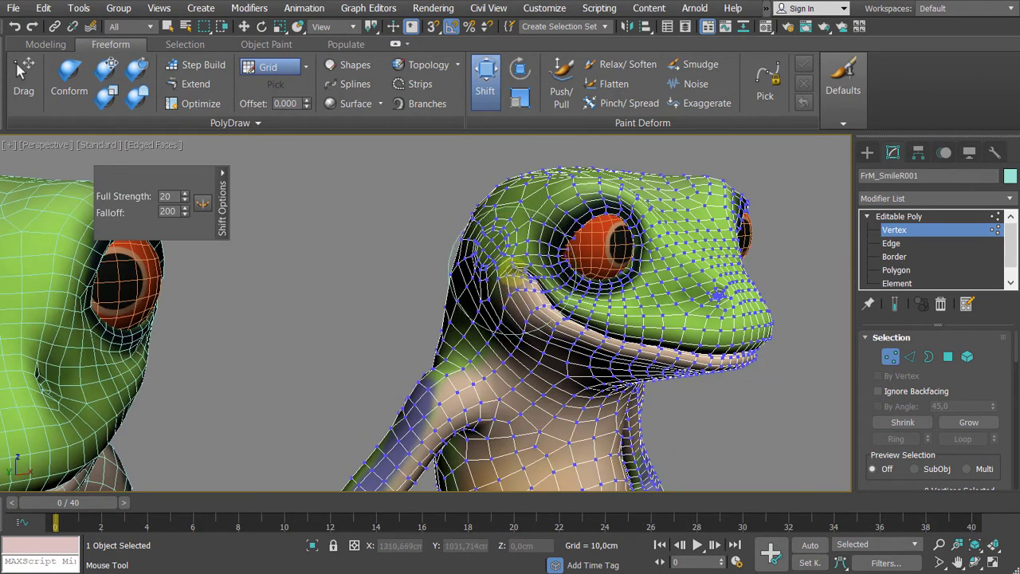
pyautogui.keyDown('alt'); pyautogui.moveTo(478, 271); pyautogui.dragTo(542, 283, button='middle'); pyautogui.keyUp('alt')
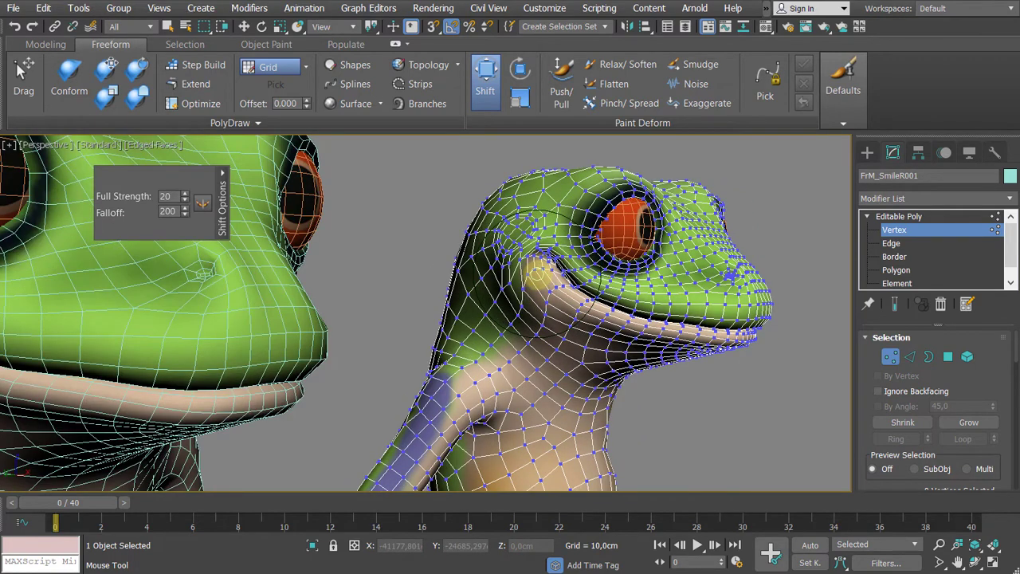
pyautogui.scroll(3, 538, 274)
pyautogui.moveTo(579, 278); pyautogui.dragTo(576, 272)
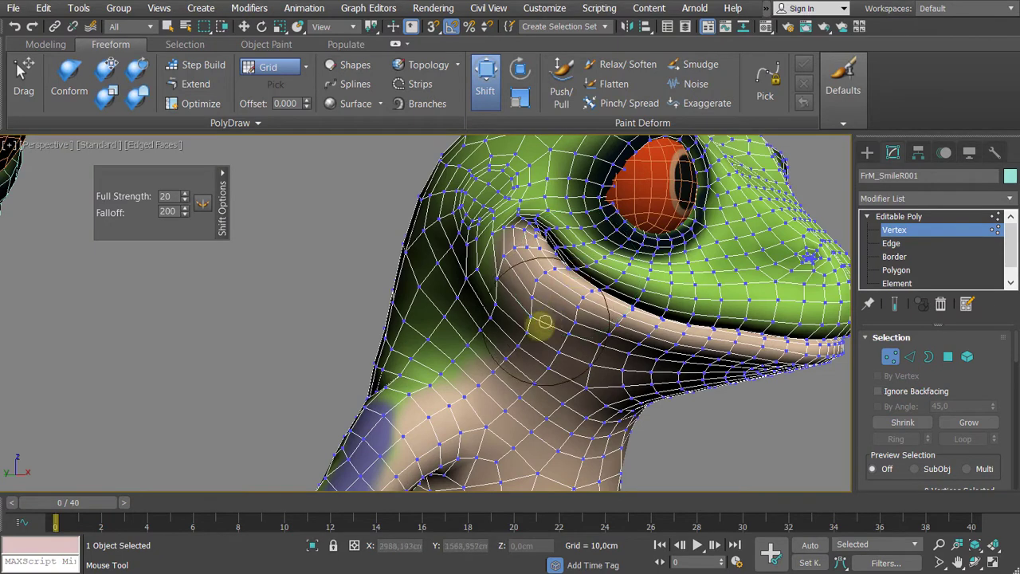
pyautogui.scroll(-3, 544, 322)
# - Refine the stronger smile on FrM_SmileR001 by shifting the mouth corner and cheek vertices further up toward the eye
pyautogui.moveTo(519, 318); pyautogui.dragTo(489, 307, button='middle')
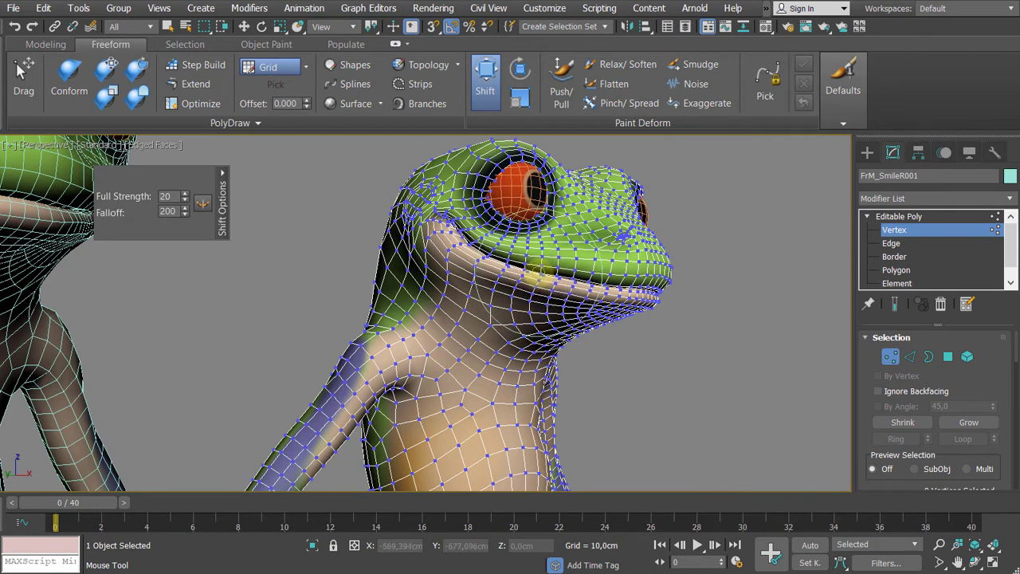
pyautogui.keyDown('alt'); pyautogui.moveTo(519, 276); pyautogui.dragTo(645, 341, button='middle'); pyautogui.keyUp('alt')
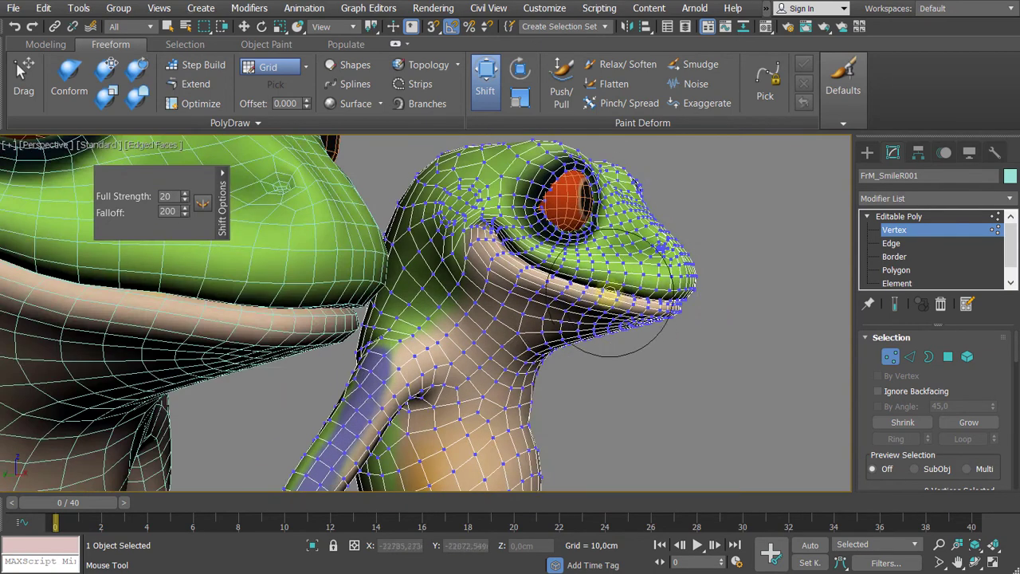
pyautogui.scroll(2, 594, 285)
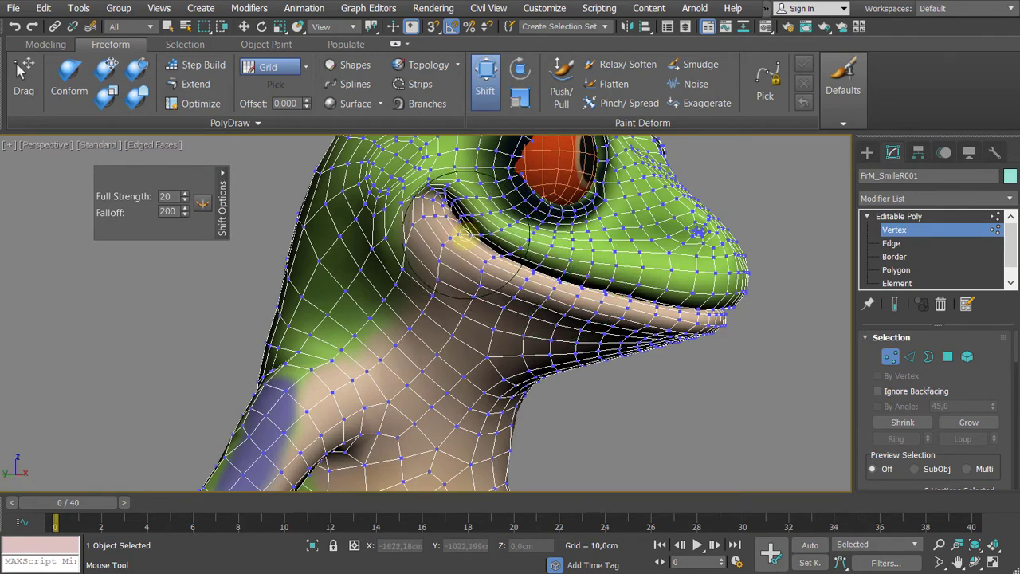
pyautogui.keyDown('alt'); pyautogui.moveTo(453, 239); pyautogui.dragTo(426, 247, button='middle'); pyautogui.keyUp('alt')
pyautogui.moveTo(425, 248); pyautogui.dragTo(426, 229)
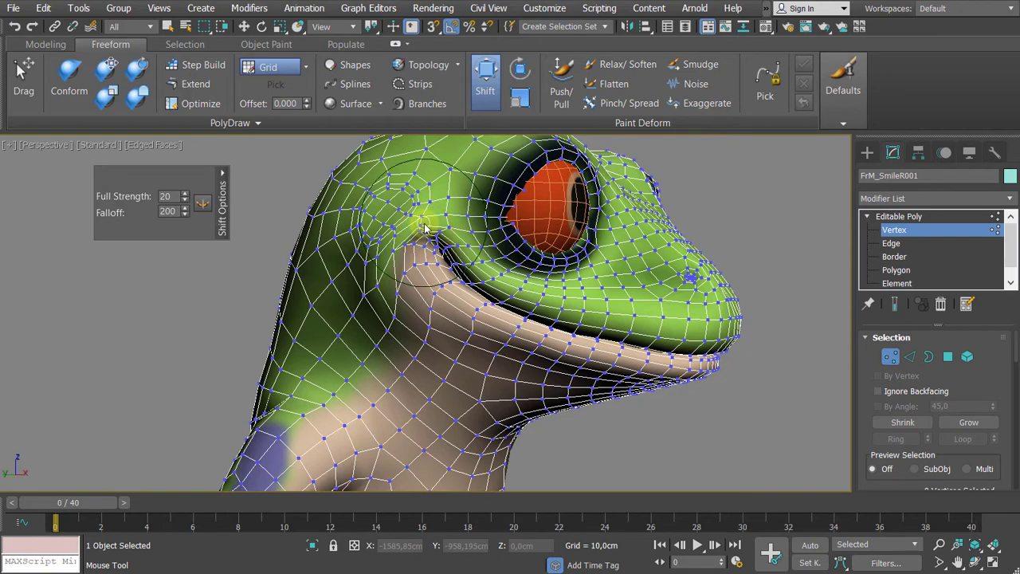
pyautogui.scroll(-4, 425, 229)
pyautogui.moveTo(424, 229)
pyautogui.keyDown('alt'); pyautogui.mouseDown(button='middle')
pyautogui.moveTo(414, 243)
pyautogui.moveTo(430, 257)
pyautogui.moveTo(414, 318)
pyautogui.moveTo(424, 332)
pyautogui.mouseUp(button='middle'); pyautogui.keyUp('alt')
pyautogui.scroll(3, 430, 259)
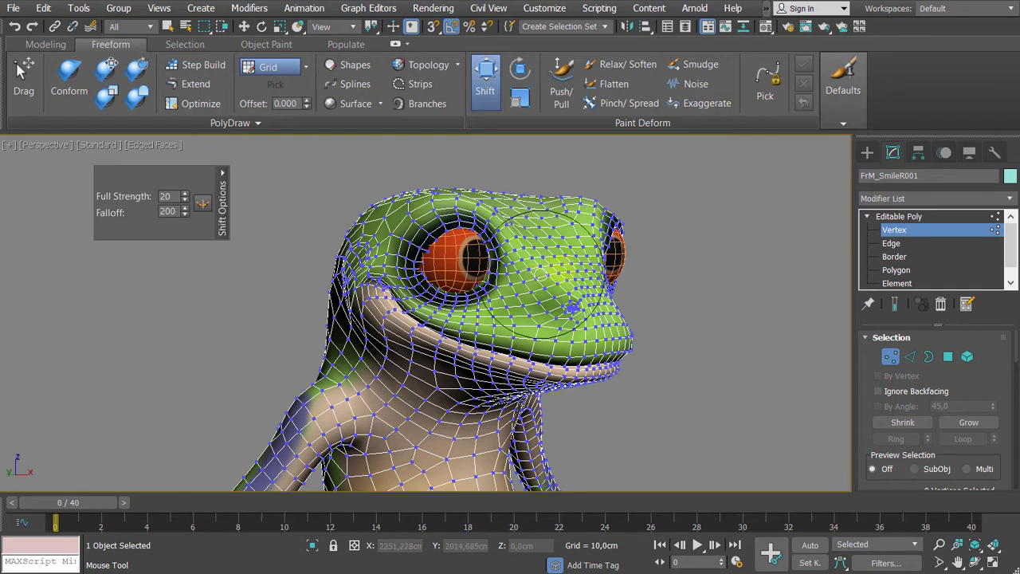
pyautogui.moveTo(519, 279); pyautogui.dragTo(517, 281, button='middle')
# - Leave vertex editing, turn off the edged-faces display and compare the reshaped smile with the neighbouring frogs
pyautogui.click(900, 216)
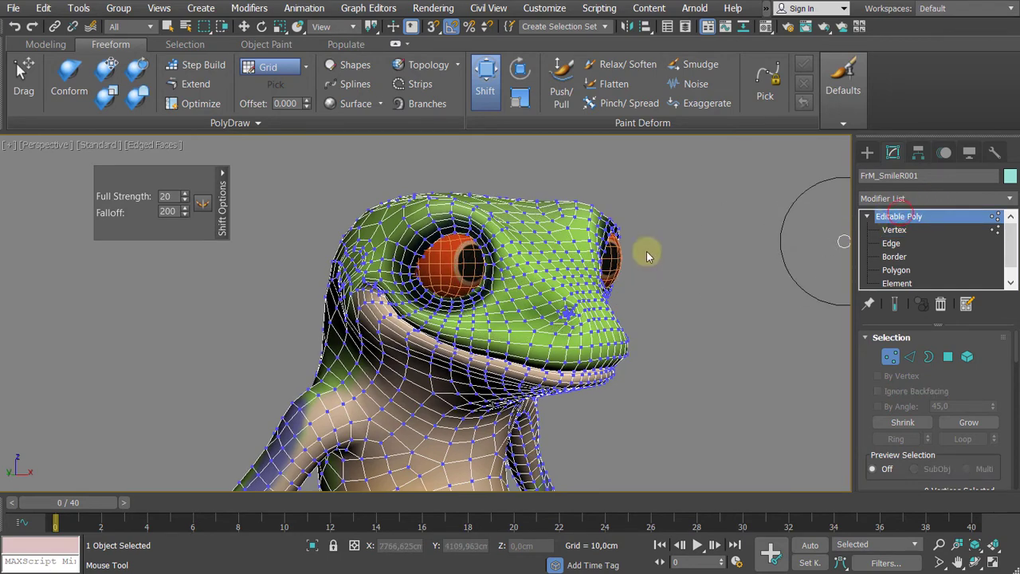
pyautogui.scroll(-3, 645, 257)
pyautogui.scroll(-2, 645, 257)
pyautogui.press('w')
pyautogui.scroll(-2, 458, 229)
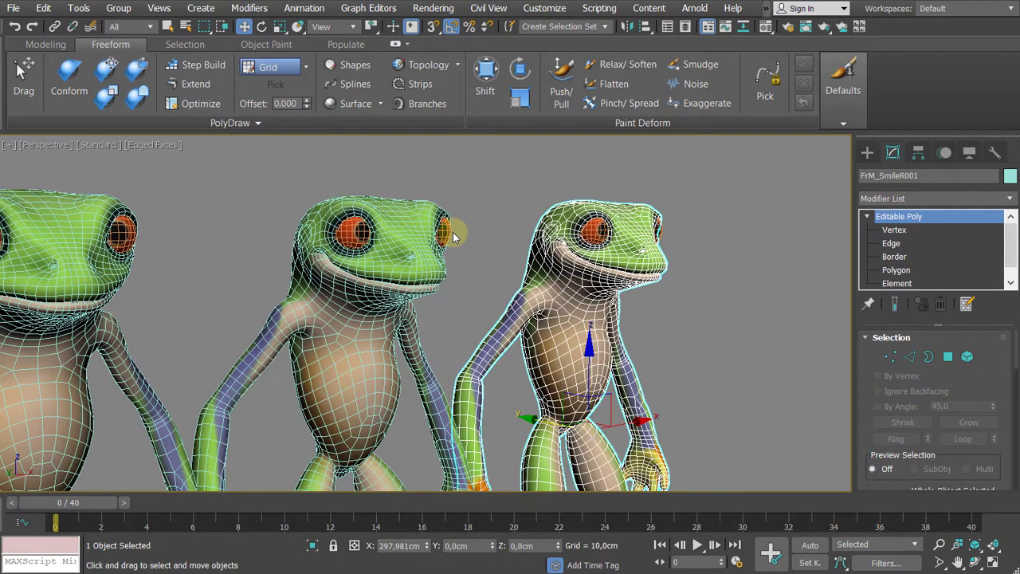
pyautogui.press('F4')
pyautogui.scroll(2, 525, 217)
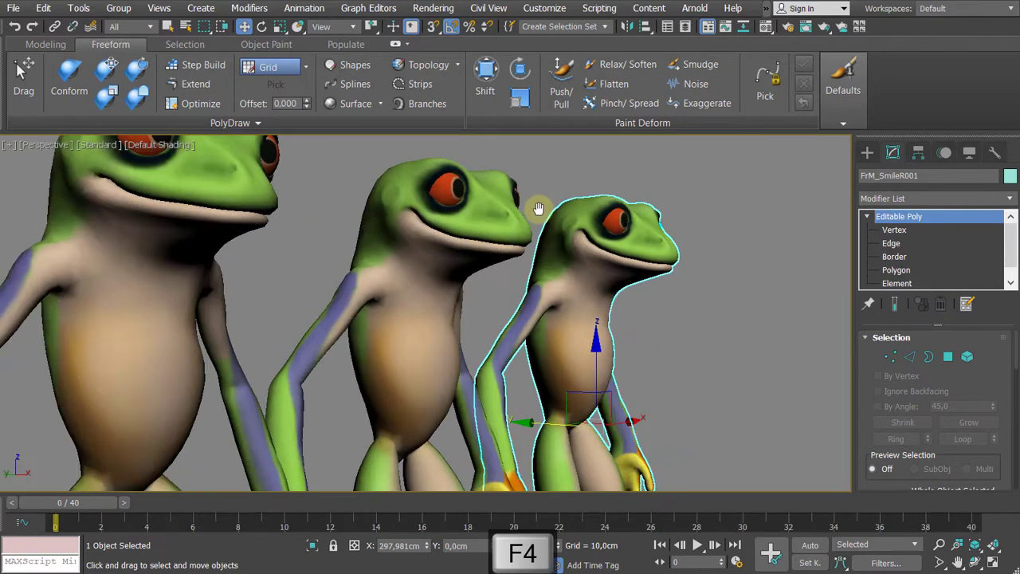
pyautogui.moveTo(537, 210)
pyautogui.mouseDown(button='middle')
pyautogui.moveTo(510, 255)
pyautogui.moveTo(569, 210)
pyautogui.mouseUp(button='middle')
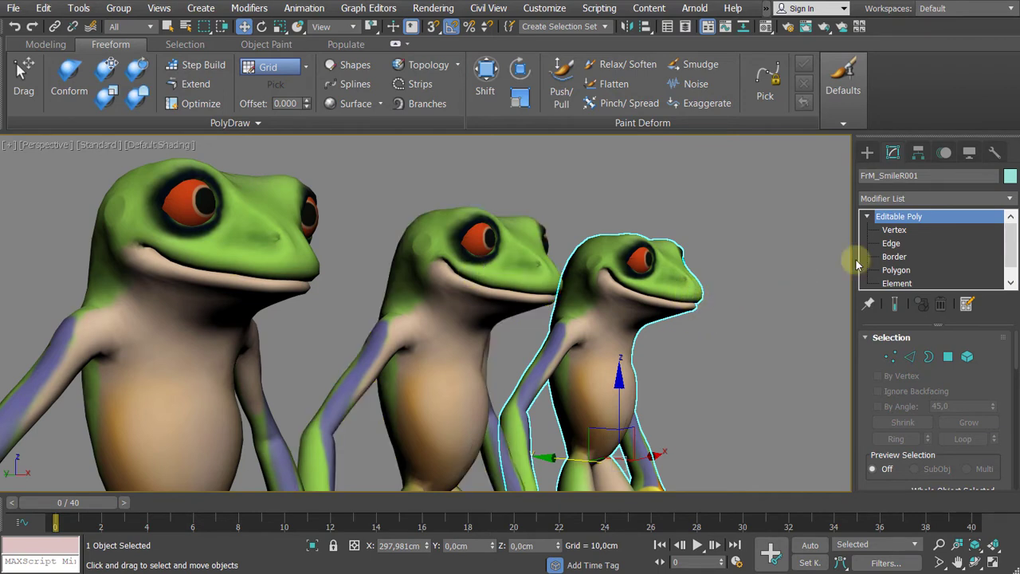
# - Rename the FrM_SmileR001 frog as FrM_SmileR2
pyautogui.click(918, 177)
pyautogui.moveTo(919, 176); pyautogui.dragTo(905, 175)
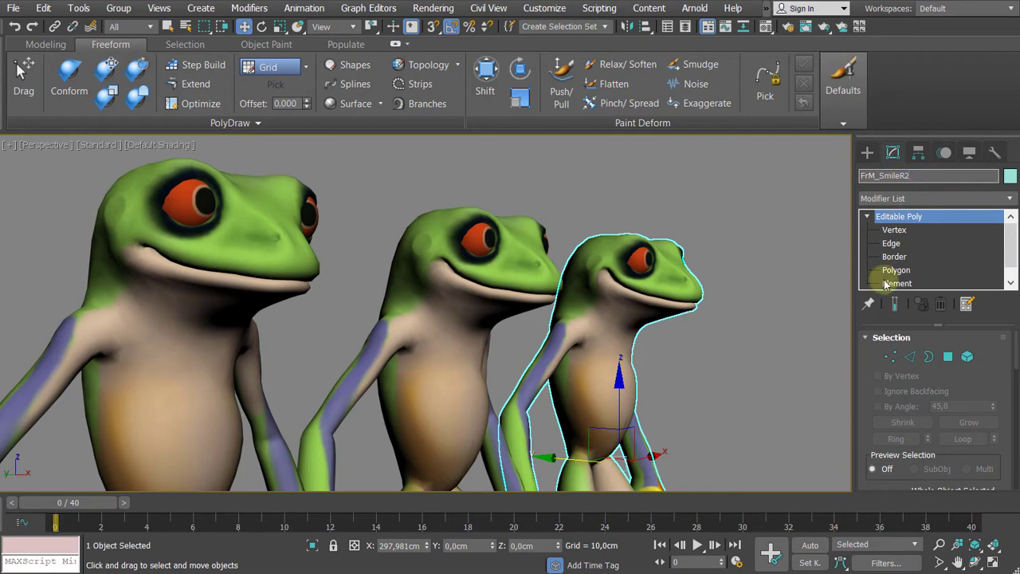
pyautogui.press('Return')
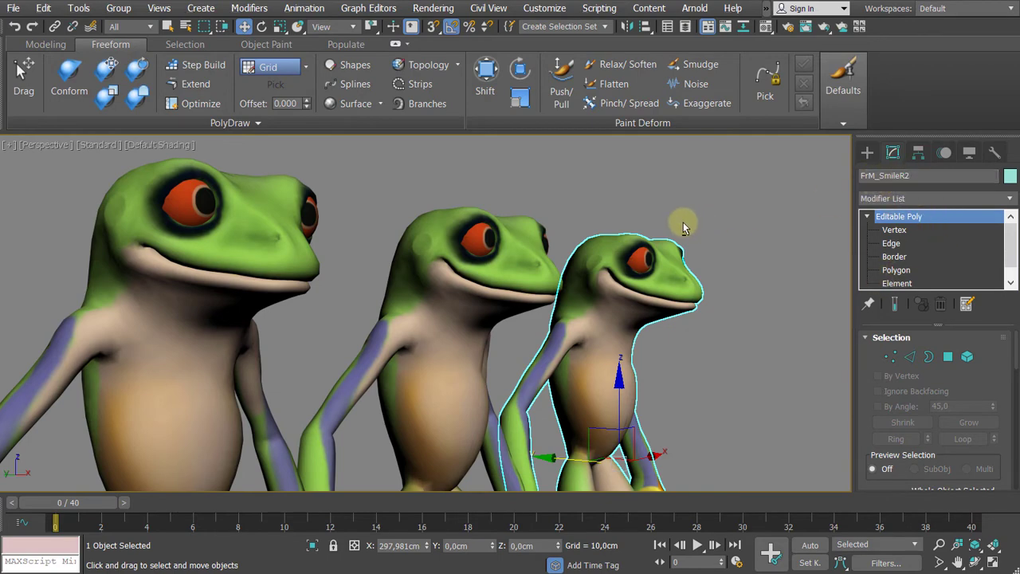
# - Select the FrM_SmileR channel in the Morpher modifier of Fred_Retopo_Low
pyautogui.scroll(-5, 683, 227)
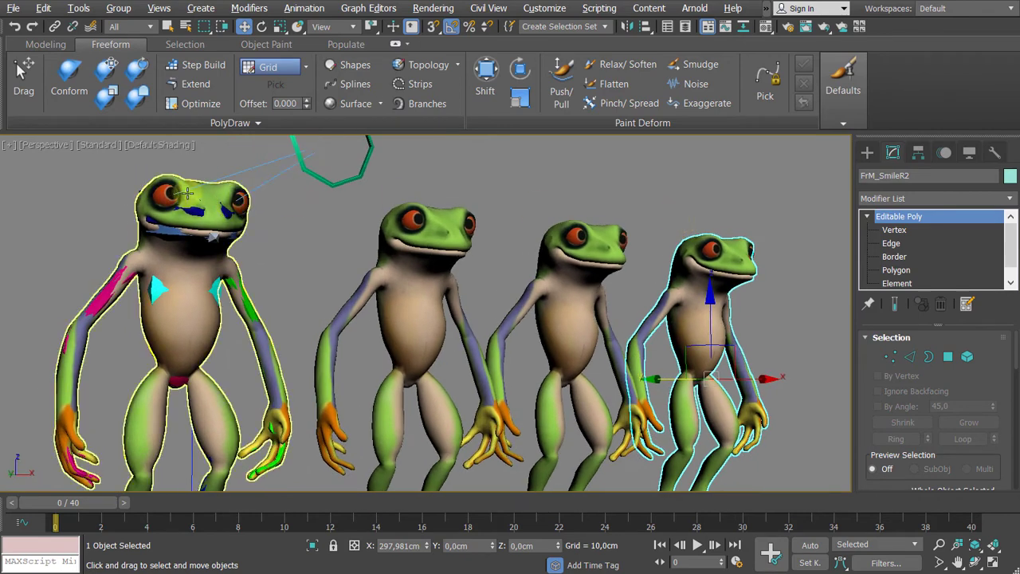
pyautogui.click(186, 193)
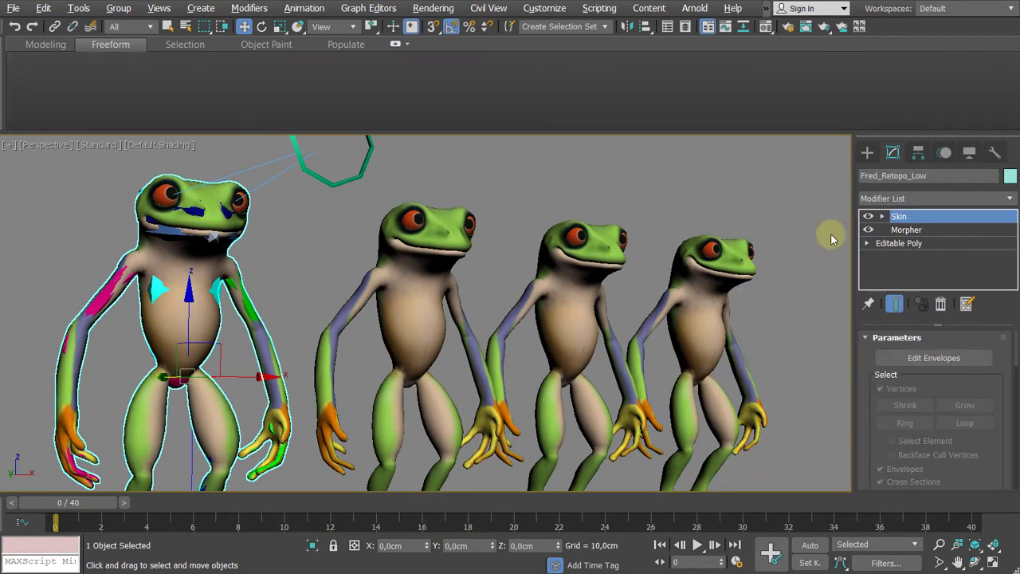
pyautogui.click(931, 229)
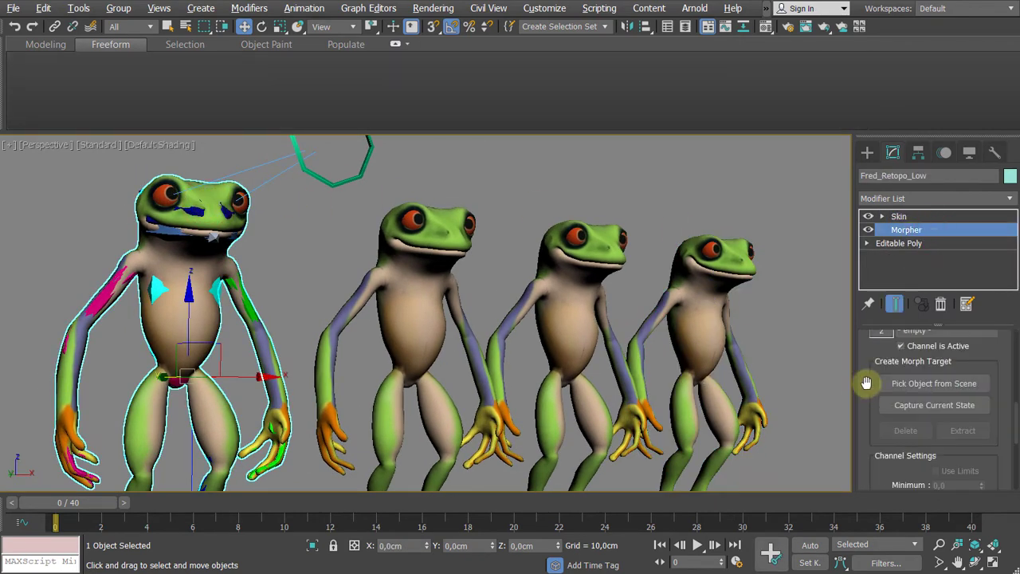
pyautogui.scroll(10, 912, 418)
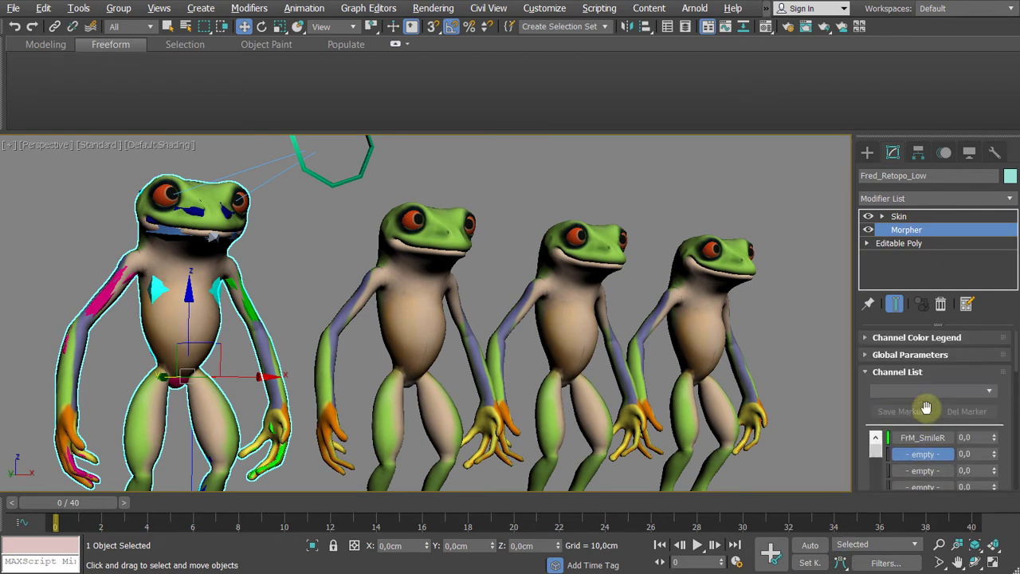
pyautogui.click(922, 438)
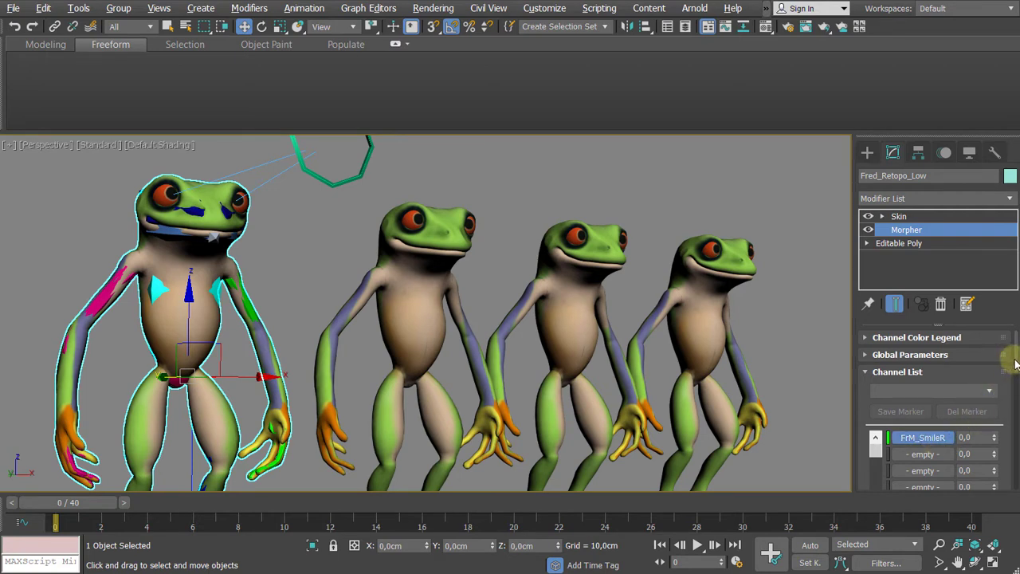
# - Pick FrM_SmileR2 from the scene as a progressive morph target of the FrM_SmileR channel and check both targets' percentages
pyautogui.moveTo(1014, 362); pyautogui.dragTo(998, 438)
pyautogui.click(965, 378)
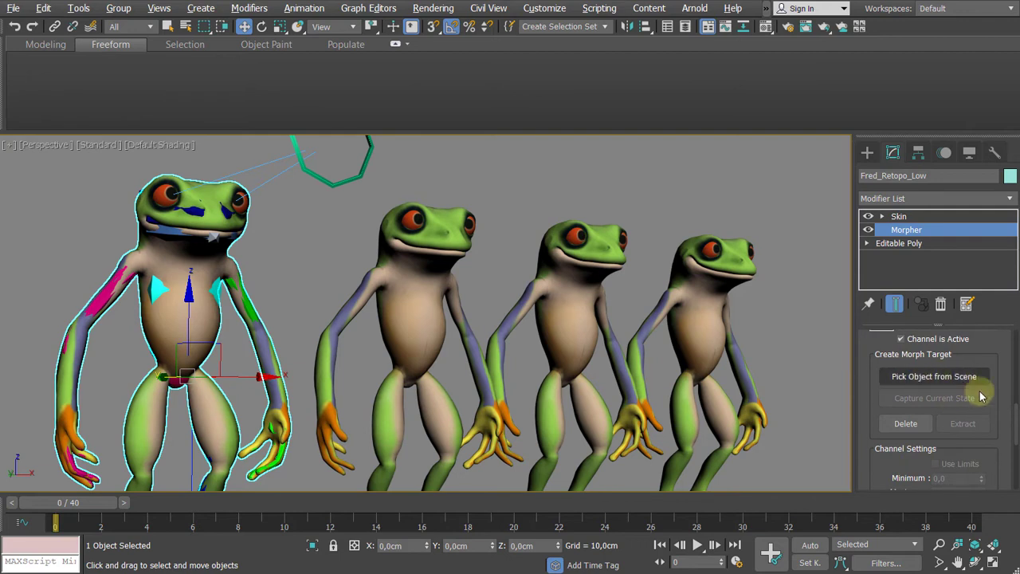
pyautogui.moveTo(1015, 425); pyautogui.dragTo(1012, 456)
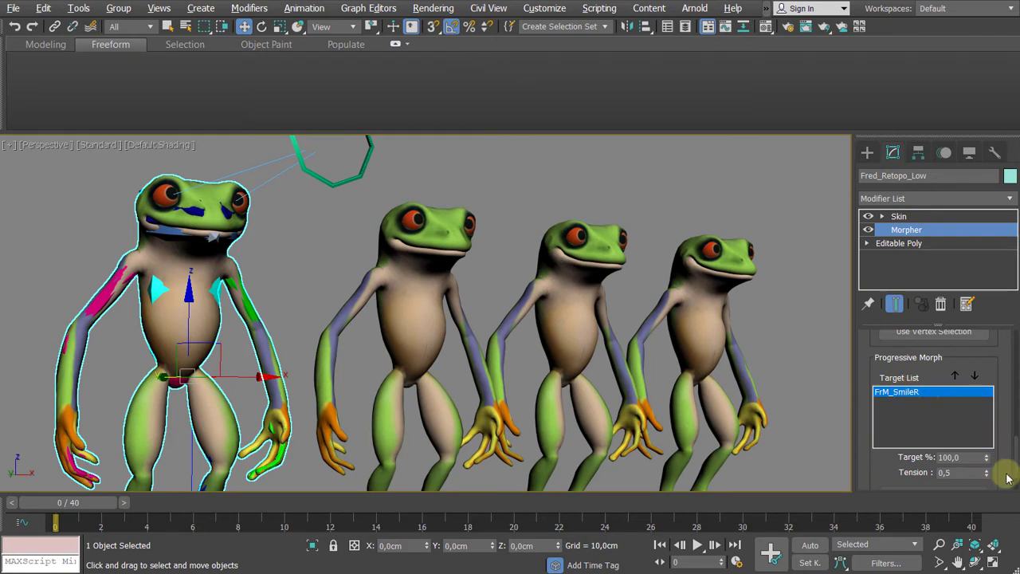
pyautogui.moveTo(1015, 471); pyautogui.dragTo(1009, 418)
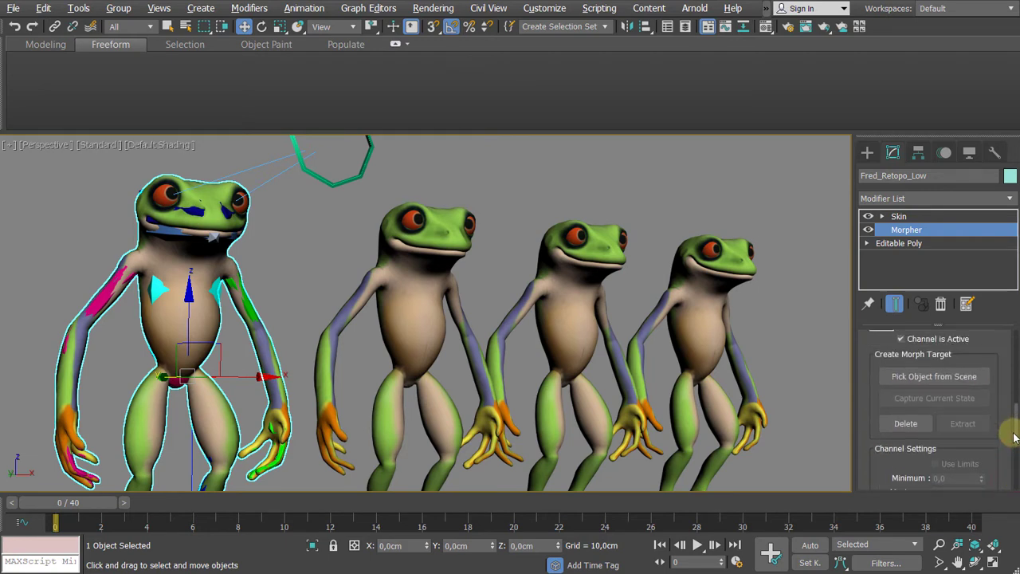
pyautogui.click(926, 378)
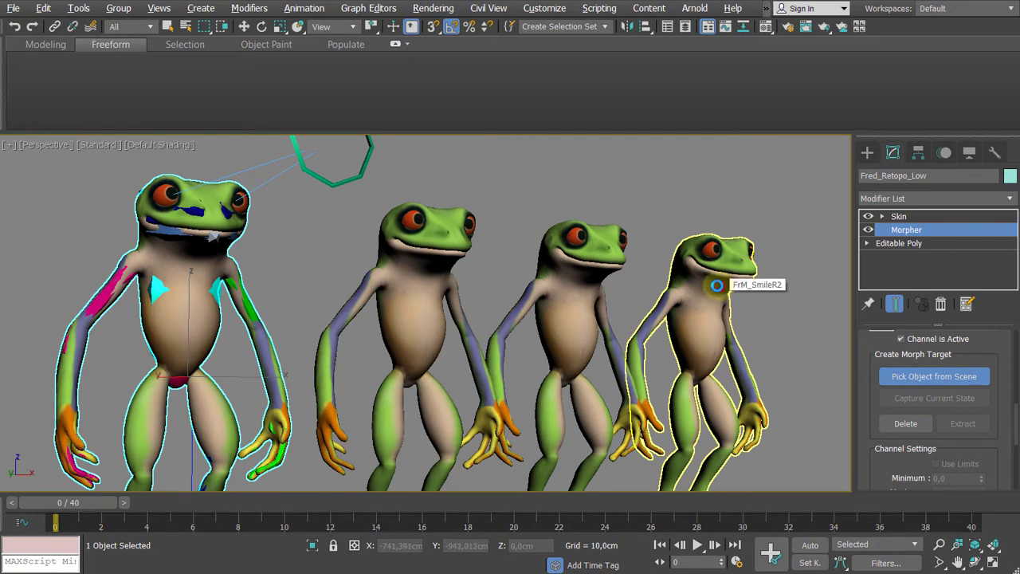
pyautogui.click(721, 285)
pyautogui.moveTo(1015, 426); pyautogui.dragTo(1009, 448)
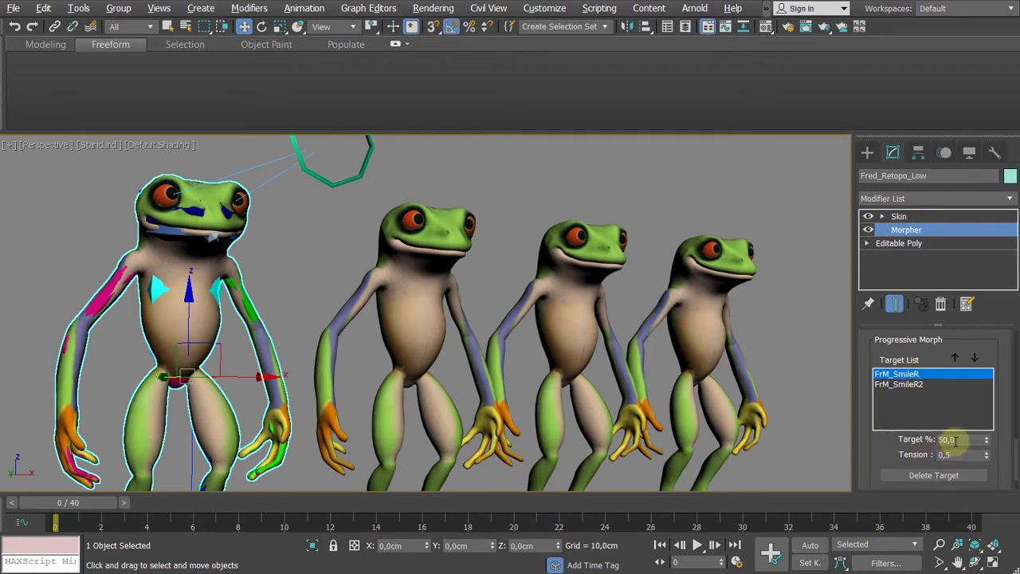
pyautogui.click(905, 385)
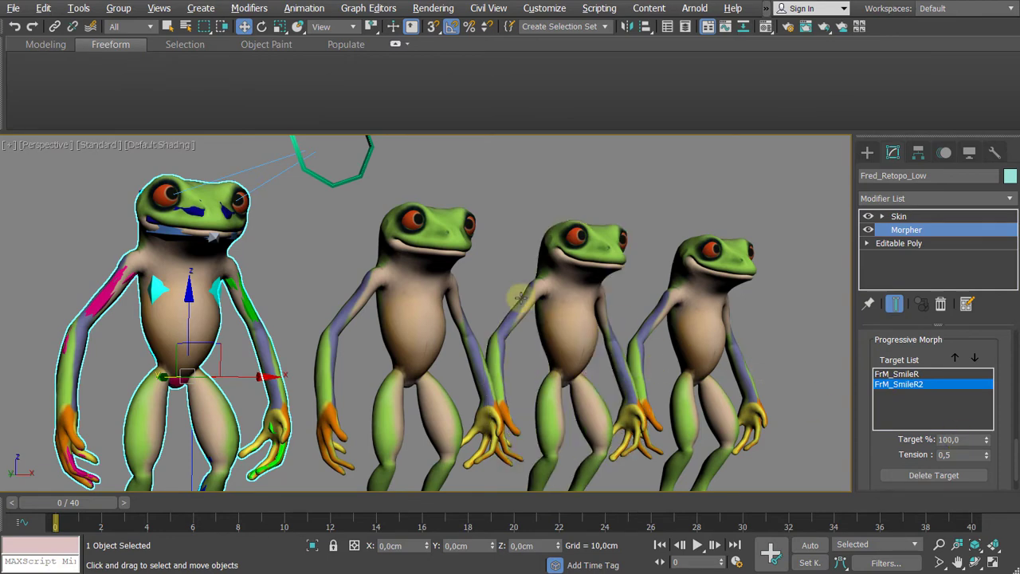
# - Isolate Fred_Retopo_Low and raise the FrM_SmileR channel to 100 to test the progressive smile
pyautogui.moveTo(378, 281); pyautogui.dragTo(494, 321, button='middle')
pyautogui.scroll(5, 492, 319)
pyautogui.moveTo(398, 285); pyautogui.dragTo(580, 362, button='middle')
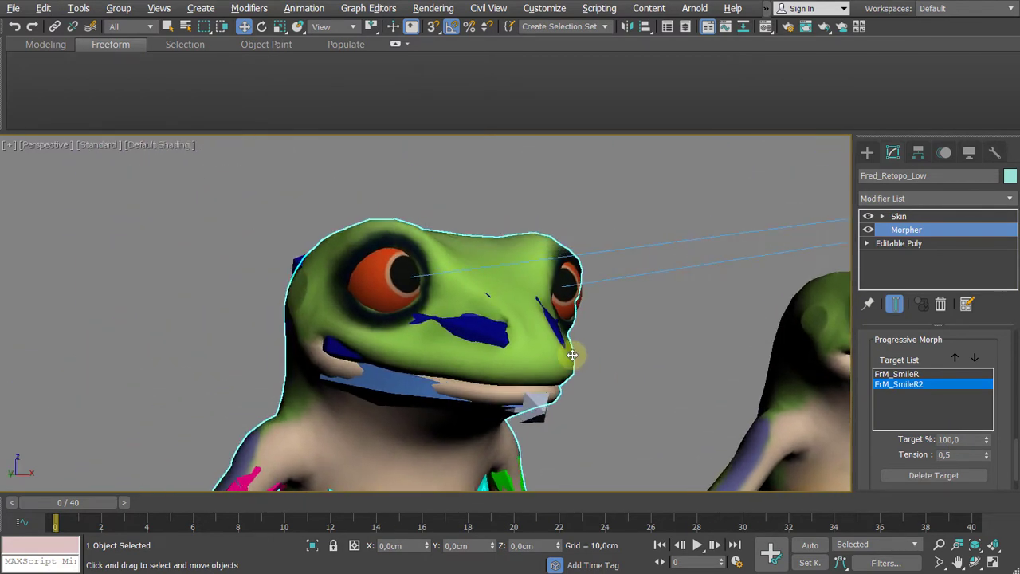
pyautogui.click(311, 545)
pyautogui.scroll(5, 372, 293)
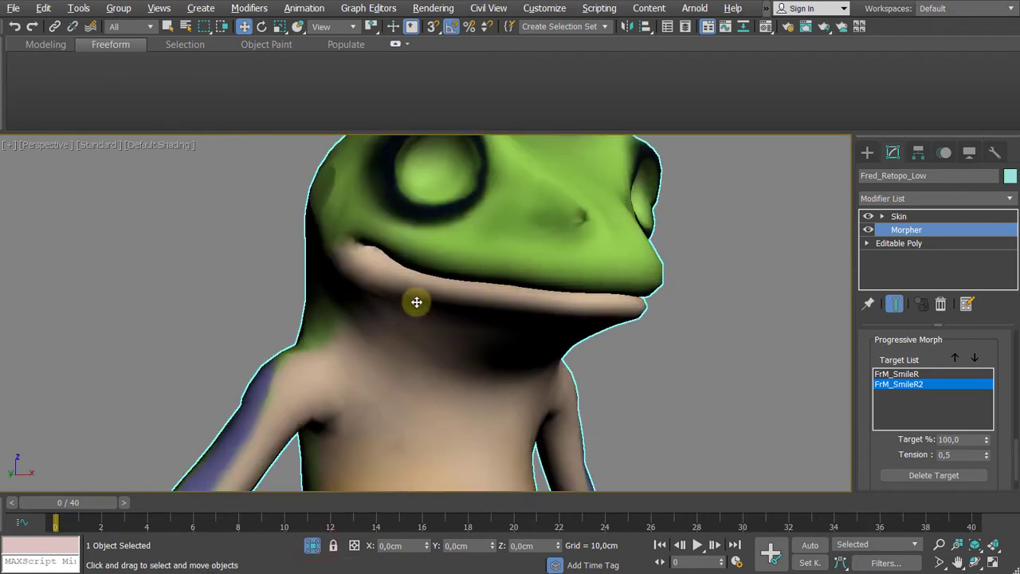
pyautogui.scroll(5, 867, 355)
pyautogui.scroll(5, 915, 365)
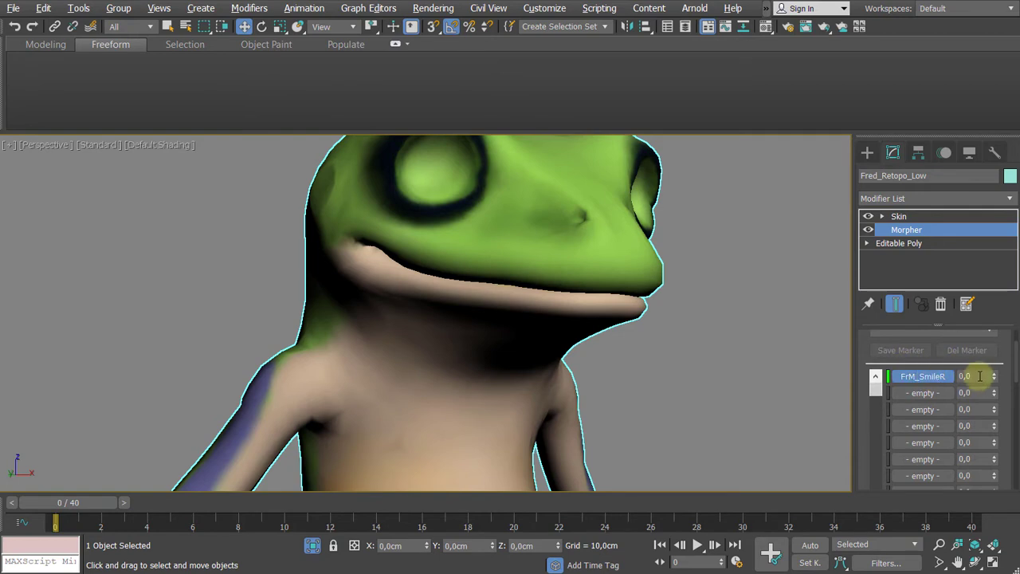
pyautogui.moveTo(994, 382); pyautogui.dragTo(1000, 281)
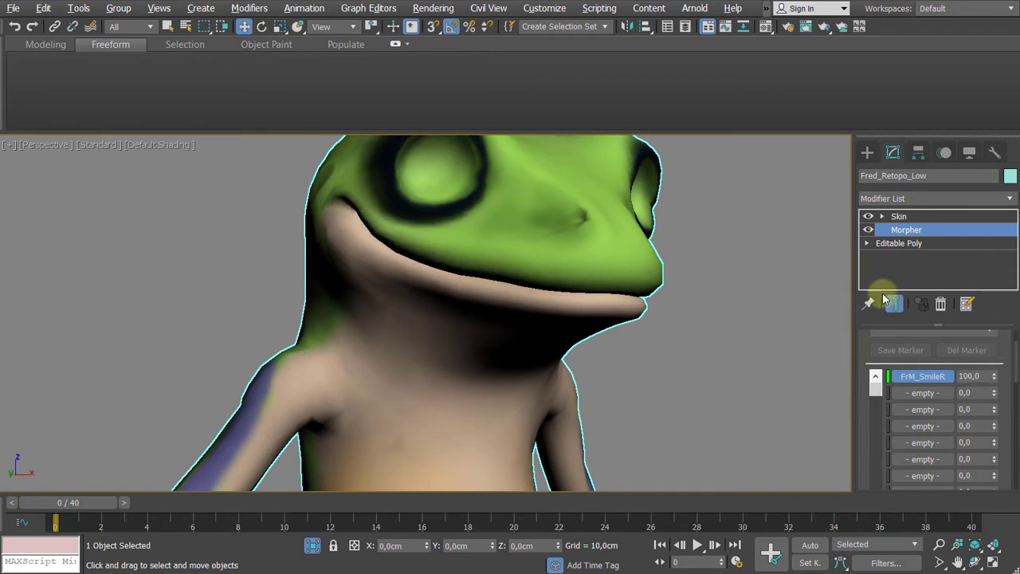
pyautogui.moveTo(675, 311); pyautogui.dragTo(717, 369, button='middle')
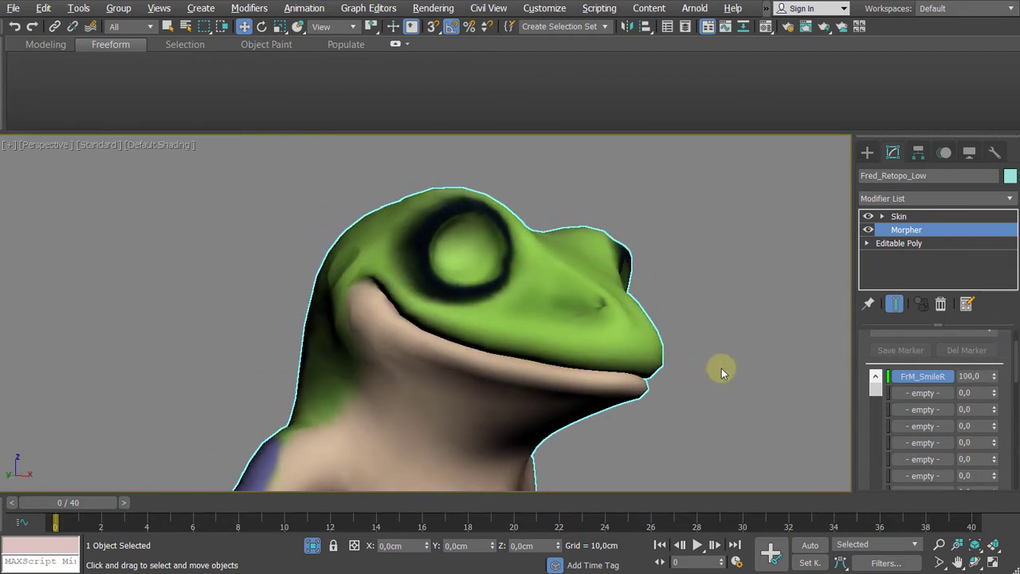
# - Vary the FrM_SmileR channel value to check the smile on the whole frog, and reset it to 0
pyautogui.moveTo(994, 376); pyautogui.dragTo(1004, 335)
pyautogui.moveTo(798, 321); pyautogui.dragTo(723, 301, button='middle')
pyautogui.scroll(-5, 748, 287)
pyautogui.moveTo(724, 301); pyautogui.dragTo(602, 285, button='middle')
pyautogui.rightClick(994, 376)
pyautogui.scroll(-4, 601, 310)
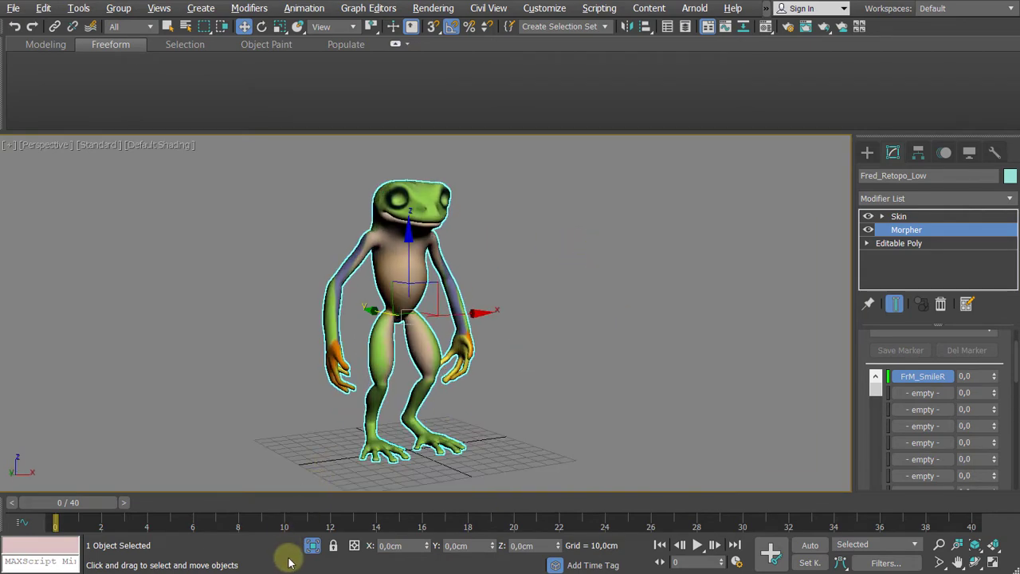
# - End the isolation of Fred_Retopo_Low to bring back the rig and the other frogs
pyautogui.click(312, 545)
pyautogui.moveTo(640, 320); pyautogui.dragTo(560, 301, button='middle')
pyautogui.scroll(-6, 560, 300)
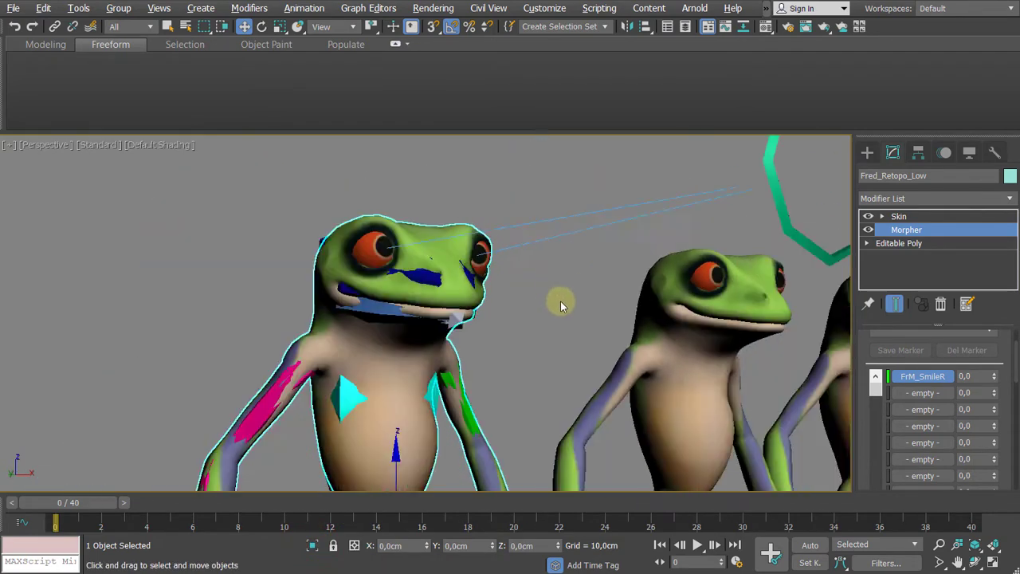
# - Examine the row of morph-target frogs from the front, selecting the neutral base frog together with its eyes
pyautogui.moveTo(701, 323); pyautogui.dragTo(503, 287, button='middle')
pyautogui.keyDown('alt'); pyautogui.moveTo(618, 241); pyautogui.dragTo(623, 230, button='middle'); pyautogui.keyUp('alt')
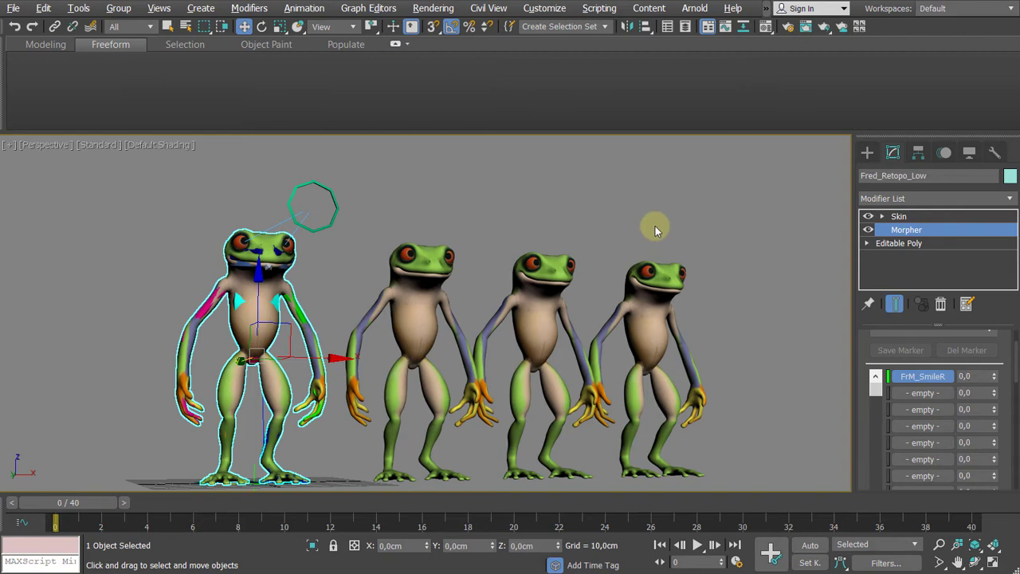
pyautogui.keyDown('alt'); pyautogui.moveTo(655, 230); pyautogui.dragTo(588, 208, button='middle'); pyautogui.keyUp('alt')
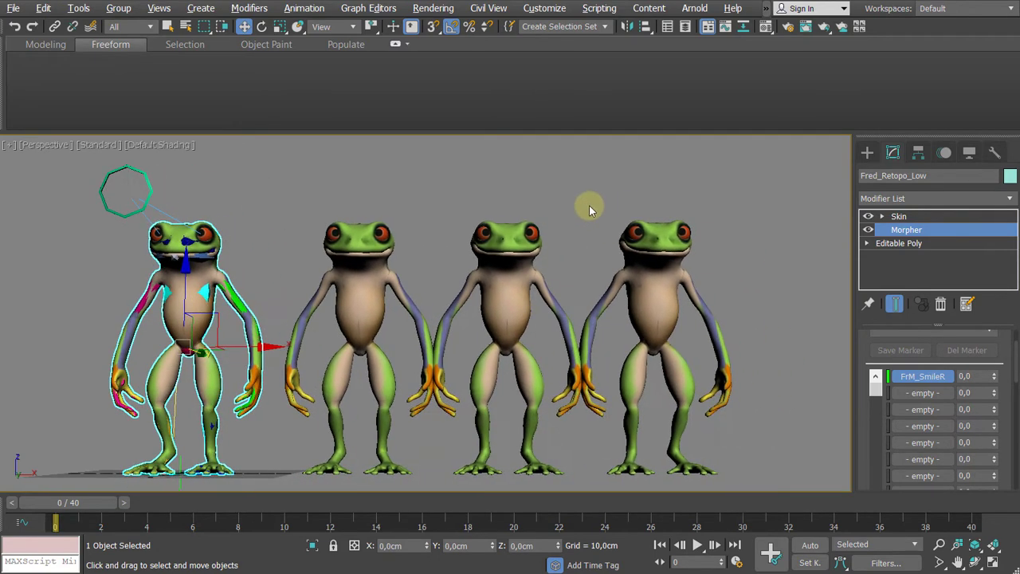
pyautogui.scroll(3, 589, 202)
pyautogui.scroll(-3, 601, 200)
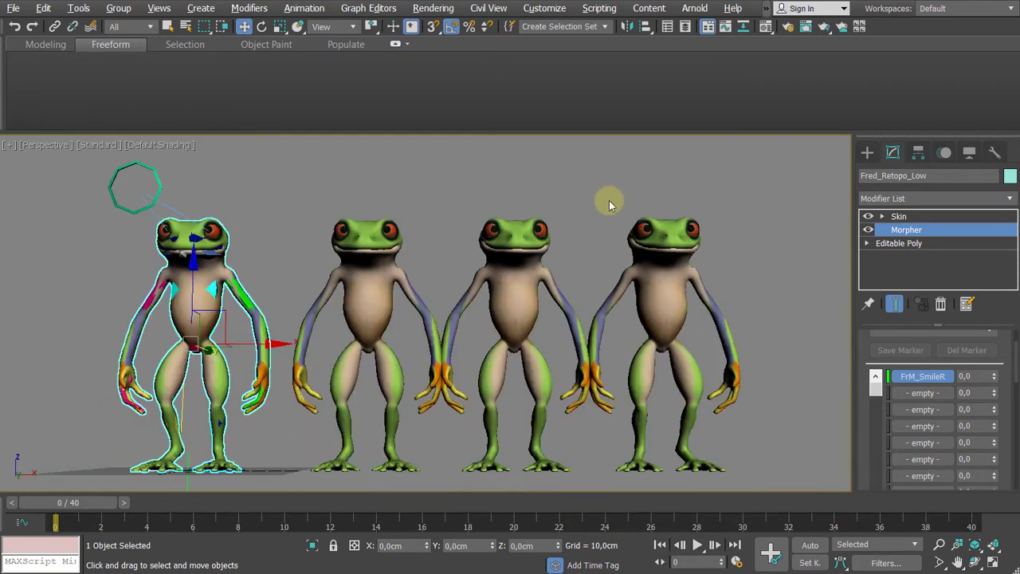
pyautogui.moveTo(406, 189); pyautogui.dragTo(307, 284)
pyautogui.moveTo(405, 263); pyautogui.dragTo(330, 266, button='middle')
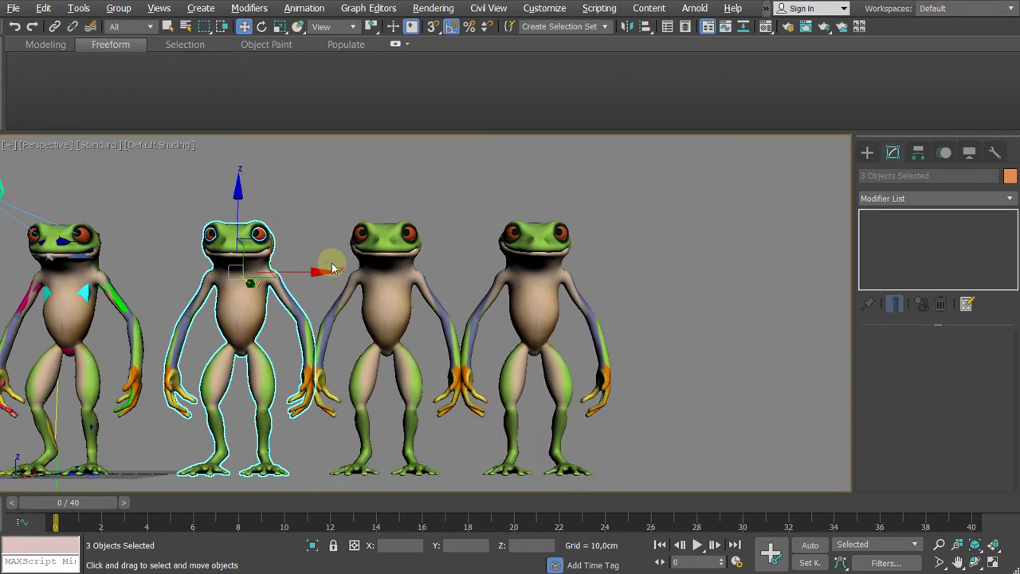
pyautogui.moveTo(369, 233); pyautogui.dragTo(369, 224, button='middle')
pyautogui.scroll(3, 369, 223)
# - Copy the FrM_SmileR frog with its eyes beyond the end of the row and rename the copied body FrM_SmileL
pyautogui.moveTo(485, 183); pyautogui.dragTo(304, 274)
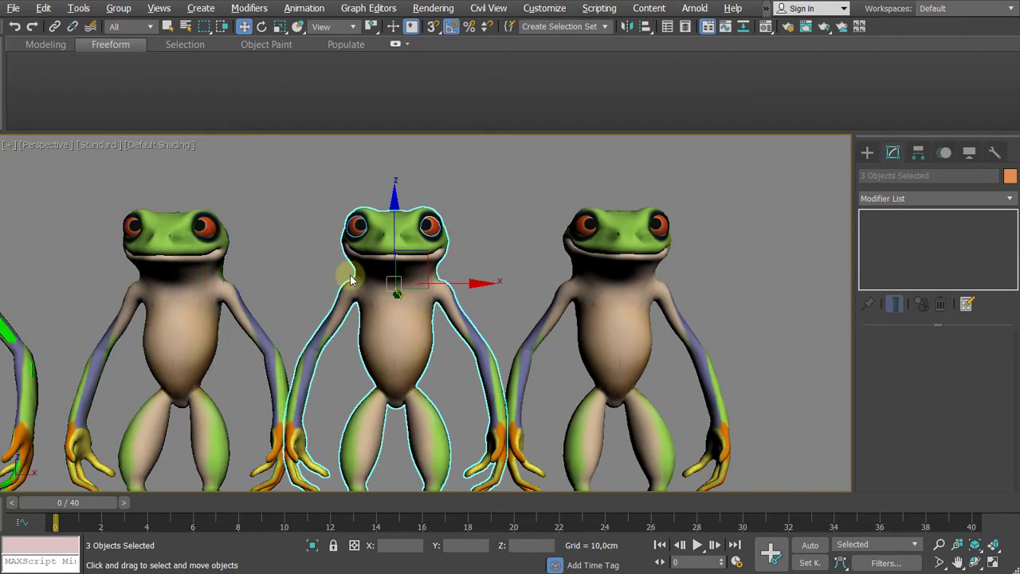
pyautogui.scroll(-2, 345, 273)
pyautogui.moveTo(488, 305); pyautogui.dragTo(481, 257, button='middle')
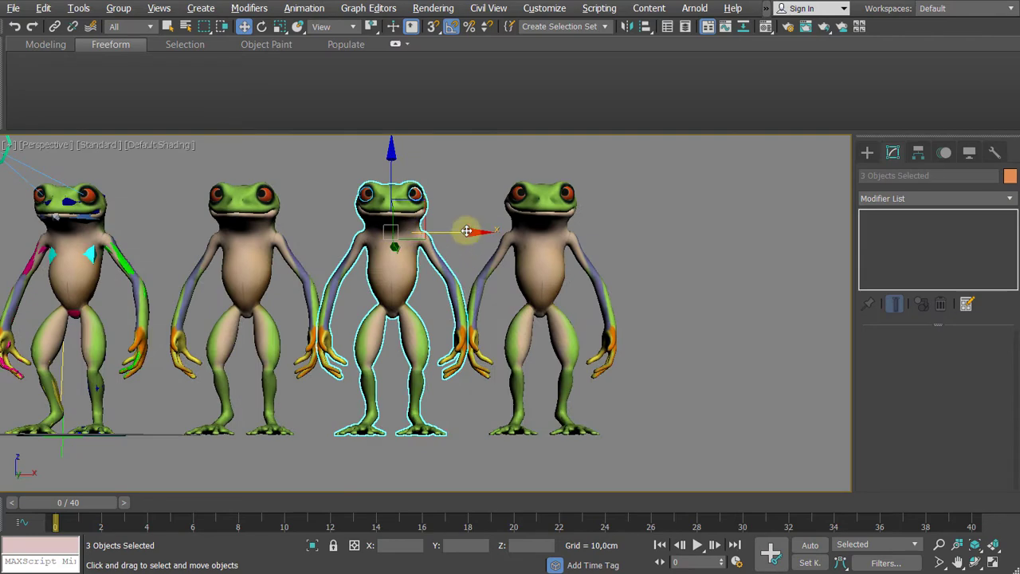
pyautogui.keyDown('shift'); pyautogui.moveTo(466, 231); pyautogui.dragTo(812, 269); pyautogui.keyUp('shift')
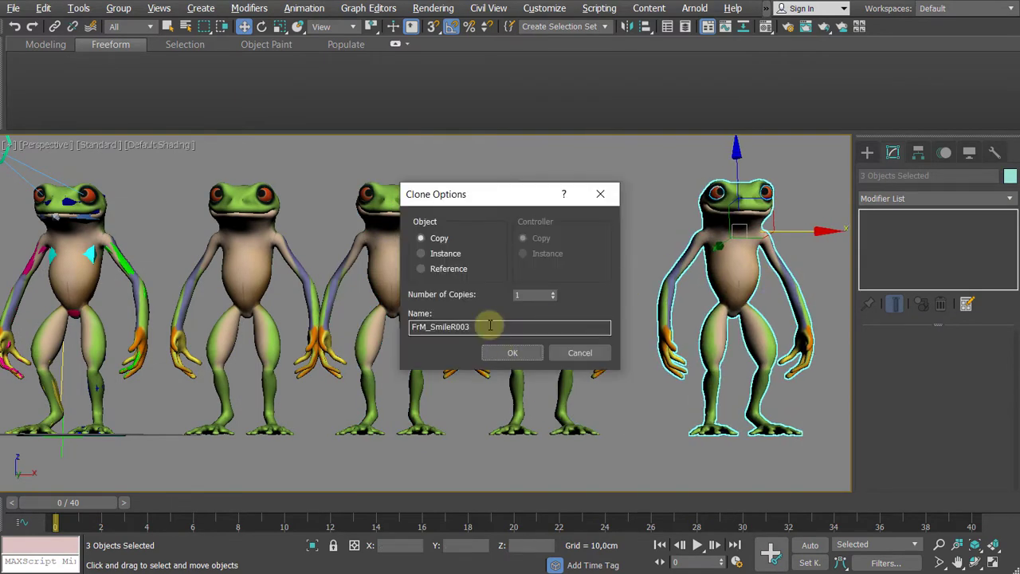
pyautogui.click(512, 352)
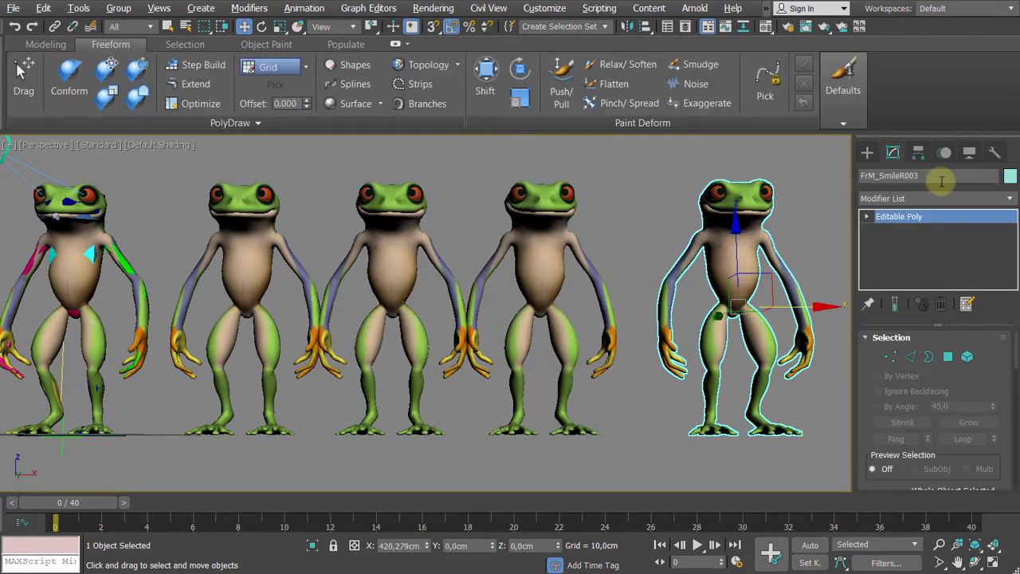
pyautogui.click(940, 175)
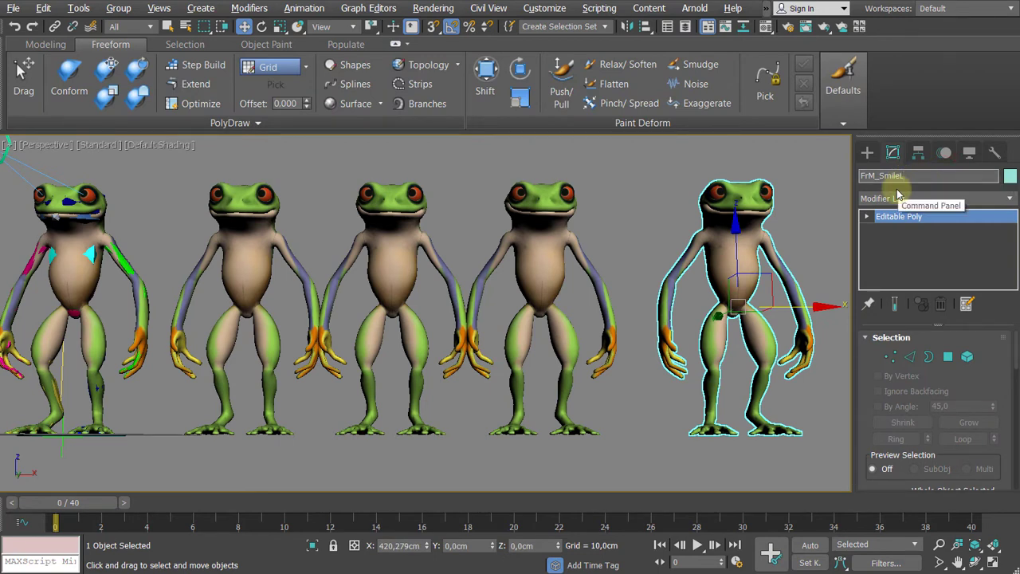
pyautogui.press('Return')
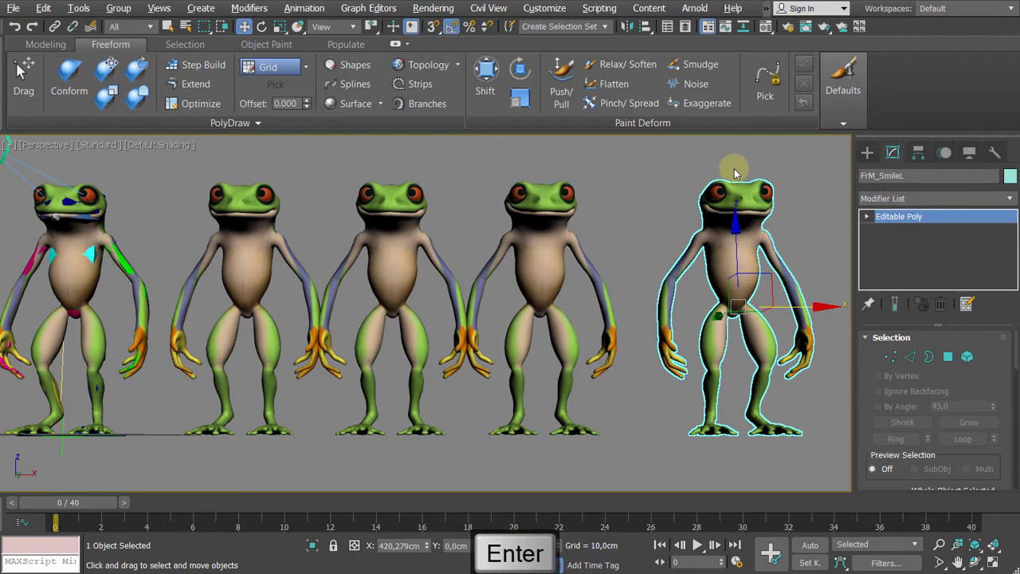
# - Examine both mouth corners of the FrM_SmileL frog from either side
pyautogui.scroll(5, 733, 166)
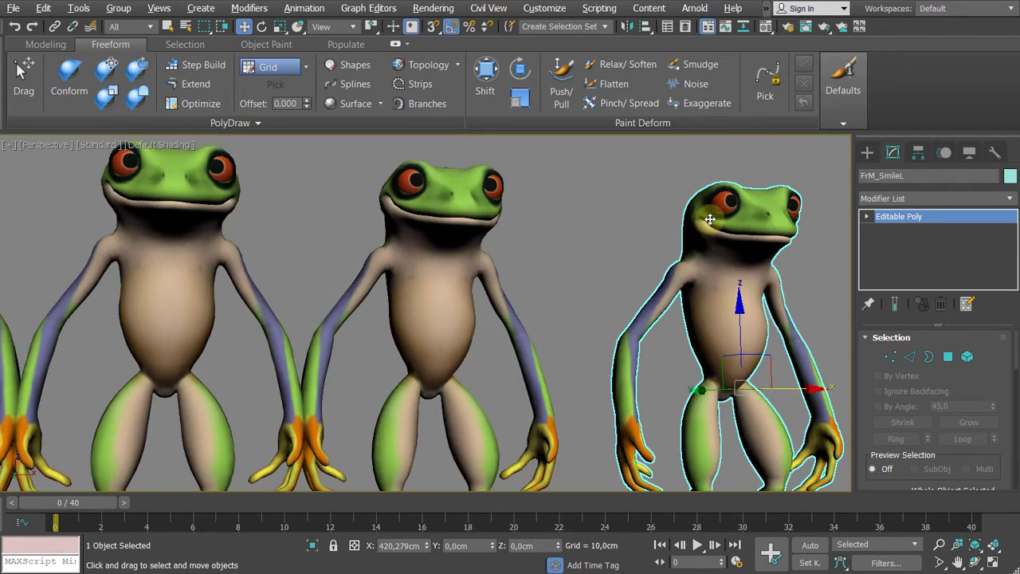
pyautogui.scroll(-5, 709, 219)
pyautogui.keyDown('alt'); pyautogui.moveTo(729, 221); pyautogui.dragTo(769, 231, button='middle'); pyautogui.keyUp('alt')
pyautogui.scroll(5, 760, 223)
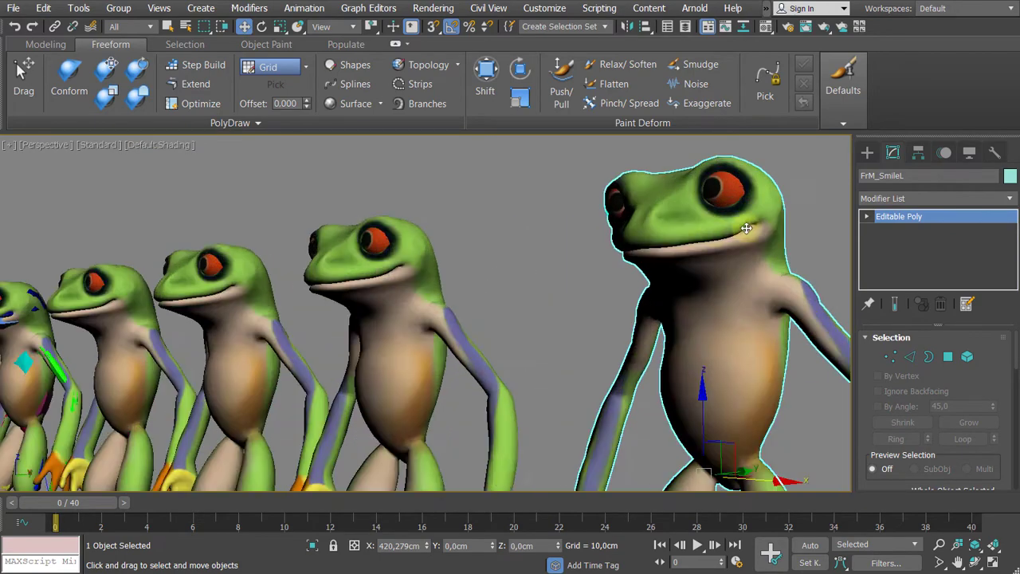
pyautogui.scroll(-4, 761, 226)
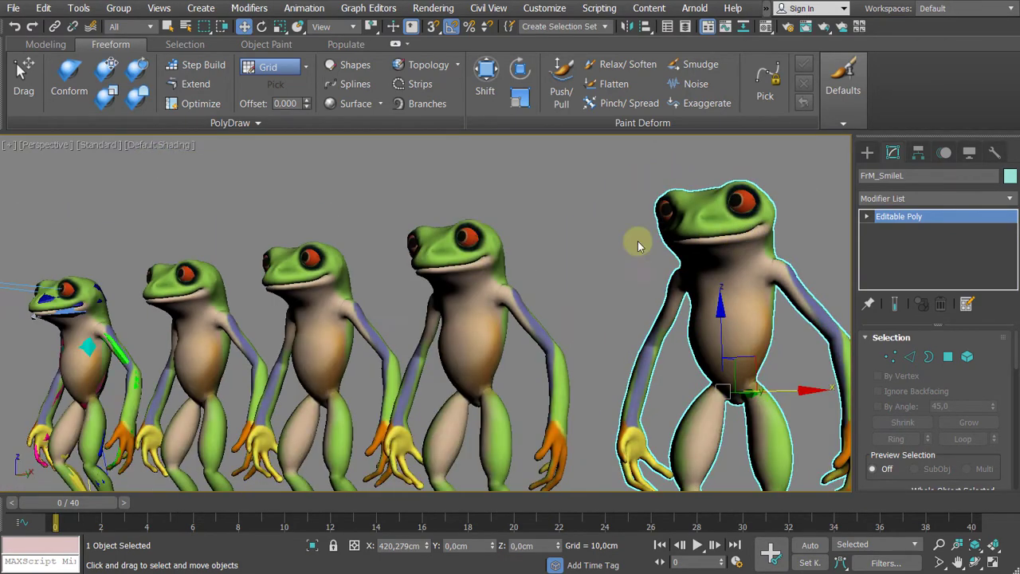
pyautogui.moveTo(640, 244)
pyautogui.keyDown('alt'); pyautogui.mouseDown(button='middle')
pyautogui.moveTo(591, 245)
pyautogui.moveTo(640, 245)
pyautogui.moveTo(625, 241)
pyautogui.mouseUp(button='middle'); pyautogui.keyUp('alt')
pyautogui.scroll(-4, 590, 245)
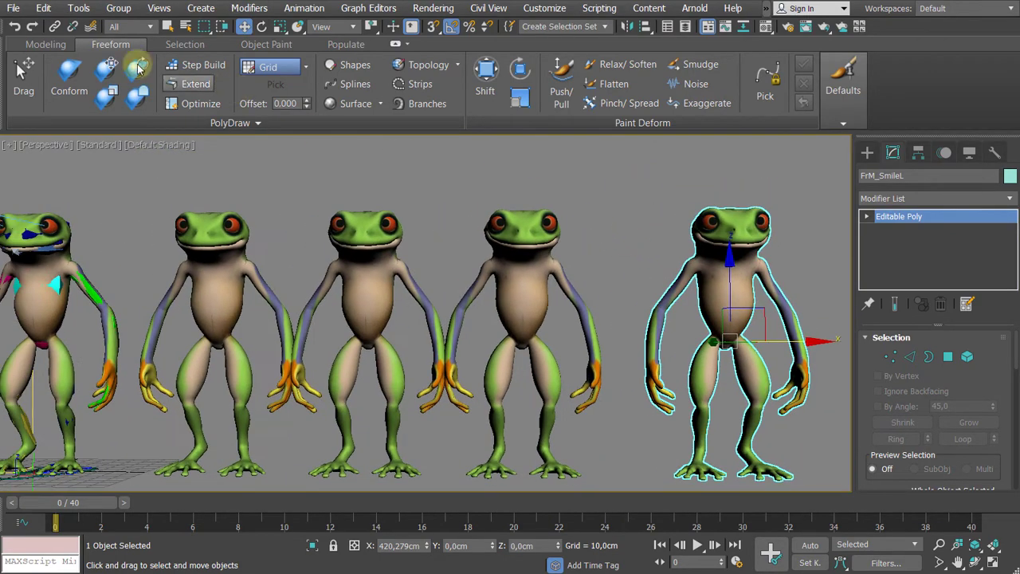
# - Open the Symmetry Tools for the FrM_SmileL mesh and move their dialog toward the middle of the view
pyautogui.click(48, 46)
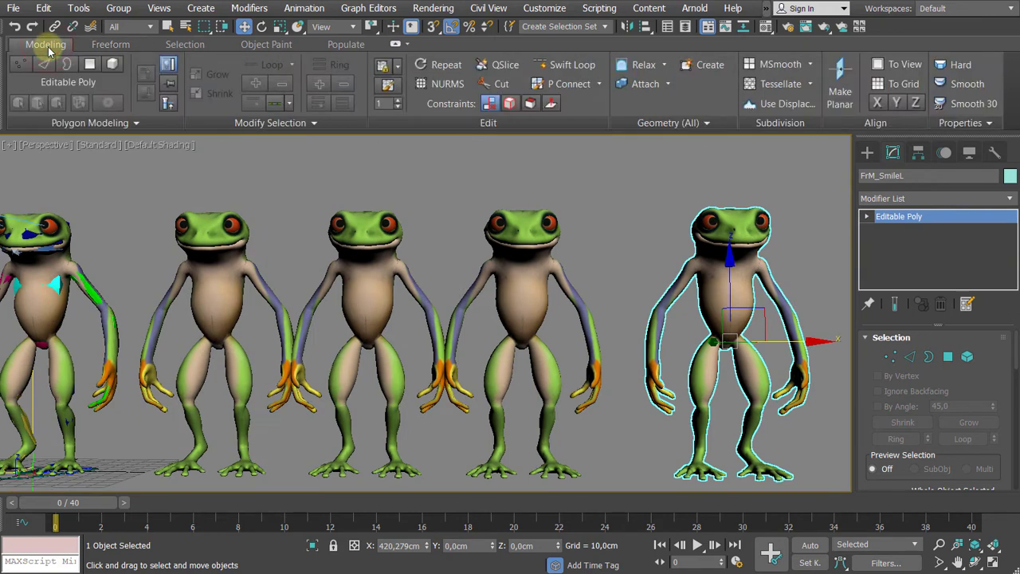
pyautogui.click(84, 124)
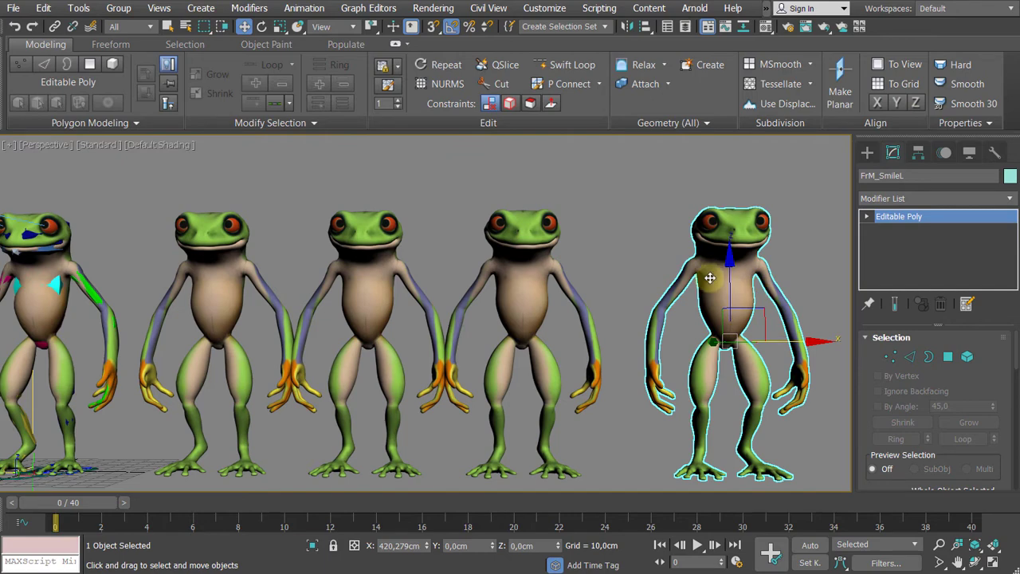
pyautogui.click(83, 123)
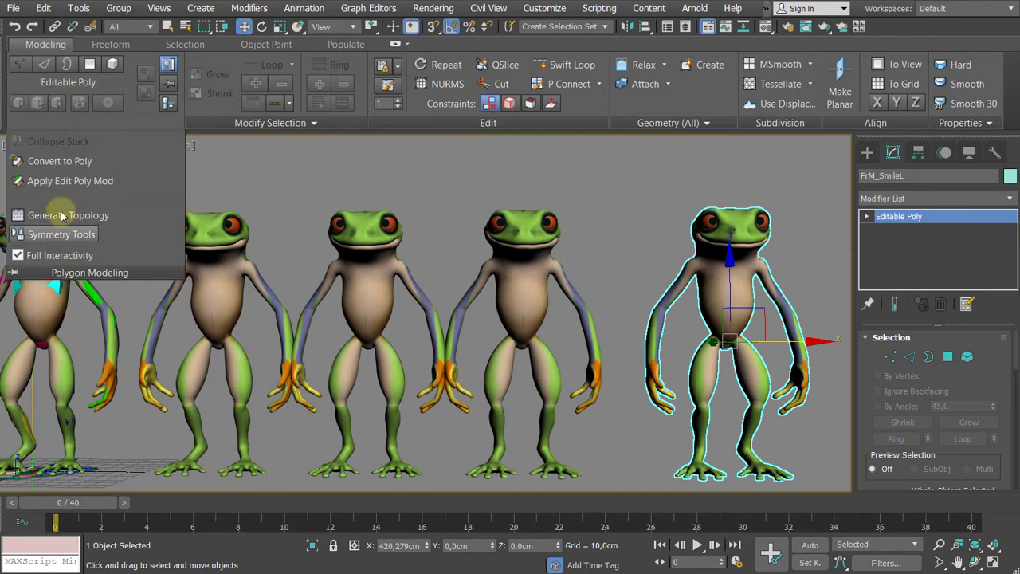
pyautogui.click(638, 206)
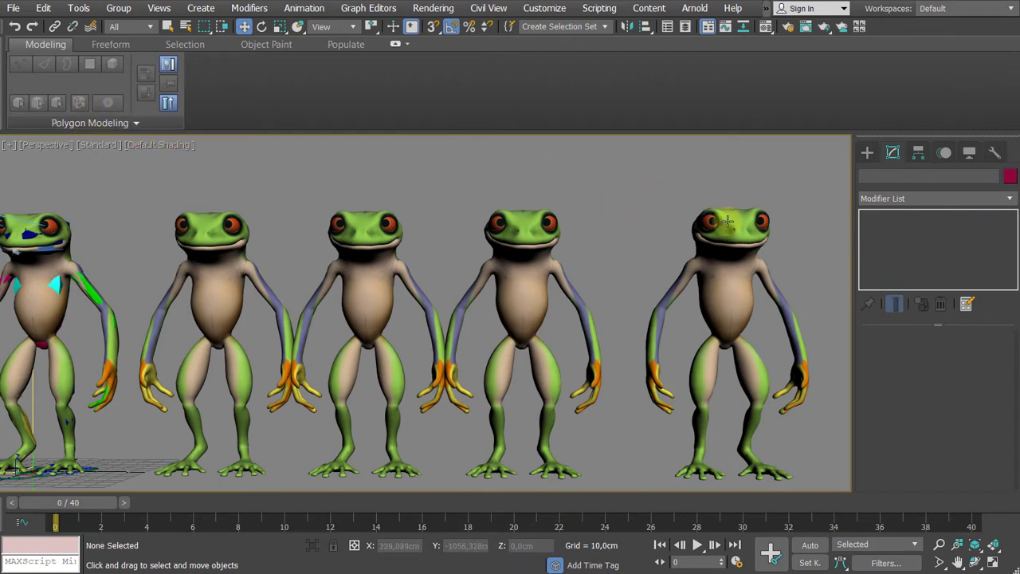
pyautogui.click(110, 124)
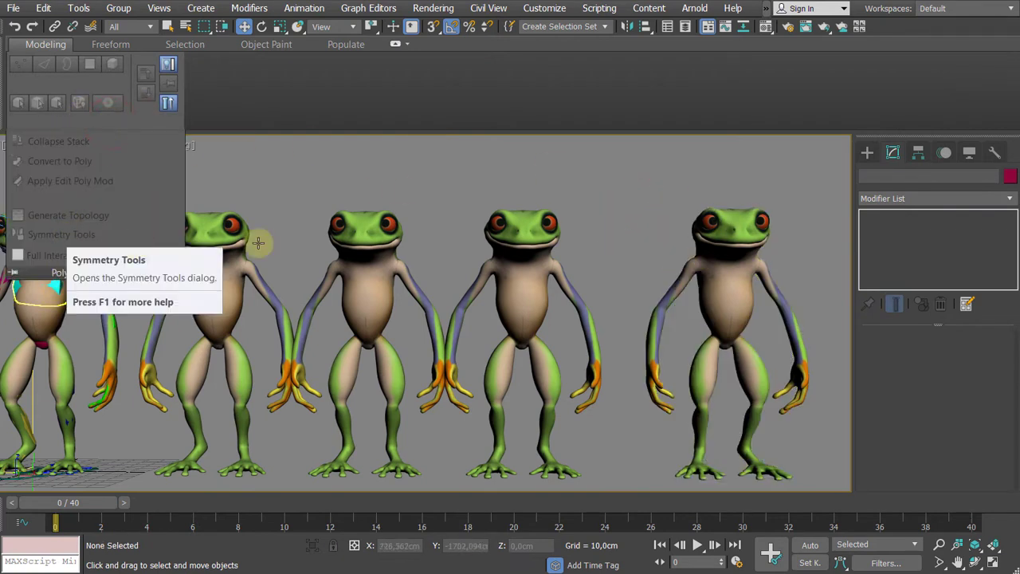
pyautogui.click(711, 285)
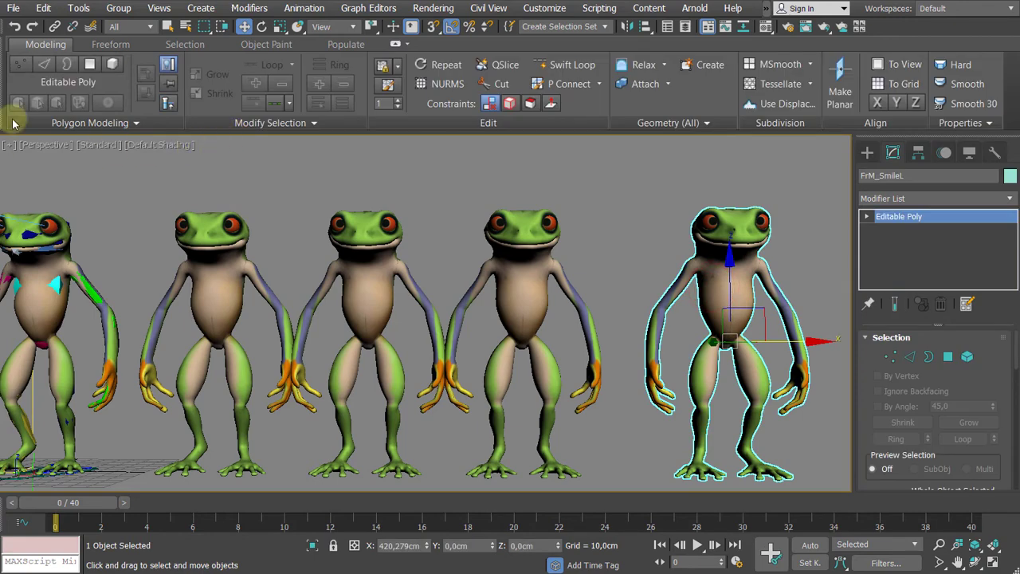
pyautogui.click(65, 124)
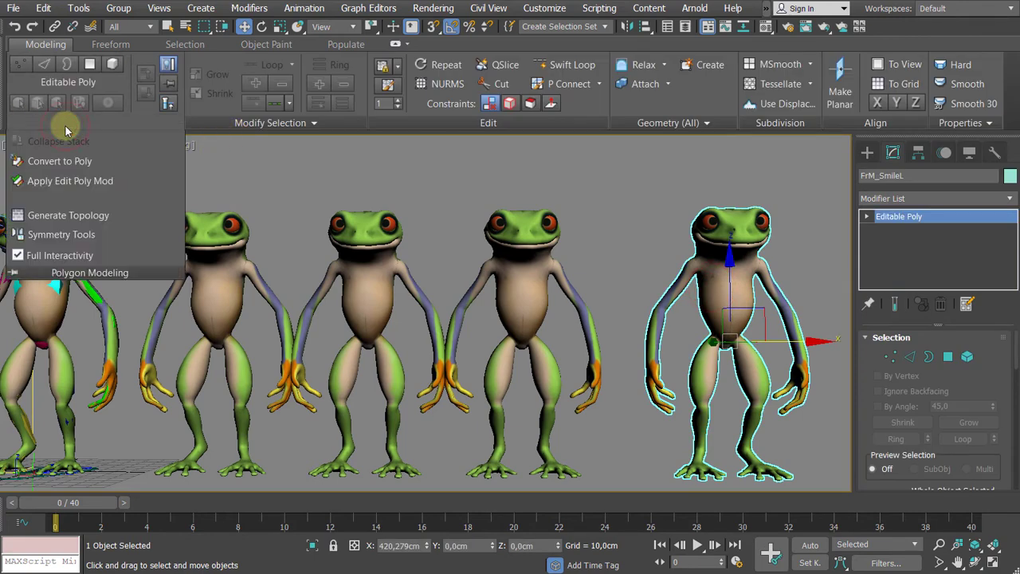
pyautogui.click(66, 235)
pyautogui.moveTo(80, 195); pyautogui.dragTo(346, 193)
pyautogui.moveTo(239, 179); pyautogui.dragTo(517, 189, button='middle')
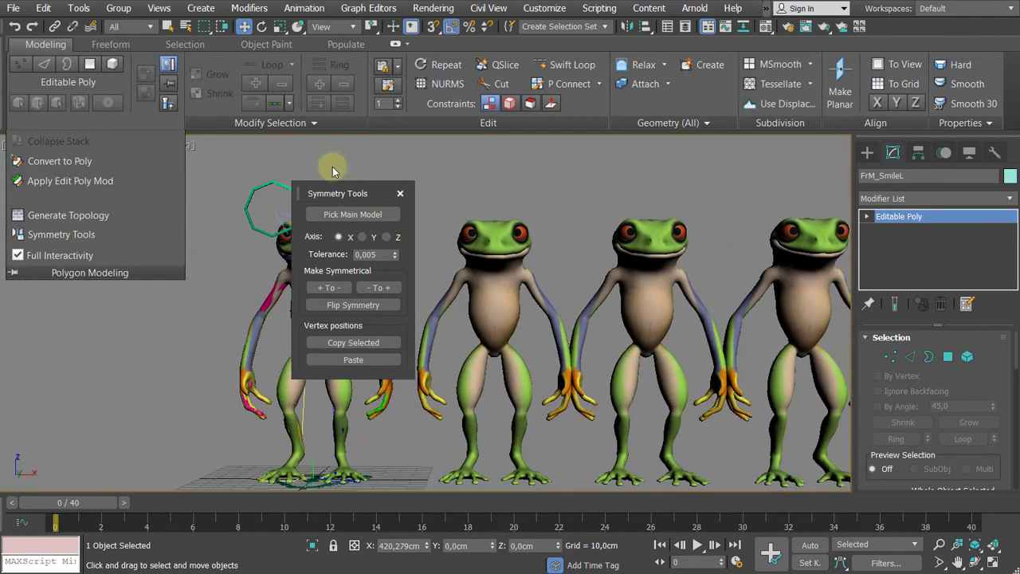
pyautogui.moveTo(169, 209); pyautogui.dragTo(61, 189, button='middle')
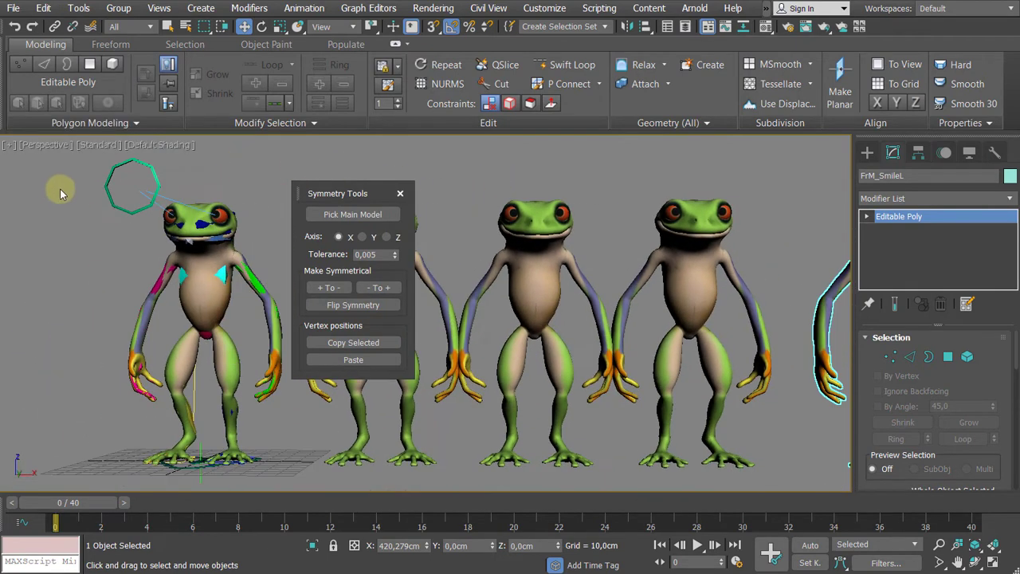
pyautogui.moveTo(447, 171); pyautogui.dragTo(237, 186, button='middle')
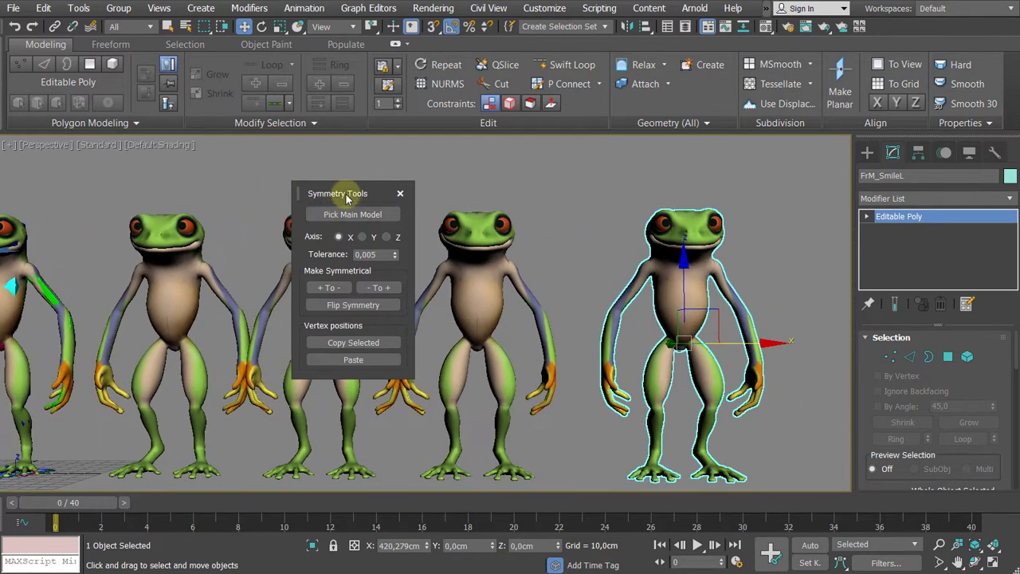
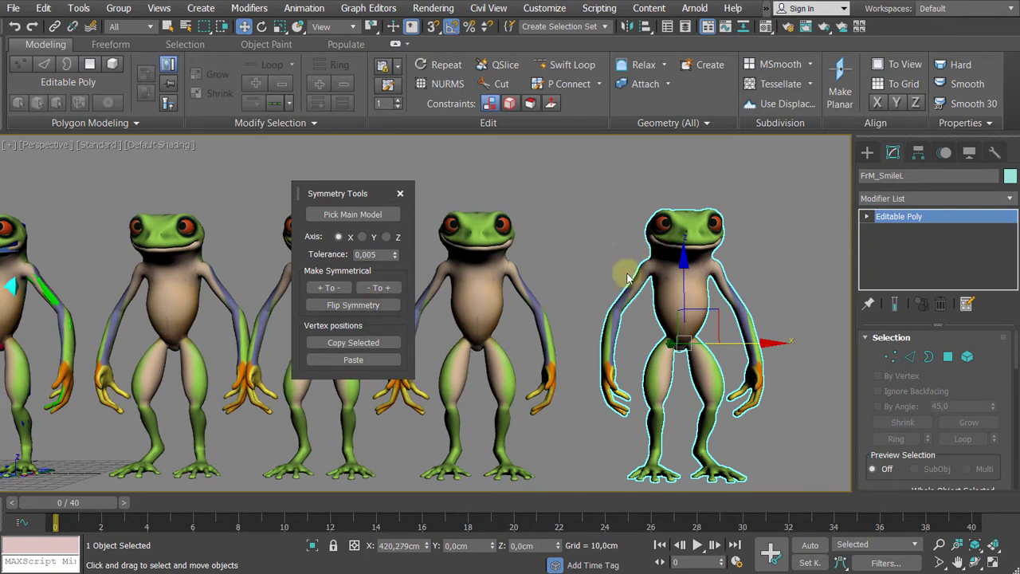
# - Pick the neutral FrM_BASE frog as the main model for the symmetry comparison
pyautogui.click(360, 221)
pyautogui.click(171, 239)
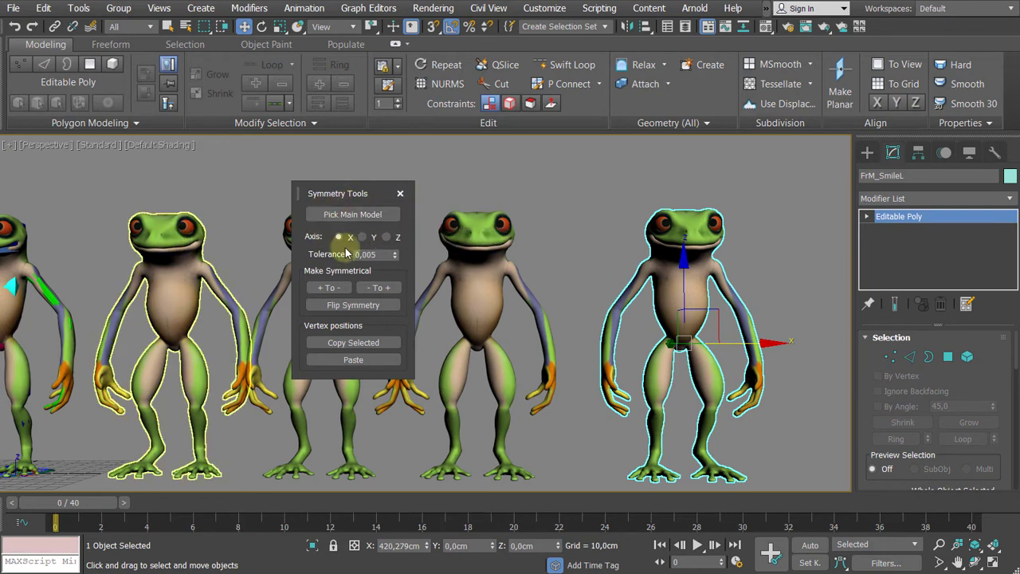
pyautogui.click(353, 216)
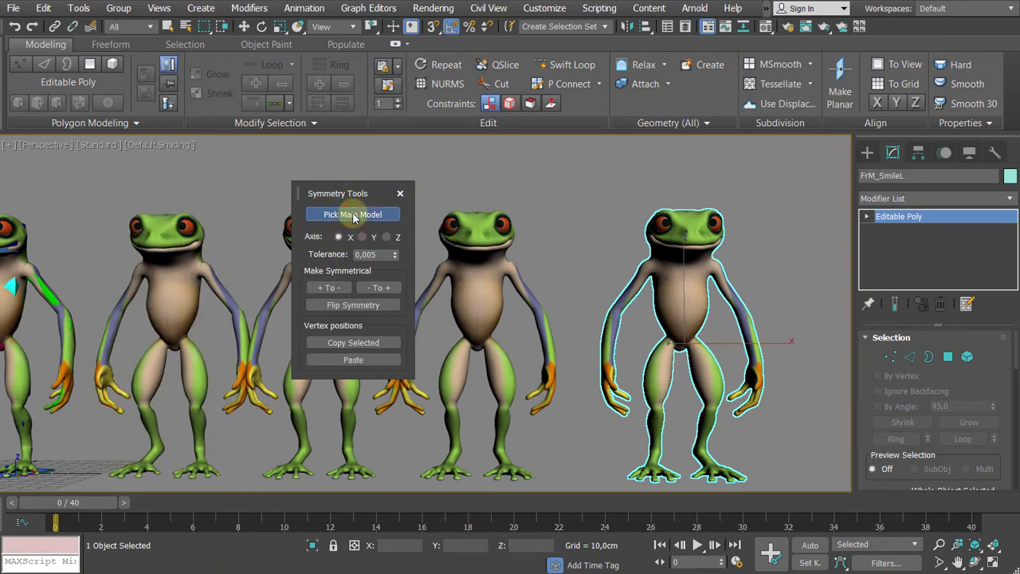
pyautogui.click(171, 217)
pyautogui.click(170, 217)
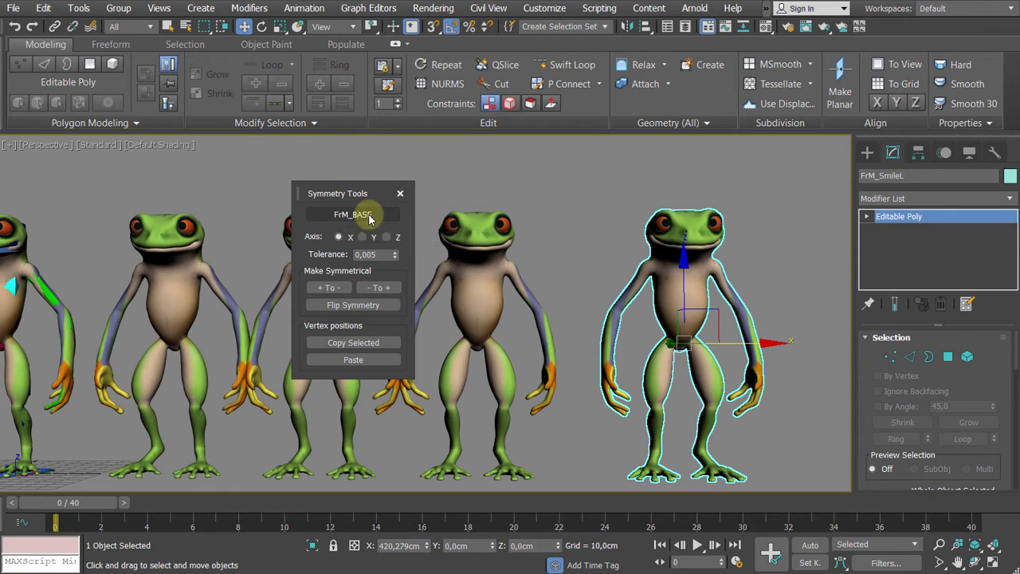
# - Flip the symmetry of FrM_SmileL along the X axis with a tolerance of 0,005
pyautogui.scroll(4, 587, 232)
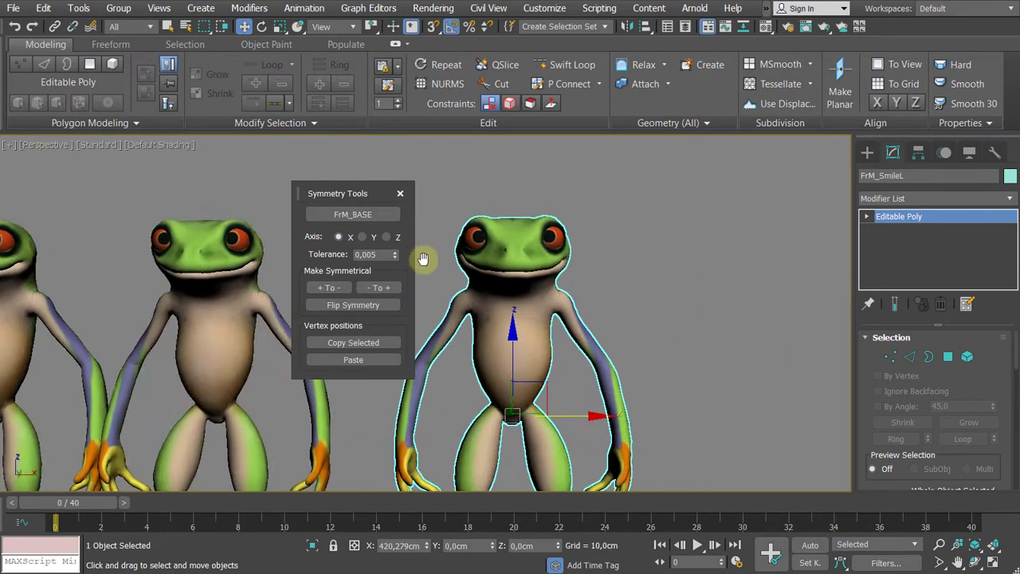
pyautogui.scroll(5, 450, 257)
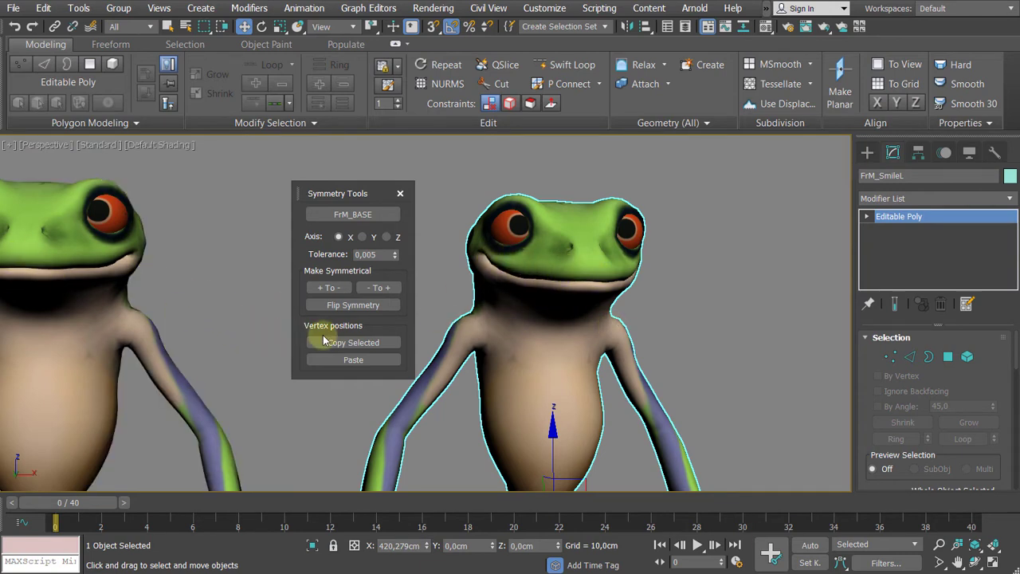
pyautogui.click(359, 305)
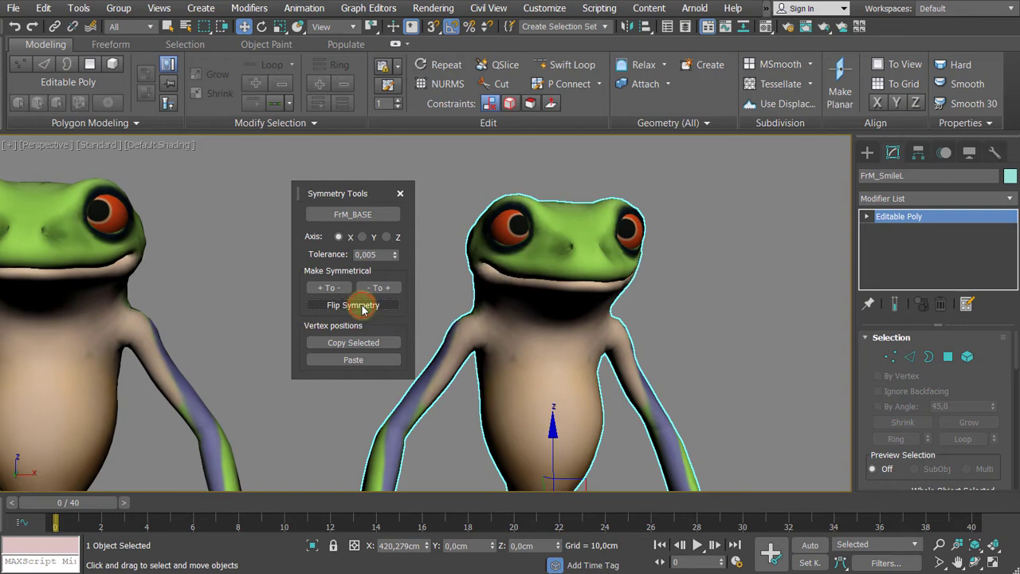
# - Examine the smiling mouth corner of the flipped FrM_SmileL frog up close in shaded and wireframe display
pyautogui.keyDown('alt'); pyautogui.moveTo(651, 283); pyautogui.dragTo(558, 271, button='middle'); pyautogui.keyUp('alt')
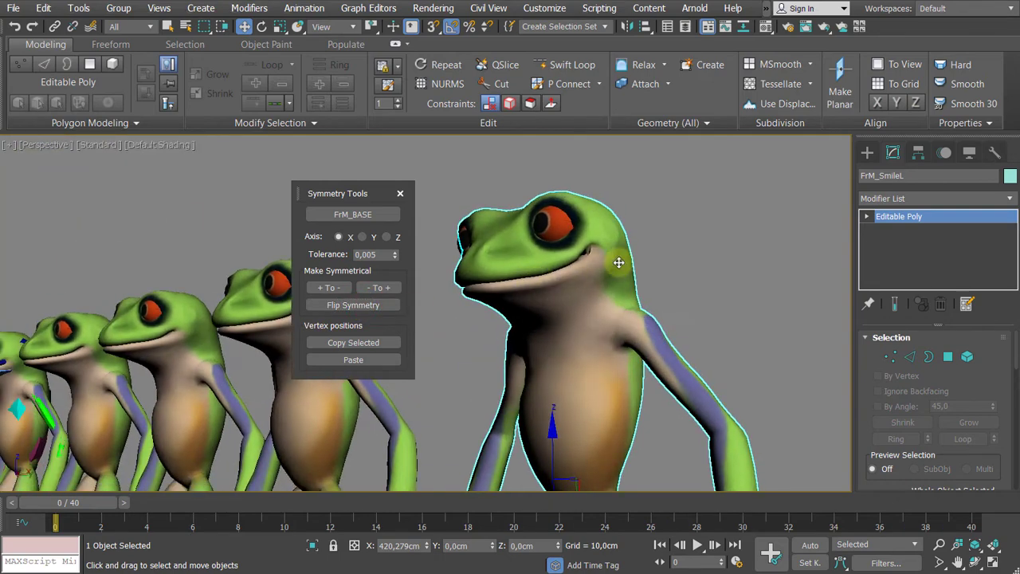
pyautogui.scroll(4, 610, 263)
pyautogui.scroll(3, 567, 267)
pyautogui.scroll(-3, 639, 303)
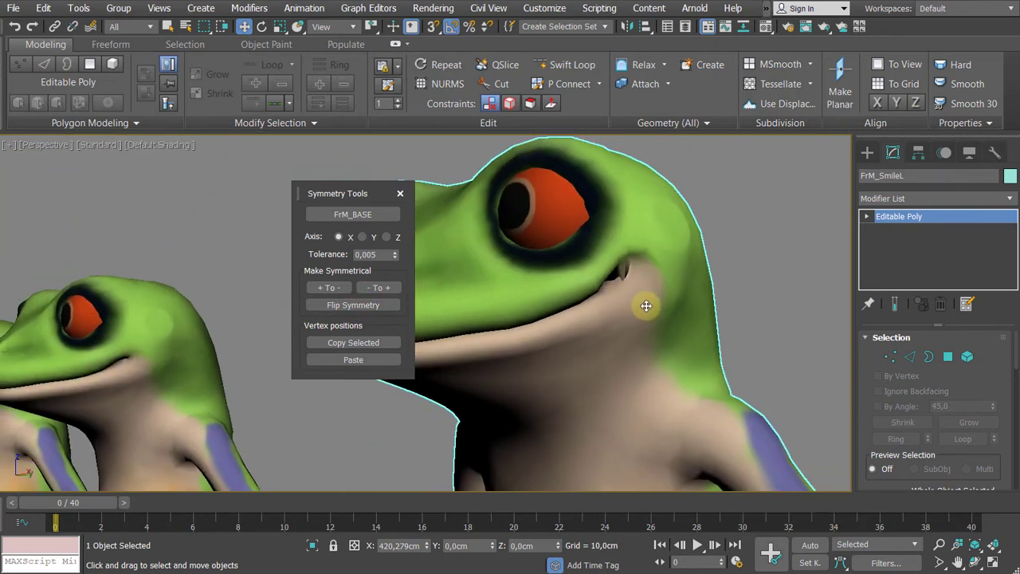
pyautogui.scroll(-2, 647, 306)
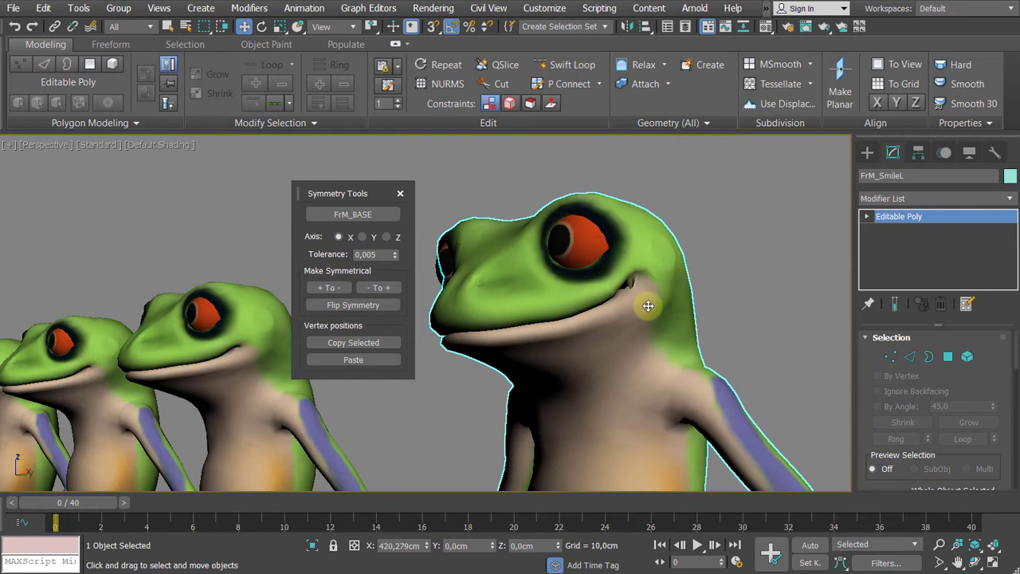
pyautogui.press('F3')
pyautogui.scroll(5, 648, 306)
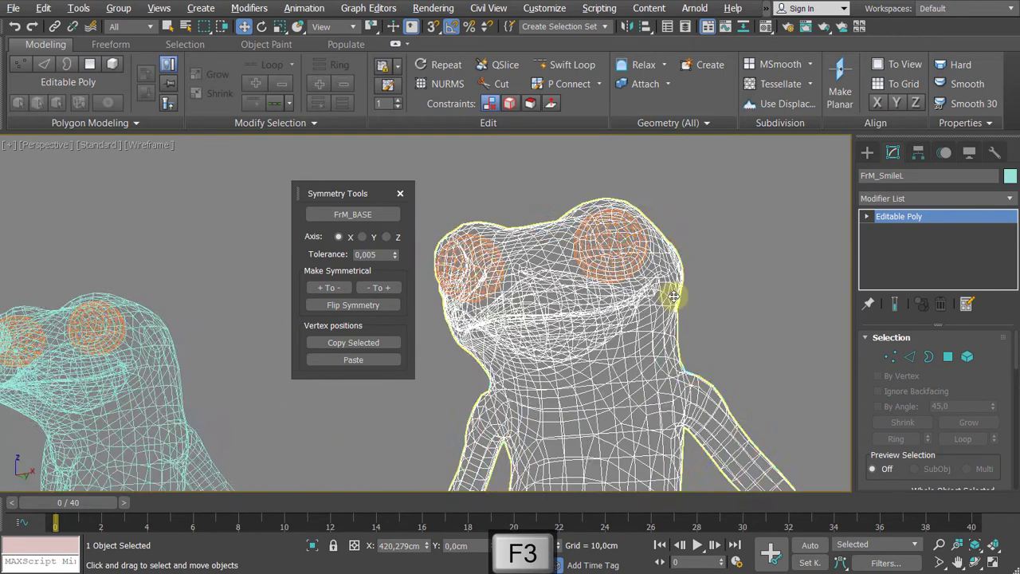
pyautogui.press('F3')
pyautogui.scroll(3, 649, 293)
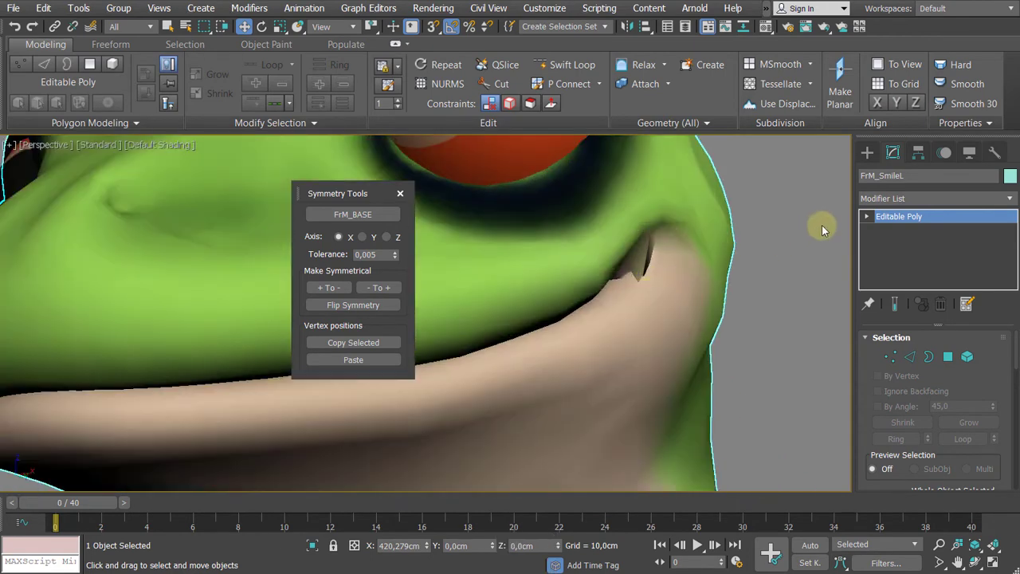
# - Enter vertex-level editing on FrM_SmileL and show edged faces over the shaded smiling mouth corner
pyautogui.click(866, 216)
pyautogui.click(894, 229)
pyautogui.press('F3')
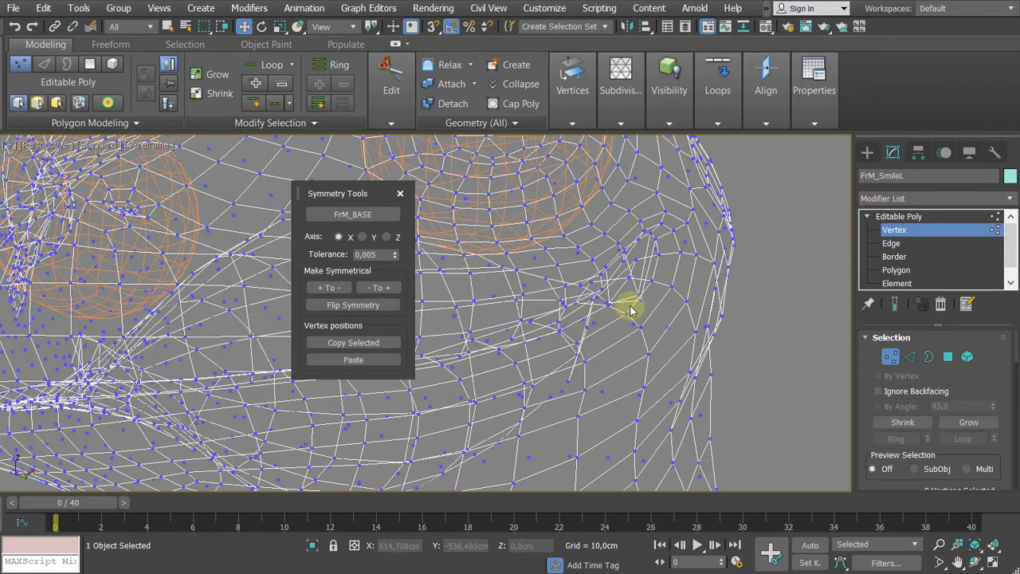
pyautogui.press('F3')
pyautogui.scroll(5, 637, 300)
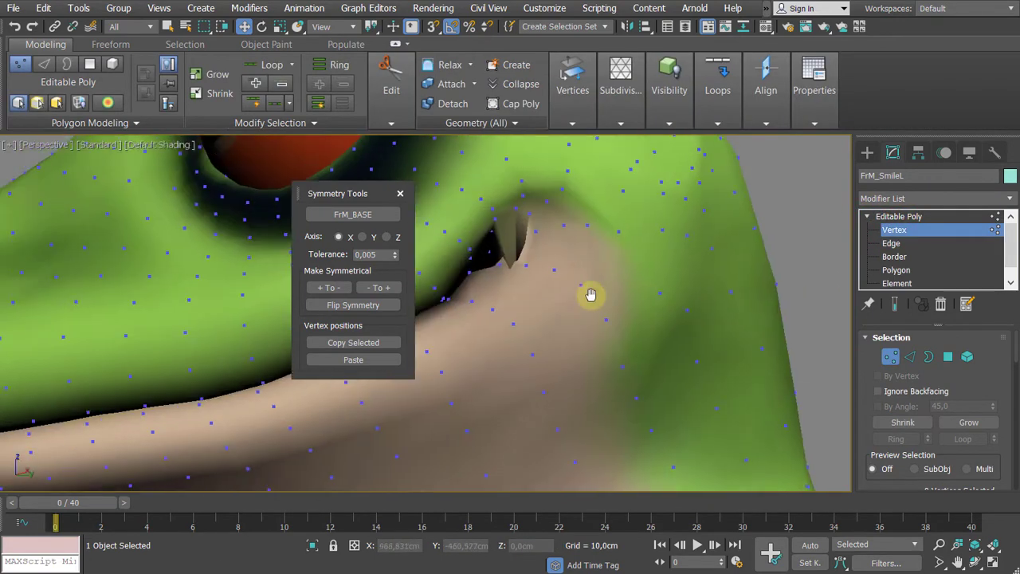
pyautogui.press('F4')
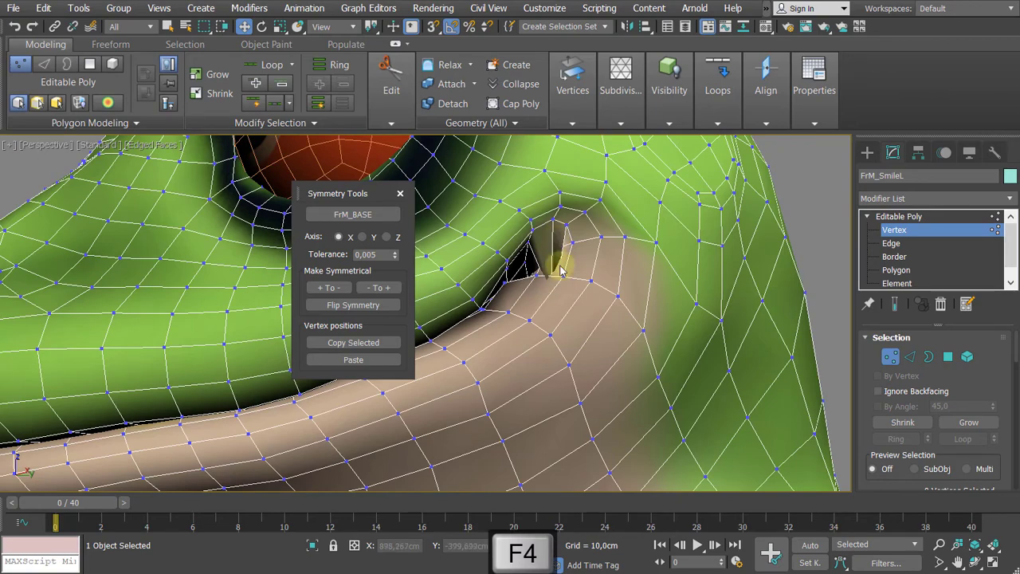
# - Lower the two stray inner vertices at the non-smiling mouth corner straight down to a Z of about 140,12 cm
pyautogui.scroll(-4, 550, 239)
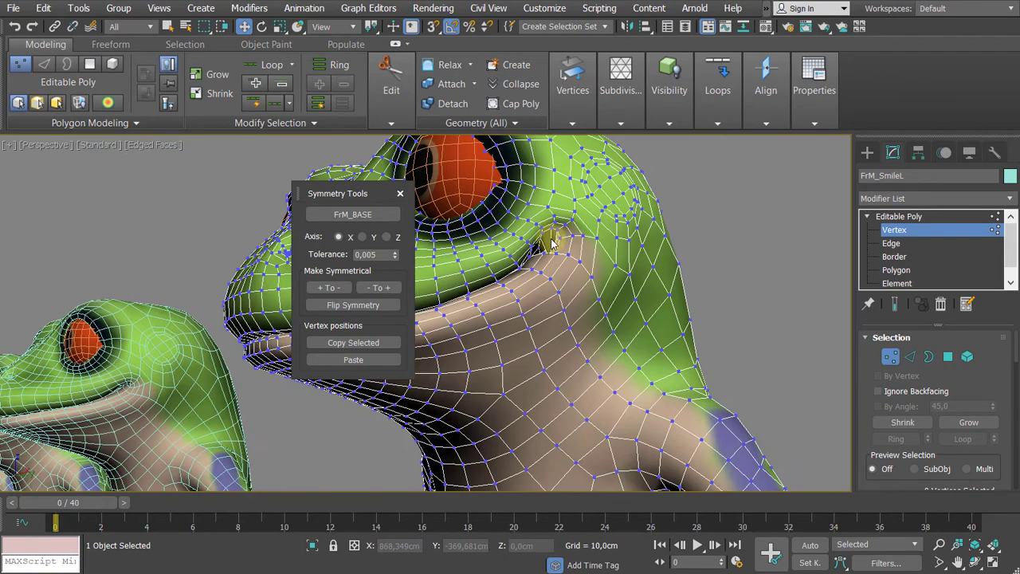
pyautogui.scroll(8, 540, 244)
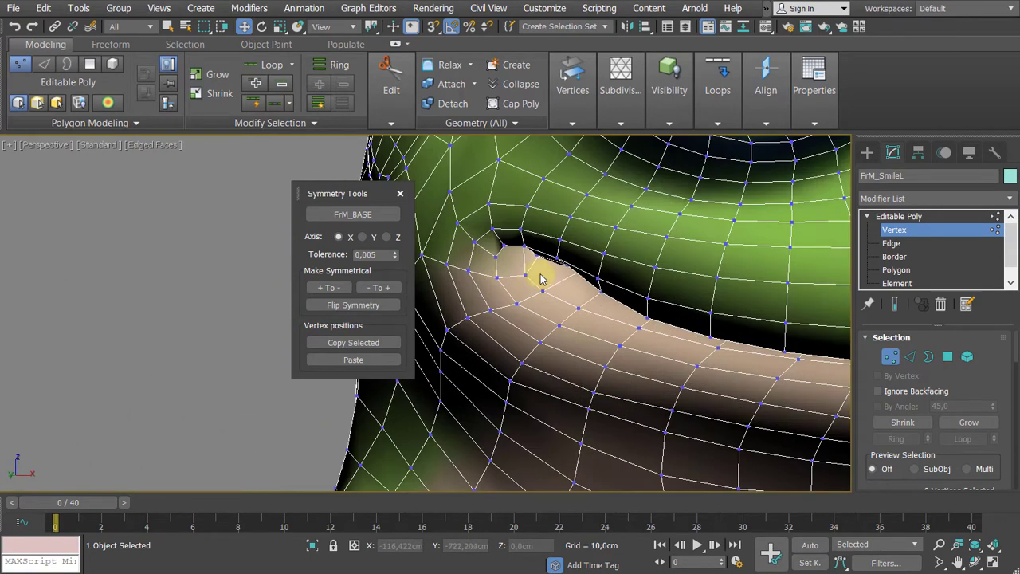
pyautogui.press('F3')
pyautogui.scroll(-6, 504, 302)
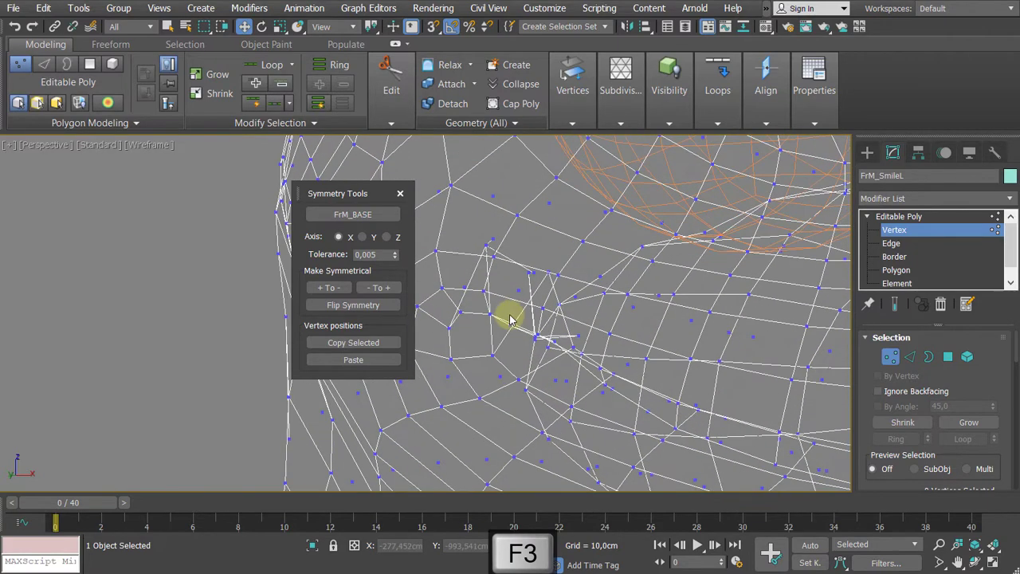
pyautogui.scroll(3, 498, 285)
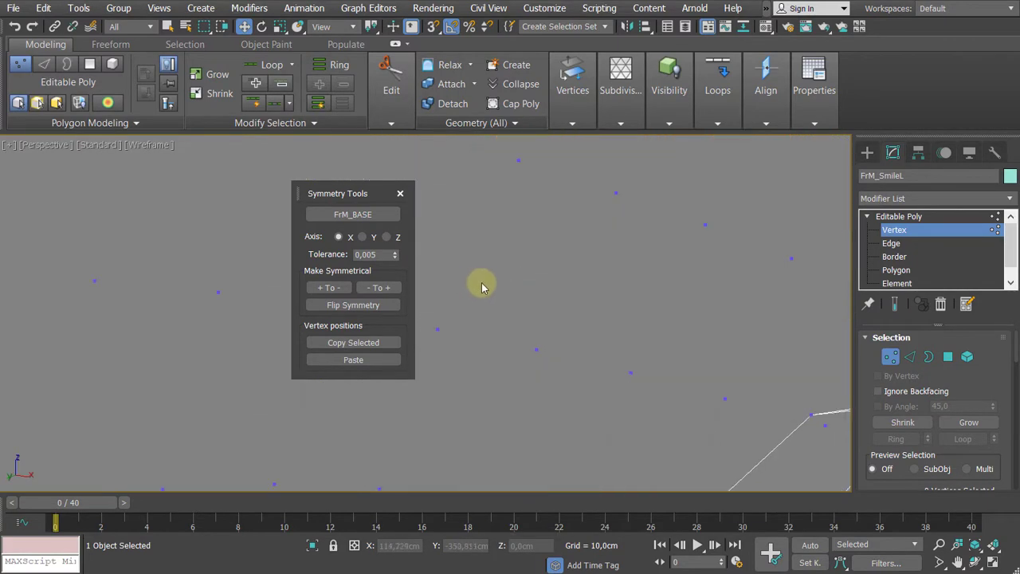
pyautogui.scroll(-3, 483, 287)
pyautogui.moveTo(437, 290); pyautogui.dragTo(470, 277, button='middle')
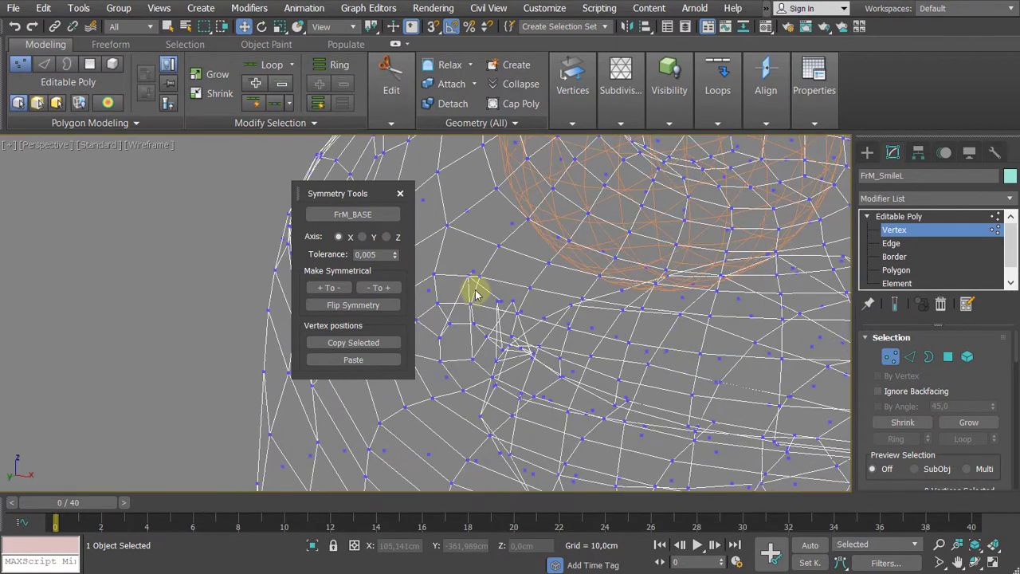
pyautogui.click(468, 272)
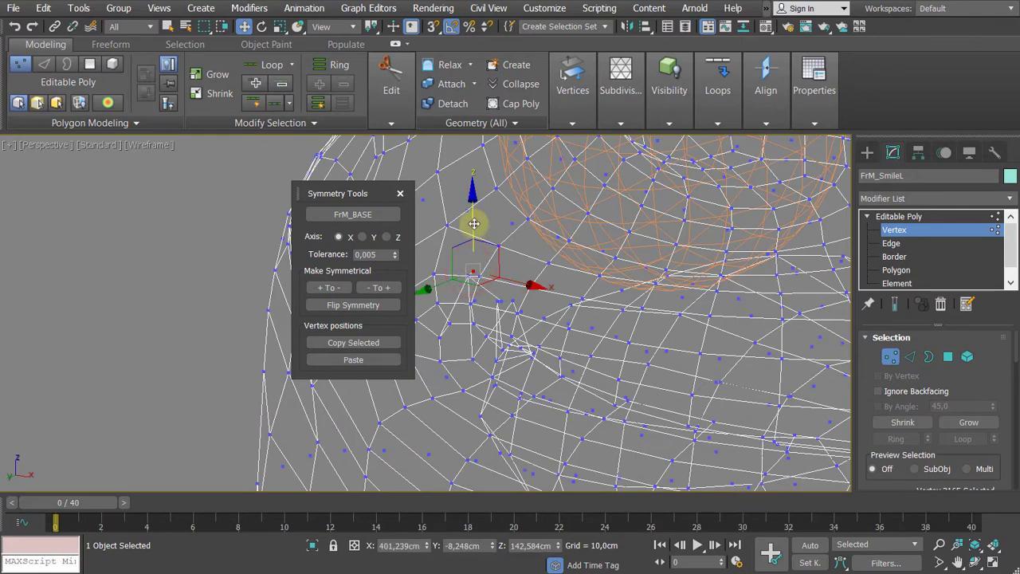
pyautogui.keyDown('ctrl'); pyautogui.click(469, 277); pyautogui.keyUp('ctrl')
pyautogui.moveTo(469, 226); pyautogui.dragTo(457, 285)
pyautogui.press('F3')
pyautogui.scroll(3, 457, 306)
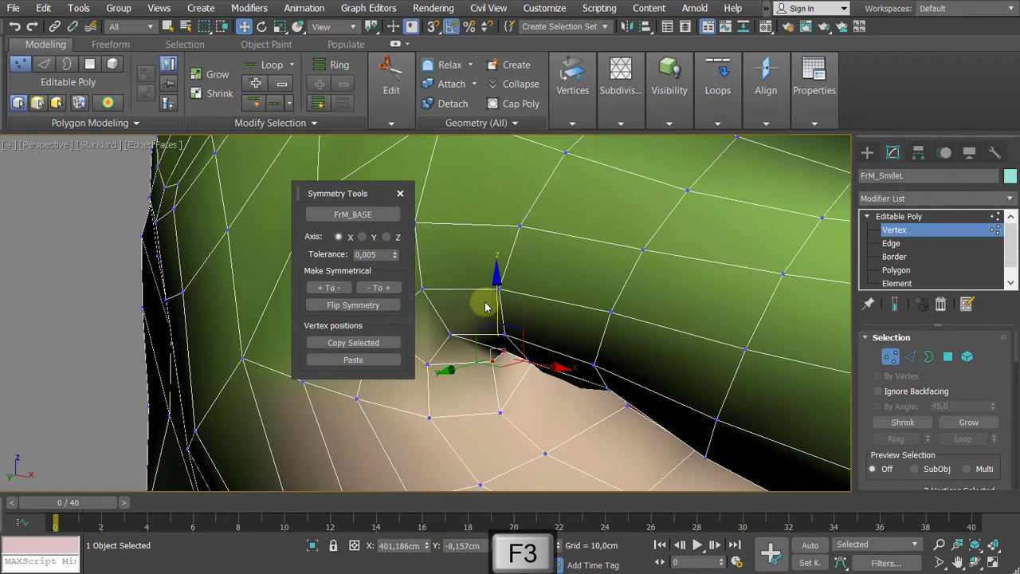
# - Lower the adjacent pair of raised corner vertices to about Z 139,83 cm and shift them outward to about X 402,37 cm
pyautogui.press('F3')
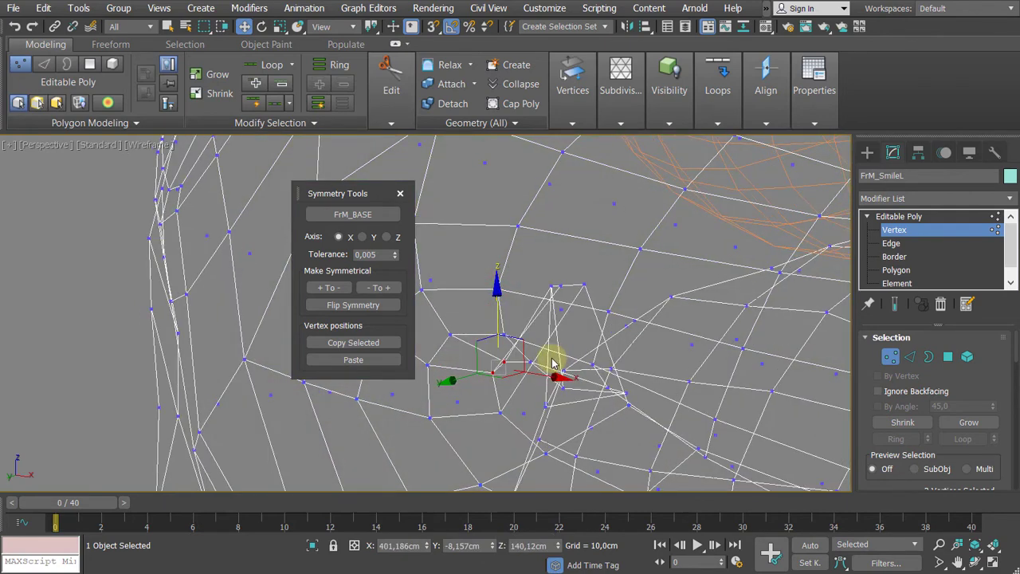
pyautogui.click(553, 288)
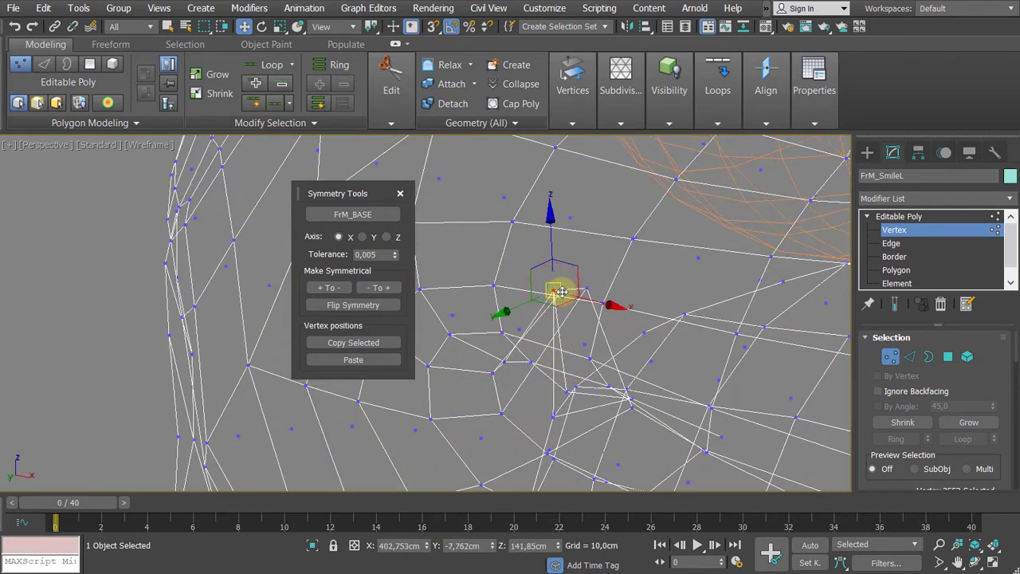
pyautogui.keyDown('ctrl'); pyautogui.click(562, 292); pyautogui.keyUp('ctrl')
pyautogui.moveTo(554, 236); pyautogui.dragTo(530, 345)
pyautogui.press('F3')
pyautogui.keyDown('alt'); pyautogui.moveTo(548, 389); pyautogui.dragTo(612, 404, button='middle'); pyautogui.keyUp('alt')
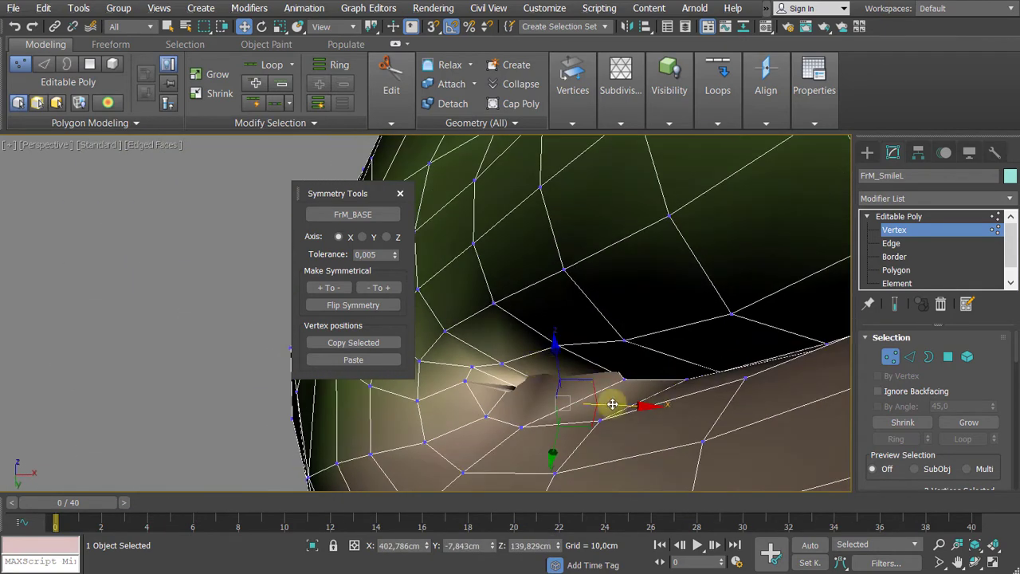
pyautogui.moveTo(621, 405); pyautogui.dragTo(596, 401)
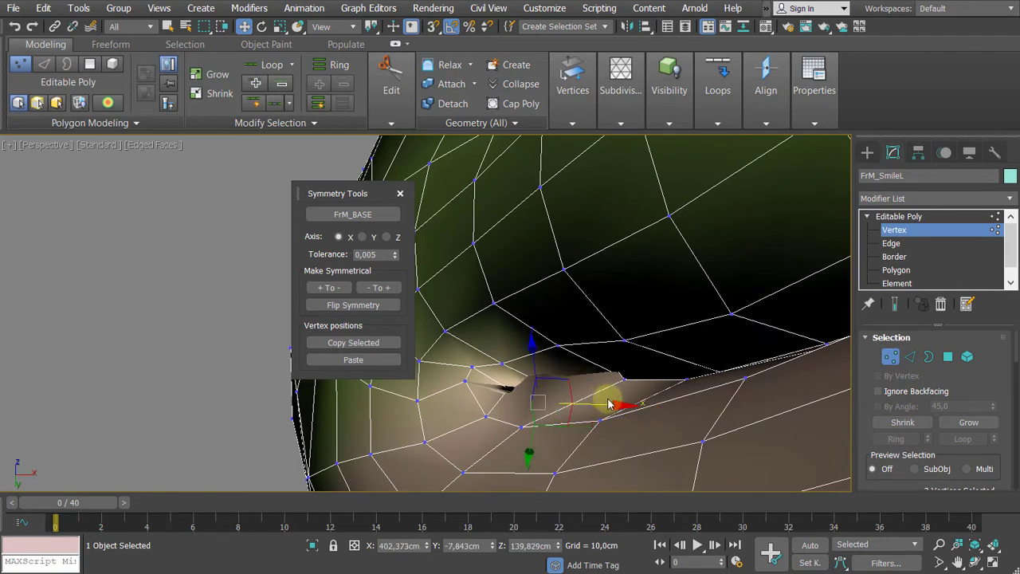
# - Lower the single vertex still sticking up behind the upper lip at the non-smiling mouth corner
pyautogui.press('F3')
pyautogui.keyDown('alt'); pyautogui.moveTo(585, 342); pyautogui.dragTo(570, 297, button='middle'); pyautogui.keyUp('alt')
pyautogui.click(574, 289)
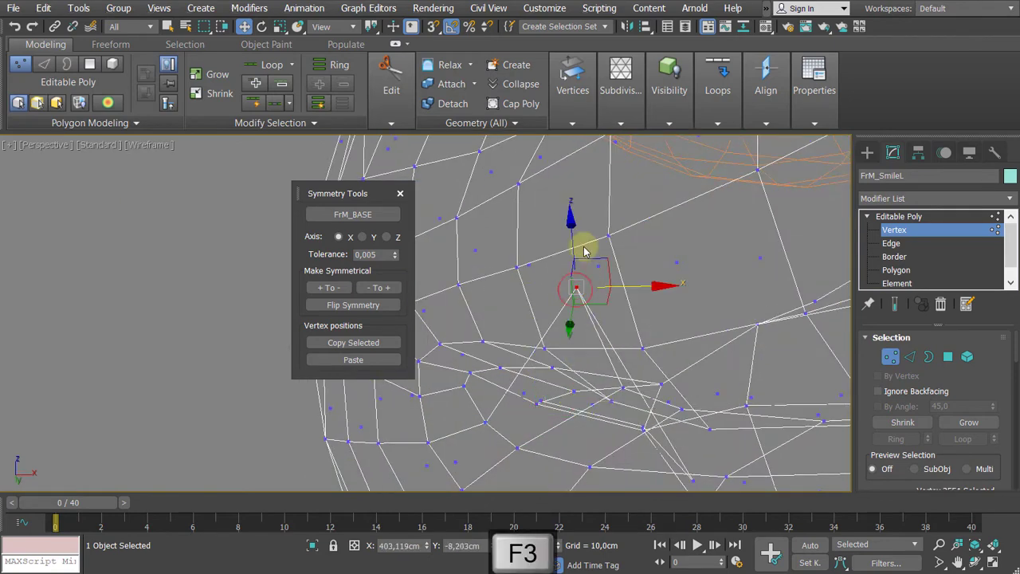
pyautogui.press('F3')
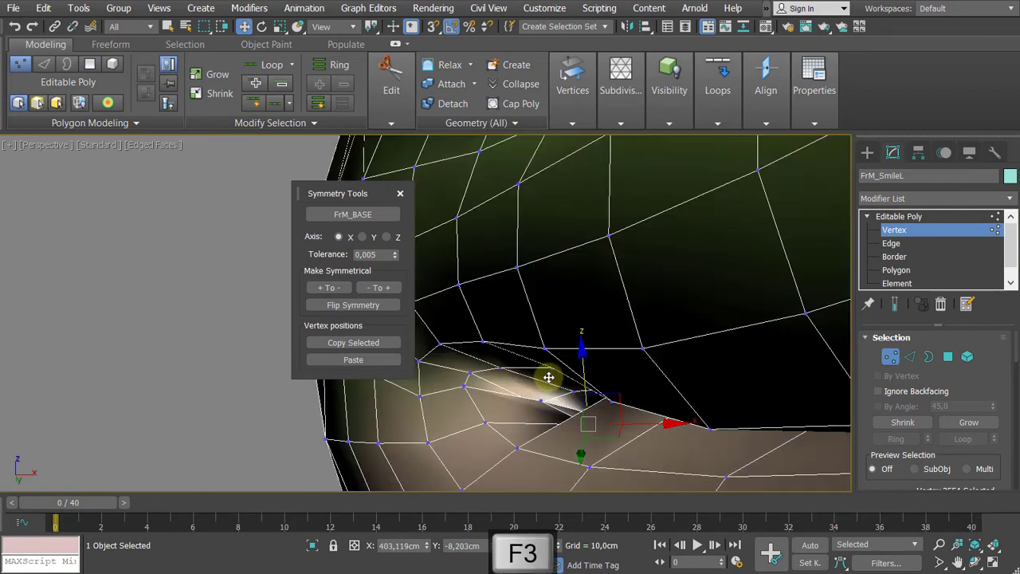
# - Move the neighbouring inner-lip vertex down to about Z 139,34 cm and nudge it slightly outward along X
pyautogui.keyDown('alt'); pyautogui.moveTo(547, 371); pyautogui.dragTo(603, 387, button='middle'); pyautogui.keyUp('alt')
pyautogui.press('F3')
pyautogui.click(601, 388)
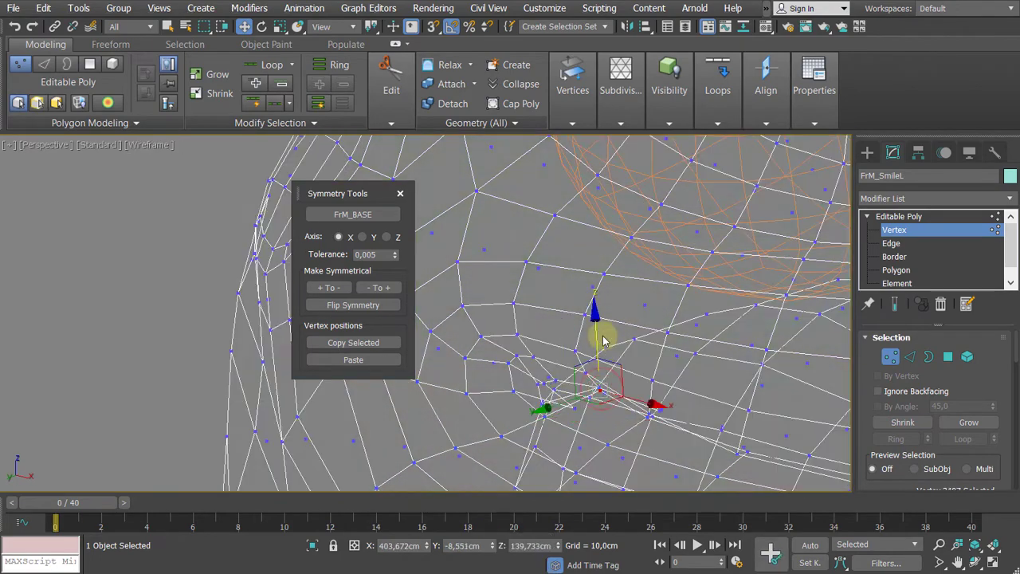
pyautogui.moveTo(598, 340); pyautogui.dragTo(597, 371)
pyautogui.press('F3')
pyautogui.moveTo(654, 394); pyautogui.dragTo(594, 336, button='middle')
pyautogui.scroll(5, 594, 336)
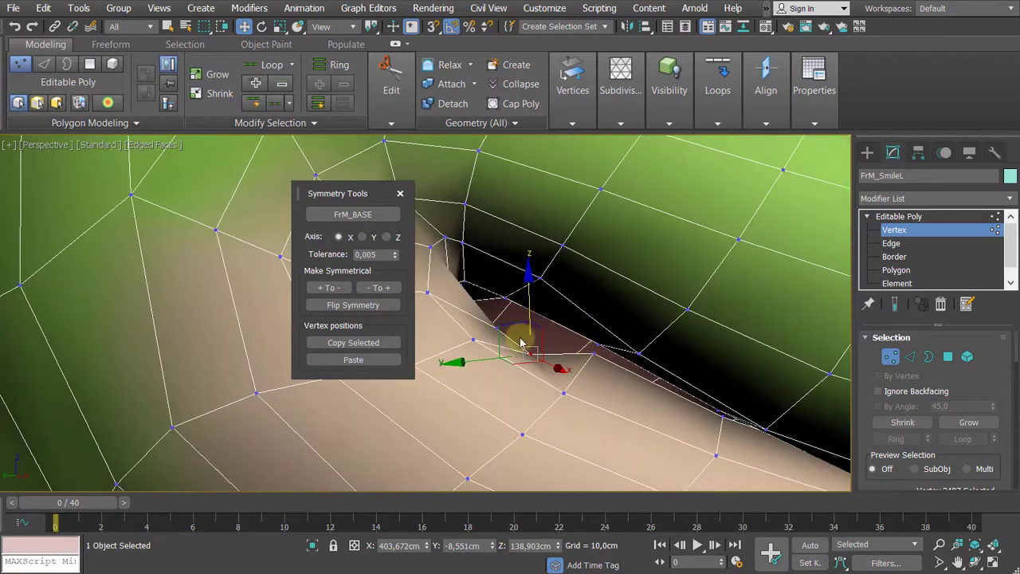
pyautogui.moveTo(524, 317); pyautogui.dragTo(533, 289)
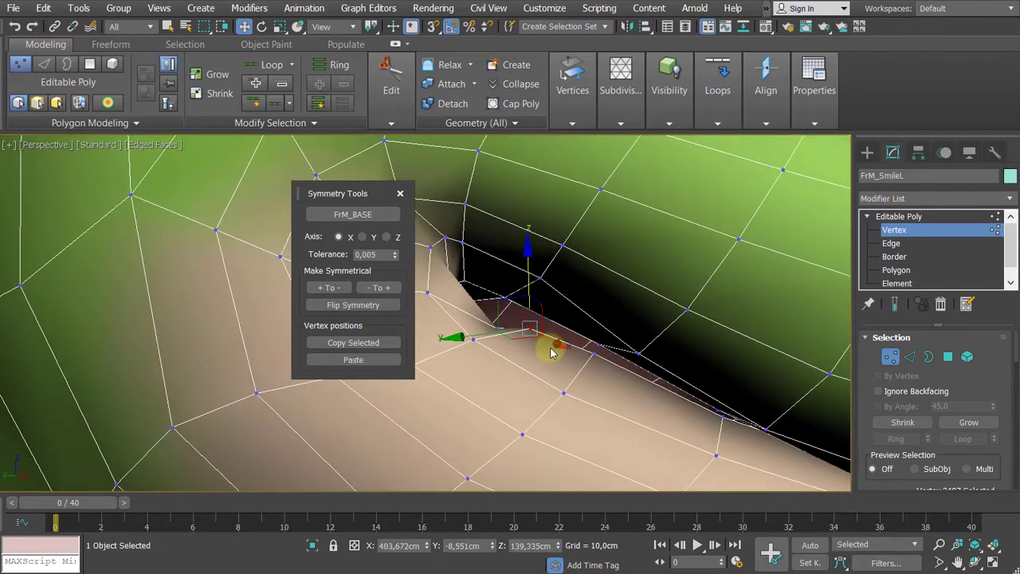
pyautogui.moveTo(555, 341); pyautogui.dragTo(494, 348)
# - Raise the next lip vertex toward the non-smiling mouth corner to about Z 139,57 cm
pyautogui.click(496, 329)
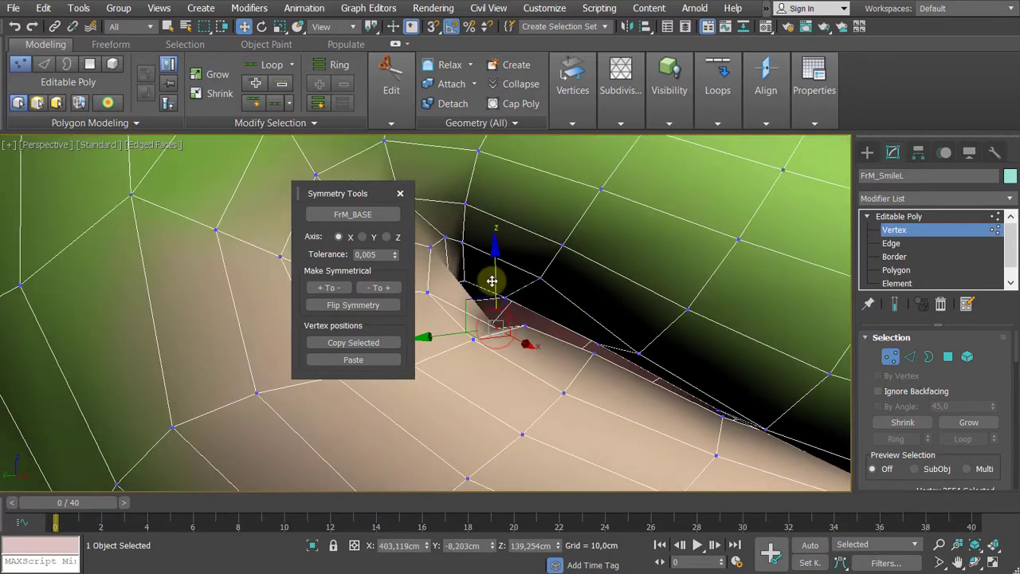
pyautogui.keyDown('alt'); pyautogui.moveTo(497, 244); pyautogui.dragTo(461, 276, button='middle'); pyautogui.keyUp('alt')
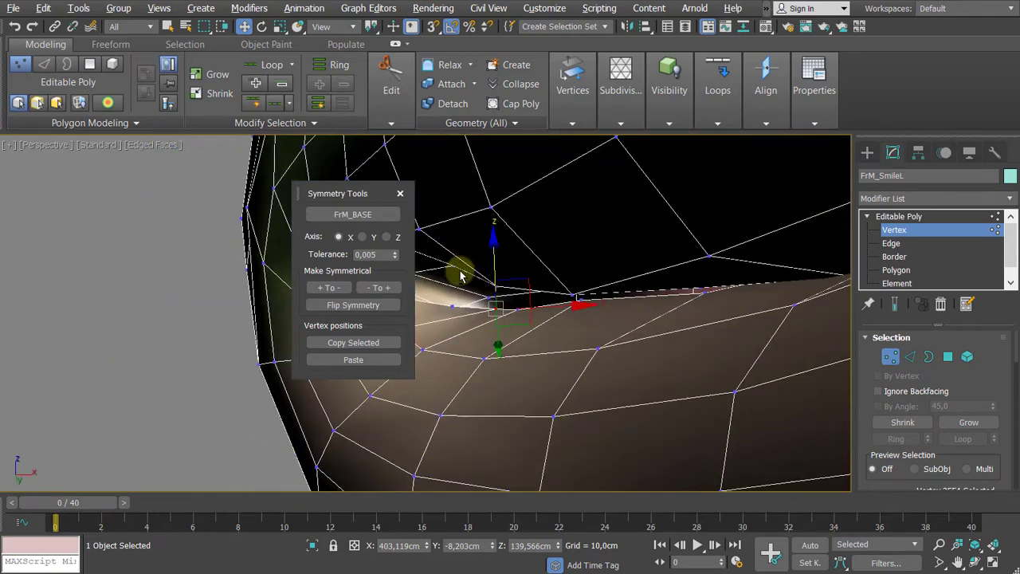
pyautogui.keyDown('alt'); pyautogui.moveTo(470, 315); pyautogui.dragTo(478, 303, button='middle'); pyautogui.keyUp('alt')
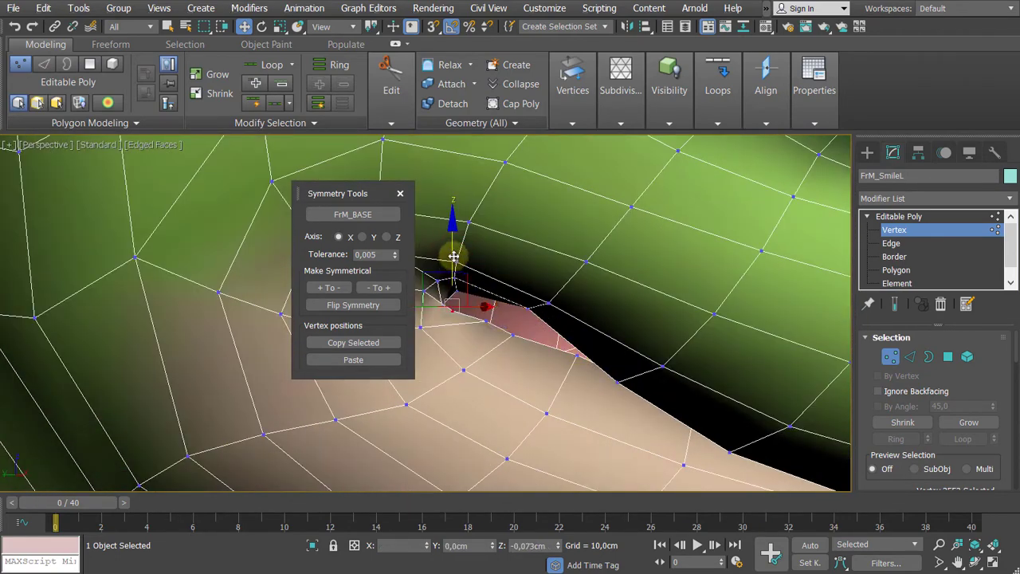
# - Adjust the innermost vertices of the non-smiling mouth corner to close the lips, placing one at about Z 140,1 cm
pyautogui.press('F3')
pyautogui.moveTo(453, 312)
pyautogui.keyDown('alt'); pyautogui.mouseDown(button='middle')
pyautogui.moveTo(439, 311)
pyautogui.moveTo(433, 296)
pyautogui.moveTo(446, 312)
pyautogui.mouseUp(button='middle'); pyautogui.keyUp('alt')
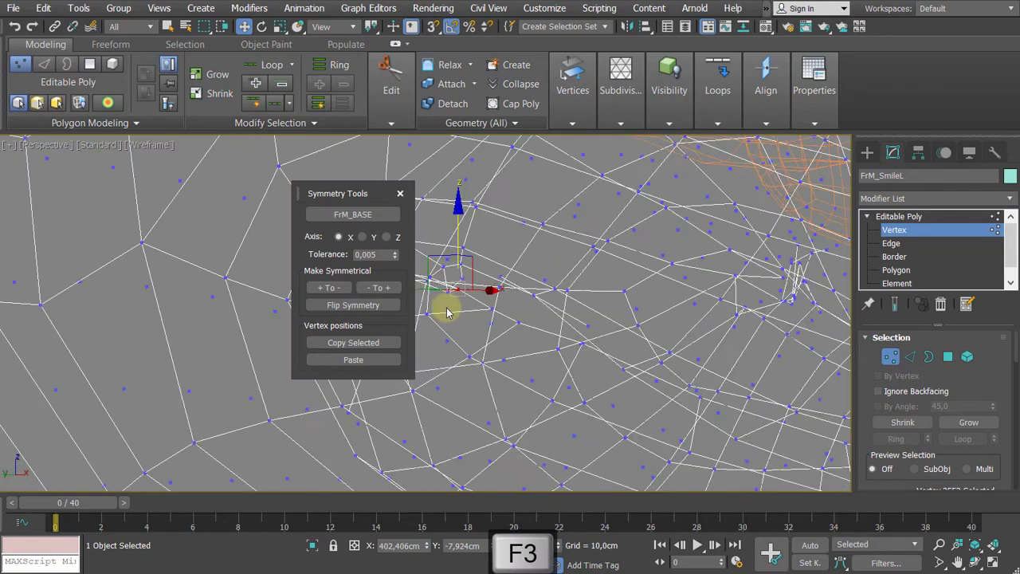
pyautogui.click(448, 291)
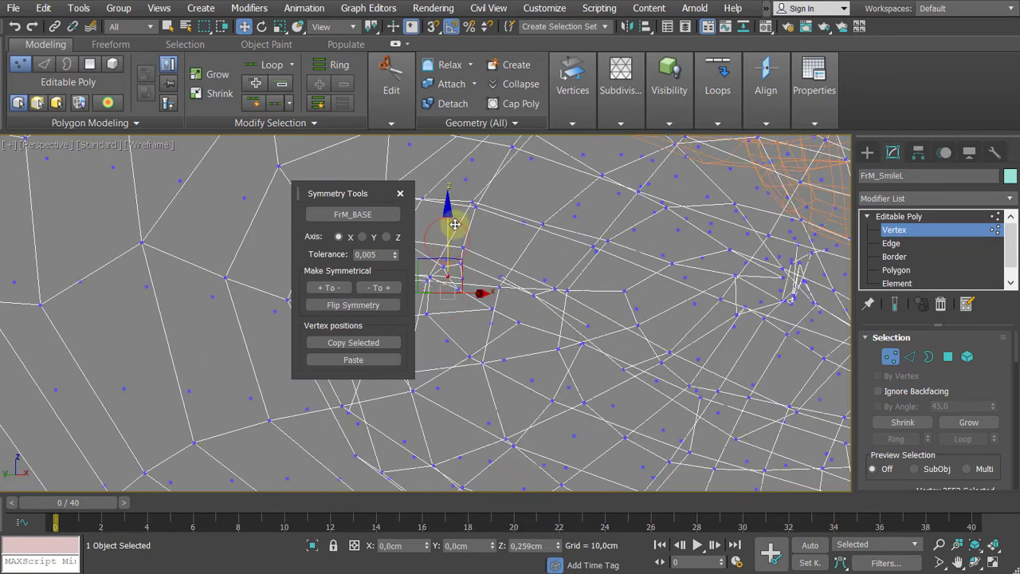
pyautogui.press('F3')
pyautogui.keyDown('alt'); pyautogui.moveTo(454, 224); pyautogui.dragTo(470, 278, button='middle'); pyautogui.keyUp('alt')
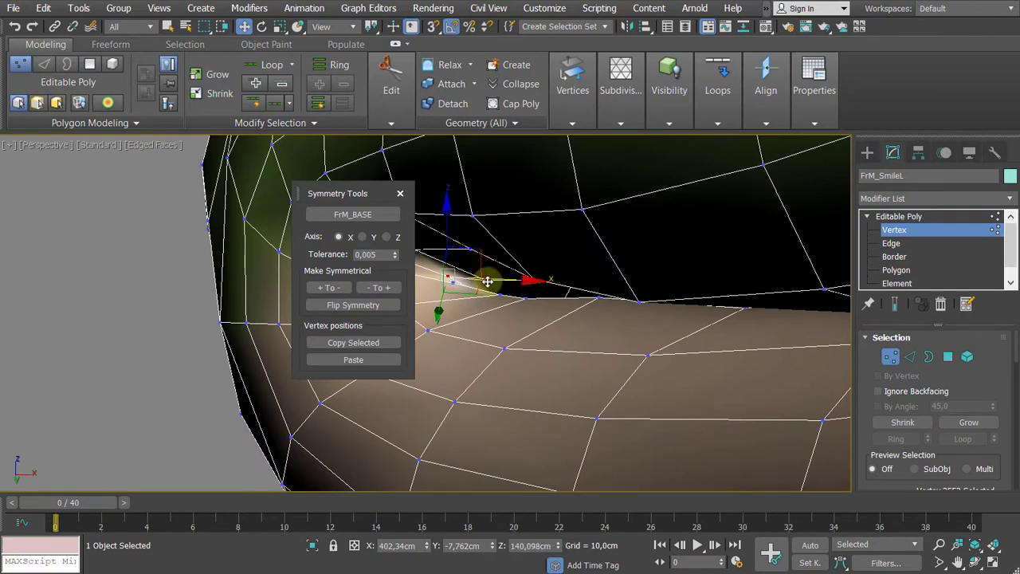
pyautogui.keyDown('alt'); pyautogui.moveTo(485, 230); pyautogui.dragTo(539, 277, button='middle'); pyautogui.keyUp('alt')
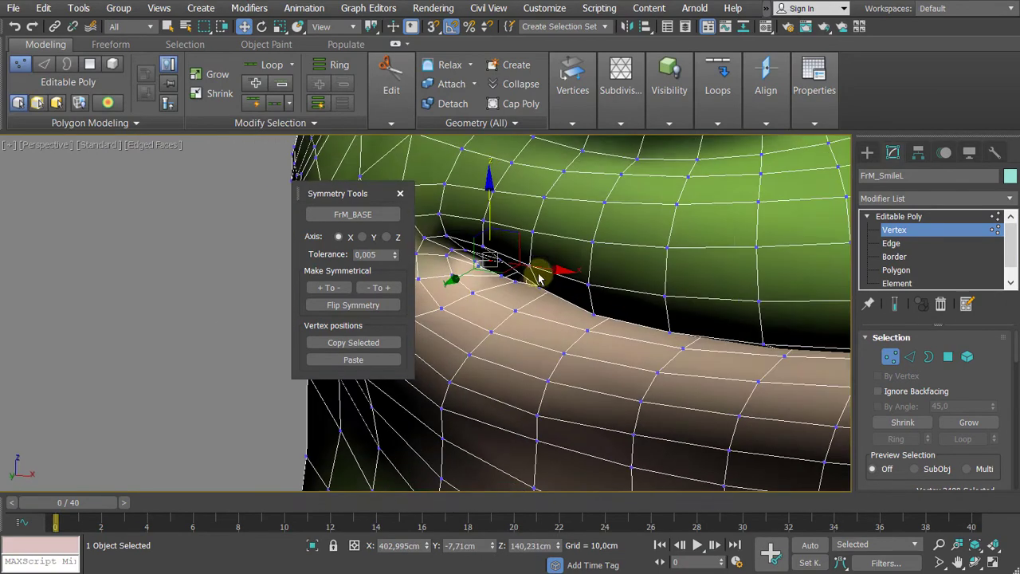
pyautogui.scroll(-2, 558, 284)
pyautogui.press('F3')
pyautogui.press('F3')
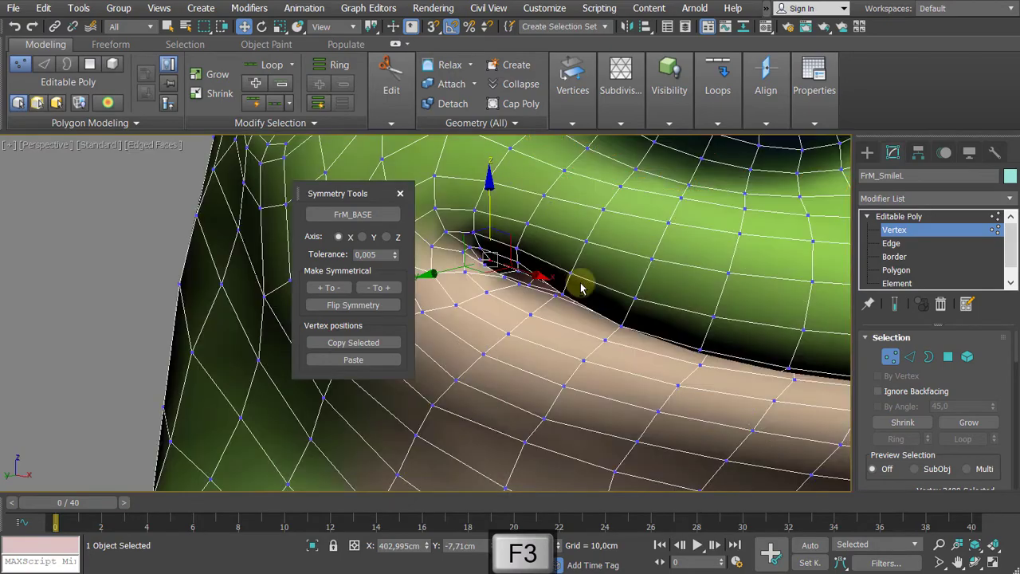
# - Raise the stray inner vertices at the smiling mouth corner of FrM_SmileL, placing the second one at about Z 142,81 cm
pyautogui.scroll(-3, 650, 308)
pyautogui.moveTo(650, 308)
pyautogui.keyDown('alt'); pyautogui.mouseDown(button='middle')
pyautogui.moveTo(547, 303)
pyautogui.moveTo(587, 314)
pyautogui.moveTo(592, 483)
pyautogui.moveTo(711, 429)
pyautogui.moveTo(673, 379)
pyautogui.mouseUp(button='middle'); pyautogui.keyUp('alt')
pyautogui.press('F3')
pyautogui.scroll(3, 767, 353)
pyautogui.scroll(-3, 700, 348)
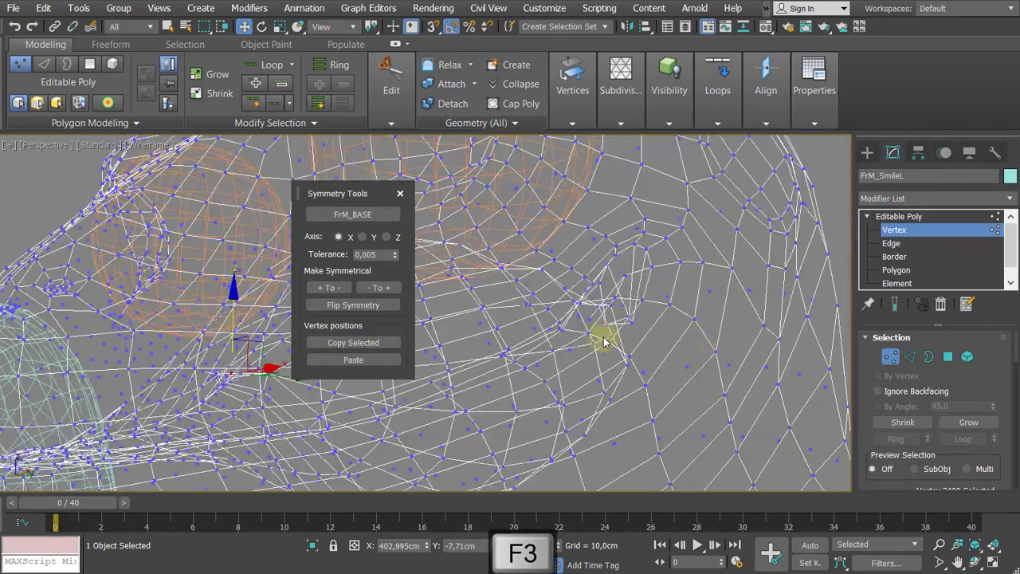
pyautogui.click(631, 322)
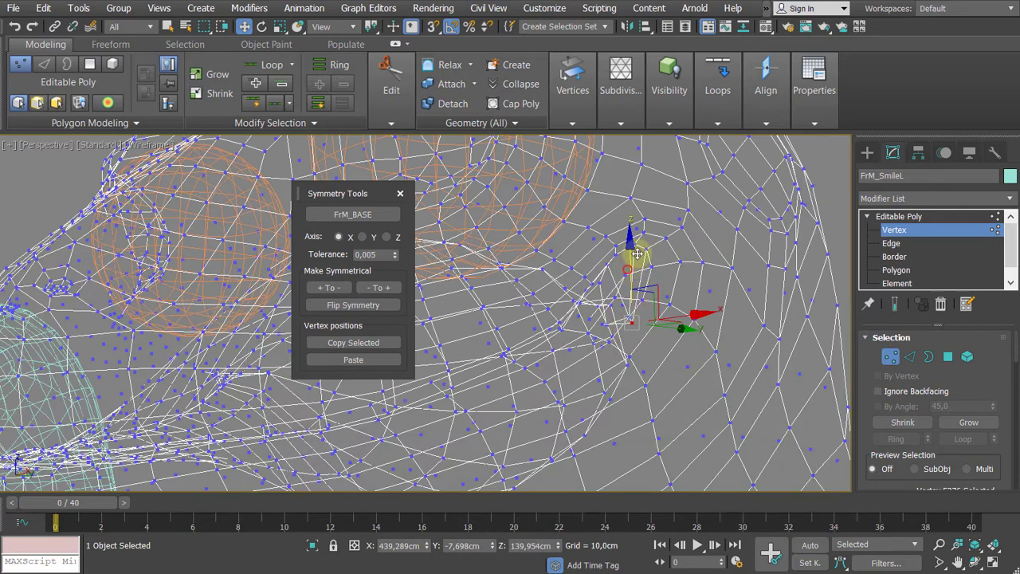
pyautogui.press('F3')
pyautogui.scroll(2, 605, 319)
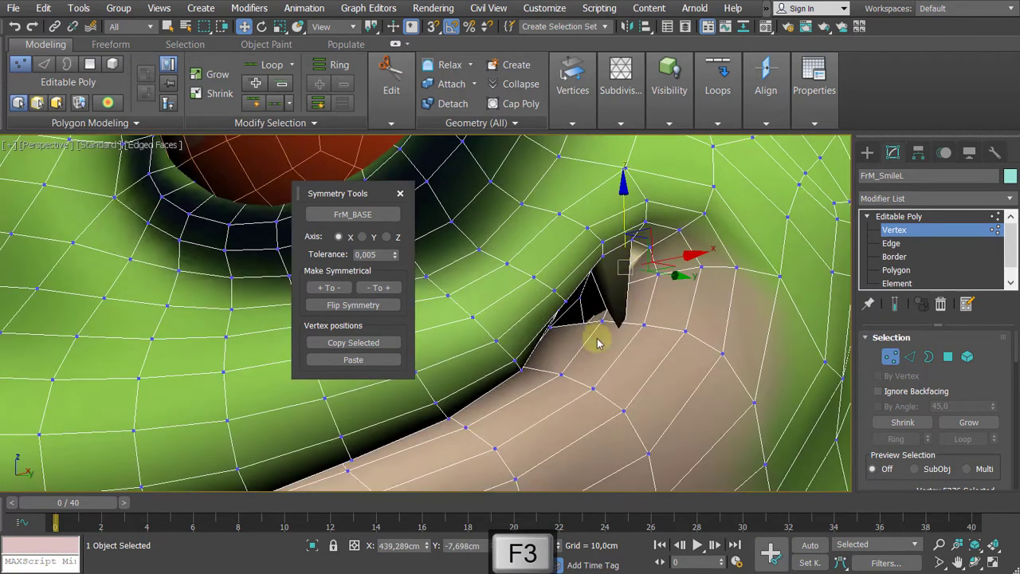
pyautogui.press('F3')
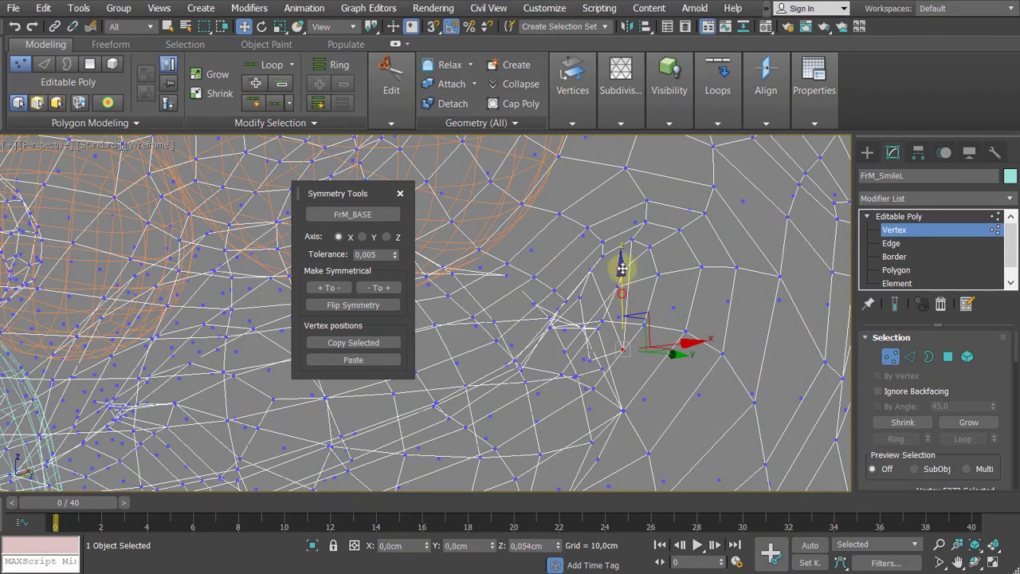
pyautogui.moveTo(621, 202); pyautogui.dragTo(622, 201)
# - Raise the next stray vertex below them, where the lips meet at the smiling mouth corner
pyautogui.press('F3')
pyautogui.moveTo(637, 257)
pyautogui.keyDown('alt'); pyautogui.mouseDown(button='middle')
pyautogui.moveTo(617, 257)
pyautogui.moveTo(635, 235)
pyautogui.moveTo(669, 263)
pyautogui.moveTo(635, 262)
pyautogui.moveTo(645, 296)
pyautogui.moveTo(644, 273)
pyautogui.moveTo(627, 297)
pyautogui.mouseUp(button='middle'); pyautogui.keyUp('alt')
pyautogui.press('F3')
pyautogui.moveTo(610, 320); pyautogui.dragTo(624, 305, button='middle')
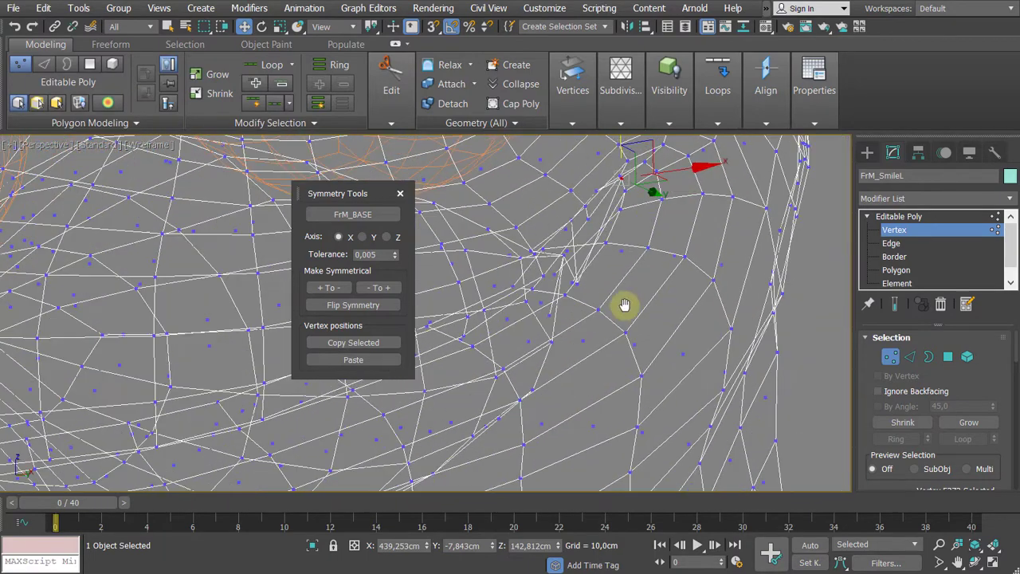
pyautogui.click(575, 285)
pyautogui.press('F3')
pyautogui.moveTo(578, 234); pyautogui.dragTo(585, 190)
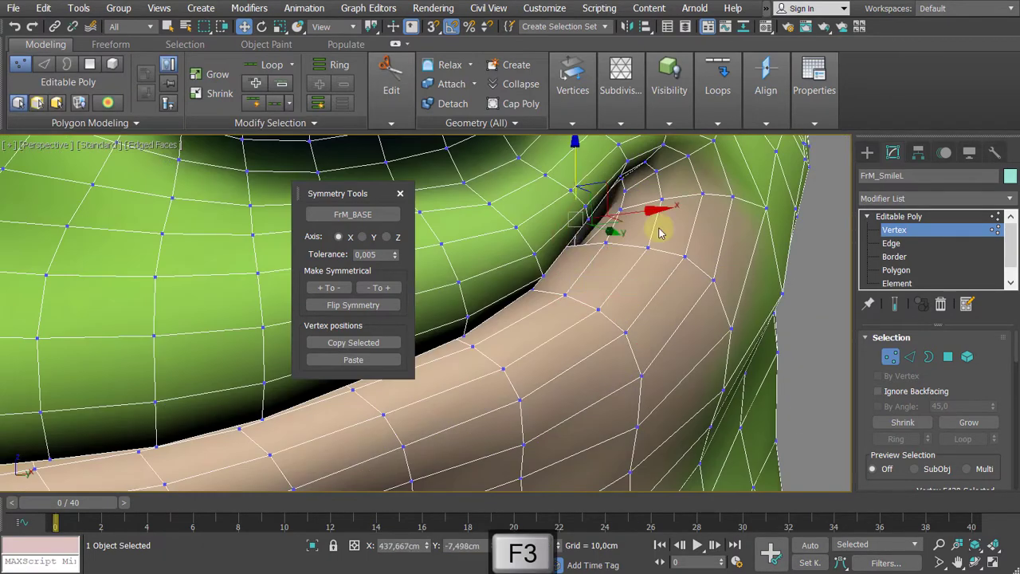
pyautogui.keyDown('alt'); pyautogui.moveTo(658, 232); pyautogui.dragTo(636, 230, button='middle'); pyautogui.keyUp('alt')
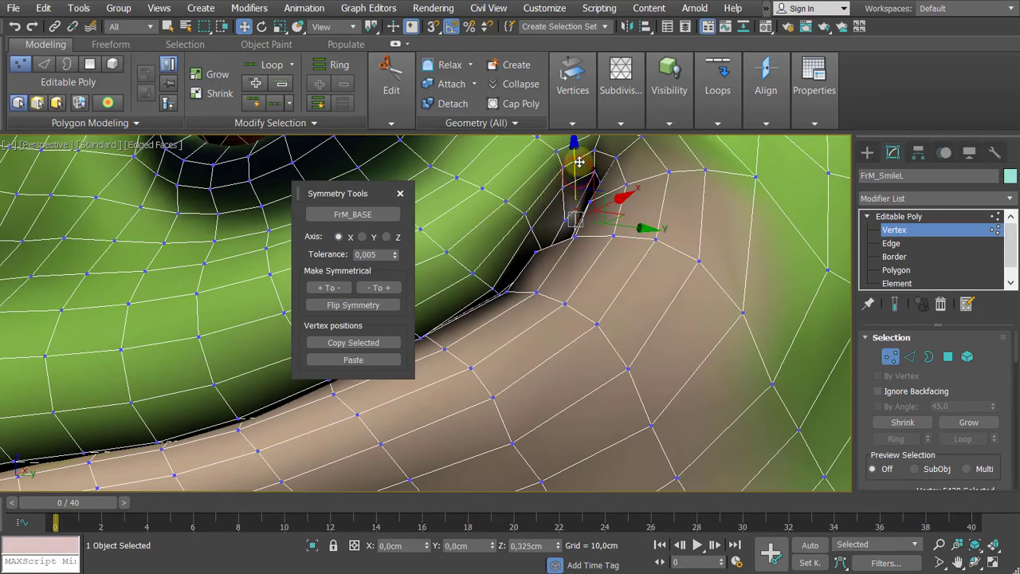
# - Refine that same vertex's position inside the smiling corner to about X 437,6, Y -7,67 and Z 141,7 cm
pyautogui.press('F3')
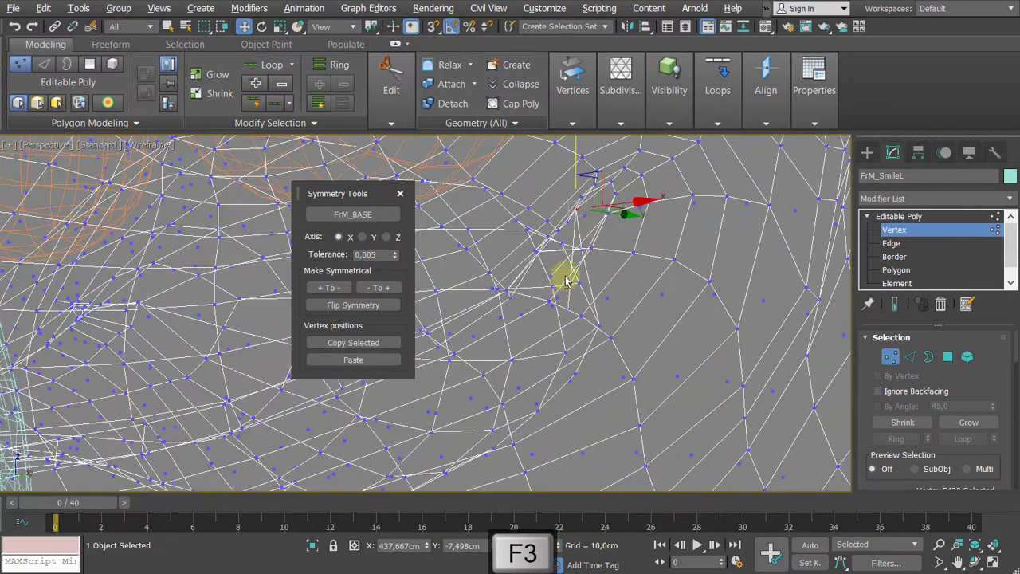
pyautogui.moveTo(565, 281)
pyautogui.keyDown('alt'); pyautogui.mouseDown(button='middle')
pyautogui.moveTo(574, 268)
pyautogui.moveTo(569, 278)
pyautogui.moveTo(555, 268)
pyautogui.moveTo(581, 275)
pyautogui.moveTo(581, 263)
pyautogui.moveTo(597, 273)
pyautogui.moveTo(581, 282)
pyautogui.moveTo(585, 342)
pyautogui.moveTo(576, 300)
pyautogui.moveTo(523, 282)
pyautogui.mouseUp(button='middle'); pyautogui.keyUp('alt')
pyautogui.press('F3')
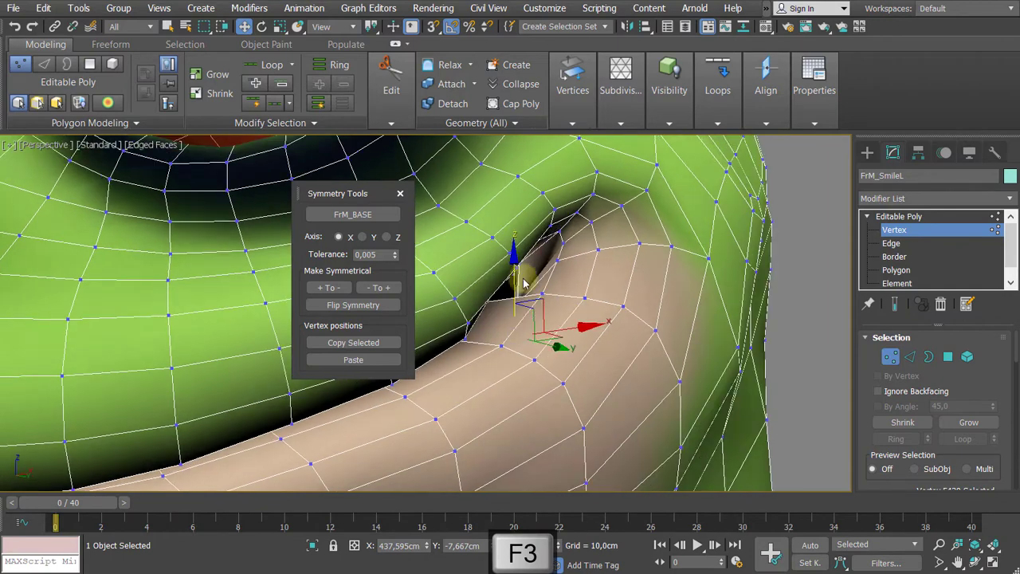
pyautogui.moveTo(516, 280); pyautogui.dragTo(539, 231)
pyautogui.keyDown('alt'); pyautogui.moveTo(545, 251); pyautogui.dragTo(512, 246, button='middle'); pyautogui.keyUp('alt')
pyautogui.moveTo(513, 236); pyautogui.dragTo(515, 229)
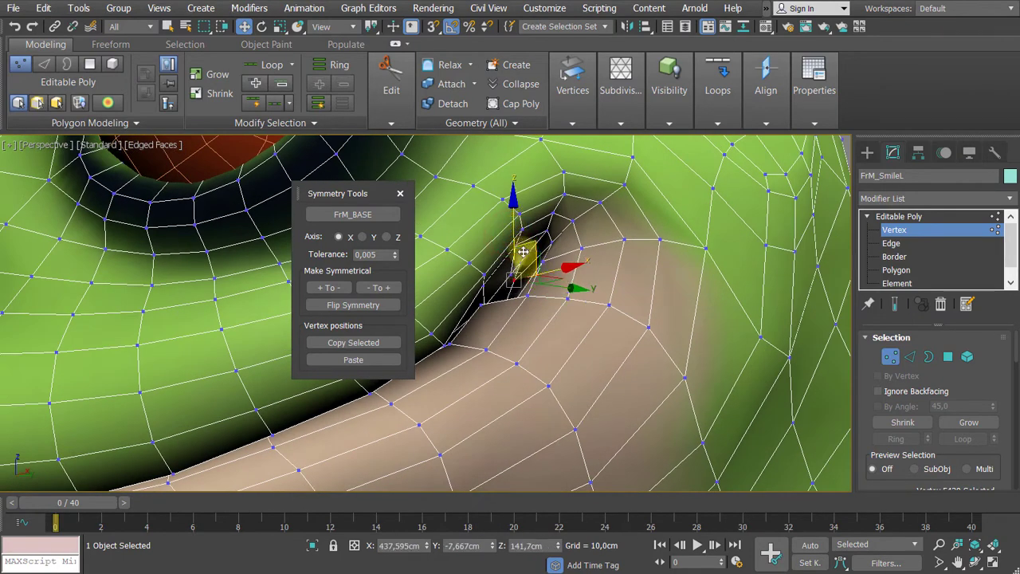
pyautogui.keyDown('alt'); pyautogui.moveTo(524, 257); pyautogui.dragTo(533, 286, button='middle'); pyautogui.keyUp('alt')
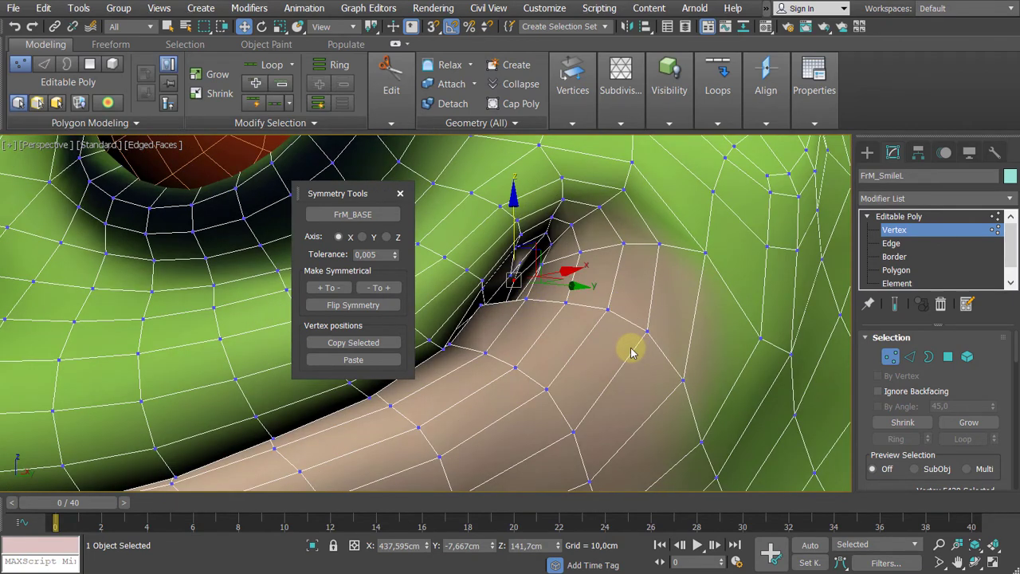
# - Inspect the smiling mouth corner in wireframe and shaded display for remaining stray vertices, selecting the next vertex down the lip
pyautogui.keyDown('alt'); pyautogui.moveTo(630, 351); pyautogui.dragTo(619, 337, button='middle'); pyautogui.keyUp('alt')
pyautogui.press('F3')
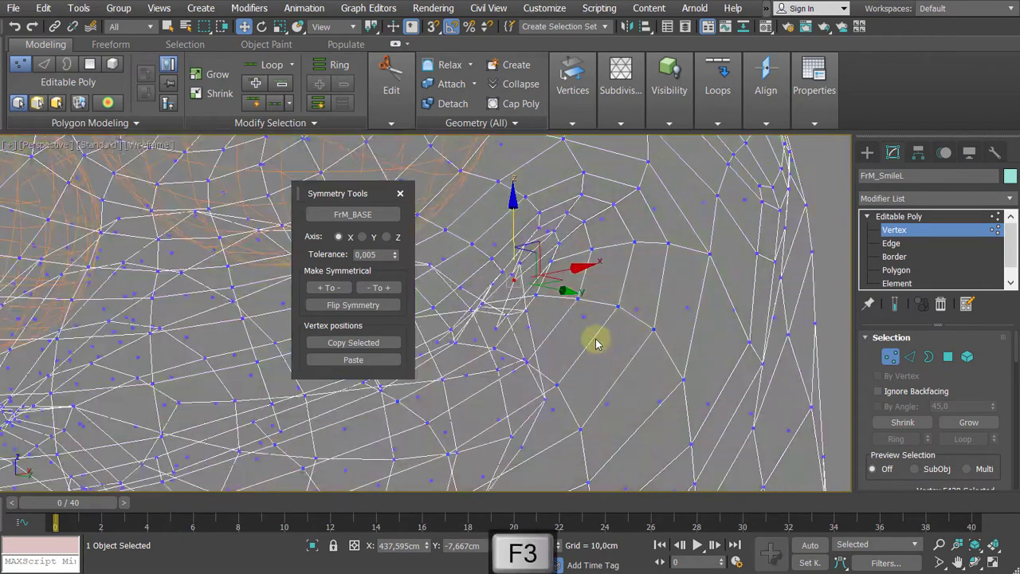
pyautogui.moveTo(559, 307)
pyautogui.keyDown('alt'); pyautogui.mouseDown(button='middle')
pyautogui.moveTo(496, 333)
pyautogui.moveTo(503, 264)
pyautogui.moveTo(524, 303)
pyautogui.moveTo(492, 317)
pyautogui.moveTo(521, 298)
pyautogui.moveTo(503, 314)
pyautogui.moveTo(483, 301)
pyautogui.moveTo(517, 329)
pyautogui.moveTo(487, 337)
pyautogui.moveTo(481, 322)
pyautogui.moveTo(512, 296)
pyautogui.moveTo(542, 292)
pyautogui.moveTo(524, 305)
pyautogui.moveTo(560, 326)
pyautogui.moveTo(552, 337)
pyautogui.moveTo(521, 309)
pyautogui.moveTo(668, 324)
pyautogui.moveTo(708, 278)
pyautogui.moveTo(748, 282)
pyautogui.moveTo(656, 300)
pyautogui.moveTo(598, 290)
pyautogui.moveTo(599, 308)
pyautogui.moveTo(504, 264)
pyautogui.moveTo(626, 300)
pyautogui.moveTo(545, 309)
pyautogui.mouseUp(button='middle'); pyautogui.keyUp('alt')
pyautogui.press('F3')
pyautogui.press('F3')
pyautogui.click(470, 301)
pyautogui.press('F3')
pyautogui.press('F3')
pyautogui.press('F3')
pyautogui.scroll(-2, 599, 307)
pyautogui.scroll(5, 598, 308)
pyautogui.scroll(-7, 585, 291)
pyautogui.moveTo(545, 309); pyautogui.dragTo(695, 238, button='middle')
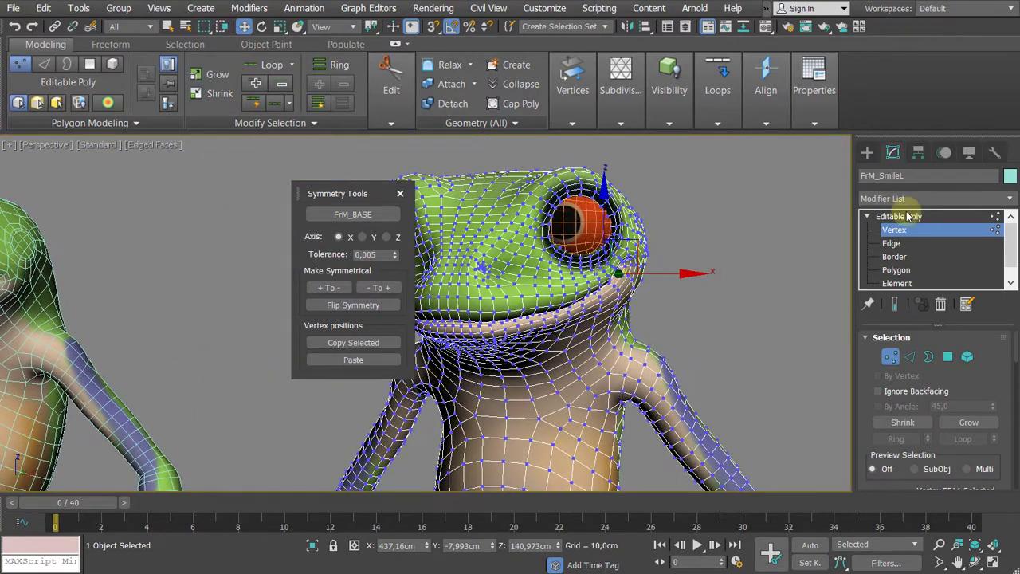
# - Leave vertex editing on FrM_SmileL, hide the mesh edges and move the Symmetry Tools window clear of the row of frogs
pyautogui.click(899, 215)
pyautogui.press('F4')
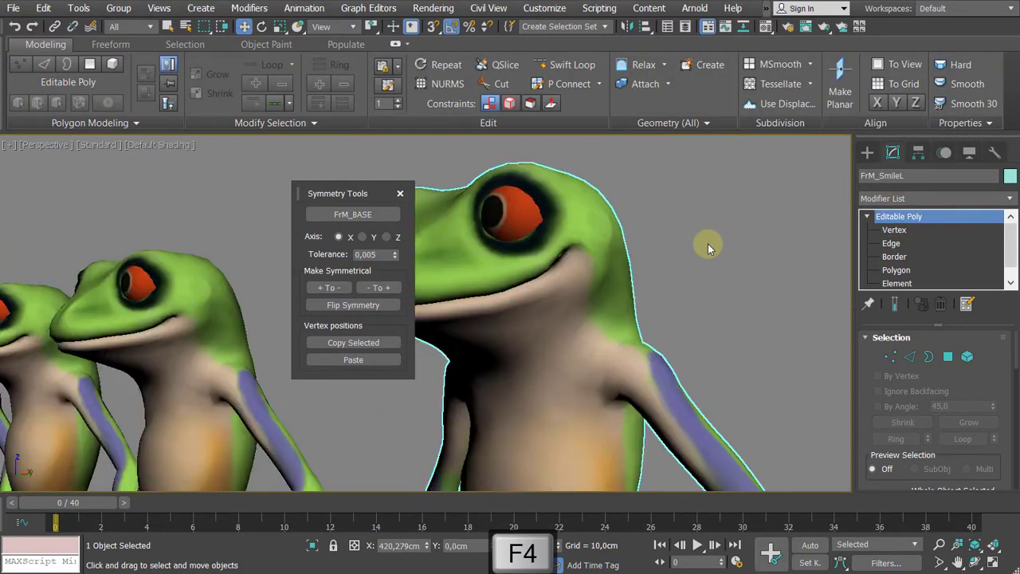
pyautogui.scroll(-5, 708, 243)
pyautogui.scroll(4, 707, 244)
pyautogui.keyDown('alt'); pyautogui.moveTo(703, 239); pyautogui.dragTo(690, 242, button='middle'); pyautogui.keyUp('alt')
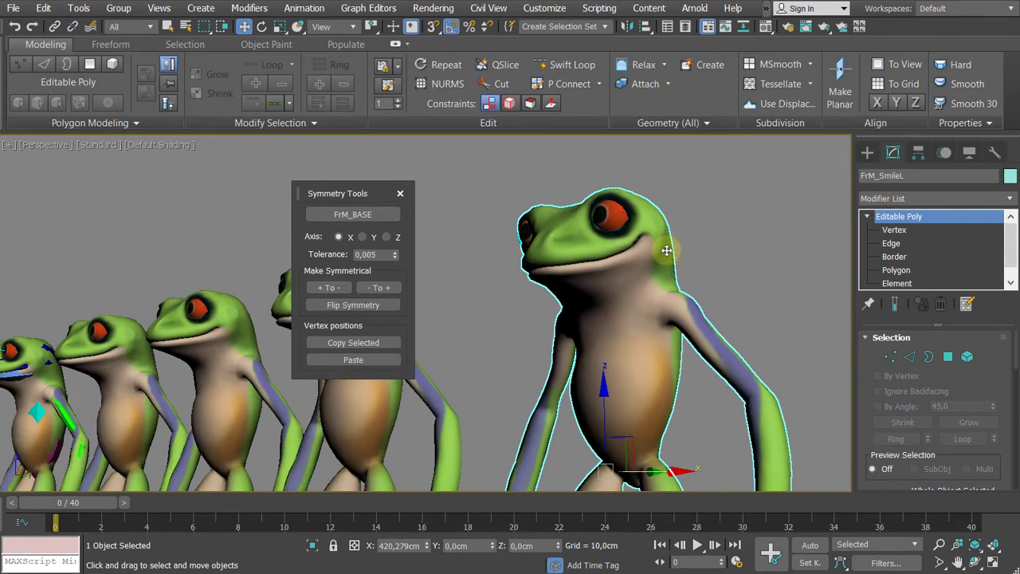
pyautogui.keyDown('alt'); pyautogui.moveTo(612, 267); pyautogui.dragTo(806, 252, button='middle'); pyautogui.keyUp('alt')
pyautogui.scroll(-3, 592, 273)
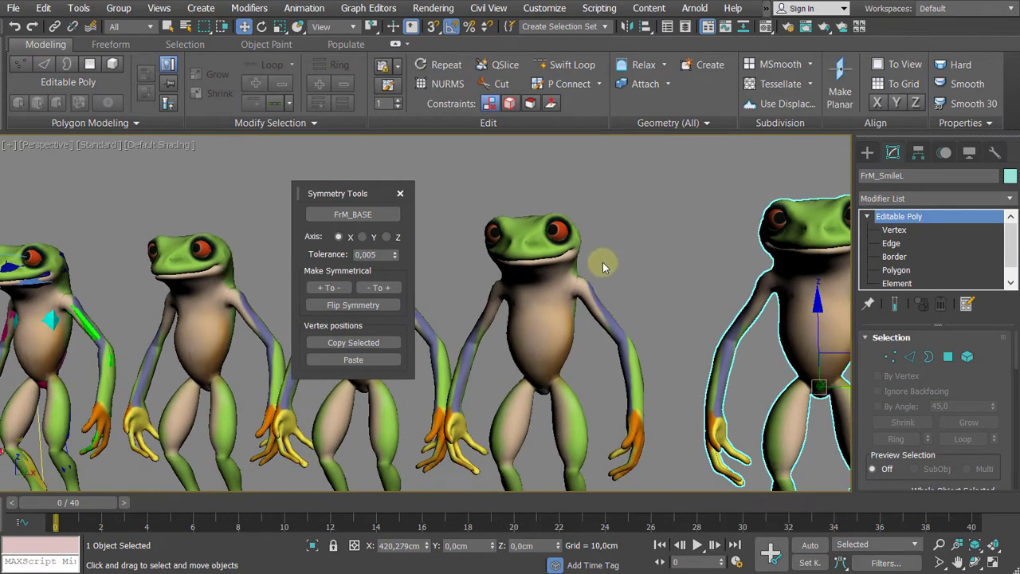
pyautogui.scroll(-3, 603, 266)
pyautogui.moveTo(619, 273); pyautogui.dragTo(541, 263, button='middle')
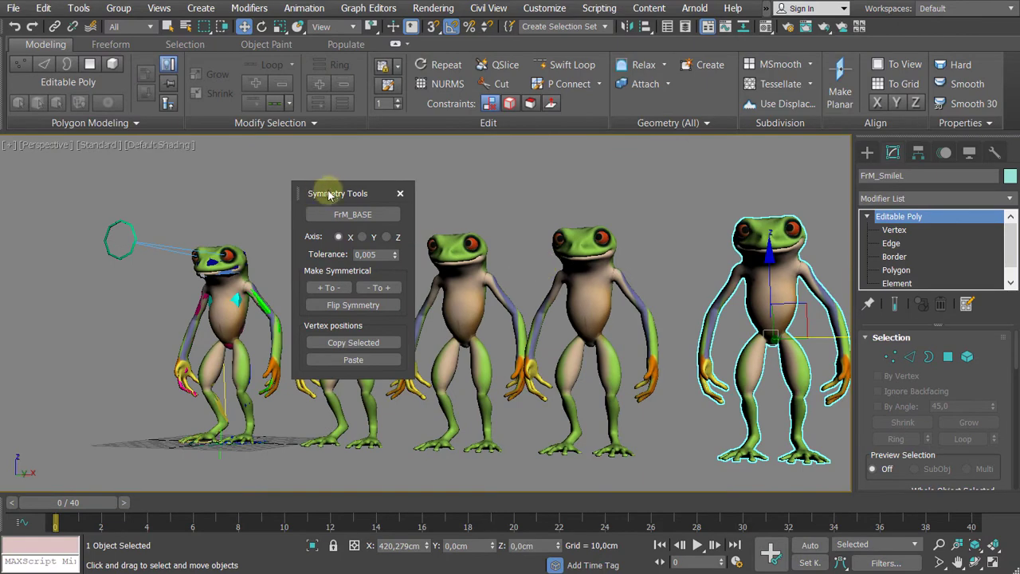
pyautogui.moveTo(326, 193); pyautogui.dragTo(90, 172)
pyautogui.keyDown('alt'); pyautogui.moveTo(465, 205); pyautogui.dragTo(412, 215, button='middle'); pyautogui.keyUp('alt')
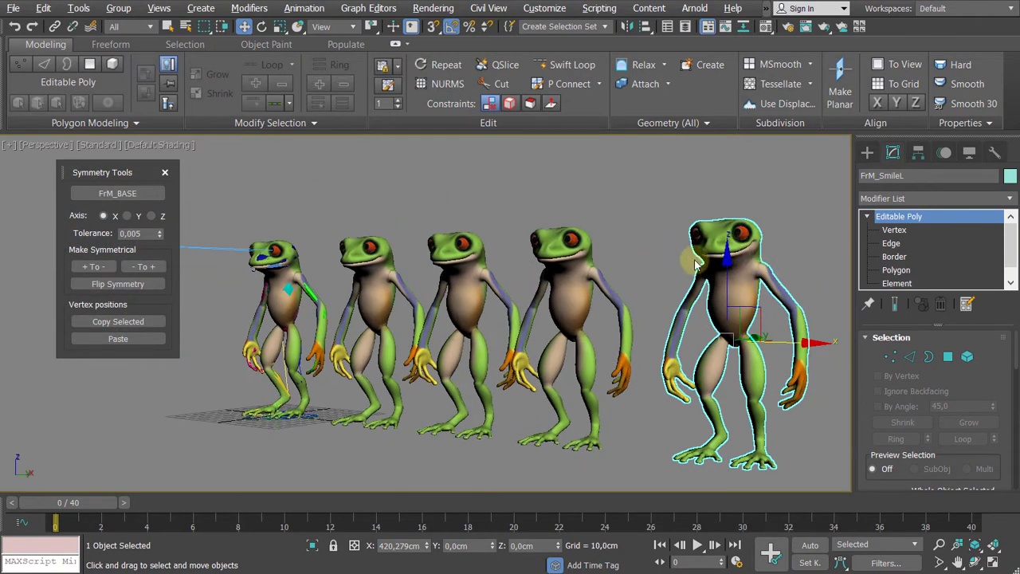
pyautogui.moveTo(514, 220)
pyautogui.mouseDown(button='middle')
pyautogui.moveTo(456, 216)
pyautogui.moveTo(455, 230)
pyautogui.moveTo(507, 232)
pyautogui.mouseUp(button='middle')
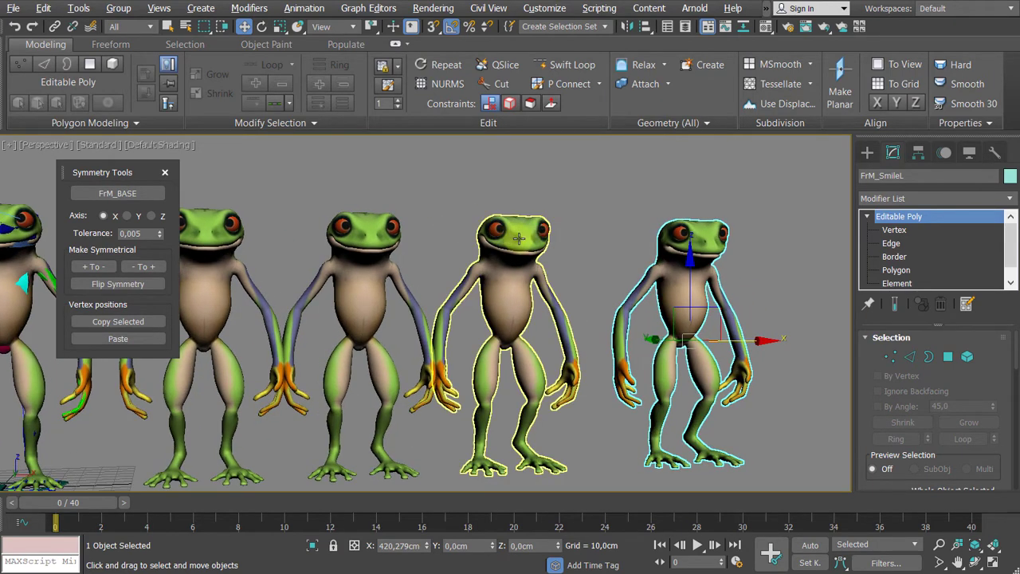
# - Select the FrM_SmileR2 frog and compare its smile with FrM_SmileL from several angles
pyautogui.click(519, 238)
pyautogui.scroll(5, 518, 238)
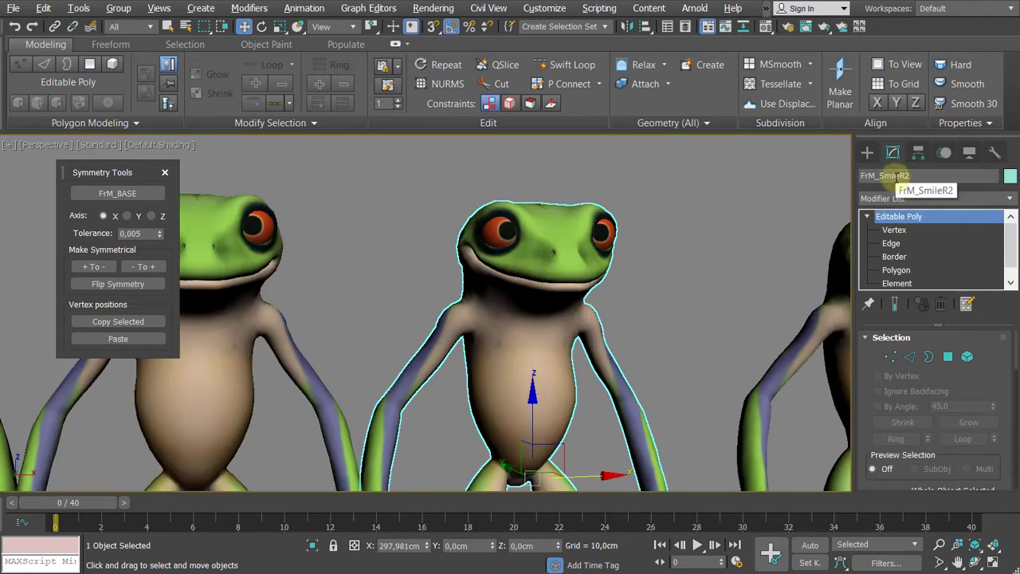
pyautogui.scroll(-5, 646, 239)
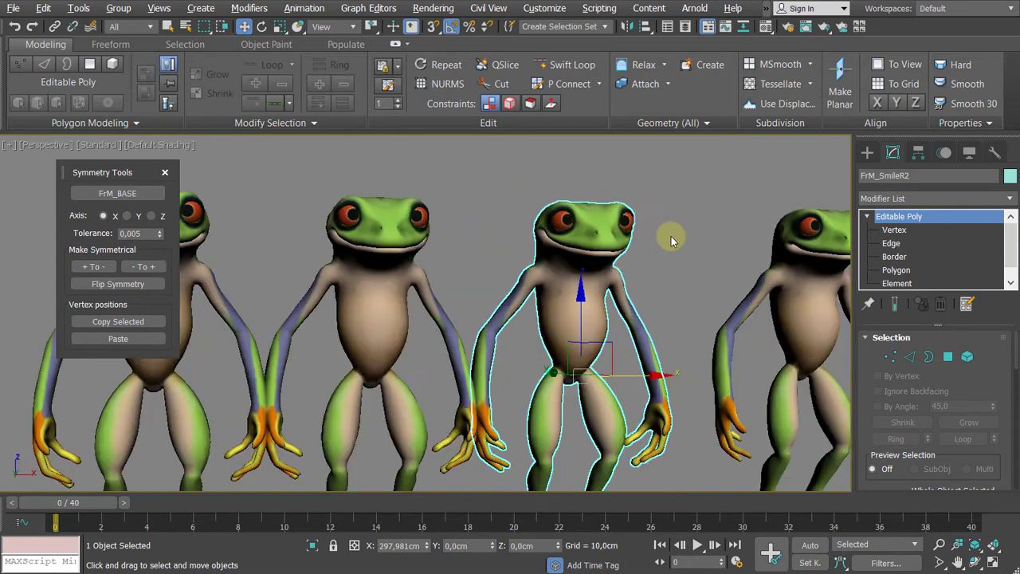
pyautogui.moveTo(651, 231); pyautogui.dragTo(505, 232, button='middle')
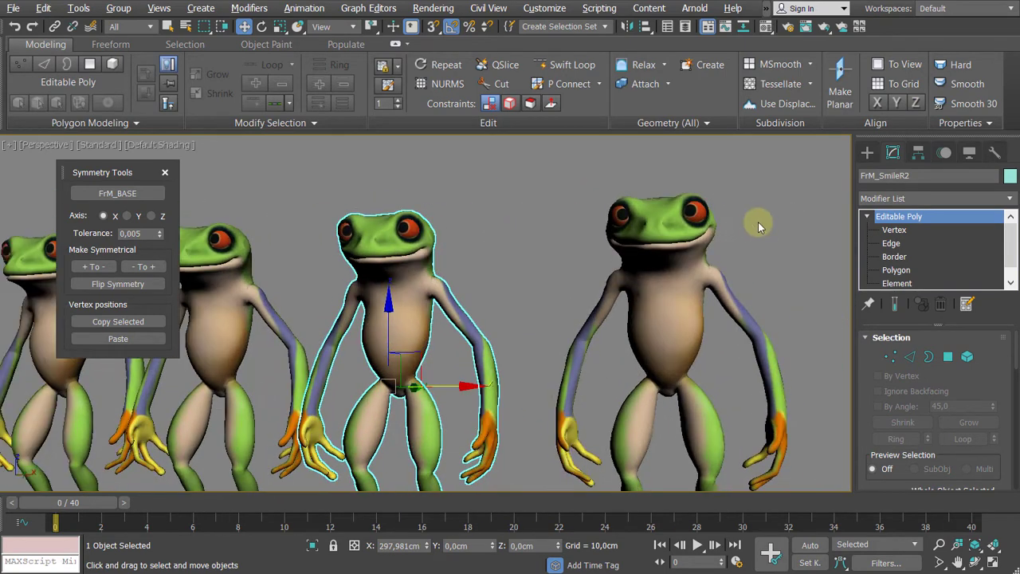
pyautogui.moveTo(758, 221); pyautogui.dragTo(420, 258, button='middle')
pyautogui.keyDown('alt'); pyautogui.moveTo(712, 248); pyautogui.dragTo(683, 255, button='middle'); pyautogui.keyUp('alt')
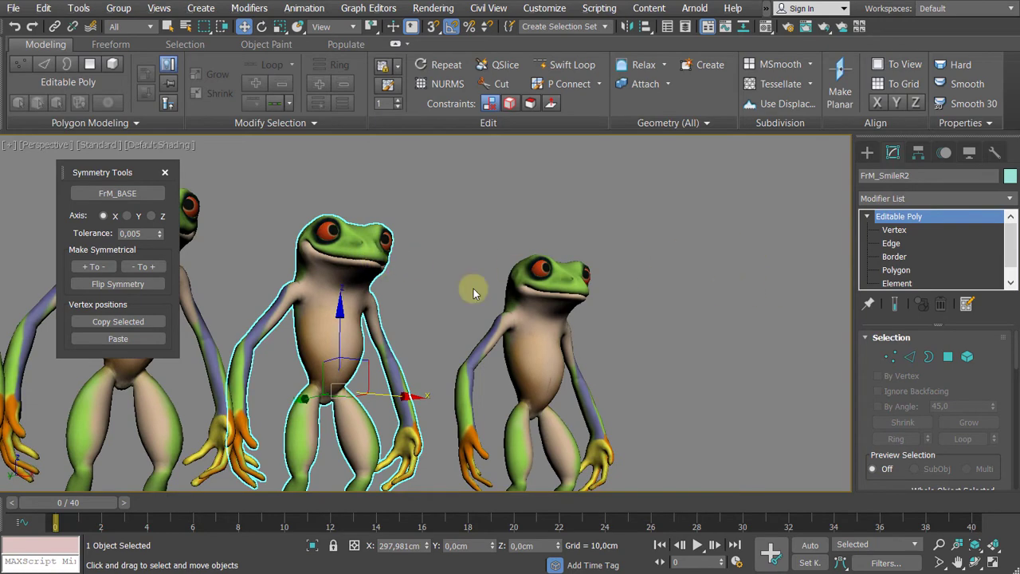
pyautogui.keyDown('alt'); pyautogui.moveTo(683, 322); pyautogui.dragTo(725, 279, button='middle'); pyautogui.keyUp('alt')
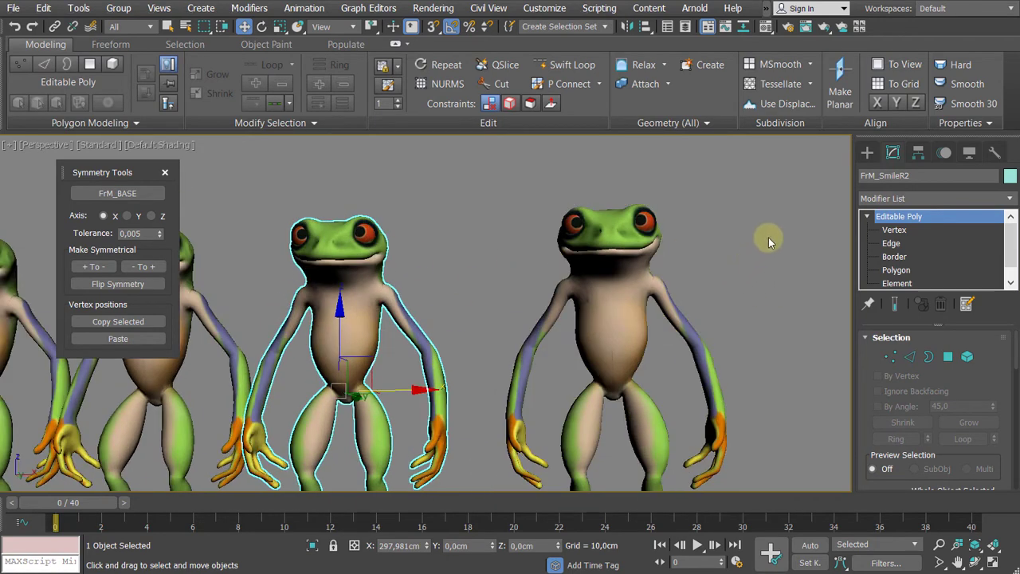
pyautogui.scroll(-2, 799, 249)
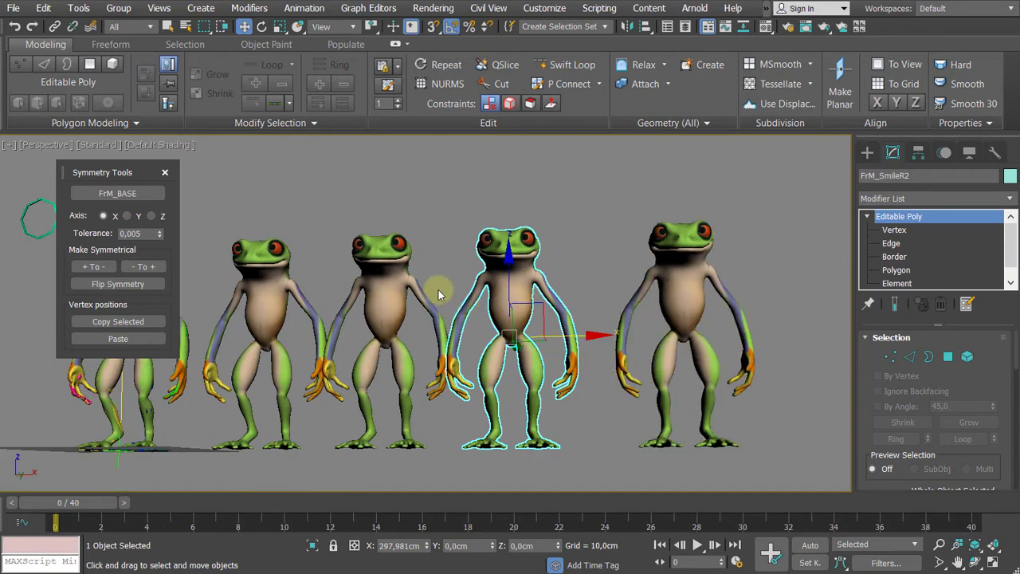
# - Turn off the Skin modifier on the rigged Fred_Retopo_Low and clone the frog along X to about -140 cm
pyautogui.moveTo(234, 293); pyautogui.dragTo(635, 288, button='middle')
pyautogui.scroll(2, 524, 284)
pyautogui.click(516, 277)
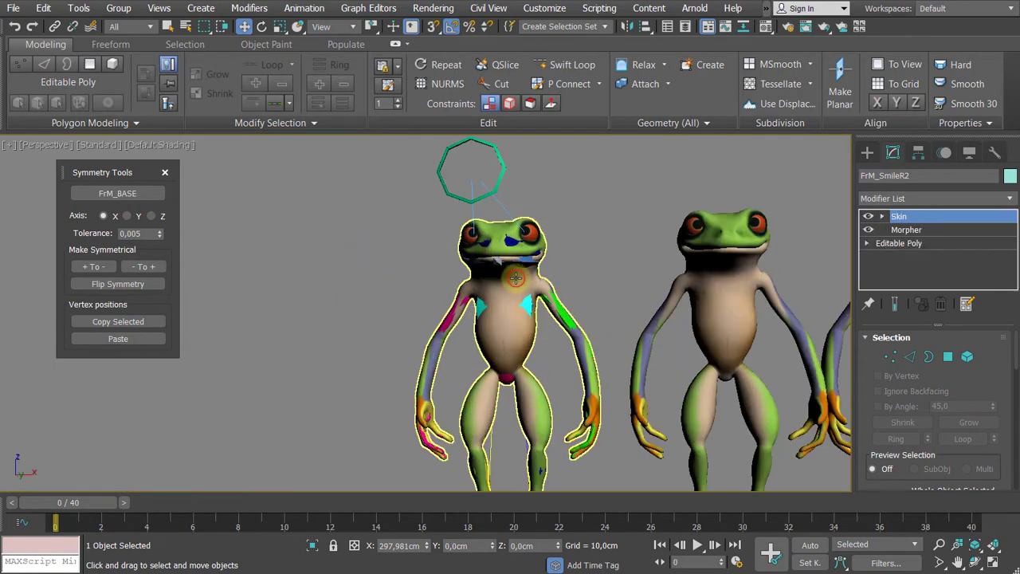
pyautogui.scroll(3, 502, 281)
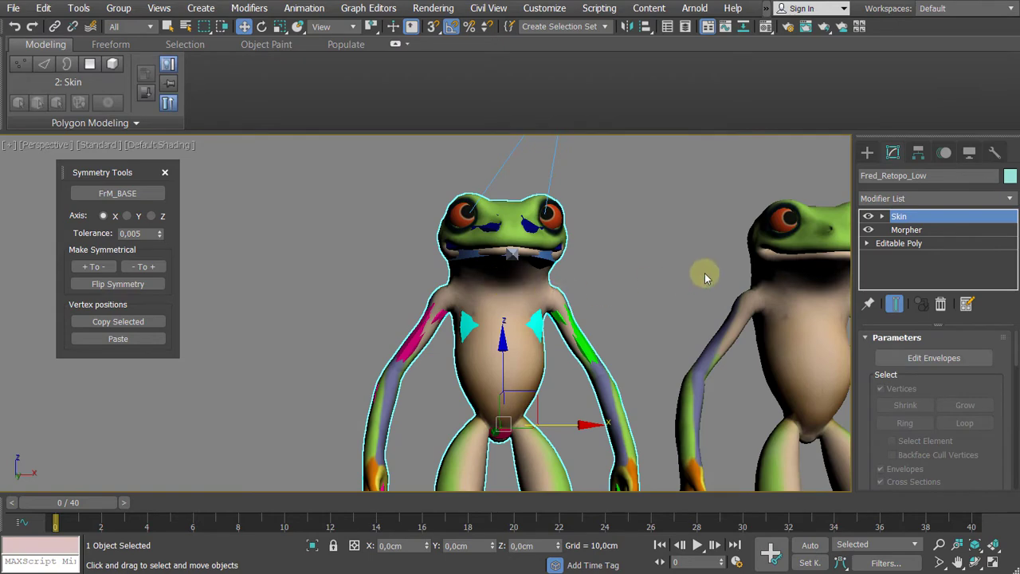
pyautogui.moveTo(699, 222); pyautogui.dragTo(560, 241, button='middle')
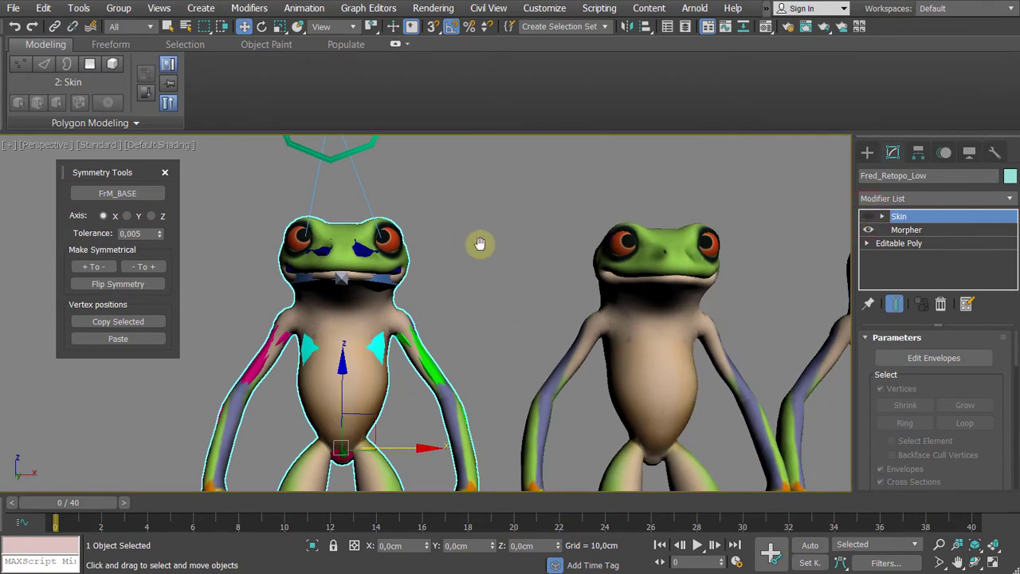
pyautogui.scroll(-3, 526, 255)
pyautogui.moveTo(553, 260); pyautogui.dragTo(558, 244, button='middle')
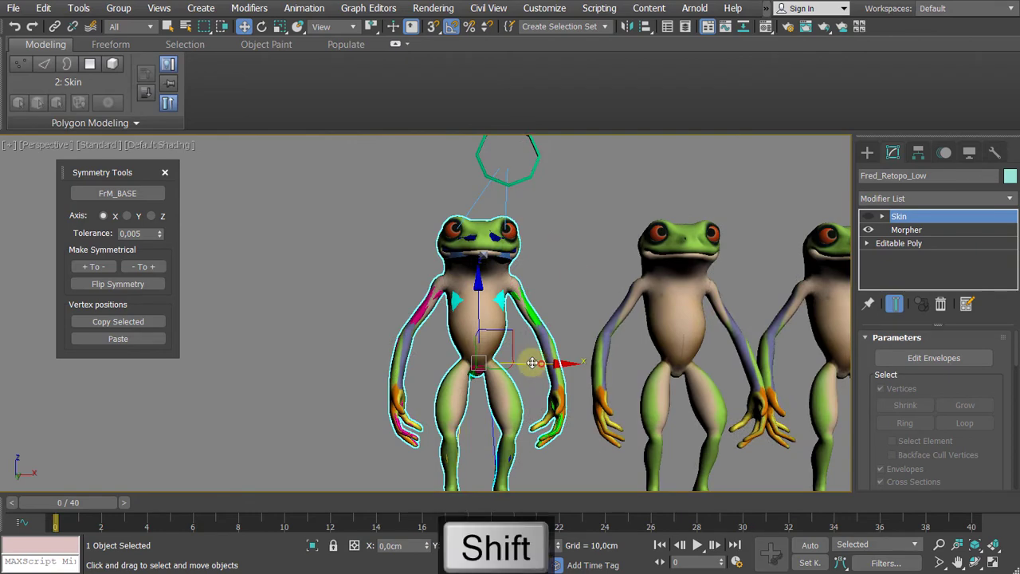
pyautogui.keyDown('shift'); pyautogui.moveTo(541, 364); pyautogui.dragTo(276, 345); pyautogui.keyUp('shift')
pyautogui.click(506, 353)
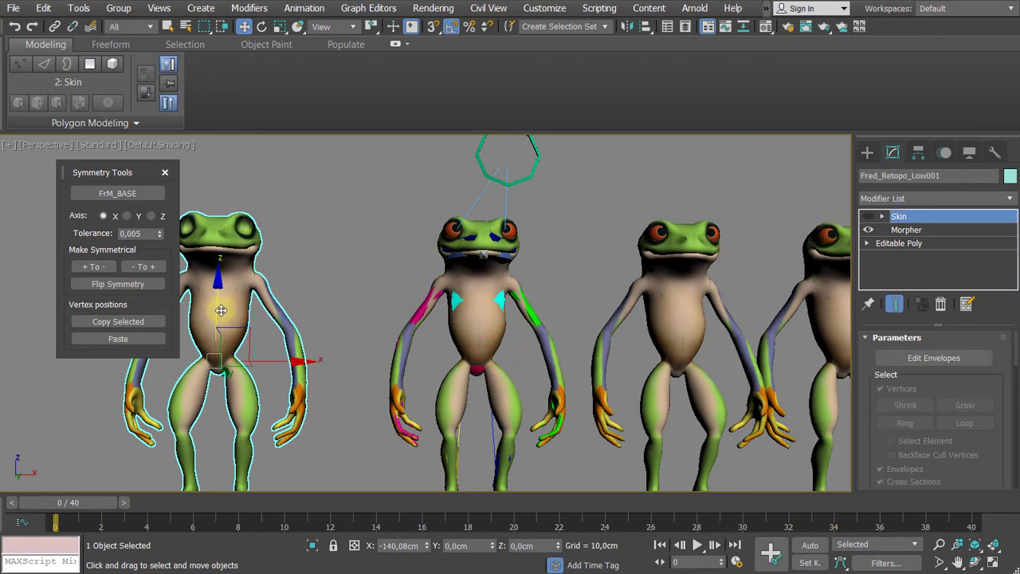
# - Delete the Skin modifier from the cloned frog, keeping its Morpher modifier
pyautogui.click(867, 216)
pyautogui.click(866, 218)
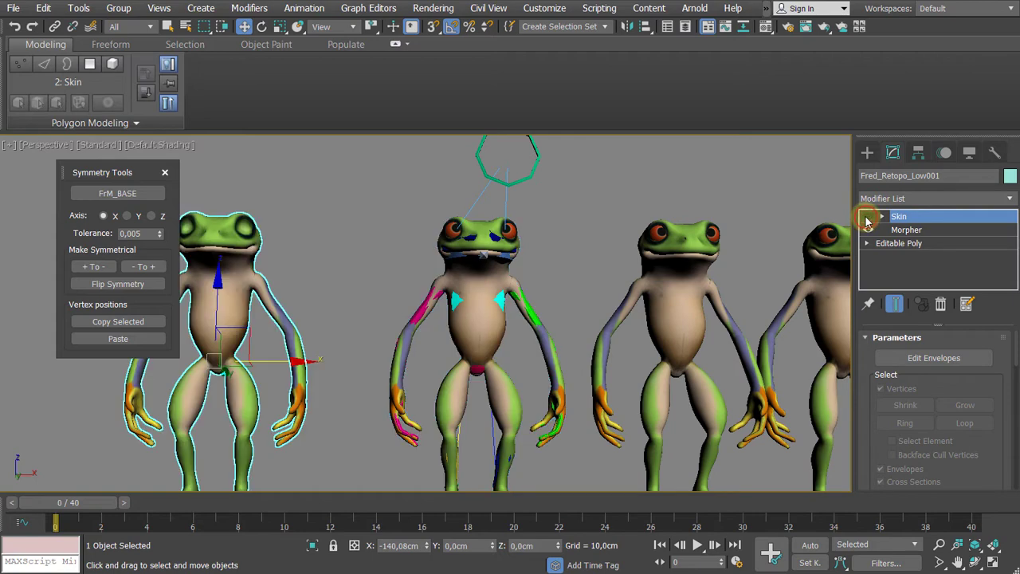
pyautogui.moveTo(409, 246); pyautogui.dragTo(455, 251, button='middle')
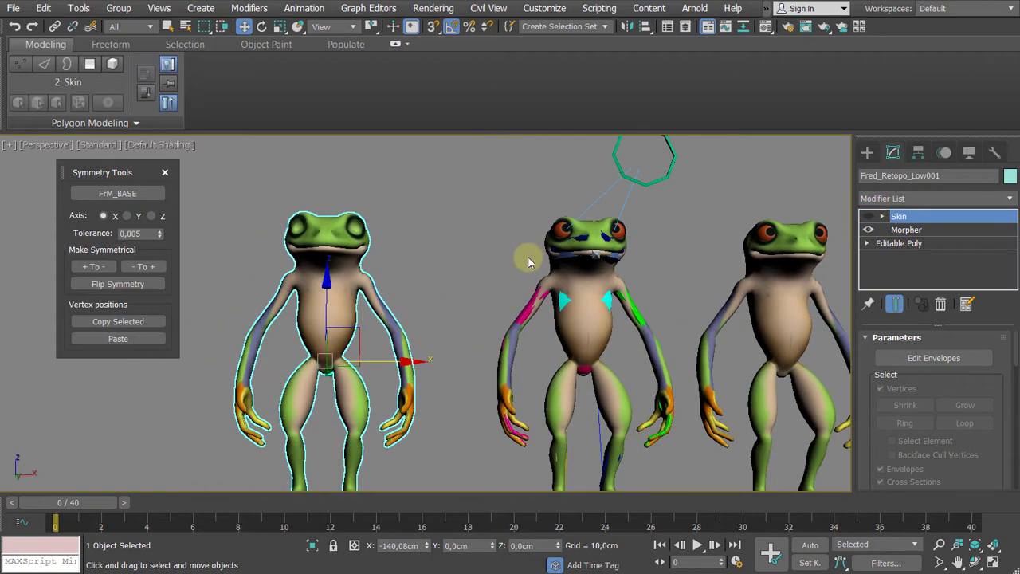
pyautogui.rightClick(917, 218)
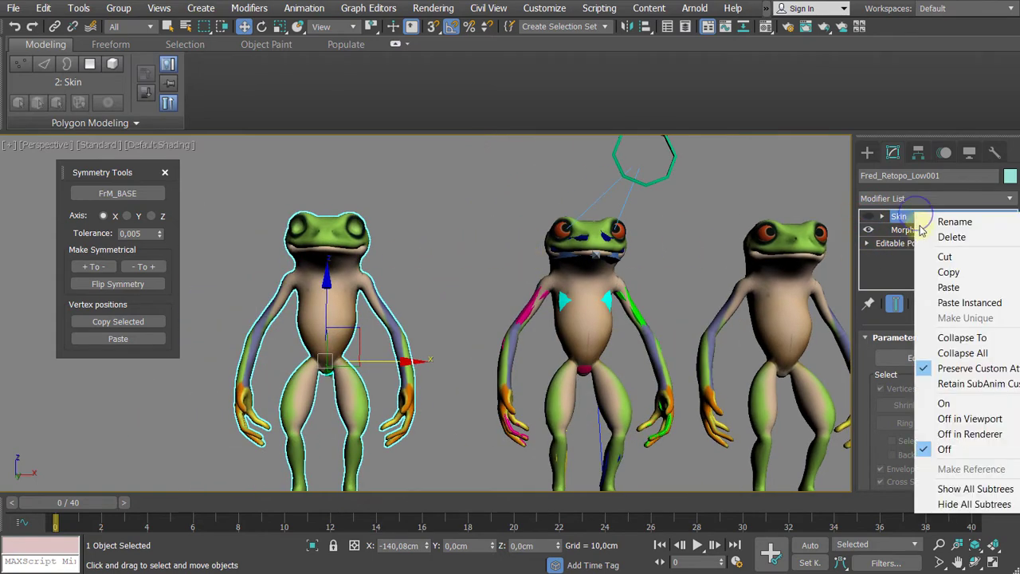
pyautogui.click(924, 234)
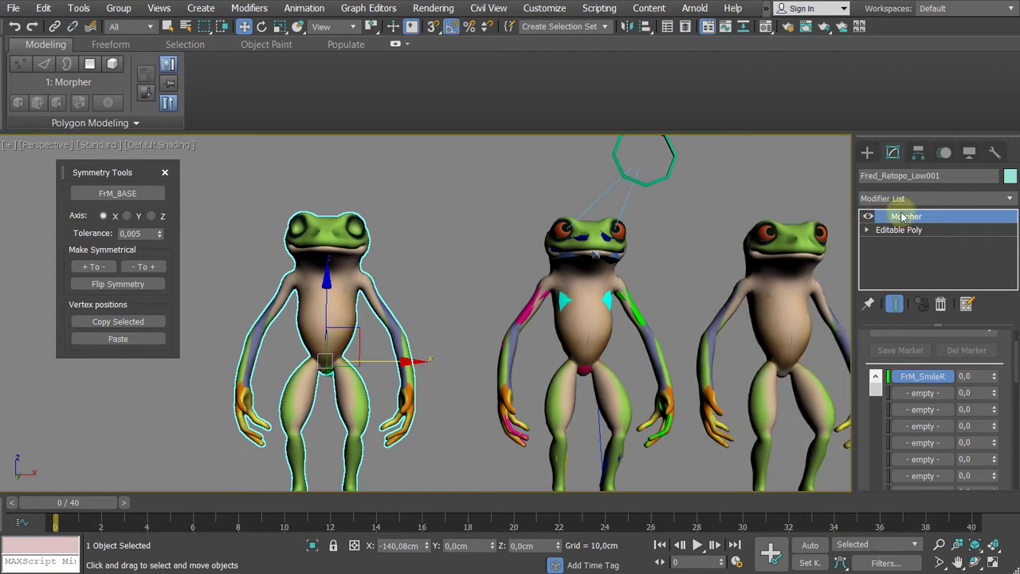
pyautogui.scroll(5, 482, 254)
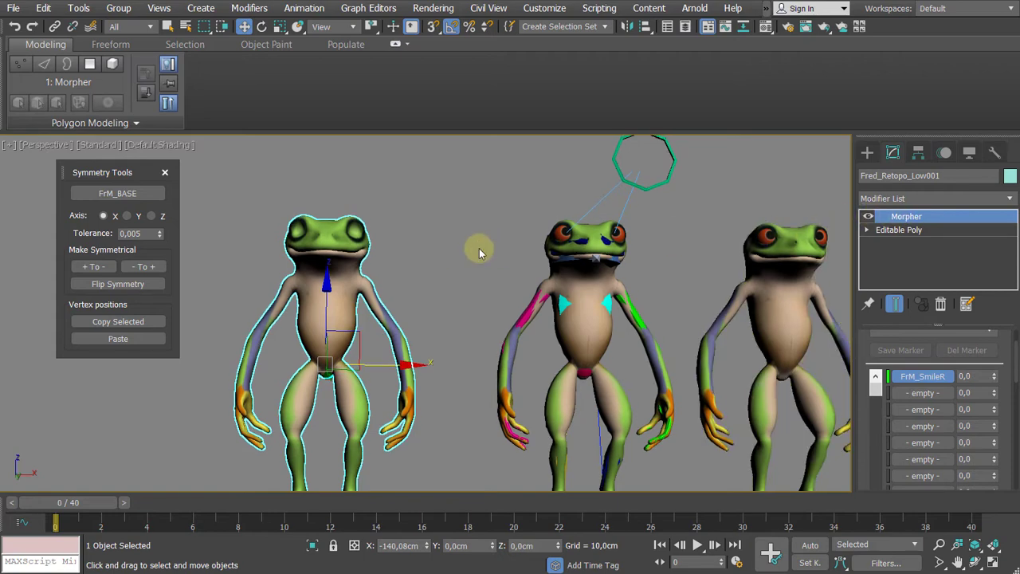
# - Rename the unskinned frog clone ReferenceSMileL and isolate it in the viewport
pyautogui.click(948, 176)
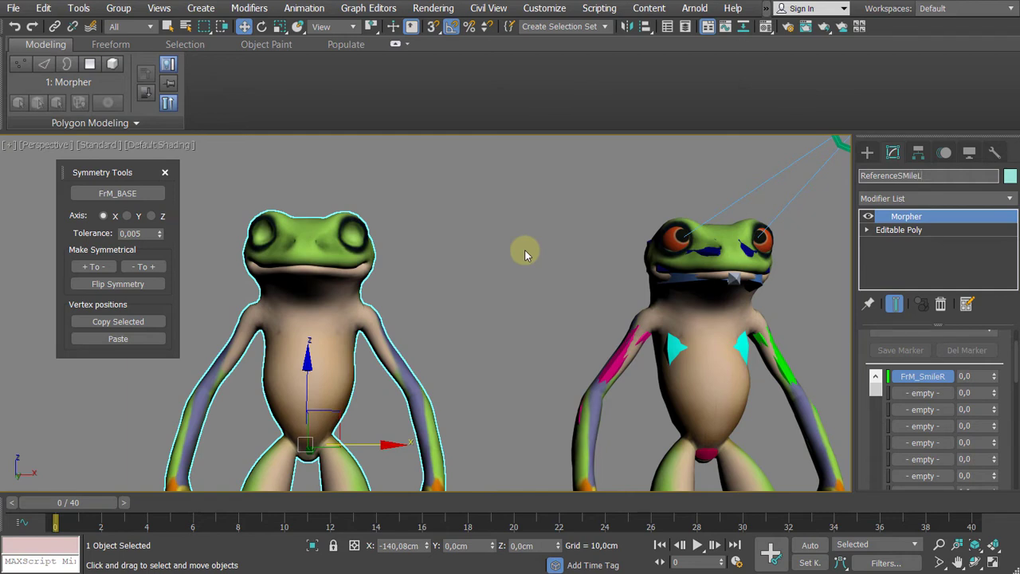
pyautogui.press('Return')
pyautogui.moveTo(524, 249); pyautogui.dragTo(622, 242, button='middle')
pyautogui.scroll(-3, 462, 239)
pyautogui.hotkey('alt', 'q')
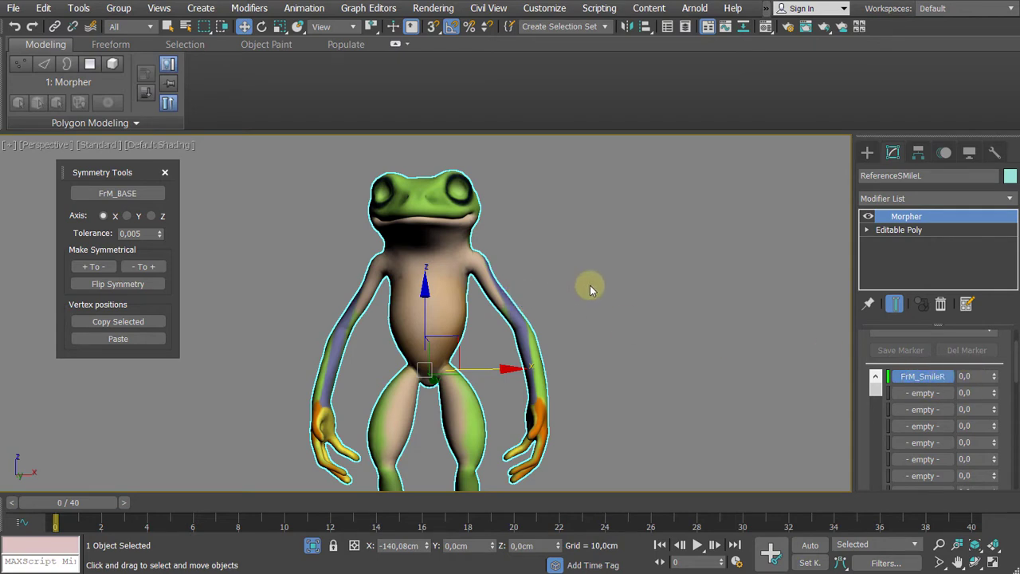
# - Clone the isolated frog in place as a copy named FrM_SmileL2
pyautogui.hotkey('ctrl', 'v')
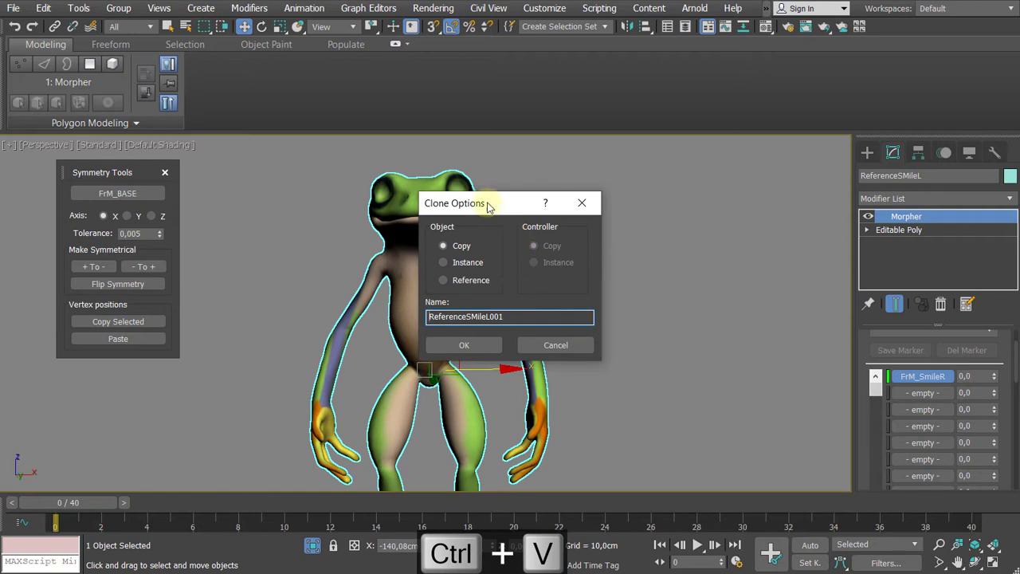
pyautogui.moveTo(488, 200); pyautogui.dragTo(594, 220)
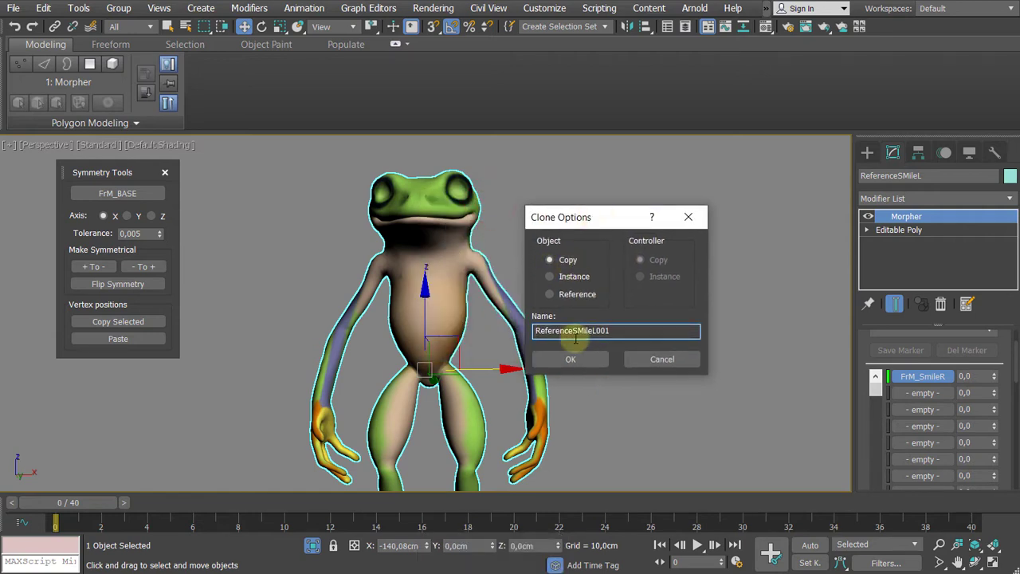
pyautogui.doubleClick(626, 334)
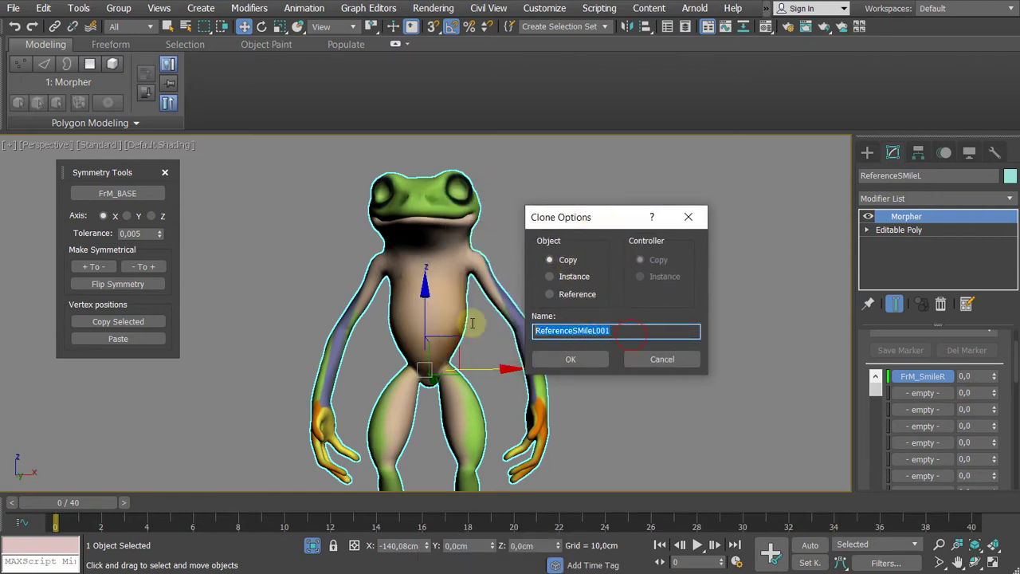
pyautogui.write('FrM_SmileL2')
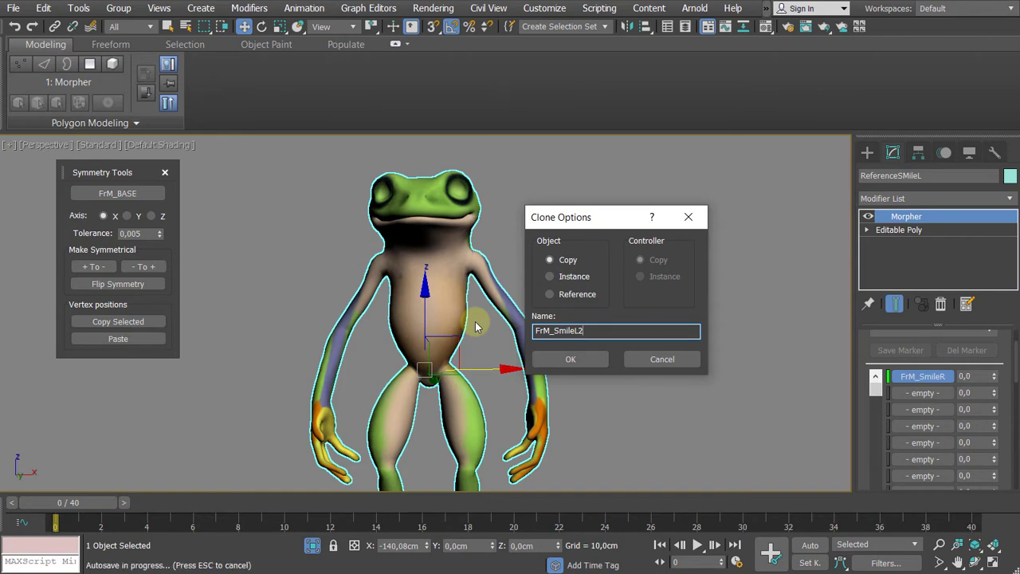
pyautogui.click(540, 334)
pyautogui.click(567, 360)
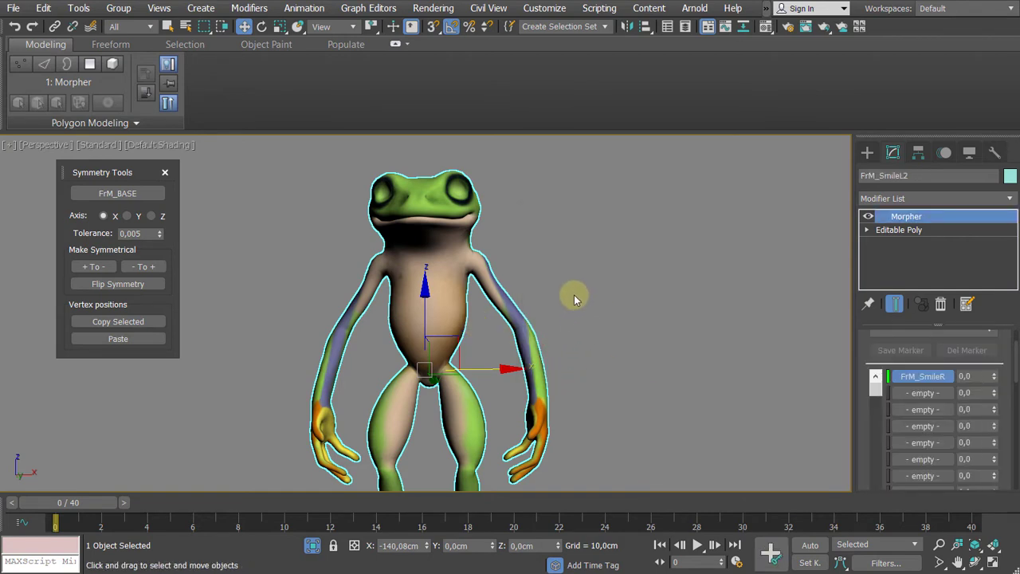
# - Delete the Morpher modifier from FrM_SmileL2
pyautogui.moveTo(585, 289); pyautogui.dragTo(589, 297, button='middle')
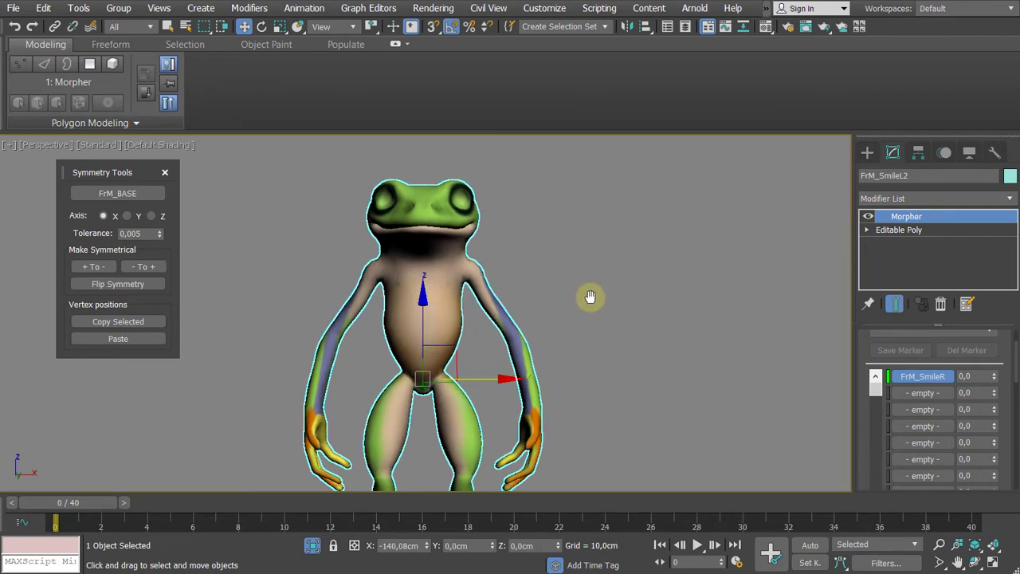
pyautogui.rightClick(914, 223)
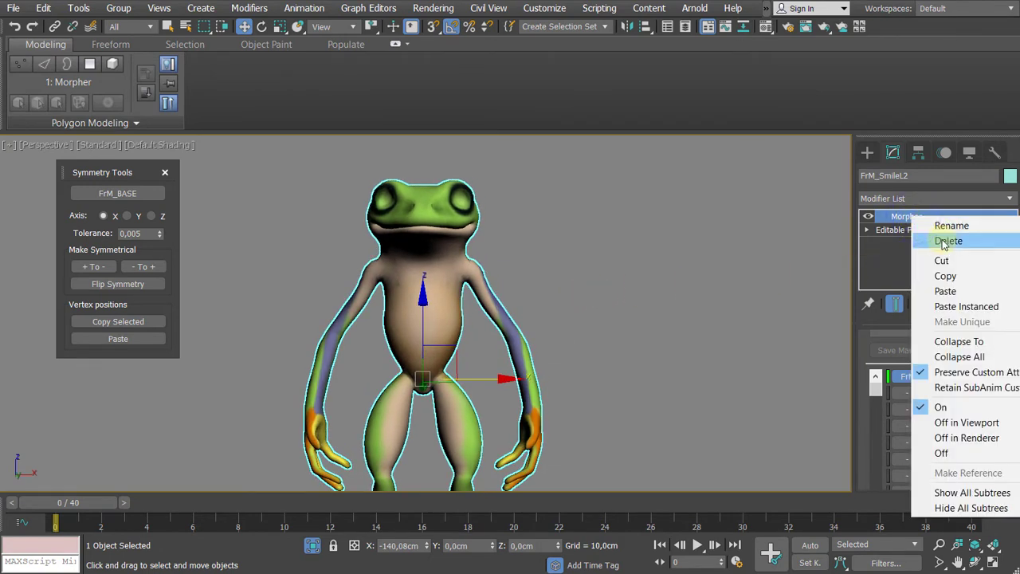
pyautogui.click(944, 238)
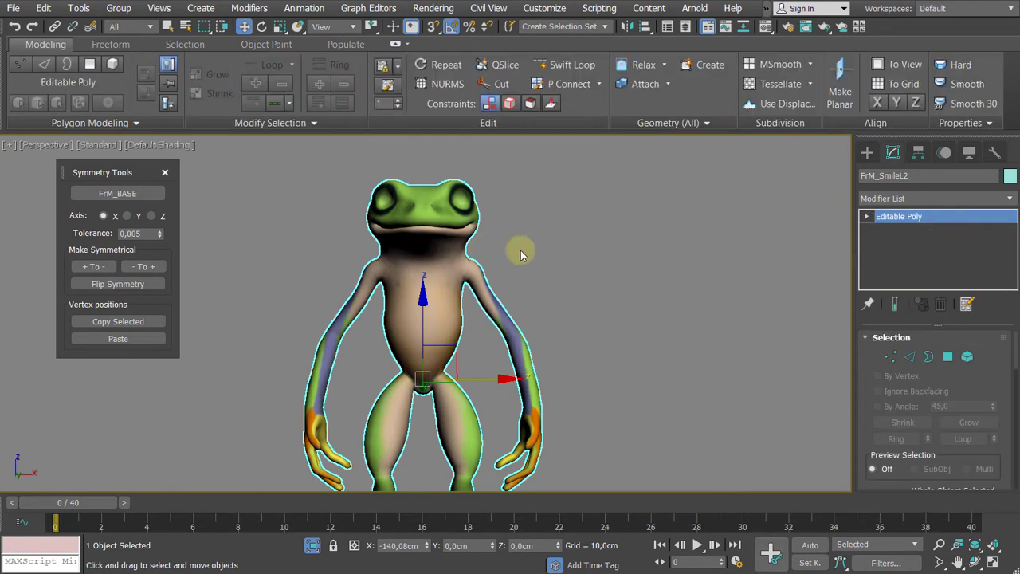
pyautogui.keyDown('alt'); pyautogui.moveTo(552, 243); pyautogui.dragTo(538, 240, button='middle'); pyautogui.keyUp('alt')
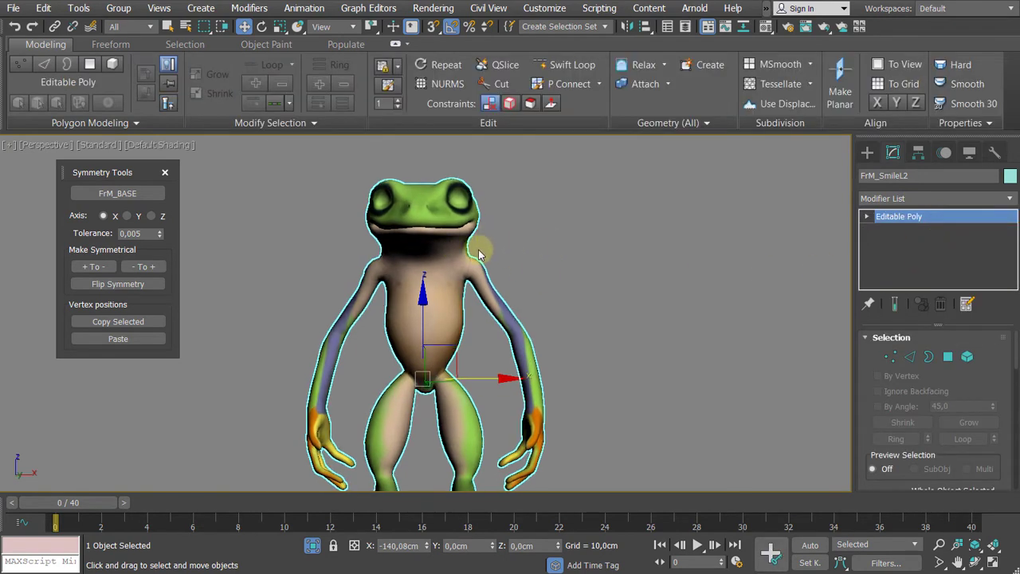
pyautogui.scroll(-3, 466, 247)
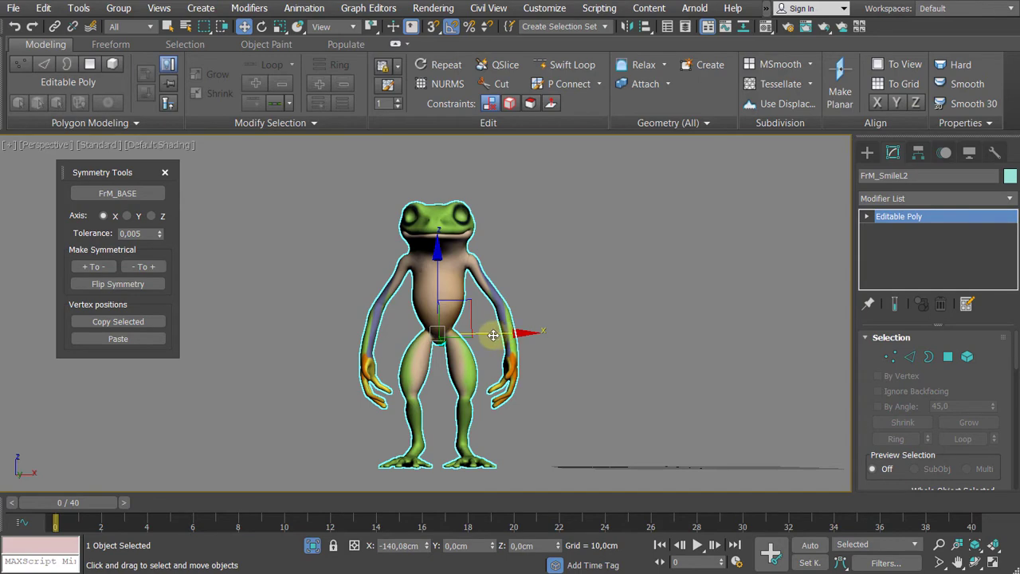
# - Move FrM_SmileL2 aside along X to separate it from the overlapping ReferenceSMileL frog, and undo the move
pyautogui.keyDown('shift'); pyautogui.moveTo(493, 335); pyautogui.dragTo(548, 335); pyautogui.keyUp('shift')
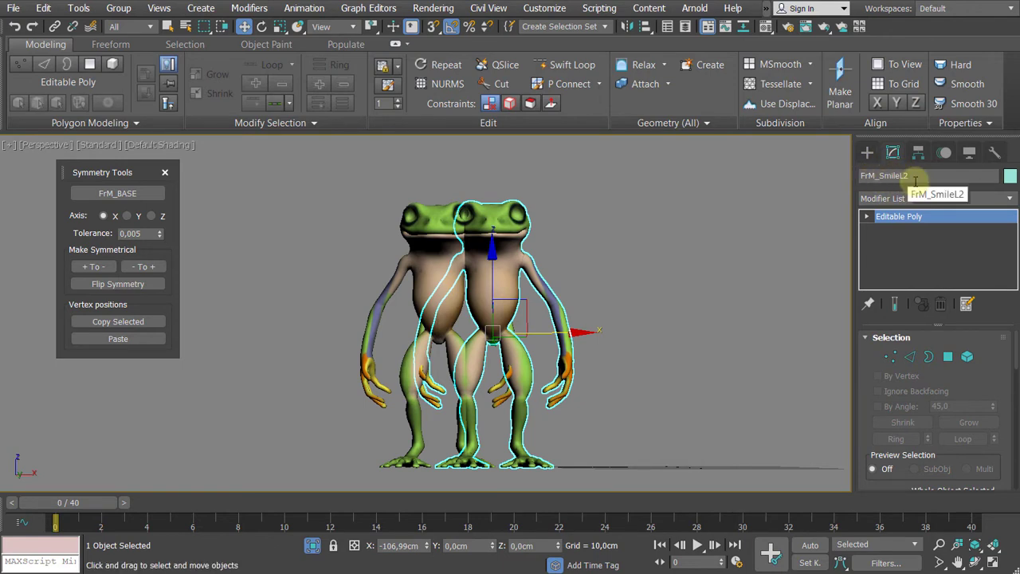
pyautogui.click(648, 255)
pyautogui.click(439, 239)
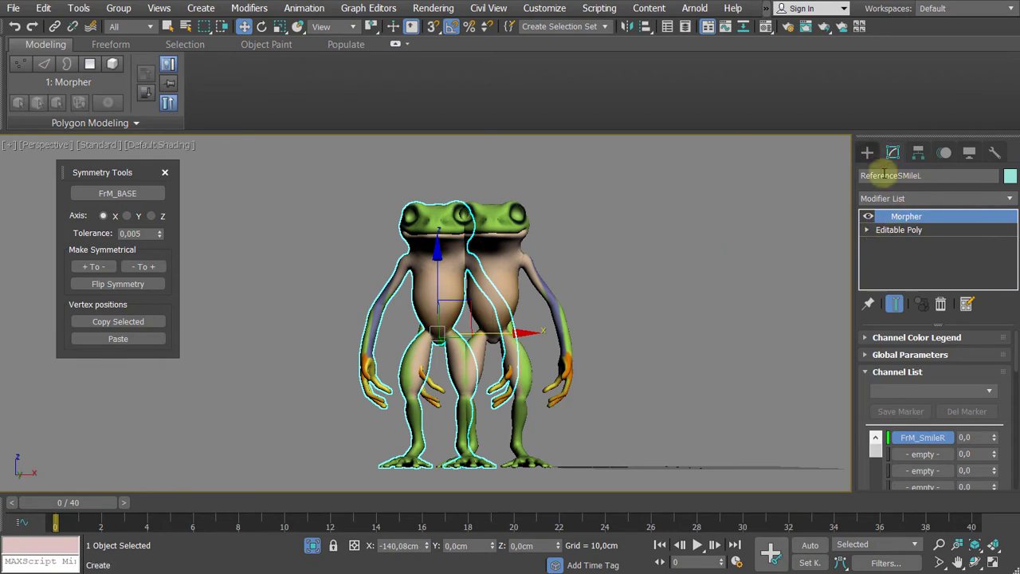
pyautogui.click(657, 256)
pyautogui.hotkey('ctrl', 'z')
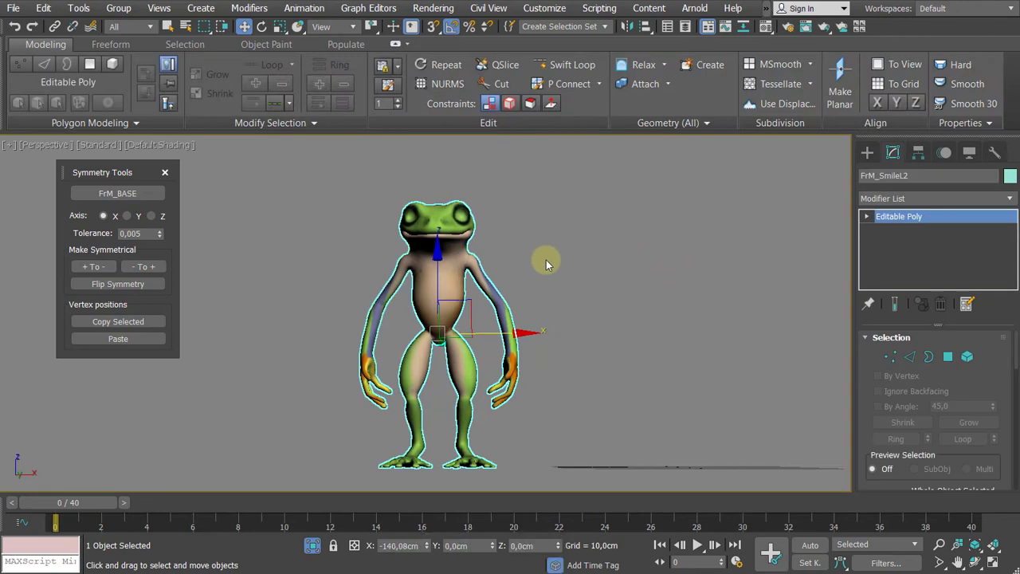
# - Mirror the ReferenceSMileL frog on the X axis using the Transform method, 0 cm offset and No Clone
pyautogui.scroll(3, 528, 263)
pyautogui.moveTo(564, 273); pyautogui.dragTo(593, 263, button='middle')
pyautogui.click(601, 261)
pyautogui.click(434, 289)
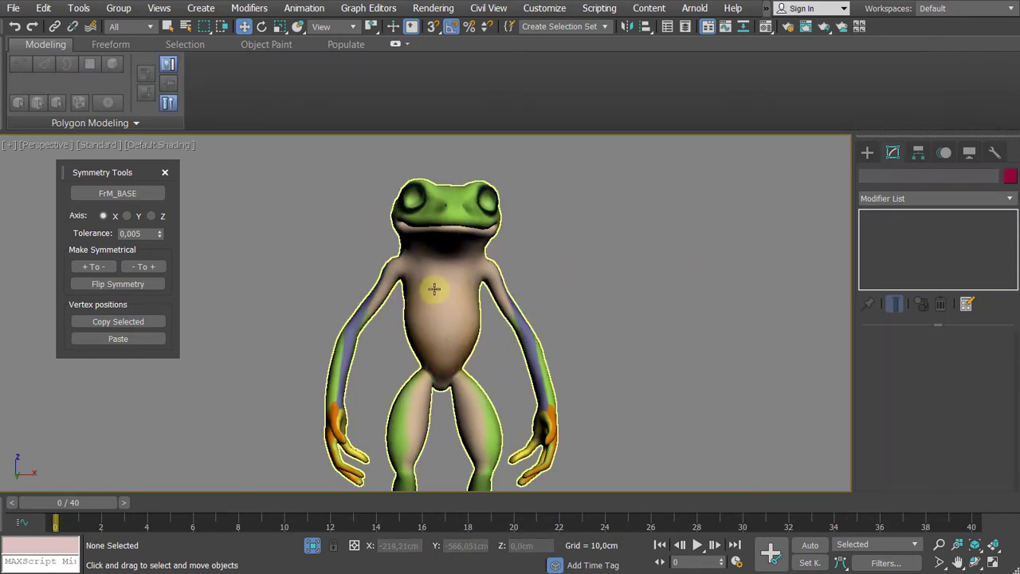
pyautogui.click(434, 289)
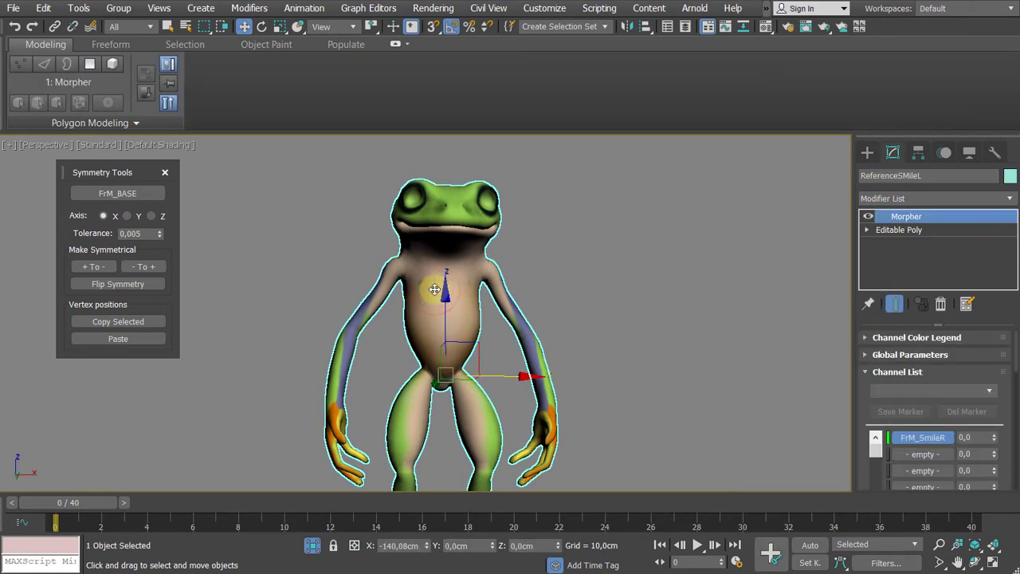
pyautogui.click(574, 276)
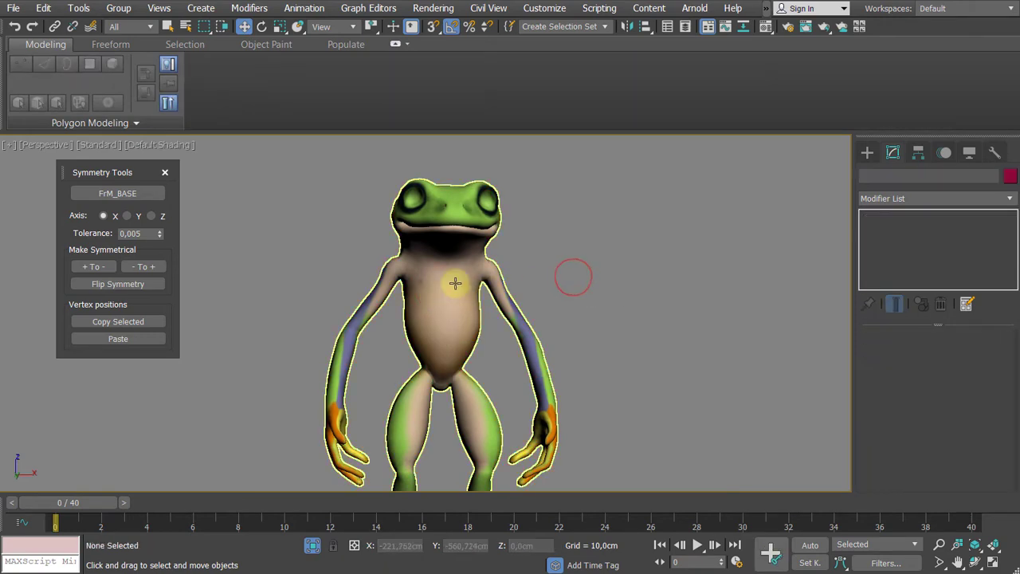
pyautogui.click(454, 283)
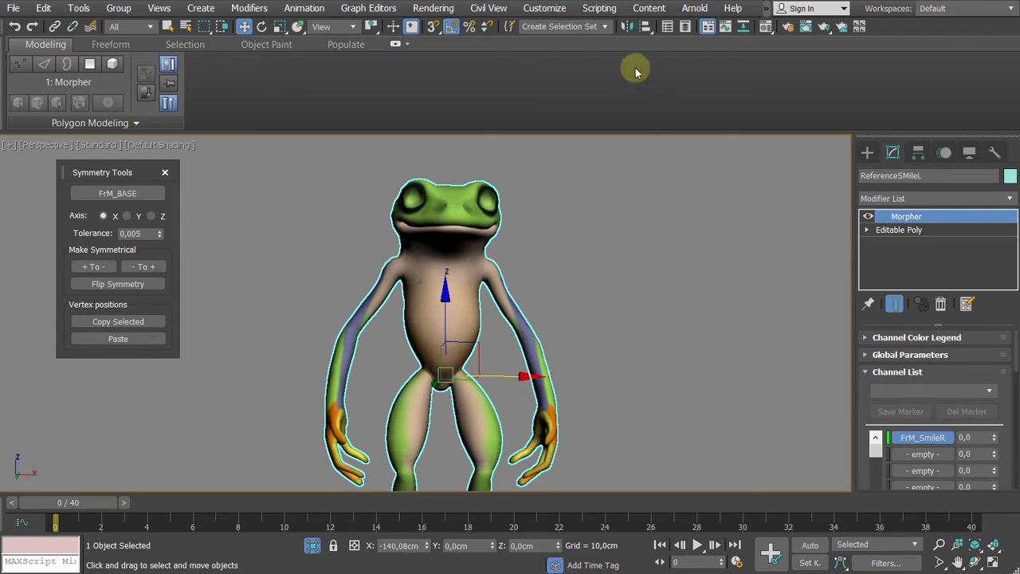
pyautogui.click(628, 27)
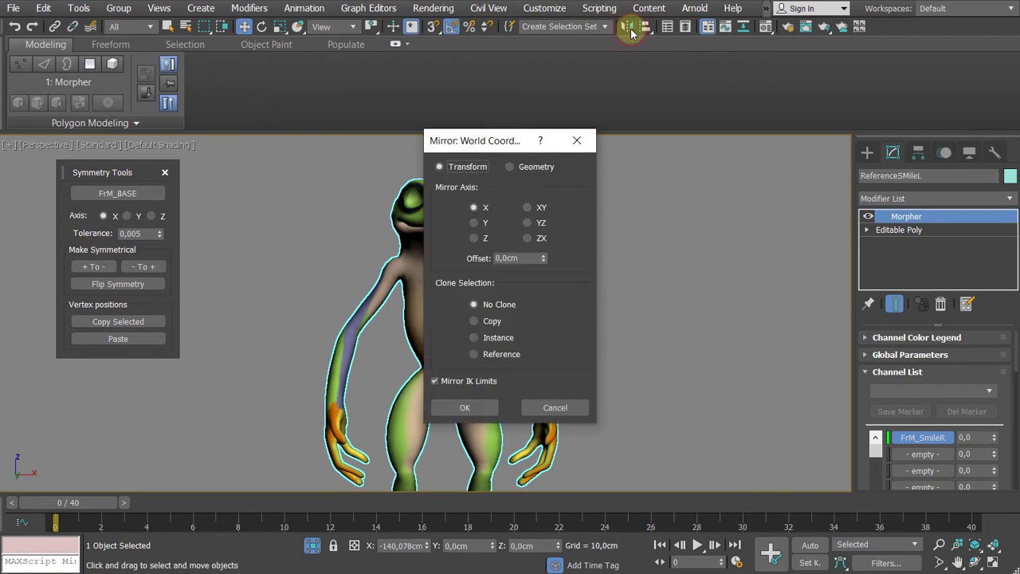
pyautogui.moveTo(482, 141); pyautogui.dragTo(642, 156)
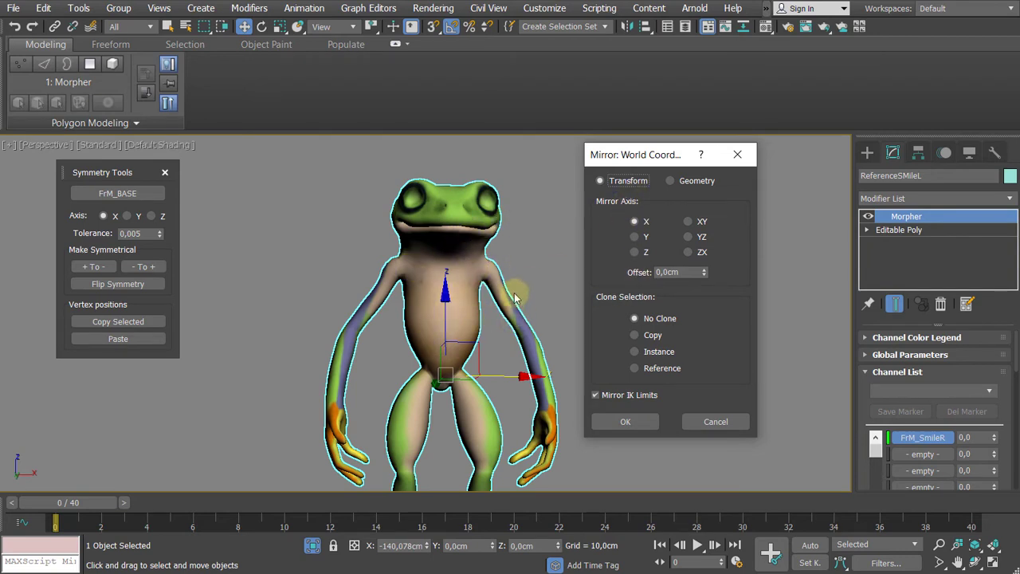
pyautogui.click(624, 422)
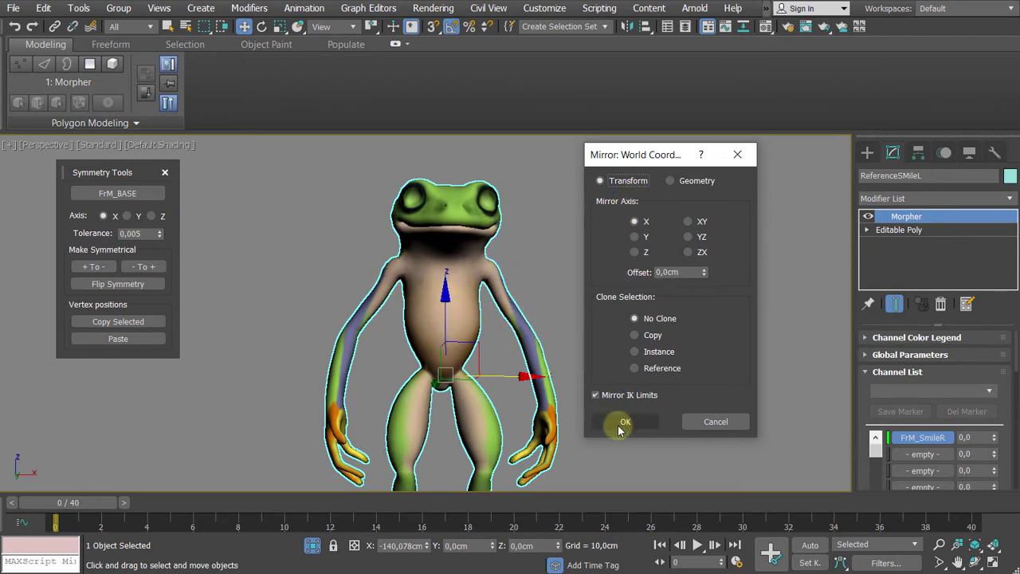
pyautogui.click(616, 424)
# - Set the FrM_SmileR morph channel of ReferenceSMileL to 100 and display edged faces around the mouth corner
pyautogui.moveTo(533, 232); pyautogui.dragTo(555, 273, button='middle')
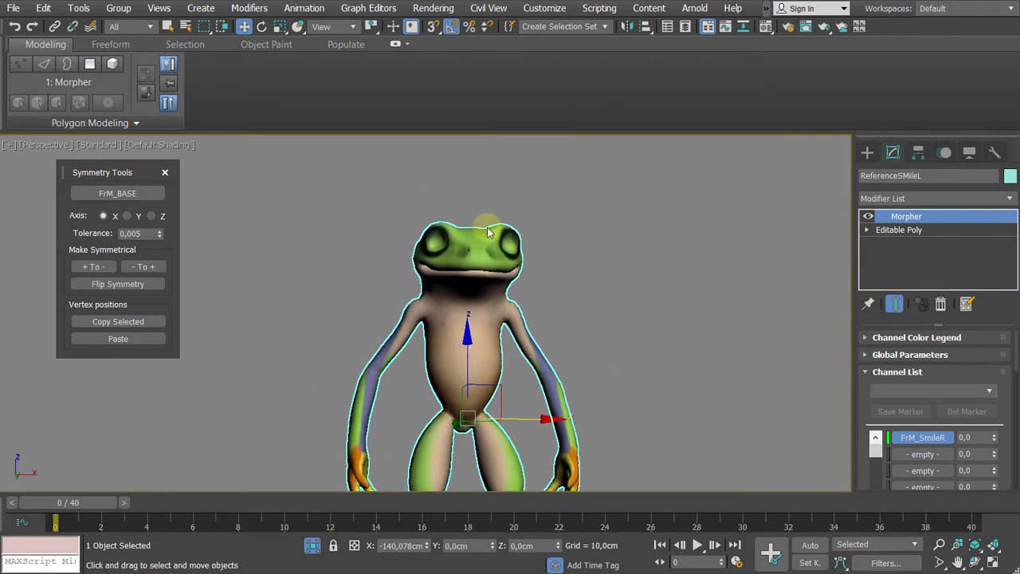
pyautogui.scroll(3, 489, 228)
pyautogui.scroll(2, 419, 267)
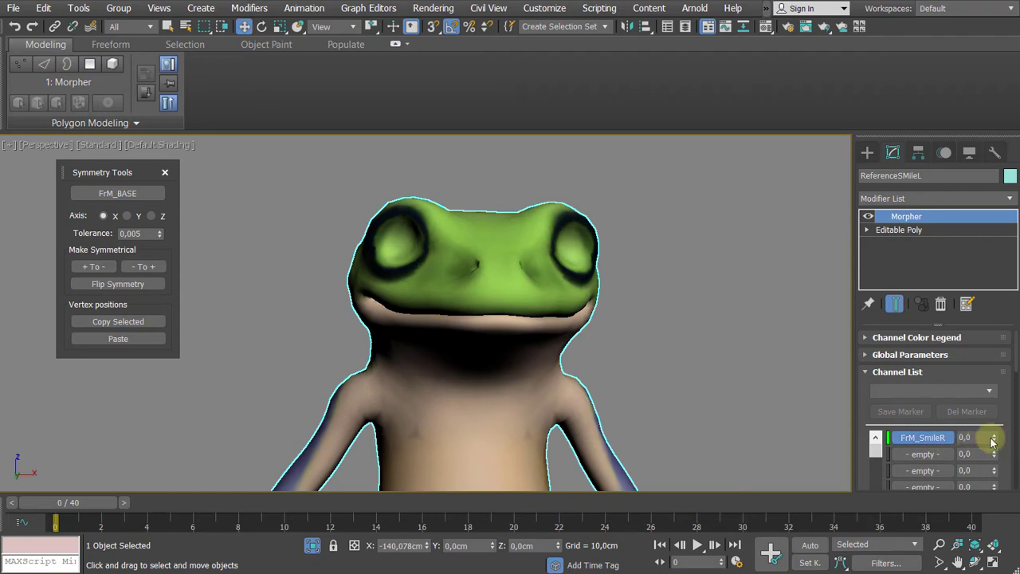
pyautogui.moveTo(994, 438); pyautogui.dragTo(993, 309)
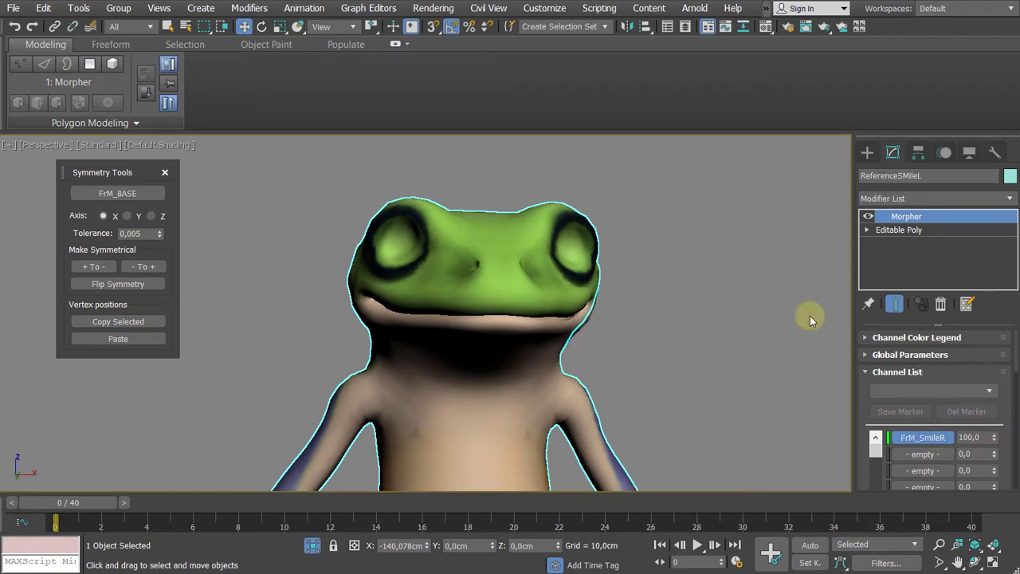
pyautogui.keyDown('alt'); pyautogui.moveTo(665, 300); pyautogui.dragTo(570, 276, button='middle'); pyautogui.keyUp('alt')
pyautogui.press('F4')
pyautogui.scroll(2, 569, 276)
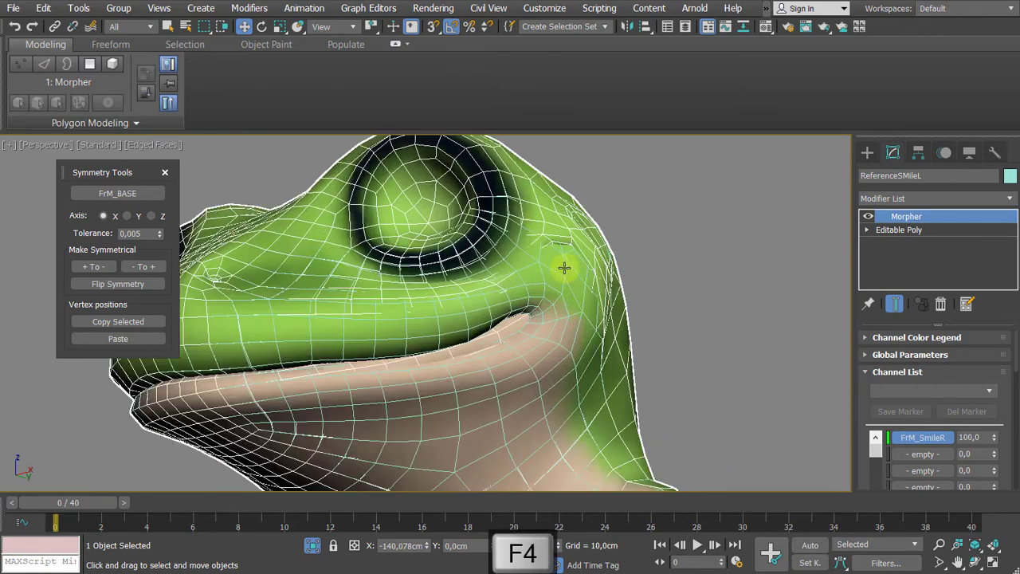
# - Compare the mouth with the FrM_SmileR channel at 0 and 100, and leave the channel reset to 0
pyautogui.rightClick(993, 440)
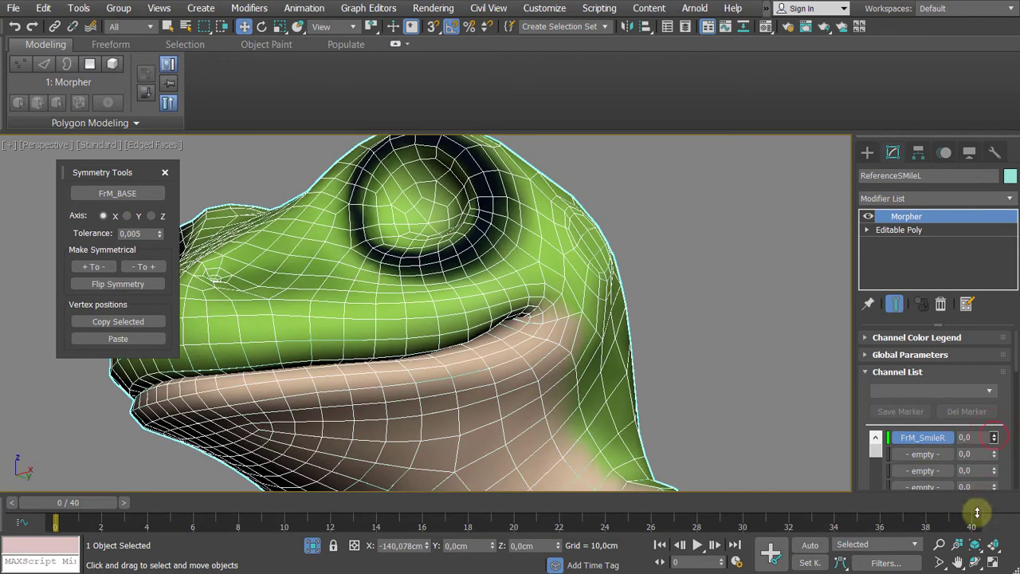
pyautogui.hotkey('ctrl', 'z')
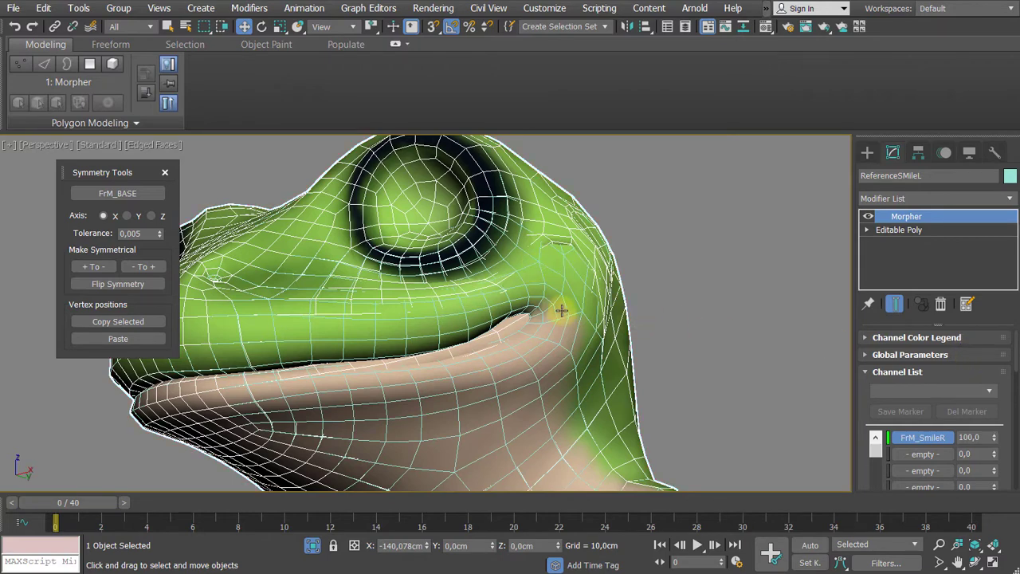
pyautogui.scroll(-2, 558, 308)
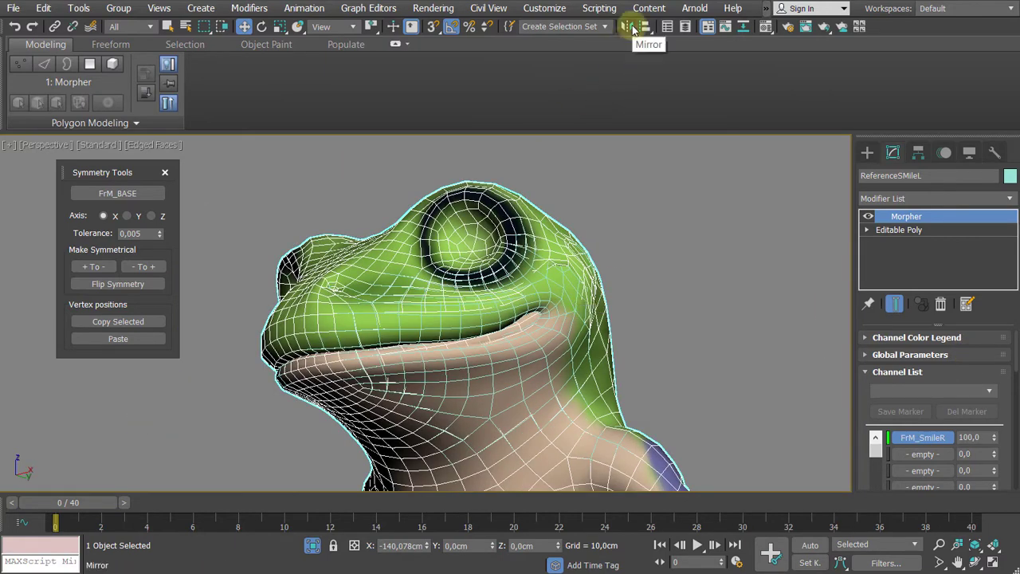
pyautogui.rightClick(993, 443)
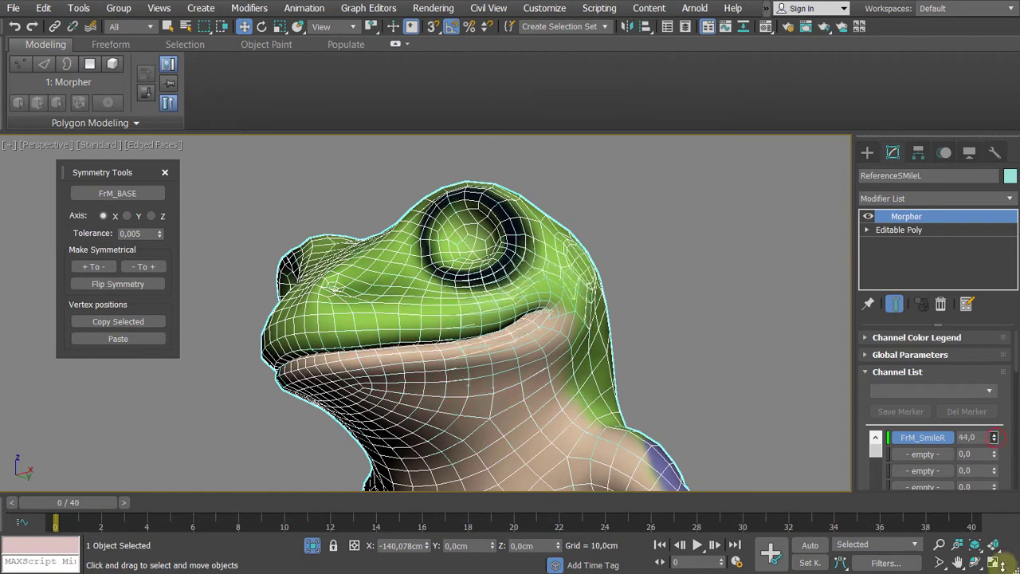
# - Select the overlapping FrM_SmileL2 frog and apply a Skin Wrap modifier to it
pyautogui.moveTo(635, 243)
pyautogui.keyDown('alt'); pyautogui.mouseDown(button='middle')
pyautogui.moveTo(649, 261)
pyautogui.moveTo(565, 224)
pyautogui.moveTo(583, 254)
pyautogui.moveTo(644, 248)
pyautogui.mouseUp(button='middle'); pyautogui.keyUp('alt')
pyautogui.scroll(-3, 649, 260)
pyautogui.click(593, 252)
pyautogui.click(503, 279)
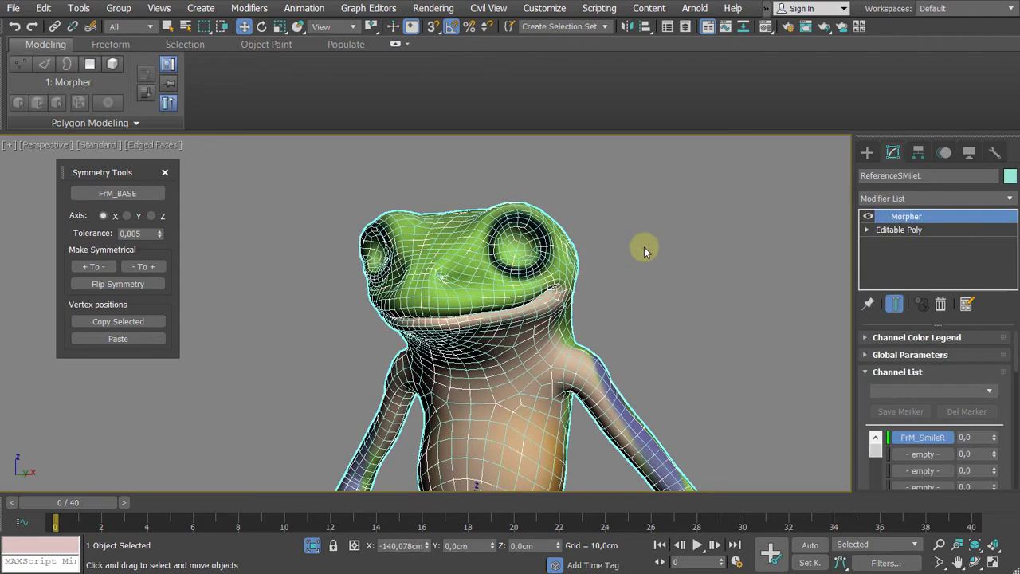
pyautogui.click(520, 244)
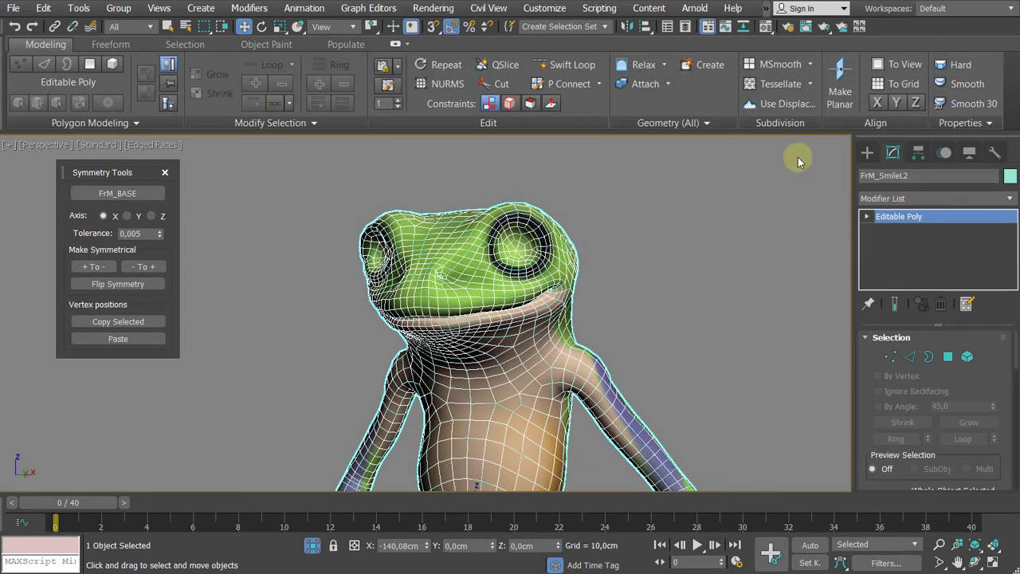
pyautogui.click(922, 199)
pyautogui.press('s')
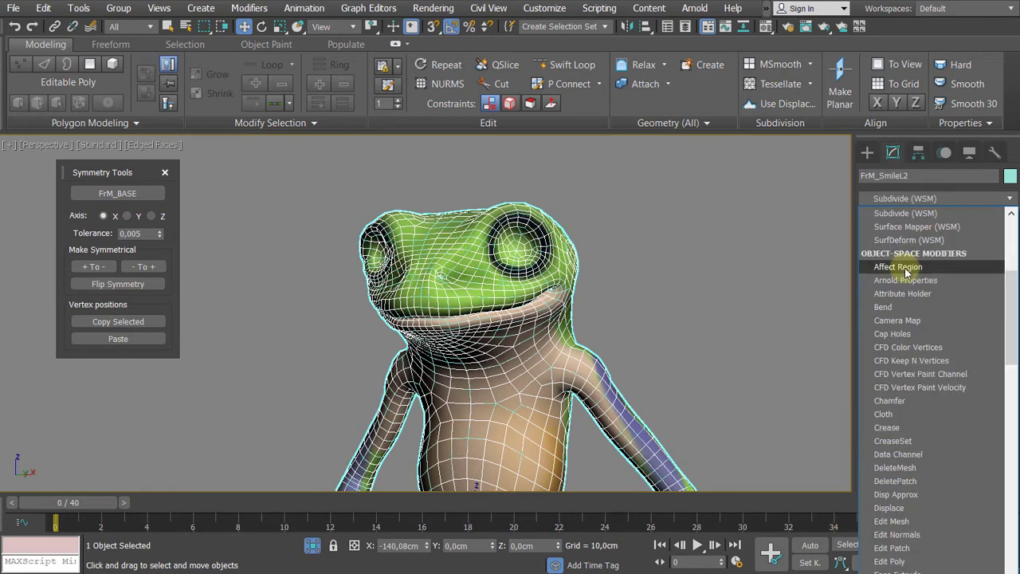
pyautogui.press('s')
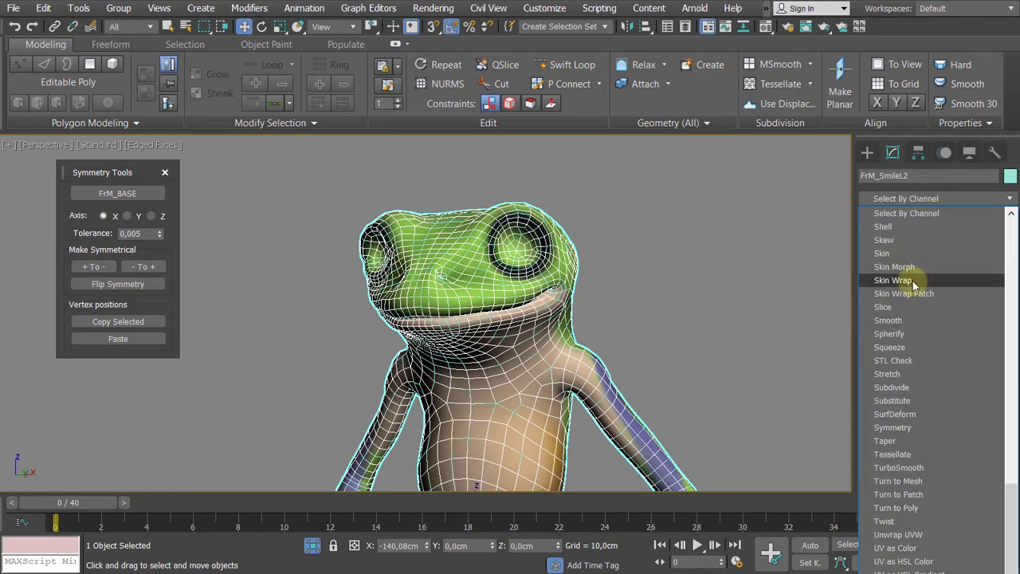
pyautogui.click(912, 280)
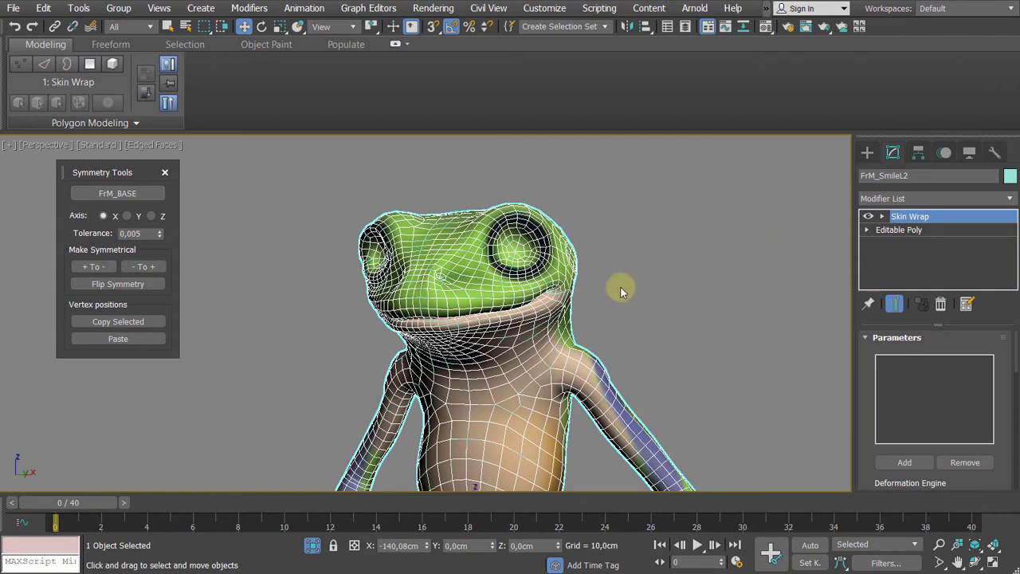
# - Add ReferenceSMileL as the control object of the Skin Wrap on FrM_SmileL2
pyautogui.scroll(3, 514, 301)
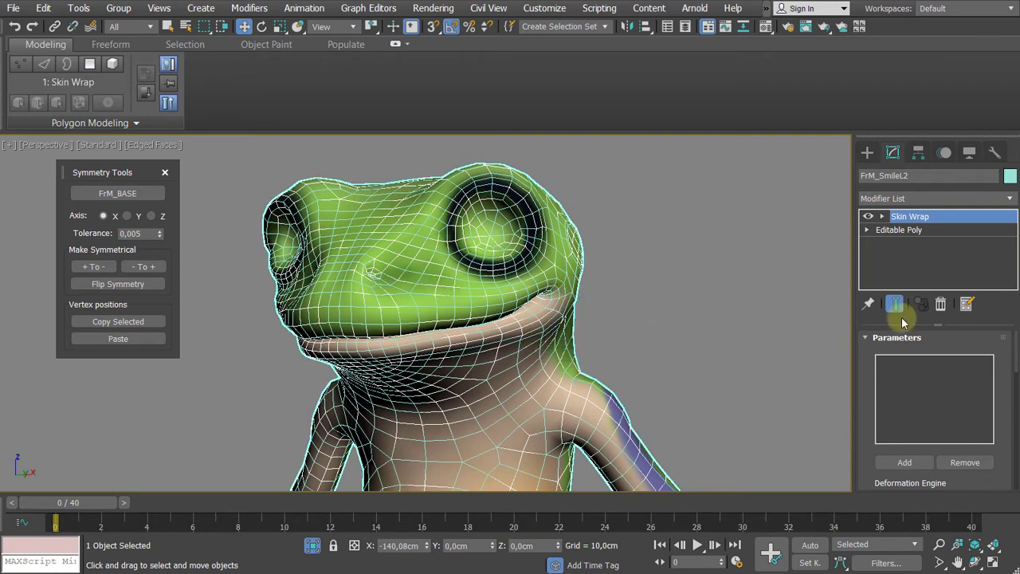
pyautogui.click(905, 463)
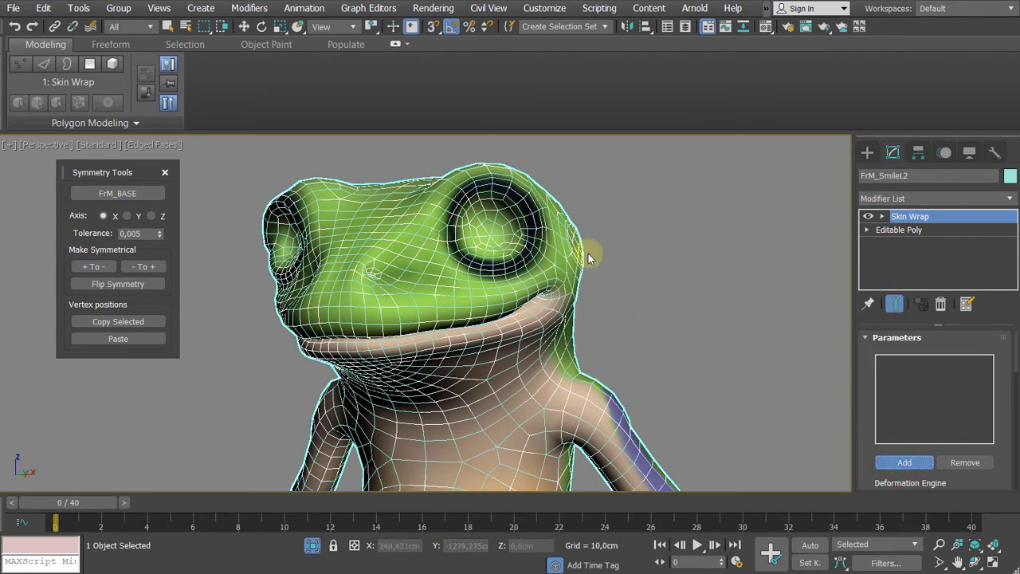
pyautogui.click(550, 230)
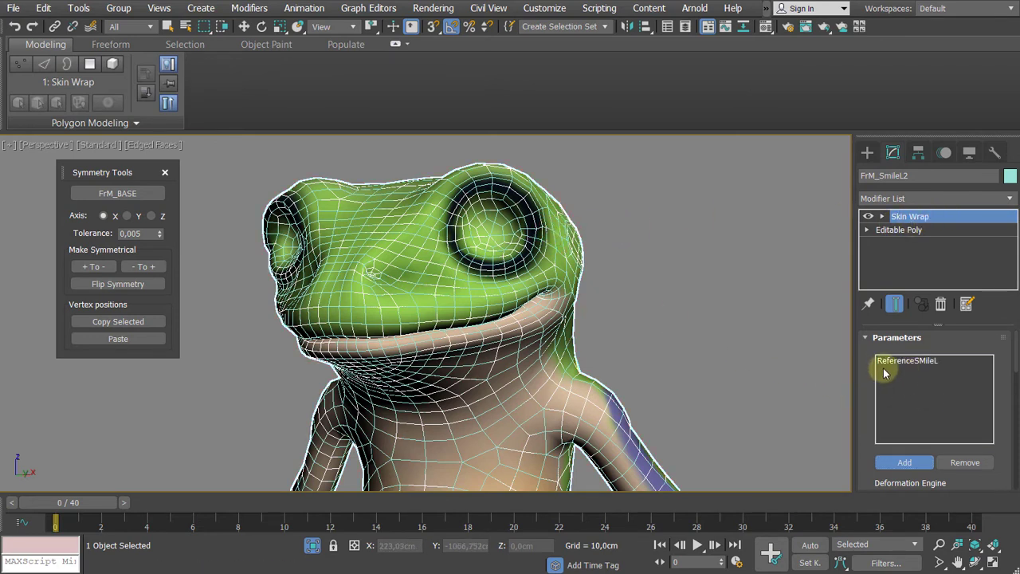
pyautogui.click(904, 462)
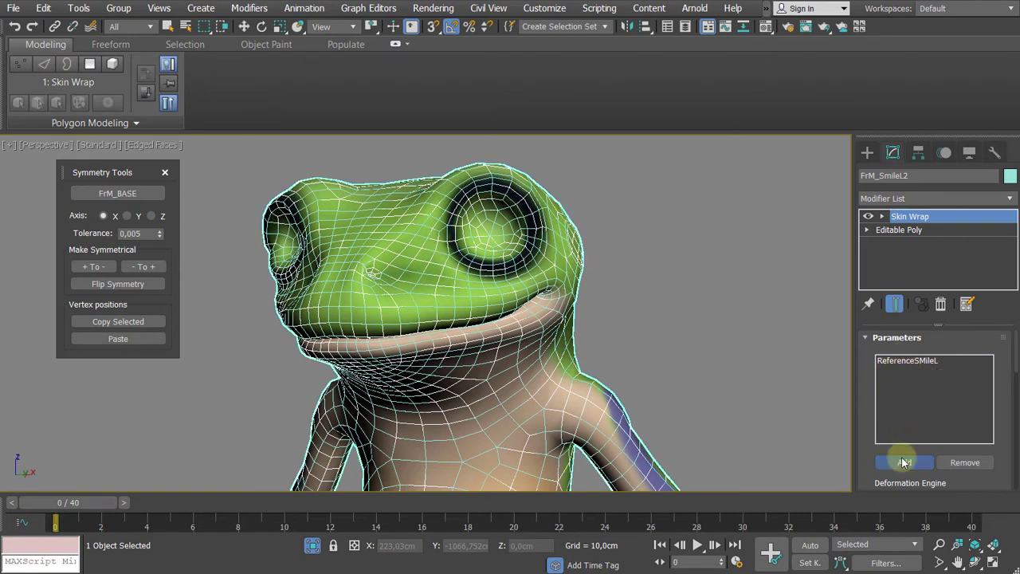
# - Set the FrM_SmileR morph channel of ReferenceSMileL to 100 and inspect the deformed mouth corner
pyautogui.click(698, 333)
pyautogui.click(519, 240)
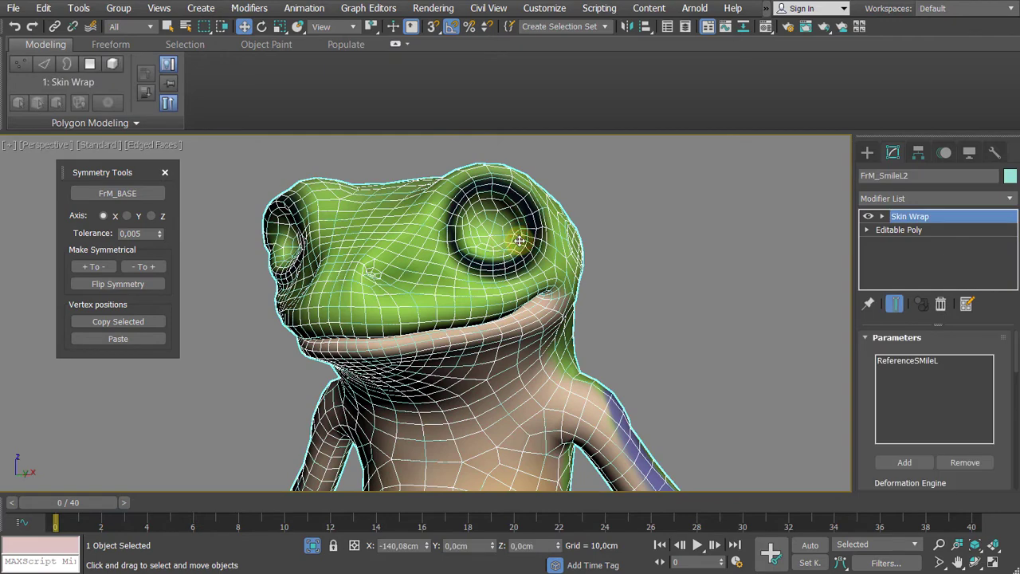
pyautogui.click(519, 241)
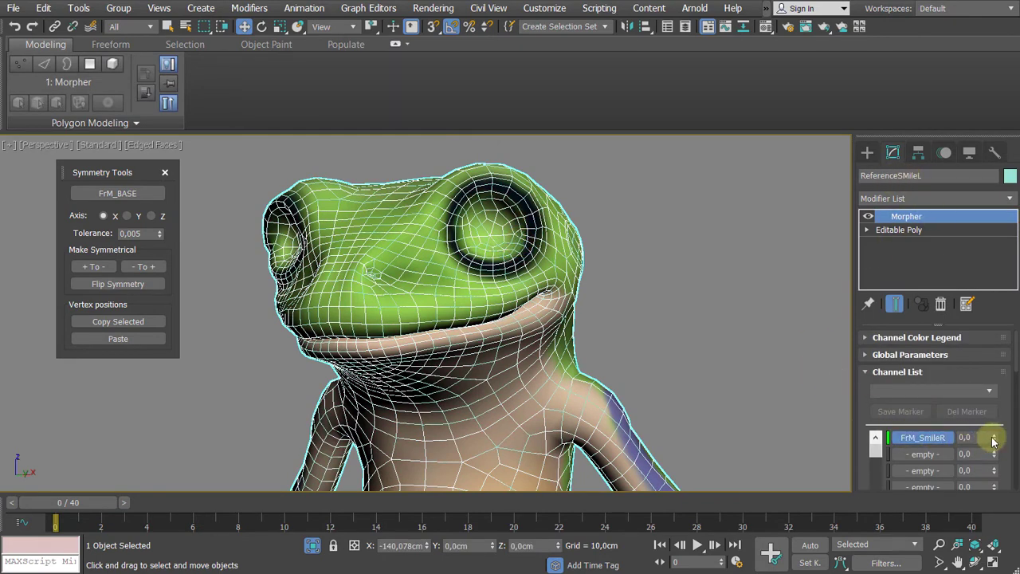
pyautogui.moveTo(994, 441); pyautogui.dragTo(991, 299)
pyautogui.scroll(5, 628, 251)
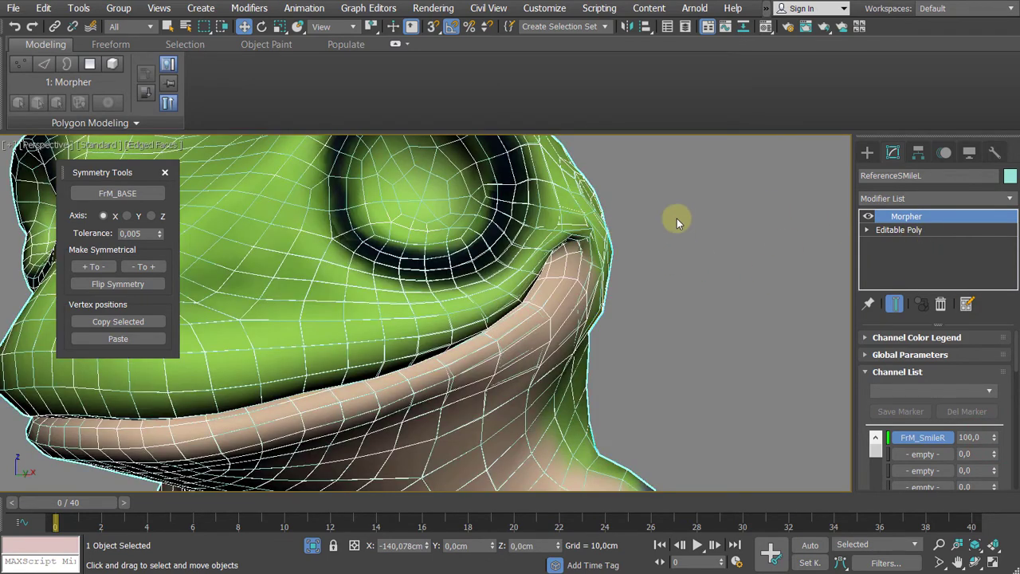
pyautogui.moveTo(677, 218); pyautogui.dragTo(683, 239, button='middle')
pyautogui.scroll(-1, 683, 239)
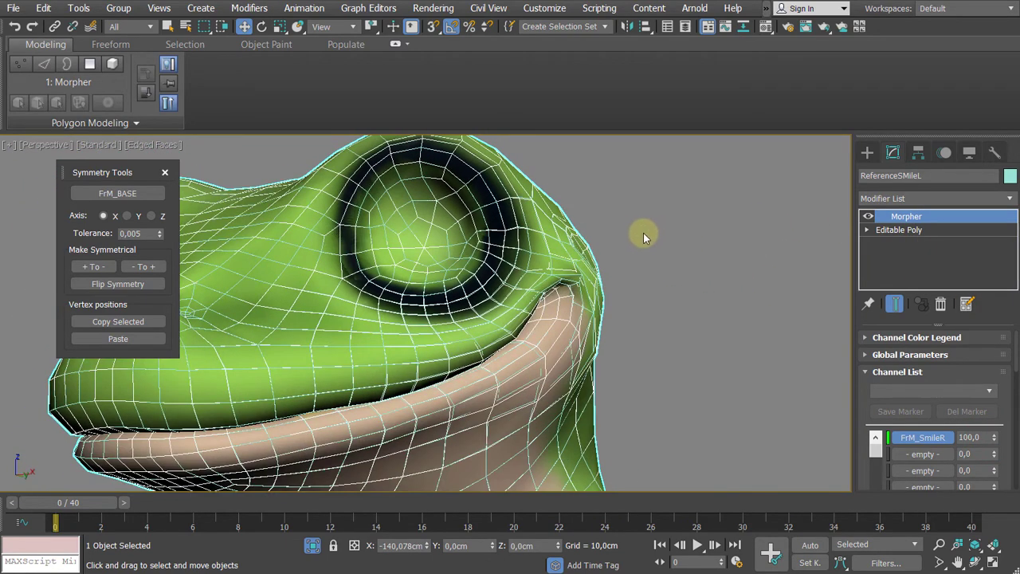
pyautogui.scroll(-2, 580, 262)
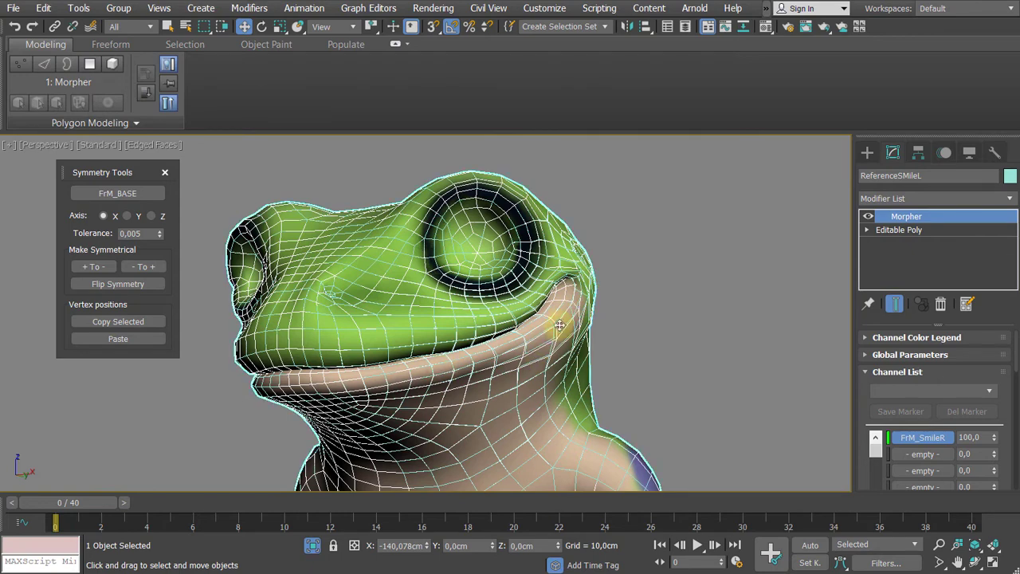
# - Select the FrM_SmileL2 frog that carries the Skin Wrap modifier
pyautogui.click(683, 268)
pyautogui.click(578, 254)
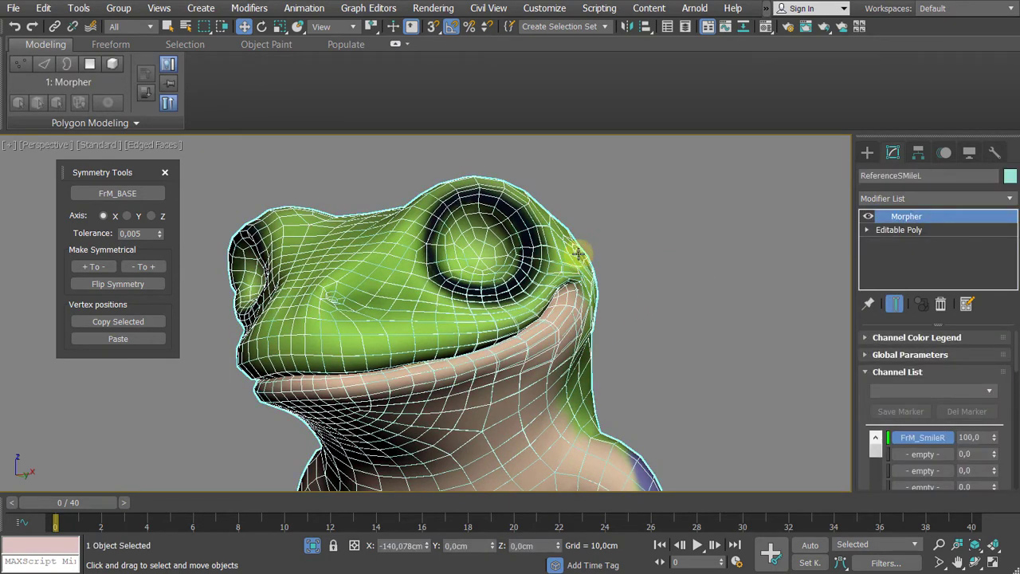
pyautogui.click(577, 253)
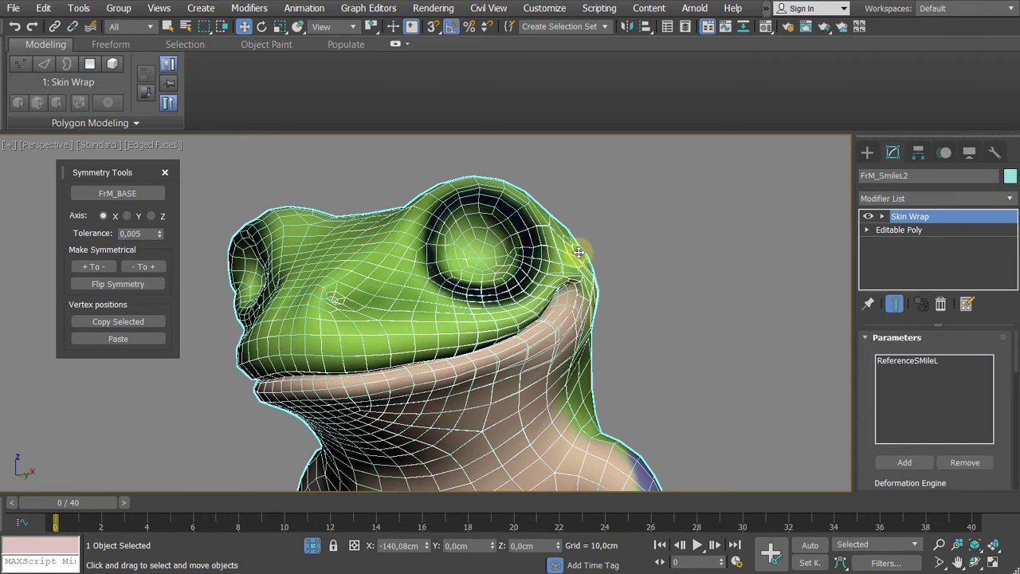
pyautogui.scroll(-3, 578, 253)
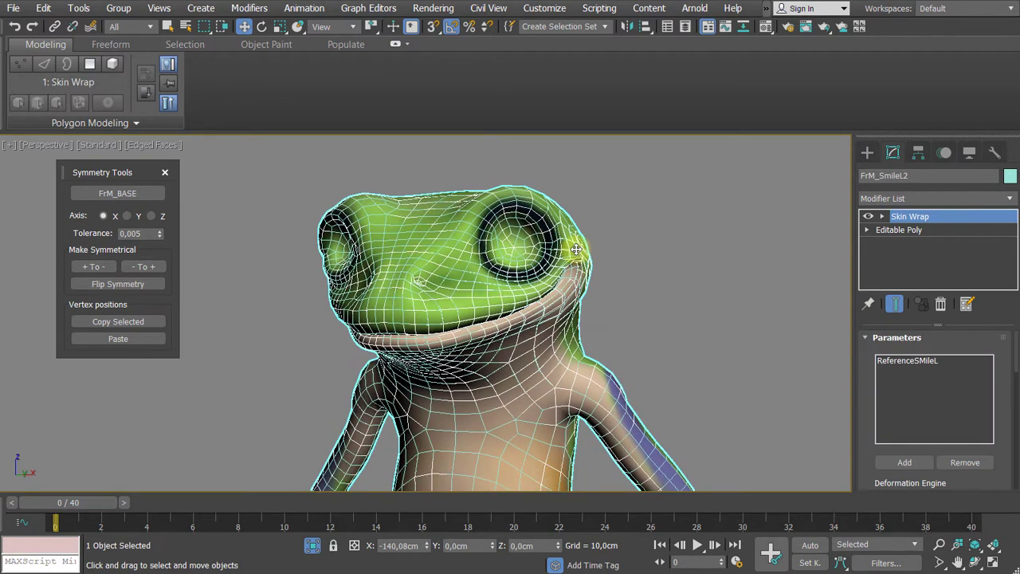
# - Convert the FrM_SmileL2 frog to an Editable Poly to bake in the Skin Wrap deformation
pyautogui.rightClick(576, 253)
pyautogui.moveTo(641, 419)
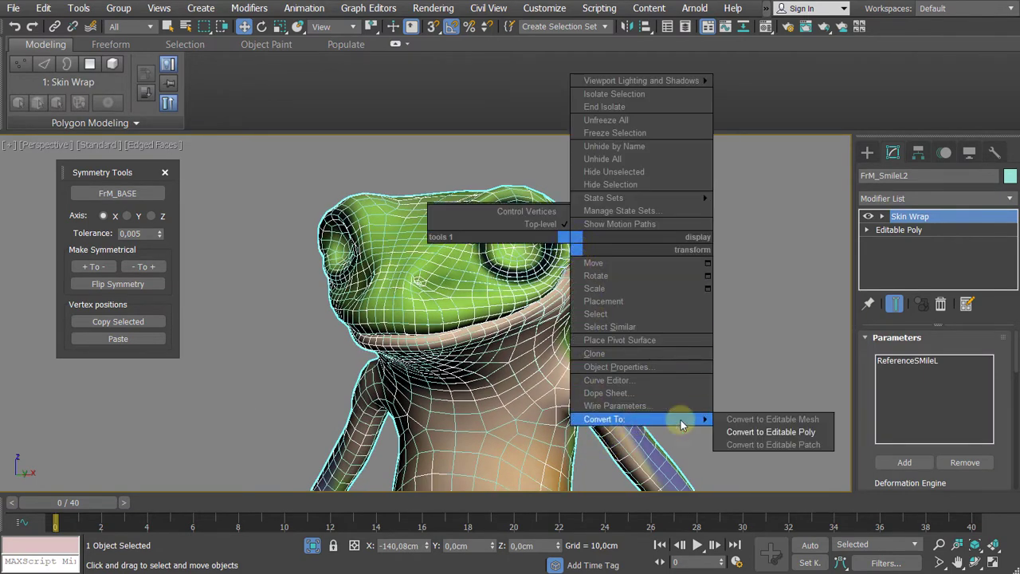
pyautogui.click(734, 433)
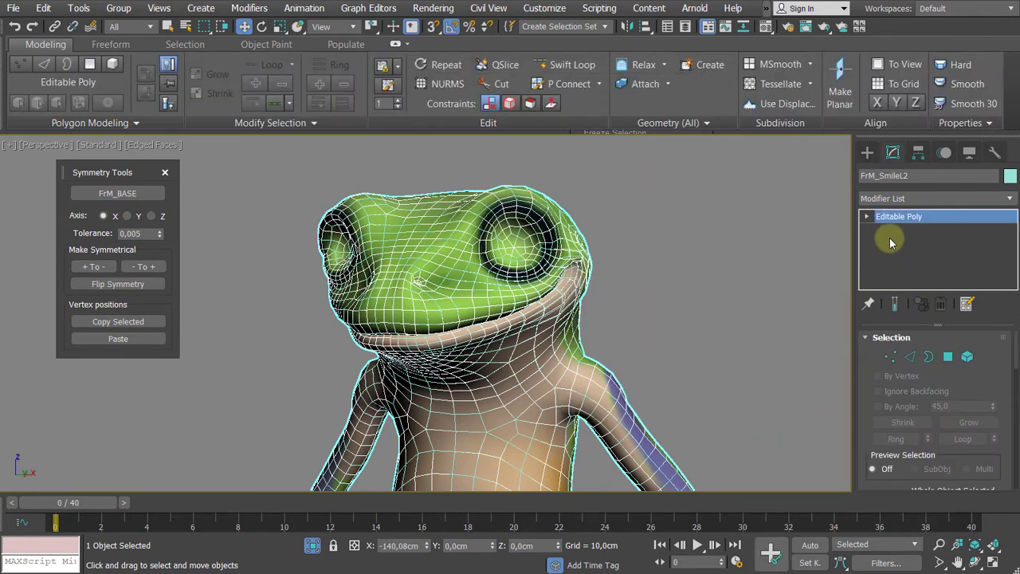
# - Move FrM_SmileL2 aside along X and delete the ReferenceSMileL frog
pyautogui.scroll(-3, 625, 239)
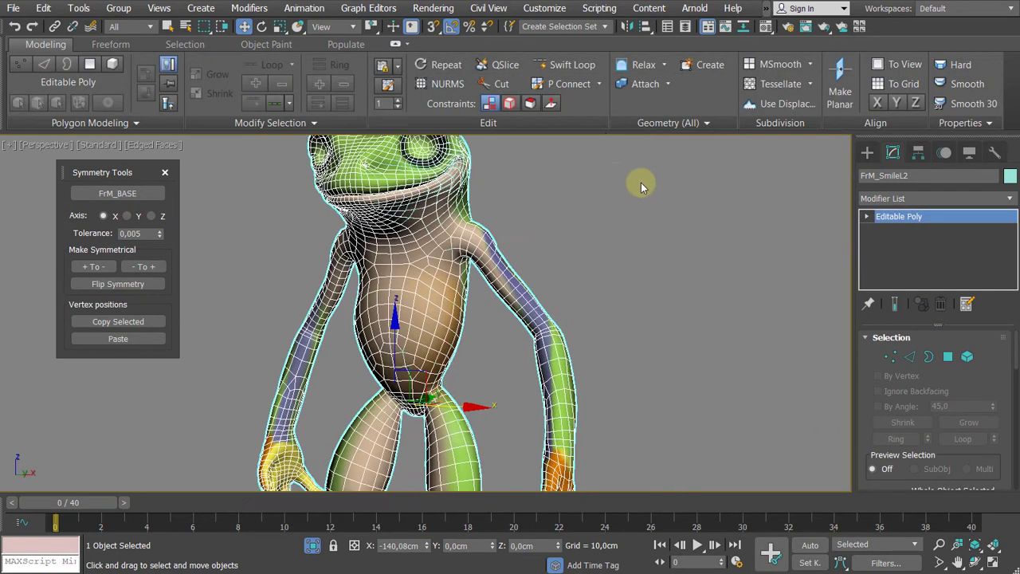
pyautogui.moveTo(459, 404); pyautogui.dragTo(663, 416)
pyautogui.click(451, 257)
pyautogui.scroll(-3, 452, 258)
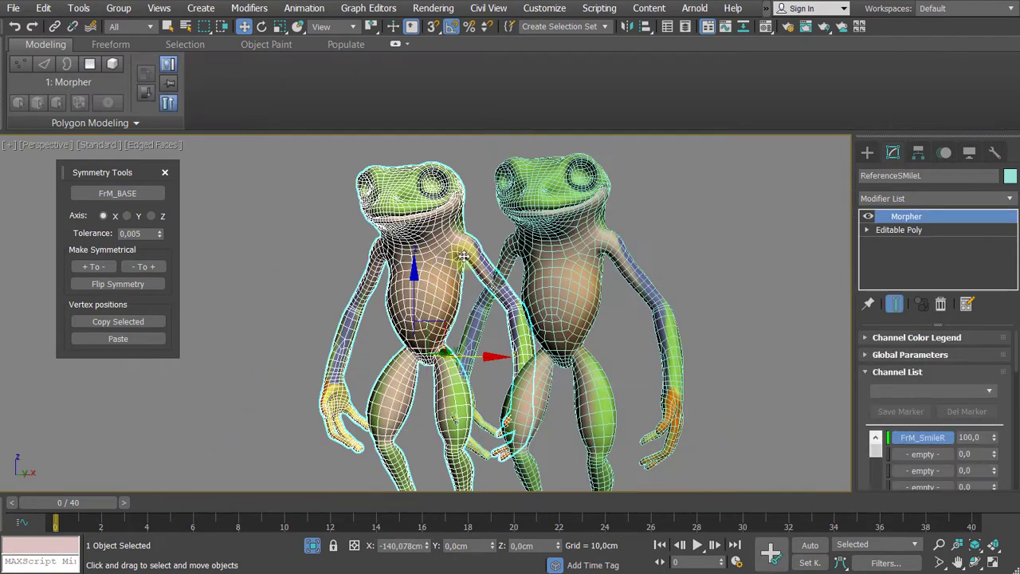
pyautogui.press('Delete')
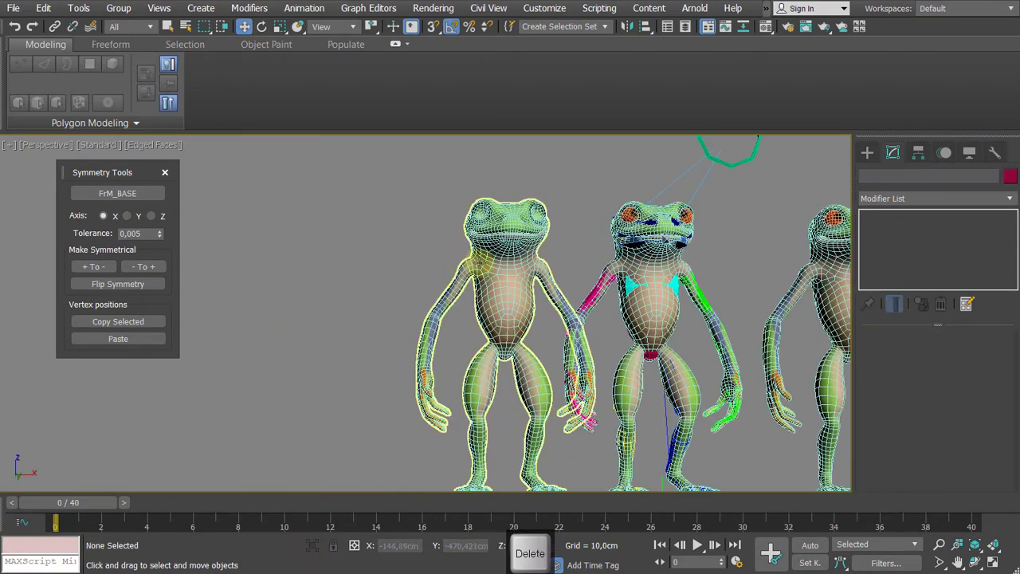
# - Move FrM_SmileL2 along X to the far end of the row of morph targets, at about 512 cm
pyautogui.click(479, 260)
pyautogui.scroll(-3, 479, 261)
pyautogui.moveTo(479, 261); pyautogui.dragTo(332, 240, button='middle')
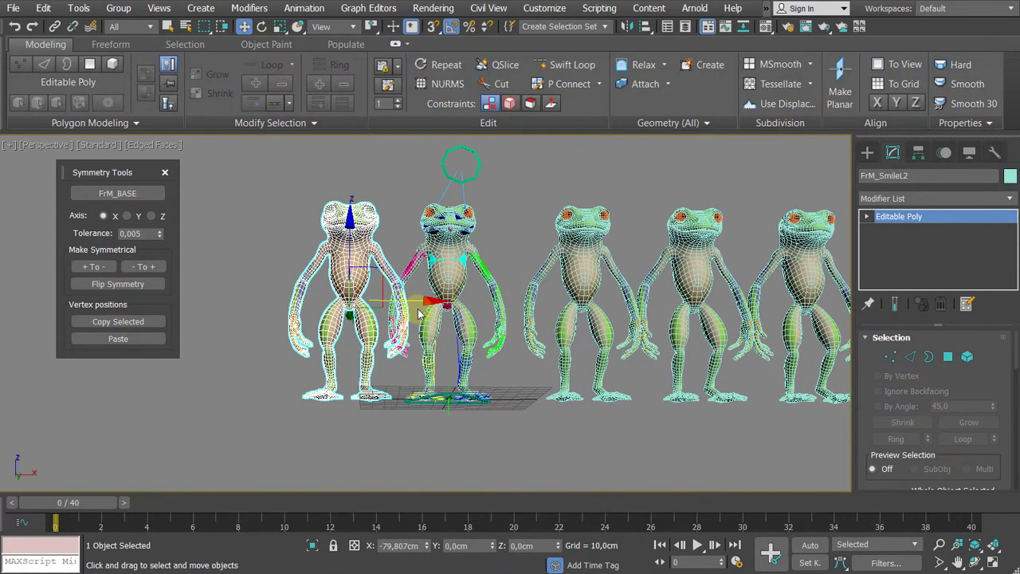
pyautogui.moveTo(418, 301); pyautogui.dragTo(888, 303)
pyautogui.moveTo(888, 302); pyautogui.dragTo(705, 302, button='middle')
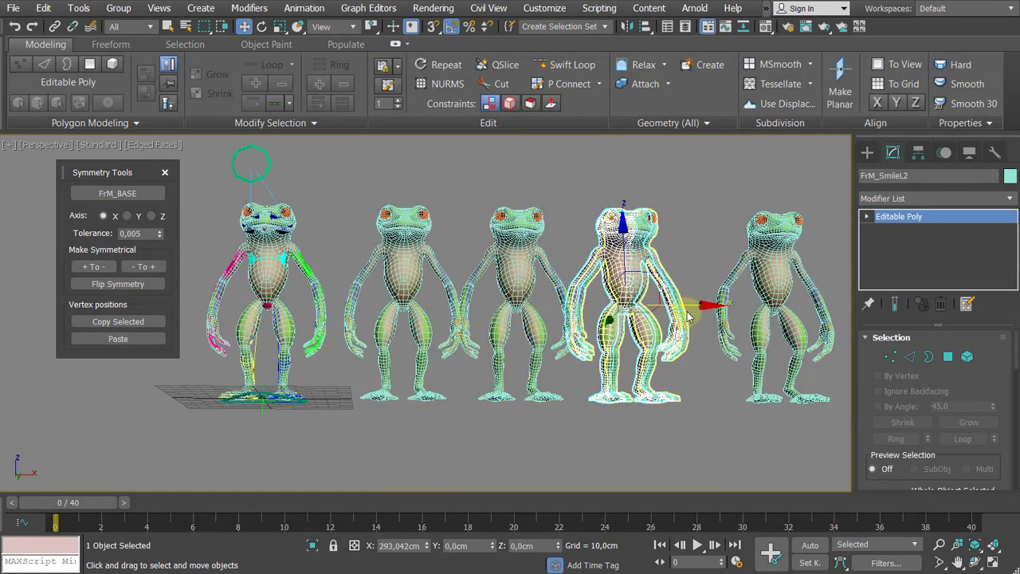
pyautogui.moveTo(705, 303); pyautogui.dragTo(968, 331)
pyautogui.moveTo(810, 302); pyautogui.dragTo(648, 328, button='middle')
pyautogui.keyDown('alt'); pyautogui.moveTo(649, 328); pyautogui.dragTo(650, 355, button='middle'); pyautogui.keyUp('alt')
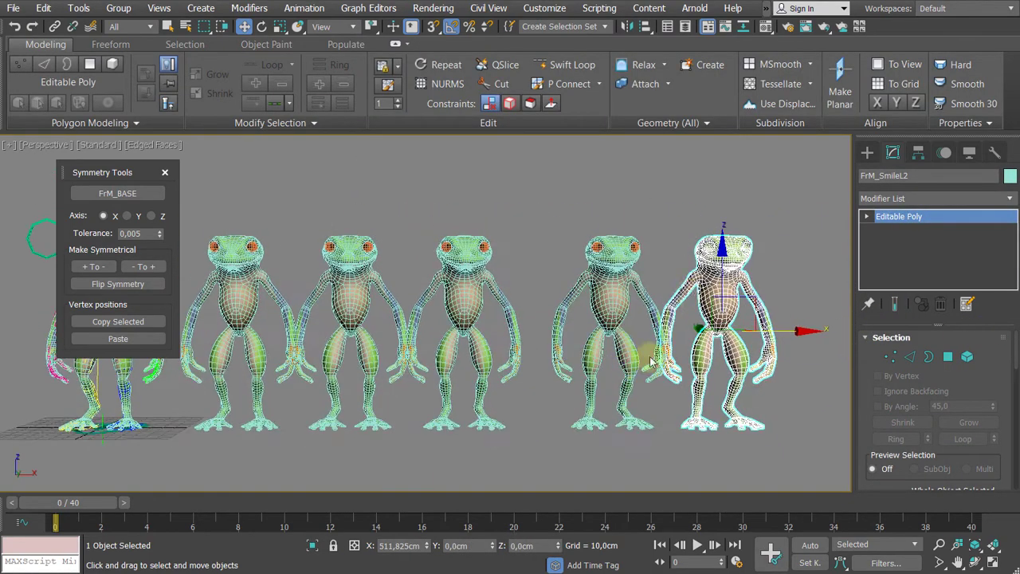
# - Compare the mouth corners of the FrM_SmileL and FrM_SmileL2 frogs up close
pyautogui.scroll(3, 694, 286)
pyautogui.scroll(3, 611, 255)
pyautogui.scroll(2, 557, 239)
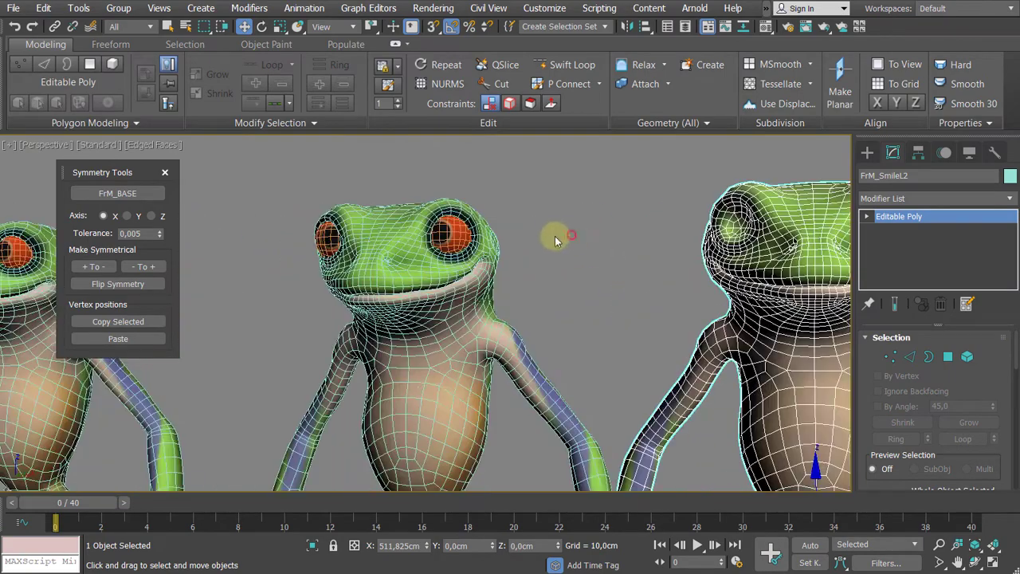
pyautogui.click(572, 235)
pyautogui.click(470, 259)
pyautogui.moveTo(580, 282); pyautogui.dragTo(453, 257, button='middle')
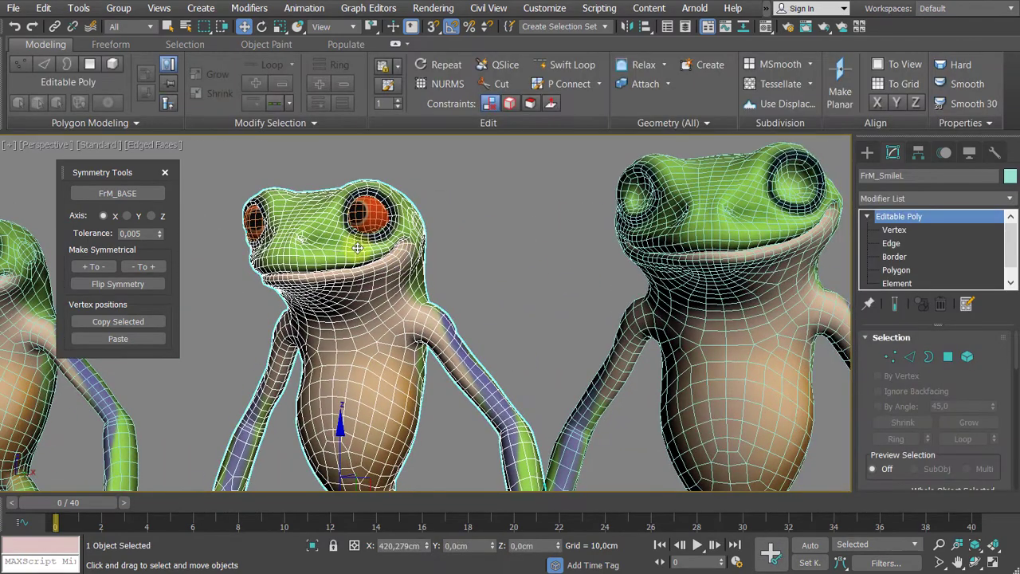
pyautogui.scroll(3, 357, 248)
pyautogui.scroll(-4, 522, 234)
pyautogui.moveTo(577, 236); pyautogui.dragTo(289, 246, button='middle')
pyautogui.scroll(2, 522, 233)
pyautogui.click(529, 235)
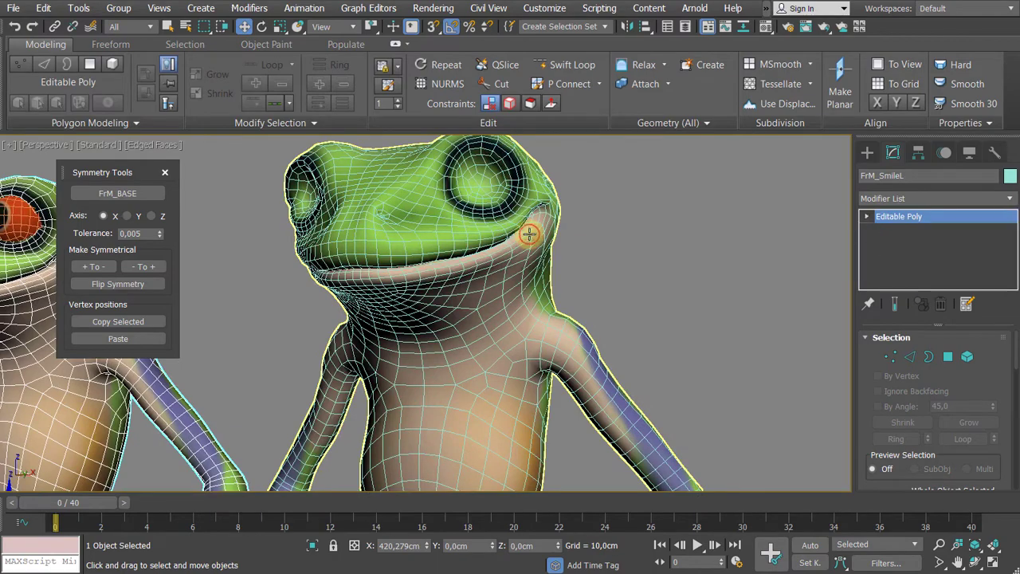
# - Load FrM_SmileL from the scene into the first empty Morpher channel of Fred_Retopo_Low
pyautogui.scroll(-5, 529, 234)
pyautogui.moveTo(403, 257); pyautogui.dragTo(747, 246, button='middle')
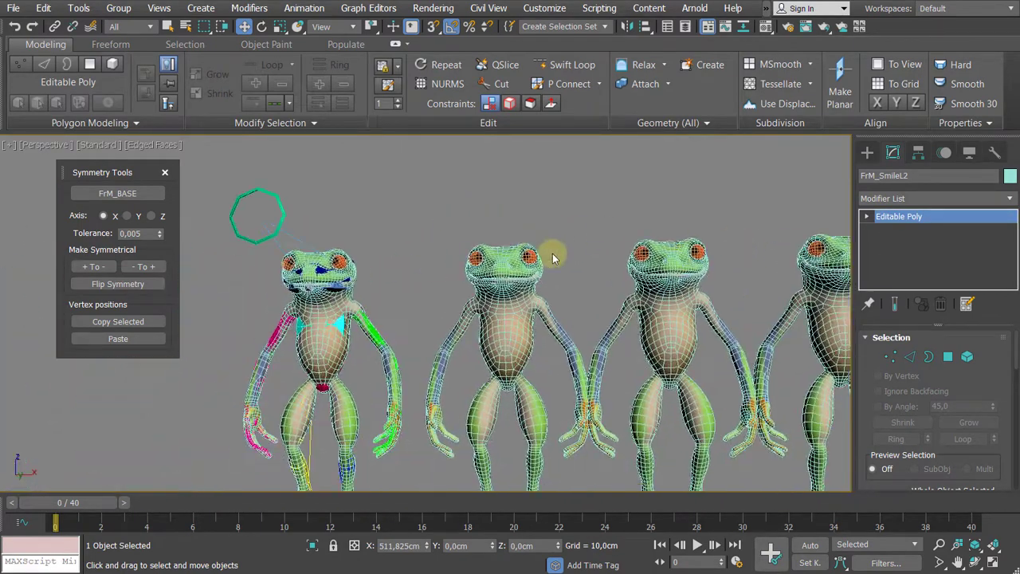
pyautogui.keyDown('alt'); pyautogui.moveTo(552, 253); pyautogui.dragTo(494, 301, button='middle'); pyautogui.keyUp('alt')
pyautogui.scroll(3, 446, 259)
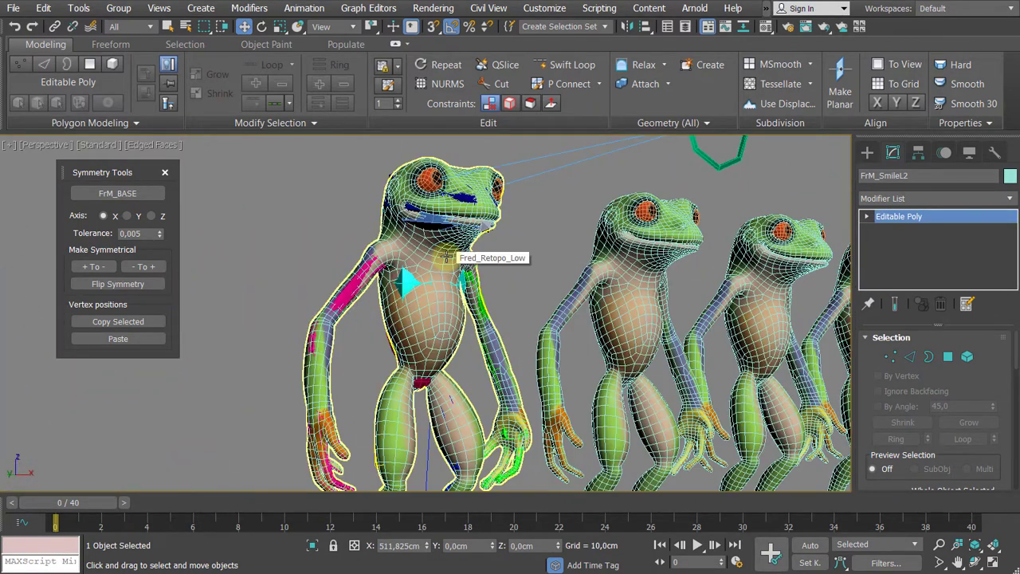
pyautogui.click(447, 257)
pyautogui.click(924, 231)
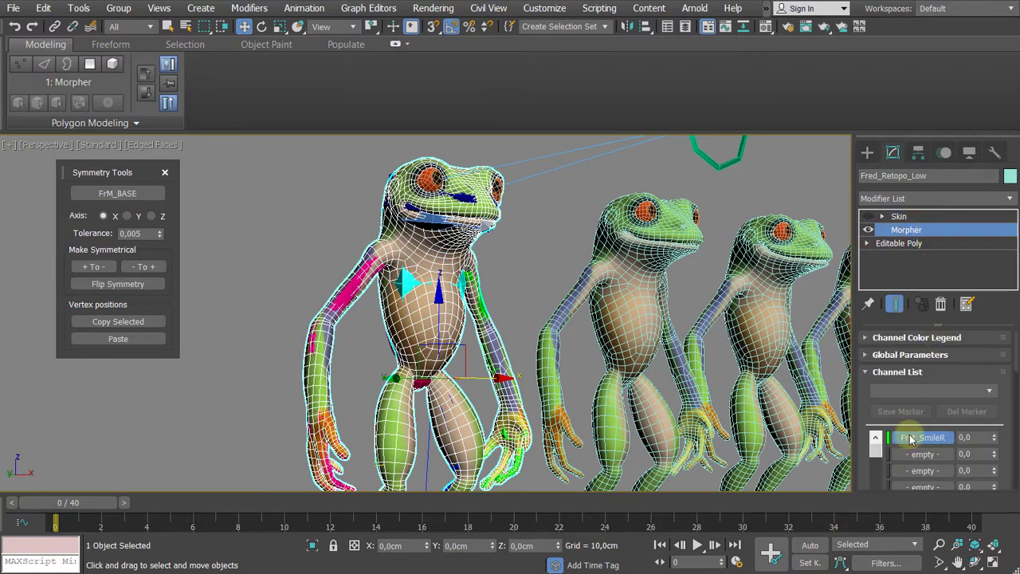
pyautogui.click(920, 454)
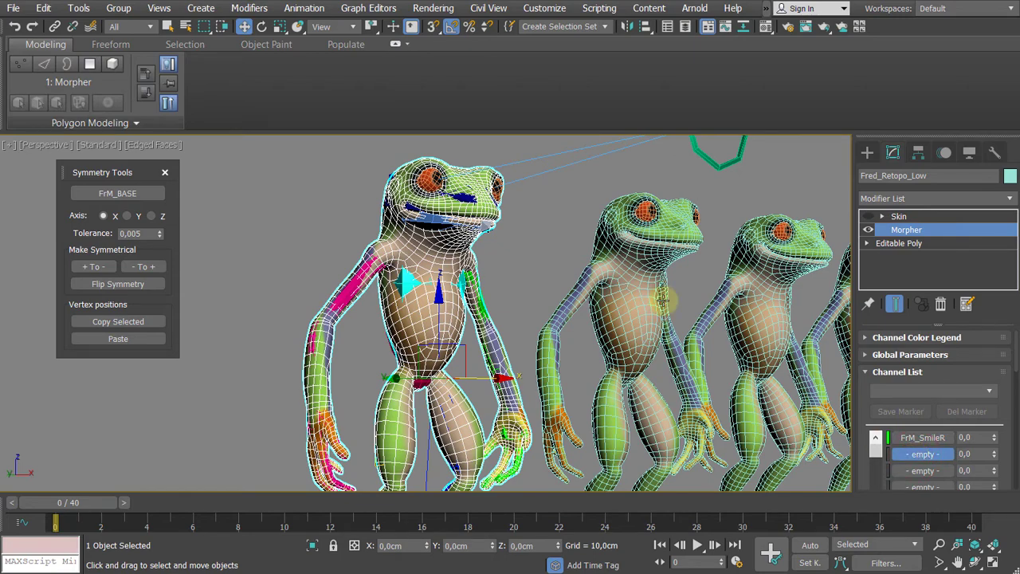
pyautogui.scroll(-5, 687, 275)
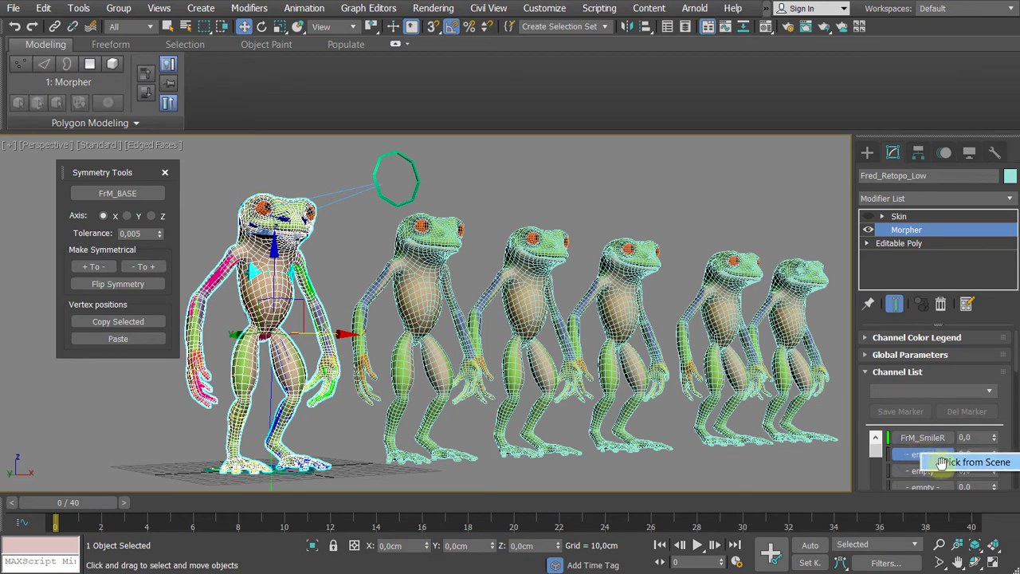
pyautogui.click(945, 461)
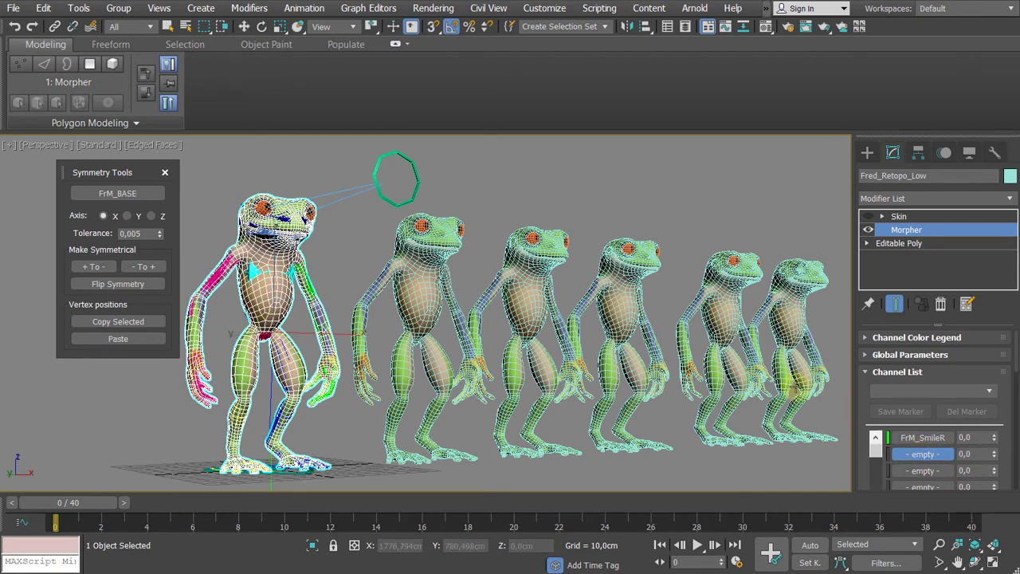
pyautogui.click(727, 310)
# - Replace the target of the FrM_SmileL channel by picking the FrM_SmileL2 frog from the scene
pyautogui.click(894, 451)
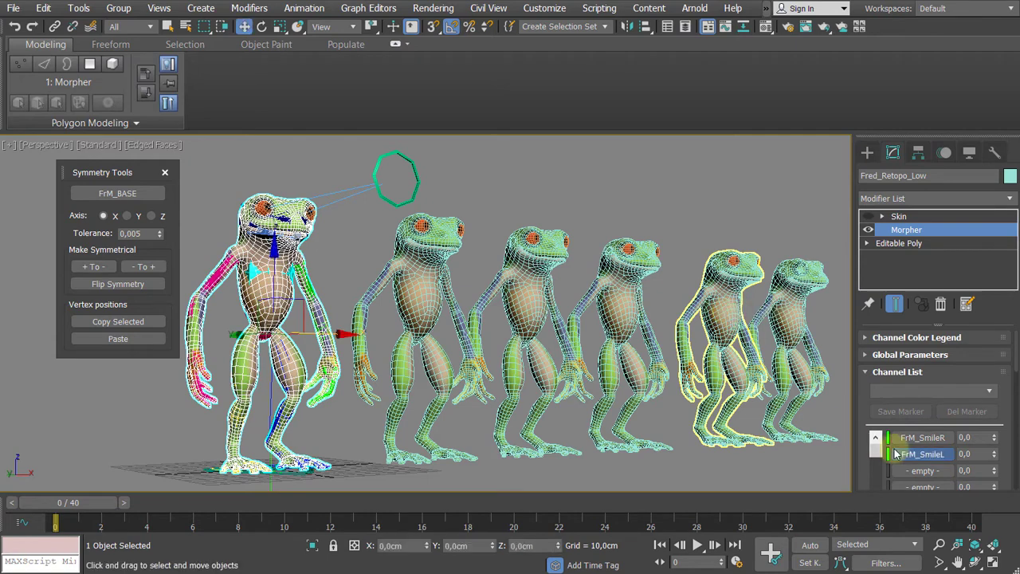
pyautogui.rightClick(917, 454)
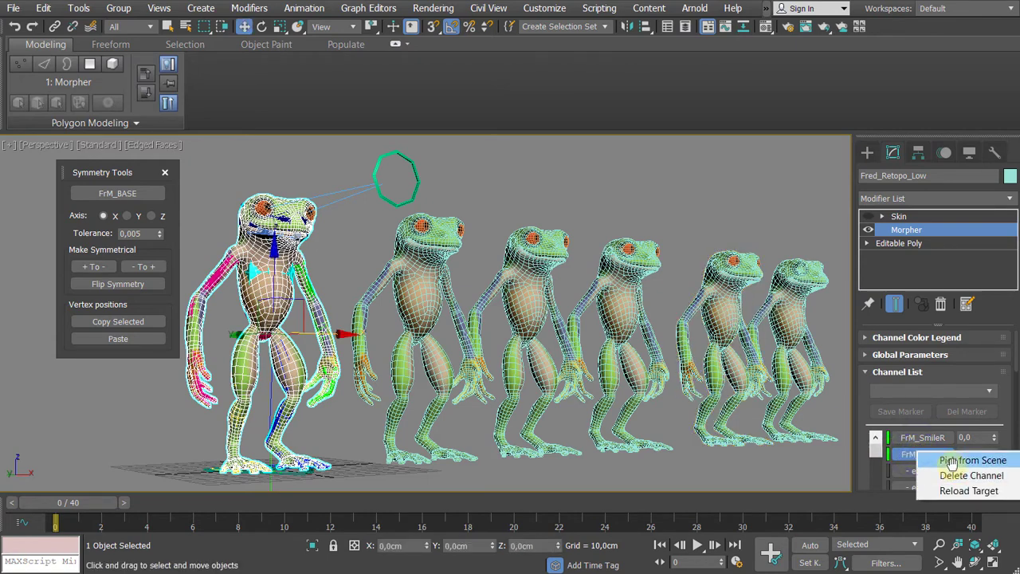
pyautogui.click(929, 456)
pyautogui.click(797, 317)
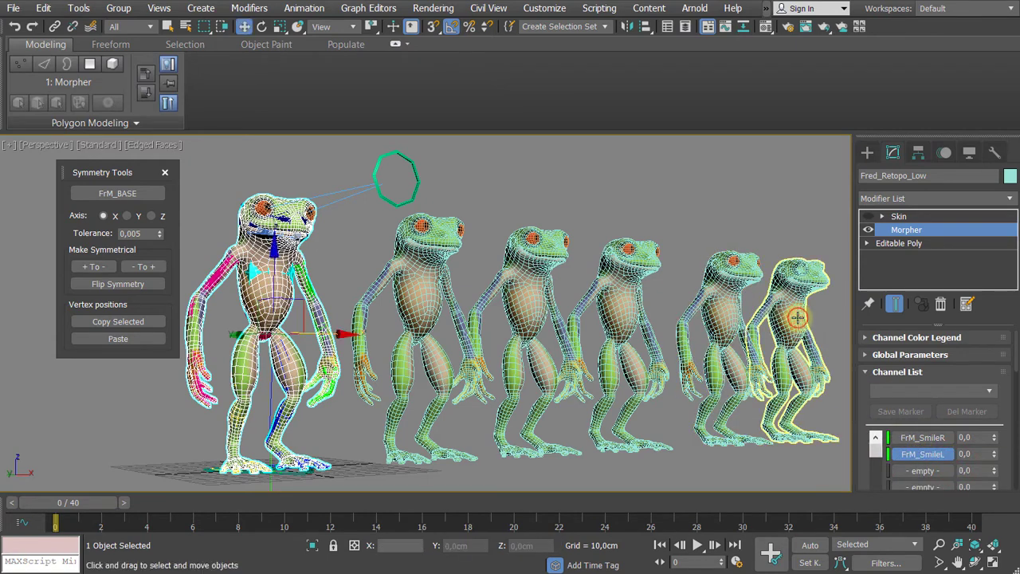
# - Isolate Fred_Retopo_Low and set its FrM_SmileL morph channel to 100
pyautogui.moveTo(367, 231); pyautogui.dragTo(467, 255, button='middle')
pyautogui.scroll(5, 420, 277)
pyautogui.hotkey('alt', 'q')
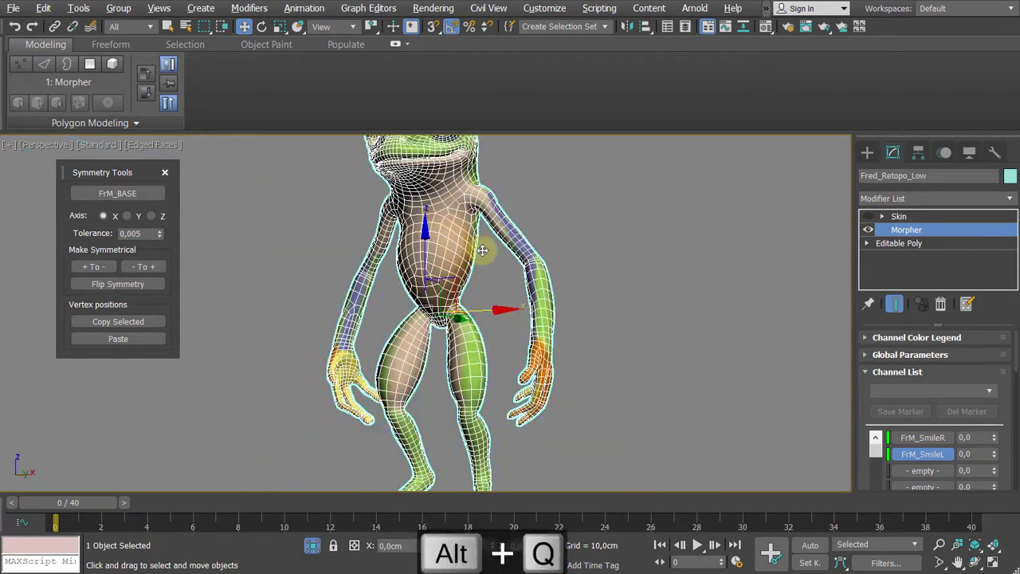
pyautogui.scroll(6, 436, 283)
pyautogui.keyDown('alt'); pyautogui.moveTo(441, 281); pyautogui.dragTo(501, 268, button='middle'); pyautogui.keyUp('alt')
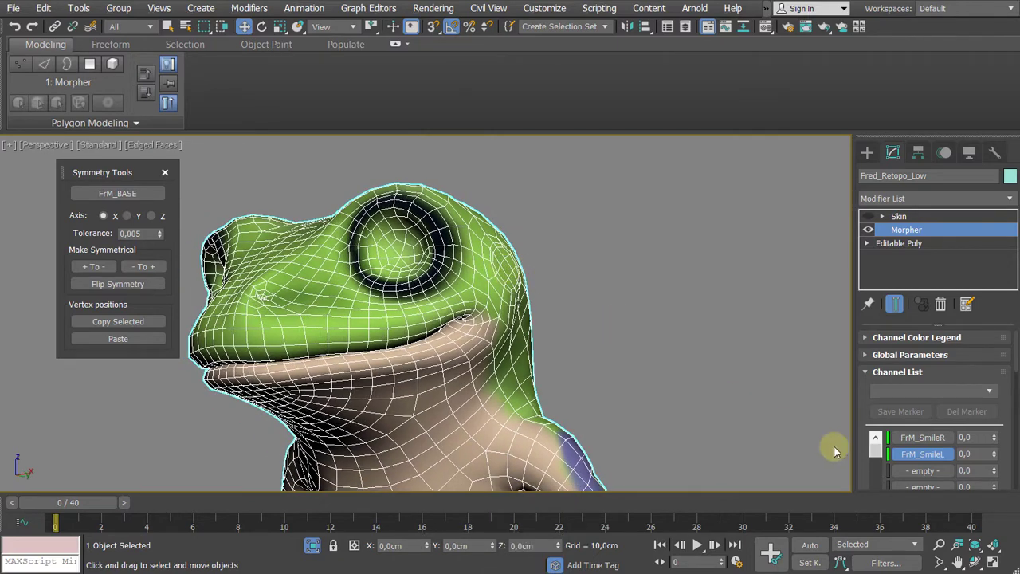
pyautogui.moveTo(994, 449); pyautogui.dragTo(1017, 343)
pyautogui.moveTo(1018, 391); pyautogui.dragTo(992, 340)
pyautogui.moveTo(592, 306); pyautogui.dragTo(528, 315, button='middle')
pyautogui.scroll(-3, 643, 307)
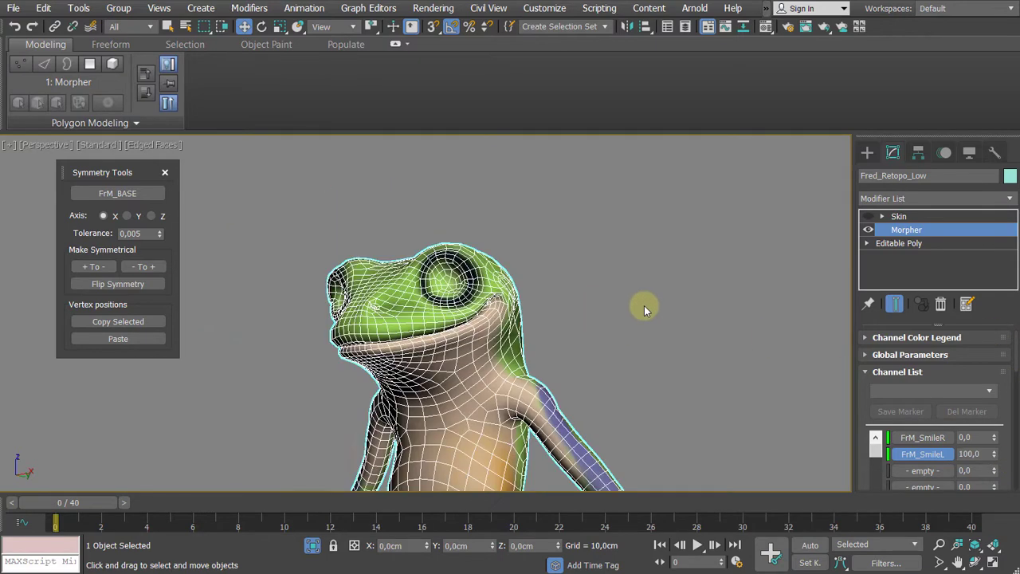
# - View the whole smiling frog and end its isolation so that all scene objects are shown
pyautogui.moveTo(648, 315); pyautogui.dragTo(597, 262, button='middle')
pyautogui.scroll(-3, 655, 294)
pyautogui.moveTo(655, 294); pyautogui.dragTo(556, 250, button='middle')
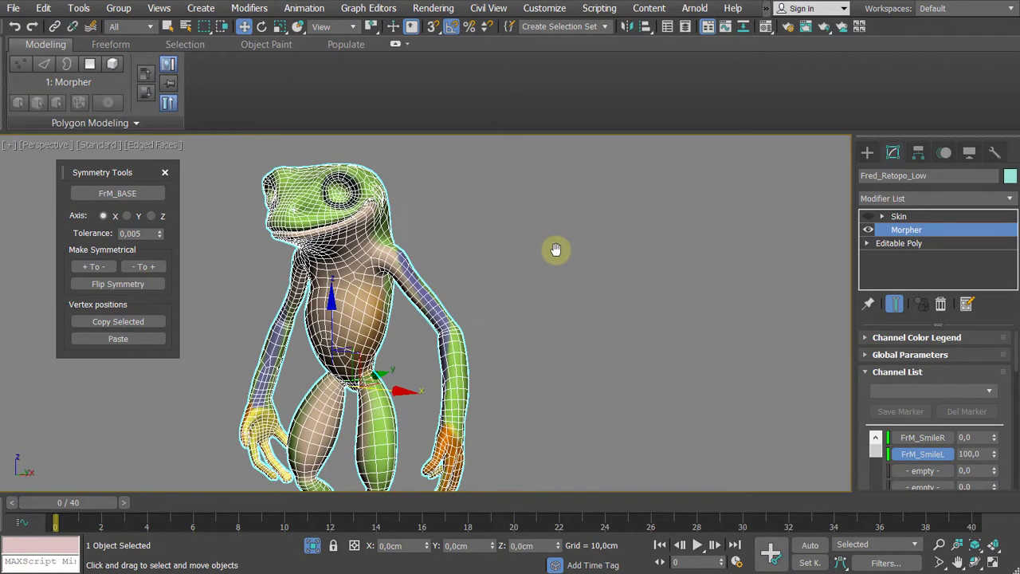
pyautogui.scroll(-3, 598, 261)
pyautogui.moveTo(625, 261); pyautogui.dragTo(505, 252, button='middle')
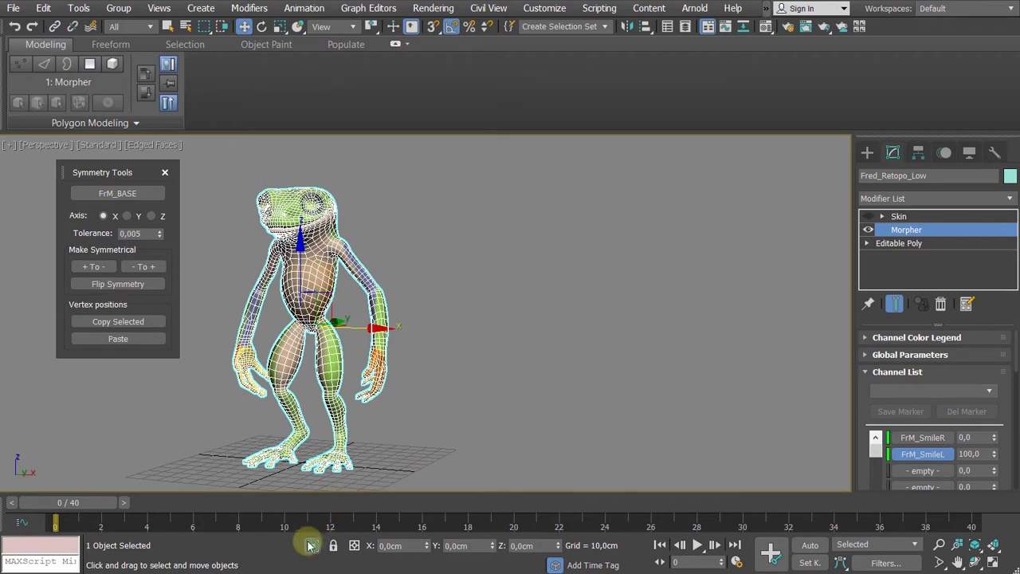
pyautogui.click(312, 545)
pyautogui.scroll(-5, 540, 281)
pyautogui.moveTo(550, 285); pyautogui.dragTo(517, 276, button='middle')
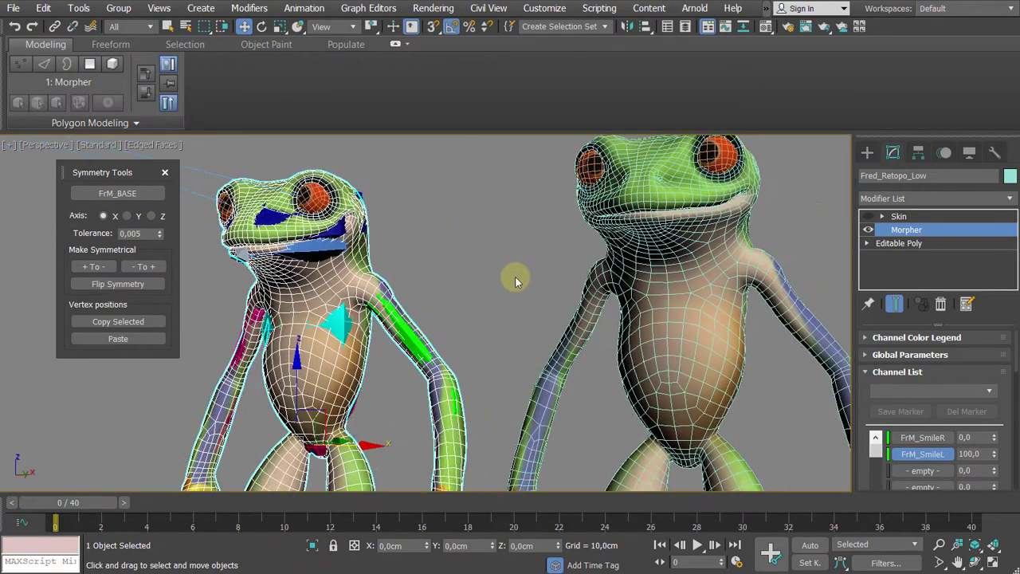
# - Examine the row of morph target frogs, comparing FrM_SmileR with the two left smile versions
pyautogui.scroll(-3, 517, 276)
pyautogui.scroll(-1, 644, 251)
pyautogui.moveTo(676, 250); pyautogui.dragTo(463, 243, button='middle')
pyautogui.scroll(1, 491, 253)
pyautogui.moveTo(559, 239); pyautogui.dragTo(453, 243, button='middle')
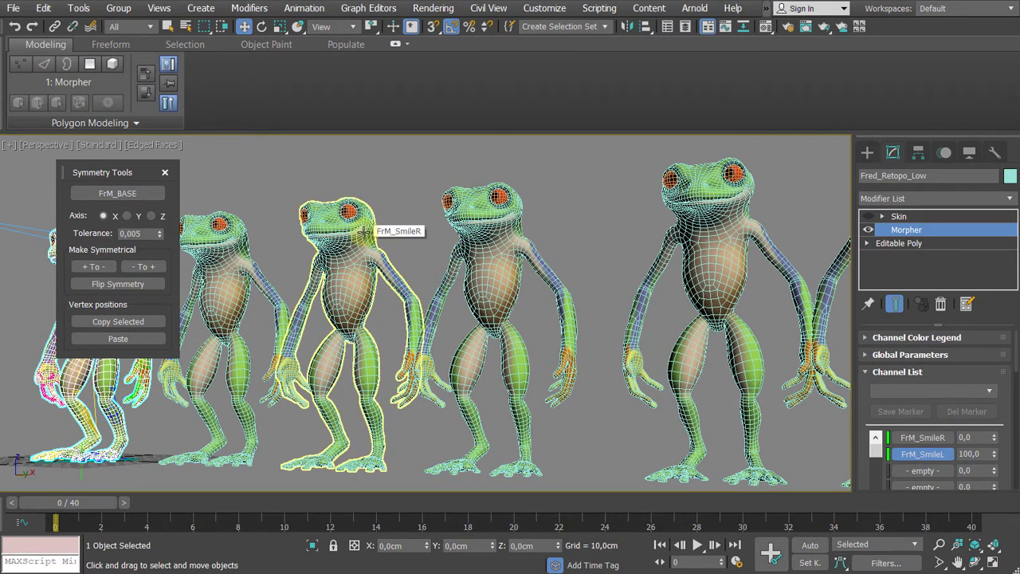
pyautogui.scroll(1, 367, 231)
pyautogui.scroll(1, 396, 237)
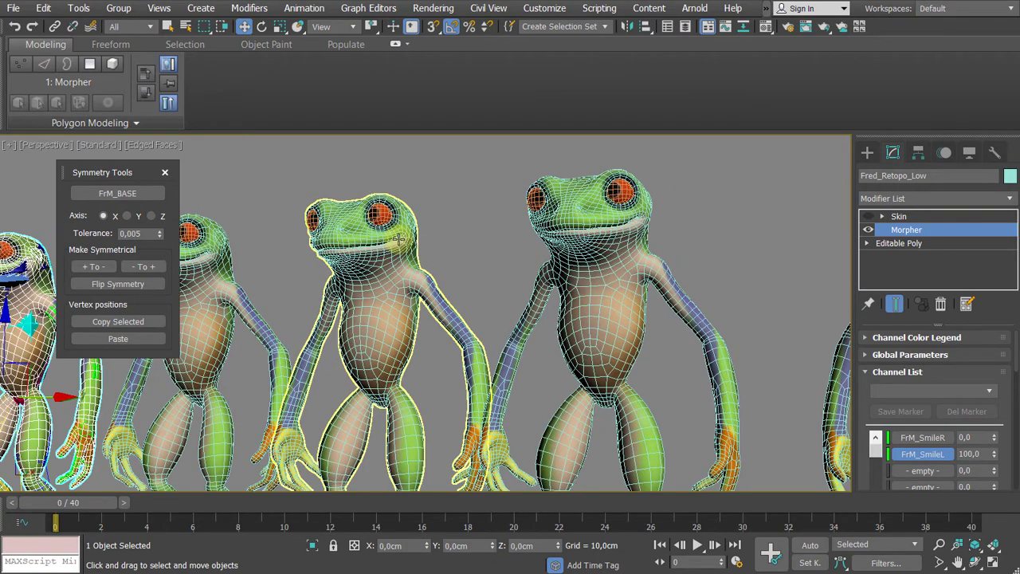
pyautogui.scroll(-2, 398, 238)
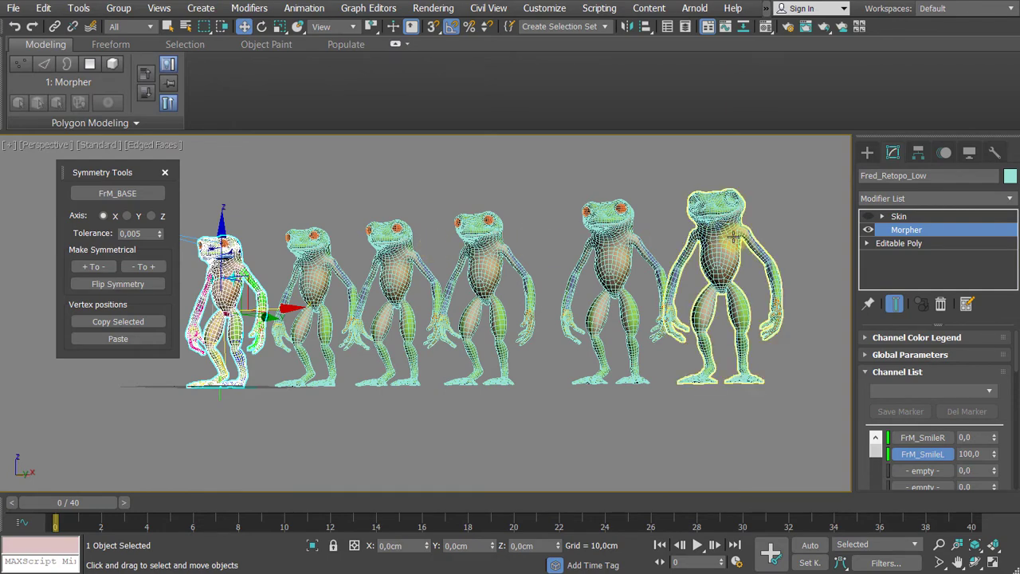
pyautogui.moveTo(439, 244)
pyautogui.mouseDown(button='middle')
pyautogui.moveTo(491, 249)
pyautogui.moveTo(441, 251)
pyautogui.mouseUp(button='middle')
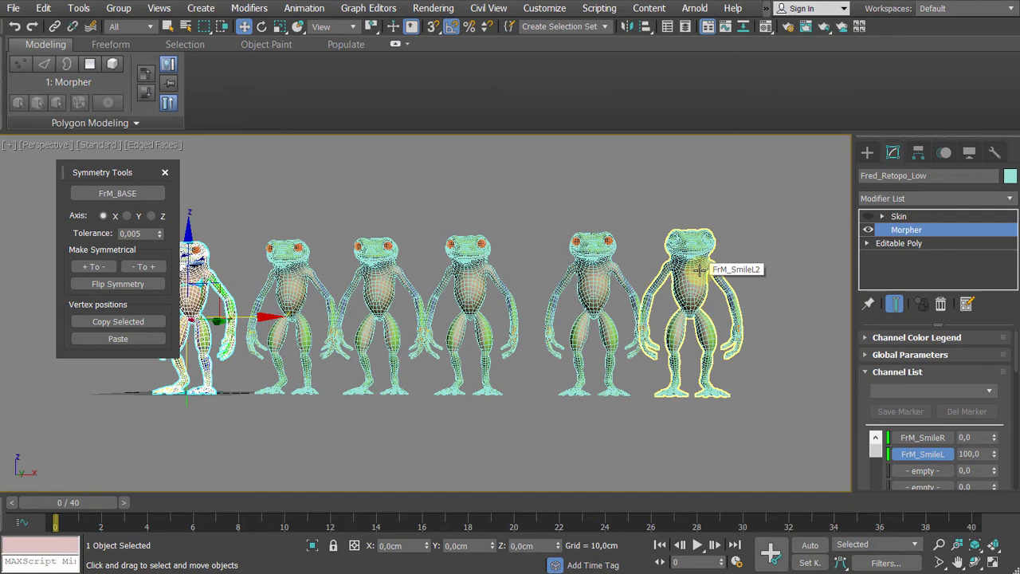
pyautogui.scroll(5, 644, 273)
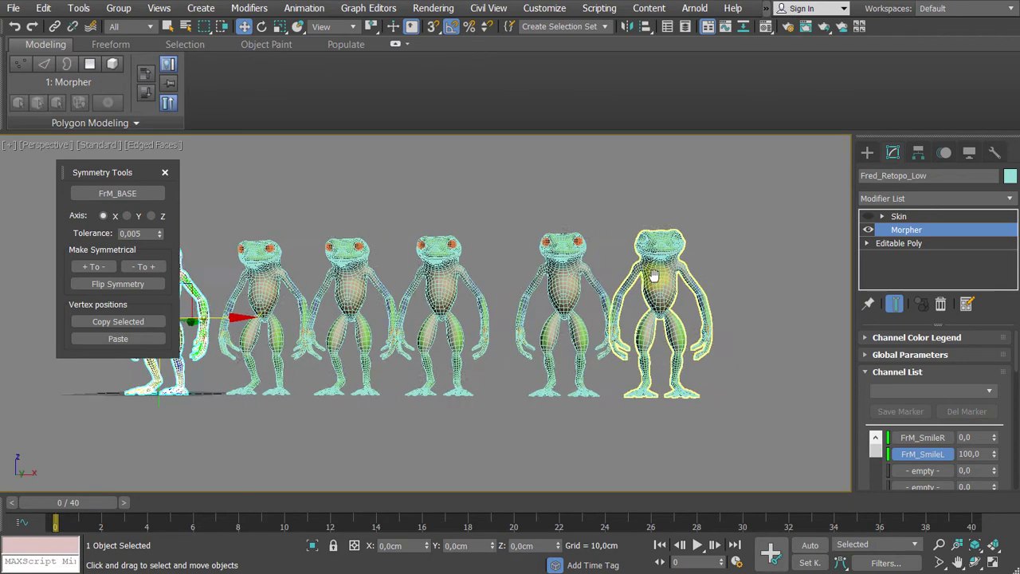
pyautogui.scroll(3, 642, 263)
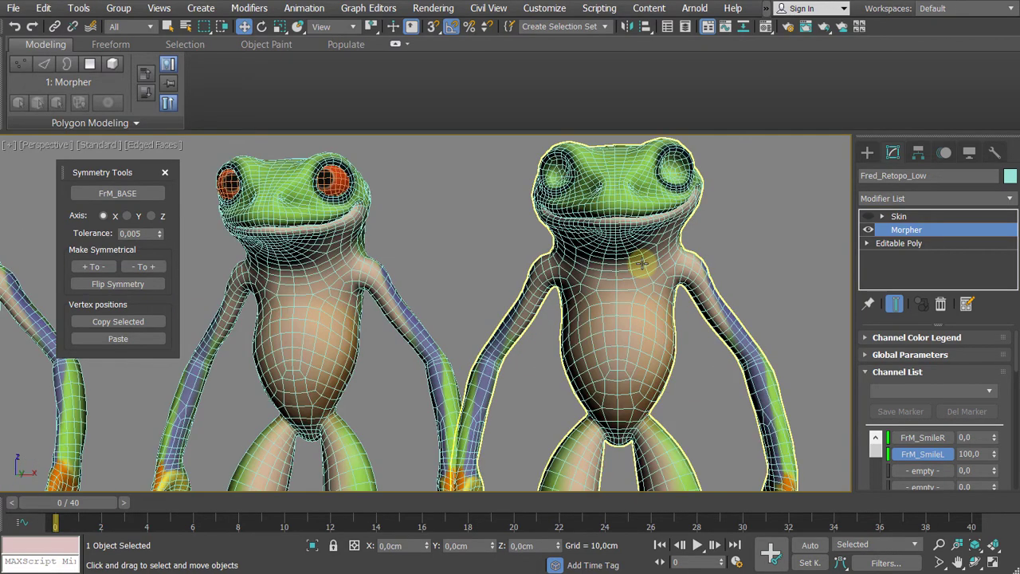
pyautogui.moveTo(644, 256); pyautogui.dragTo(570, 297, button='middle')
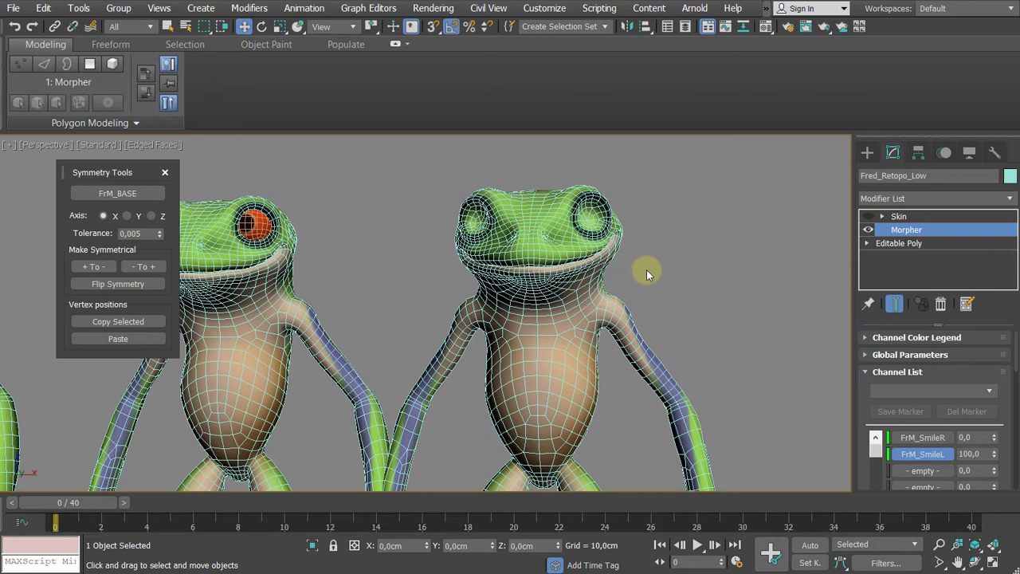
pyautogui.scroll(-7, 647, 274)
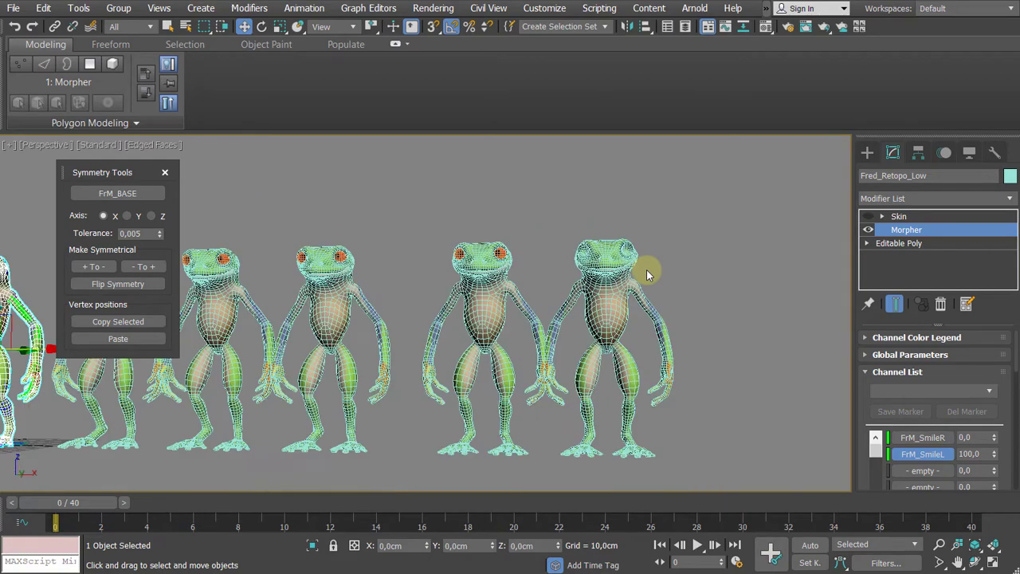
pyautogui.scroll(3, 496, 264)
pyautogui.moveTo(539, 275); pyautogui.dragTo(464, 252, button='middle')
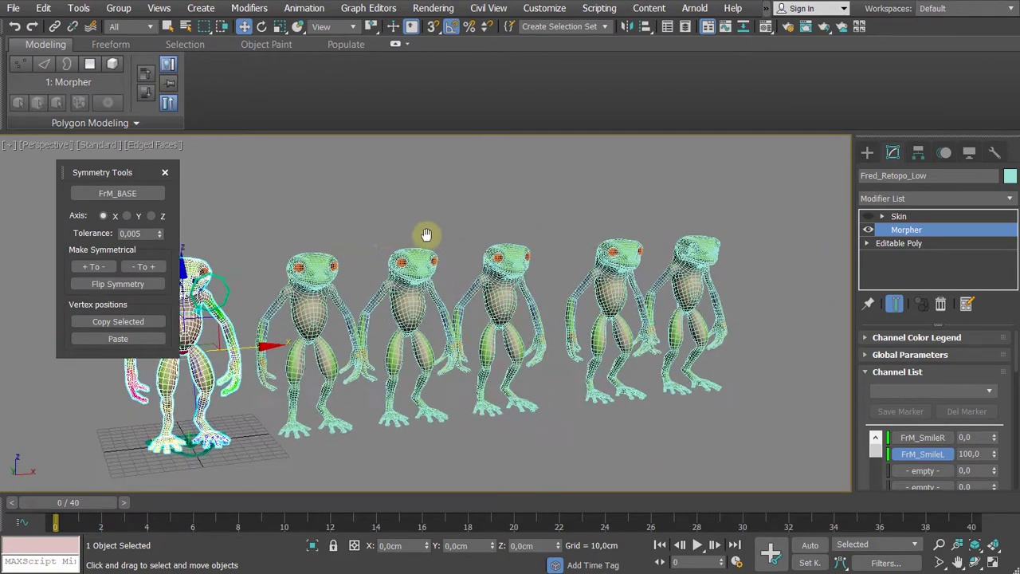
# - Examine the smiling face of Fred_Retopo_Low up close and compare it with the neighbouring frogs in the row
pyautogui.scroll(4, 358, 266)
pyautogui.scroll(4, 423, 293)
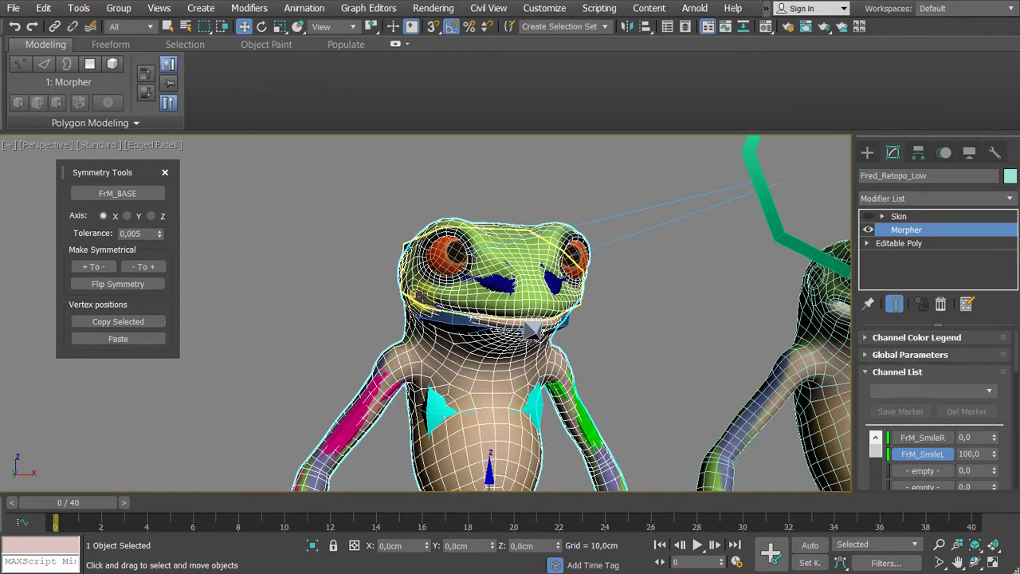
pyautogui.scroll(2, 424, 292)
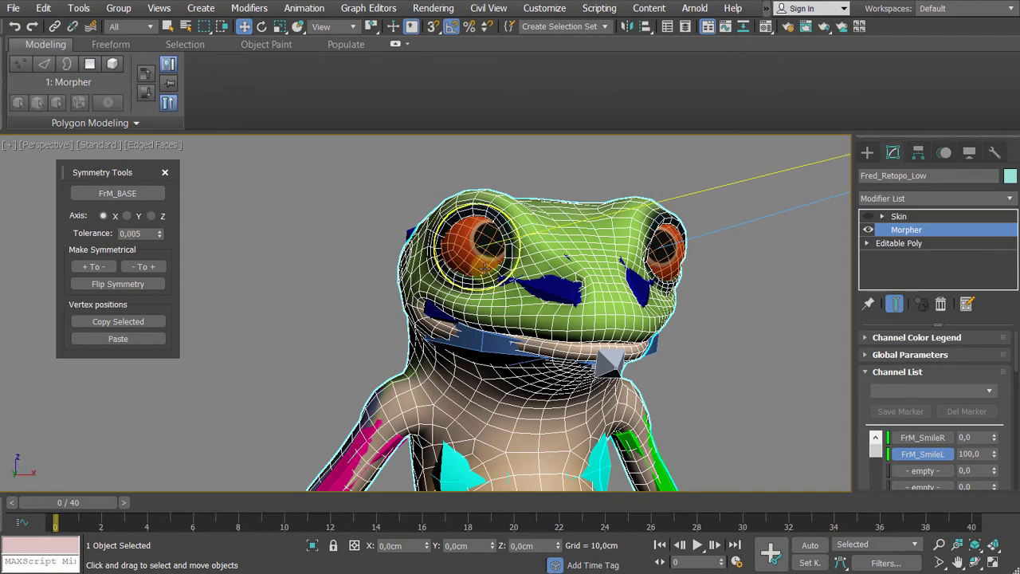
pyautogui.scroll(-2, 515, 238)
pyautogui.moveTo(514, 239); pyautogui.dragTo(390, 235, button='middle')
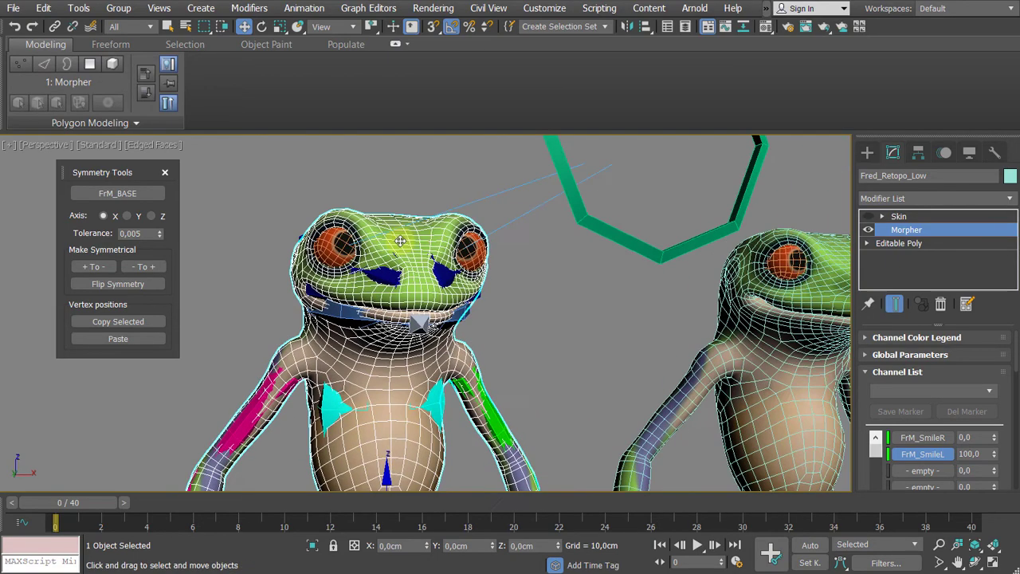
pyautogui.scroll(-2, 493, 261)
pyautogui.moveTo(492, 261); pyautogui.dragTo(391, 209, button='middle')
pyautogui.scroll(-4, 439, 271)
pyautogui.scroll(4, 401, 231)
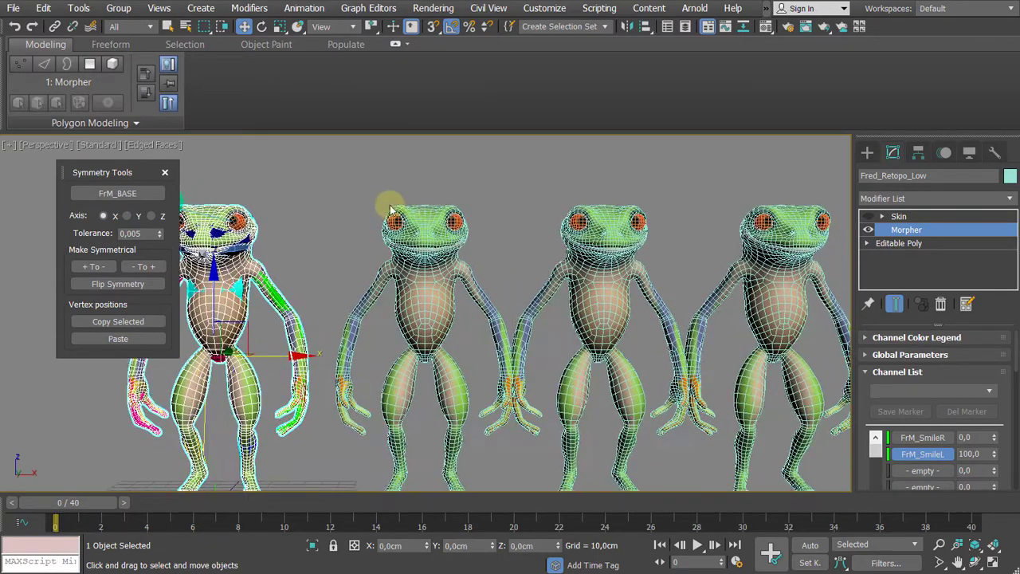
# - Move the four smile target frogs together along the X axis, well away from FrM_BASE and the main frog
pyautogui.click(429, 209)
pyautogui.scroll(-3, 430, 209)
pyautogui.moveTo(472, 205); pyautogui.dragTo(363, 209, button='middle')
pyautogui.scroll(-3, 363, 209)
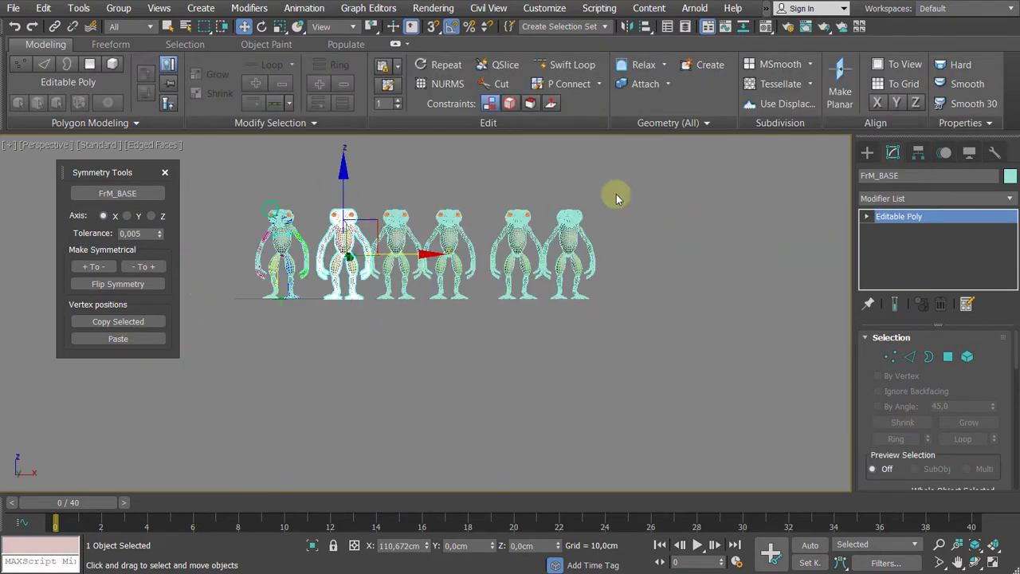
pyautogui.moveTo(612, 175); pyautogui.dragTo(388, 254)
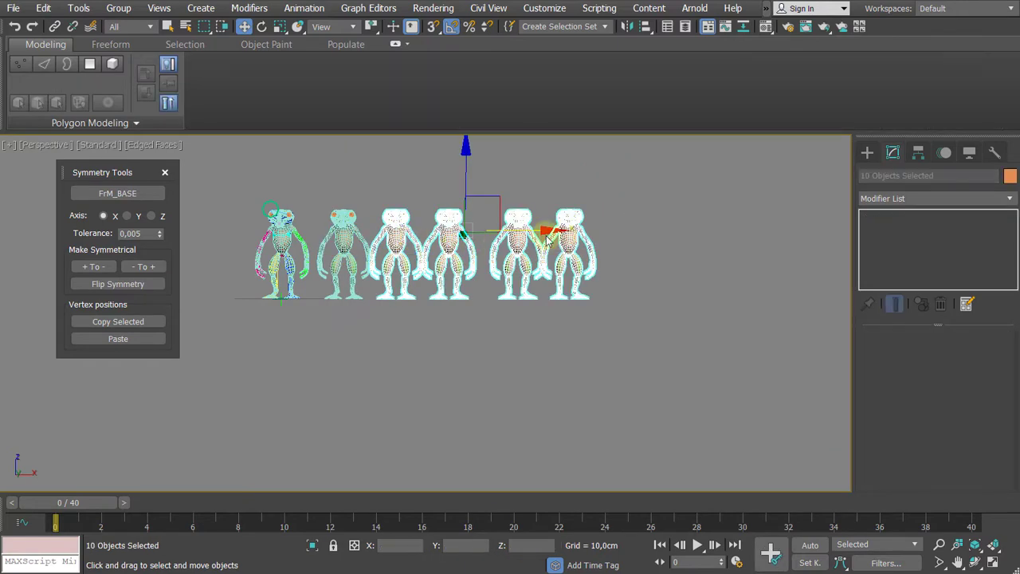
pyautogui.moveTo(538, 228); pyautogui.dragTo(774, 229)
pyautogui.moveTo(712, 337); pyautogui.dragTo(480, 445, button='middle')
pyautogui.scroll(4, 474, 389)
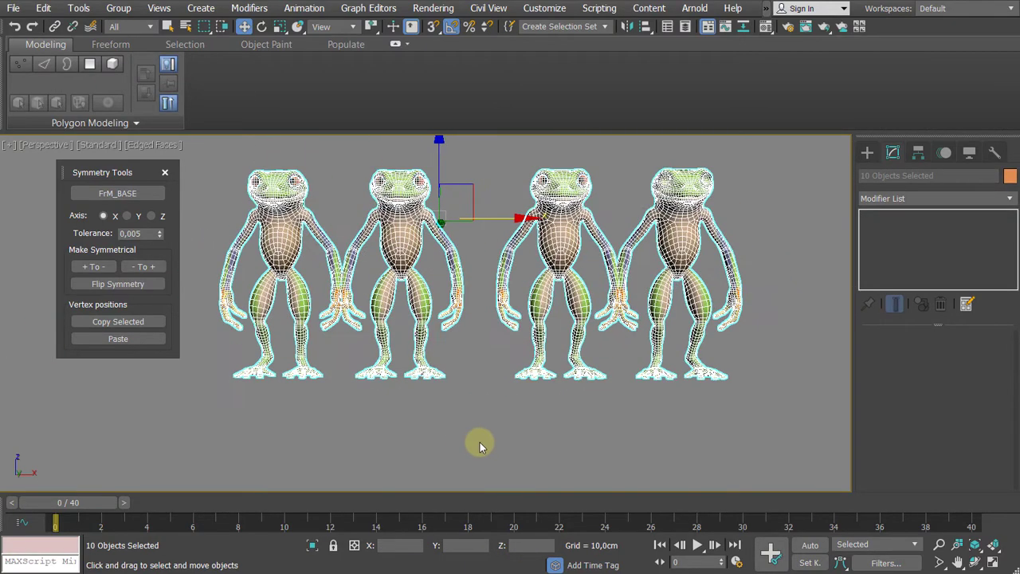
# - Switch the viewport to the Front view and clear the selection with the moved smile frogs in view
pyautogui.press('f')
pyautogui.scroll(-8, 478, 332)
pyautogui.moveTo(565, 318)
pyautogui.mouseDown(button='middle')
pyautogui.moveTo(419, 294)
pyautogui.moveTo(486, 308)
pyautogui.moveTo(423, 304)
pyautogui.mouseUp(button='middle')
pyautogui.scroll(5, 539, 253)
pyautogui.click(537, 251)
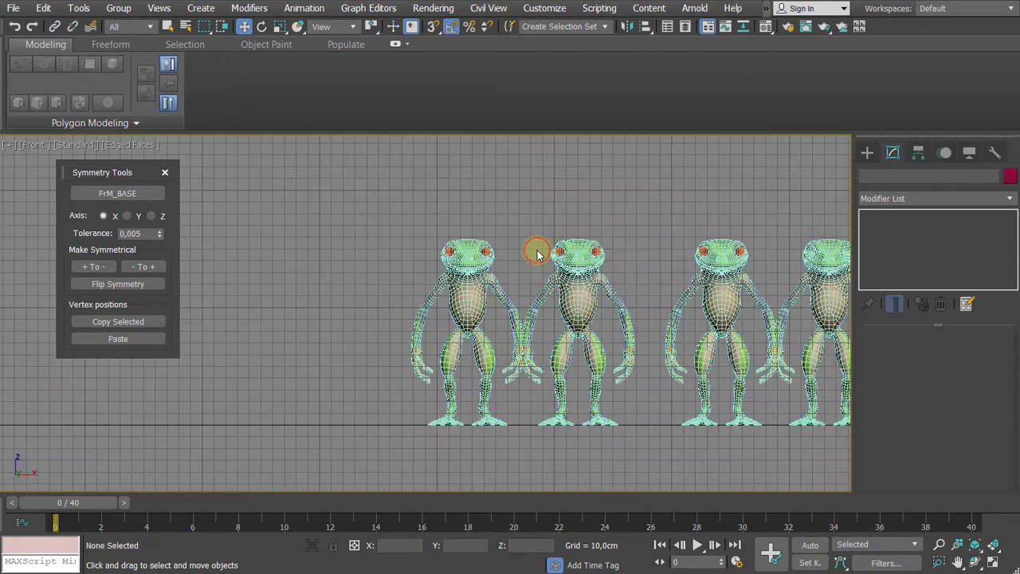
pyautogui.moveTo(538, 253); pyautogui.dragTo(455, 252, button='middle')
pyautogui.scroll(5, 437, 293)
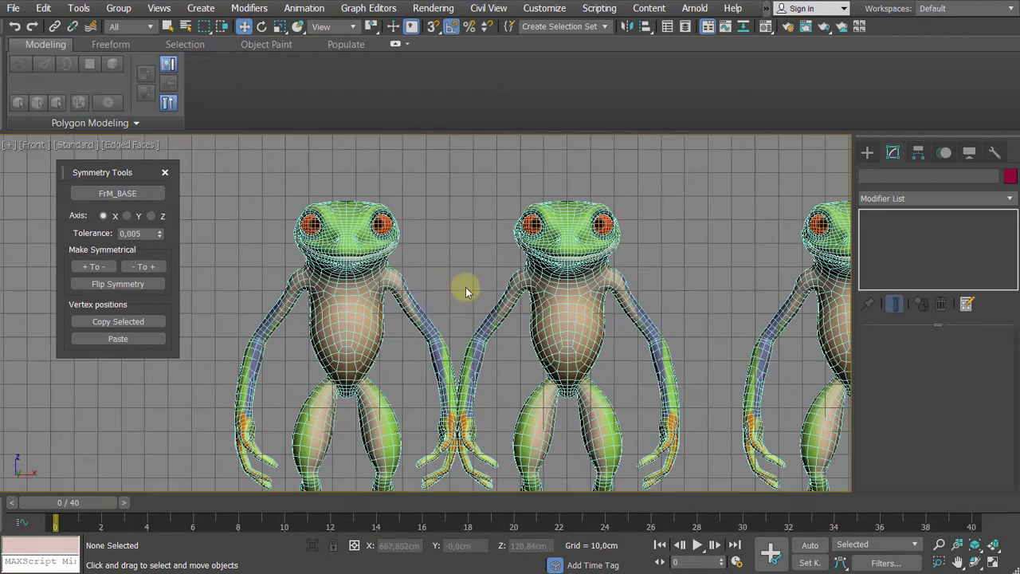
pyautogui.scroll(-5, 462, 279)
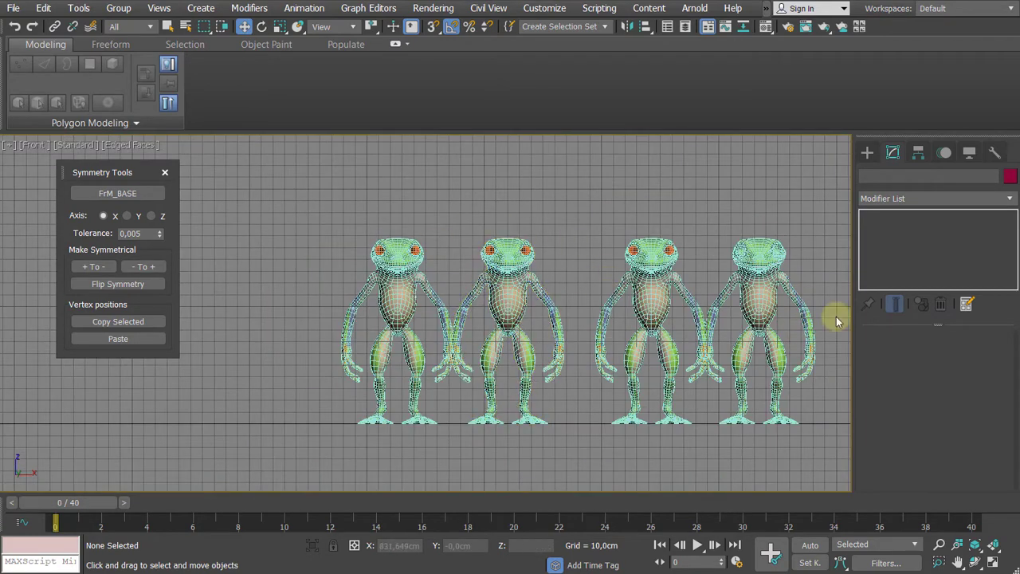
# - Hide all polygons of FrM_SmileR except its head, neck and upper shoulders by inverting a head selection, and leave polygon editing
pyautogui.scroll(4, 442, 289)
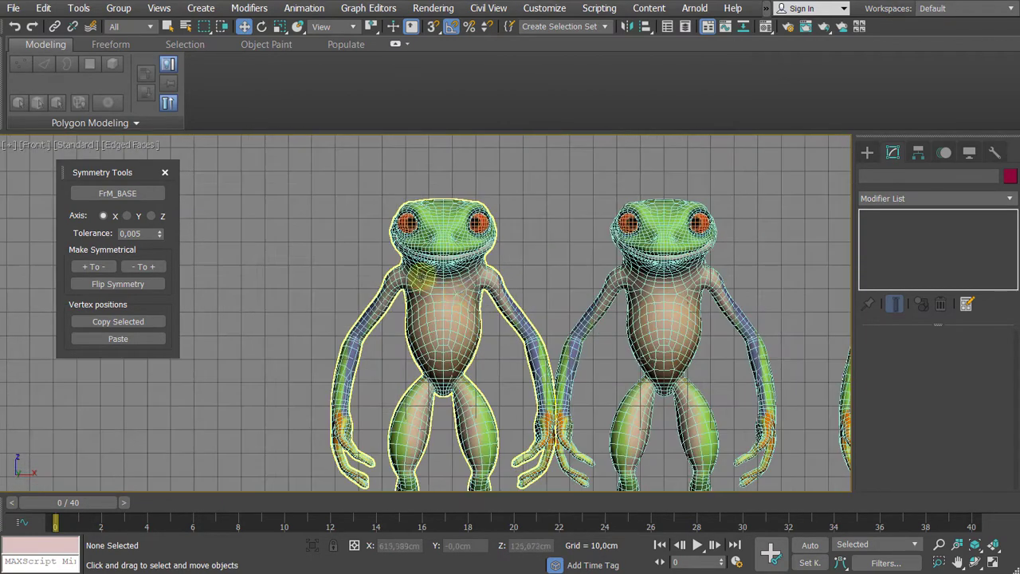
pyautogui.click(455, 292)
pyautogui.click(867, 216)
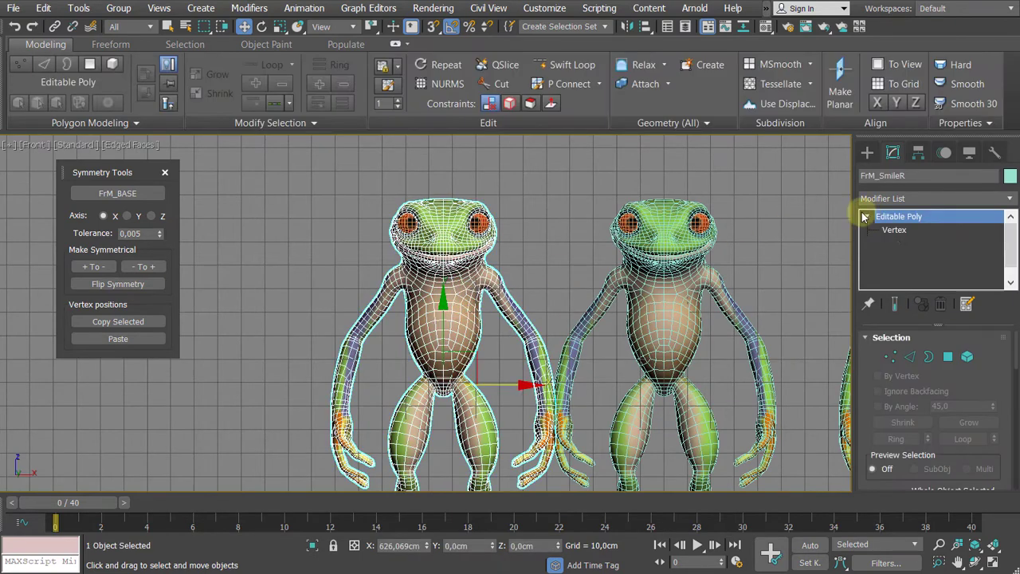
pyautogui.scroll(4, 541, 236)
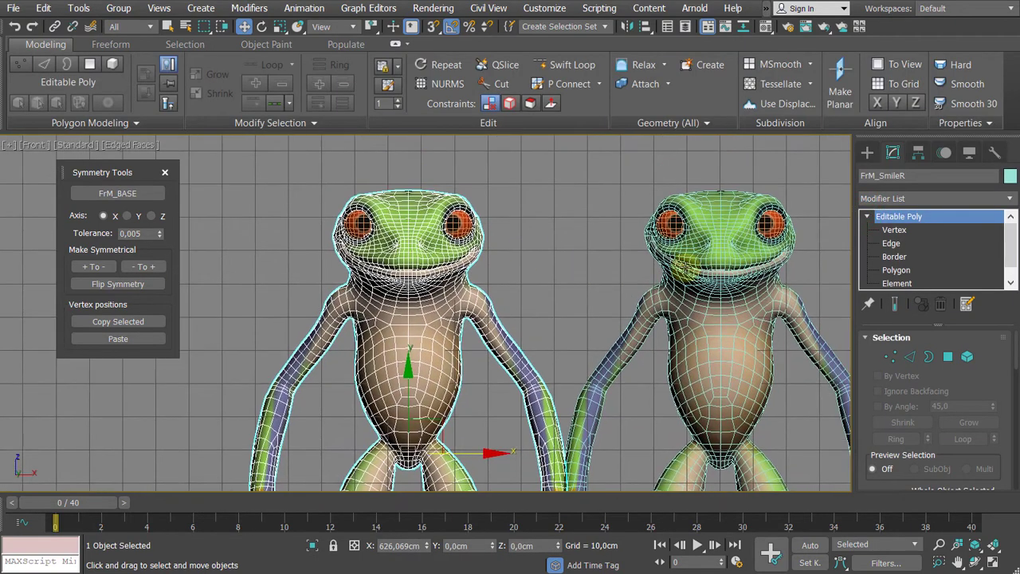
pyautogui.click(895, 270)
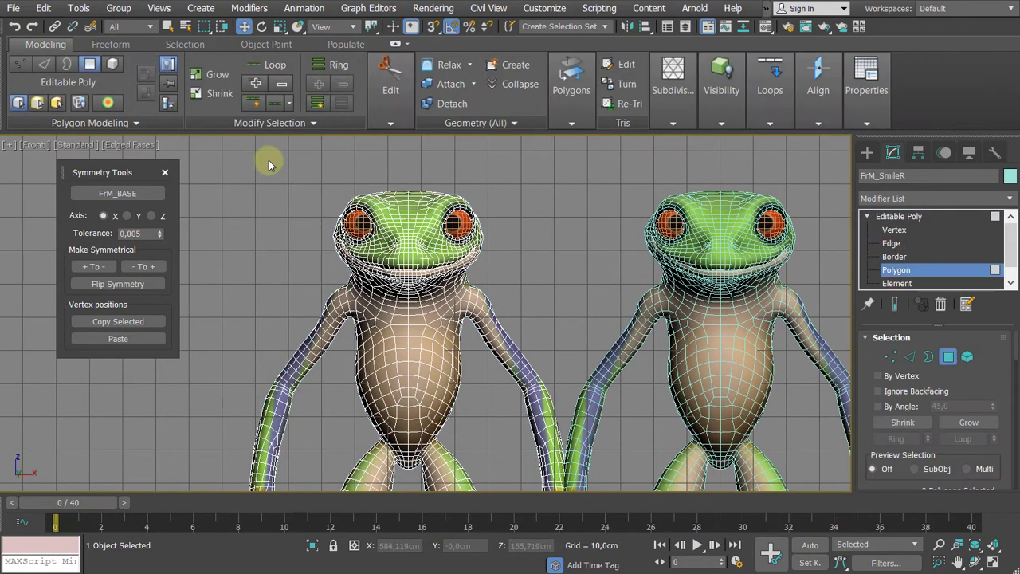
pyautogui.moveTo(271, 156); pyautogui.dragTo(571, 303)
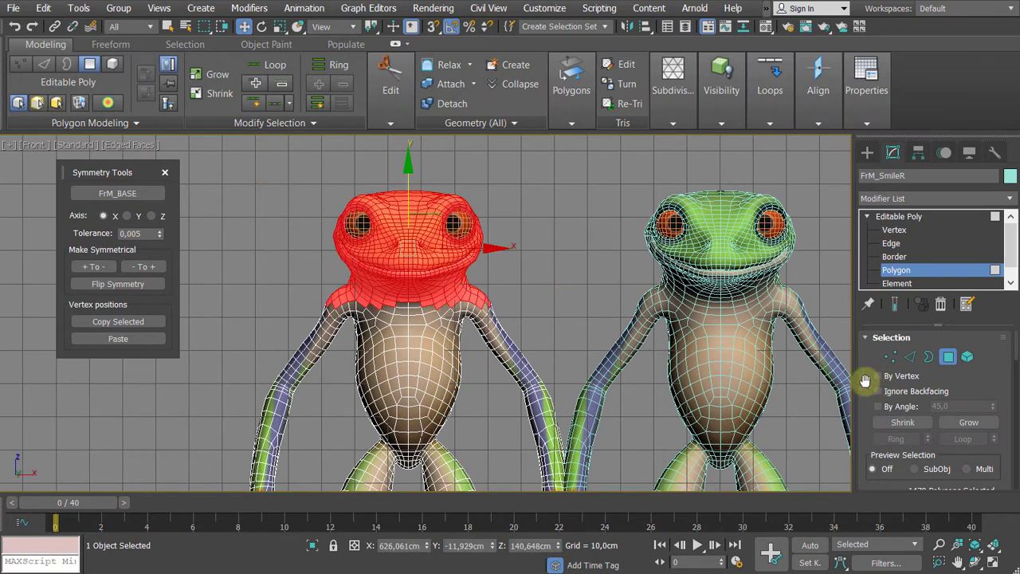
pyautogui.hotkey('ctrl', 'i')
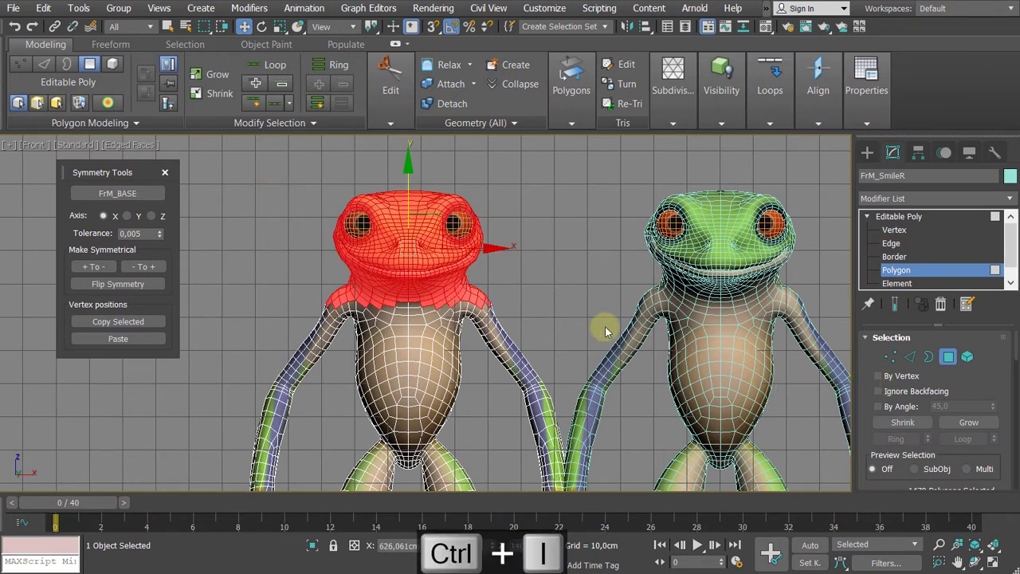
pyautogui.scroll(-10, 987, 383)
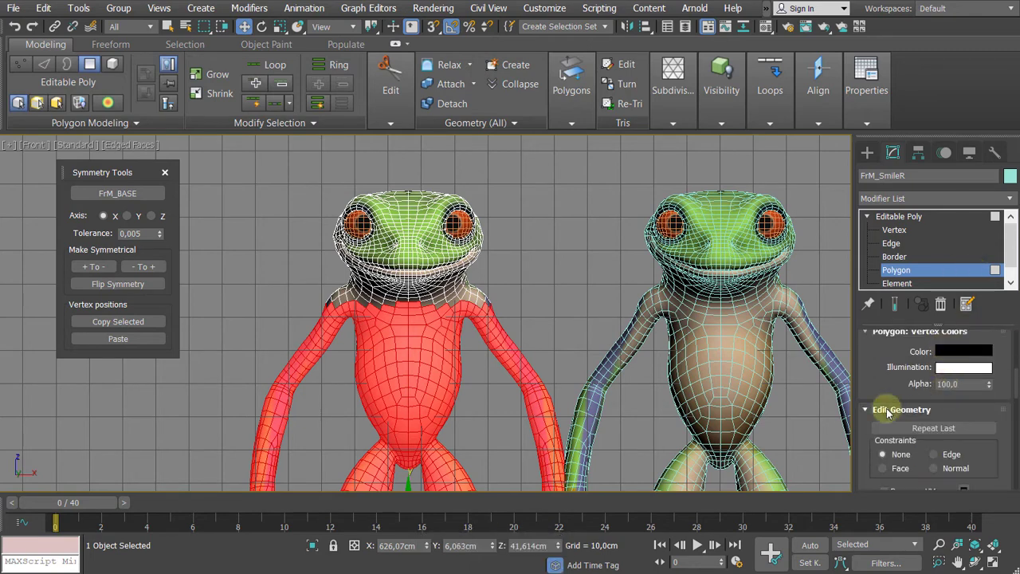
pyautogui.scroll(-10, 888, 407)
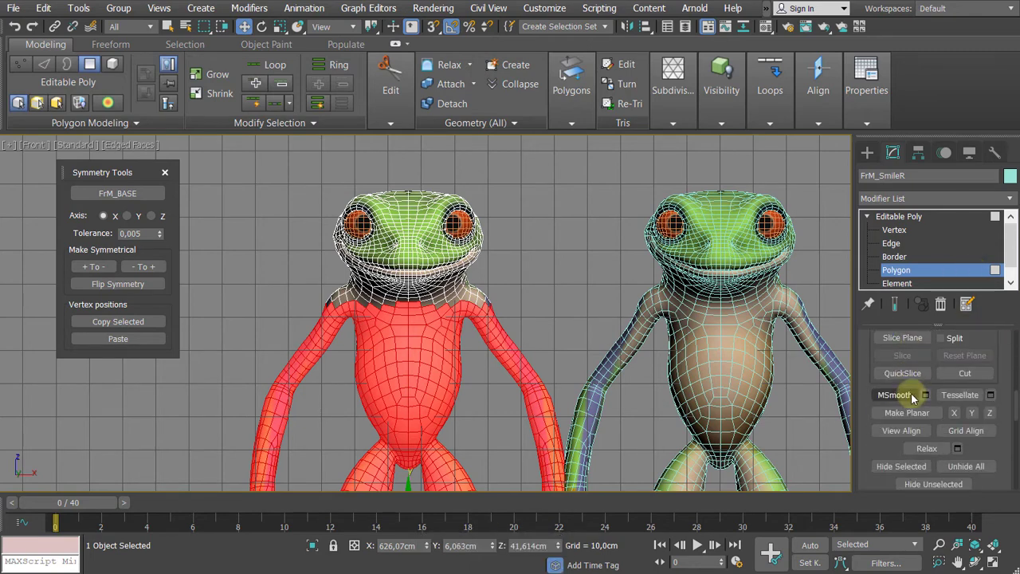
pyautogui.scroll(-3, 912, 398)
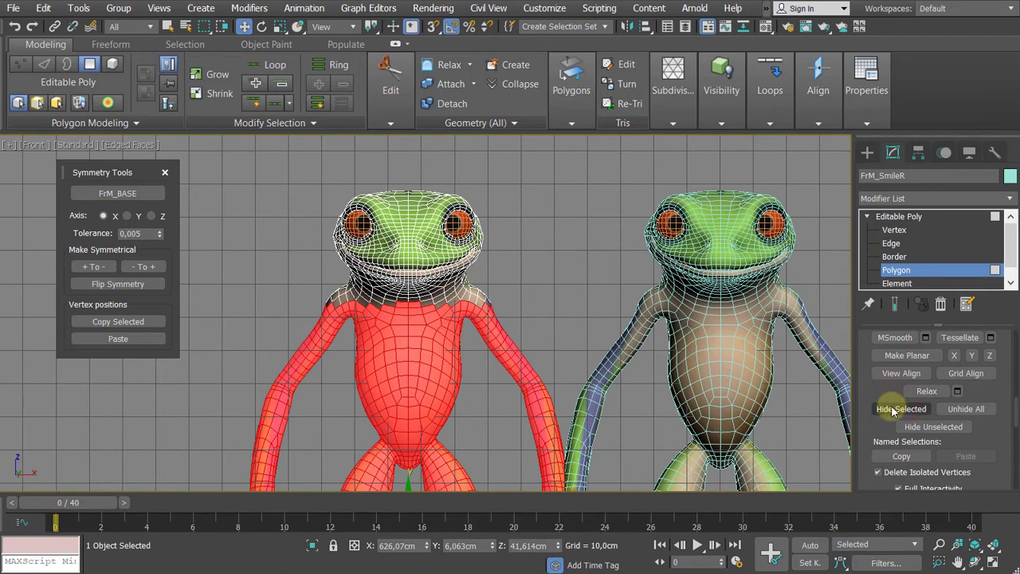
pyautogui.click(897, 409)
pyautogui.moveTo(545, 329); pyautogui.dragTo(430, 318, button='middle')
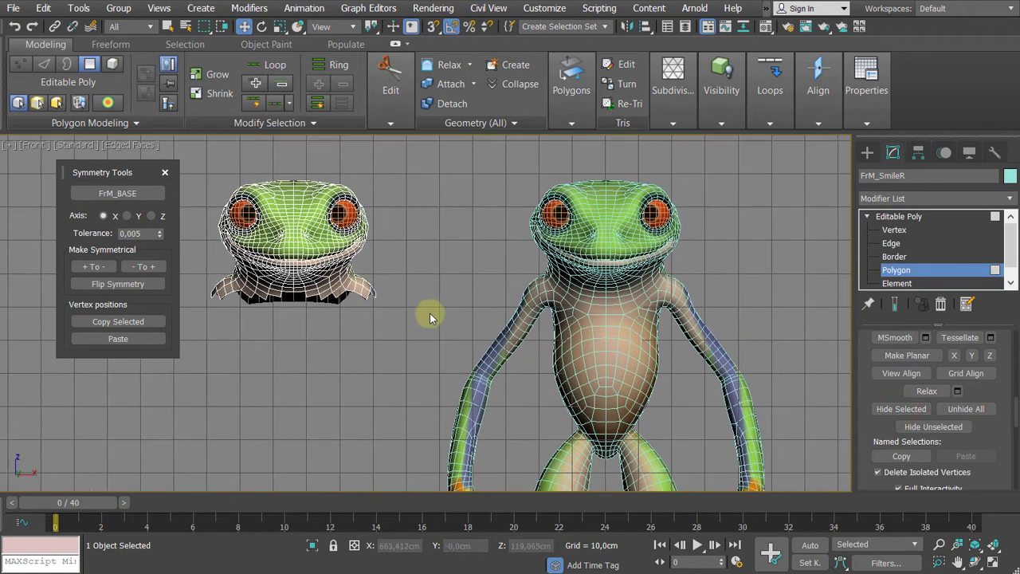
pyautogui.scroll(-2, 429, 317)
pyautogui.click(921, 218)
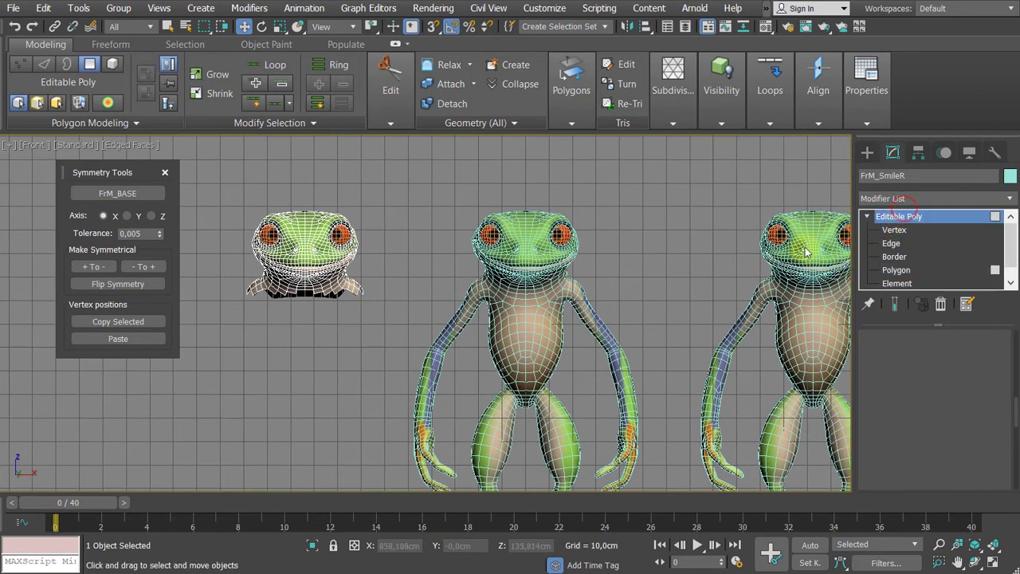
# - Hide the body polygons of FrM_SmileR2 by inverting its head selection, keeping only the head and shoulders, and leave polygon editing
pyautogui.click(894, 271)
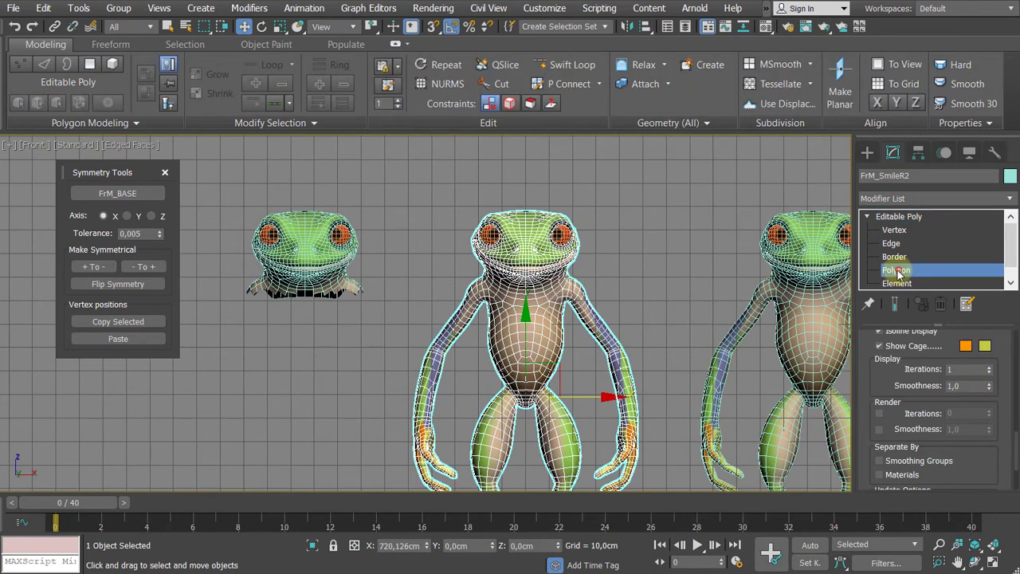
pyautogui.moveTo(409, 185); pyautogui.dragTo(646, 308)
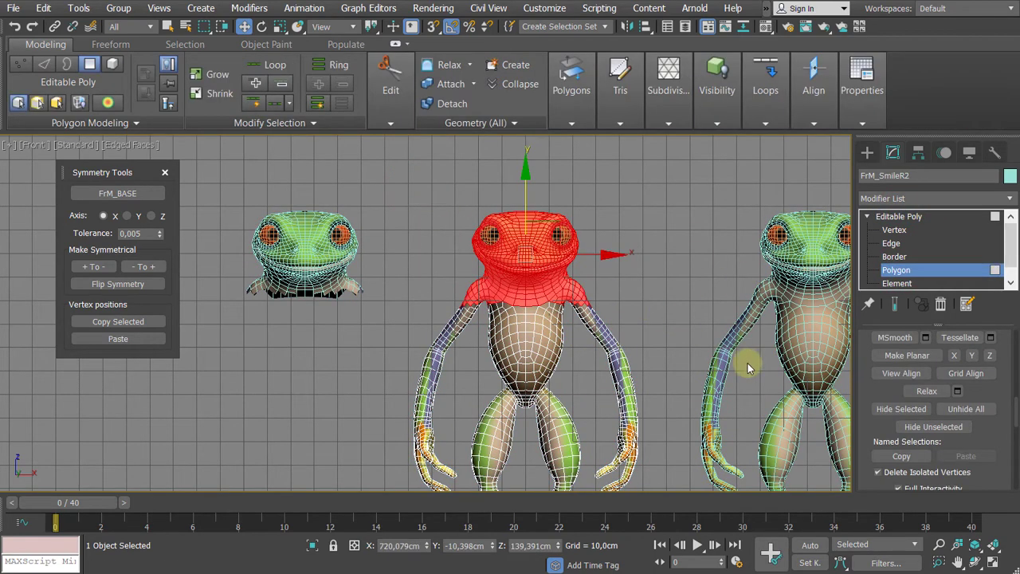
pyautogui.click(901, 409)
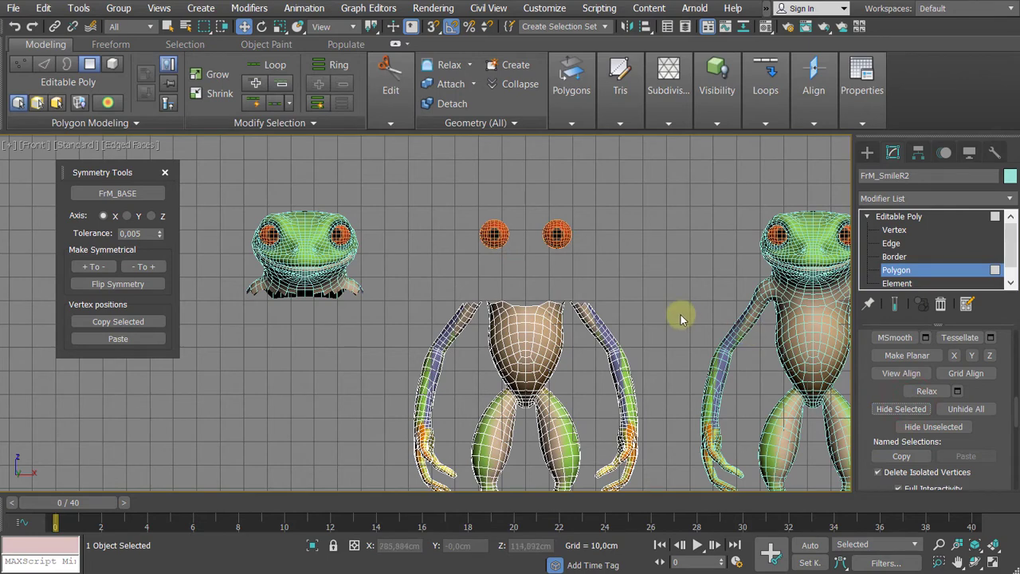
pyautogui.hotkey('ctrl', 'z')
pyautogui.moveTo(633, 300); pyautogui.dragTo(589, 289, button='middle')
pyautogui.hotkey('ctrl', 'i')
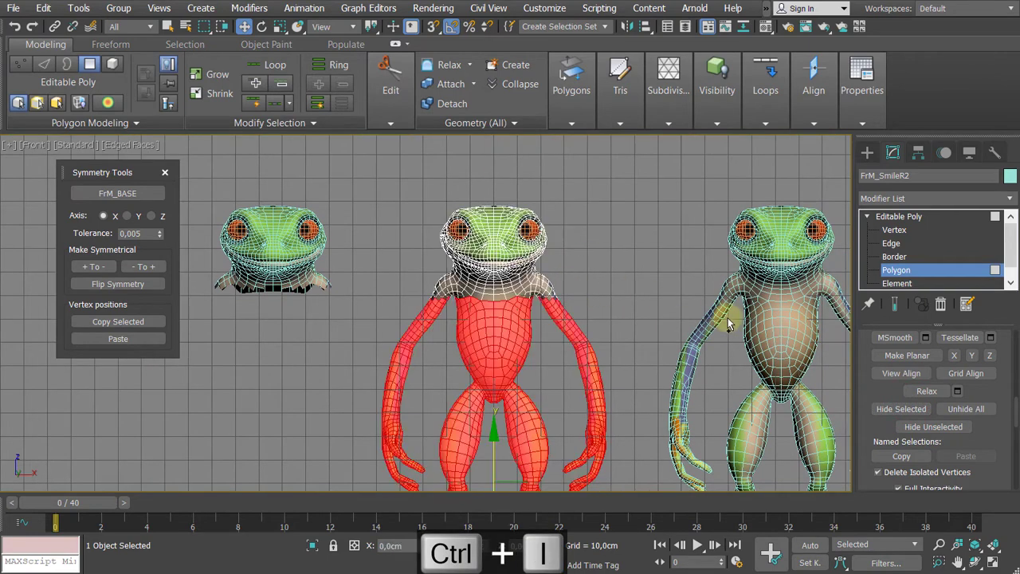
pyautogui.click(890, 410)
pyautogui.moveTo(631, 310); pyautogui.dragTo(576, 318, button='middle')
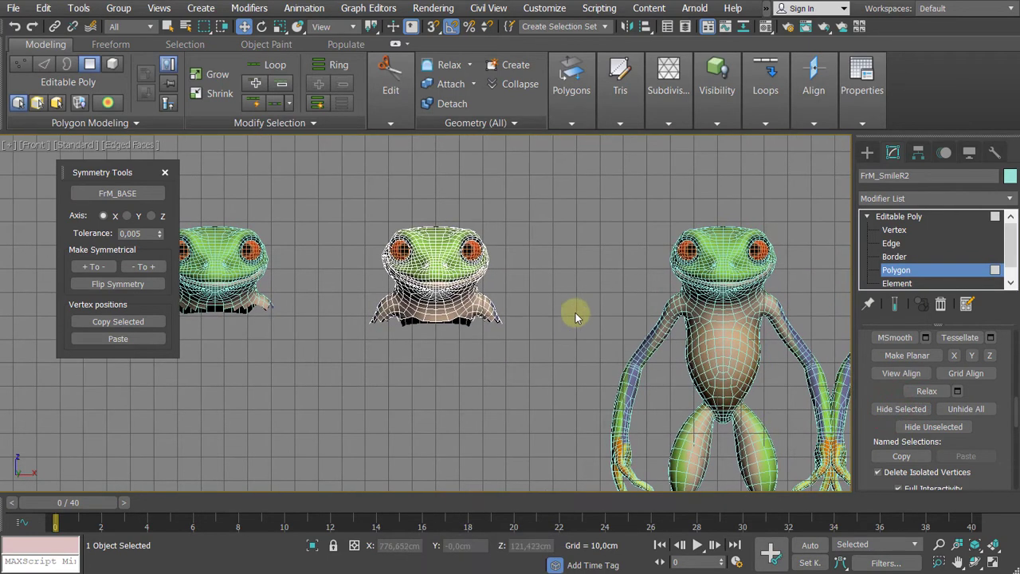
pyautogui.scroll(-2, 576, 320)
pyautogui.click(912, 219)
# - Hide all polygons of FrM_BASE except its head, neck and upper shoulders by inverting a head polygon selection
pyautogui.moveTo(618, 261); pyautogui.dragTo(701, 263, button='middle')
pyautogui.scroll(-3, 701, 263)
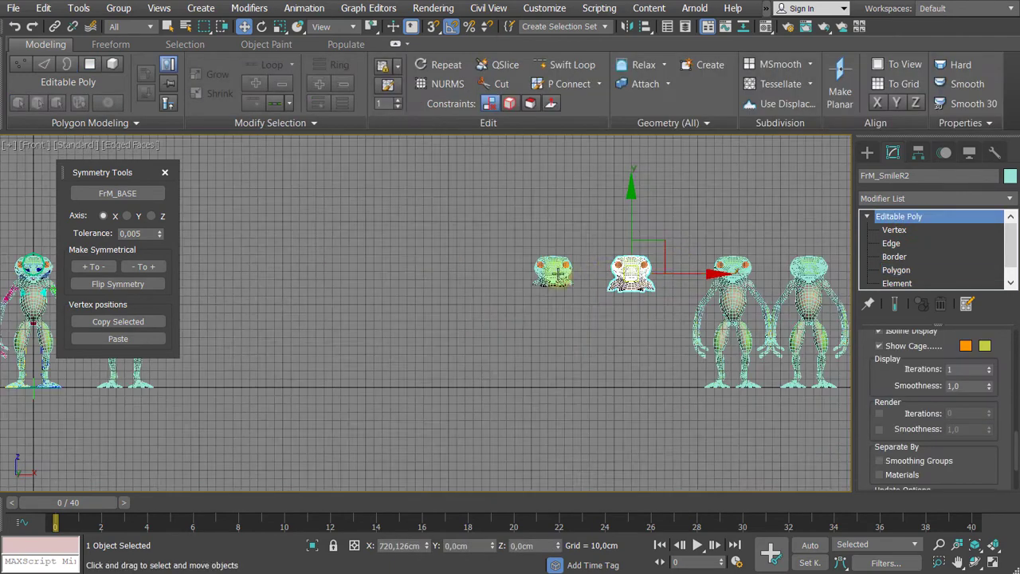
pyautogui.moveTo(355, 295); pyautogui.dragTo(549, 300, button='middle')
pyautogui.moveTo(309, 276); pyautogui.dragTo(436, 276, button='middle')
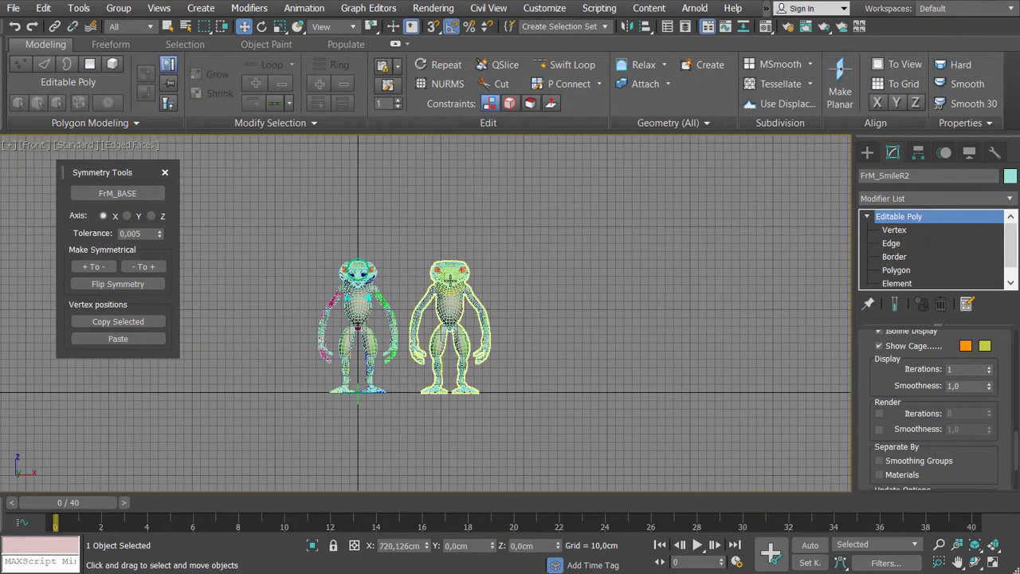
pyautogui.scroll(4, 432, 275)
pyautogui.click(425, 273)
pyautogui.scroll(3, 425, 275)
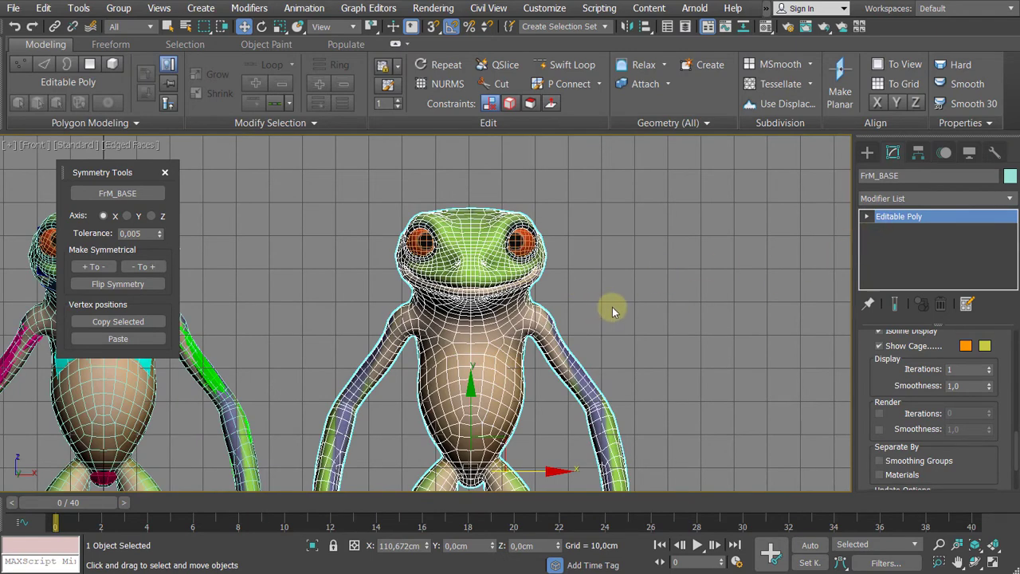
pyautogui.scroll(-5, 614, 273)
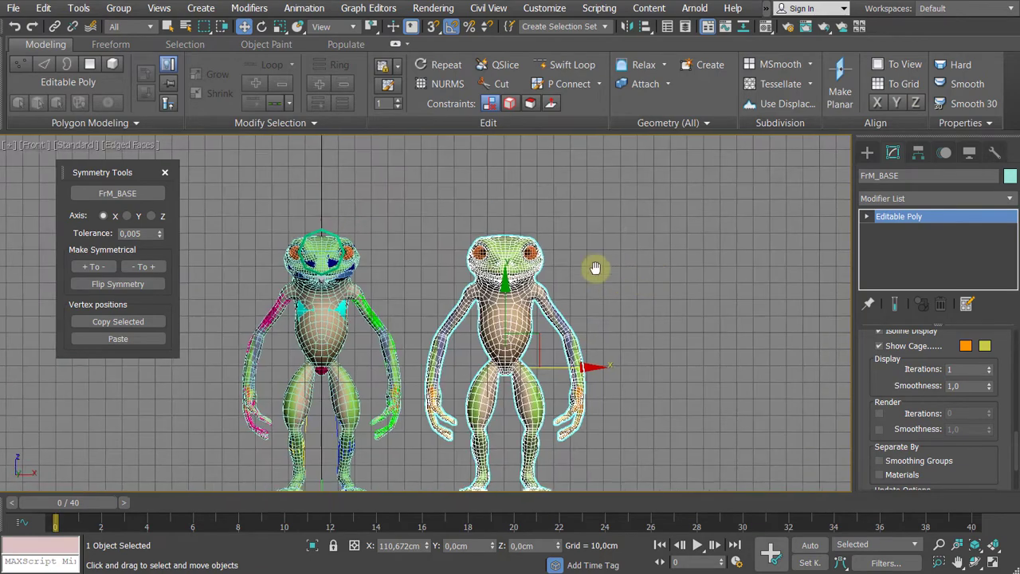
pyautogui.moveTo(597, 268); pyautogui.dragTo(501, 221, button='middle')
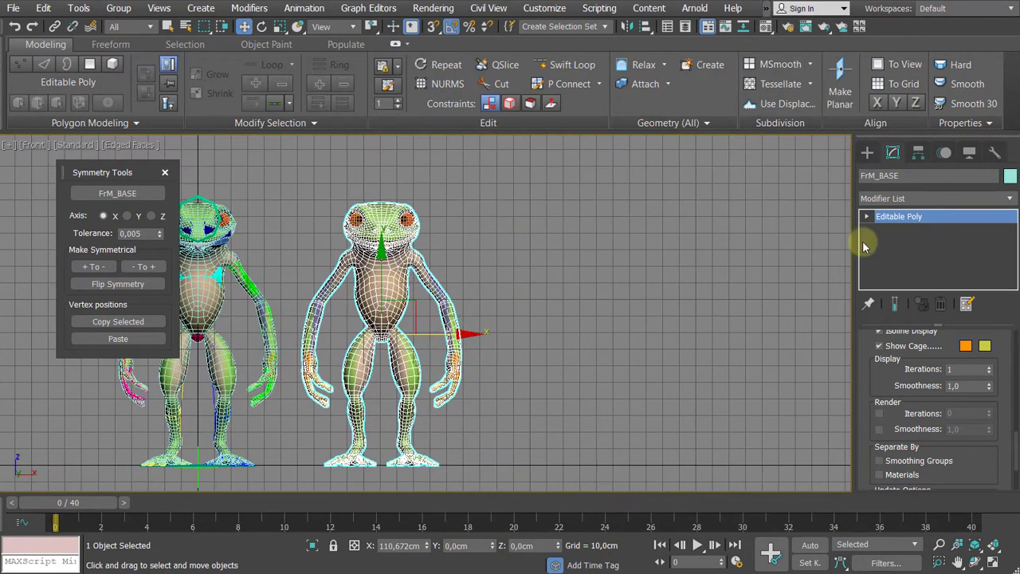
pyautogui.click(866, 216)
pyautogui.click(895, 269)
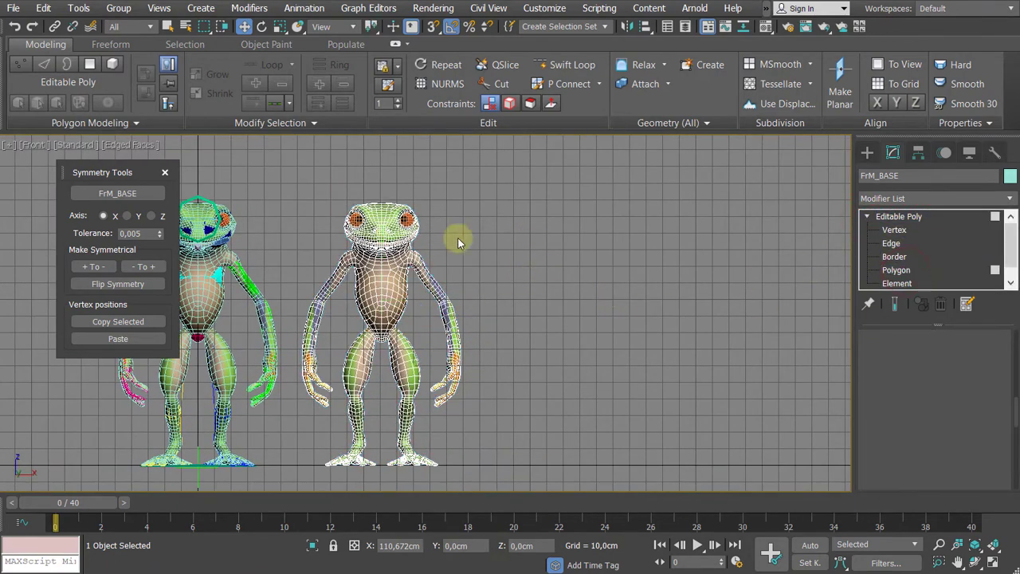
pyautogui.scroll(3, 417, 233)
pyautogui.scroll(2, 370, 221)
pyautogui.moveTo(371, 220); pyautogui.dragTo(493, 267, button='middle')
pyautogui.moveTo(617, 333); pyautogui.dragTo(636, 343)
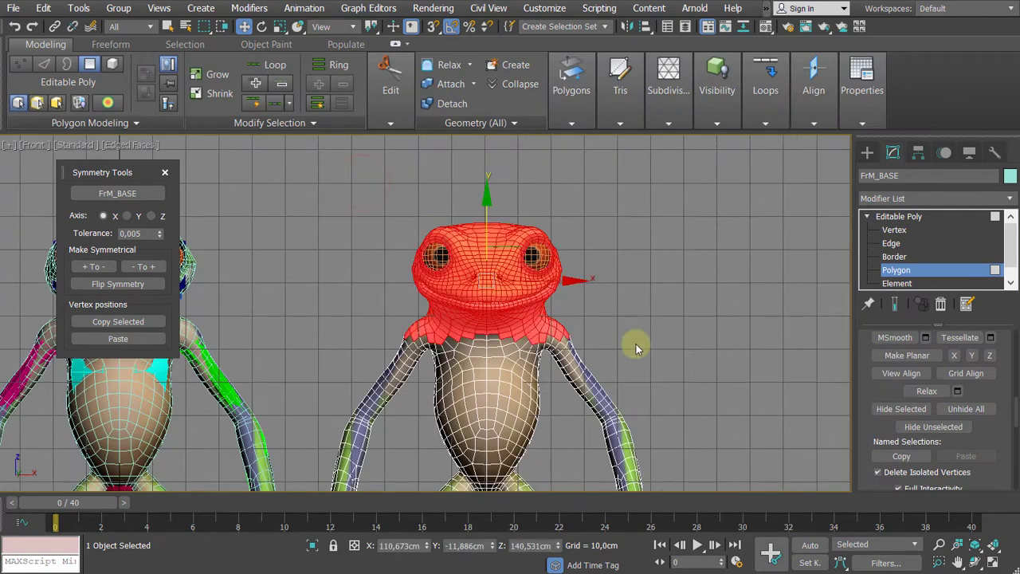
pyautogui.hotkey('ctrl', 'i')
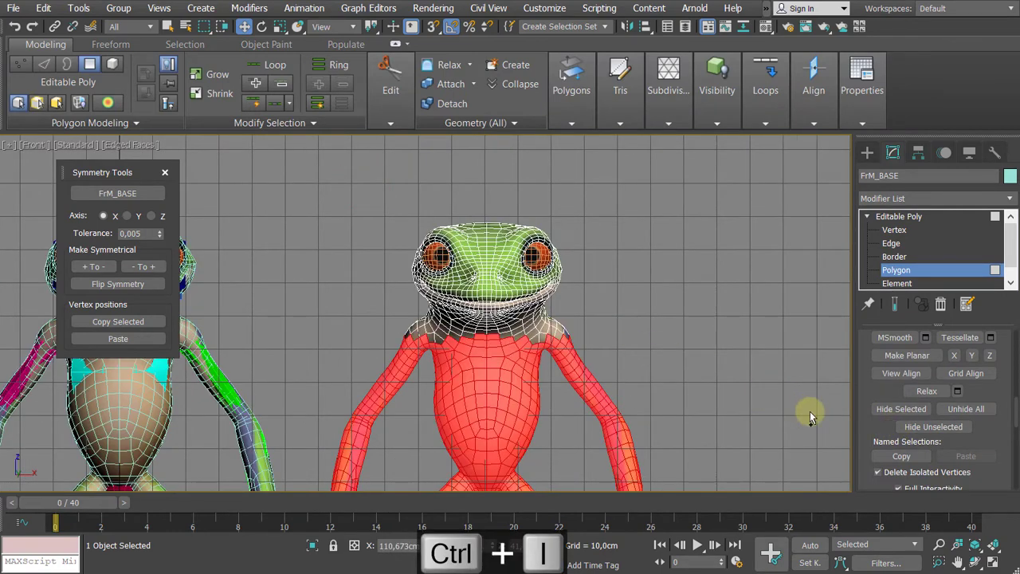
pyautogui.click(881, 410)
pyautogui.moveTo(689, 328); pyautogui.dragTo(587, 315, button='middle')
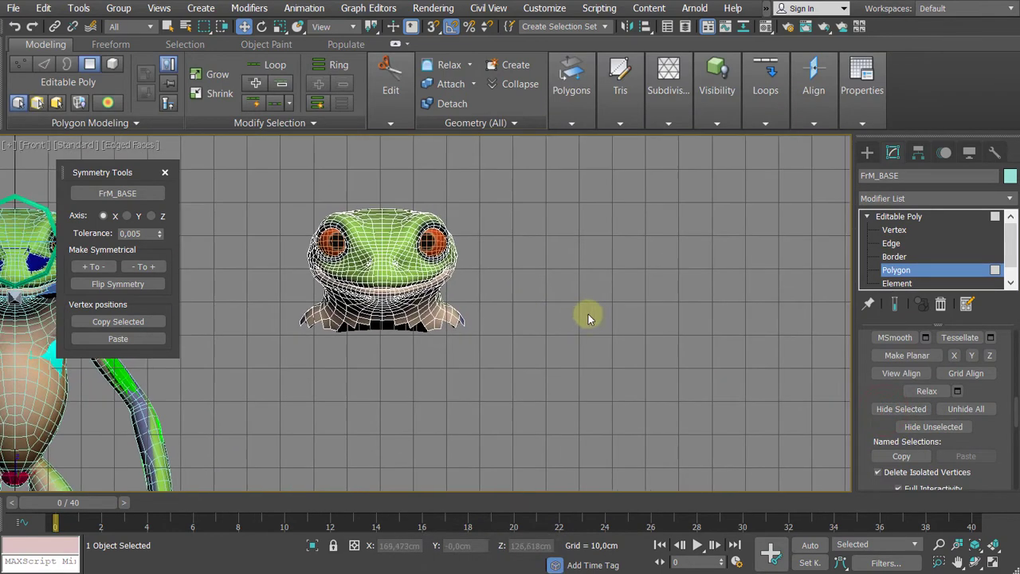
# - Leave polygon editing of FrM_BASE and clone its head with both eyes as one copy, placed beside it along X
pyautogui.click(913, 217)
pyautogui.scroll(-2, 526, 270)
pyautogui.moveTo(527, 253); pyautogui.dragTo(501, 295, button='middle')
pyautogui.moveTo(501, 249); pyautogui.dragTo(687, 317)
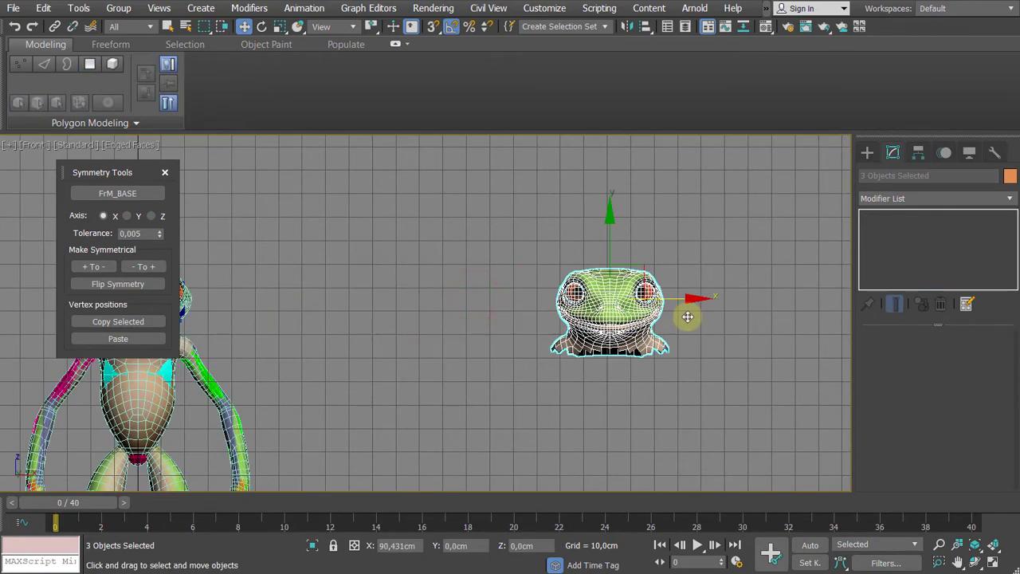
pyautogui.hotkey('ctrl', 'z')
pyautogui.keyDown('shift'); pyautogui.moveTo(462, 301); pyautogui.dragTo(672, 314); pyautogui.keyUp('shift')
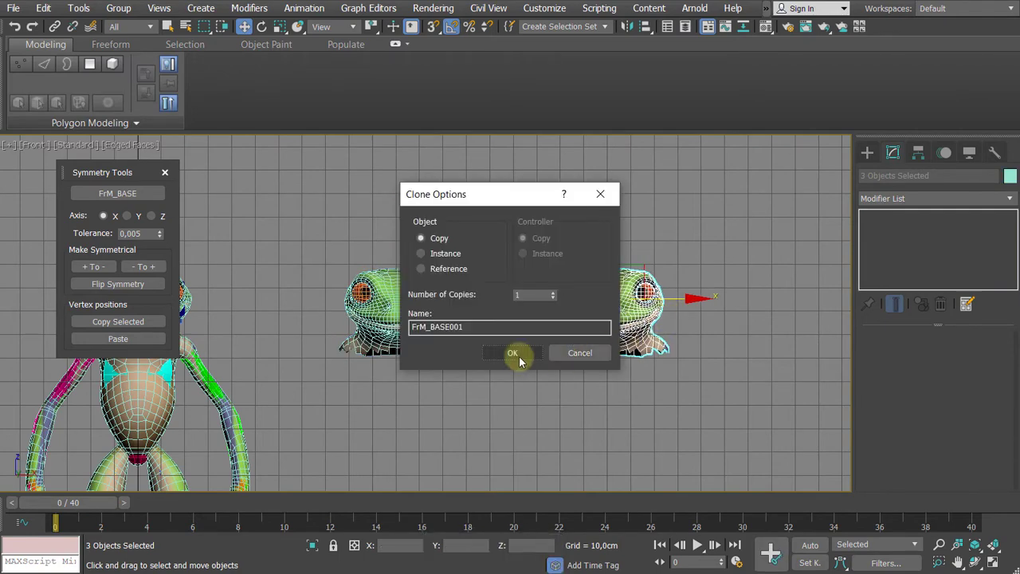
pyautogui.click(514, 353)
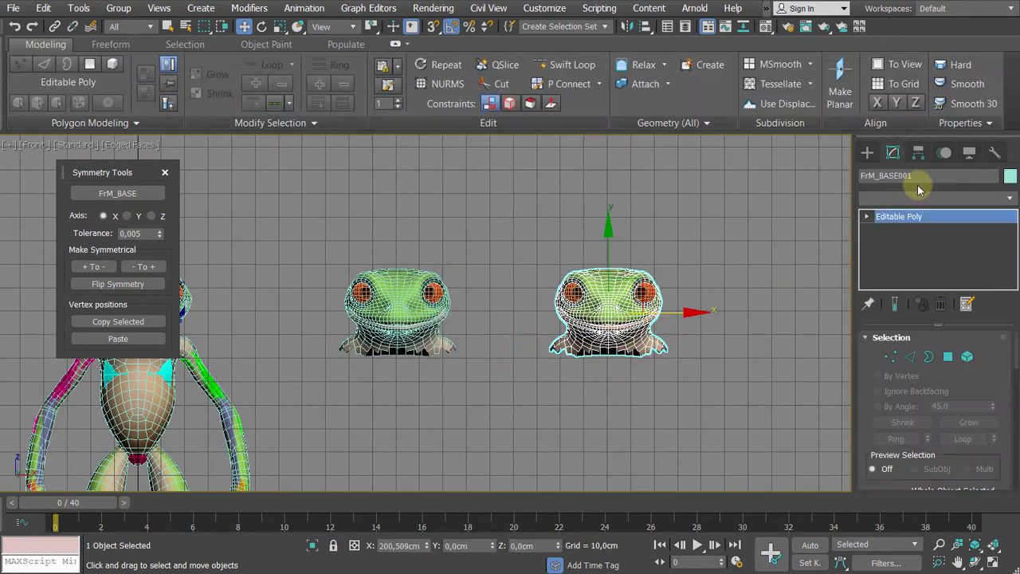
pyautogui.hotkey('ctrl', 'z')
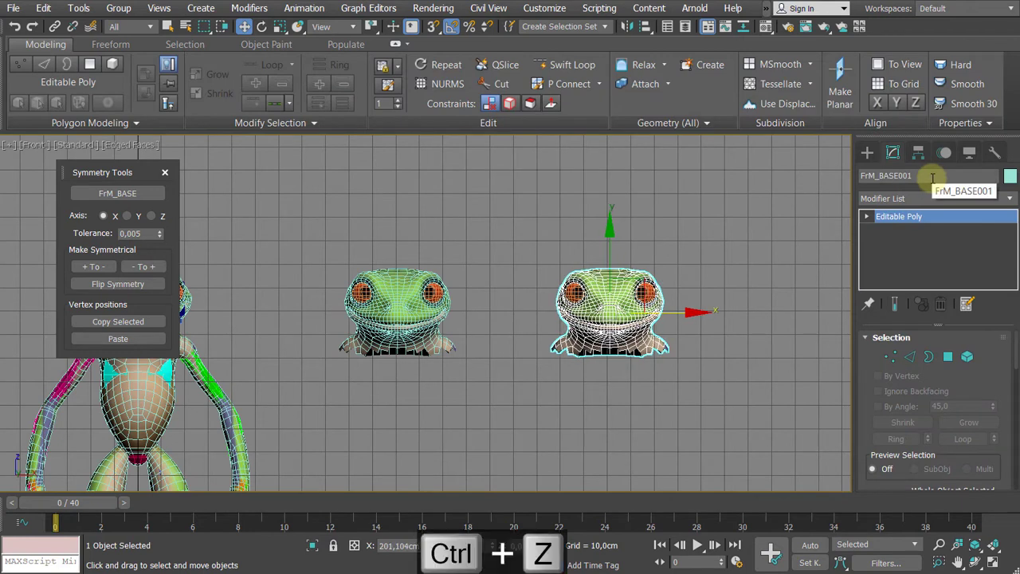
# - Rename the cloned frog head to FrM_EyeUp_R and show it up close in the Perspective view
pyautogui.moveTo(932, 176); pyautogui.dragTo(867, 184)
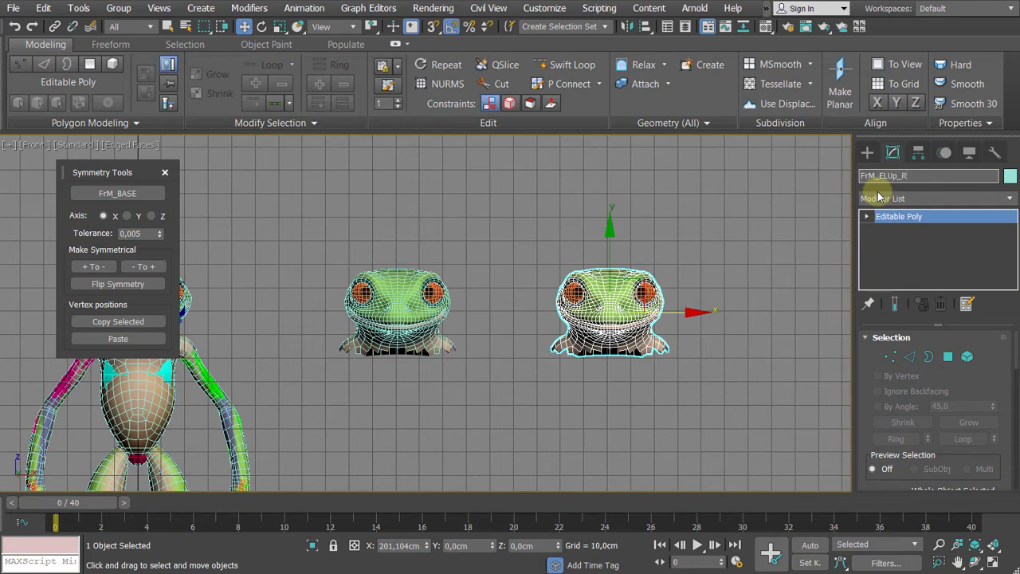
pyautogui.press('p')
pyautogui.scroll(6, 553, 234)
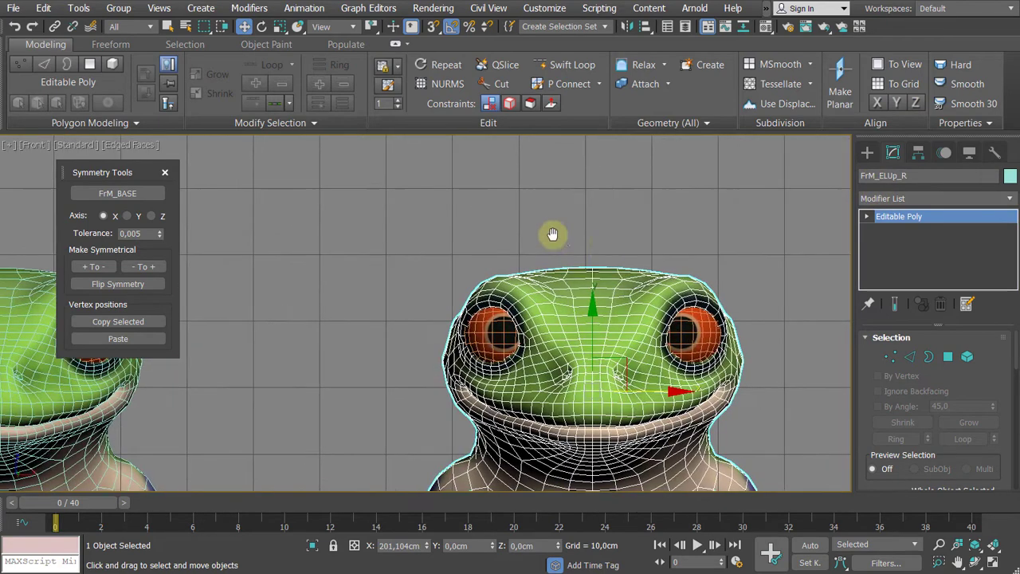
pyautogui.keyDown('alt'); pyautogui.moveTo(523, 229); pyautogui.dragTo(854, 232, button='middle'); pyautogui.keyUp('alt')
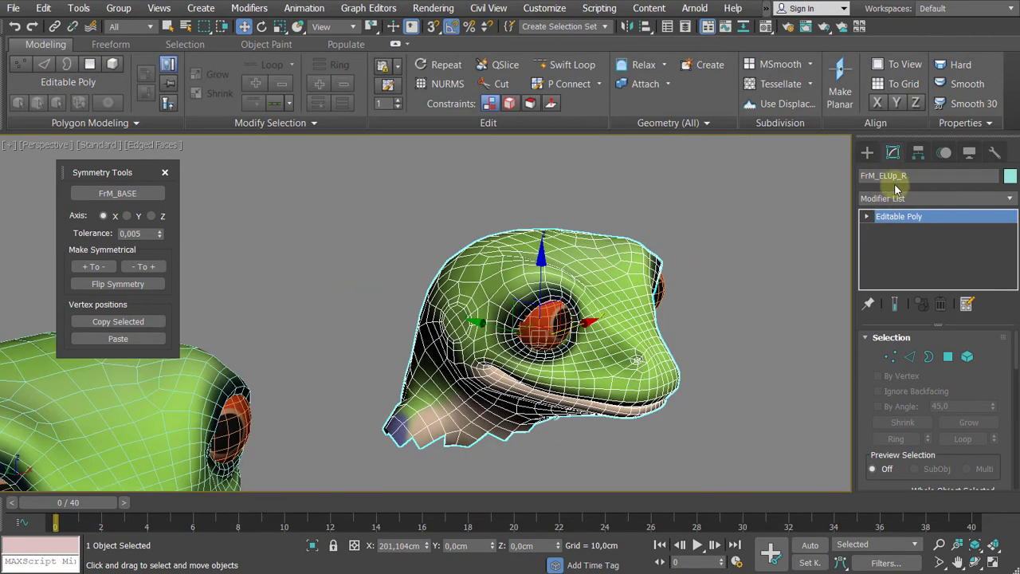
pyautogui.scroll(5, 734, 338)
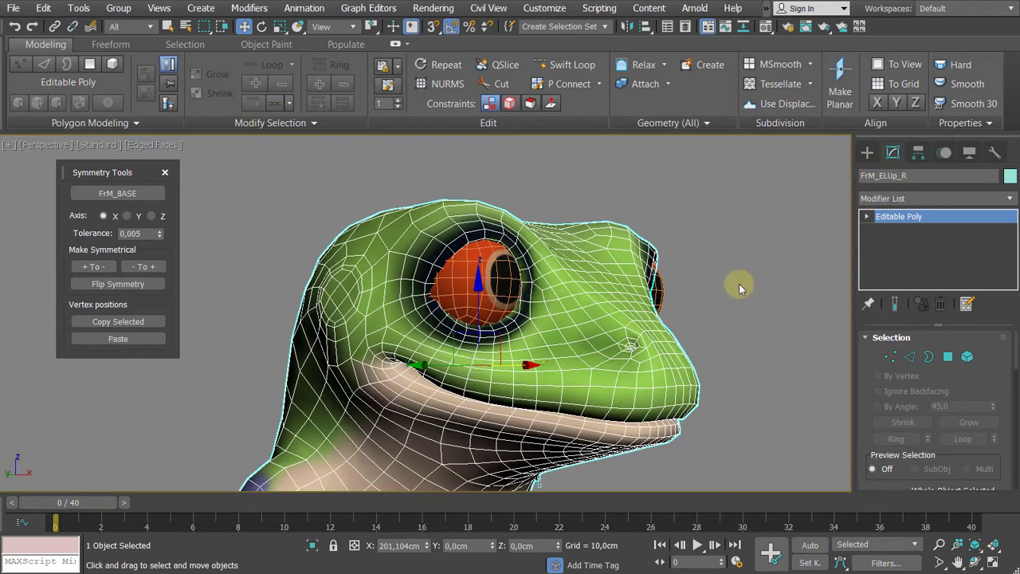
pyautogui.click(891, 177)
pyautogui.press('BackSpace')
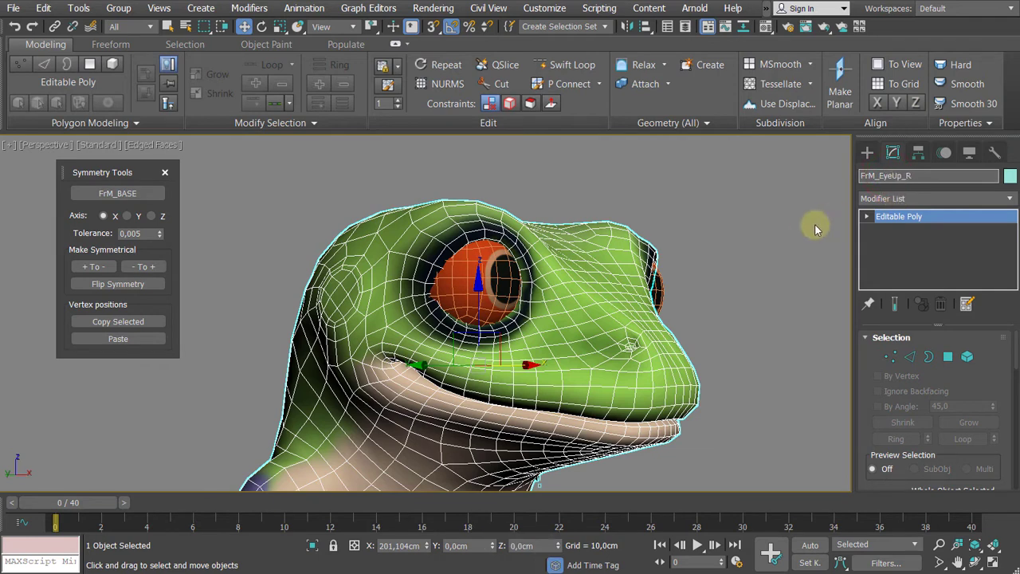
# - Start vertex editing on FrM_EyeUp_R, select a vertex on the upper eyelid's rim and activate the Freeform Shift brush
pyautogui.keyDown('alt'); pyautogui.moveTo(533, 278); pyautogui.dragTo(524, 275, button='middle'); pyautogui.keyUp('alt')
pyautogui.moveTo(524, 276); pyautogui.dragTo(526, 298, button='middle')
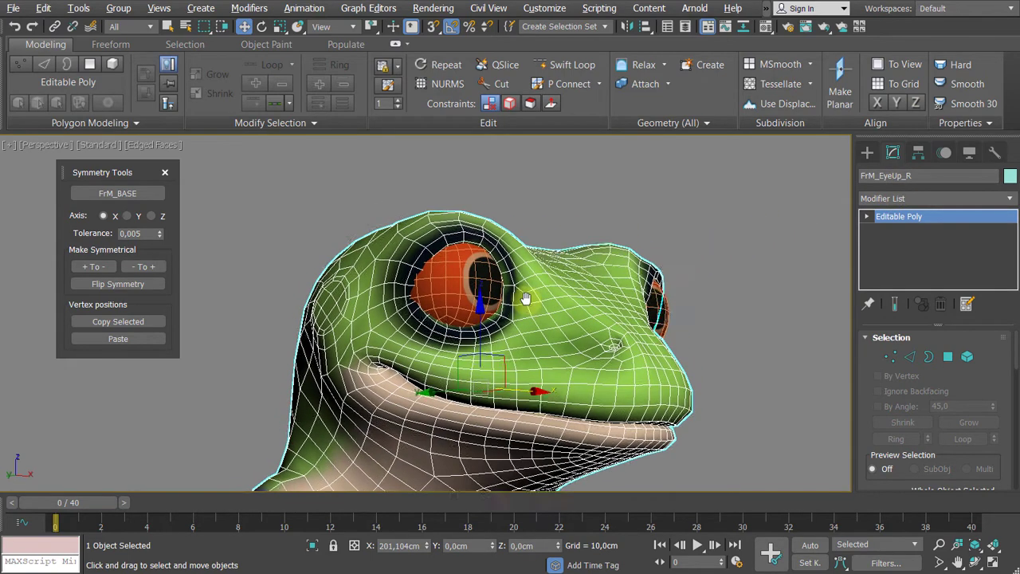
pyautogui.scroll(3, 523, 297)
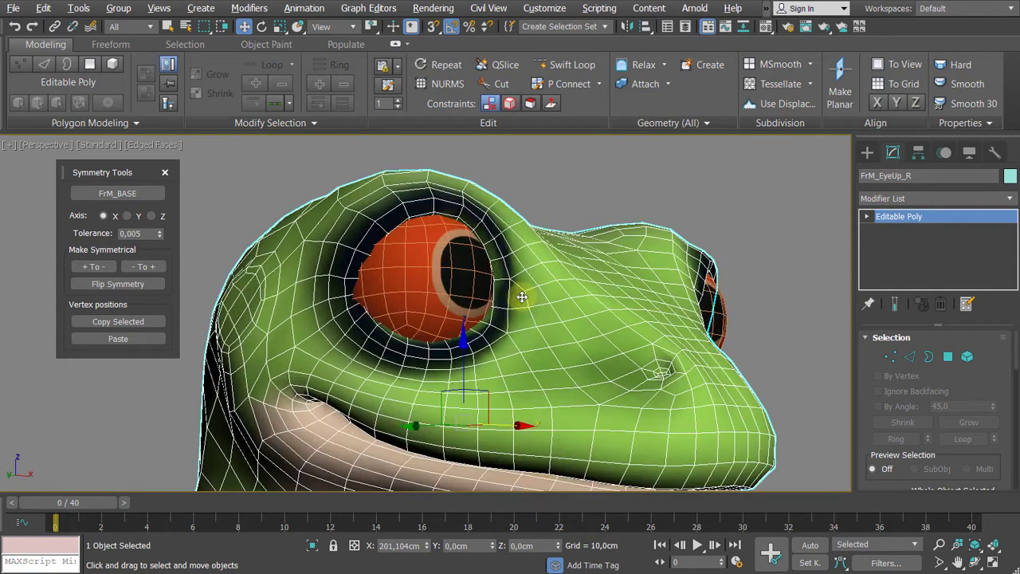
pyautogui.click(866, 216)
pyautogui.click(893, 231)
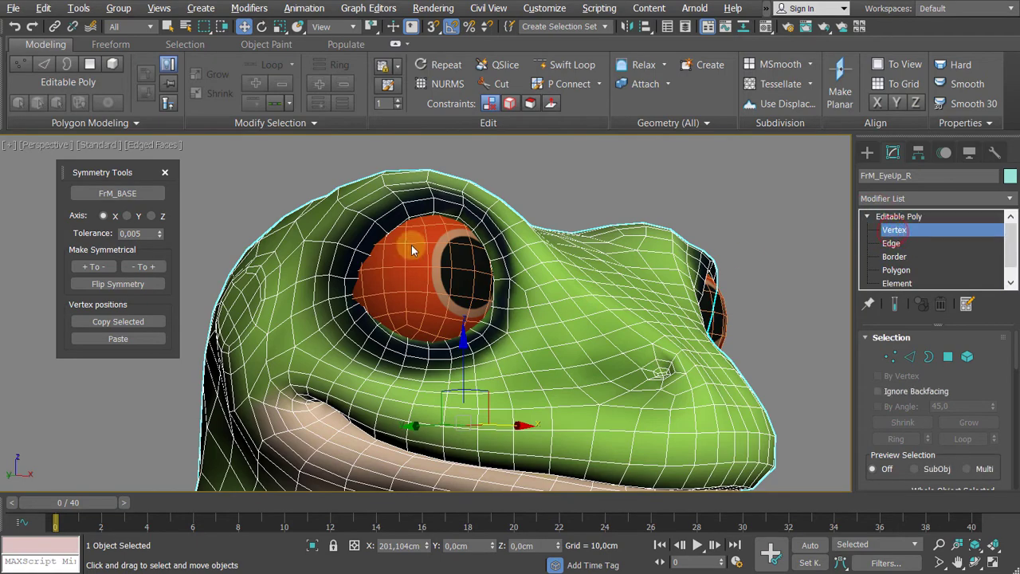
pyautogui.click(433, 212)
pyautogui.keyDown('alt'); pyautogui.moveTo(485, 254); pyautogui.dragTo(488, 274, button='middle'); pyautogui.keyUp('alt')
pyautogui.scroll(-3, 473, 265)
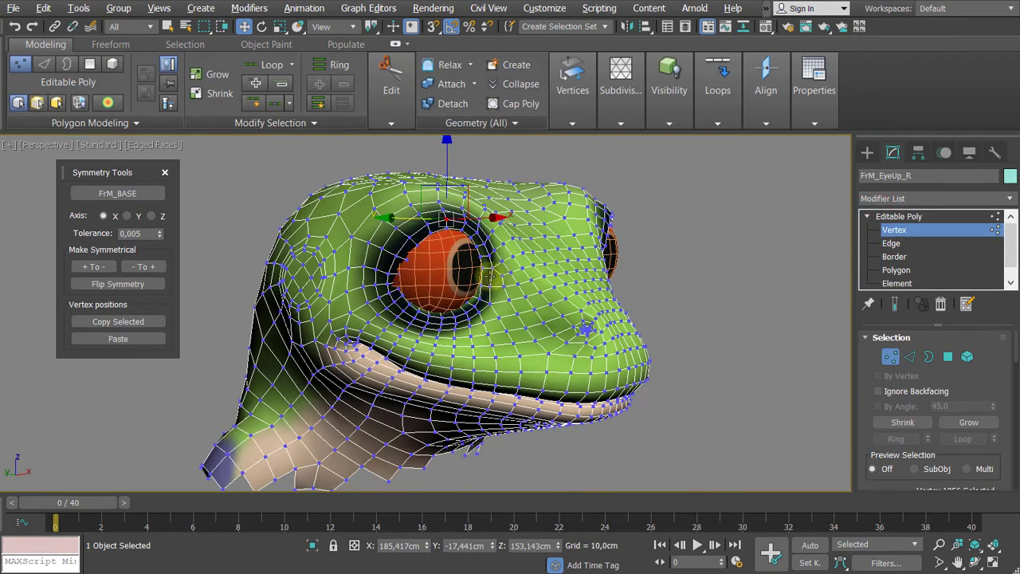
pyautogui.click(112, 43)
pyautogui.keyDown('alt'); pyautogui.moveTo(497, 151); pyautogui.dragTo(512, 171, button='middle'); pyautogui.keyUp('alt')
pyautogui.click(485, 72)
# - Shift the middle rim vertices of the frog's right upper eyelid down and forward over the eyeball
pyautogui.scroll(4, 426, 255)
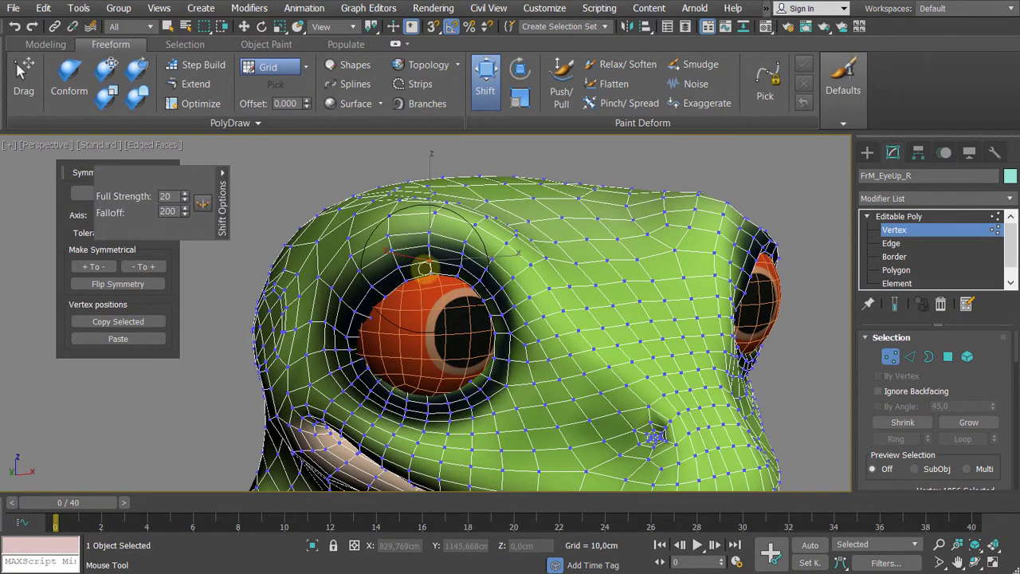
pyautogui.keyDown('alt'); pyautogui.moveTo(425, 269); pyautogui.dragTo(431, 256, button='middle'); pyautogui.keyUp('alt')
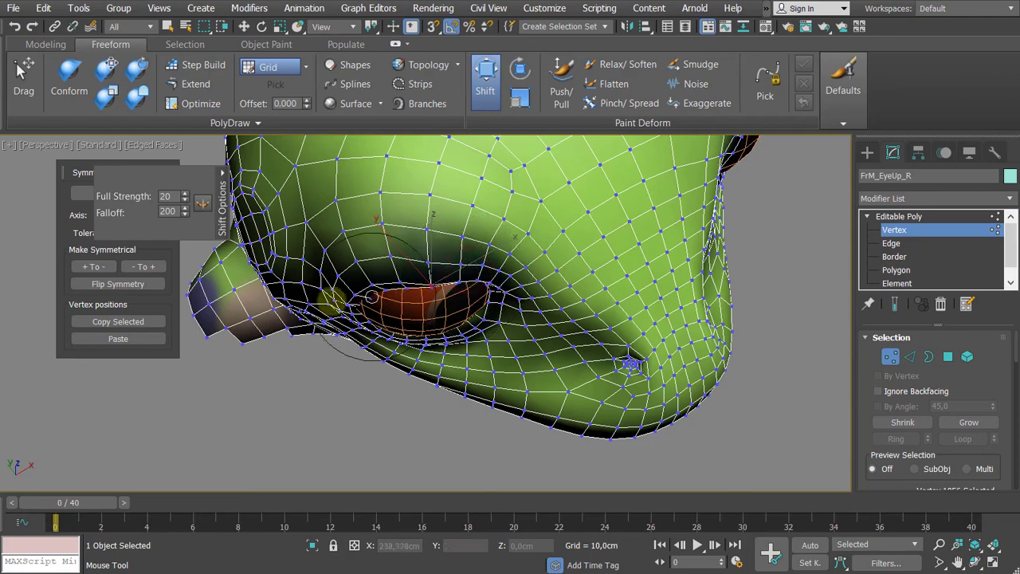
pyautogui.keyDown('alt'); pyautogui.moveTo(392, 284); pyautogui.dragTo(481, 231, button='middle'); pyautogui.keyUp('alt')
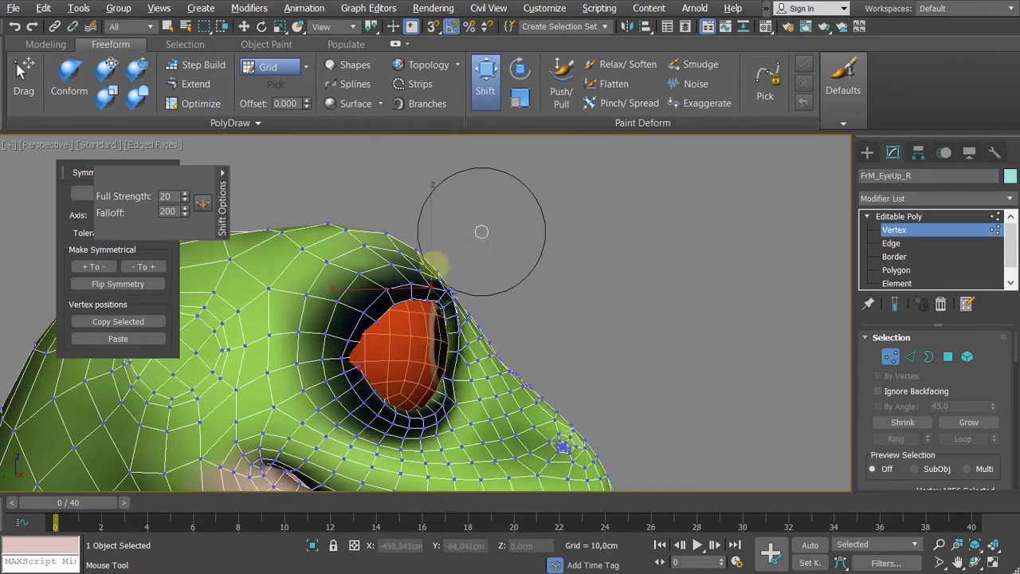
pyautogui.keyDown('alt'); pyautogui.moveTo(385, 298); pyautogui.dragTo(592, 326, button='middle'); pyautogui.keyUp('alt')
pyautogui.scroll(3, 431, 326)
pyautogui.moveTo(422, 285)
pyautogui.keyDown('alt'); pyautogui.mouseDown(button='middle')
pyautogui.moveTo(398, 302)
pyautogui.moveTo(416, 279)
pyautogui.mouseUp(button='middle'); pyautogui.keyUp('alt')
pyautogui.scroll(-2, 402, 295)
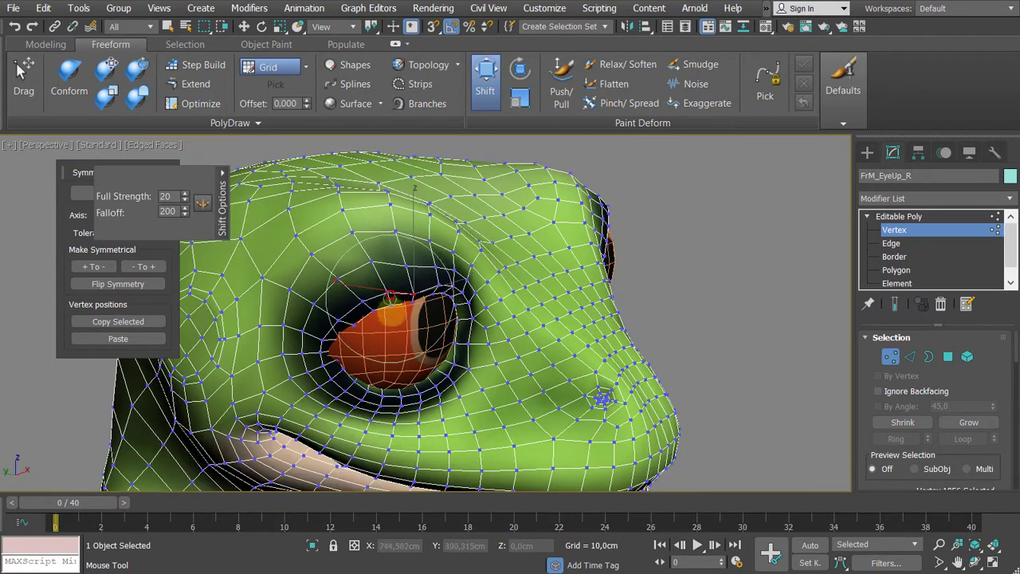
# - Lower the upper lid's rim vertices near both eye corners to form an even edge across the half-closed right eye
pyautogui.scroll(3, 376, 319)
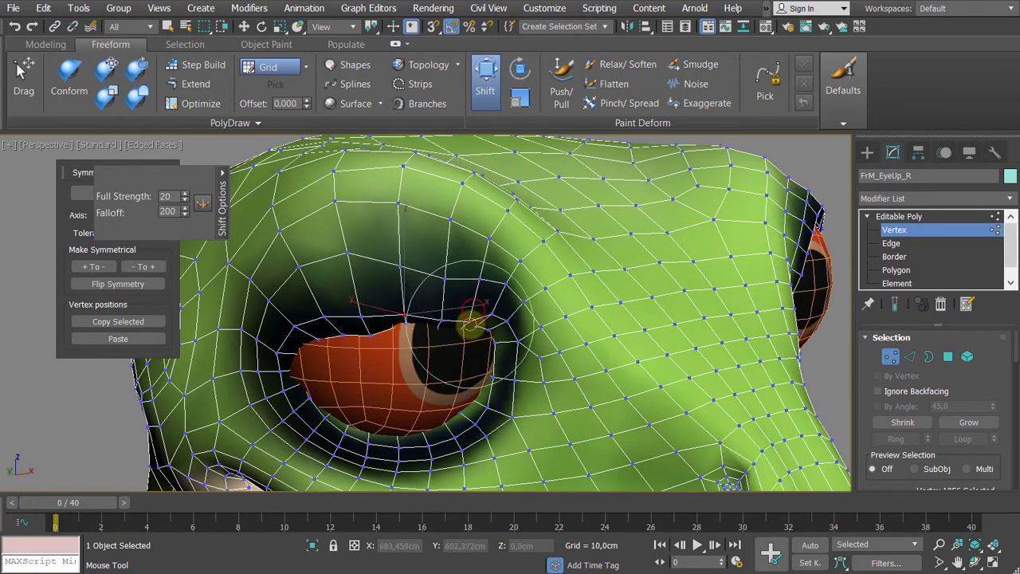
pyautogui.scroll(3, 415, 330)
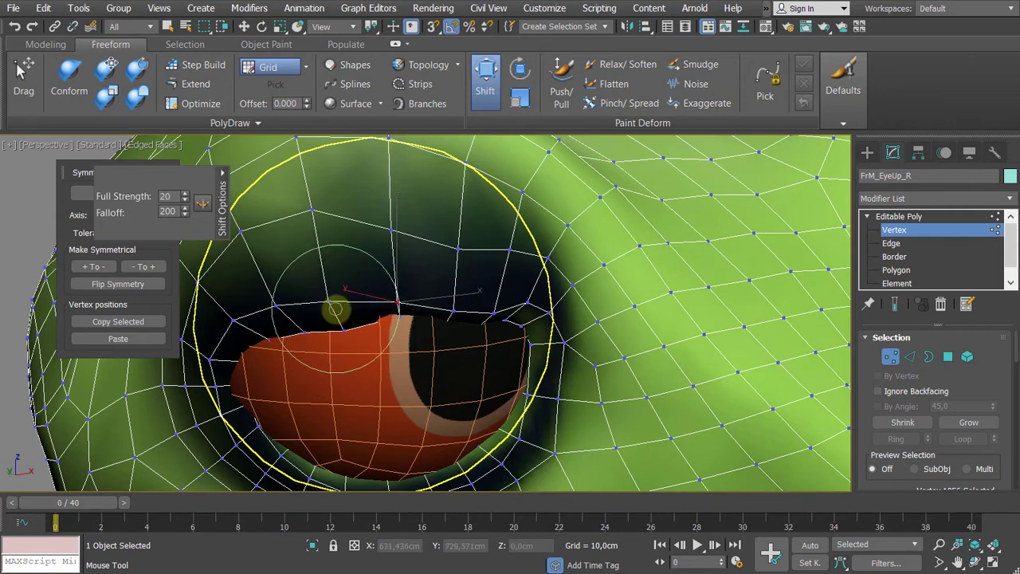
pyautogui.scroll(-5, 404, 306)
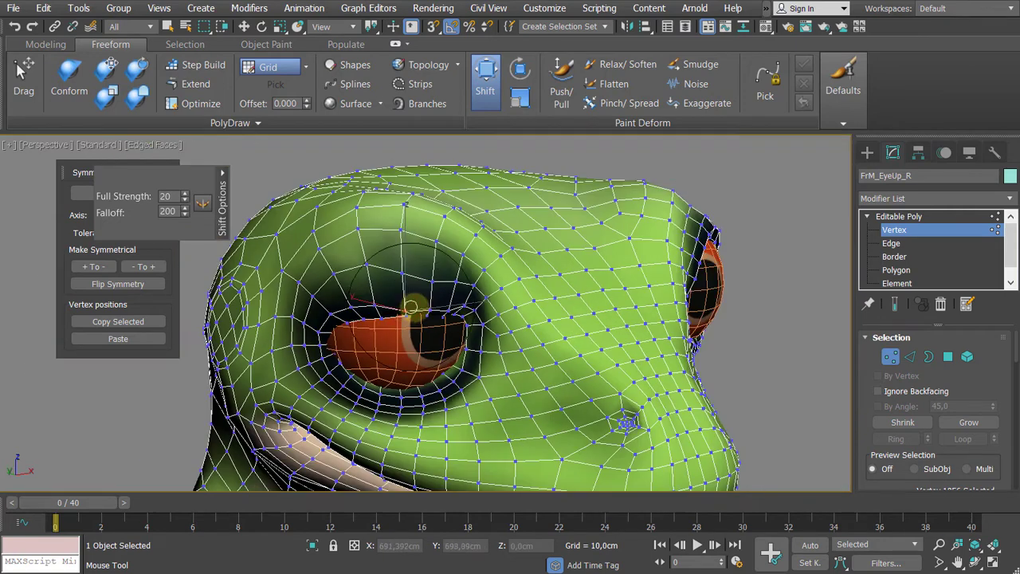
# - Shift the upper lid surface outward around the eyeball, checking the clearance in wireframe and from the side
pyautogui.scroll(3, 392, 311)
pyautogui.keyDown('alt'); pyautogui.moveTo(374, 315); pyautogui.dragTo(453, 262, button='middle'); pyautogui.keyUp('alt')
pyautogui.press('F3')
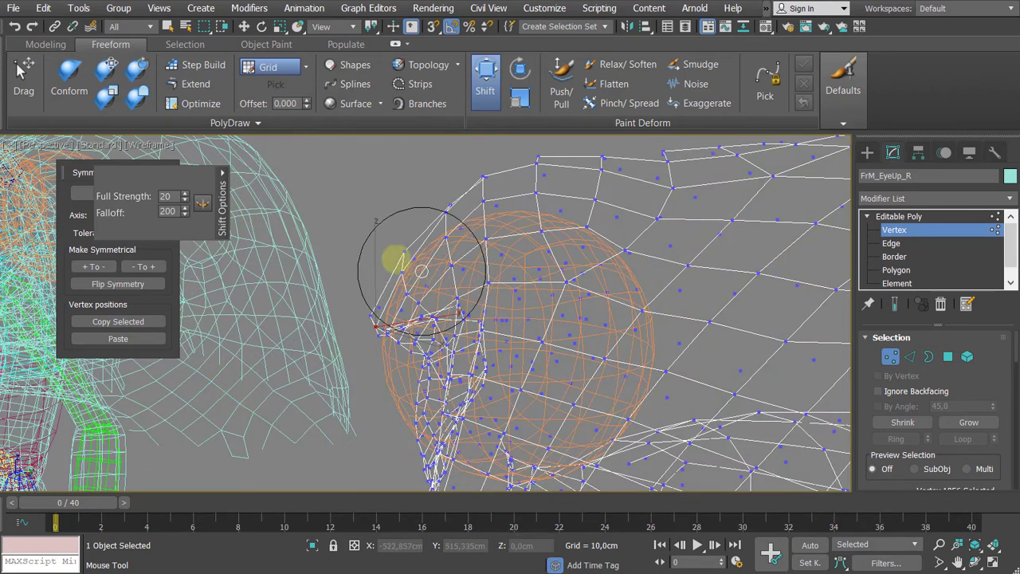
pyautogui.press('F3')
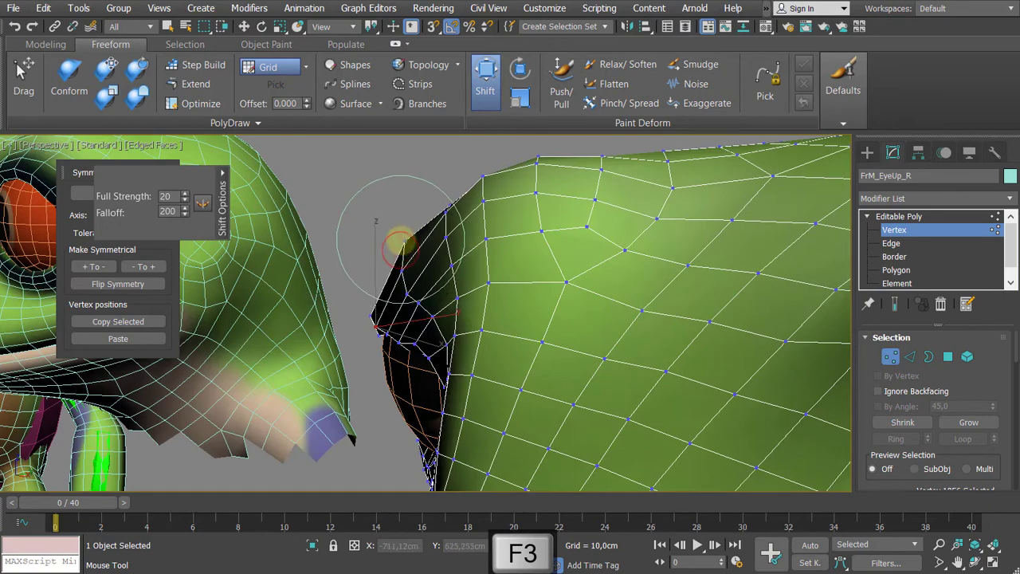
pyautogui.keyDown('alt'); pyautogui.moveTo(410, 262); pyautogui.dragTo(558, 257, button='middle'); pyautogui.keyUp('alt')
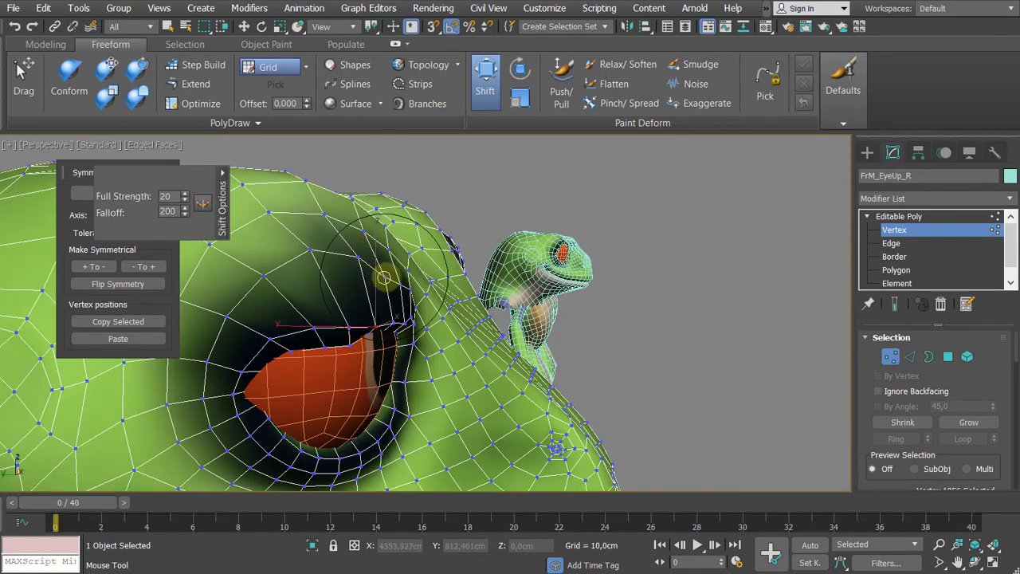
pyautogui.keyDown('alt'); pyautogui.moveTo(395, 266); pyautogui.dragTo(307, 284, button='middle'); pyautogui.keyUp('alt')
pyautogui.moveTo(421, 289)
pyautogui.keyDown('alt'); pyautogui.mouseDown(button='middle')
pyautogui.moveTo(371, 283)
pyautogui.moveTo(386, 254)
pyautogui.moveTo(461, 336)
pyautogui.mouseUp(button='middle'); pyautogui.keyUp('alt')
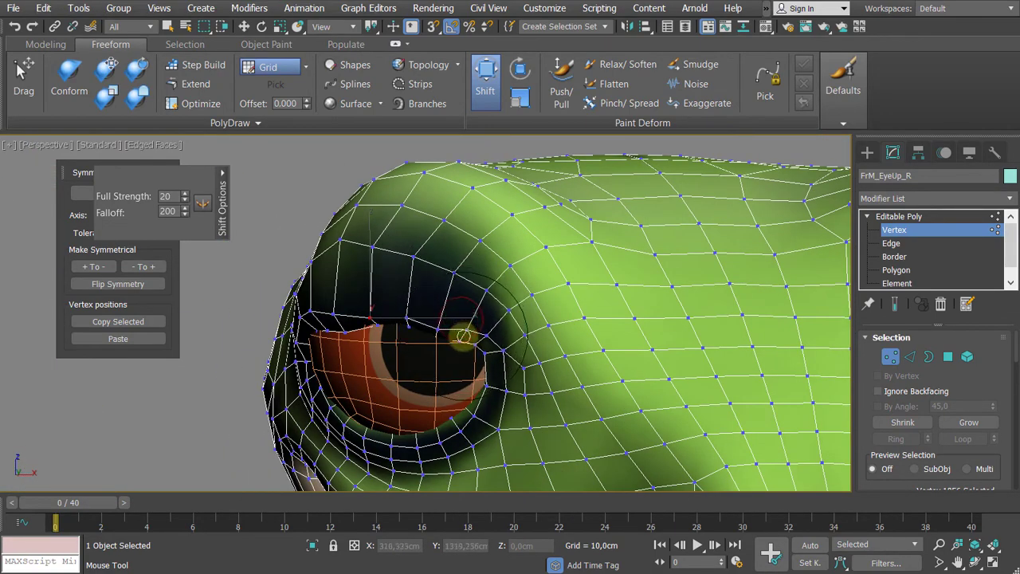
# - Even out the lowered lid's edge above the pupil and toward the outer eye corner so it follows the eyeball
pyautogui.scroll(2, 398, 350)
pyautogui.keyDown('alt'); pyautogui.moveTo(398, 350); pyautogui.dragTo(391, 305, button='middle'); pyautogui.keyUp('alt')
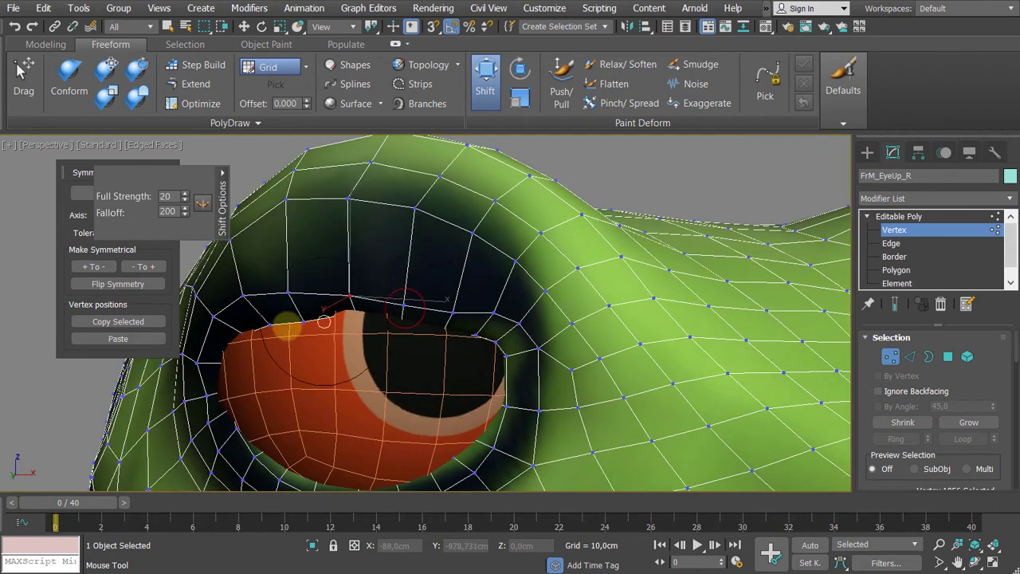
pyautogui.keyDown('alt'); pyautogui.moveTo(298, 324); pyautogui.dragTo(273, 358, button='middle'); pyautogui.keyUp('alt')
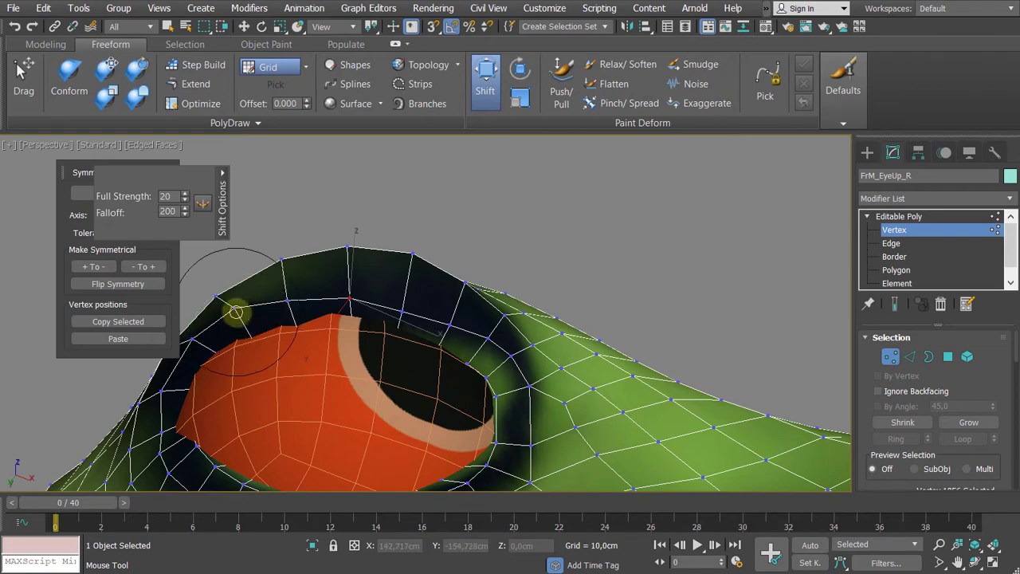
pyautogui.moveTo(234, 311)
pyautogui.keyDown('alt'); pyautogui.mouseDown(button='middle')
pyautogui.moveTo(444, 389)
pyautogui.moveTo(350, 352)
pyautogui.mouseUp(button='middle'); pyautogui.keyUp('alt')
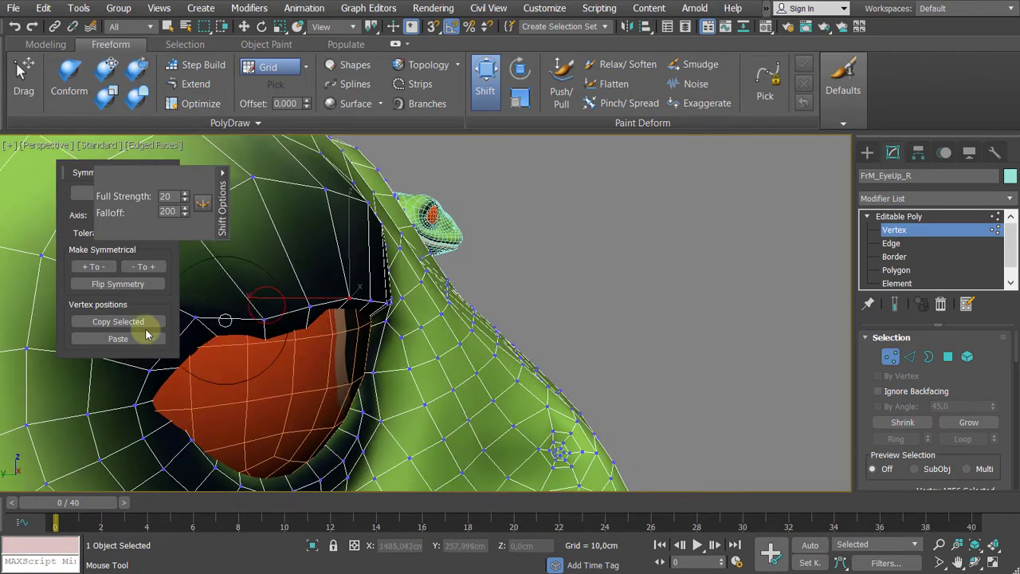
pyautogui.moveTo(234, 329)
pyautogui.keyDown('alt'); pyautogui.mouseDown(button='middle')
pyautogui.moveTo(353, 323)
pyautogui.moveTo(326, 322)
pyautogui.moveTo(366, 303)
pyautogui.mouseUp(button='middle'); pyautogui.keyUp('alt')
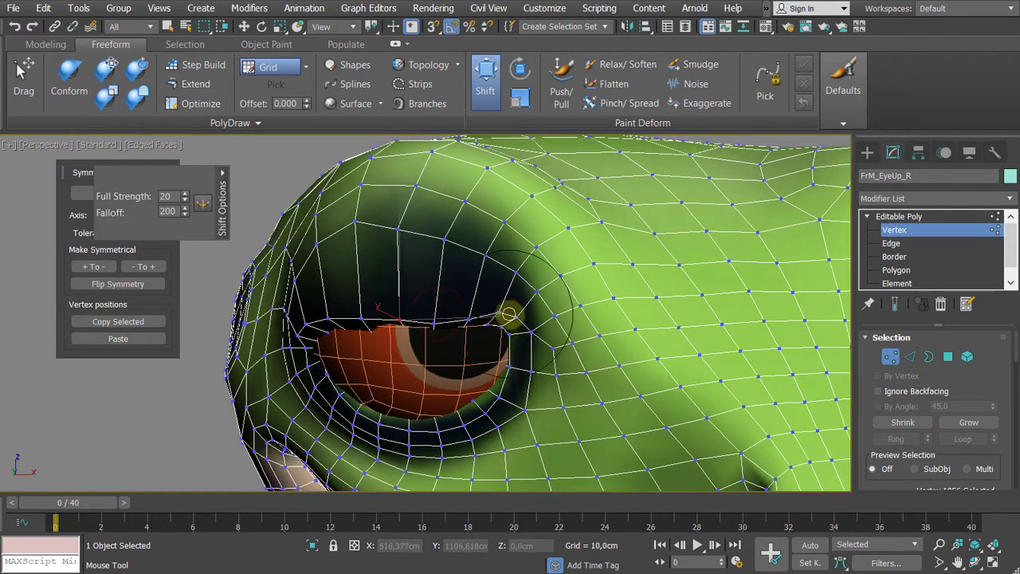
# - Refine the upper lid's rim vertices at the inner corner of the right eye
pyautogui.moveTo(486, 332)
pyautogui.keyDown('alt'); pyautogui.mouseDown(button='middle')
pyautogui.moveTo(466, 333)
pyautogui.moveTo(479, 338)
pyautogui.mouseUp(button='middle'); pyautogui.keyUp('alt')
pyautogui.scroll(3, 525, 372)
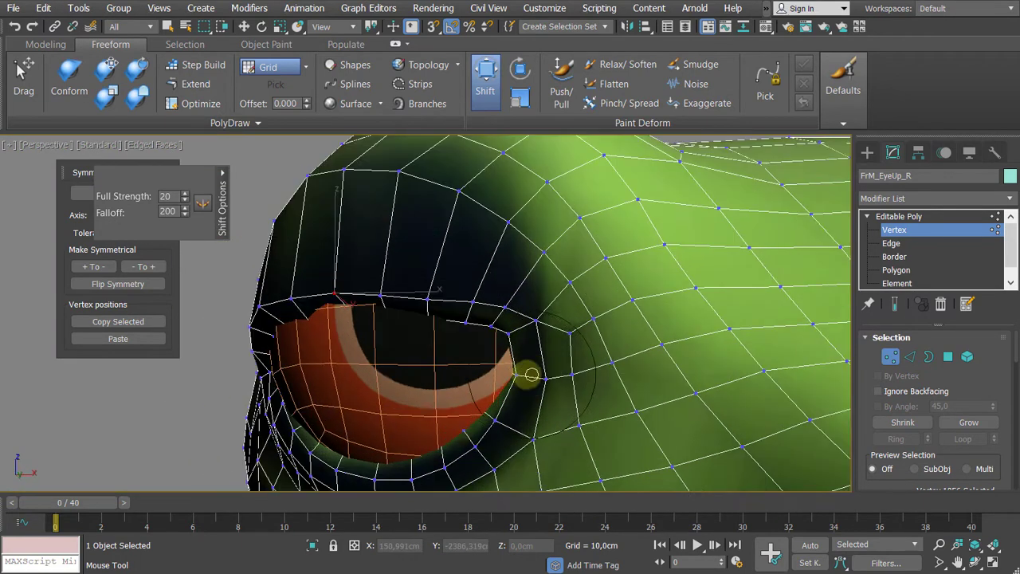
pyautogui.keyDown('alt'); pyautogui.moveTo(526, 367); pyautogui.dragTo(486, 364, button='middle'); pyautogui.keyUp('alt')
pyautogui.scroll(-3, 396, 332)
pyautogui.moveTo(395, 332); pyautogui.dragTo(325, 335, button='middle')
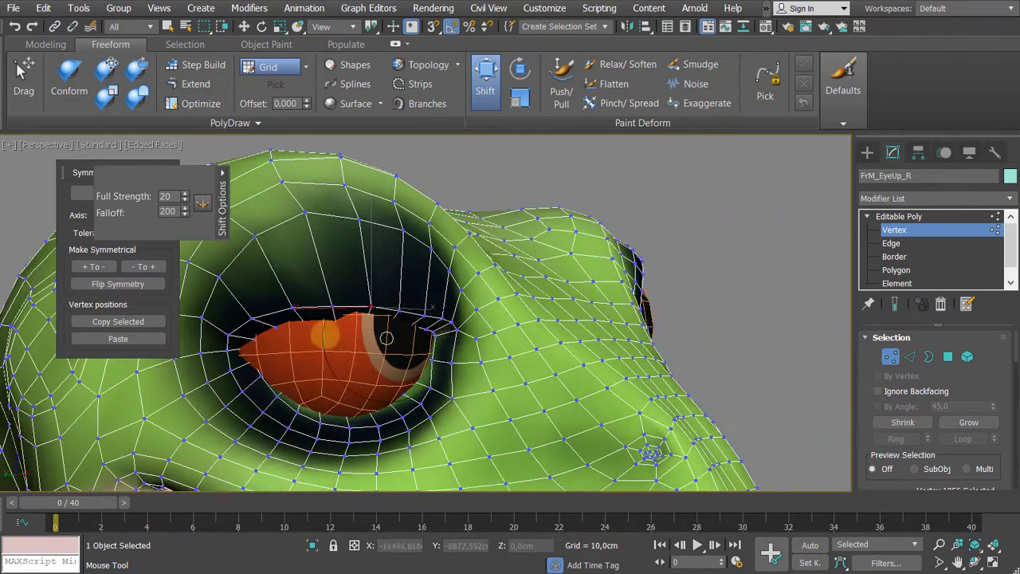
pyautogui.keyDown('alt'); pyautogui.moveTo(328, 328); pyautogui.dragTo(352, 339); pyautogui.keyUp('alt')
pyautogui.keyDown('alt'); pyautogui.moveTo(353, 339); pyautogui.dragTo(460, 249, button='middle'); pyautogui.keyUp('alt')
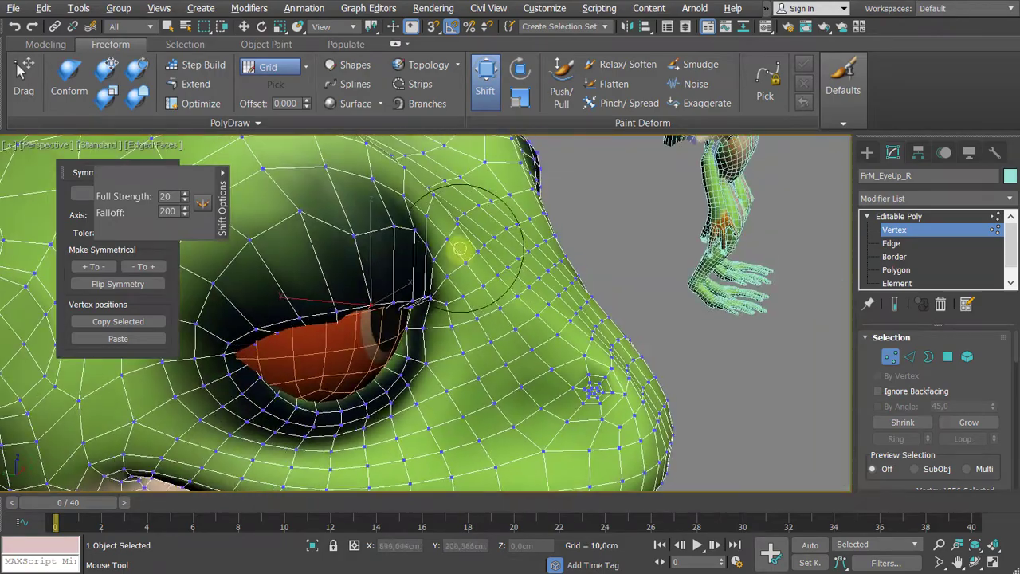
pyautogui.hotkey('ctrl', 'z')
pyautogui.hotkey('ctrl', 'z')
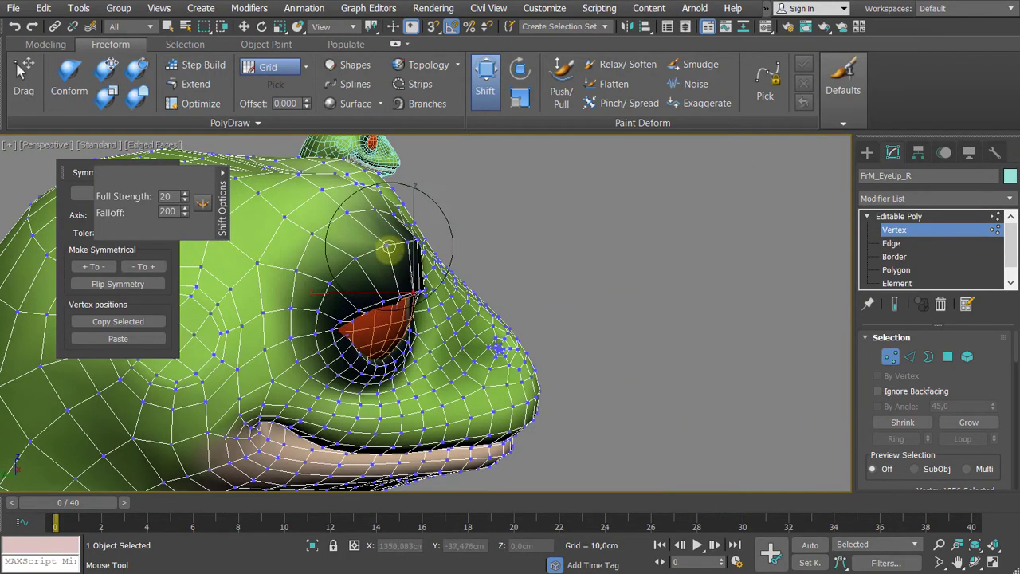
# - Reshape the upper lid's bulge over the eyeball and adjust its rim vertices toward the outer eye corner
pyautogui.keyDown('alt'); pyautogui.moveTo(389, 247); pyautogui.dragTo(243, 253, button='middle'); pyautogui.keyUp('alt')
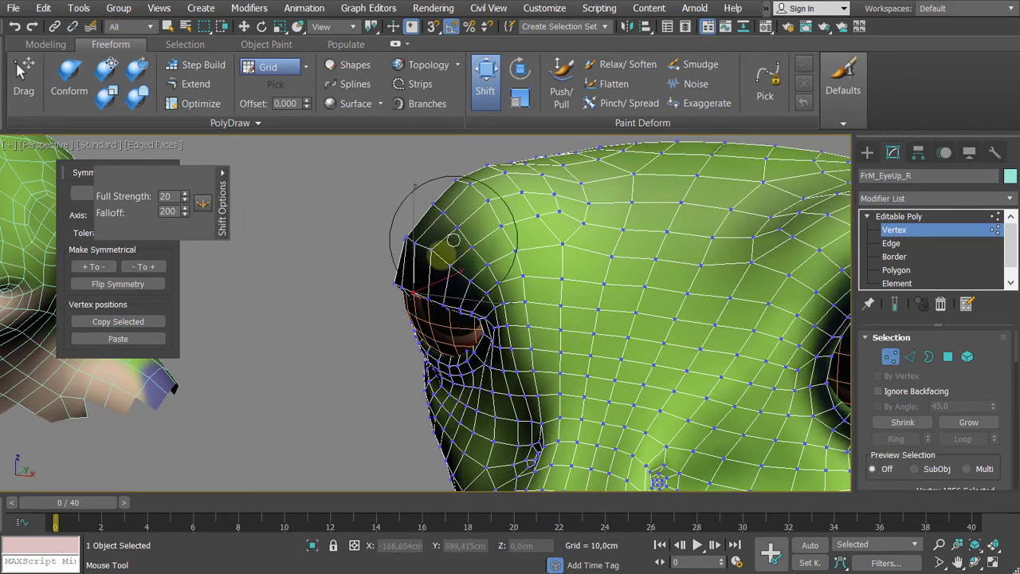
pyautogui.keyDown('alt'); pyautogui.moveTo(452, 239); pyautogui.dragTo(365, 304, button='middle'); pyautogui.keyUp('alt')
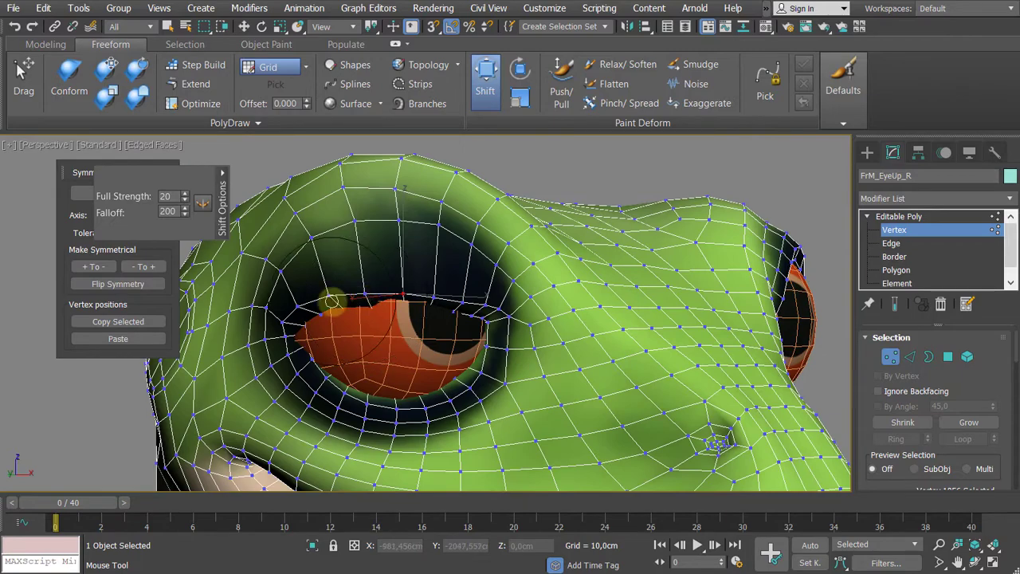
pyautogui.moveTo(332, 301); pyautogui.dragTo(356, 311)
pyautogui.scroll(-3, 437, 303)
pyautogui.keyDown('alt'); pyautogui.moveTo(460, 305); pyautogui.dragTo(427, 305, button='middle'); pyautogui.keyUp('alt')
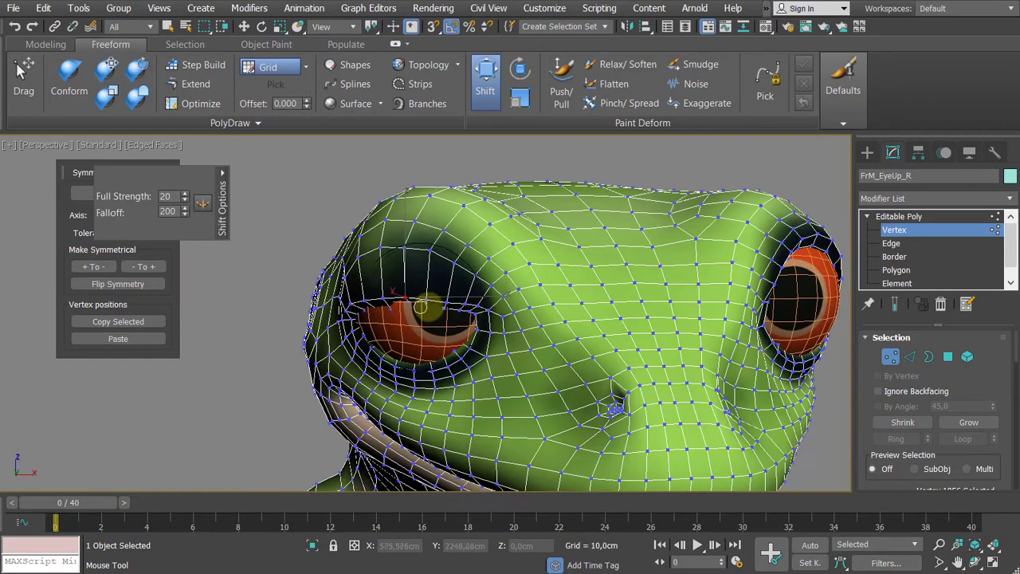
# - Check the lowered upper eyelid from the front and side, and leave vertex editing on FrM_EyeUp_R
pyautogui.scroll(-4, 432, 300)
pyautogui.scroll(4, 431, 306)
pyautogui.scroll(4, 428, 308)
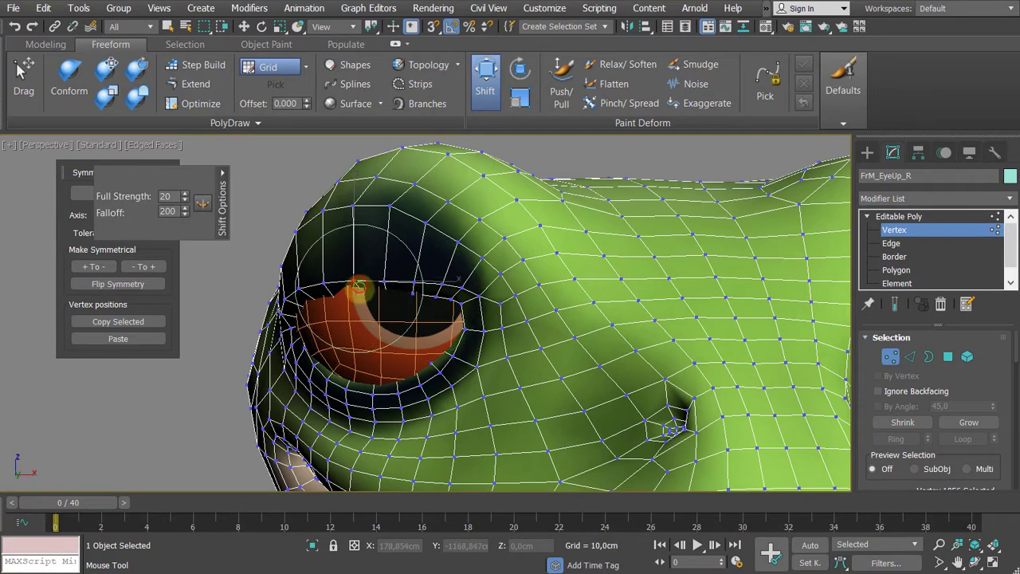
pyautogui.moveTo(358, 290)
pyautogui.keyDown('alt'); pyautogui.mouseDown(button='middle')
pyautogui.moveTo(398, 307)
pyautogui.moveTo(444, 136)
pyautogui.mouseUp(button='middle'); pyautogui.keyUp('alt')
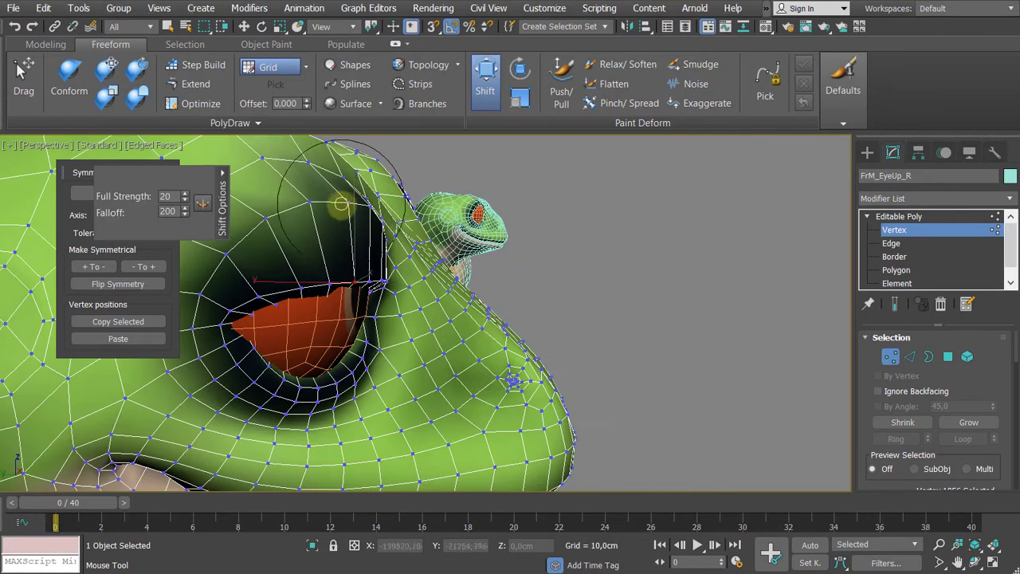
pyautogui.moveTo(352, 211)
pyautogui.keyDown('alt'); pyautogui.mouseDown(button='middle')
pyautogui.moveTo(376, 255)
pyautogui.moveTo(319, 227)
pyautogui.moveTo(410, 233)
pyautogui.moveTo(443, 247)
pyautogui.mouseUp(button='middle'); pyautogui.keyUp('alt')
pyautogui.scroll(-4, 430, 231)
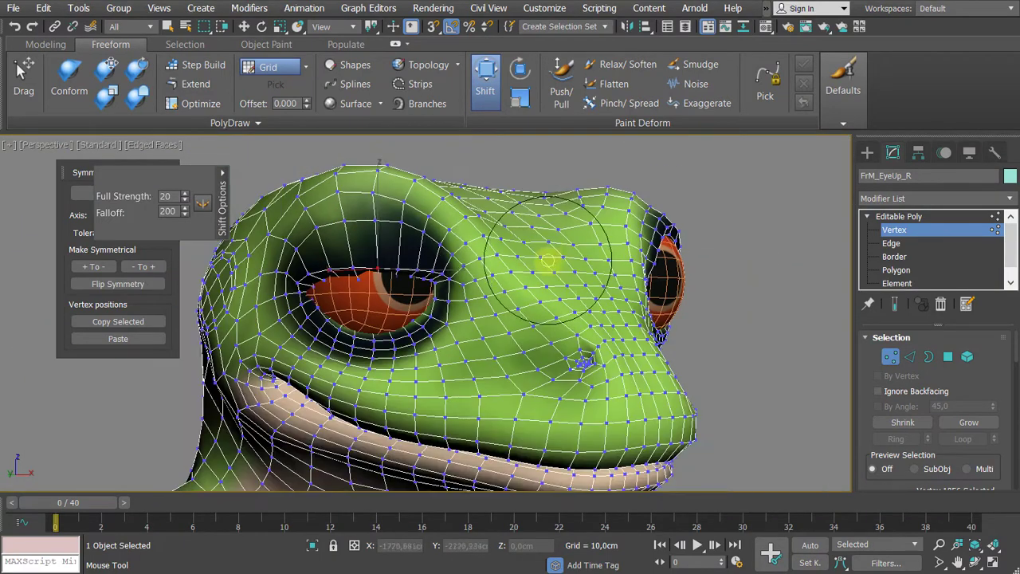
pyautogui.click(930, 217)
pyautogui.moveTo(597, 254)
pyautogui.mouseDown(button='middle')
pyautogui.moveTo(629, 233)
pyautogui.moveTo(635, 215)
pyautogui.mouseUp(button='middle')
pyautogui.scroll(-2, 534, 227)
pyautogui.press('w')
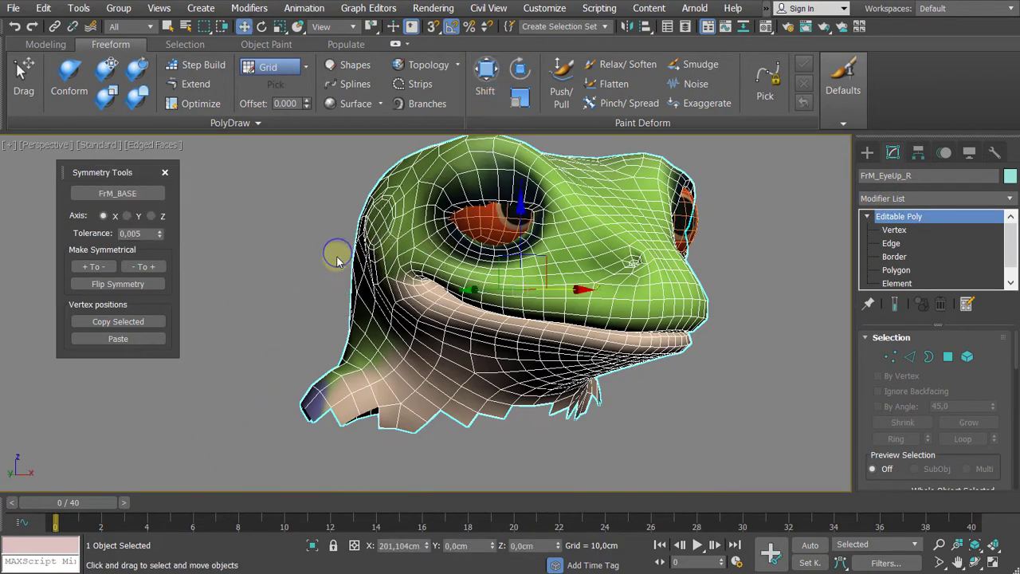
# - Open the Morpher modifier on the full frog body and reset the FrM_SmileL channel to 0
pyautogui.scroll(-4, 341, 256)
pyautogui.keyDown('alt'); pyautogui.moveTo(419, 284); pyautogui.dragTo(585, 296); pyautogui.keyUp('alt')
pyautogui.scroll(-2, 494, 294)
pyautogui.moveTo(408, 287); pyautogui.dragTo(749, 249, button='middle')
pyautogui.click(238, 219)
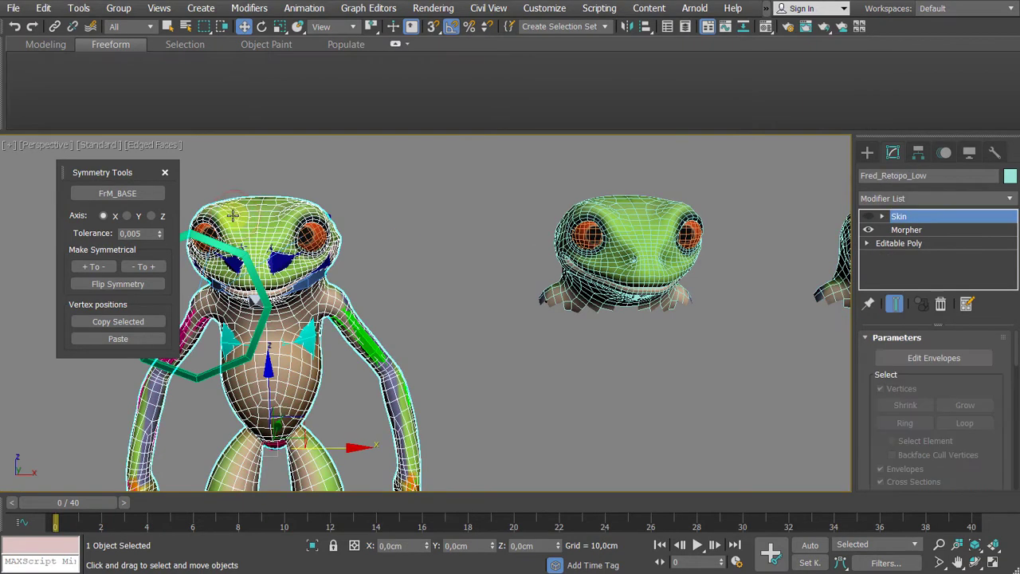
pyautogui.click(900, 229)
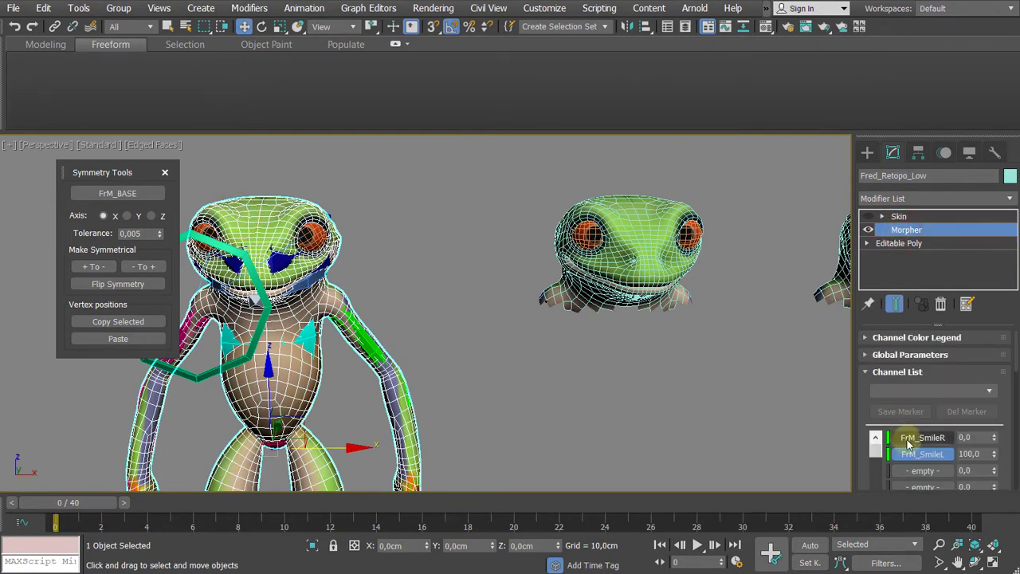
pyautogui.rightClick(994, 457)
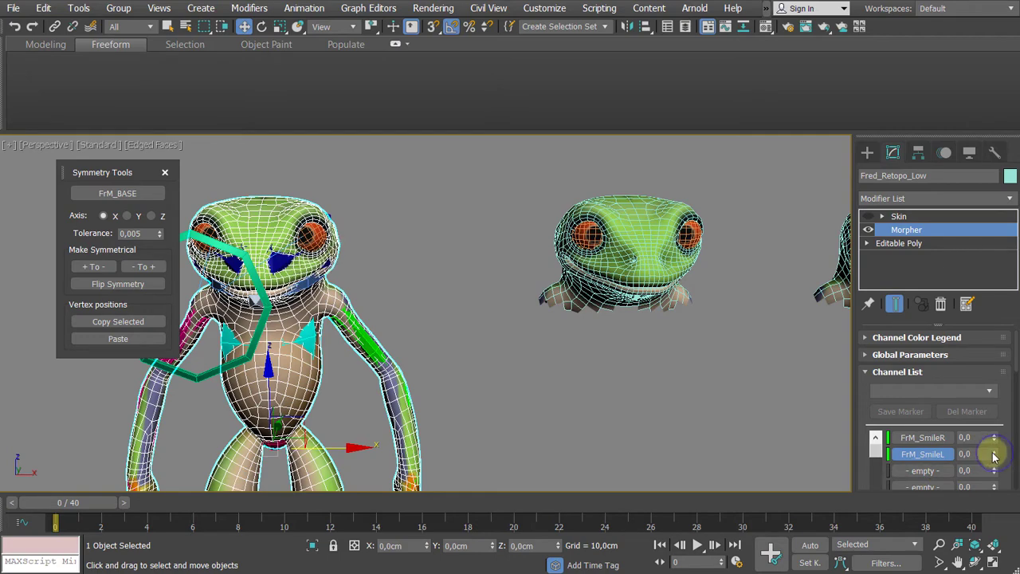
# - Load the FrM_EyeUp_R head from the scene as the target of the third Morpher channel
pyautogui.click(922, 471)
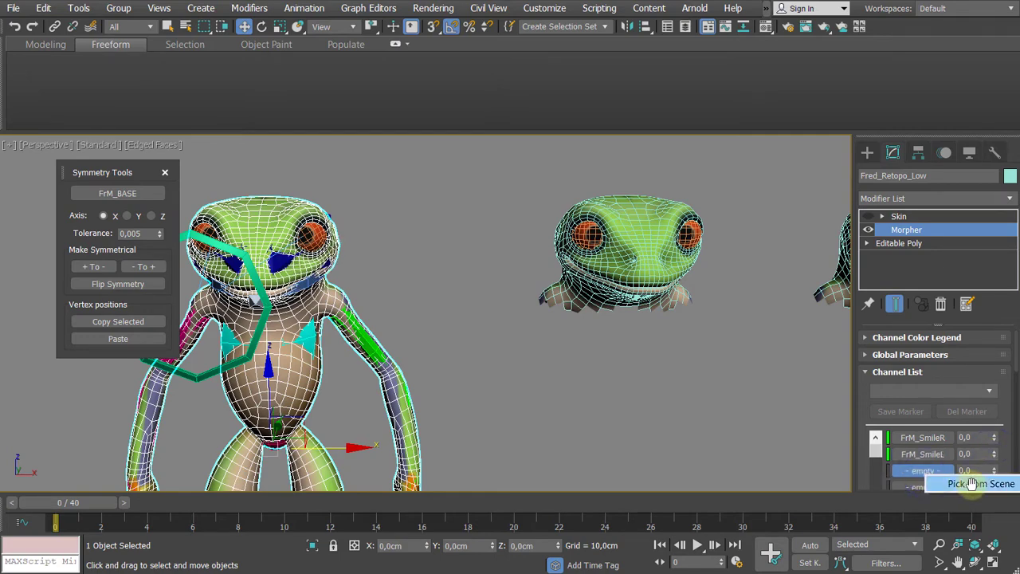
pyautogui.click(972, 484)
pyautogui.moveTo(672, 337); pyautogui.dragTo(466, 307, button='middle')
pyautogui.click(663, 232)
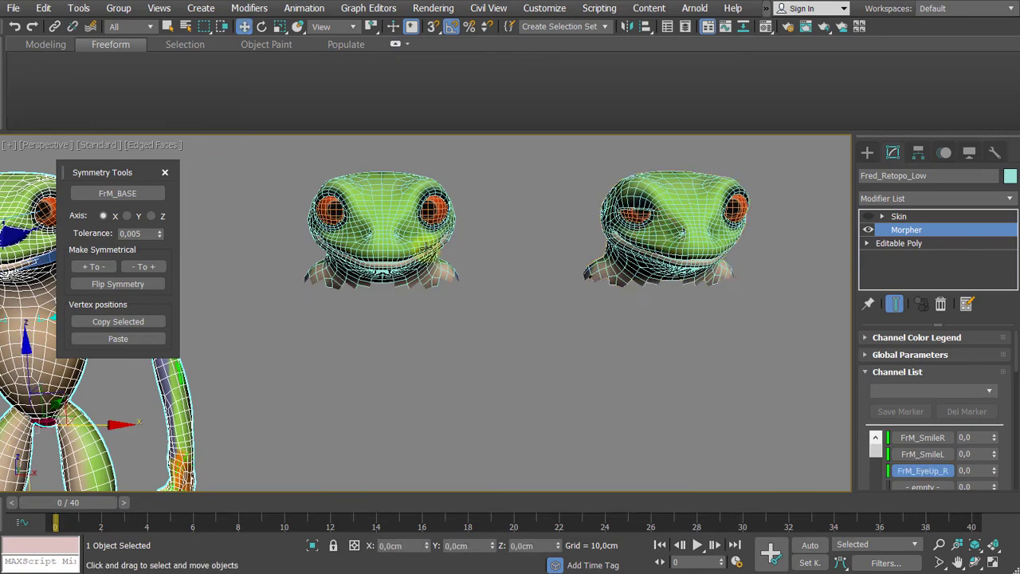
# - Set the FrM_EyeUp_R morph channel to 100 on the frog body
pyautogui.moveTo(426, 248); pyautogui.dragTo(765, 290, button='middle')
pyautogui.scroll(1, 765, 290)
pyautogui.keyDown('alt'); pyautogui.moveTo(342, 241); pyautogui.dragTo(427, 269, button='middle'); pyautogui.keyUp('alt')
pyautogui.scroll(4, 429, 270)
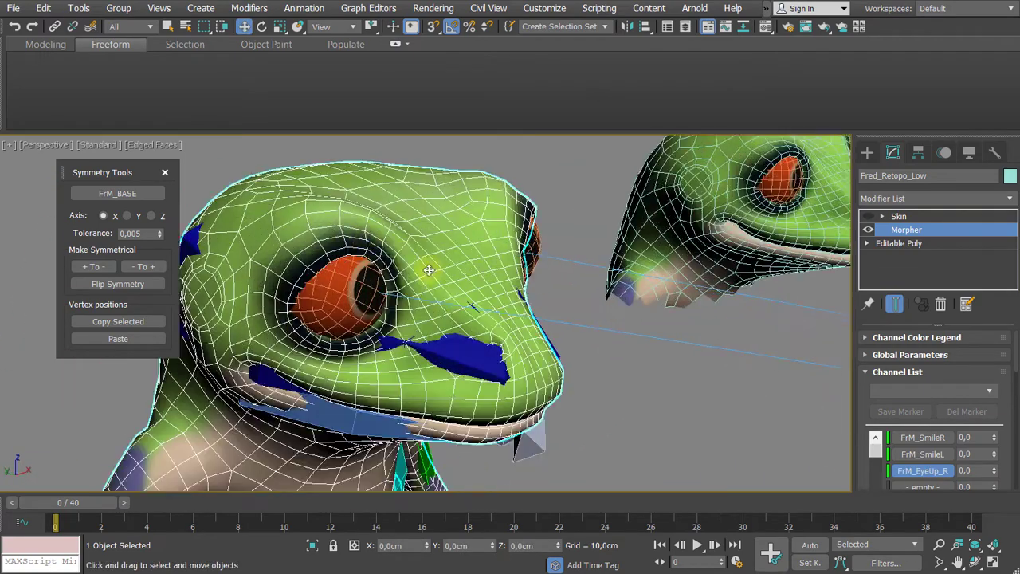
pyautogui.moveTo(993, 470); pyautogui.dragTo(913, 203)
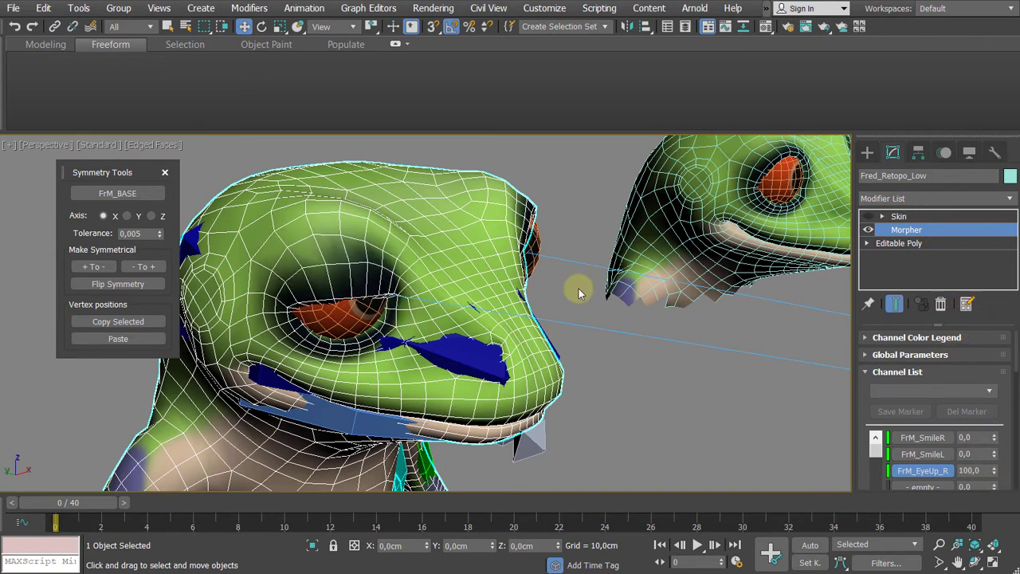
# - Examine the morphed right upper eyelid on the frog body from several angles and distances
pyautogui.keyDown('alt'); pyautogui.moveTo(578, 293); pyautogui.dragTo(505, 284, button='middle'); pyautogui.keyUp('alt')
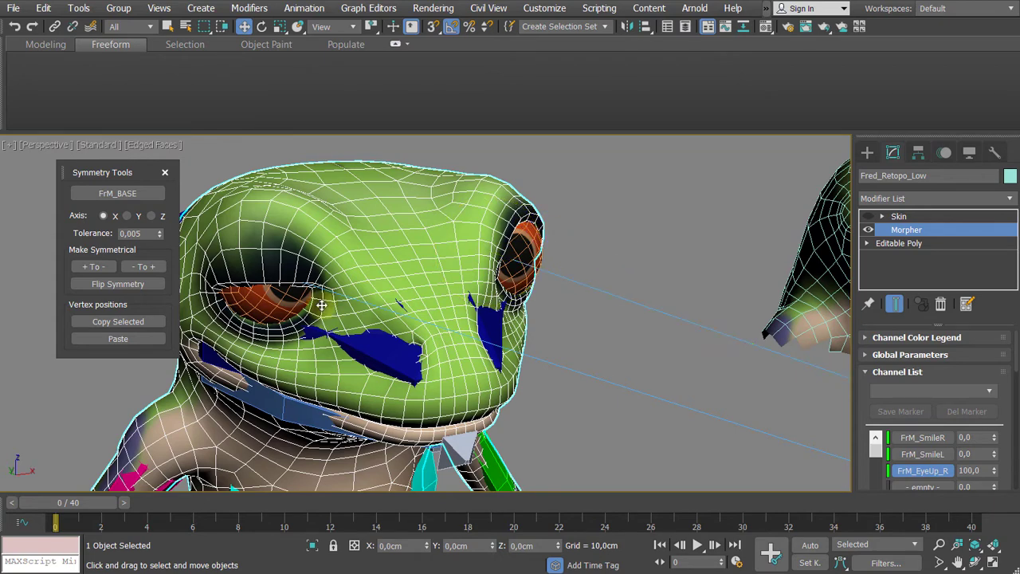
pyautogui.keyDown('alt'); pyautogui.moveTo(315, 305); pyautogui.dragTo(301, 301, button='middle'); pyautogui.keyUp('alt')
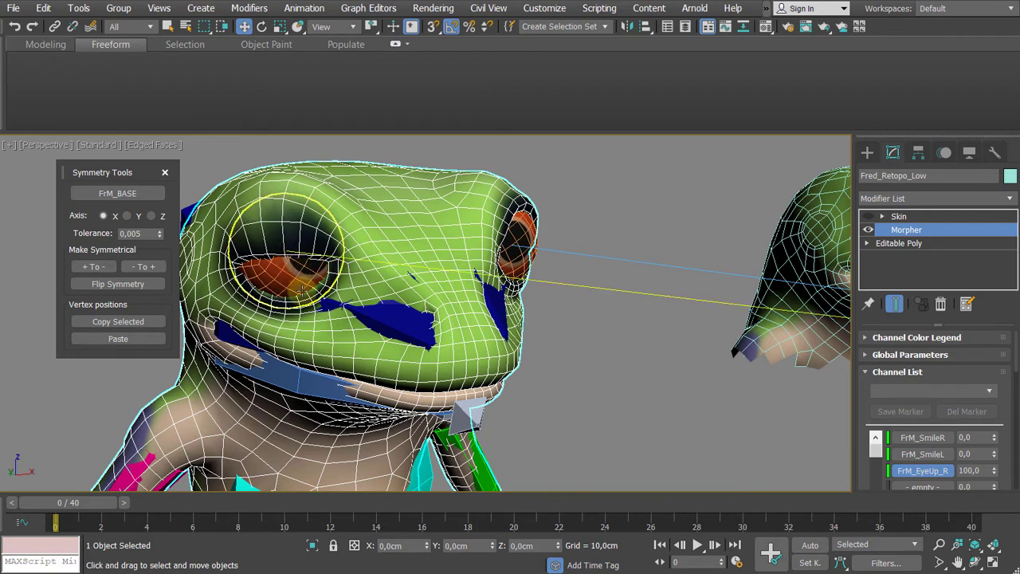
pyautogui.keyDown('alt'); pyautogui.moveTo(302, 293); pyautogui.dragTo(329, 328, button='middle'); pyautogui.keyUp('alt')
pyautogui.scroll(3, 318, 307)
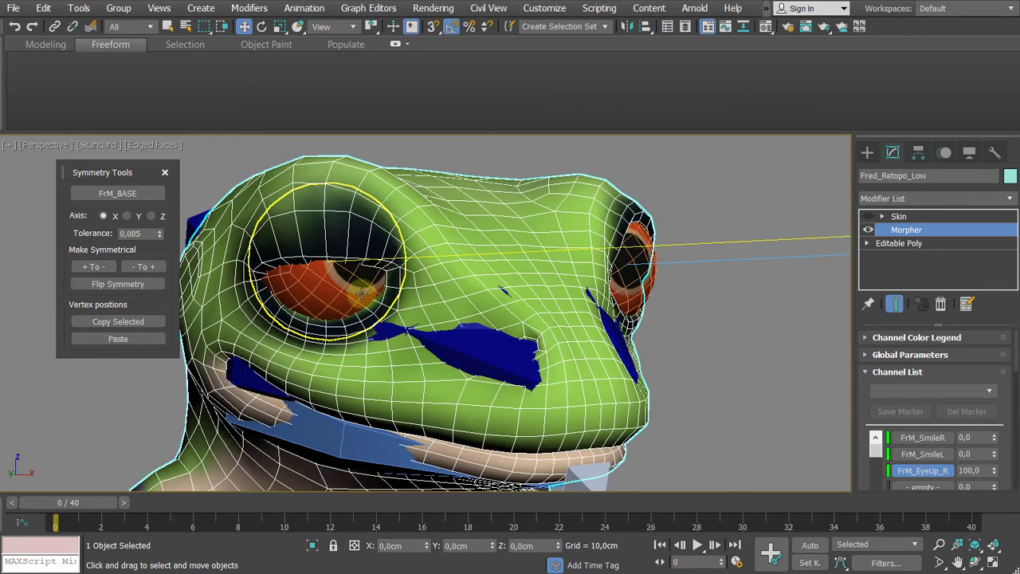
pyautogui.scroll(1, 365, 297)
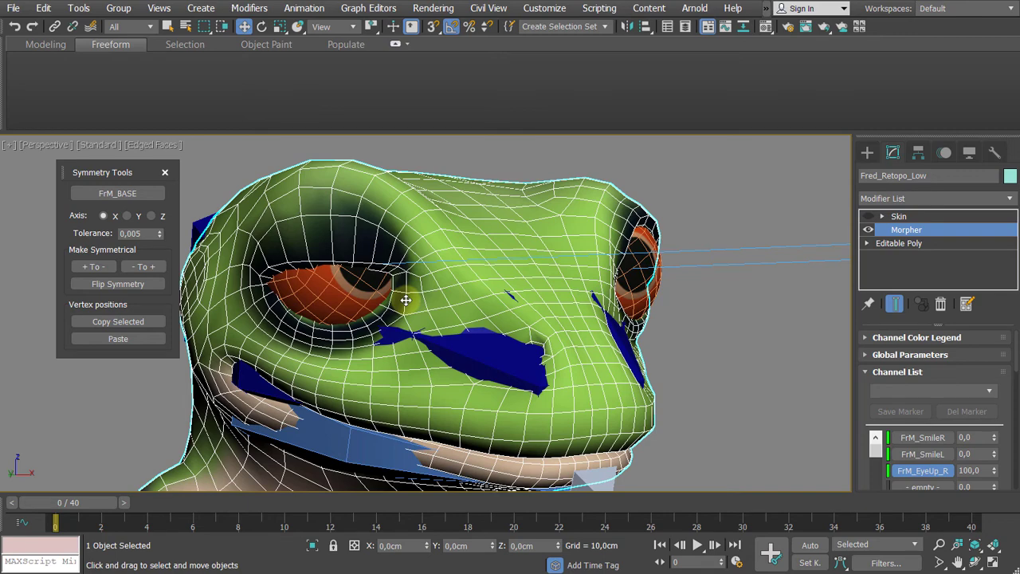
pyautogui.scroll(-5, 405, 301)
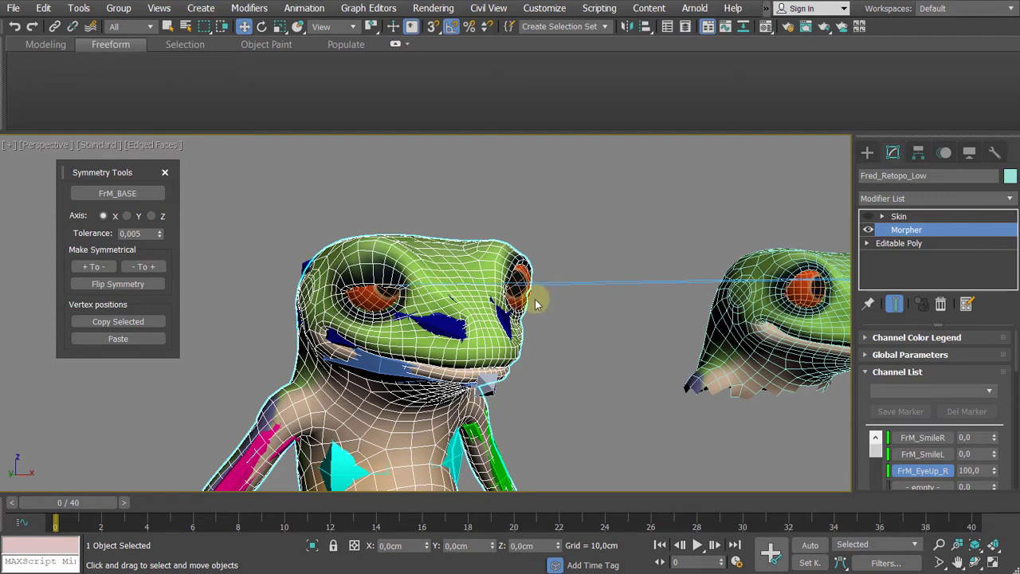
pyautogui.moveTo(538, 341); pyautogui.dragTo(457, 326, button='middle')
pyautogui.scroll(-3, 454, 353)
pyautogui.moveTo(530, 321); pyautogui.dragTo(310, 328, button='middle')
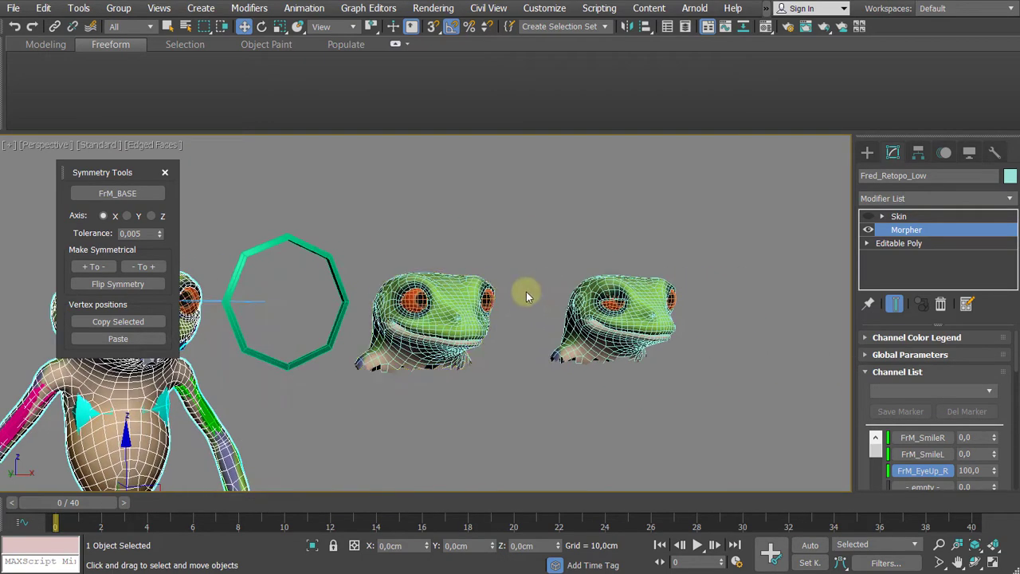
# - Reset the FrM_EyeUp_R morph channel to 0
pyautogui.moveTo(518, 266); pyautogui.dragTo(549, 237, button='middle')
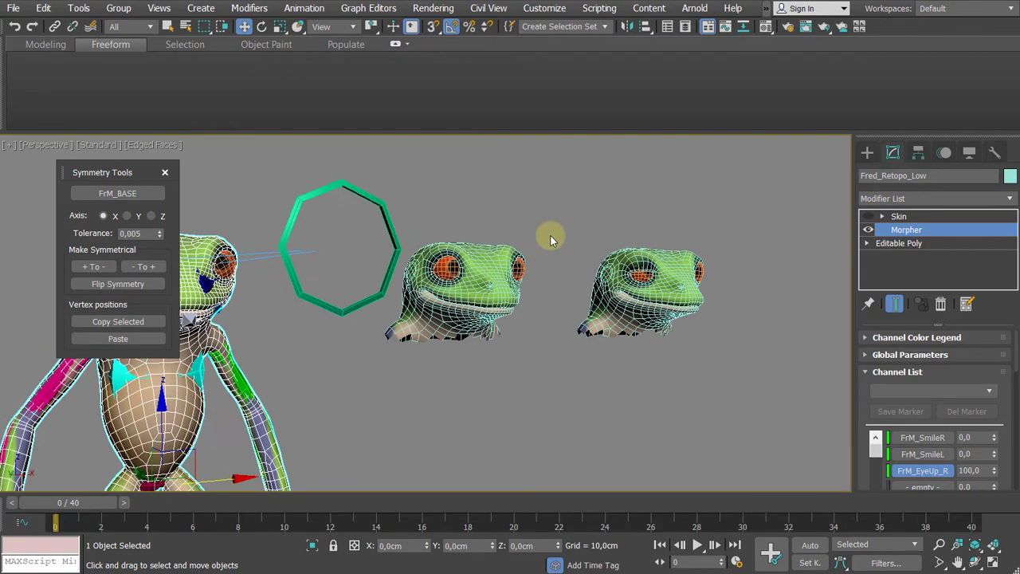
pyautogui.click(904, 476)
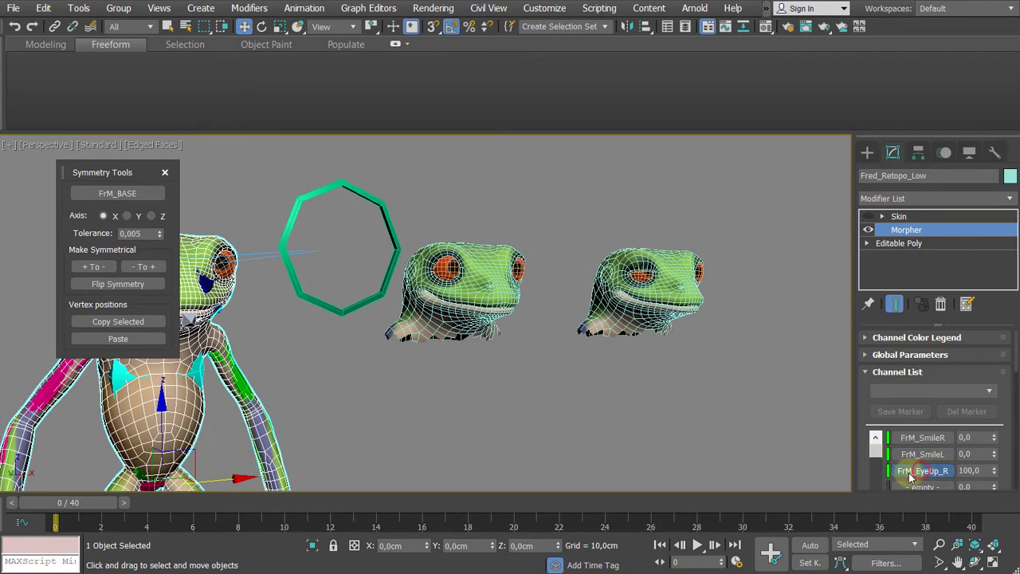
pyautogui.keyDown('alt'); pyautogui.moveTo(681, 408); pyautogui.dragTo(464, 369, button='middle'); pyautogui.keyUp('alt')
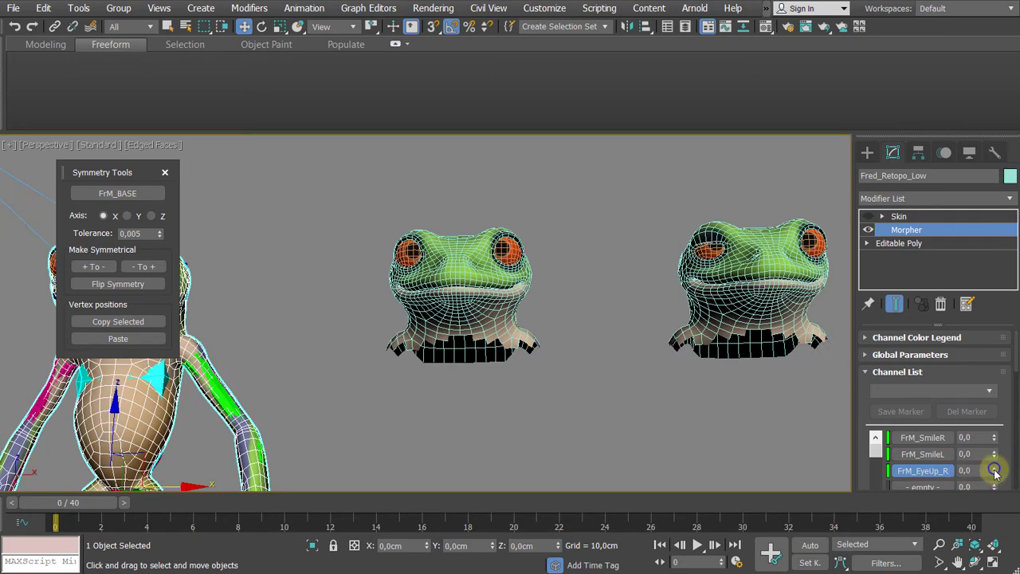
# - Copy the FrM_BASE head together with its eyeballs along X to beyond the FrM_EyeUp_R head
pyautogui.moveTo(631, 344); pyautogui.dragTo(605, 362, button='middle')
pyautogui.click(423, 259)
pyautogui.moveTo(553, 302); pyautogui.dragTo(485, 289, button='middle')
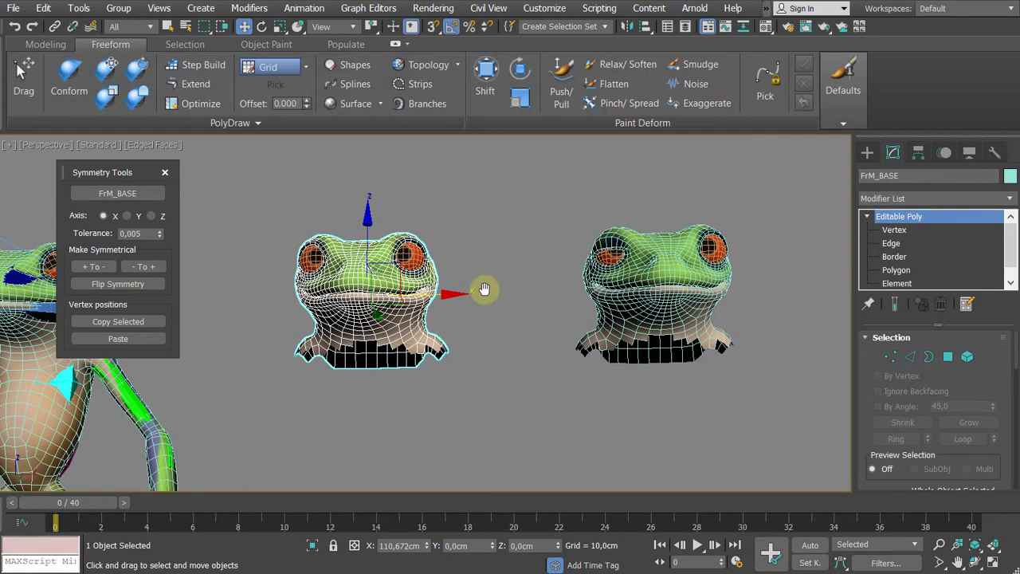
pyautogui.scroll(-4, 478, 292)
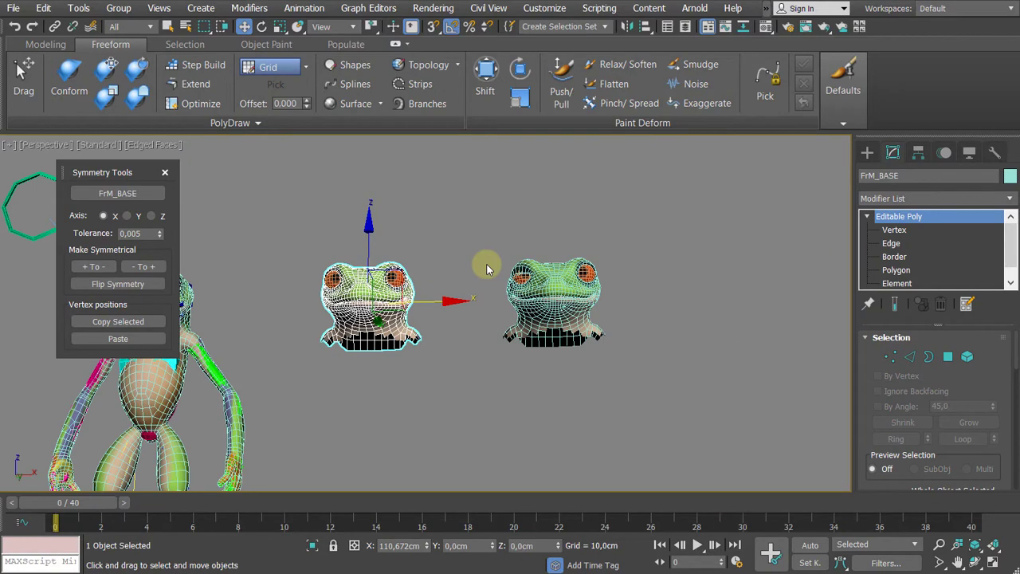
pyautogui.moveTo(458, 231); pyautogui.dragTo(320, 341)
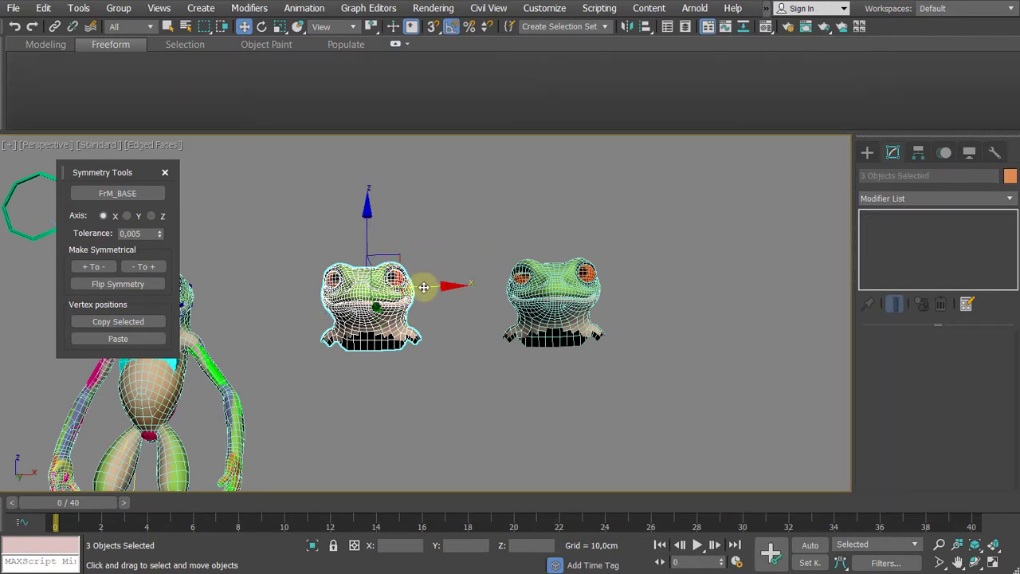
pyautogui.moveTo(424, 287)
pyautogui.keyDown('shift'); pyautogui.mouseDown()
pyautogui.moveTo(746, 311)
pyautogui.moveTo(745, 288)
pyautogui.mouseUp(); pyautogui.keyUp('shift')
pyautogui.click(518, 353)
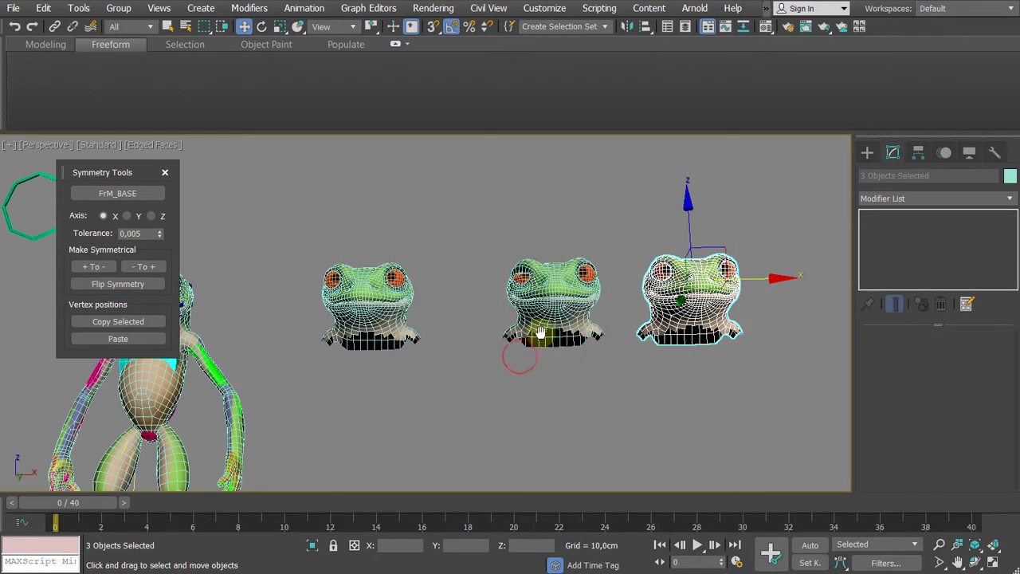
# - Start vertex editing on the new head copy, FrM_BASE001, and select a vertex on the right eye's lower lid rim
pyautogui.moveTo(541, 333); pyautogui.dragTo(358, 353, button='middle')
pyautogui.keyDown('alt'); pyautogui.moveTo(358, 353); pyautogui.dragTo(435, 302, button='middle'); pyautogui.keyUp('alt')
pyautogui.scroll(5, 458, 297)
pyautogui.click(512, 253)
pyautogui.click(599, 301)
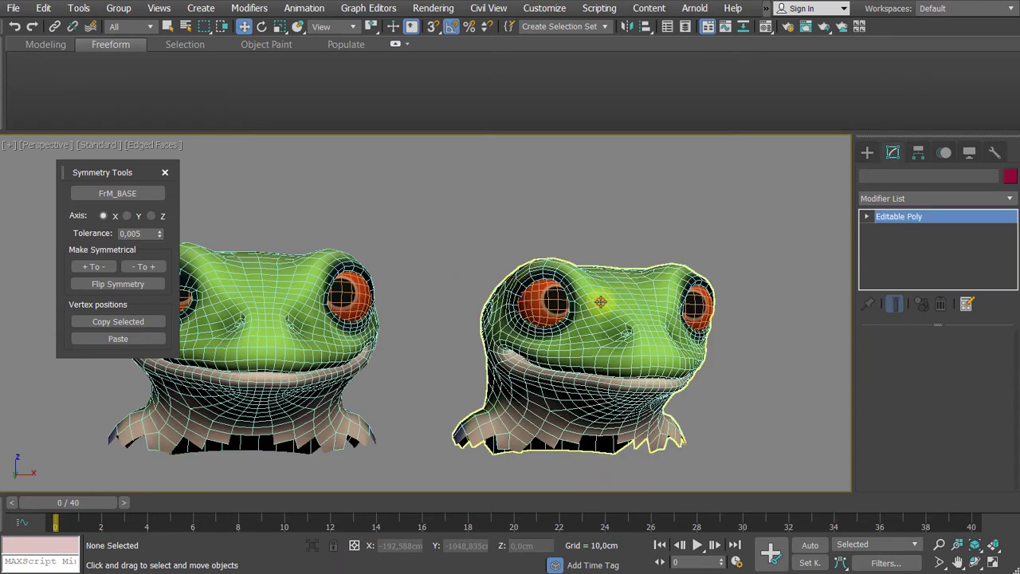
pyautogui.click(600, 301)
pyautogui.scroll(4, 600, 301)
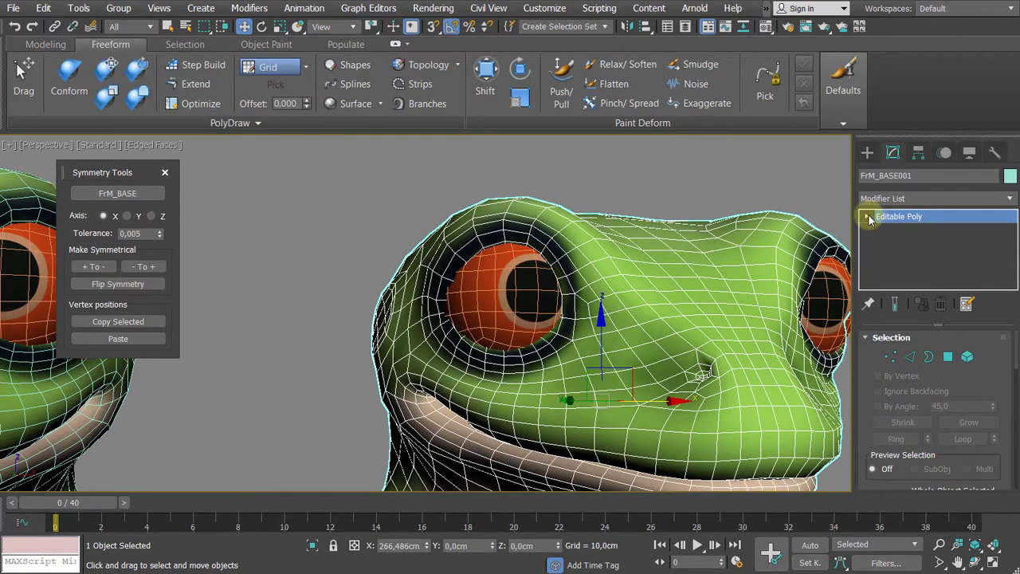
pyautogui.click(867, 217)
pyautogui.click(896, 230)
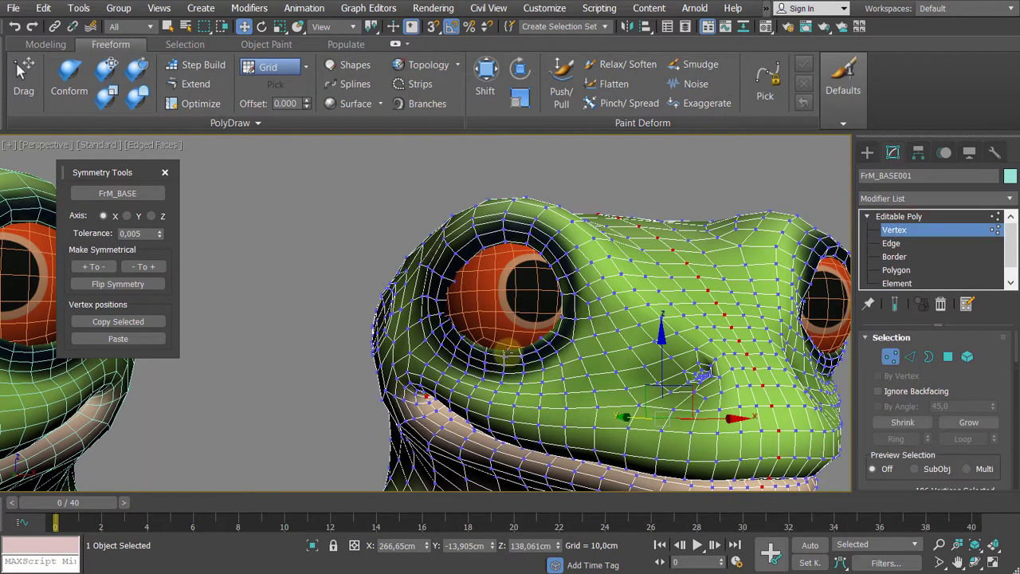
pyautogui.click(506, 351)
# - Raise the right eye's lower eyelid rim over the eyeball with the Shift brush, adjusting it from several angles
pyautogui.scroll(3, 483, 363)
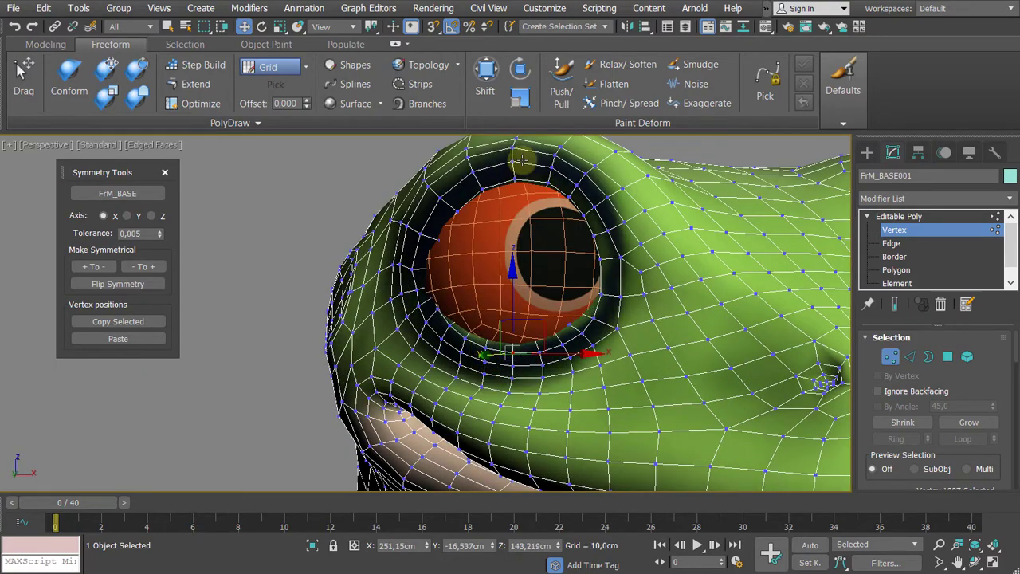
pyautogui.click(486, 74)
pyautogui.keyDown('alt'); pyautogui.moveTo(503, 278); pyautogui.dragTo(586, 315, button='middle'); pyautogui.keyUp('alt')
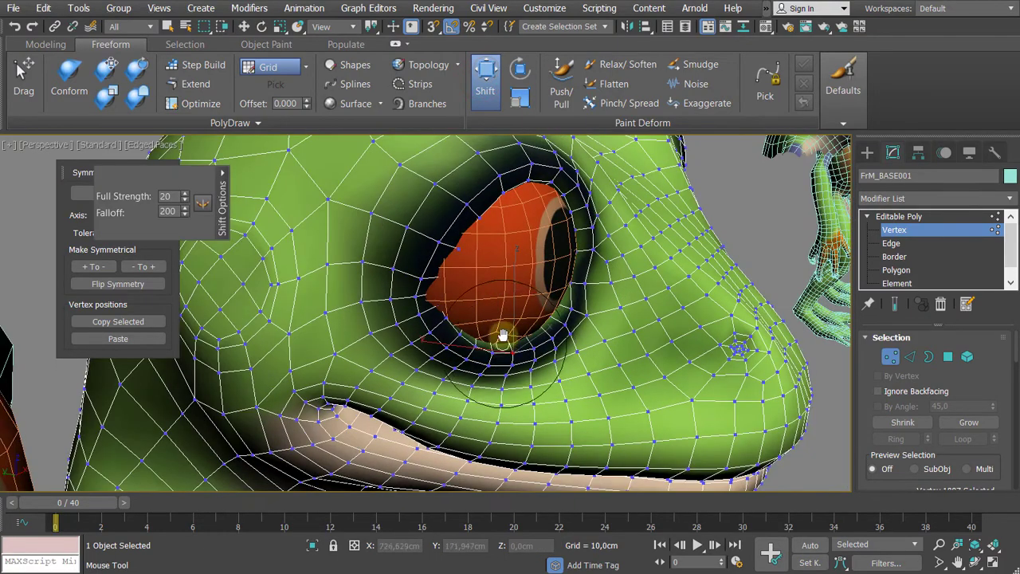
pyautogui.keyDown('alt'); pyautogui.moveTo(503, 335); pyautogui.dragTo(393, 310, button='middle'); pyautogui.keyUp('alt')
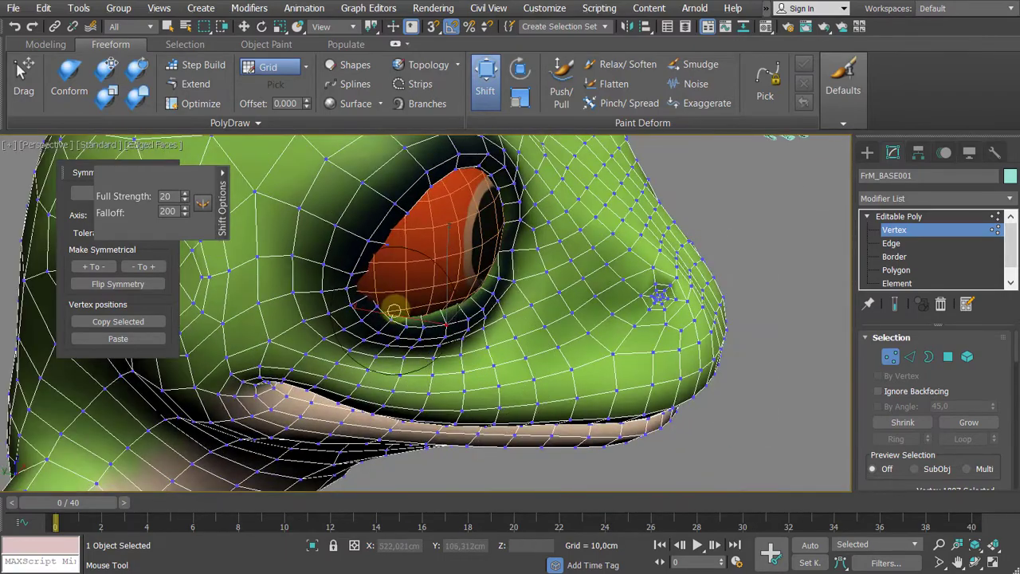
pyautogui.keyDown('alt'); pyautogui.moveTo(463, 327); pyautogui.dragTo(433, 331, button='middle'); pyautogui.keyUp('alt')
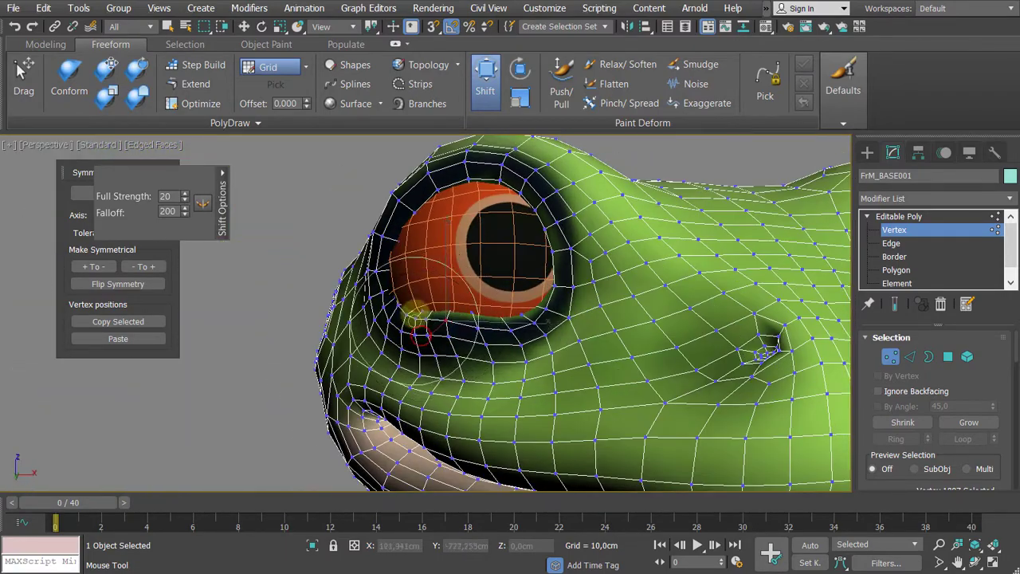
pyautogui.moveTo(503, 306)
pyautogui.keyDown('alt'); pyautogui.mouseDown(button='middle')
pyautogui.moveTo(471, 326)
pyautogui.moveTo(565, 296)
pyautogui.moveTo(485, 319)
pyautogui.moveTo(487, 303)
pyautogui.mouseUp(button='middle'); pyautogui.keyUp('alt')
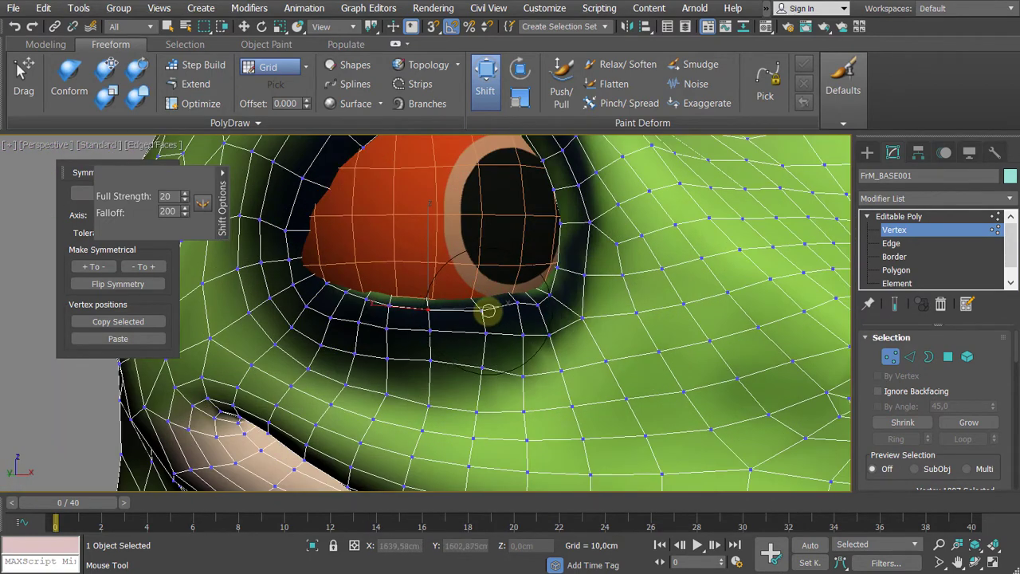
pyautogui.scroll(-4, 521, 318)
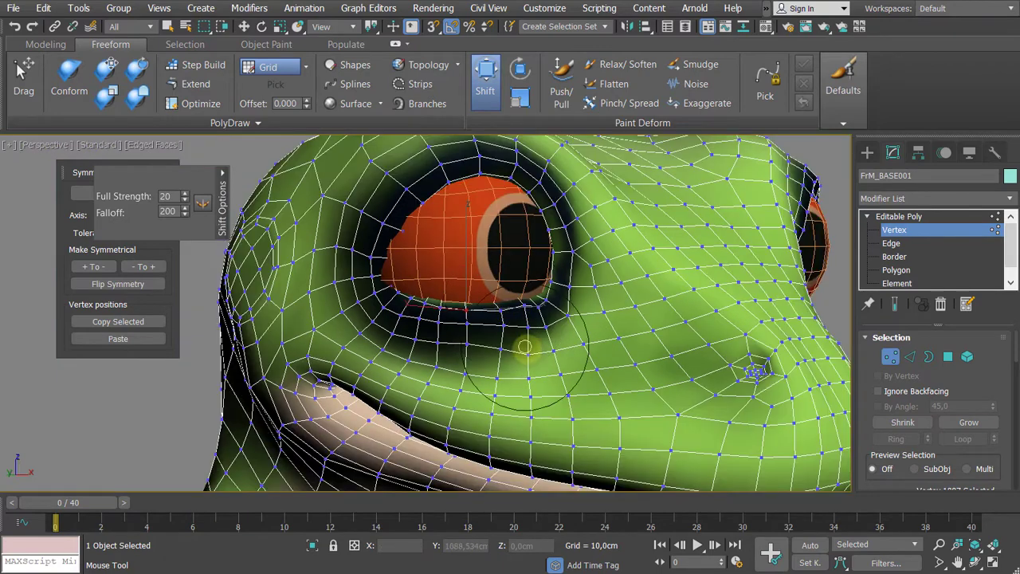
# - Set the Shift brush to a full strength of 25 and a falloff of 174
pyautogui.scroll(-5, 494, 296)
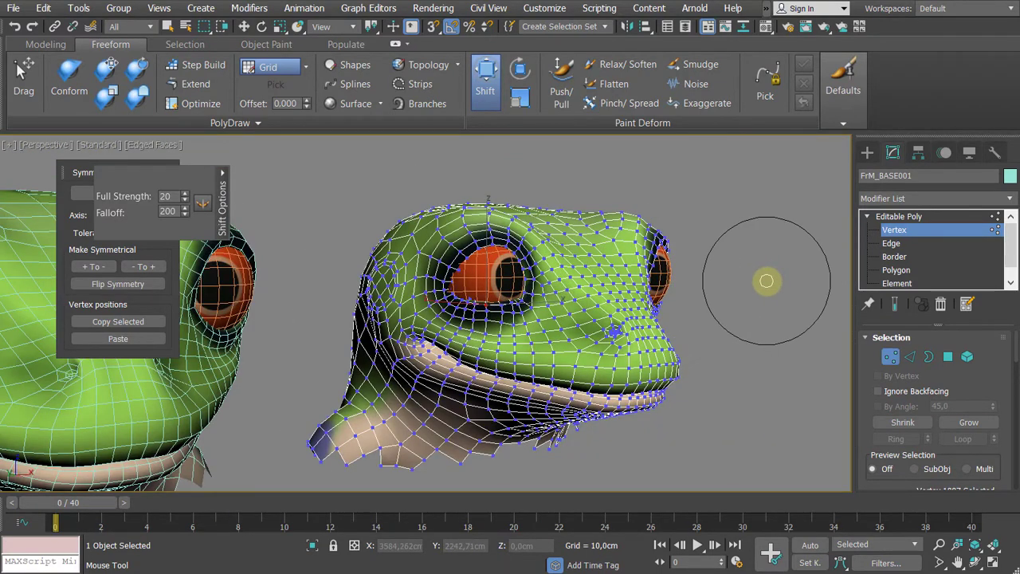
pyautogui.moveTo(755, 291)
pyautogui.keyDown('ctrl'); pyautogui.keyDown('shift'); pyautogui.mouseDown()
pyautogui.moveTo(754, 281)
pyautogui.moveTo(759, 300)
pyautogui.moveTo(767, 261)
pyautogui.moveTo(776, 288)
pyautogui.moveTo(776, 261)
pyautogui.mouseUp(); pyautogui.keyUp('shift'); pyautogui.keyUp('ctrl')
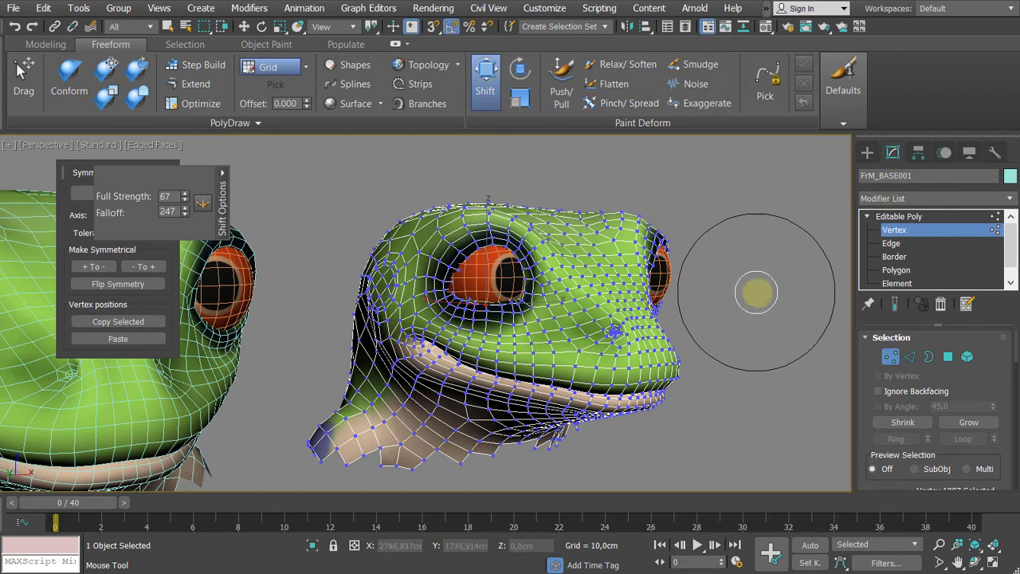
pyautogui.keyDown('ctrl'); pyautogui.keyDown('shift'); pyautogui.moveTo(743, 293); pyautogui.dragTo(749, 299); pyautogui.keyUp('shift'); pyautogui.keyUp('ctrl')
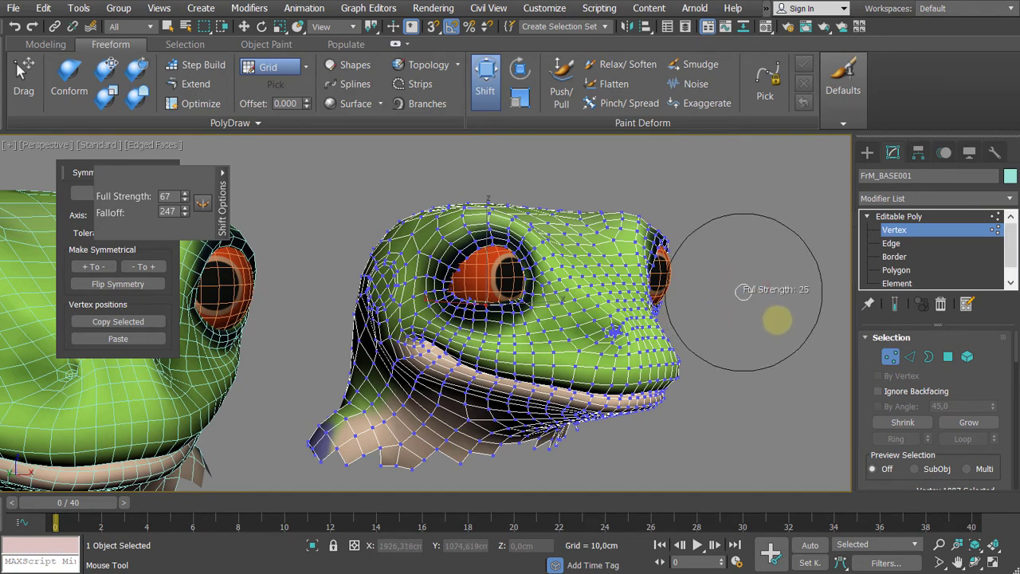
pyautogui.keyDown('ctrl'); pyautogui.keyDown('shift'); pyautogui.moveTo(770, 317); pyautogui.dragTo(769, 316); pyautogui.keyUp('shift'); pyautogui.keyUp('ctrl')
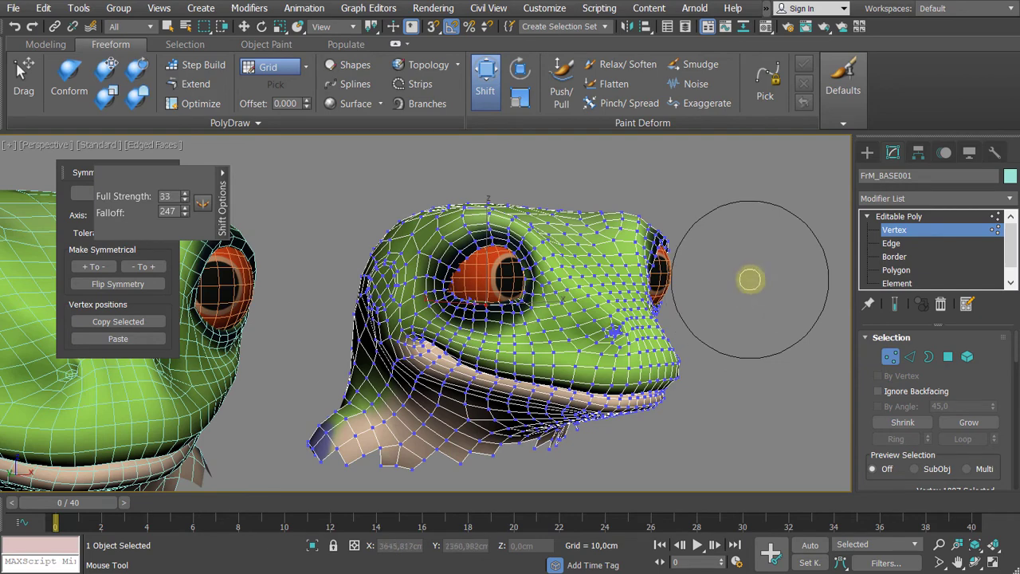
pyautogui.keyDown('ctrl'); pyautogui.keyDown('shift'); pyautogui.moveTo(750, 282); pyautogui.dragTo(744, 330); pyautogui.keyUp('shift'); pyautogui.keyUp('ctrl')
pyautogui.keyDown('ctrl'); pyautogui.keyDown('shift'); pyautogui.moveTo(762, 256); pyautogui.dragTo(732, 239); pyautogui.keyUp('shift'); pyautogui.keyUp('ctrl')
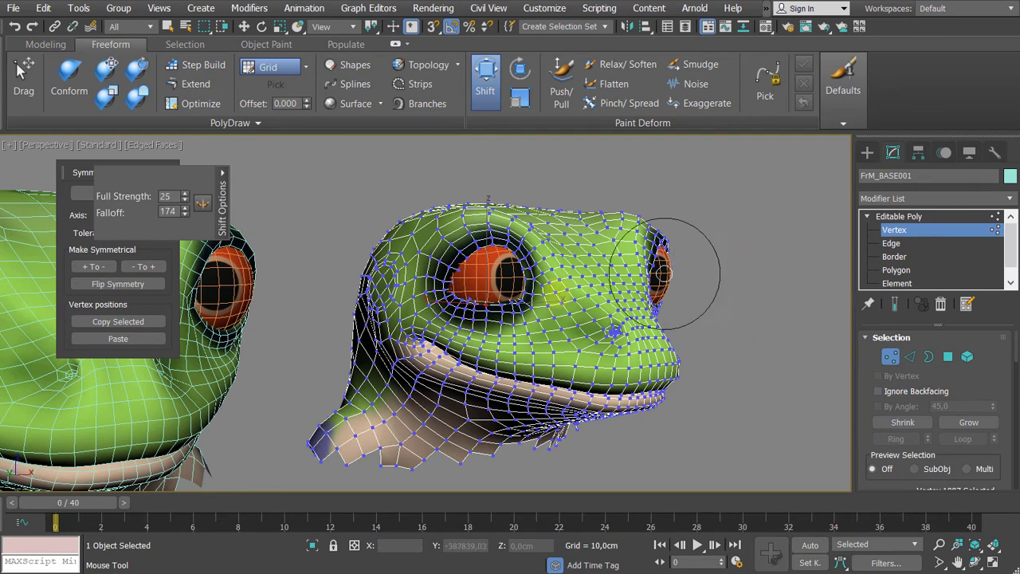
# - Push the skin under the front half of the right eye upward with the Shift brush
pyautogui.moveTo(424, 325); pyautogui.dragTo(523, 348, button='middle')
pyautogui.scroll(8, 532, 332)
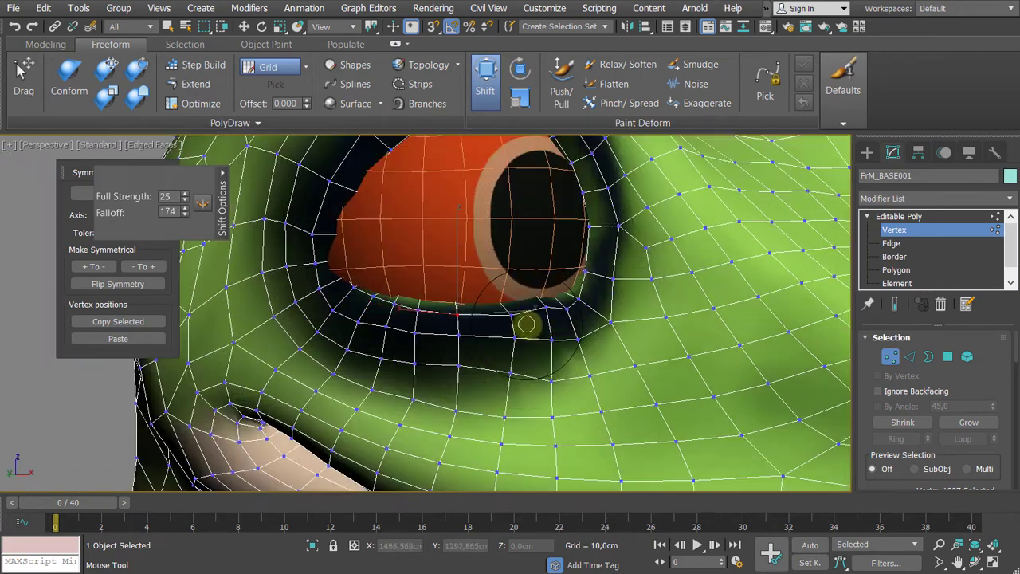
pyautogui.scroll(2, 514, 360)
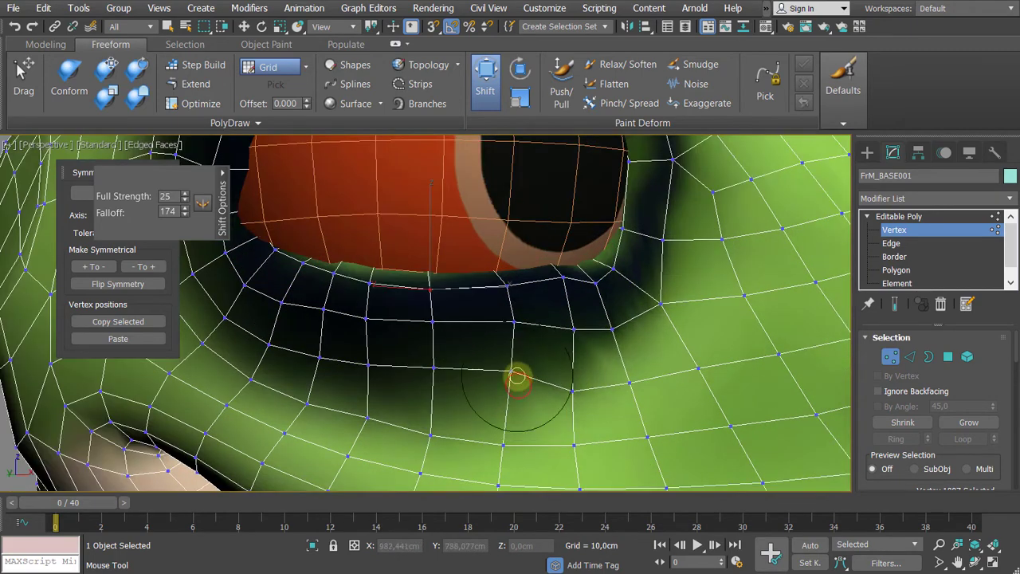
pyautogui.moveTo(584, 391); pyautogui.dragTo(596, 346)
pyautogui.scroll(-5, 589, 330)
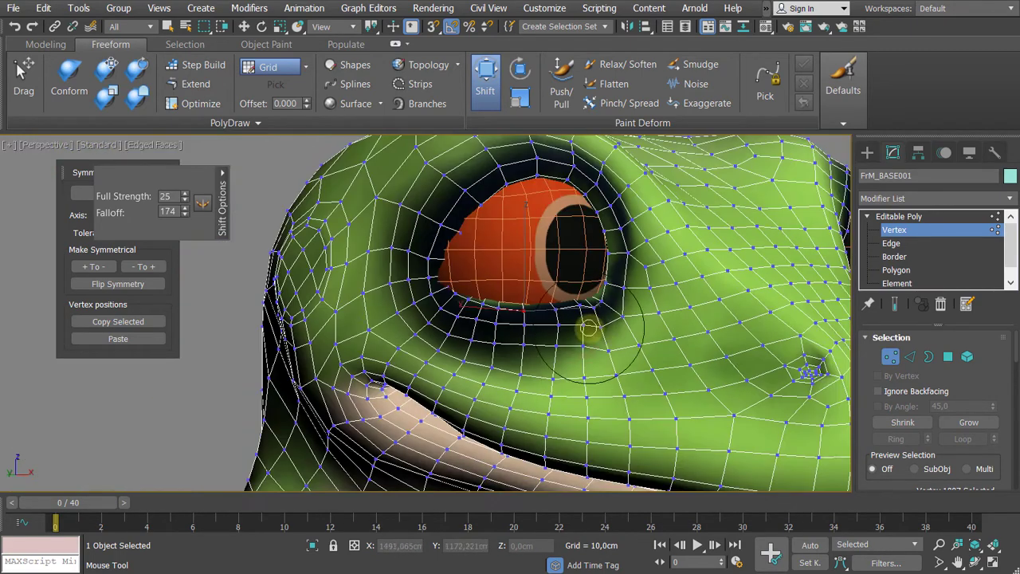
# - Fit the right lower eyelid rim around the eyeball's curve with the Shift brush, working from side, front and top angles
pyautogui.scroll(4, 533, 337)
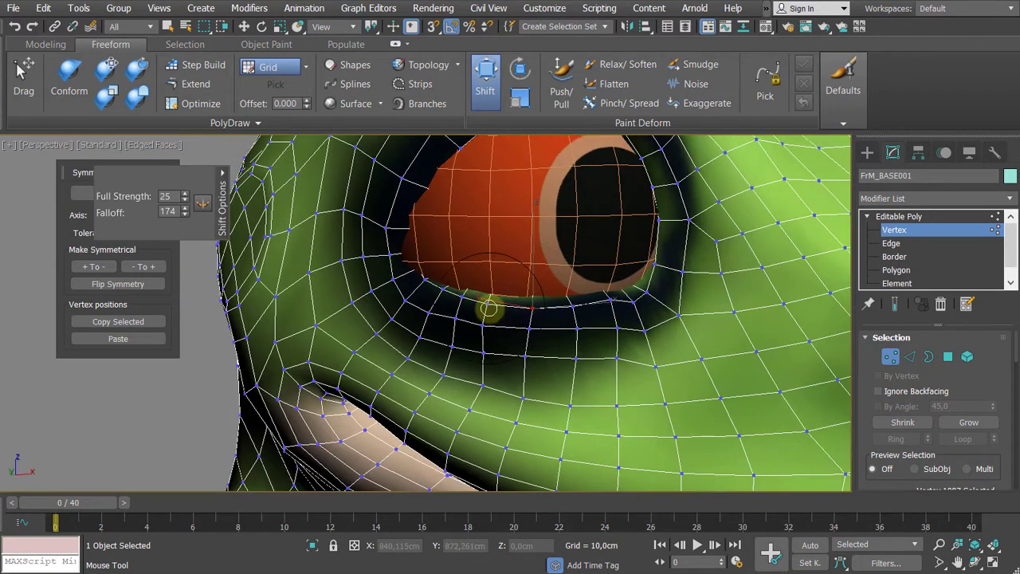
pyautogui.moveTo(500, 302); pyautogui.dragTo(635, 319, button='middle')
pyautogui.scroll(-3, 466, 316)
pyautogui.keyDown('alt'); pyautogui.moveTo(525, 309); pyautogui.dragTo(371, 318, button='middle'); pyautogui.keyUp('alt')
pyautogui.keyDown('alt'); pyautogui.moveTo(531, 332); pyautogui.dragTo(665, 333, button='middle'); pyautogui.keyUp('alt')
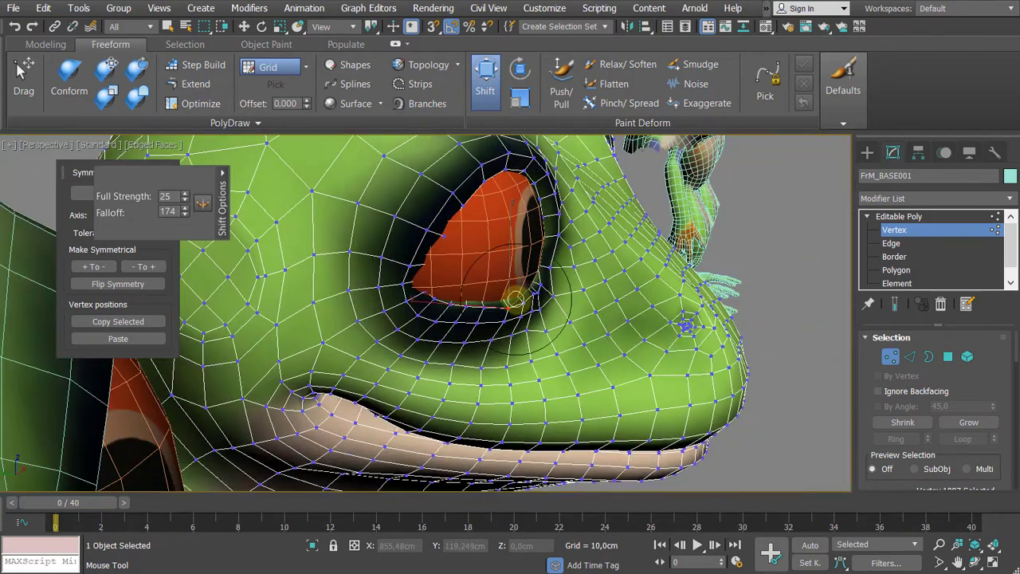
pyautogui.scroll(-2, 517, 311)
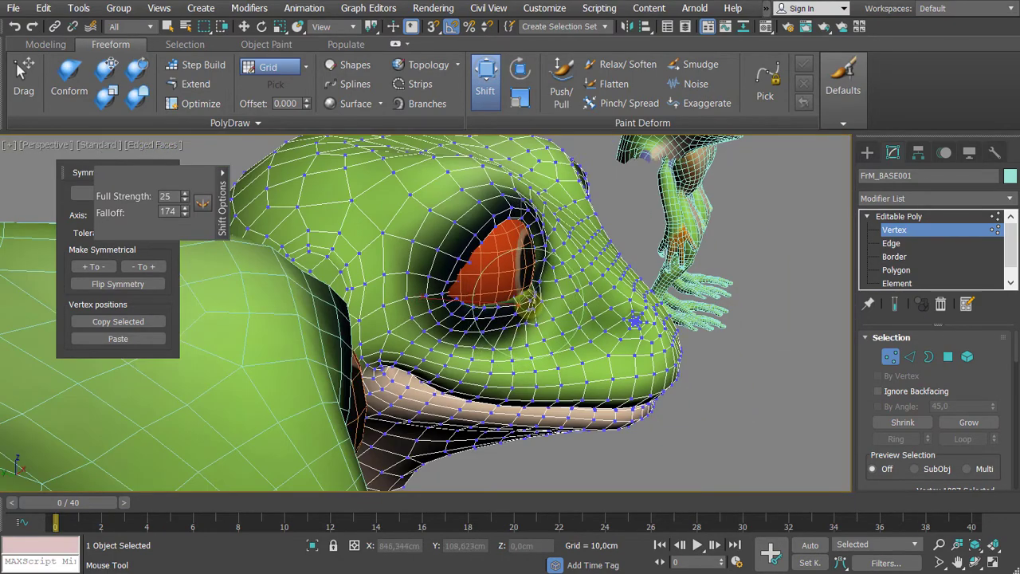
pyautogui.keyDown('alt'); pyautogui.moveTo(525, 320); pyautogui.dragTo(435, 317, button='middle'); pyautogui.keyUp('alt')
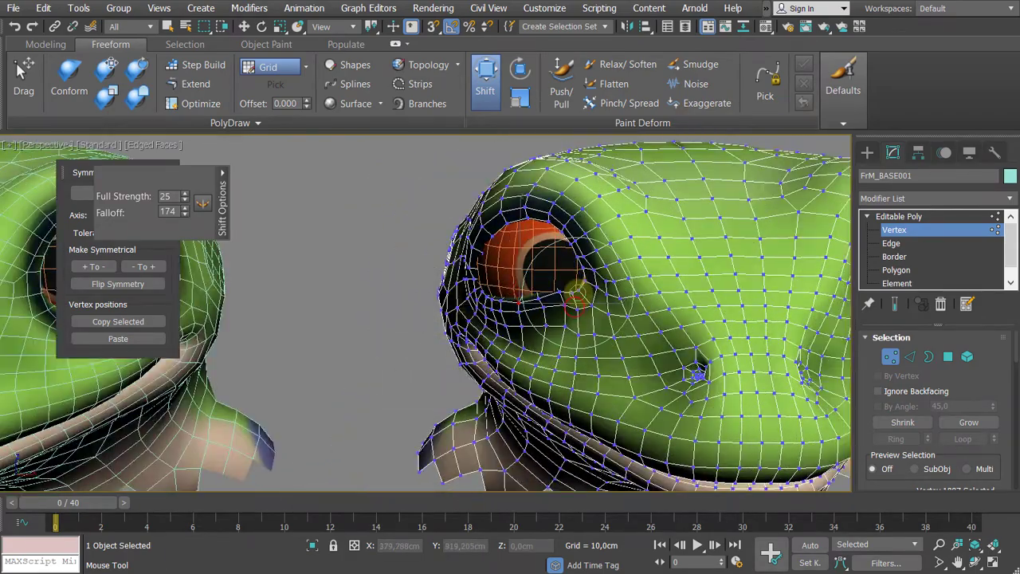
pyautogui.keyDown('alt'); pyautogui.moveTo(562, 305); pyautogui.dragTo(432, 326, button='middle'); pyautogui.keyUp('alt')
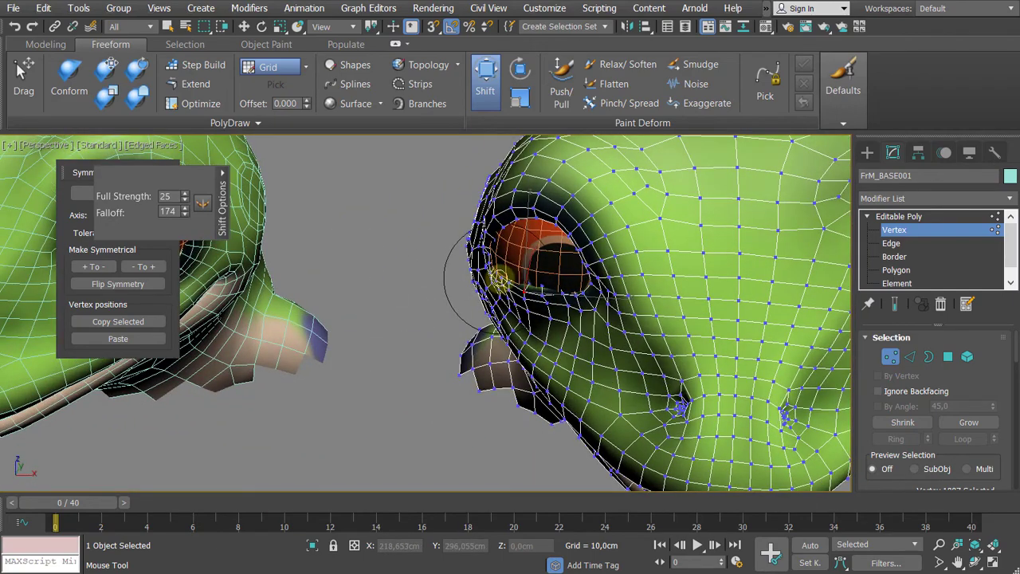
pyautogui.moveTo(492, 276)
pyautogui.keyDown('alt'); pyautogui.mouseDown(button='middle')
pyautogui.moveTo(352, 228)
pyautogui.moveTo(474, 273)
pyautogui.mouseUp(button='middle'); pyautogui.keyUp('alt')
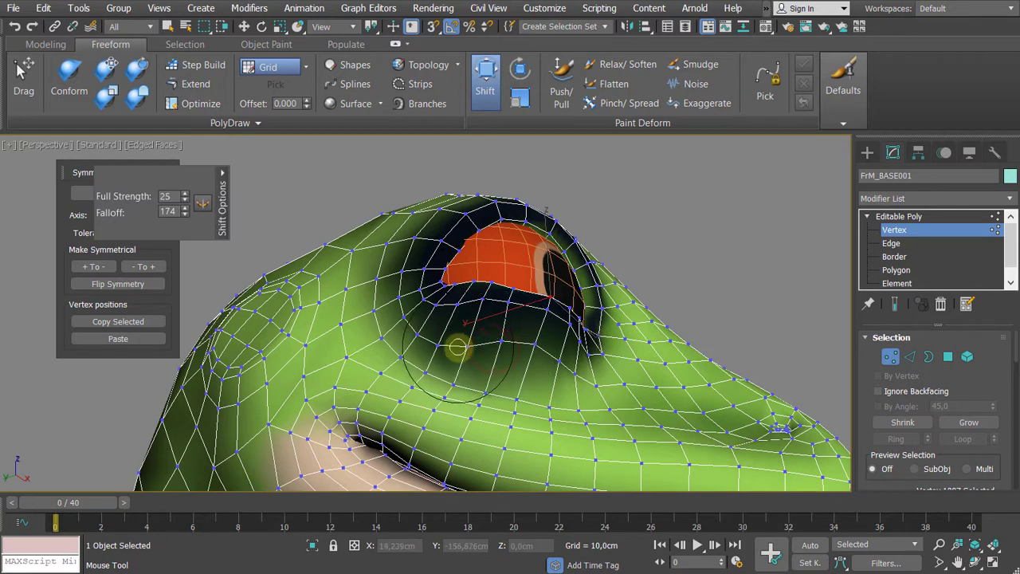
# - Smooth the mesh of the right lower eyelid and the skin below it with the Relax/Soften brush
pyautogui.click(621, 64)
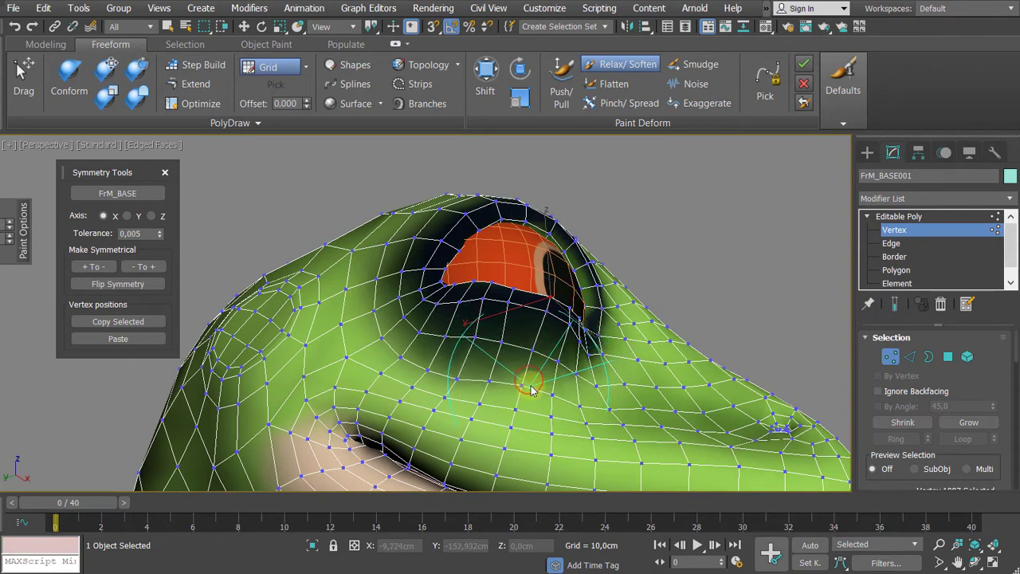
pyautogui.keyDown('alt'); pyautogui.moveTo(530, 389); pyautogui.dragTo(504, 404, button='middle'); pyautogui.keyUp('alt')
pyautogui.moveTo(555, 380)
pyautogui.keyDown('alt'); pyautogui.mouseDown(button='middle')
pyautogui.moveTo(588, 392)
pyautogui.moveTo(582, 332)
pyautogui.moveTo(603, 332)
pyautogui.moveTo(541, 392)
pyautogui.mouseUp(button='middle'); pyautogui.keyUp('alt')
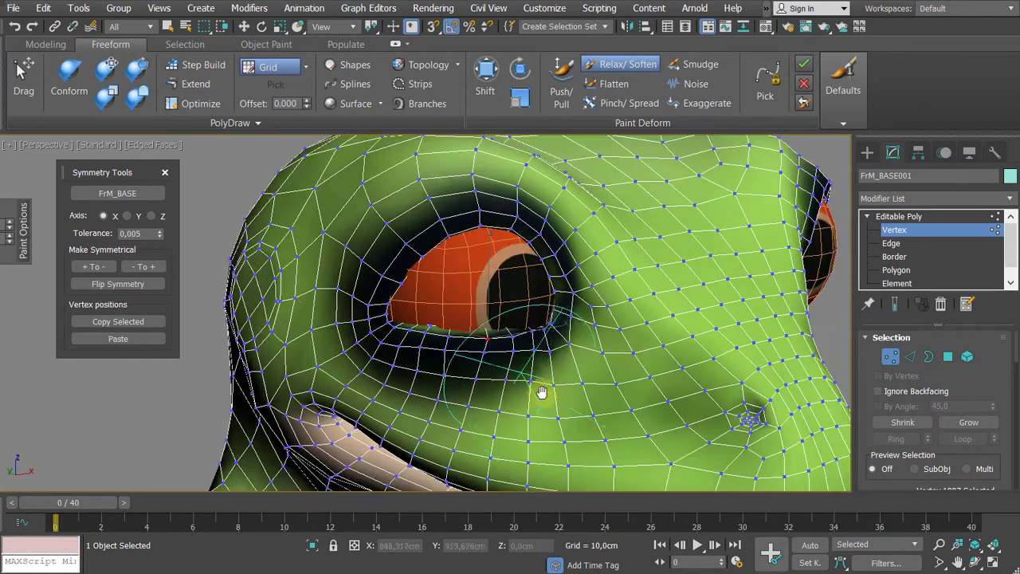
pyautogui.scroll(5, 430, 375)
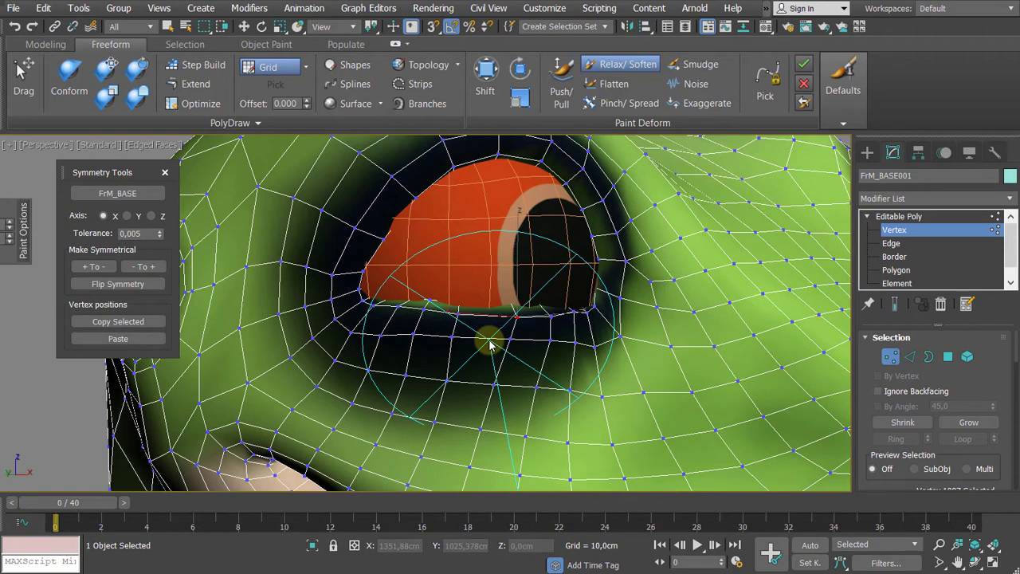
pyautogui.moveTo(511, 336); pyautogui.dragTo(501, 346, button='middle')
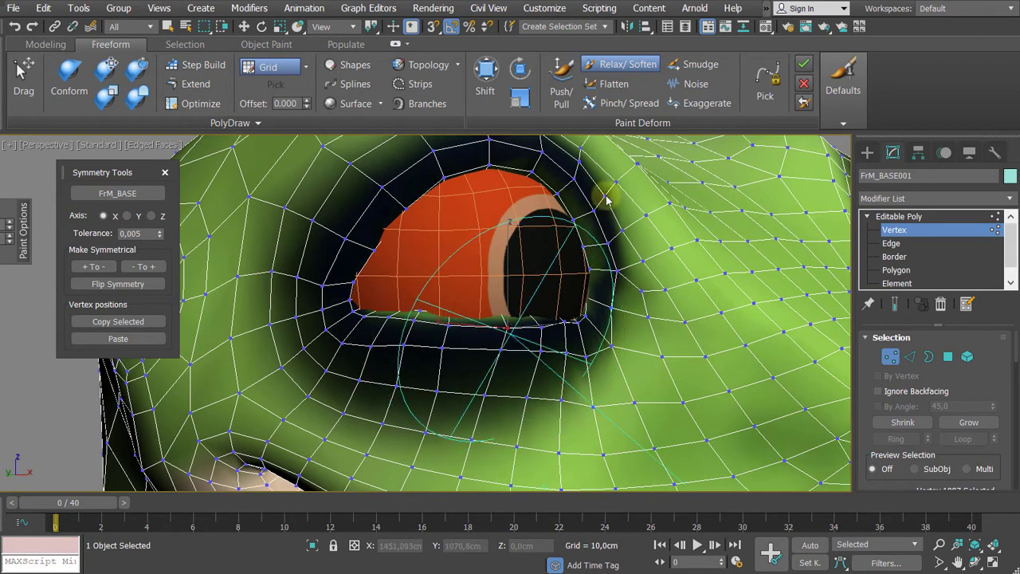
# - Return to the Shift brush and raise the middle of the right lower eyelid rim higher over the eyeball
pyautogui.click(486, 76)
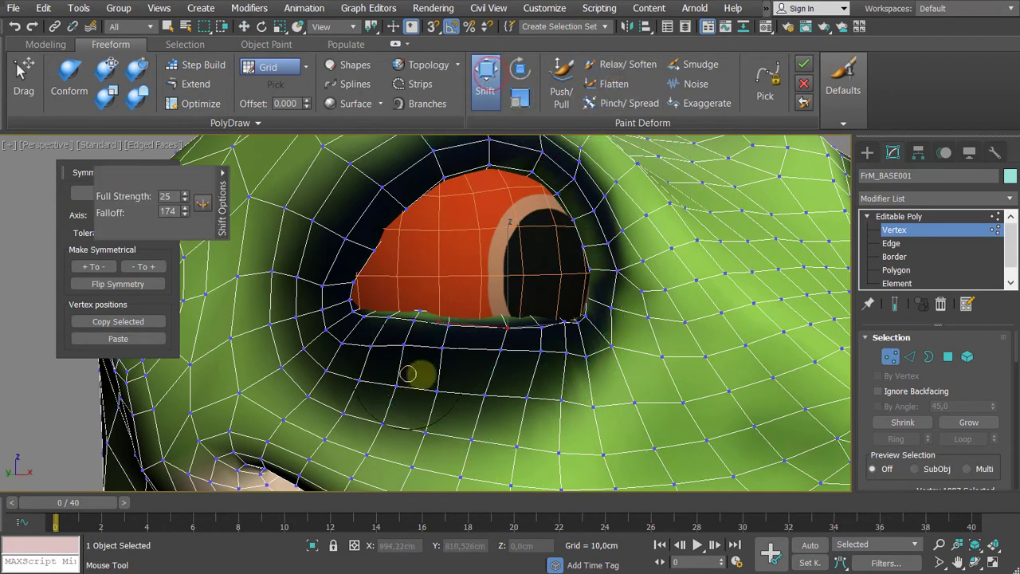
pyautogui.keyDown('alt'); pyautogui.moveTo(420, 373); pyautogui.dragTo(446, 349, button='middle'); pyautogui.keyUp('alt')
pyautogui.scroll(-2, 452, 324)
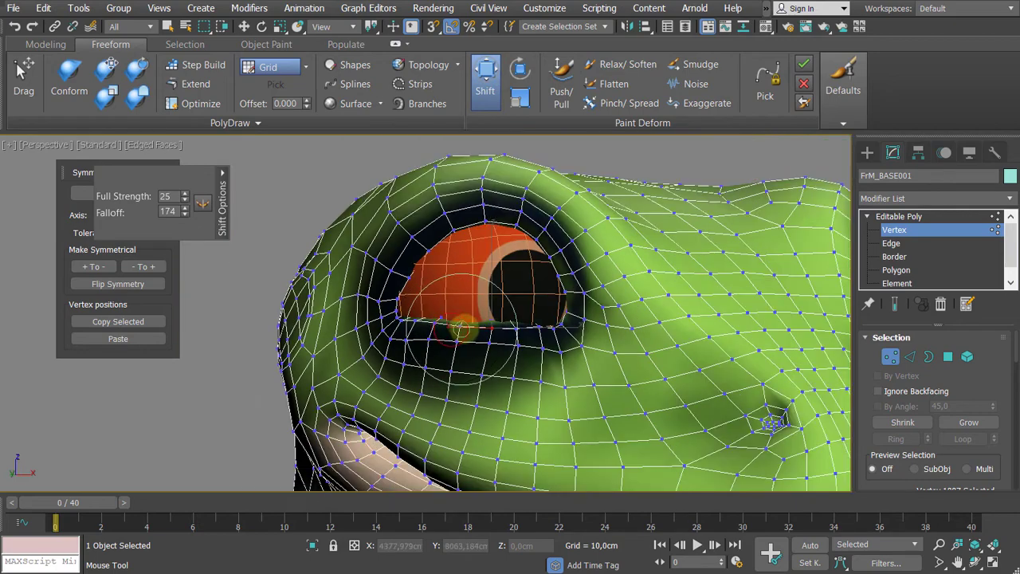
pyautogui.scroll(5, 498, 335)
pyautogui.scroll(-5, 549, 340)
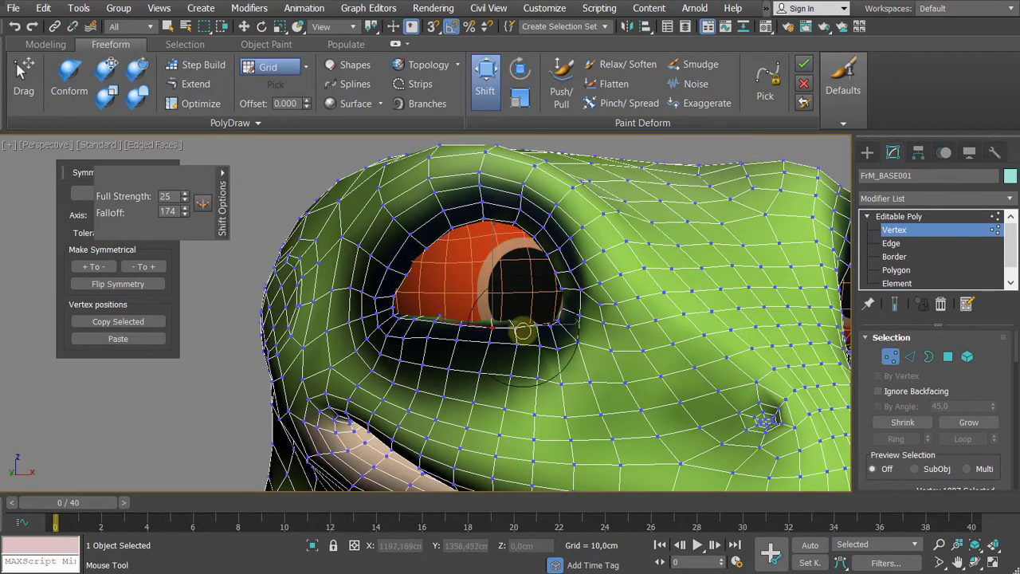
pyautogui.keyDown('alt'); pyautogui.moveTo(519, 315); pyautogui.dragTo(400, 315, button='middle'); pyautogui.keyUp('alt')
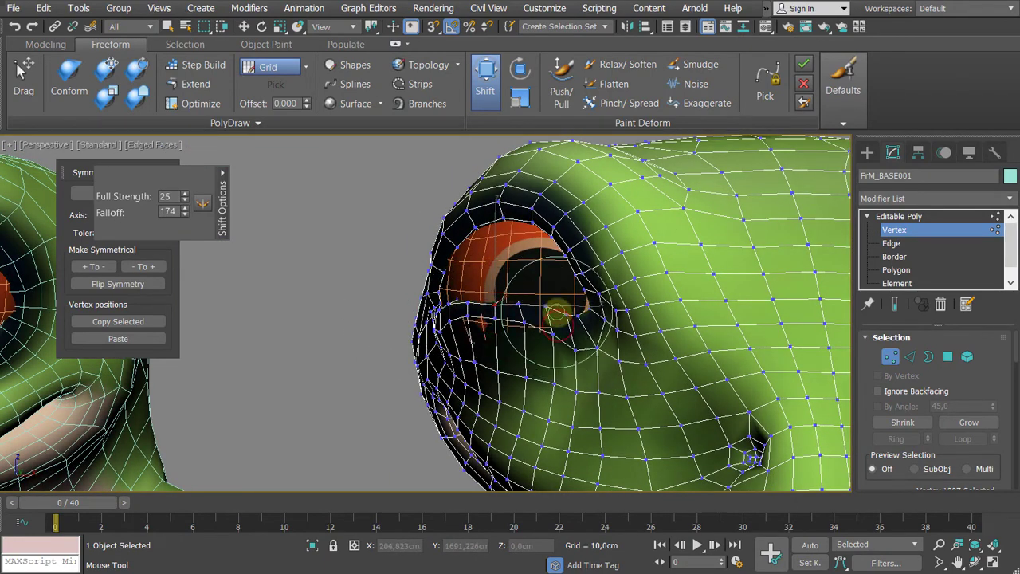
# - Pull the vertex rows below the right lower lid rim outward and upward to wrap the eyeball, checking front and side
pyautogui.scroll(4, 614, 346)
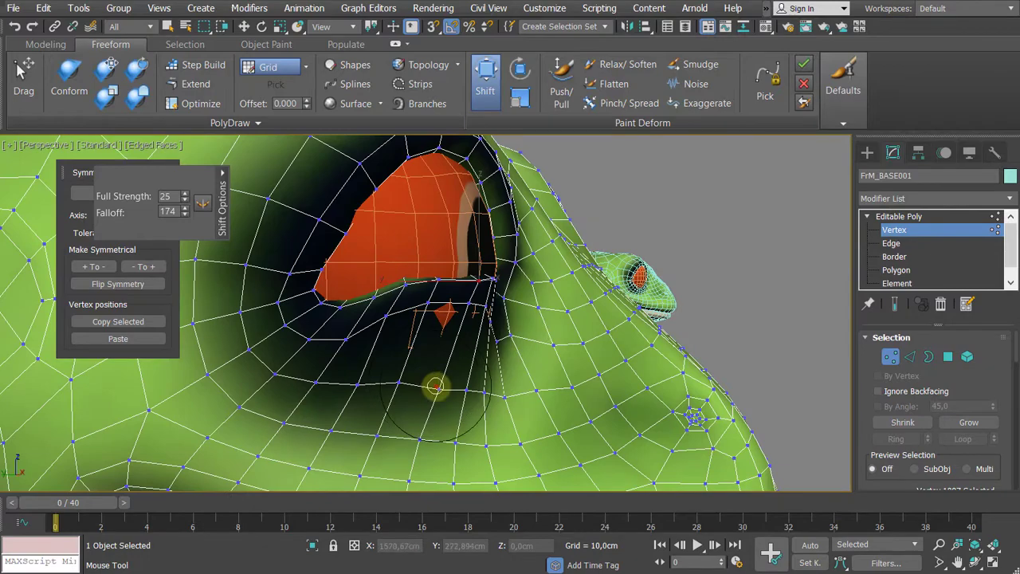
pyautogui.keyDown('alt'); pyautogui.moveTo(404, 372); pyautogui.dragTo(407, 382, button='middle'); pyautogui.keyUp('alt')
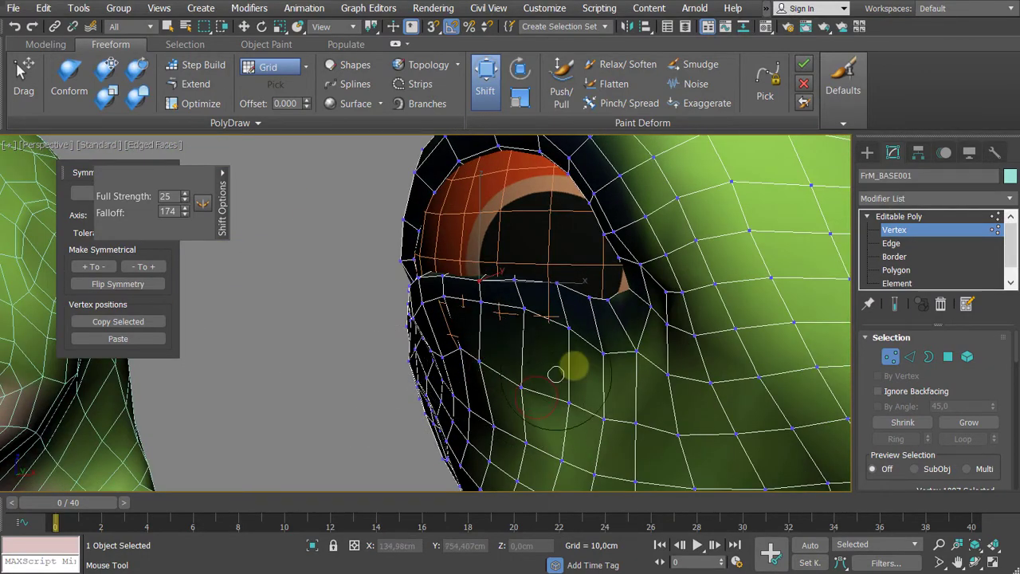
pyautogui.keyDown('alt'); pyautogui.moveTo(478, 326); pyautogui.dragTo(643, 336, button='middle'); pyautogui.keyUp('alt')
pyautogui.scroll(2, 463, 351)
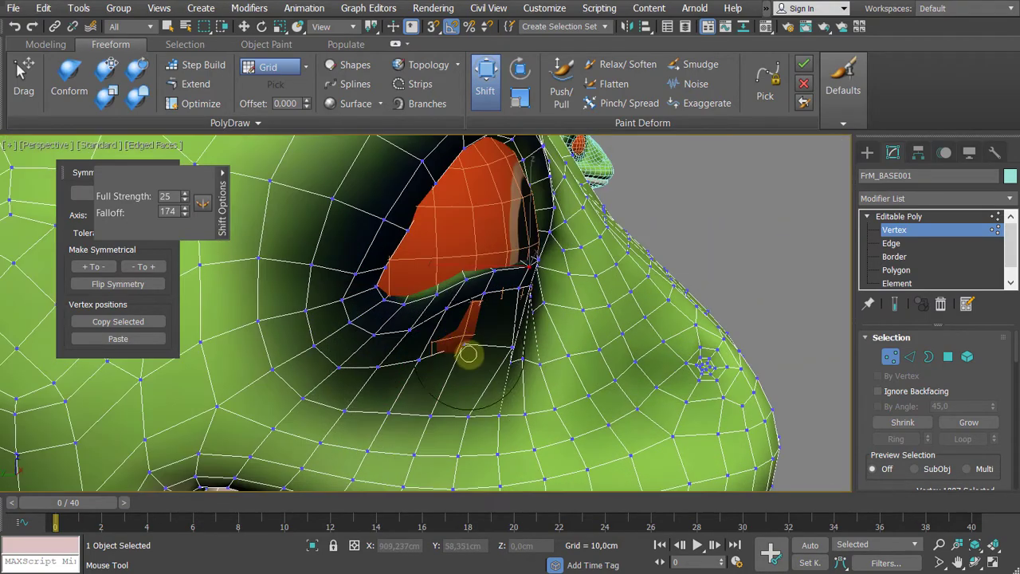
pyautogui.keyDown('alt'); pyautogui.moveTo(537, 357); pyautogui.dragTo(483, 353, button='middle'); pyautogui.keyUp('alt')
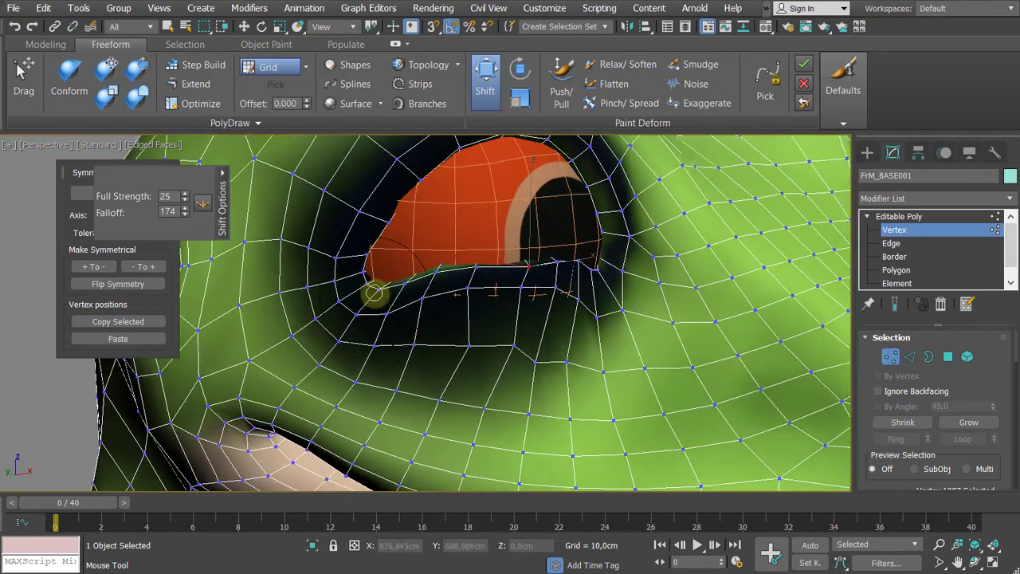
# - Straighten the rim near the right eye's outer corner and shift the vertex row beneath it to cover the protruding eyeball
pyautogui.moveTo(373, 293)
pyautogui.mouseDown()
pyautogui.moveTo(380, 266)
pyautogui.moveTo(391, 280)
pyautogui.moveTo(401, 268)
pyautogui.moveTo(403, 306)
pyautogui.mouseUp()
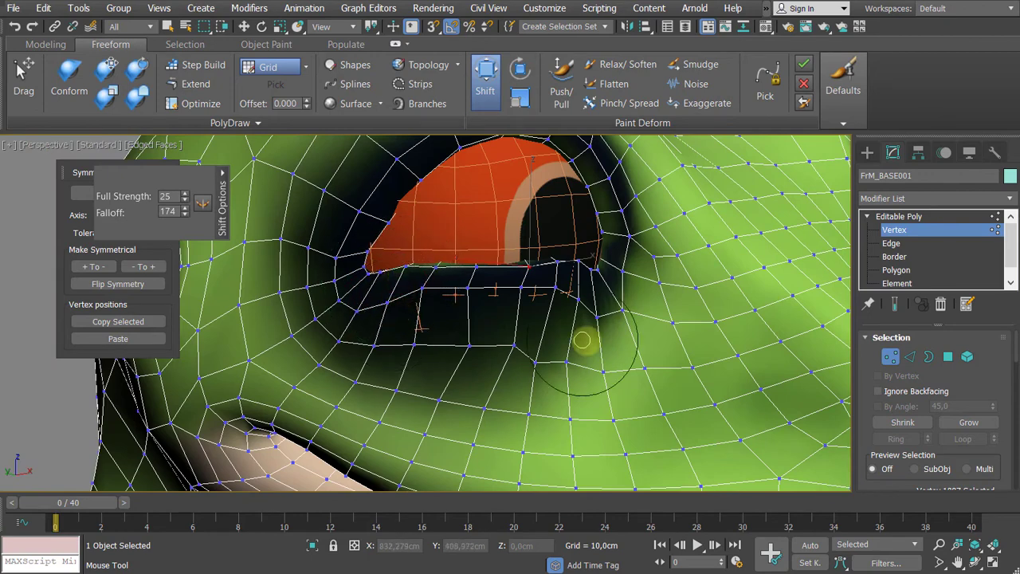
pyautogui.scroll(3, 448, 310)
pyautogui.scroll(2, 446, 287)
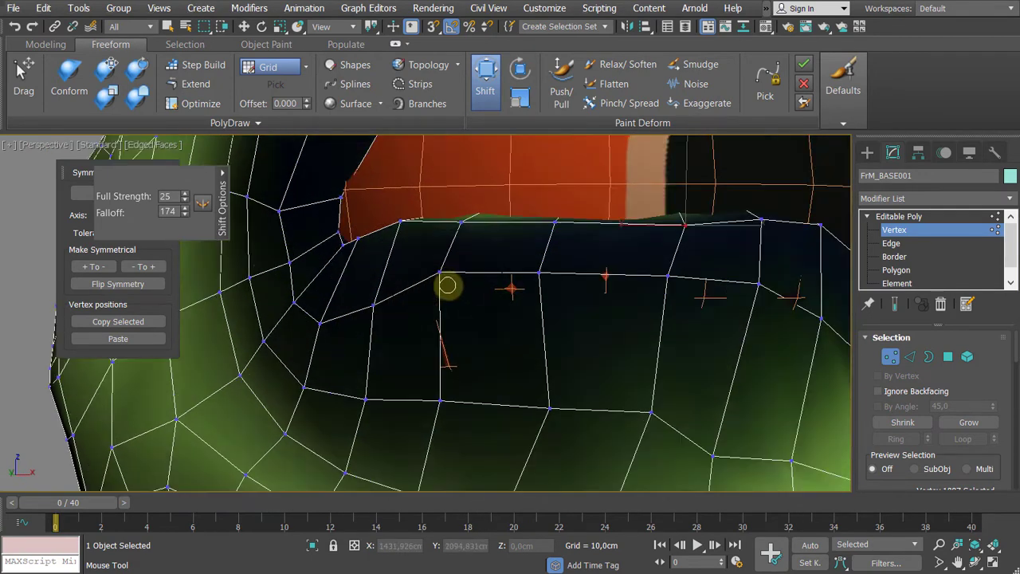
pyautogui.moveTo(443, 287)
pyautogui.mouseDown()
pyautogui.moveTo(553, 291)
pyautogui.moveTo(683, 278)
pyautogui.moveTo(666, 299)
pyautogui.mouseUp()
pyautogui.scroll(-3, 717, 343)
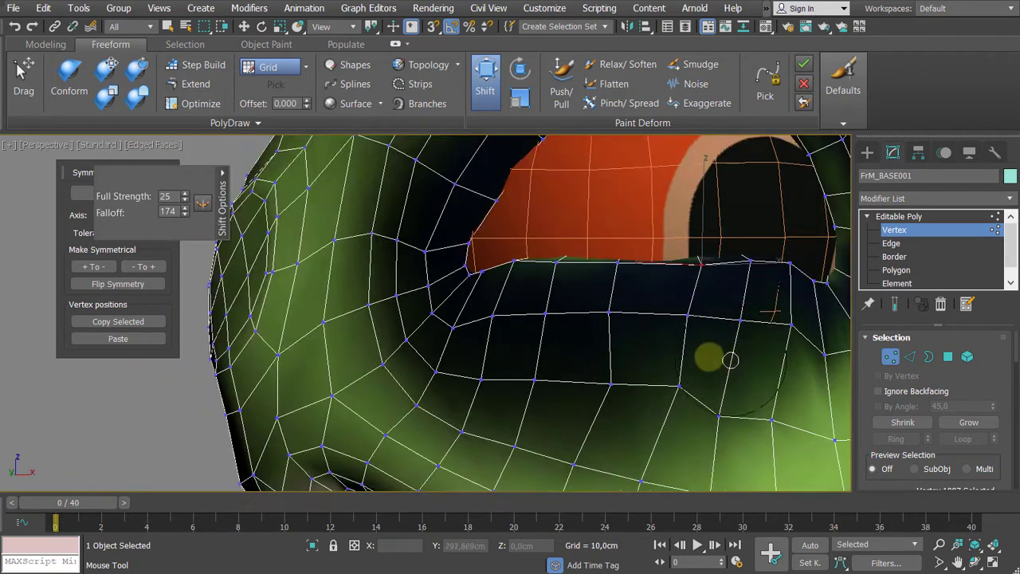
pyautogui.moveTo(619, 328); pyautogui.dragTo(603, 341)
pyautogui.moveTo(543, 327); pyautogui.dragTo(530, 333)
# - Adjust the front part of the right lower eyelid toward the inner corner so it covers the eyeball
pyautogui.scroll(-3, 610, 357)
pyautogui.keyDown('alt'); pyautogui.moveTo(685, 357); pyautogui.dragTo(607, 322, button='middle'); pyautogui.keyUp('alt')
pyautogui.scroll(2, 594, 282)
pyautogui.keyDown('alt'); pyautogui.moveTo(619, 276); pyautogui.dragTo(607, 309, button='middle'); pyautogui.keyUp('alt')
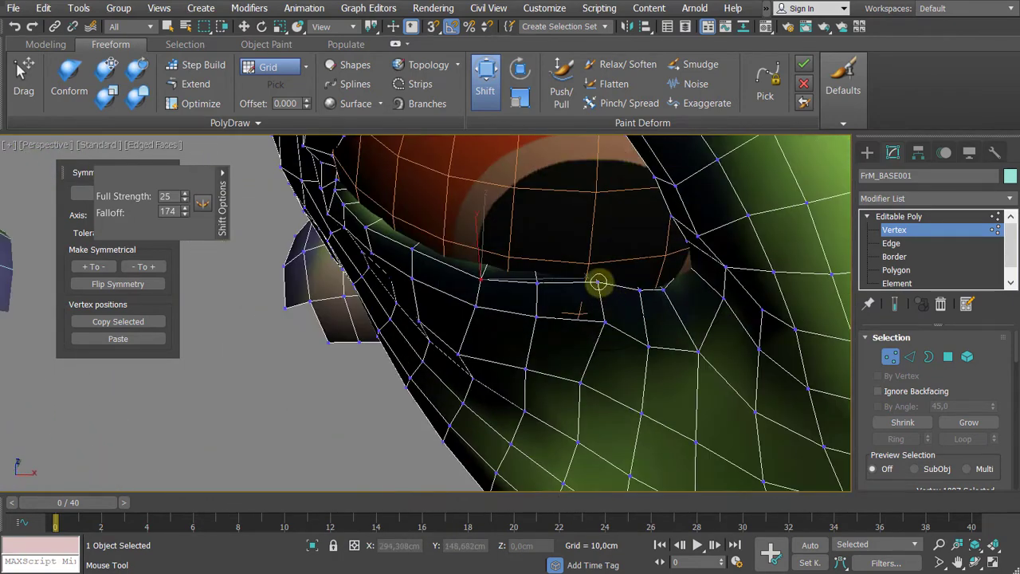
pyautogui.scroll(2, 598, 282)
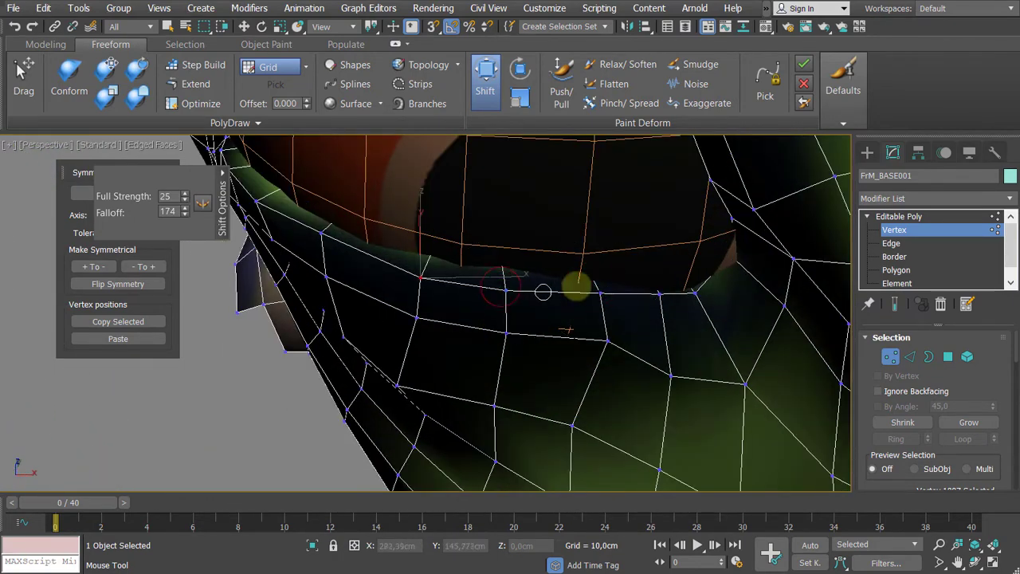
pyautogui.scroll(-5, 597, 279)
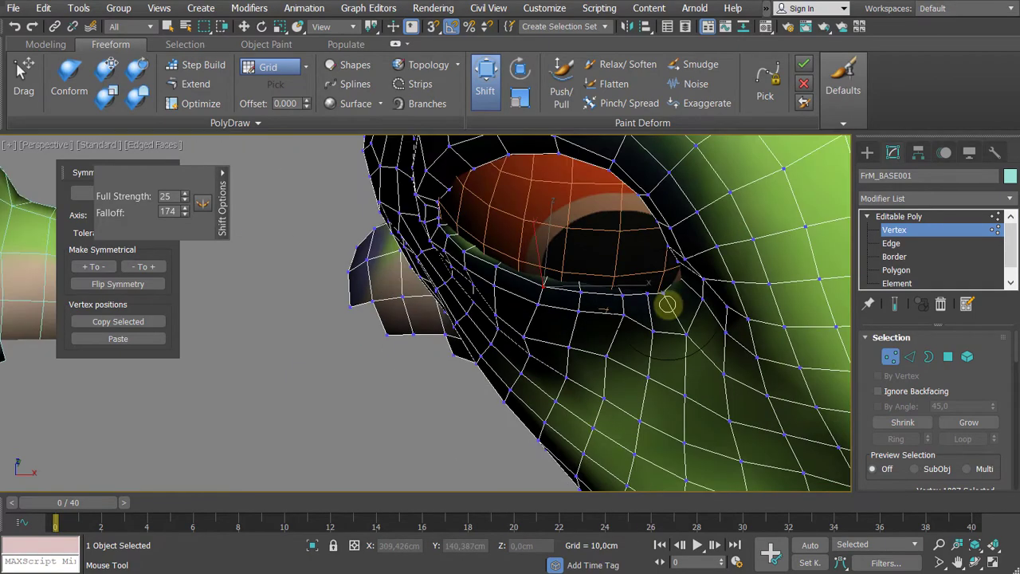
pyautogui.scroll(-8, 656, 292)
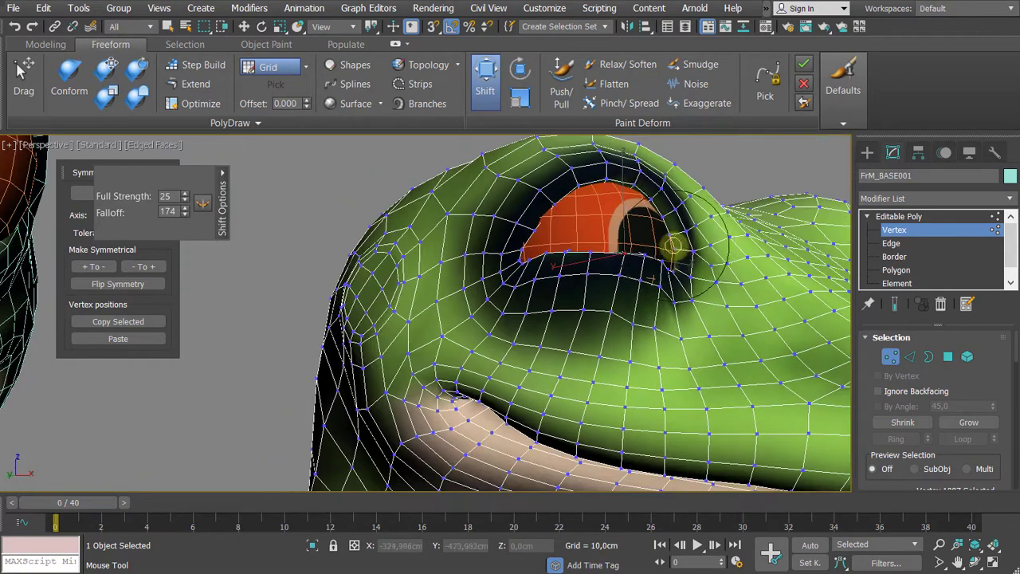
# - Leave vertex editing on FrM_BASE001 and bring the neighbouring morph heads into view for comparison
pyautogui.scroll(4, 623, 274)
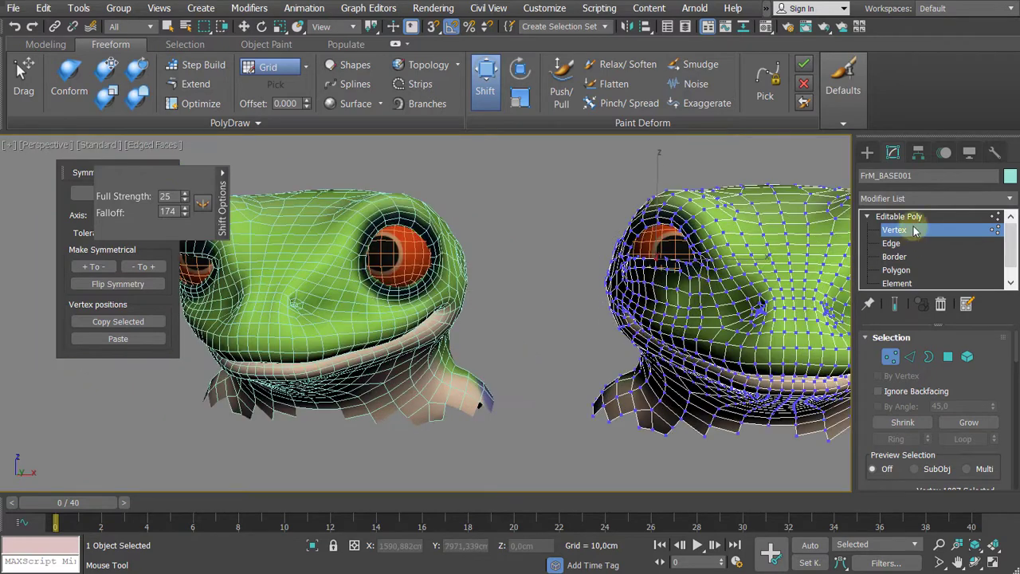
pyautogui.click(899, 216)
pyautogui.moveTo(491, 255); pyautogui.dragTo(603, 279, button='middle')
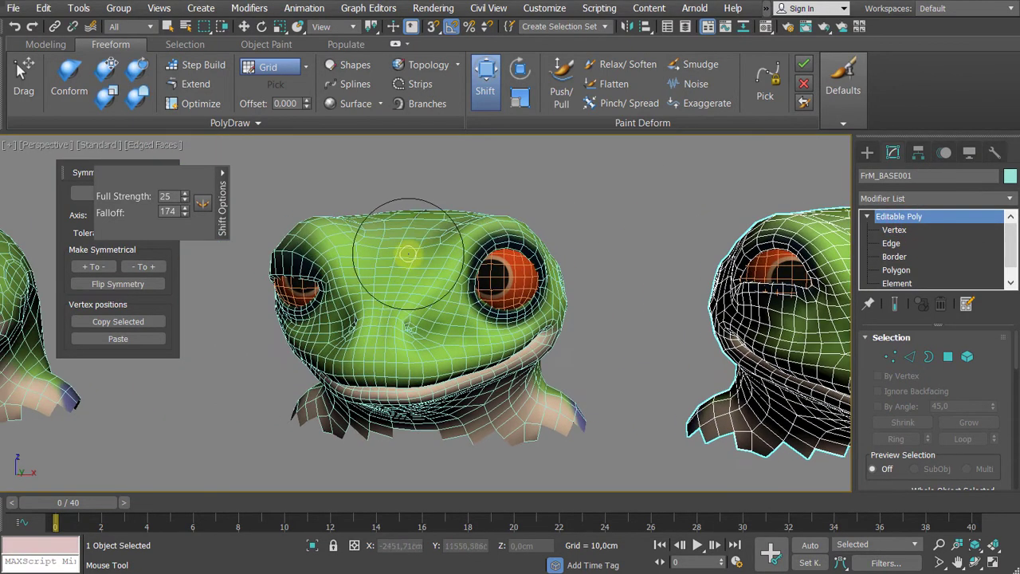
# - Rename FrM_BASE001 as FrM_EyeDown_R, reusing the name copied from the FrM_EyeUp_R head
pyautogui.rightClick(408, 252)
pyautogui.click(410, 247)
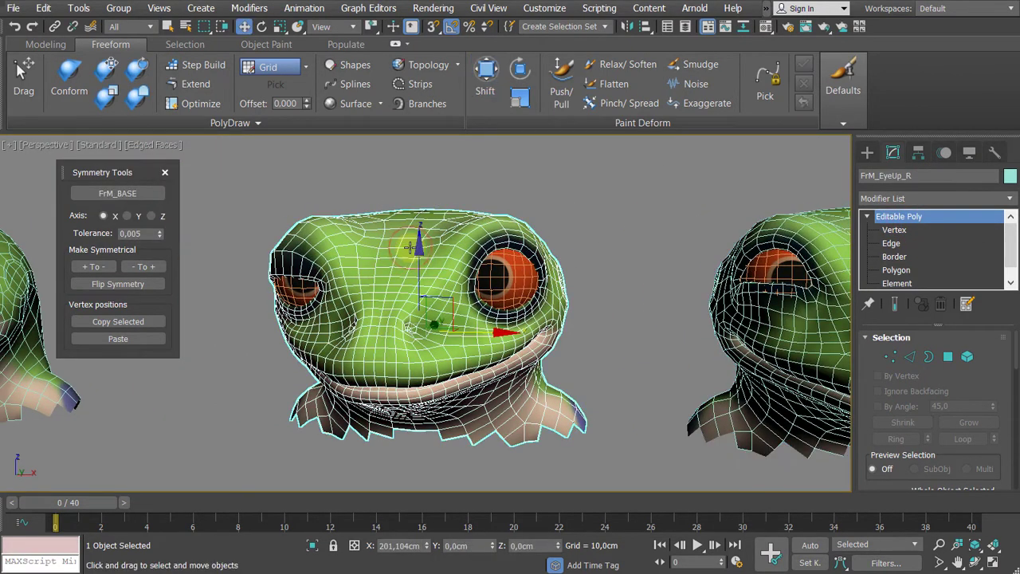
pyautogui.doubleClick(907, 175)
pyautogui.hotkey('ctrl', 'c')
pyautogui.moveTo(581, 246); pyautogui.dragTo(470, 243, button='middle')
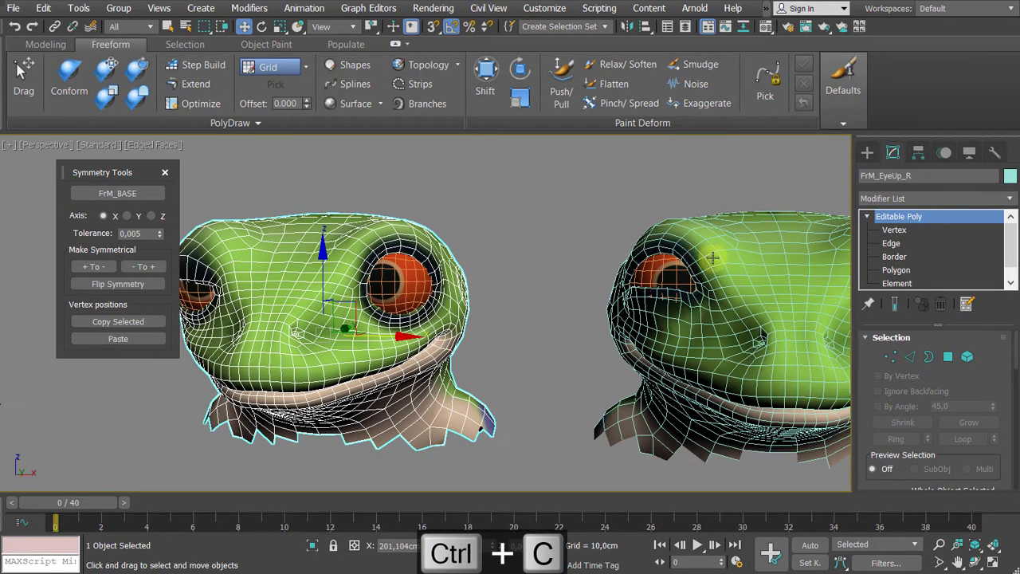
pyautogui.click(765, 247)
pyautogui.doubleClick(912, 177)
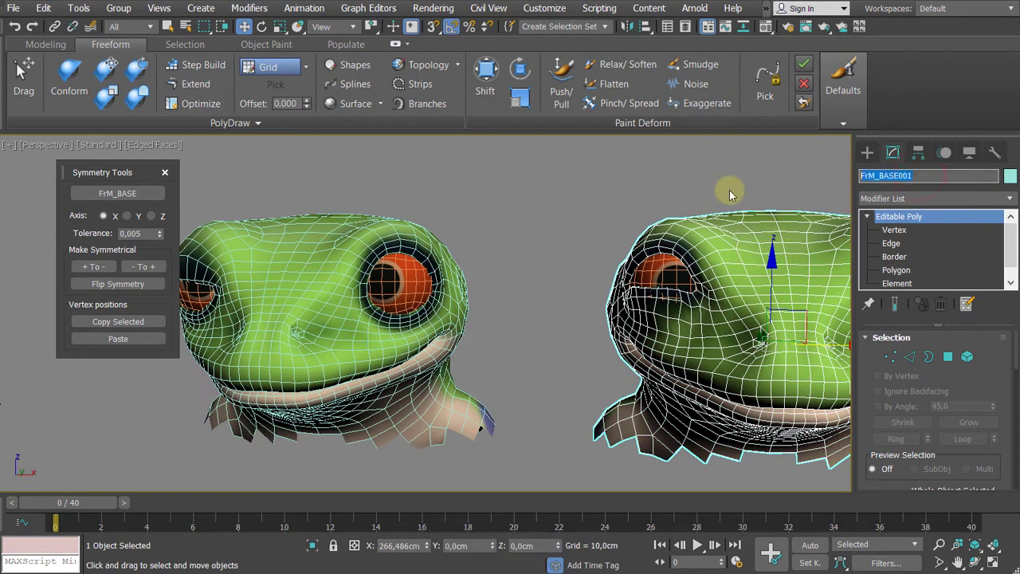
pyautogui.hotkey('ctrl', 'v')
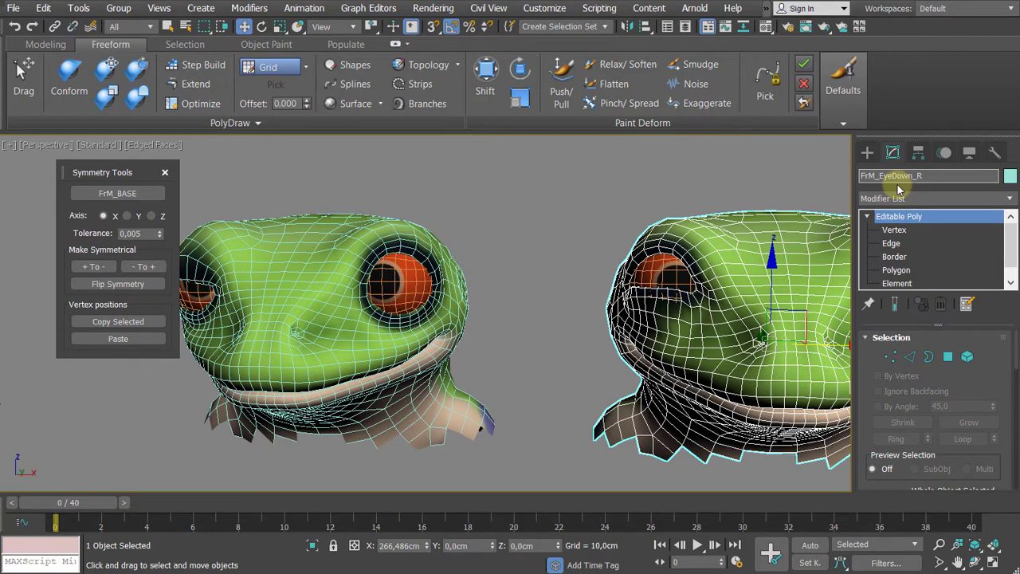
# - Select the full frog body Fred_Retopo_Low and bring up the channel list of its Morpher modifier
pyautogui.scroll(-3, 716, 223)
pyautogui.keyDown('alt'); pyautogui.moveTo(594, 255); pyautogui.dragTo(649, 263, button='middle'); pyautogui.keyUp('alt')
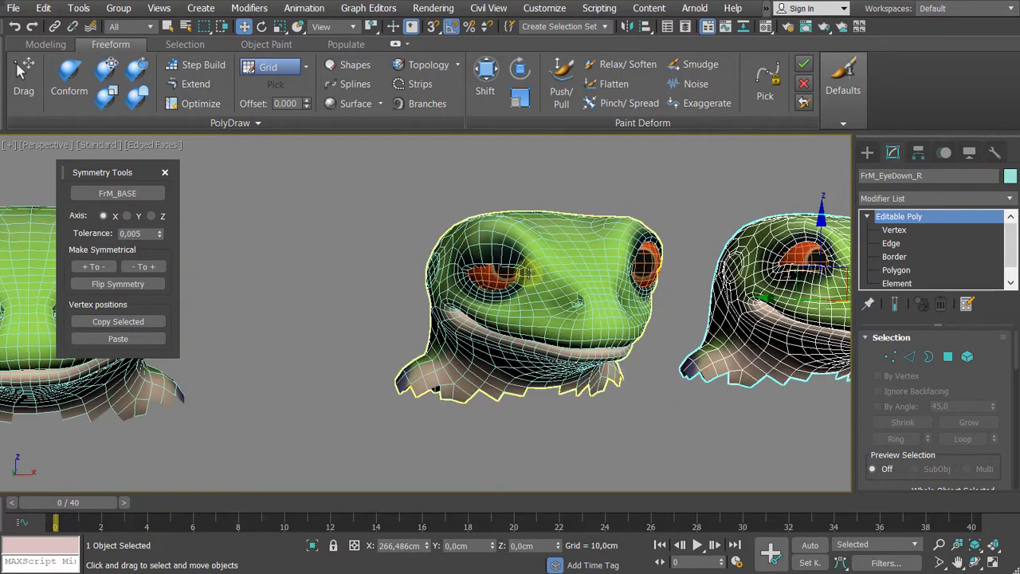
pyautogui.scroll(-3, 510, 259)
pyautogui.moveTo(347, 253); pyautogui.dragTo(456, 248, button='middle')
pyautogui.scroll(-3, 221, 261)
pyautogui.moveTo(296, 268); pyautogui.dragTo(438, 275, button='middle')
pyautogui.scroll(3, 332, 276)
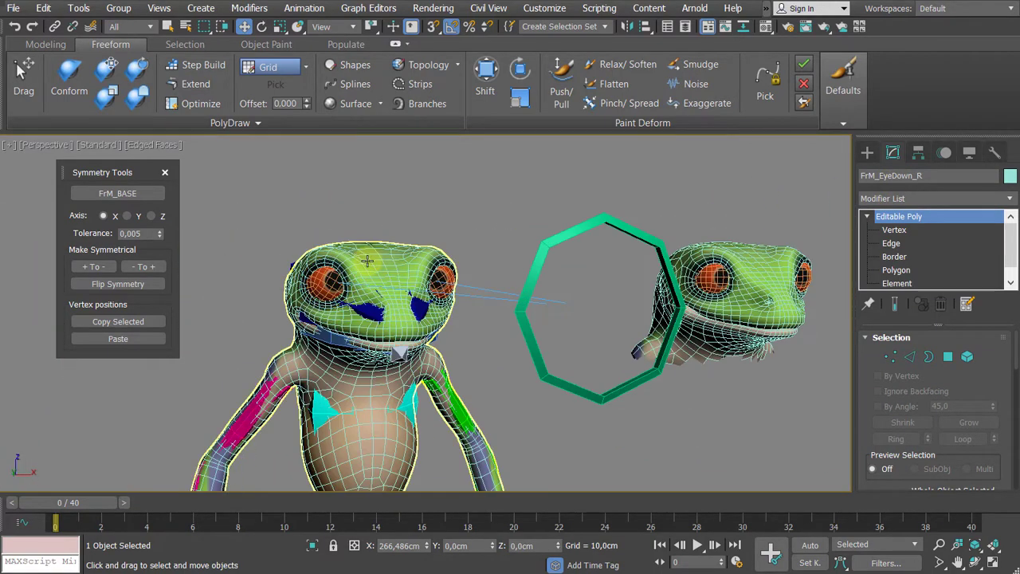
pyautogui.click(367, 260)
pyautogui.click(919, 217)
pyautogui.click(916, 230)
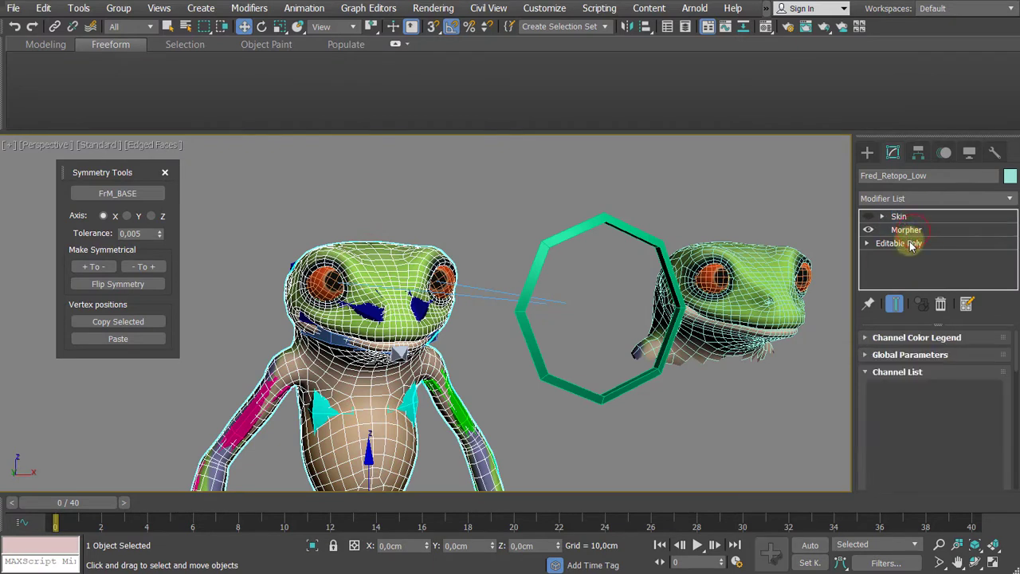
pyautogui.scroll(-2, 862, 400)
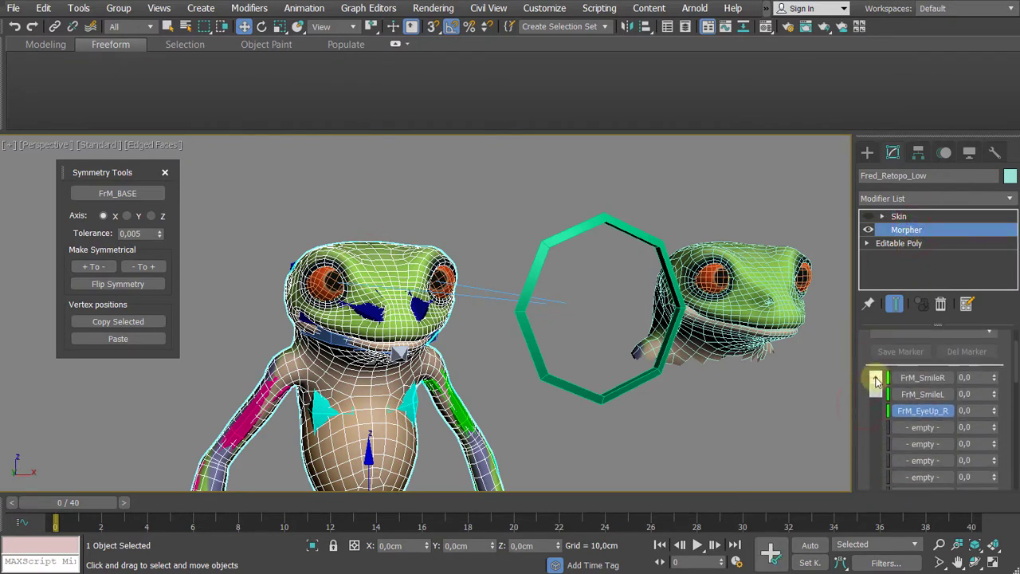
# - Load the FrM_EyeDown_R head from the scene into the empty Morpher channel below FrM_EyeUp_R
pyautogui.rightClick(919, 426)
pyautogui.click(937, 430)
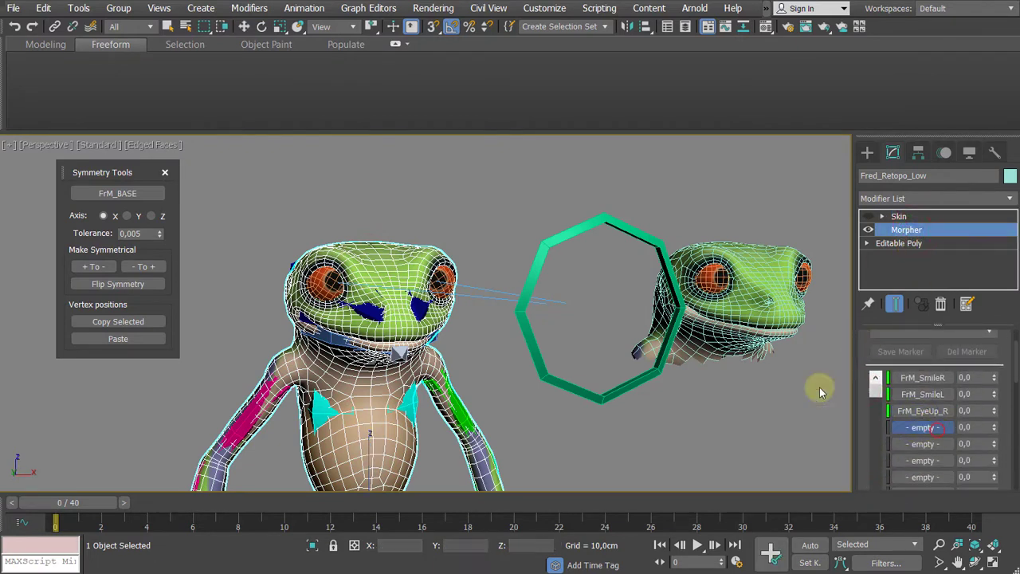
pyautogui.moveTo(808, 342); pyautogui.dragTo(653, 305, button='middle')
pyautogui.scroll(-3, 509, 299)
pyautogui.moveTo(494, 298); pyautogui.dragTo(306, 286, button='middle')
pyautogui.click(661, 284)
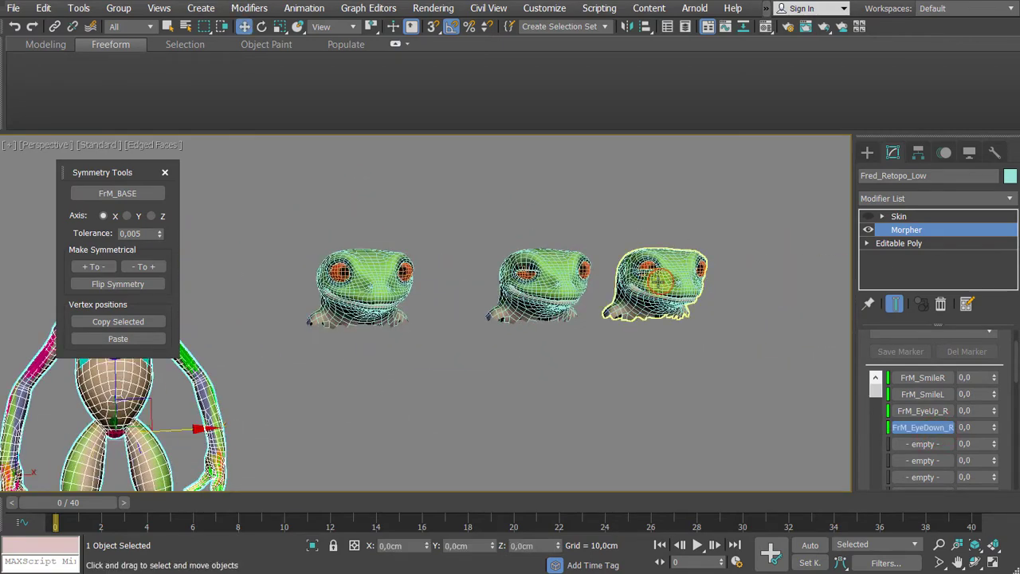
# - Set the FrM_EyeUp_R and FrM_EyeDown_R channels to 100 to close the frog's right eye
pyautogui.moveTo(496, 284); pyautogui.dragTo(749, 277, button='middle')
pyautogui.scroll(5, 316, 231)
pyautogui.moveTo(316, 231); pyautogui.dragTo(533, 313, button='middle')
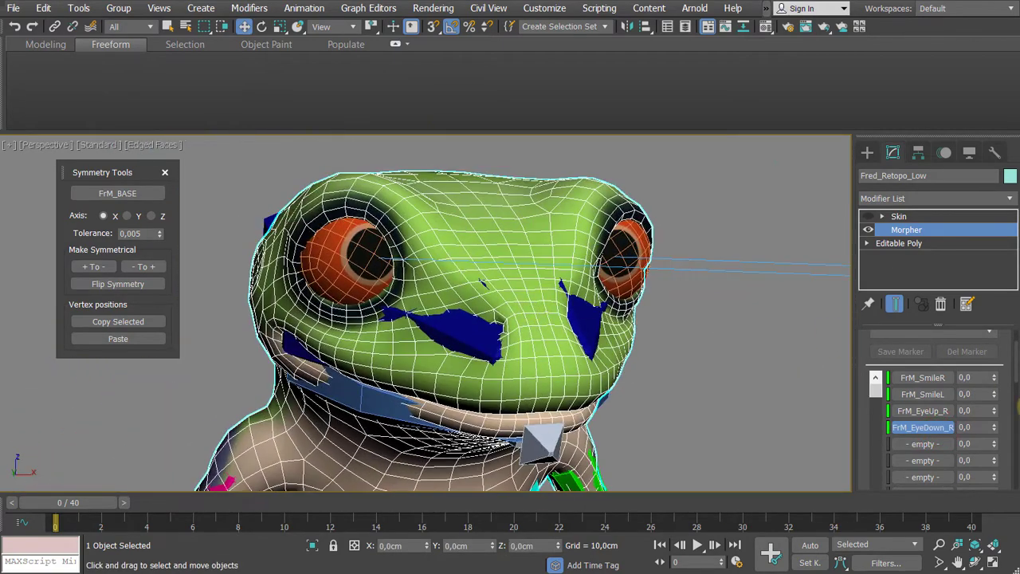
pyautogui.moveTo(995, 407); pyautogui.dragTo(1006, 253)
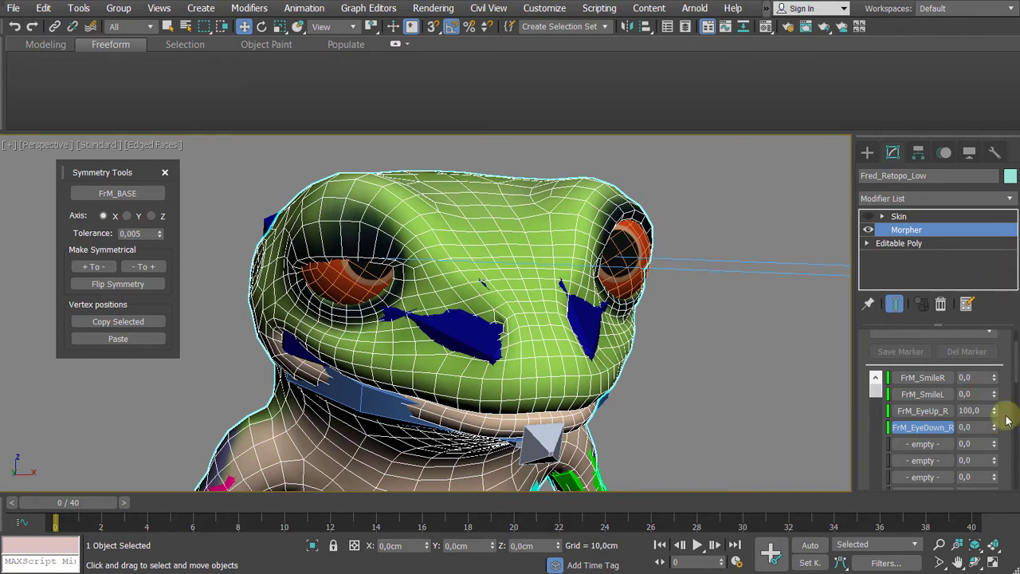
pyautogui.moveTo(996, 430); pyautogui.dragTo(993, 305)
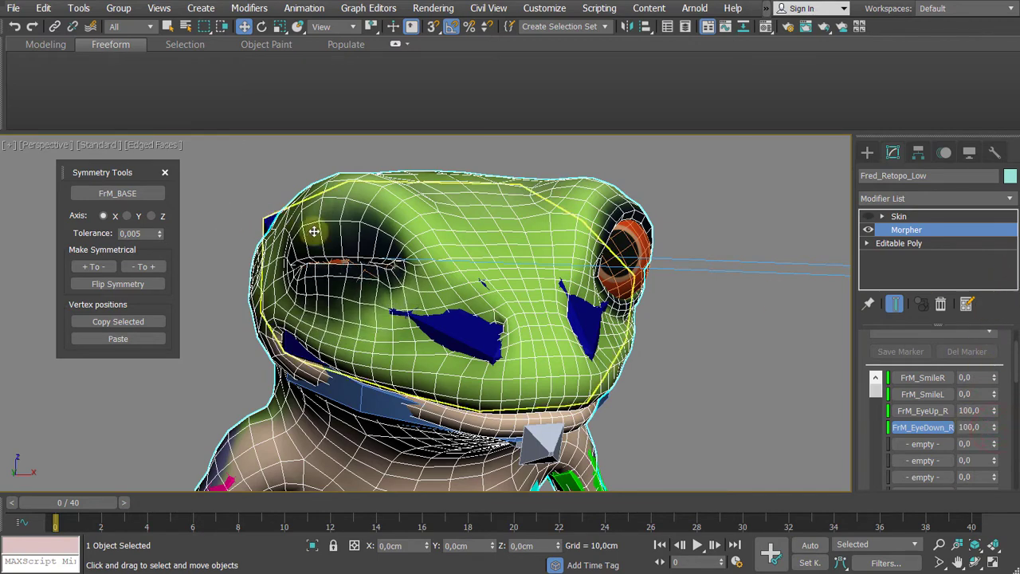
# - Examine the closed right eyelids from several angles with the mesh edges hidden and nothing selected
pyautogui.keyDown('alt'); pyautogui.moveTo(314, 231); pyautogui.dragTo(593, 287, button='middle'); pyautogui.keyUp('alt')
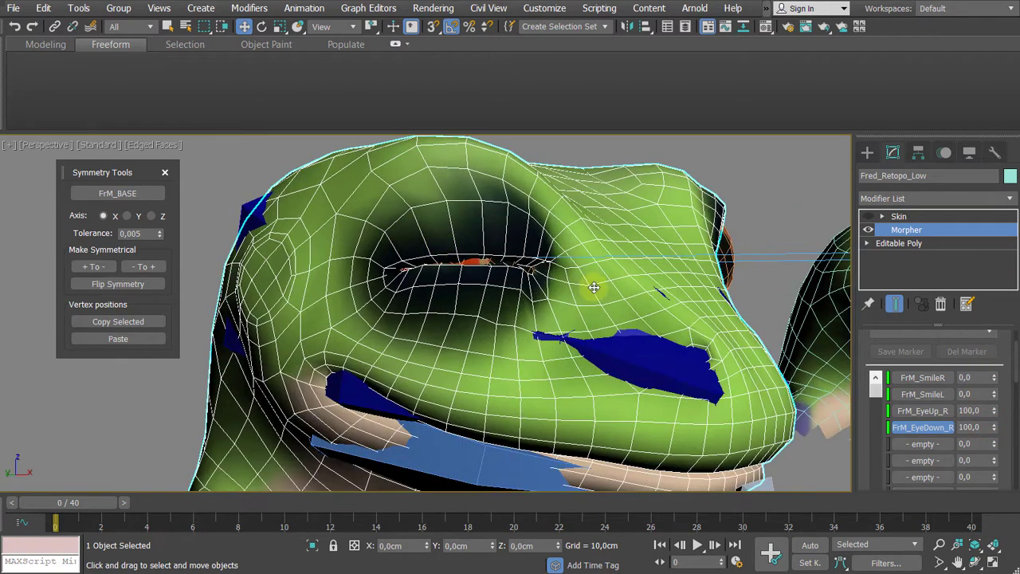
pyautogui.click(731, 171)
pyautogui.press('F4')
pyautogui.moveTo(621, 241)
pyautogui.keyDown('alt'); pyautogui.mouseDown(button='middle')
pyautogui.moveTo(555, 244)
pyautogui.moveTo(614, 245)
pyautogui.mouseUp(button='middle'); pyautogui.keyUp('alt')
pyautogui.scroll(-5, 558, 242)
pyautogui.scroll(3, 456, 246)
pyautogui.keyDown('alt'); pyautogui.moveTo(458, 248); pyautogui.dragTo(533, 243, button='middle'); pyautogui.keyUp('alt')
pyautogui.moveTo(532, 243); pyautogui.dragTo(489, 239, button='middle')
pyautogui.scroll(3, 478, 262)
# - Show the mesh edges again and add a TurboSmooth modifier above Skin on Fred_Retopo_Low
pyautogui.click(489, 239)
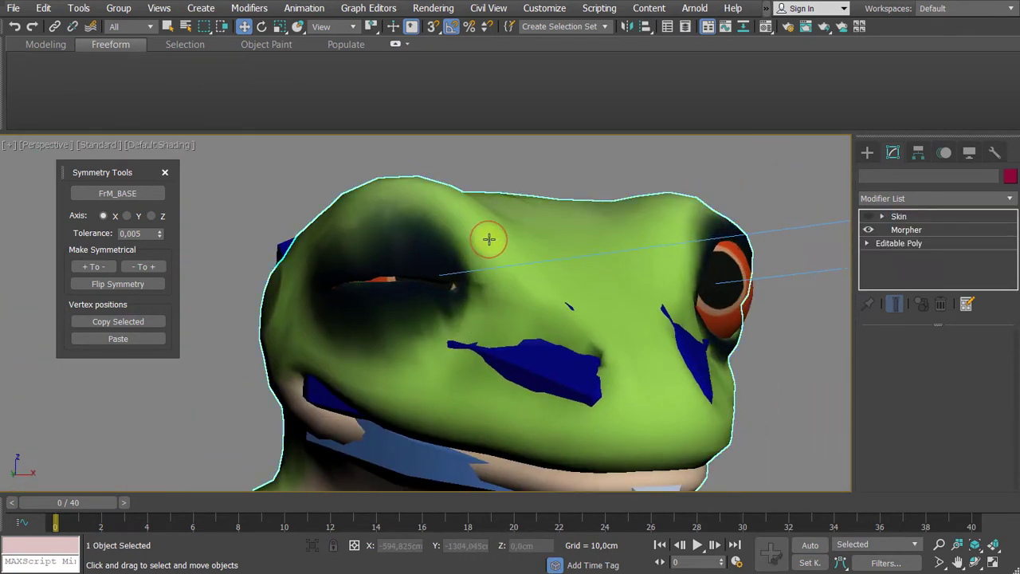
pyautogui.press('F4')
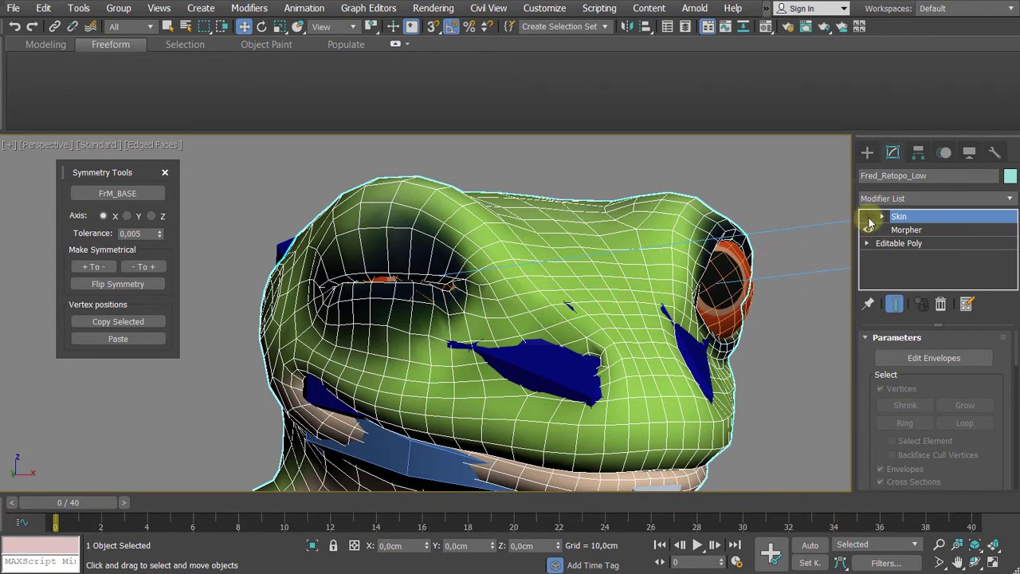
pyautogui.click(928, 199)
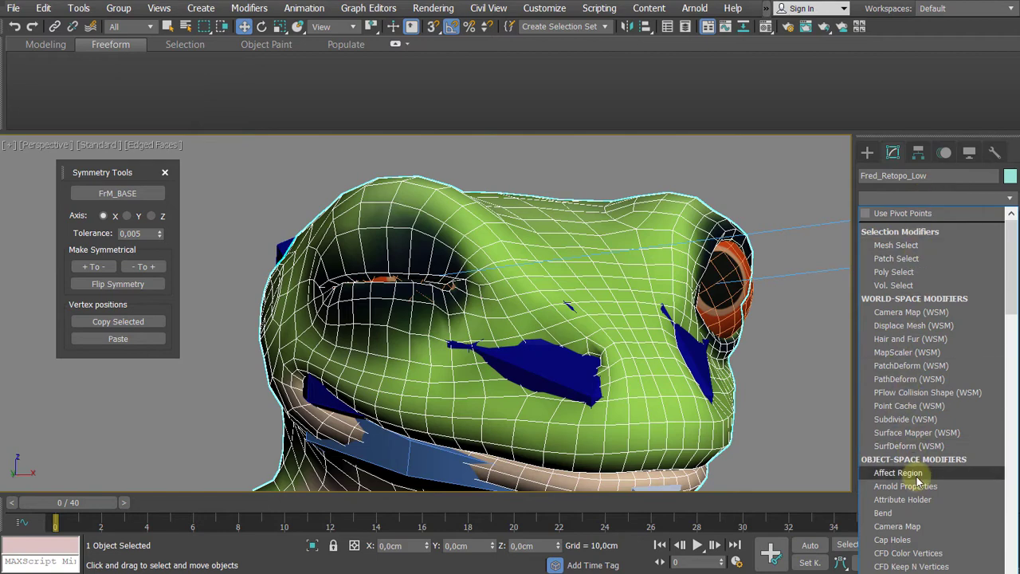
pyautogui.press('t')
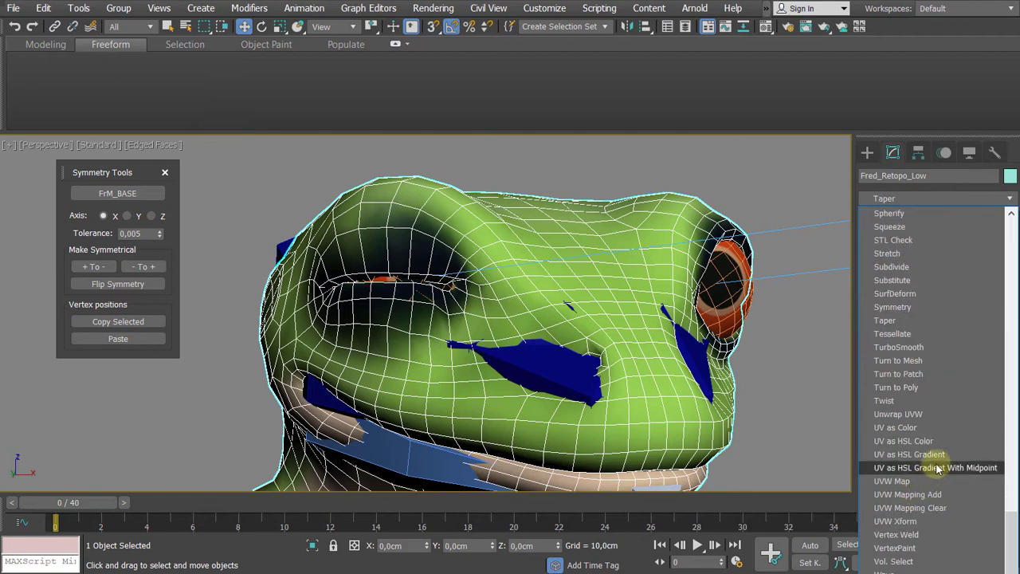
pyautogui.click(916, 347)
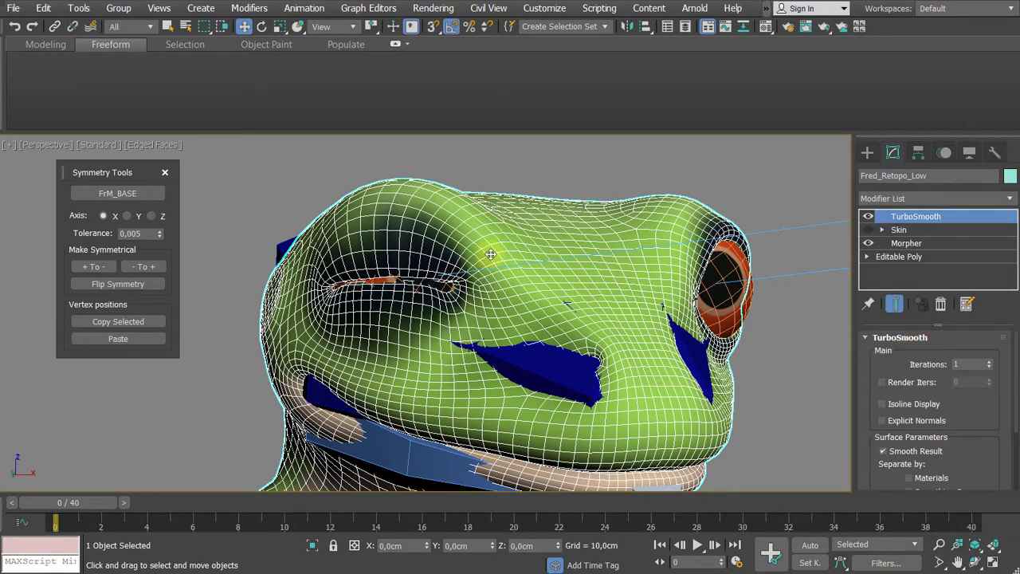
# - Examine how the closed right eyelids meet along the rim, comparing the mesh with TurboSmooth off and on
pyautogui.moveTo(426, 267); pyautogui.dragTo(519, 306, button='middle')
pyautogui.scroll(4, 505, 316)
pyautogui.keyDown('alt'); pyautogui.moveTo(502, 317); pyautogui.dragTo(578, 321, button='middle'); pyautogui.keyUp('alt')
pyautogui.scroll(2, 502, 344)
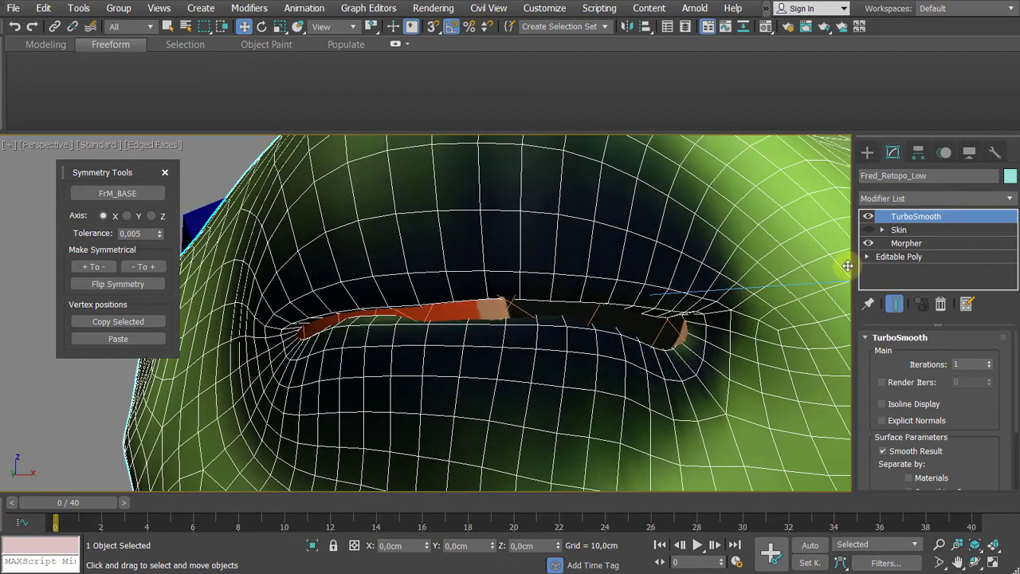
pyautogui.click(867, 216)
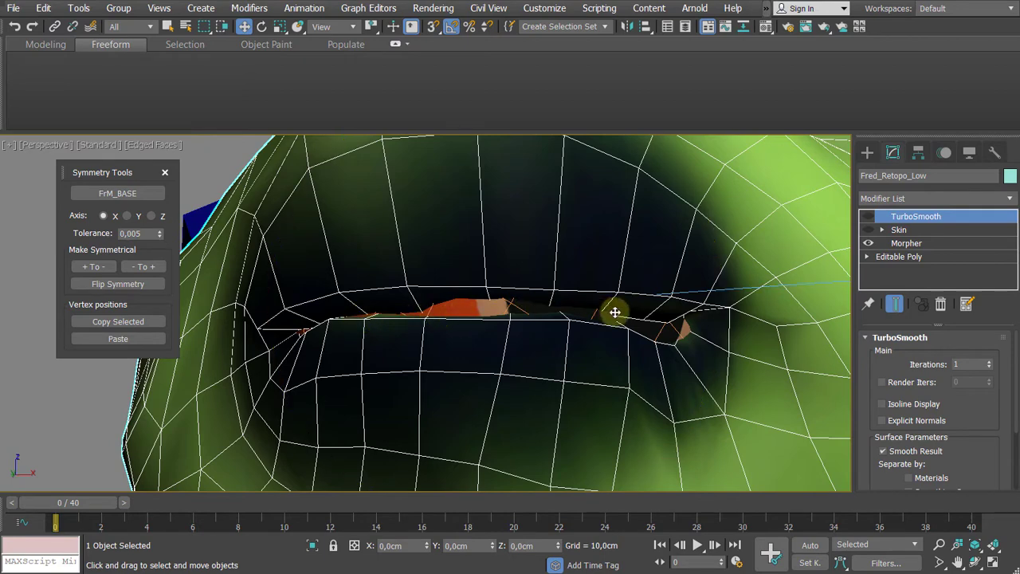
pyautogui.click(868, 217)
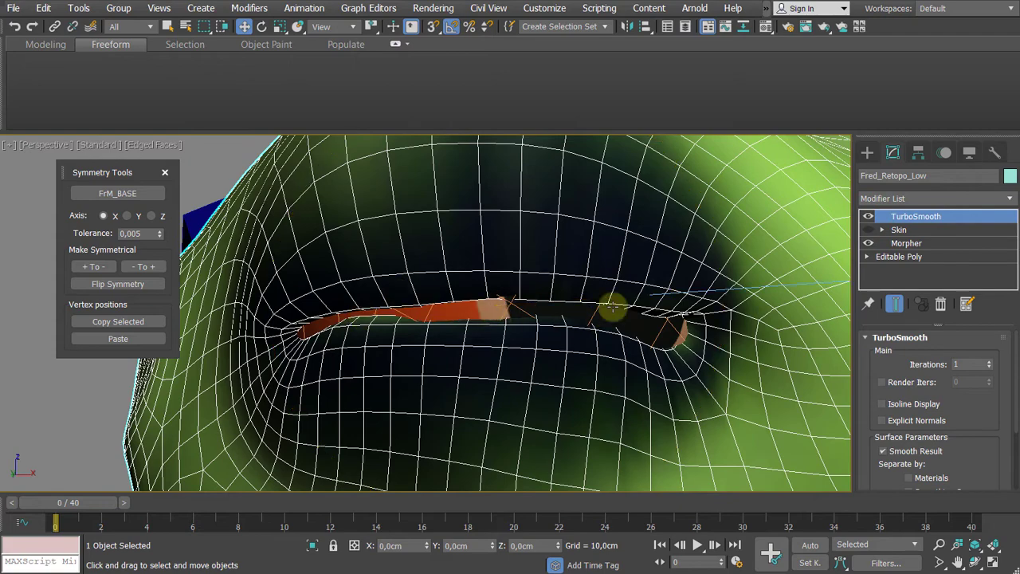
pyautogui.scroll(-3, 468, 319)
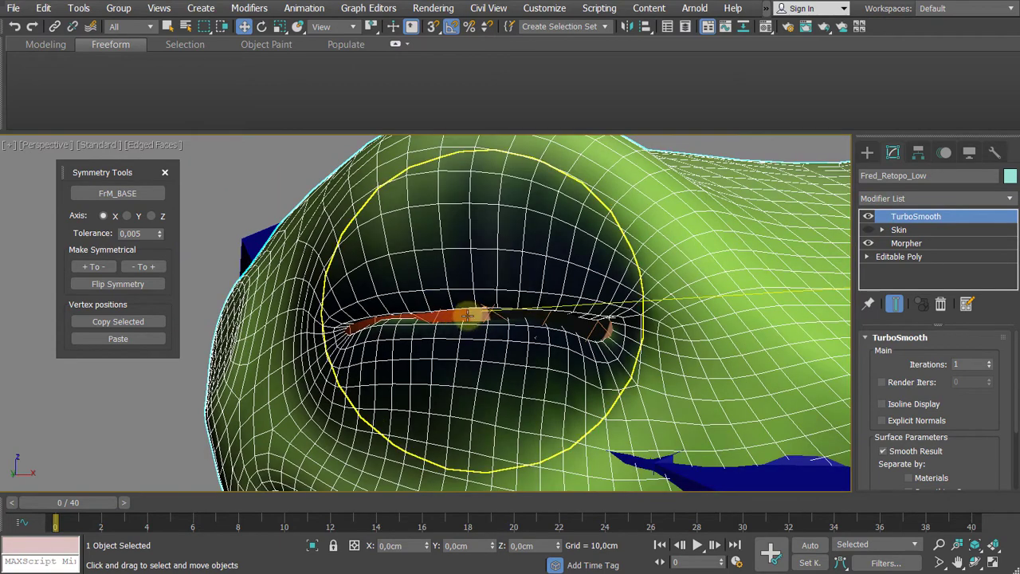
pyautogui.keyDown('alt'); pyautogui.moveTo(475, 321); pyautogui.dragTo(441, 292, button='middle'); pyautogui.keyUp('alt')
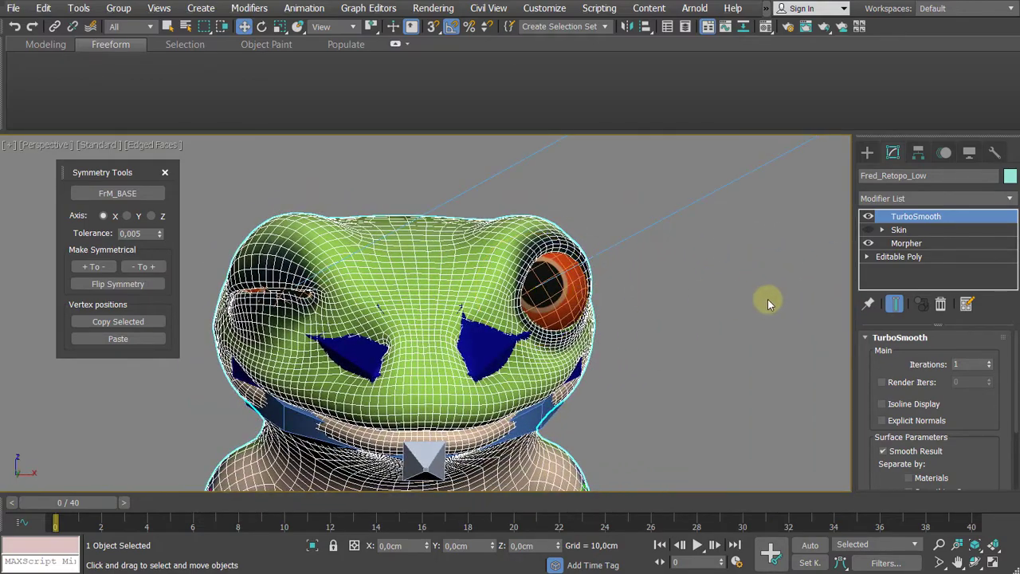
pyautogui.moveTo(663, 267); pyautogui.dragTo(677, 276, button='middle')
pyautogui.scroll(-3, 678, 277)
pyautogui.scroll(3, 392, 299)
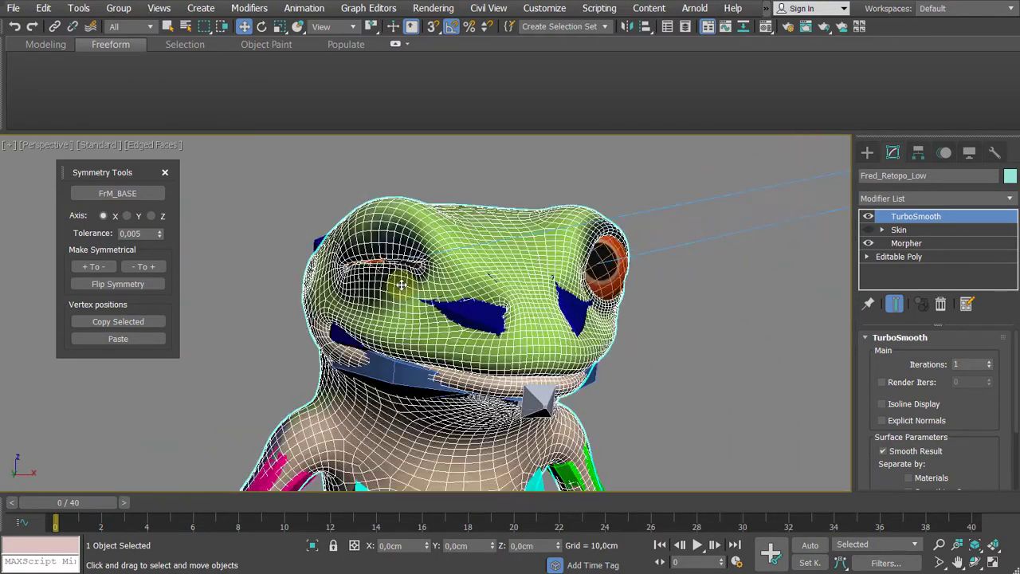
# - Select the FrM_EyeDown_R head and enter vertex editing at its right lower eyelid
pyautogui.scroll(-3, 392, 300)
pyautogui.moveTo(629, 319); pyautogui.dragTo(356, 298, button='middle')
pyautogui.moveTo(777, 309); pyautogui.dragTo(357, 295, button='middle')
pyautogui.moveTo(604, 256); pyautogui.dragTo(357, 246, button='middle')
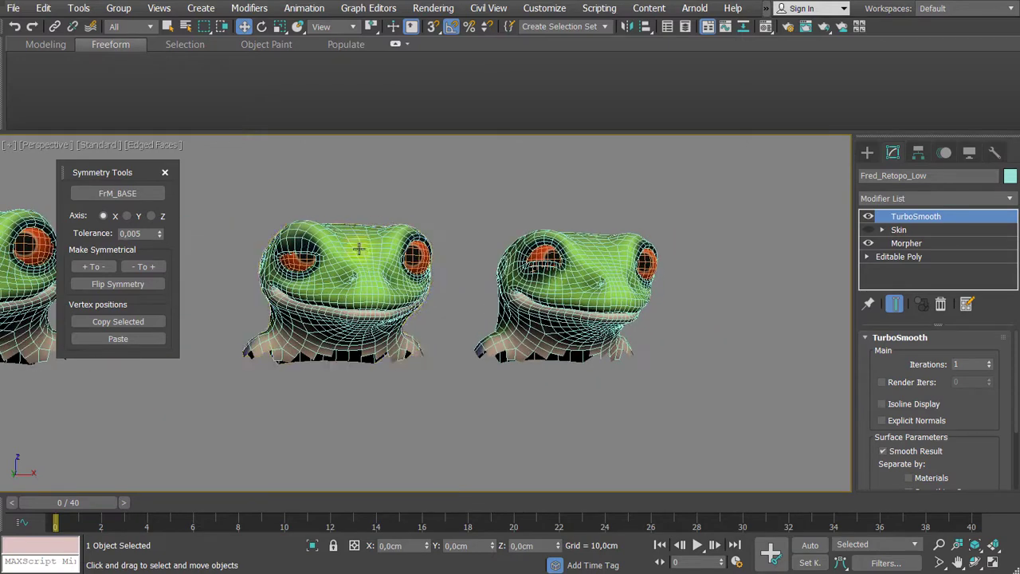
pyautogui.scroll(4, 351, 242)
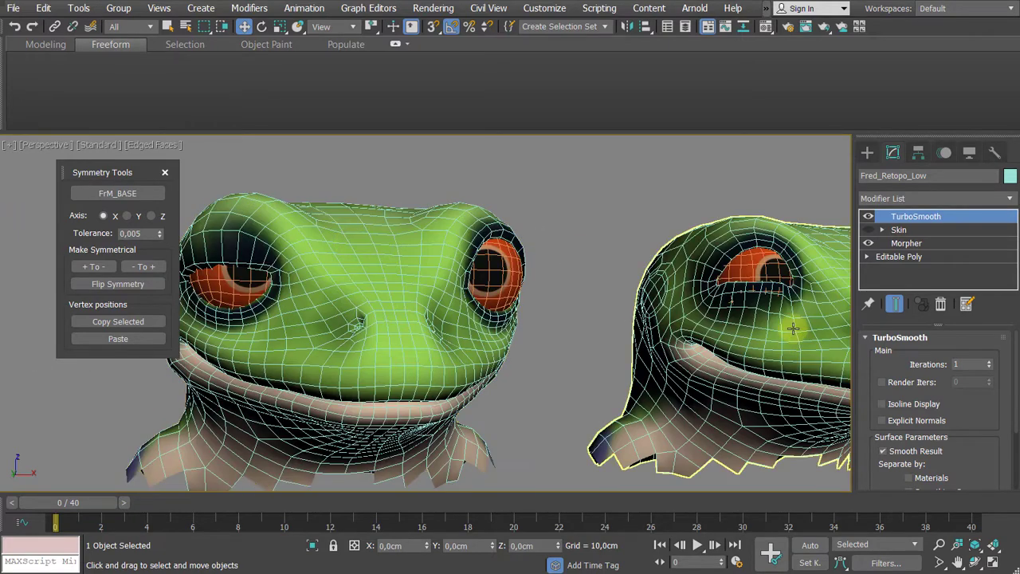
pyautogui.scroll(3, 755, 285)
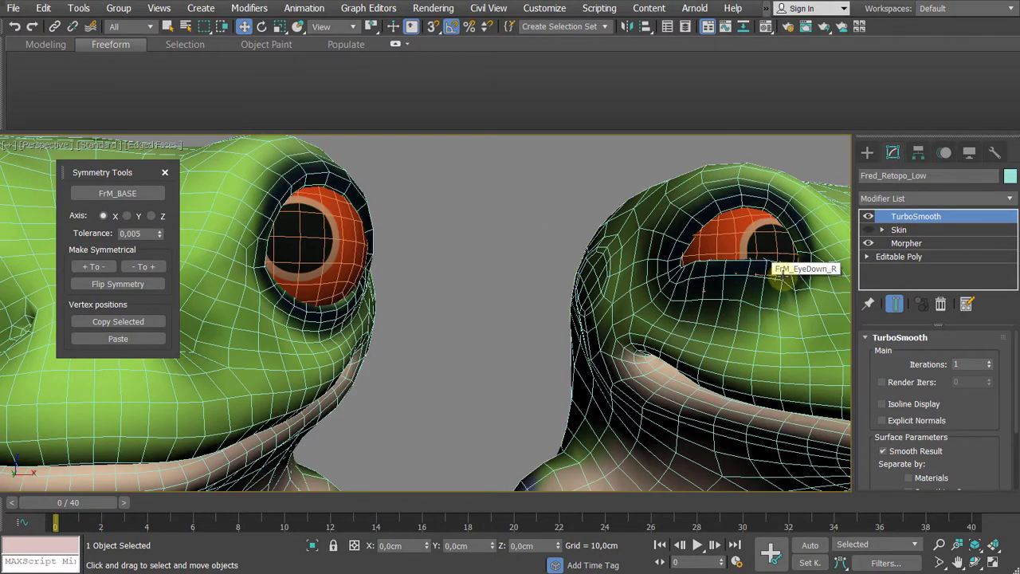
pyautogui.scroll(6, 660, 295)
pyautogui.moveTo(735, 303); pyautogui.dragTo(672, 317, button='middle')
pyautogui.scroll(-10, 671, 317)
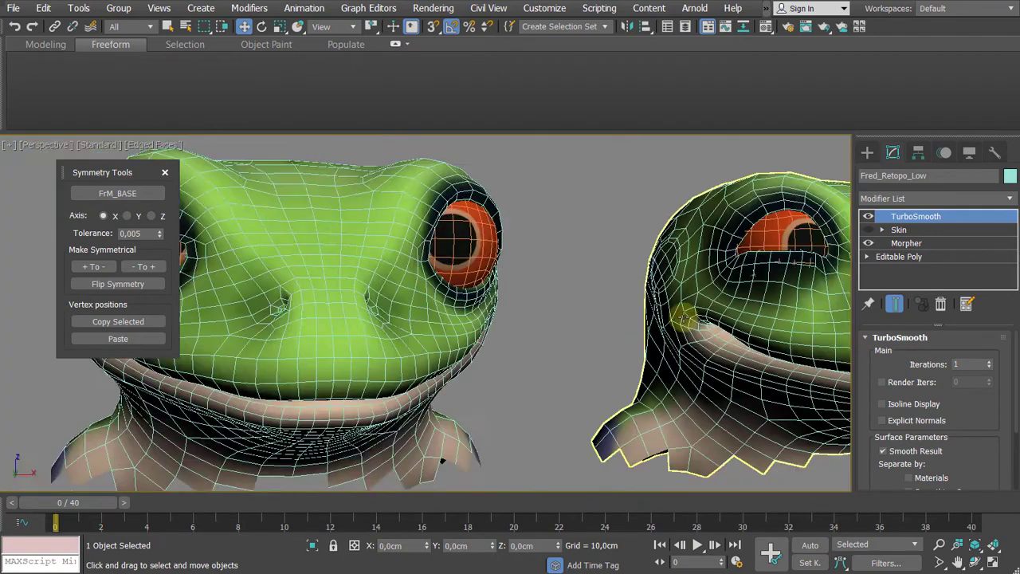
pyautogui.scroll(2, 647, 335)
pyautogui.click(717, 303)
pyautogui.scroll(5, 713, 300)
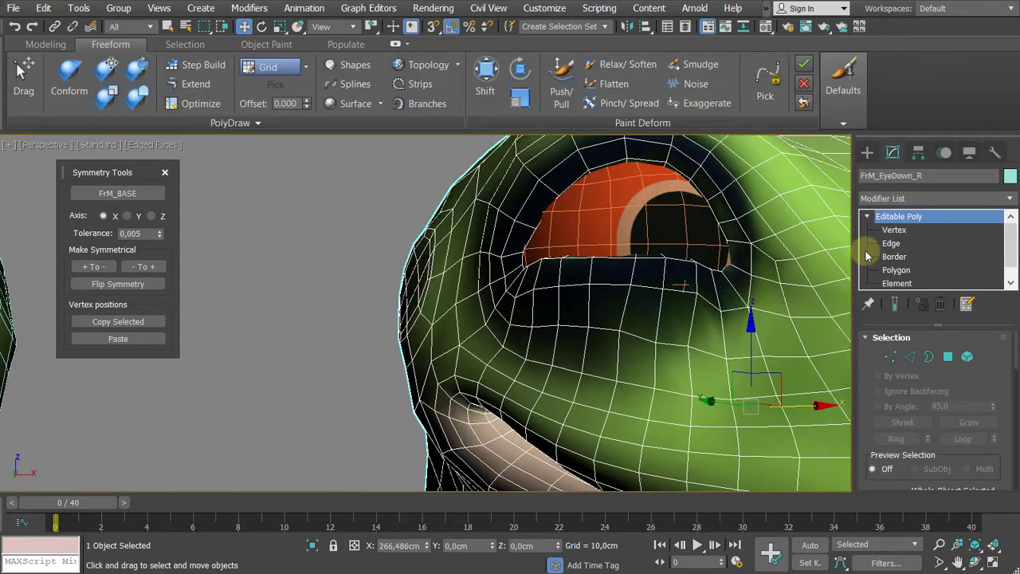
pyautogui.click(894, 230)
pyautogui.scroll(5, 720, 303)
pyautogui.scroll(-2, 683, 317)
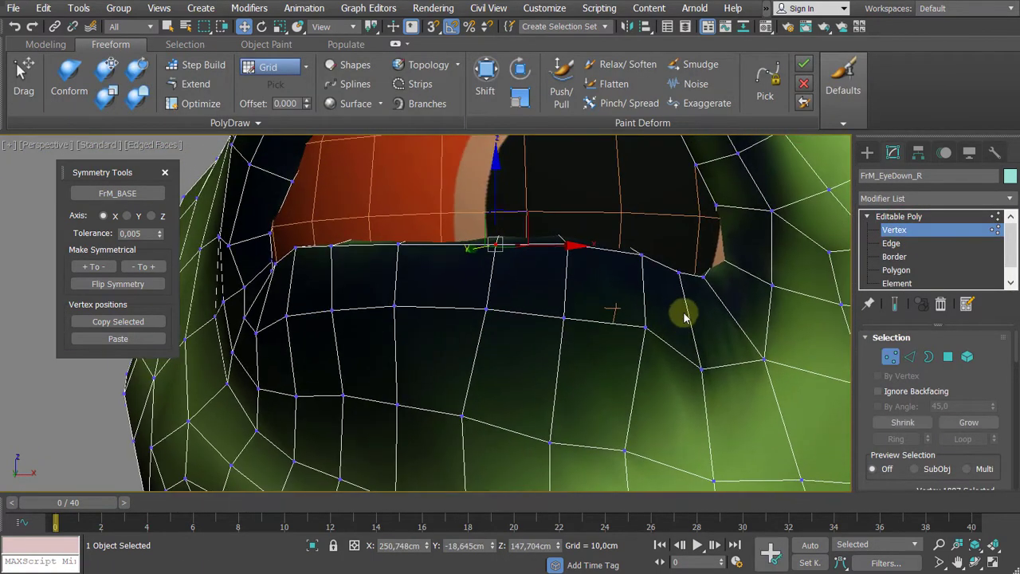
# - Use the Shift brush to raise the right lower lid rim at the inner corner and level it toward the outer corner
pyautogui.click(485, 80)
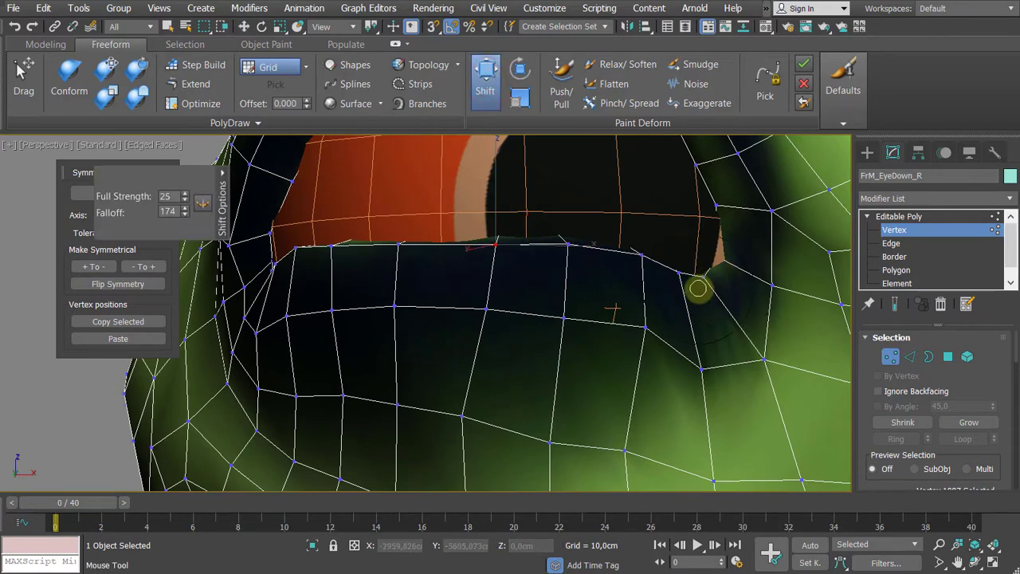
pyautogui.scroll(-2, 699, 285)
pyautogui.moveTo(703, 285)
pyautogui.mouseDown()
pyautogui.moveTo(706, 268)
pyautogui.moveTo(689, 264)
pyautogui.mouseUp()
pyautogui.keyDown('alt'); pyautogui.moveTo(388, 284); pyautogui.dragTo(439, 282, button='middle'); pyautogui.keyUp('alt')
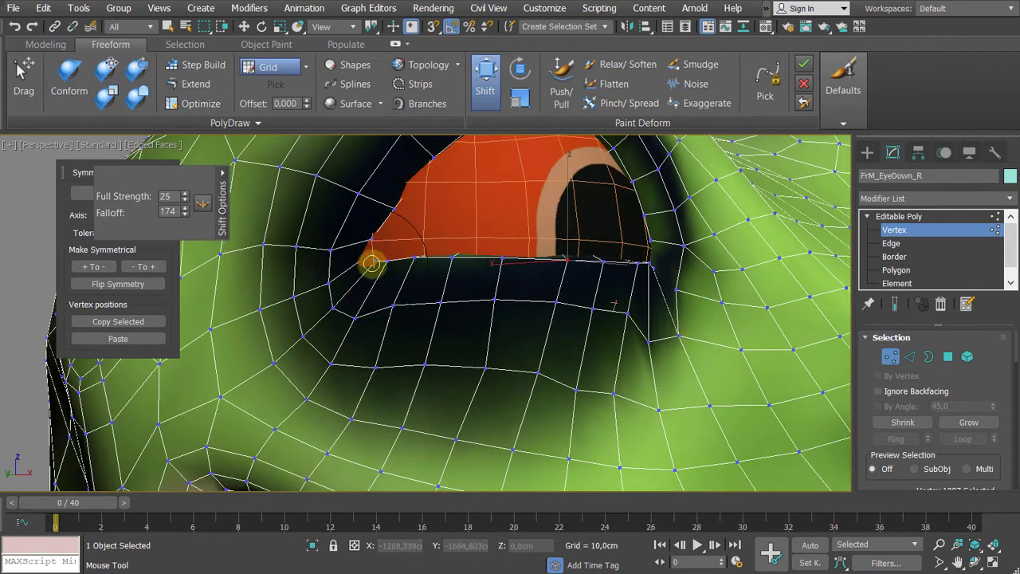
pyautogui.moveTo(371, 264)
pyautogui.keyDown('alt'); pyautogui.mouseDown(button='middle')
pyautogui.moveTo(420, 282)
pyautogui.moveTo(426, 299)
pyautogui.moveTo(321, 289)
pyautogui.mouseUp(button='middle'); pyautogui.keyUp('alt')
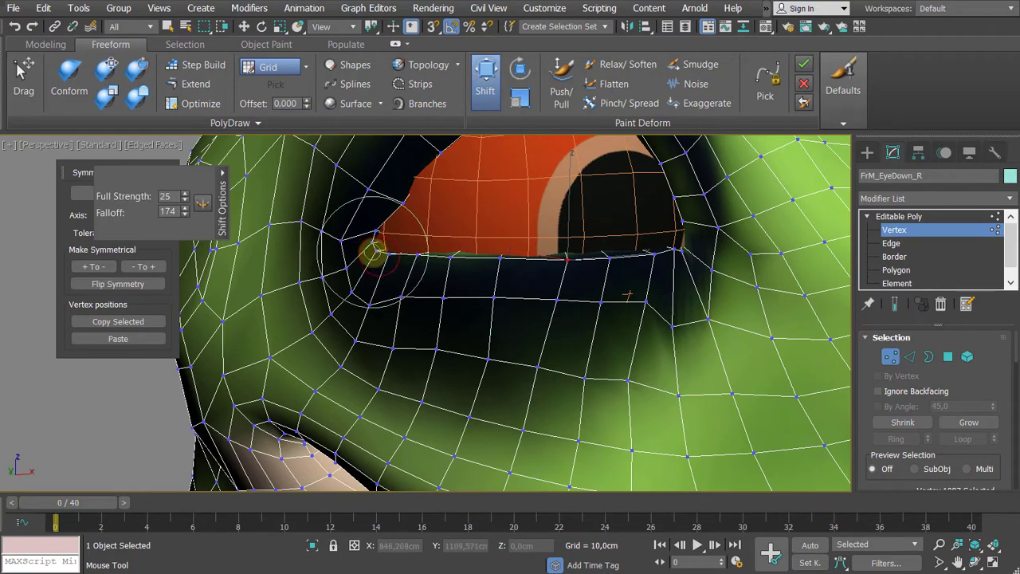
pyautogui.scroll(-10, 375, 260)
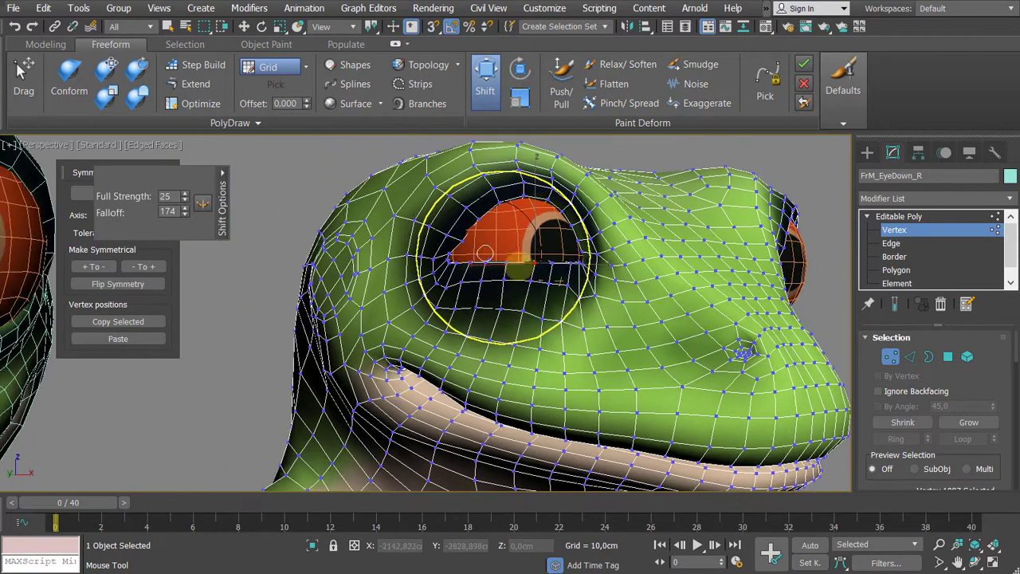
# - Finish editing FrM_EyeDown_R, select the FrM_EyeUp_R head and enter vertex editing with the Shift brush active
pyautogui.keyDown('alt'); pyautogui.moveTo(519, 267); pyautogui.dragTo(507, 269, button='middle'); pyautogui.keyUp('alt')
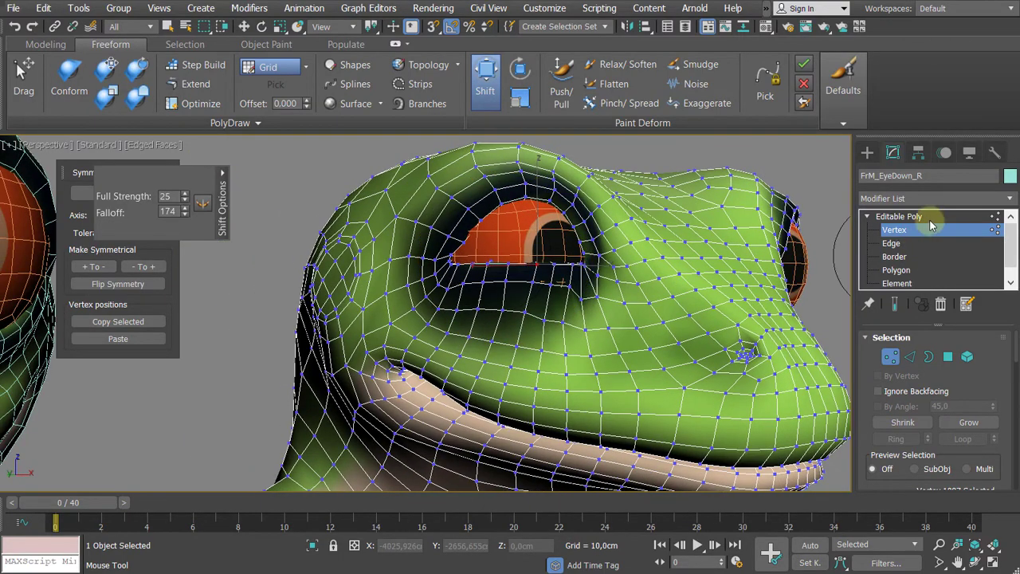
pyautogui.click(931, 217)
pyautogui.scroll(-5, 524, 266)
pyautogui.moveTo(367, 247); pyautogui.dragTo(502, 280, button='middle')
pyautogui.scroll(5, 502, 283)
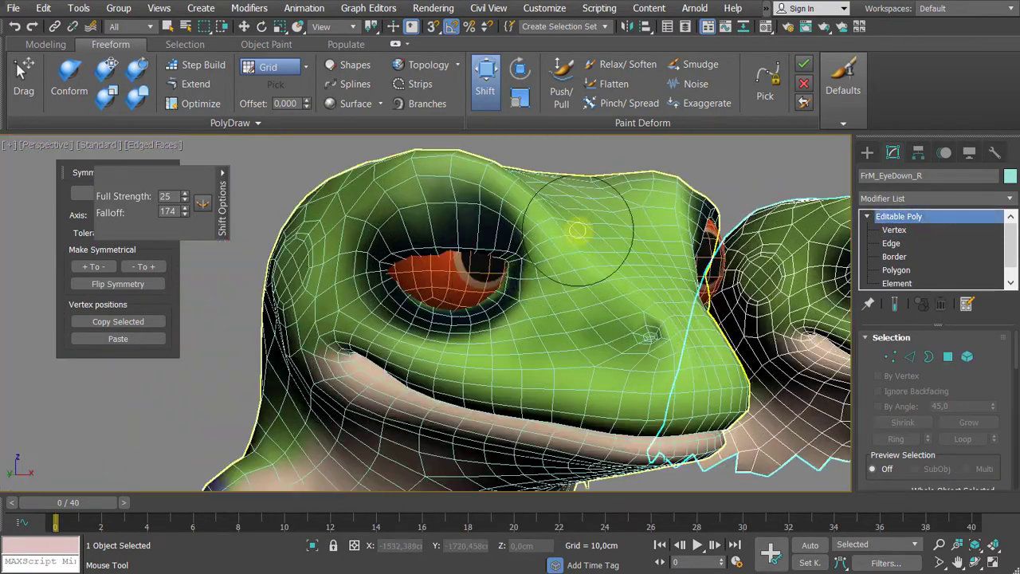
pyautogui.press('w')
pyautogui.click(588, 229)
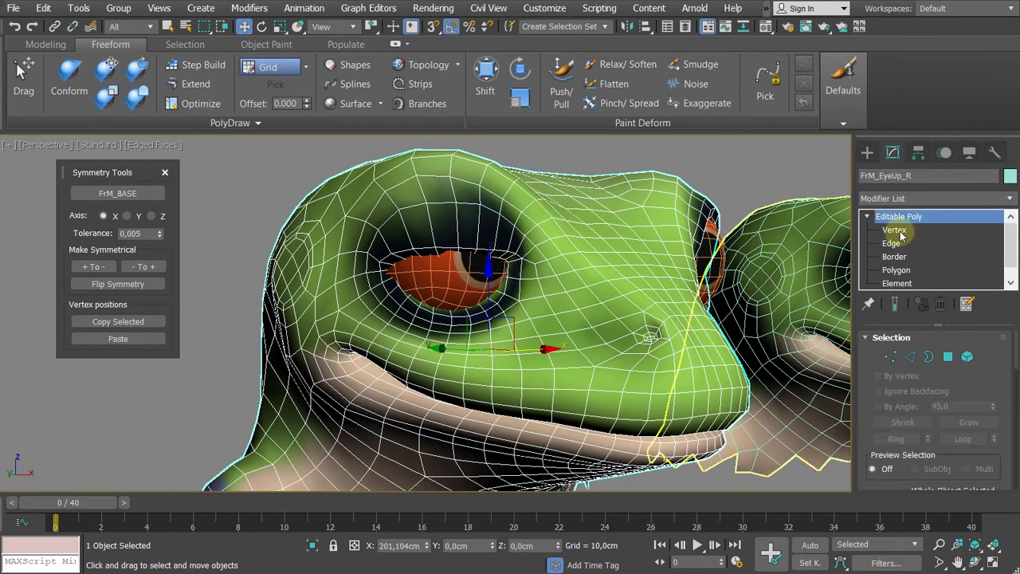
pyautogui.click(894, 230)
pyautogui.scroll(5, 484, 275)
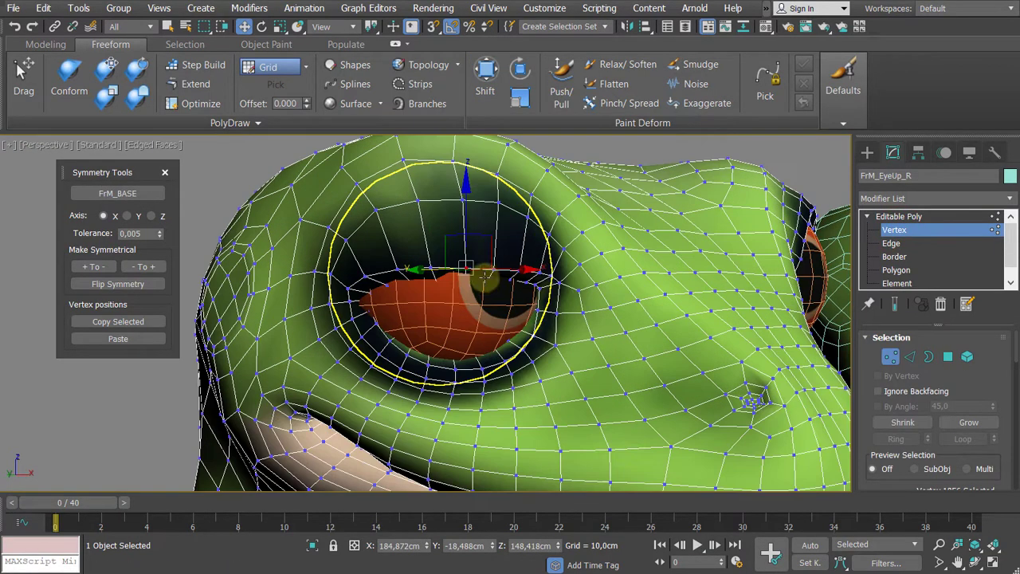
pyautogui.click(487, 83)
# - Use the Shift brush to reshape the right upper lid rim of FrM_EyeUp_R around the eye's outer corner
pyautogui.moveTo(479, 228)
pyautogui.keyDown('alt'); pyautogui.mouseDown(button='middle')
pyautogui.moveTo(455, 234)
pyautogui.moveTo(458, 287)
pyautogui.moveTo(476, 273)
pyautogui.mouseUp(button='middle'); pyautogui.keyUp('alt')
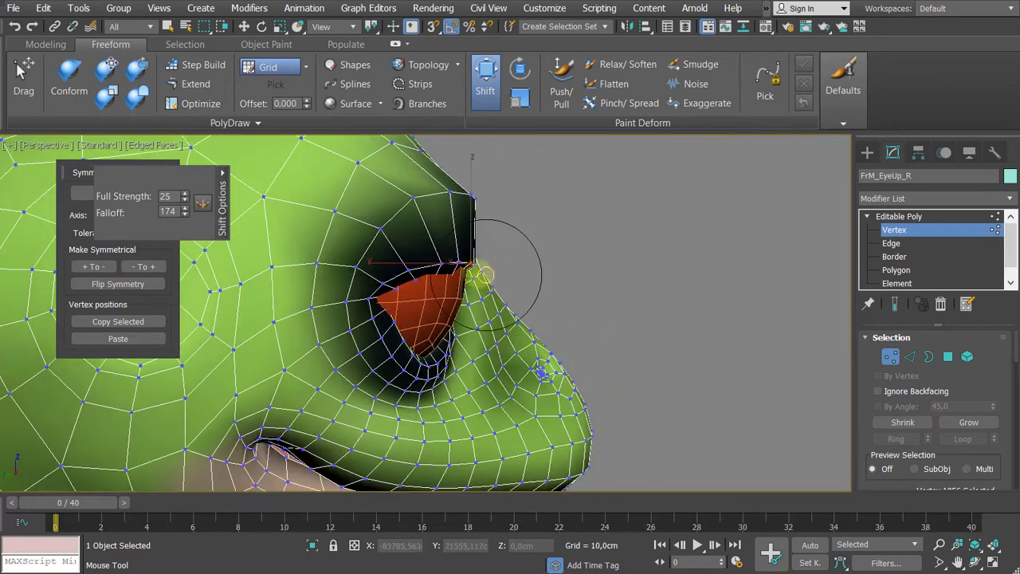
pyautogui.scroll(2, 475, 273)
pyautogui.moveTo(472, 271)
pyautogui.mouseDown()
pyautogui.moveTo(353, 278)
pyautogui.moveTo(358, 292)
pyautogui.moveTo(311, 302)
pyautogui.moveTo(318, 326)
pyautogui.mouseUp()
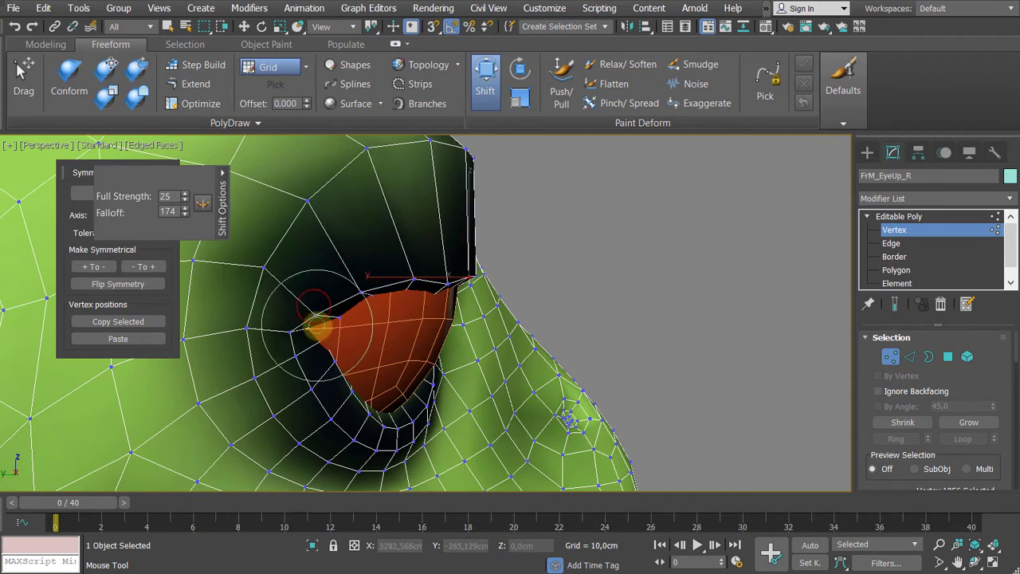
pyautogui.keyDown('alt'); pyautogui.moveTo(551, 319); pyautogui.dragTo(356, 293, button='middle'); pyautogui.keyUp('alt')
pyautogui.moveTo(355, 275); pyautogui.dragTo(359, 285)
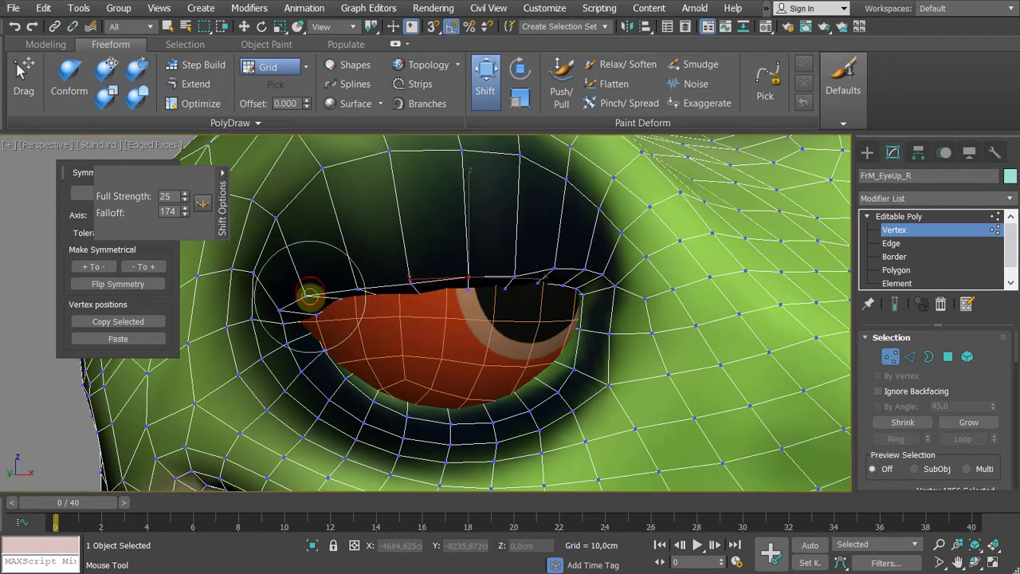
# - Use the Shift brush to even out the upper lid rim near the inner corner, raising its middle vertices and lowering the corner ones
pyautogui.keyDown('alt'); pyautogui.moveTo(626, 303); pyautogui.dragTo(588, 292, button='middle'); pyautogui.keyUp('alt')
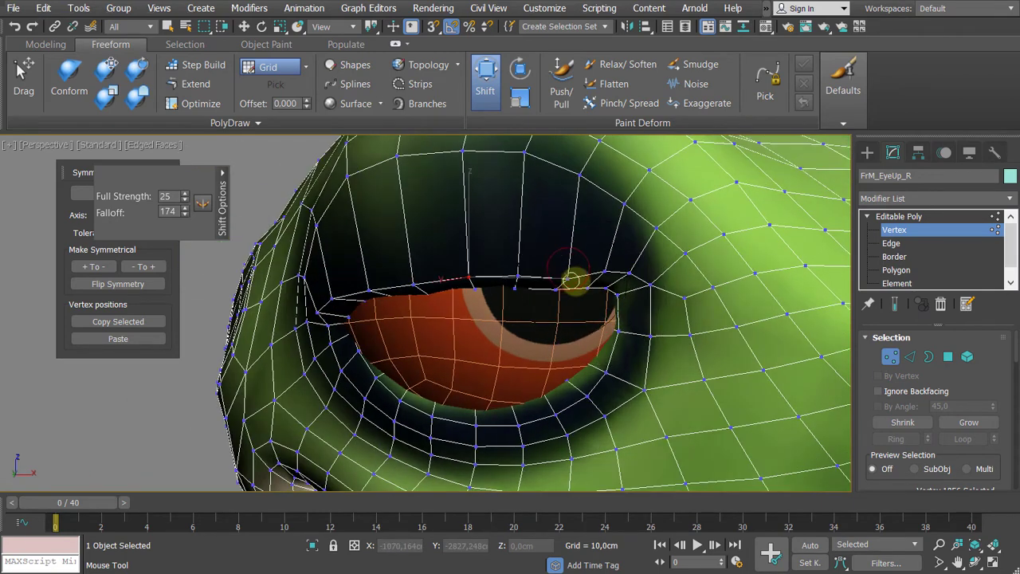
pyautogui.moveTo(603, 276); pyautogui.dragTo(599, 292)
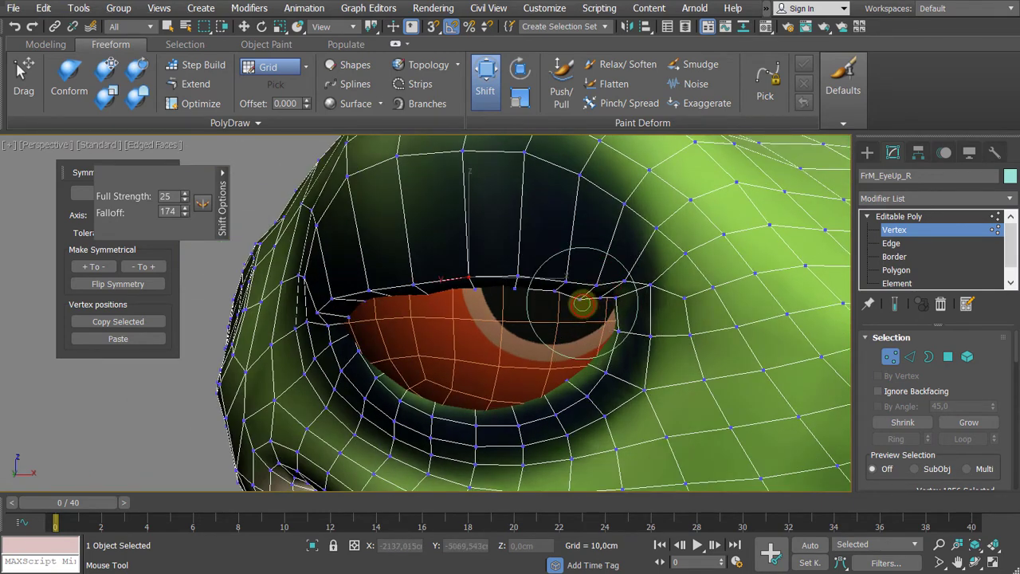
pyautogui.scroll(2, 586, 294)
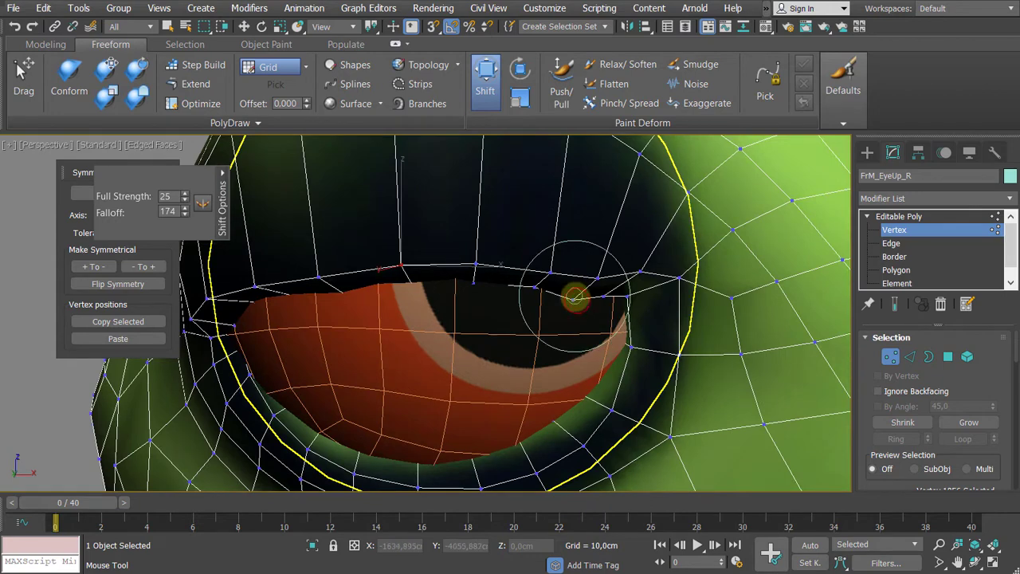
pyautogui.scroll(2, 566, 296)
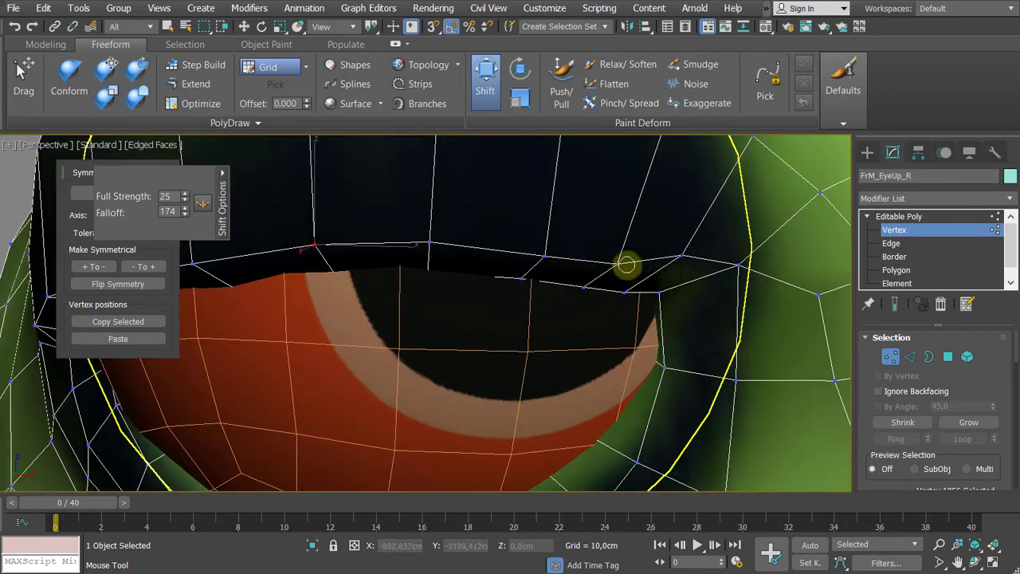
pyautogui.moveTo(626, 264)
pyautogui.mouseDown()
pyautogui.moveTo(627, 244)
pyautogui.moveTo(618, 252)
pyautogui.mouseUp()
pyautogui.moveTo(544, 255); pyautogui.dragTo(543, 250)
pyautogui.moveTo(740, 272); pyautogui.dragTo(740, 281)
pyautogui.moveTo(660, 295); pyautogui.dragTo(667, 308)
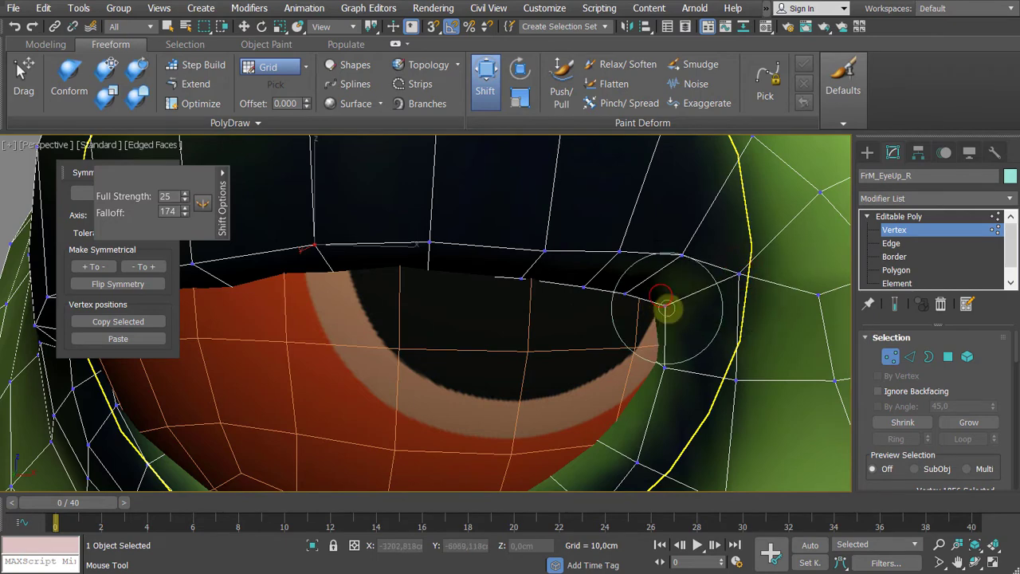
pyautogui.scroll(-5, 666, 308)
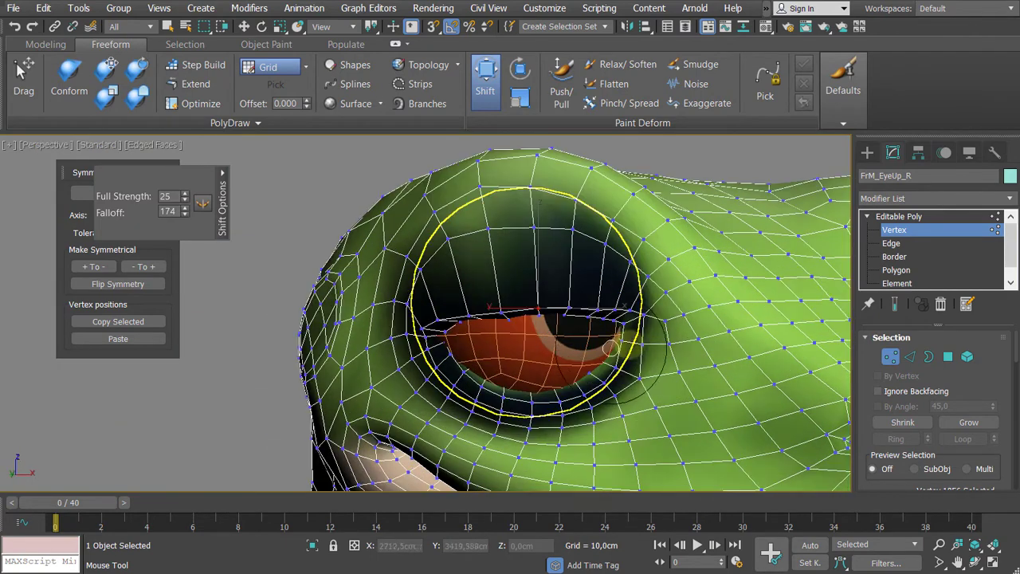
pyautogui.moveTo(612, 347); pyautogui.dragTo(569, 319)
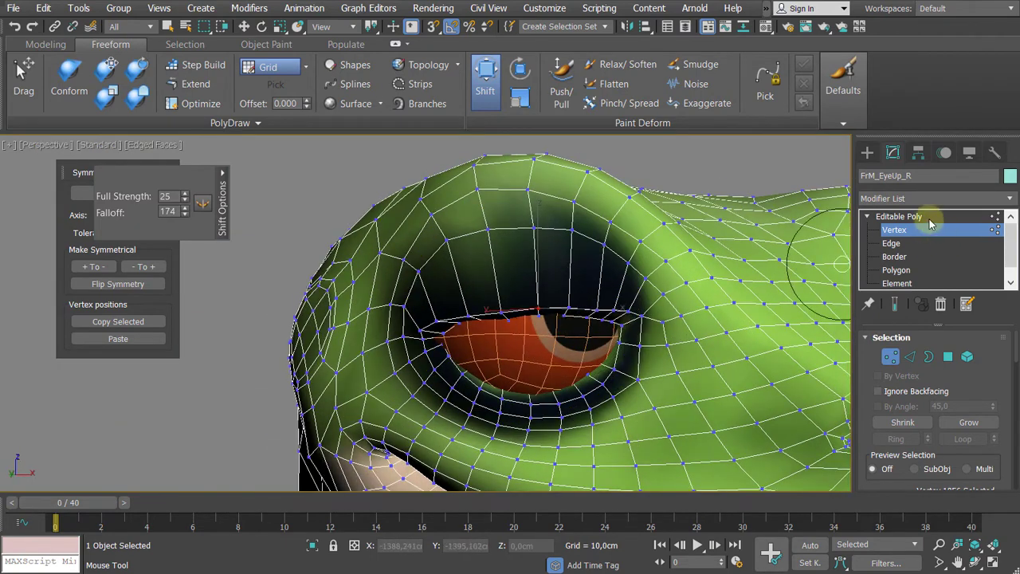
# - Leave vertex editing on FrM_EyeUp_R and select the Morpher modifier of Fred_Retopo_Low
pyautogui.click(928, 219)
pyautogui.scroll(-10, 537, 274)
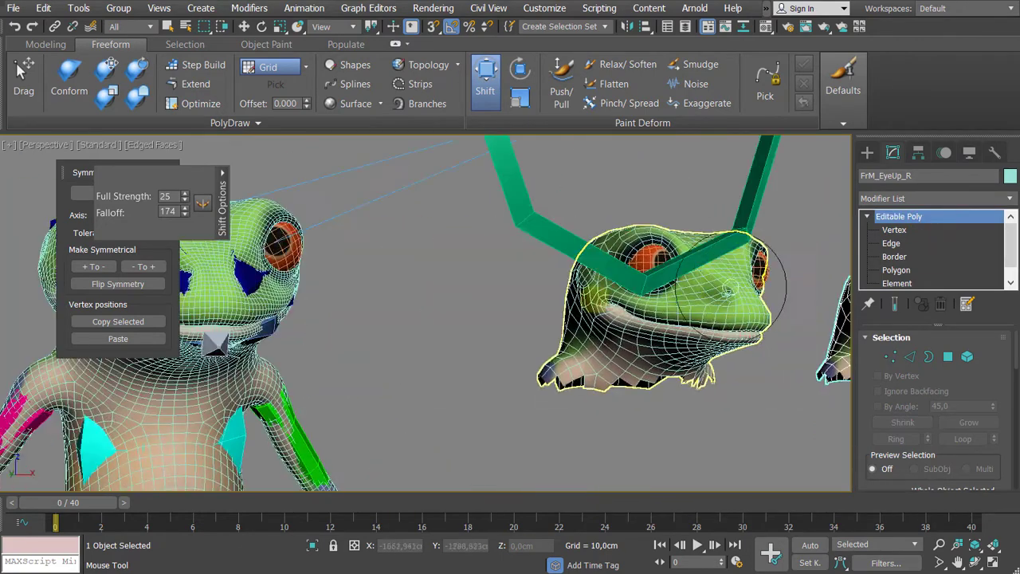
pyautogui.scroll(-4, 544, 299)
pyautogui.moveTo(544, 299); pyautogui.dragTo(683, 312, button='middle')
pyautogui.press('w')
pyautogui.scroll(4, 573, 255)
pyautogui.click(576, 252)
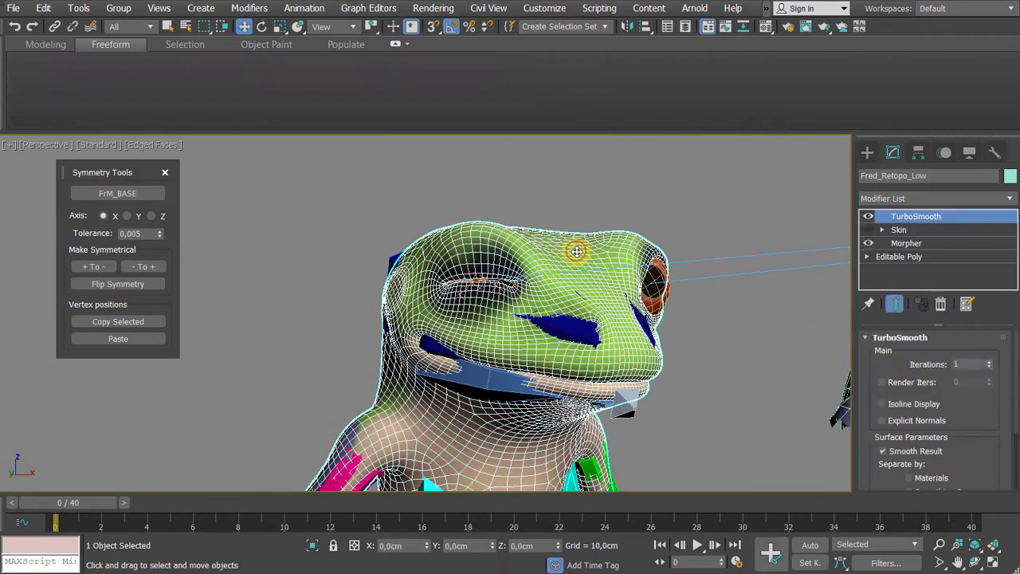
pyautogui.scroll(2, 629, 284)
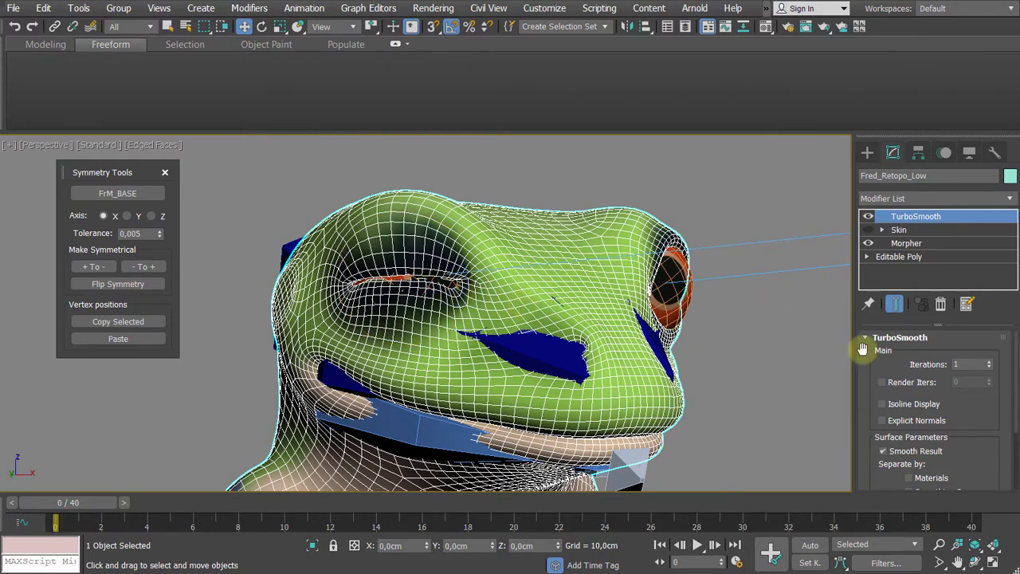
pyautogui.scroll(-3, 883, 368)
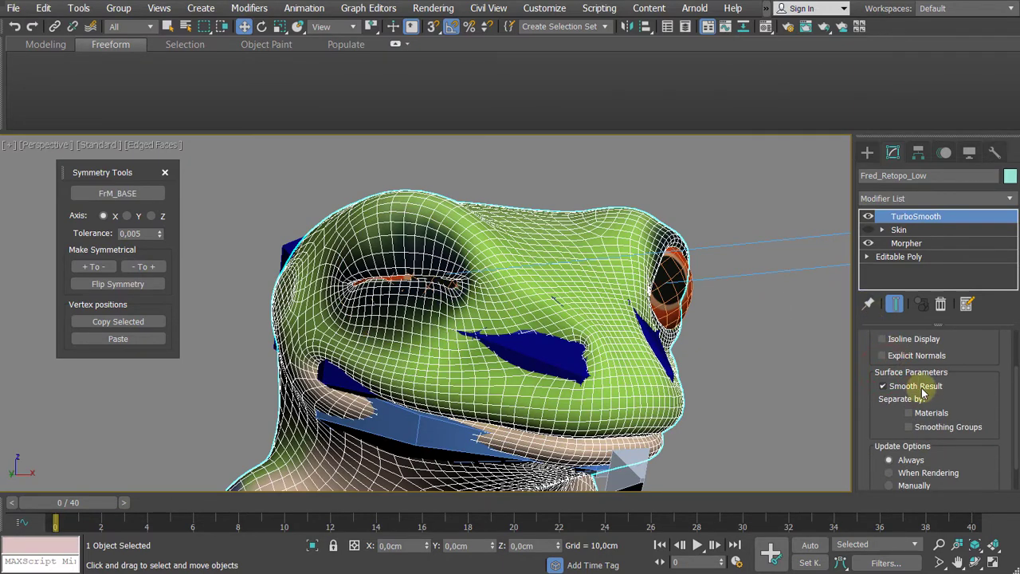
pyautogui.scroll(2, 924, 389)
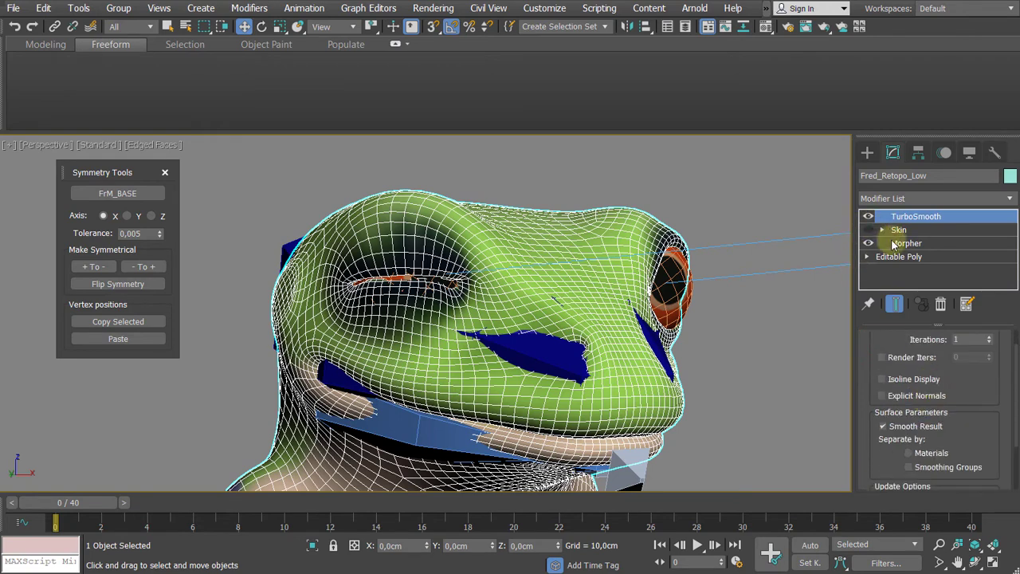
pyautogui.click(893, 244)
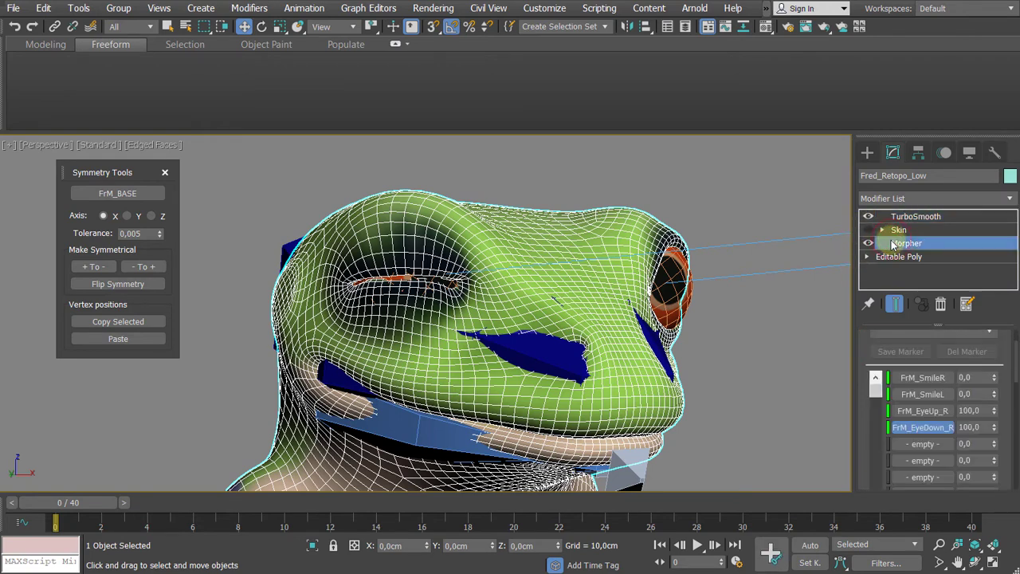
# - Zero the FrM_EyeUp_R and FrM_EyeDown_R channels and reload all morph targets
pyautogui.rightClick(993, 412)
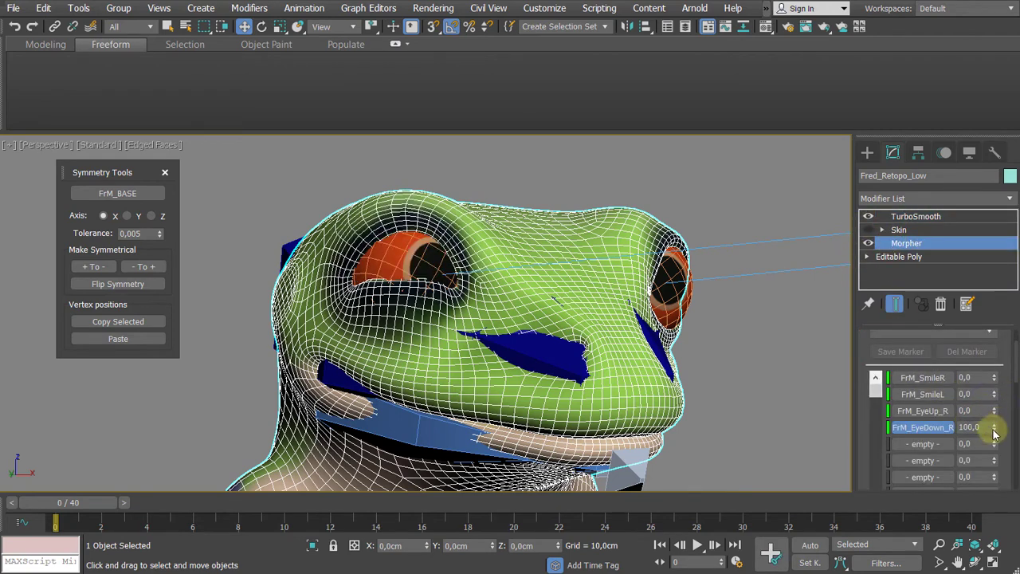
pyautogui.rightClick(994, 428)
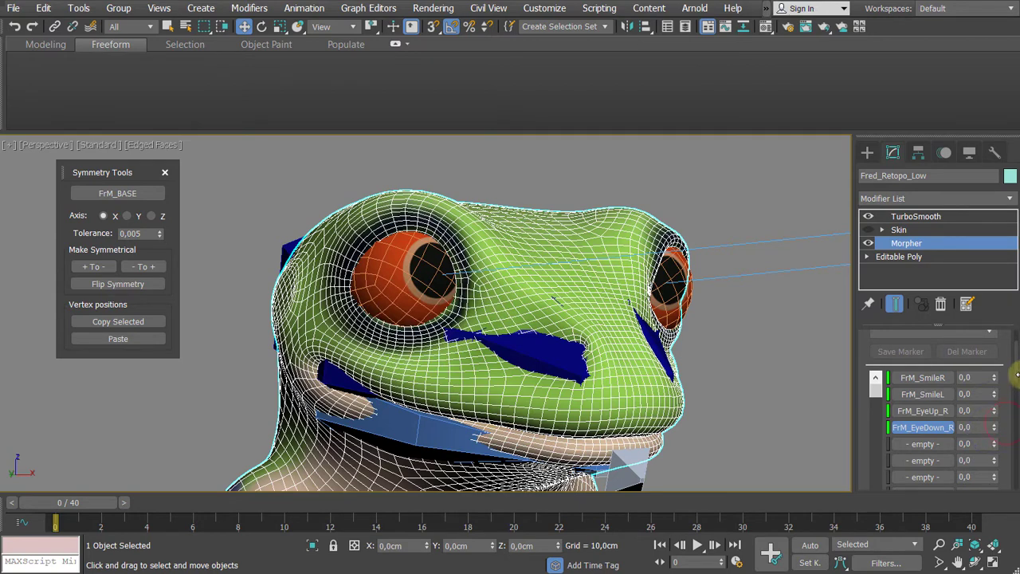
pyautogui.moveTo(1017, 374); pyautogui.dragTo(1017, 408)
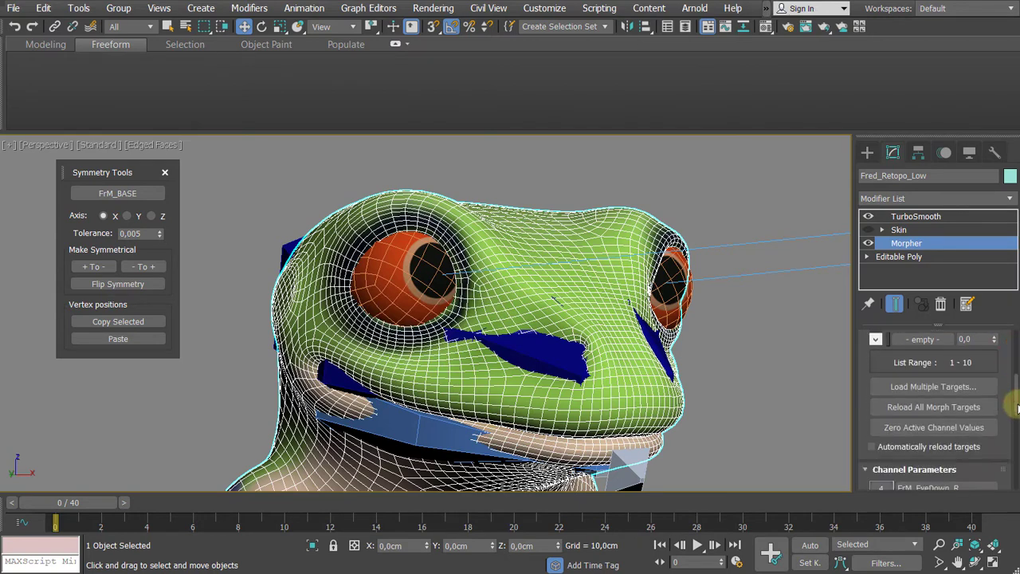
pyautogui.click(921, 410)
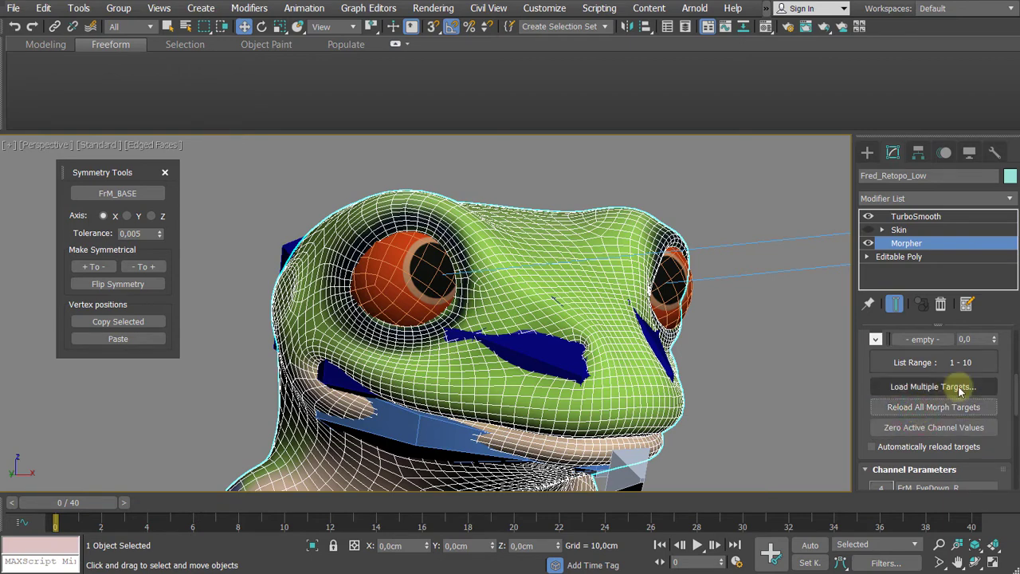
# - Set the FrM_EyeUp_R and FrM_EyeDown_R morph channels to 100
pyautogui.moveTo(1017, 388); pyautogui.dragTo(1016, 356)
pyautogui.moveTo(998, 407); pyautogui.dragTo(995, 305)
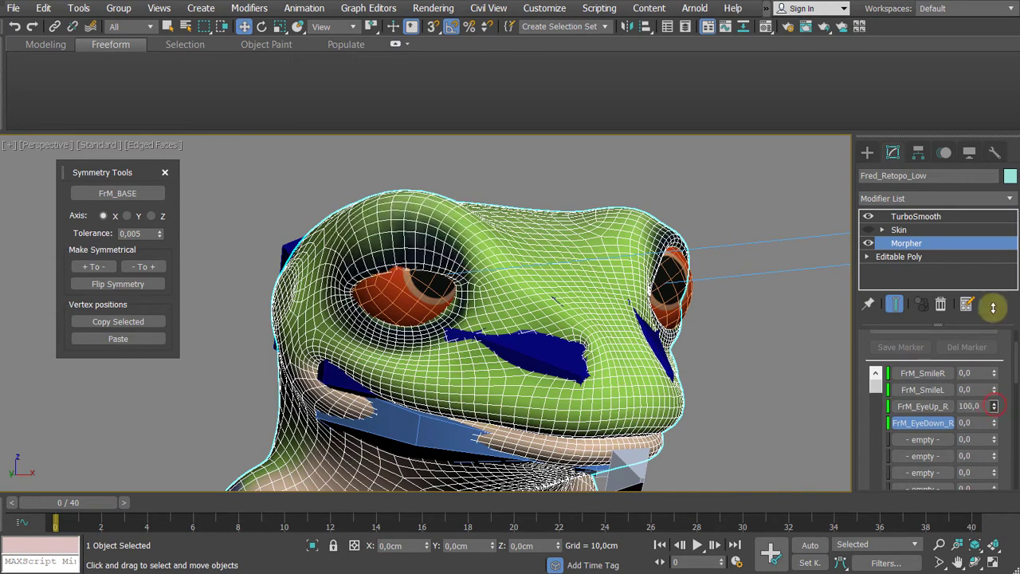
pyautogui.moveTo(994, 427); pyautogui.dragTo(1001, 311)
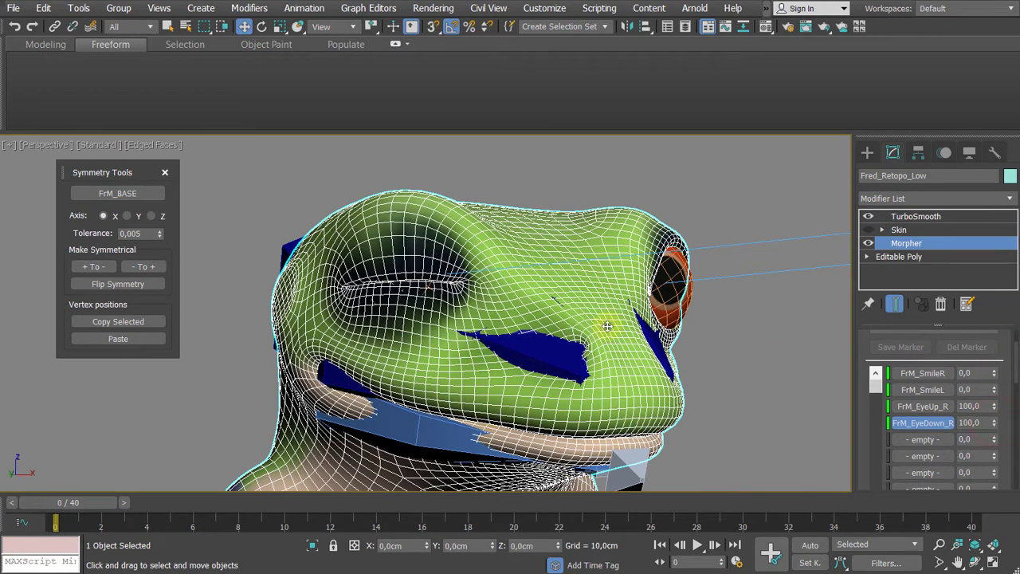
# - Examine the closed right eyelids up close and from several angles, with the mesh edges hidden
pyautogui.scroll(6, 472, 291)
pyautogui.scroll(3, 471, 290)
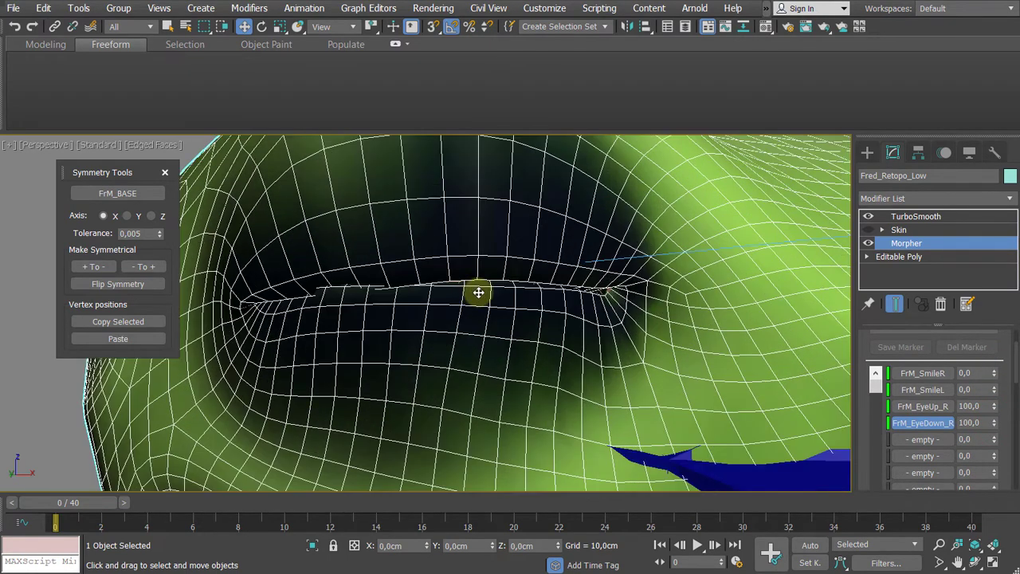
pyautogui.press('F4')
pyautogui.scroll(-8, 478, 293)
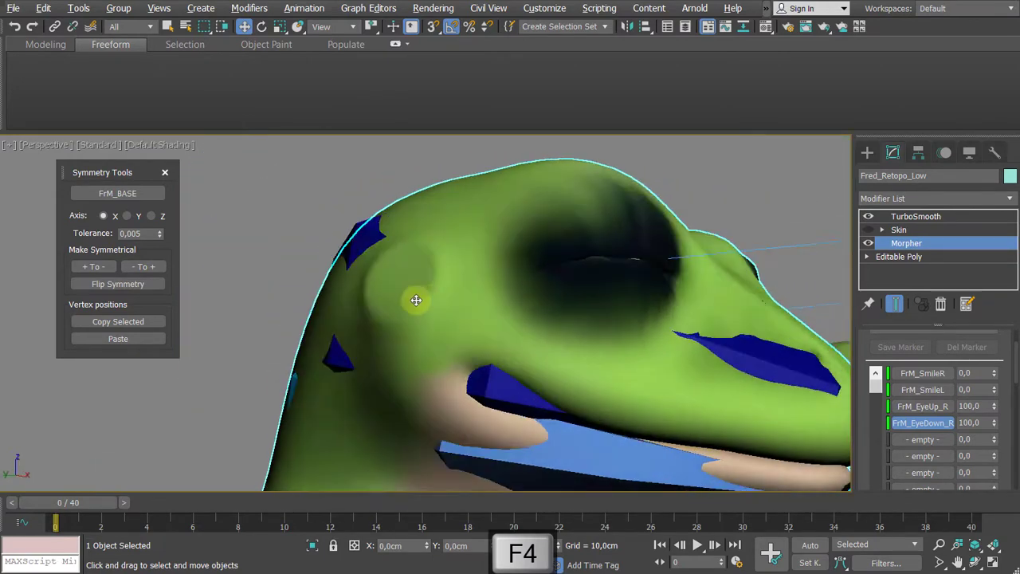
pyautogui.keyDown('alt'); pyautogui.moveTo(416, 299); pyautogui.dragTo(380, 297, button='middle'); pyautogui.keyUp('alt')
pyautogui.scroll(-6, 450, 302)
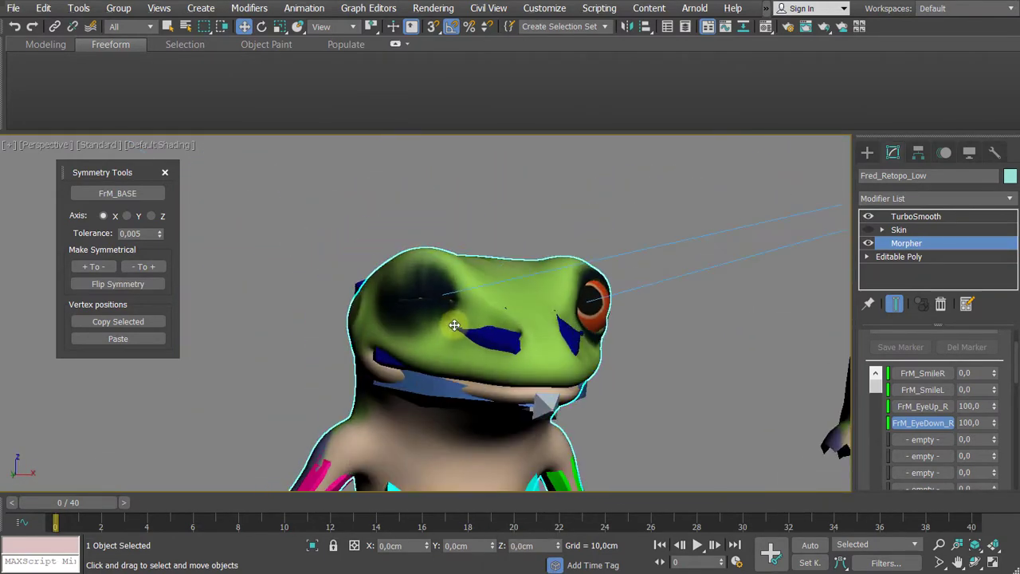
pyautogui.scroll(-3, 455, 325)
pyautogui.moveTo(454, 325); pyautogui.dragTo(527, 293, button='middle')
pyautogui.scroll(5, 515, 298)
pyautogui.scroll(-3, 484, 272)
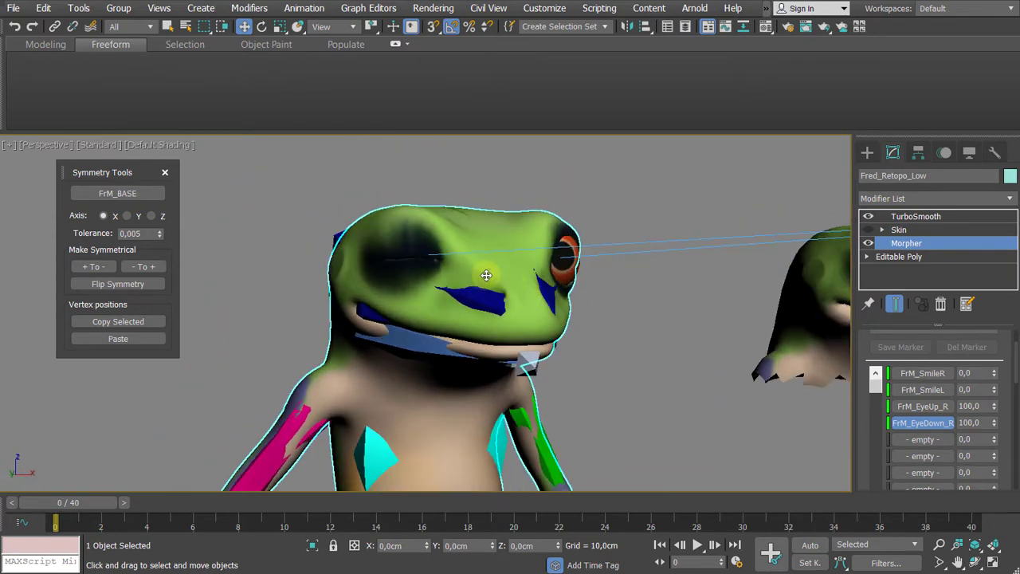
pyautogui.keyDown('alt'); pyautogui.moveTo(476, 251); pyautogui.dragTo(540, 289, button='middle'); pyautogui.keyUp('alt')
pyautogui.scroll(-4, 567, 297)
# - Clone the FrM_EyeUp_R head as a single copy at about X 334 cm, with mesh edges shown
pyautogui.click(446, 296)
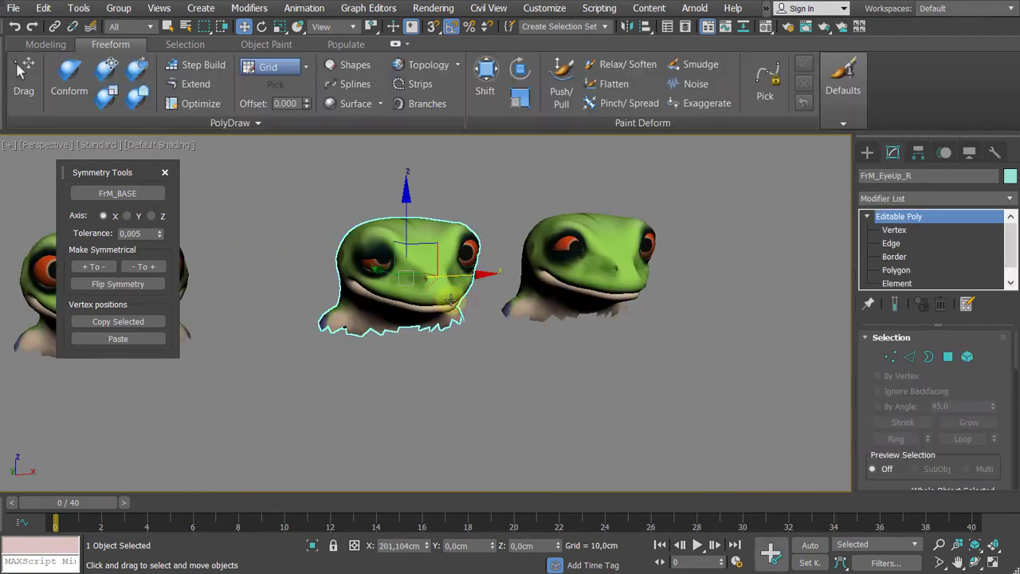
pyautogui.press('F4')
pyautogui.scroll(4, 442, 294)
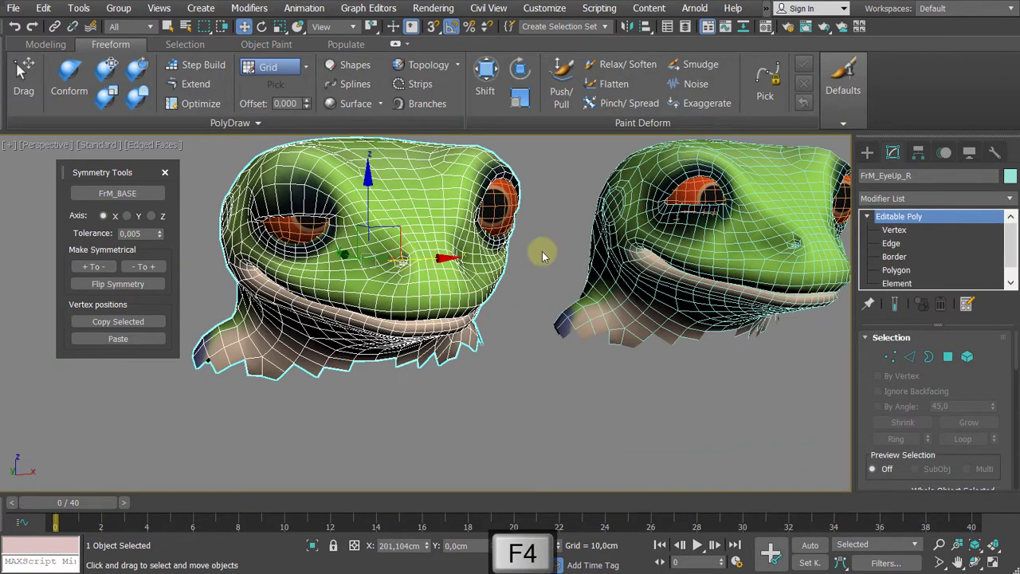
pyautogui.scroll(-4, 649, 314)
pyautogui.keyDown('alt'); pyautogui.moveTo(649, 314); pyautogui.dragTo(558, 299, button='middle'); pyautogui.keyUp('alt')
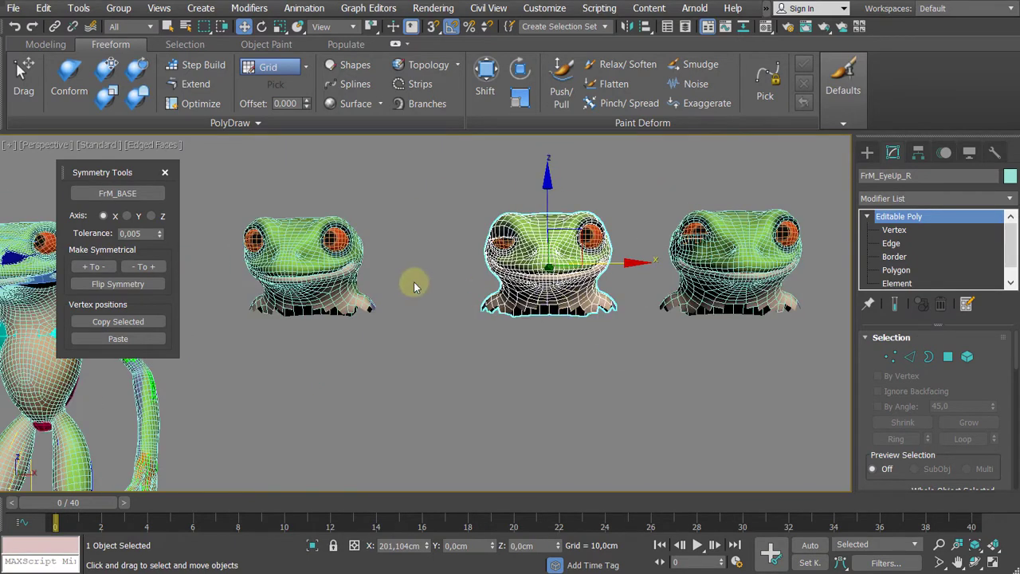
pyautogui.scroll(-3, 562, 288)
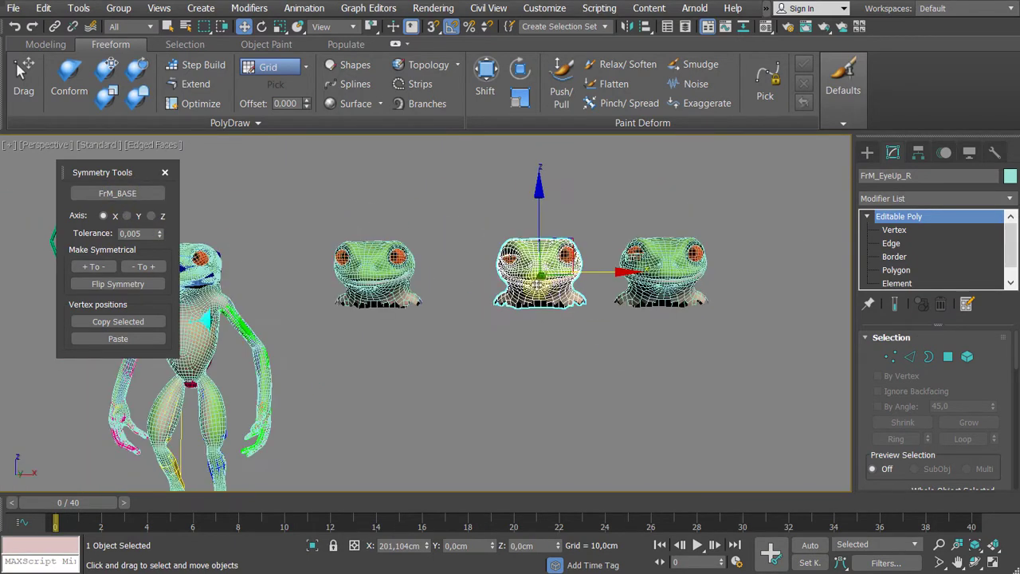
pyautogui.moveTo(552, 285)
pyautogui.keyDown('shift'); pyautogui.mouseDown()
pyautogui.moveTo(823, 303)
pyautogui.moveTo(805, 309)
pyautogui.mouseUp(); pyautogui.keyUp('shift')
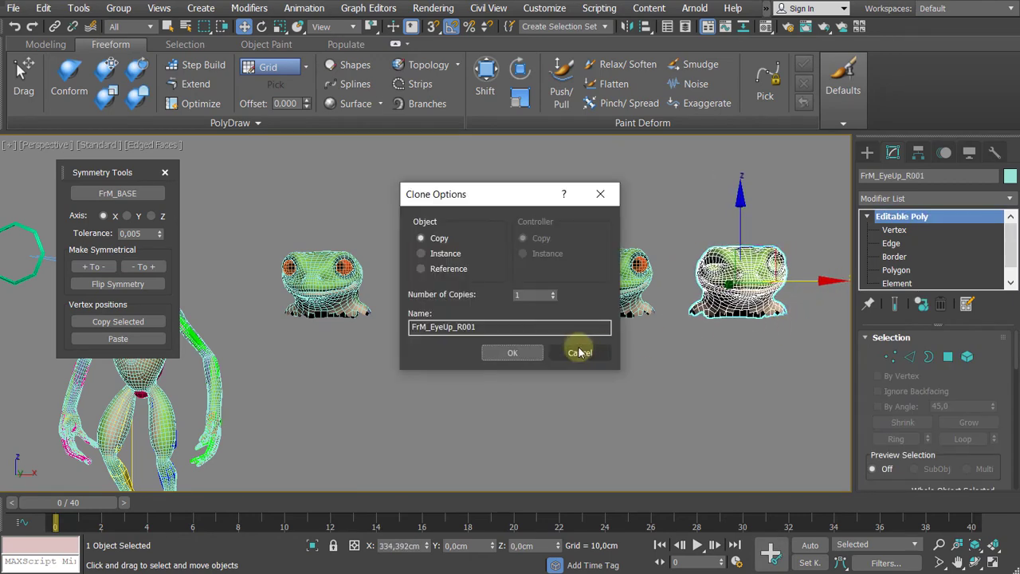
pyautogui.click(511, 355)
# - Flip the symmetry of the copied upper-eyelid head across the X axis, using FrM_BASE as the base
pyautogui.scroll(3, 752, 348)
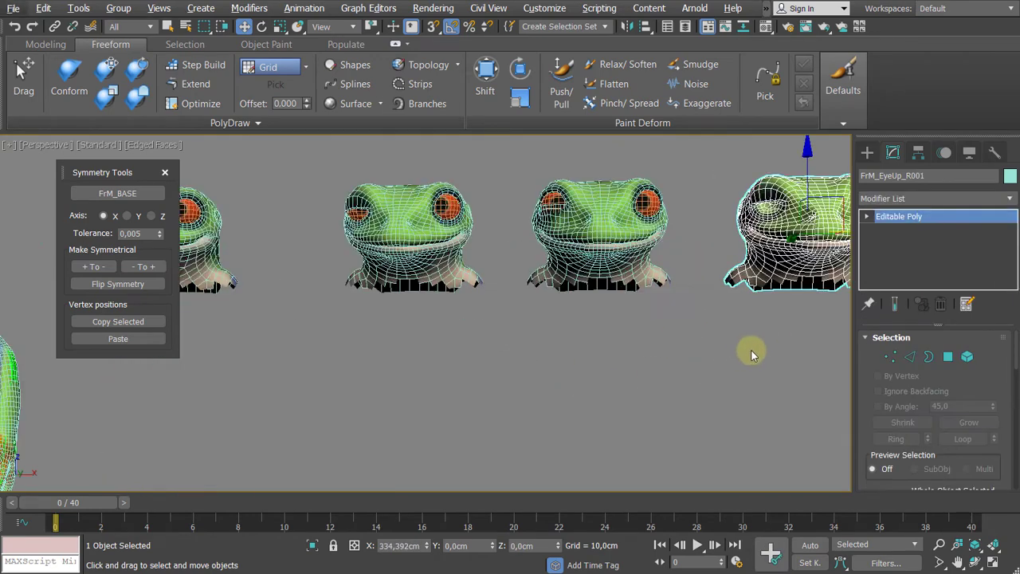
pyautogui.moveTo(751, 349); pyautogui.dragTo(386, 388, button='middle')
pyautogui.scroll(3, 450, 362)
pyautogui.moveTo(450, 363); pyautogui.dragTo(689, 383, button='middle')
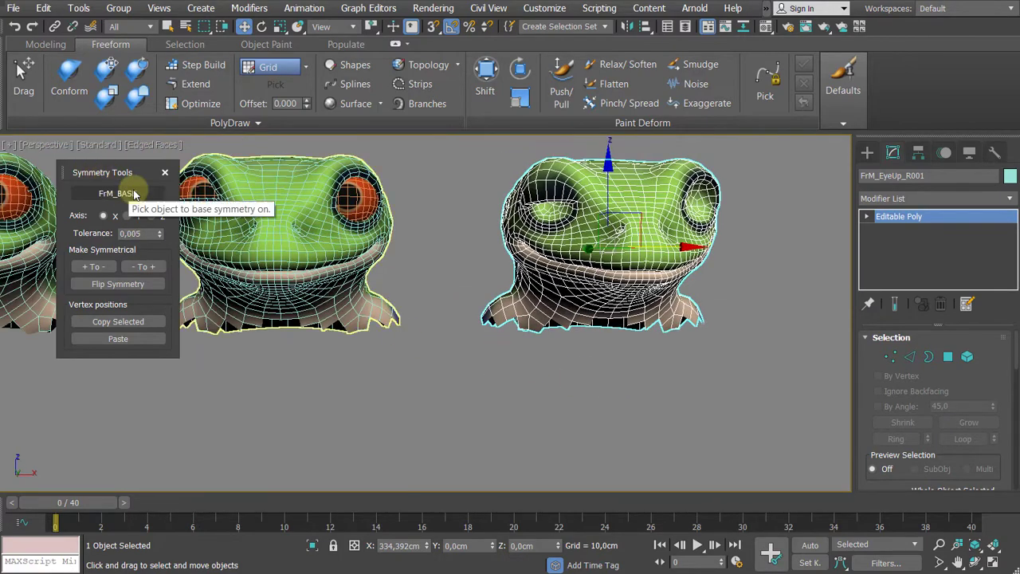
pyautogui.click(112, 288)
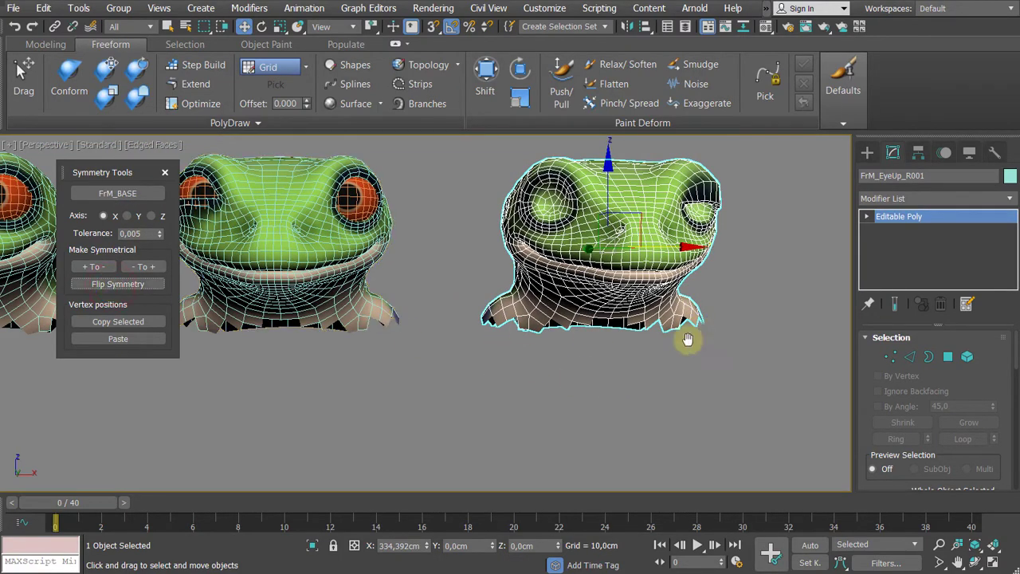
# - Examine the flipped upper-eyelid head up close, in wireframe and shaded, with and without mesh edges
pyautogui.moveTo(687, 341); pyautogui.dragTo(627, 400, button='middle')
pyautogui.keyDown('alt'); pyautogui.moveTo(627, 401); pyautogui.dragTo(593, 382, button='middle'); pyautogui.keyUp('alt')
pyautogui.scroll(4, 625, 313)
pyautogui.moveTo(621, 311); pyautogui.dragTo(636, 332, button='middle')
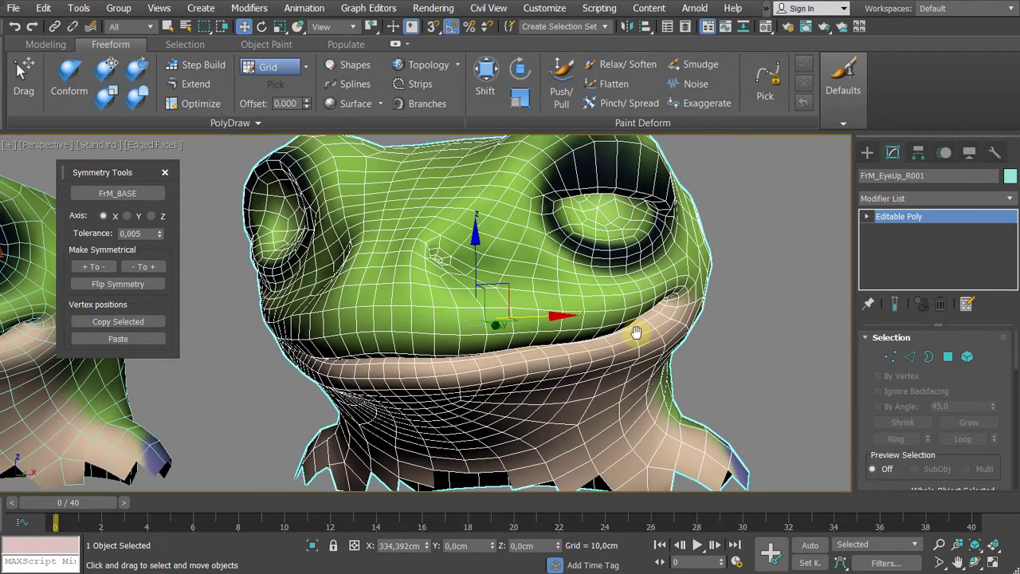
pyautogui.press('F2')
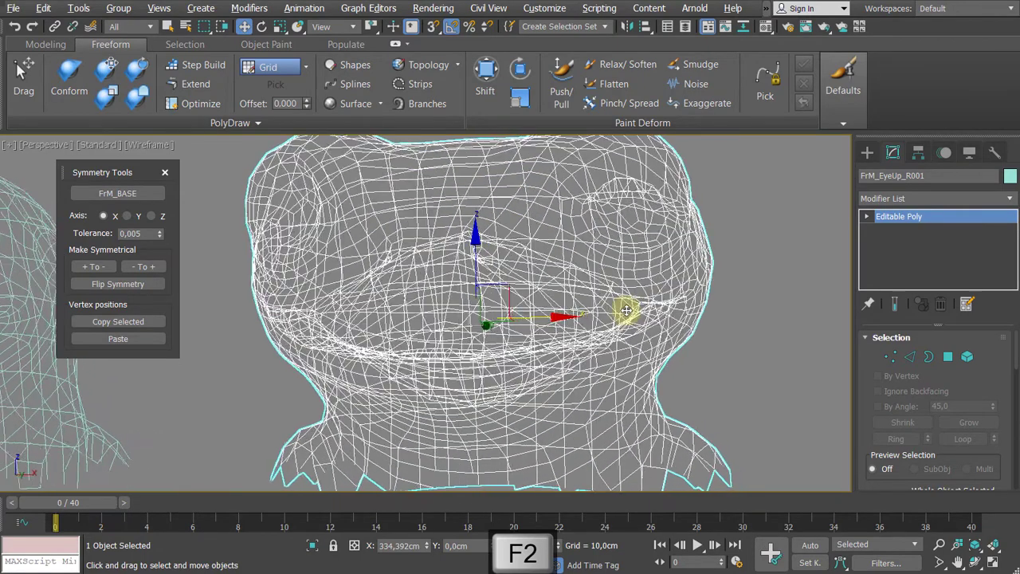
pyautogui.scroll(-3, 627, 311)
pyautogui.press('F3')
pyautogui.press('F3')
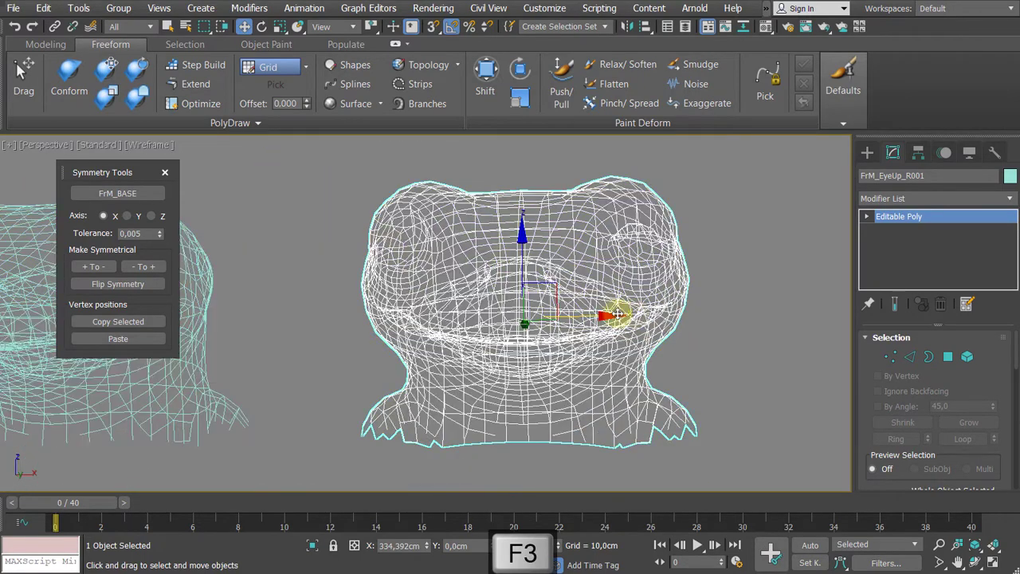
pyautogui.scroll(-3, 605, 309)
pyautogui.press('F3')
pyautogui.moveTo(511, 296); pyautogui.dragTo(548, 291, button='middle')
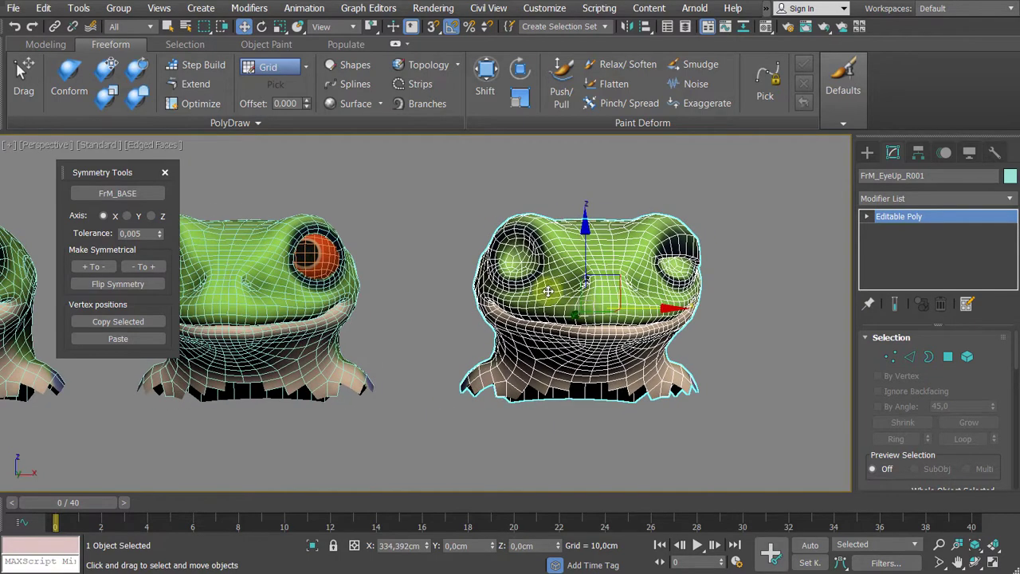
pyautogui.press('F4')
pyautogui.scroll(-4, 586, 304)
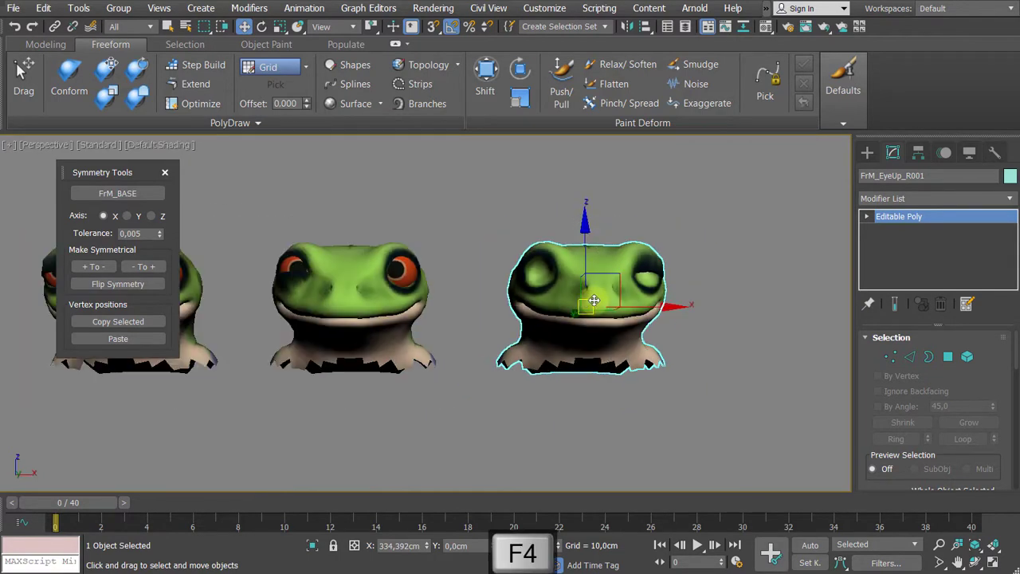
# - Clone the FrM_EyeDown_R head as a single copy at about X 392 cm and flip its symmetry across X
pyautogui.click(428, 289)
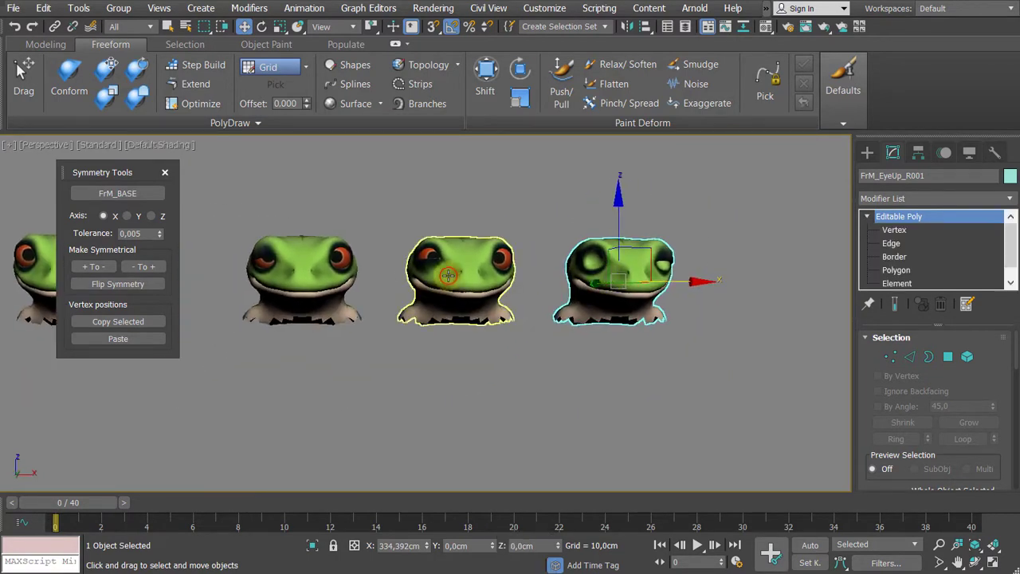
pyautogui.moveTo(487, 292); pyautogui.dragTo(434, 295, button='middle')
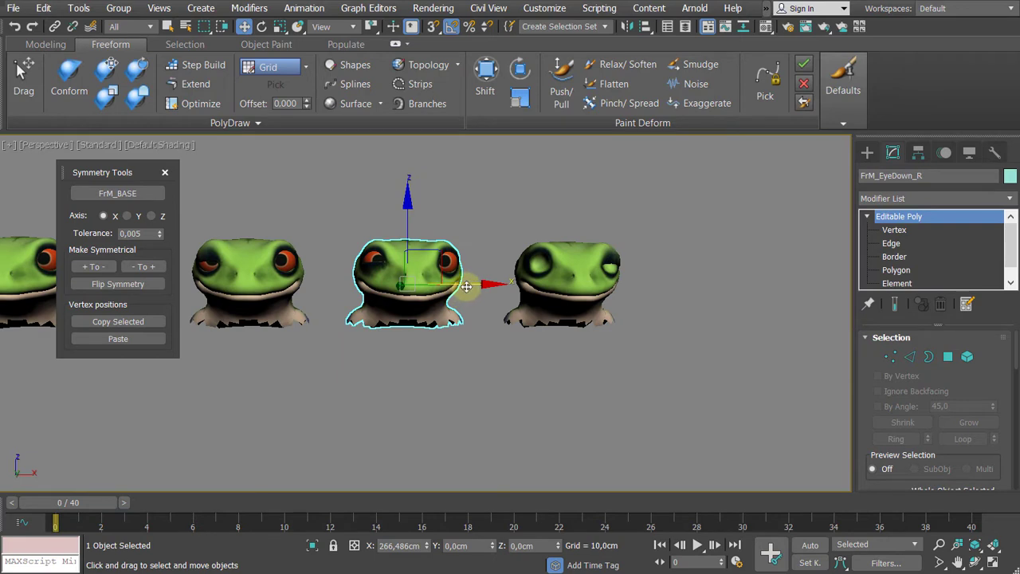
pyautogui.keyDown('shift'); pyautogui.moveTo(466, 286); pyautogui.dragTo(758, 312); pyautogui.keyUp('shift')
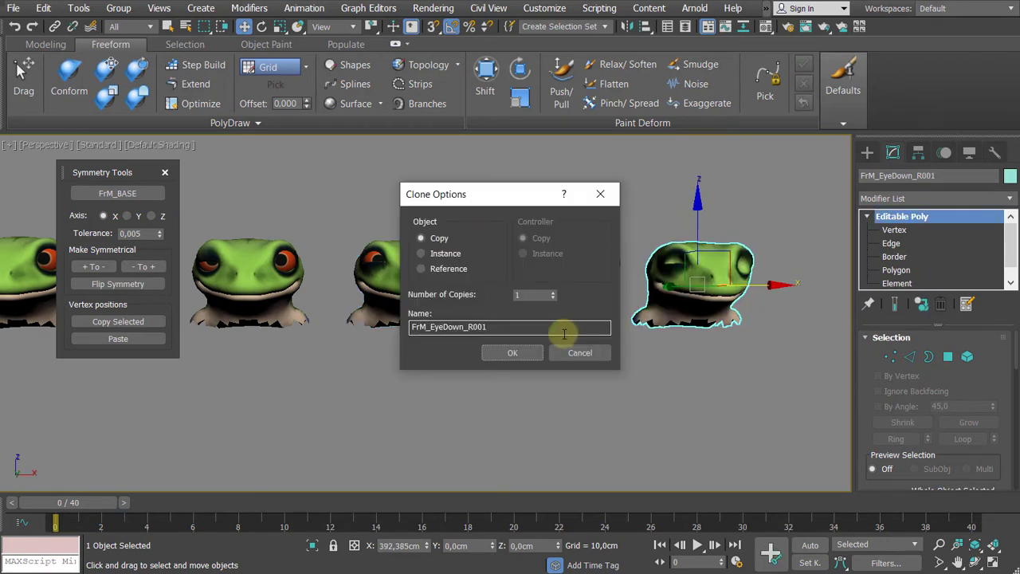
pyautogui.click(512, 353)
pyautogui.click(143, 284)
# - Examine the flipped lower-eyelid head with mesh edges shown, from an angle, from the front and around the nose
pyautogui.moveTo(690, 318)
pyautogui.mouseDown(button='middle')
pyautogui.moveTo(586, 319)
pyautogui.moveTo(599, 346)
pyautogui.mouseUp(button='middle')
pyautogui.scroll(4, 585, 318)
pyautogui.scroll(2, 582, 316)
pyautogui.press('F4')
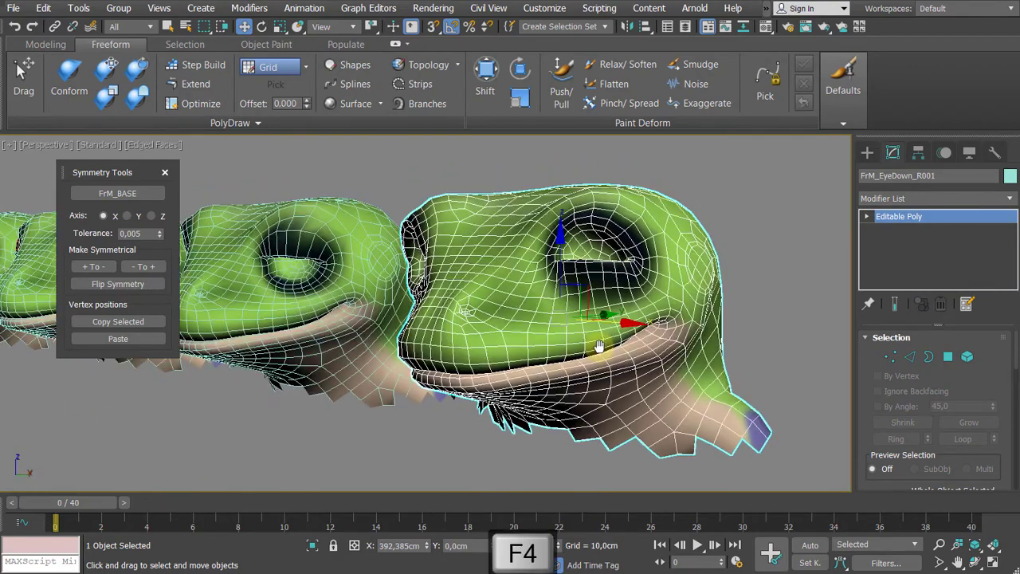
pyautogui.scroll(-5, 600, 348)
pyautogui.keyDown('alt'); pyautogui.moveTo(529, 317); pyautogui.dragTo(603, 297, button='middle'); pyautogui.keyUp('alt')
pyautogui.scroll(2, 585, 320)
pyautogui.scroll(3, 559, 325)
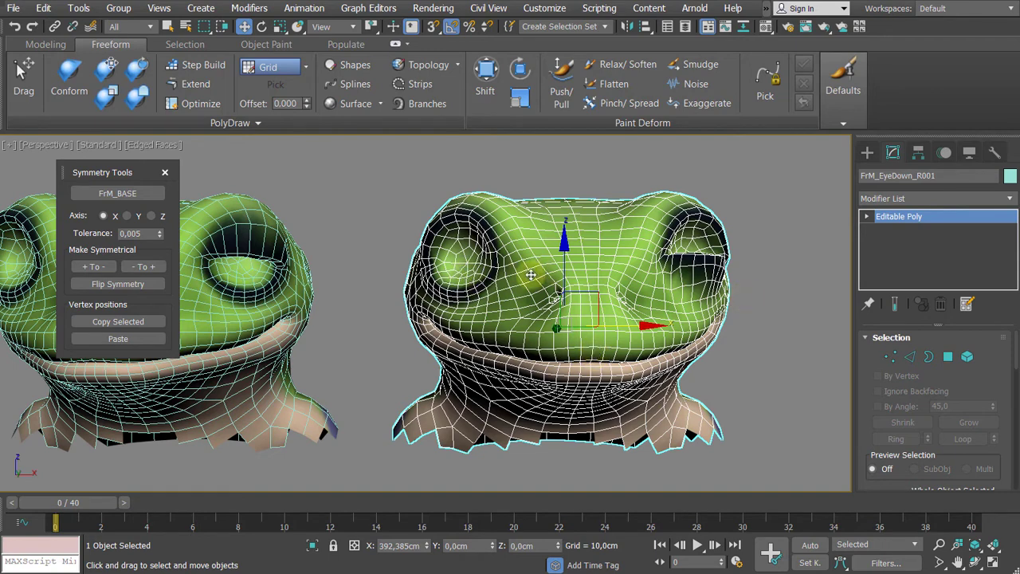
pyautogui.scroll(5, 623, 305)
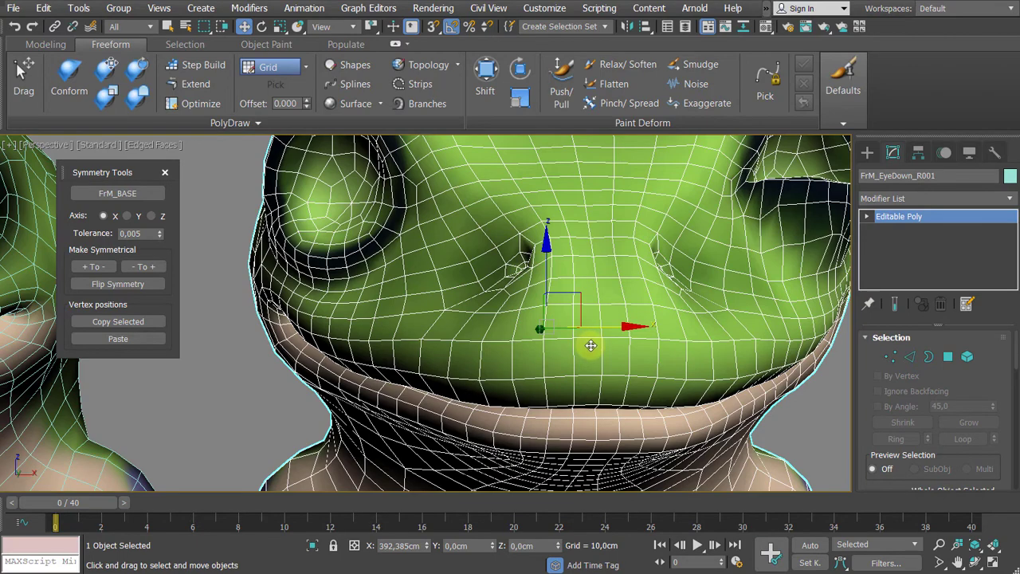
pyautogui.scroll(-5, 591, 345)
# - Clone the flipped lower-eyelid head as a single test copy beside it
pyautogui.moveTo(580, 328); pyautogui.dragTo(458, 311, button='middle')
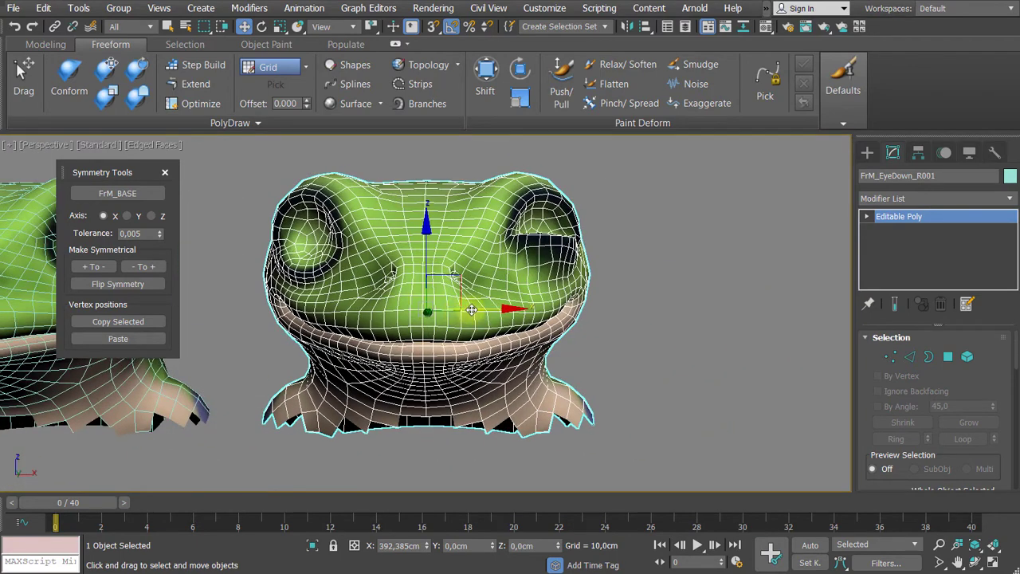
pyautogui.keyDown('shift'); pyautogui.moveTo(471, 310); pyautogui.dragTo(809, 338); pyautogui.keyUp('shift')
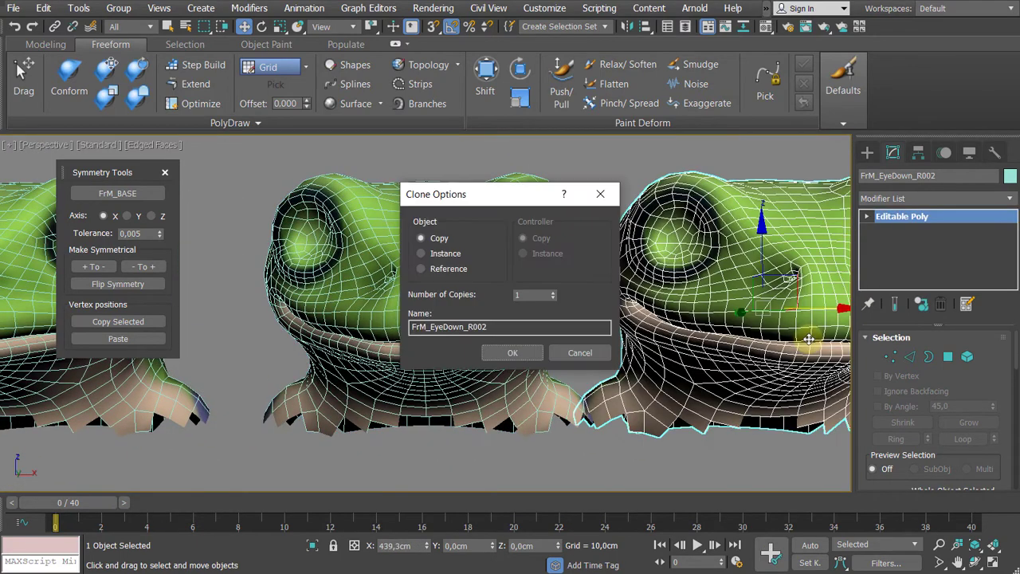
pyautogui.click(525, 358)
pyautogui.moveTo(802, 334); pyautogui.dragTo(811, 334, button='middle')
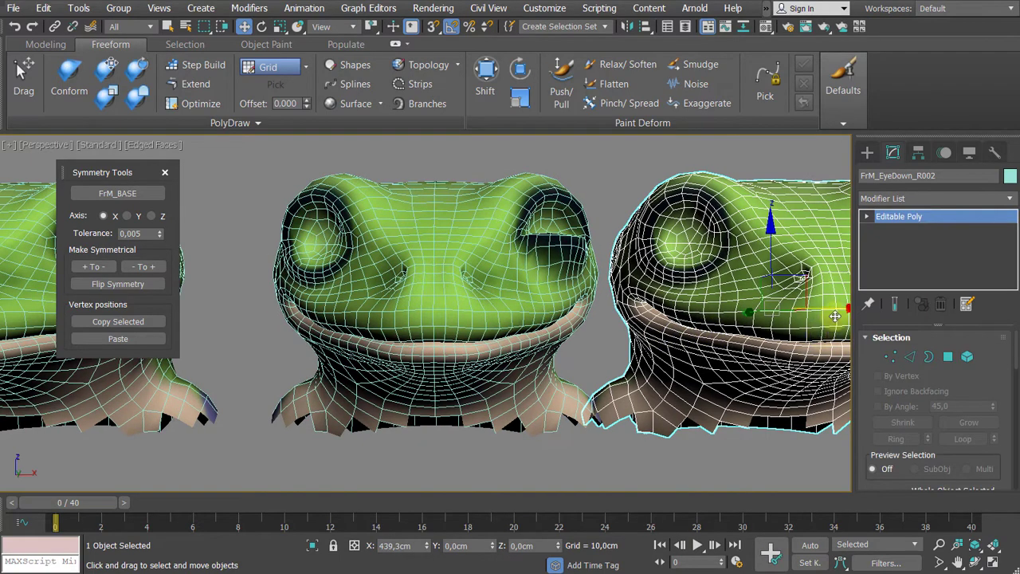
pyautogui.moveTo(614, 326); pyautogui.dragTo(434, 319, button='middle')
# - Try shifting the vertices at the middle of the test copy's upper lip with the Shift brush, and undo strokes
pyautogui.click(867, 217)
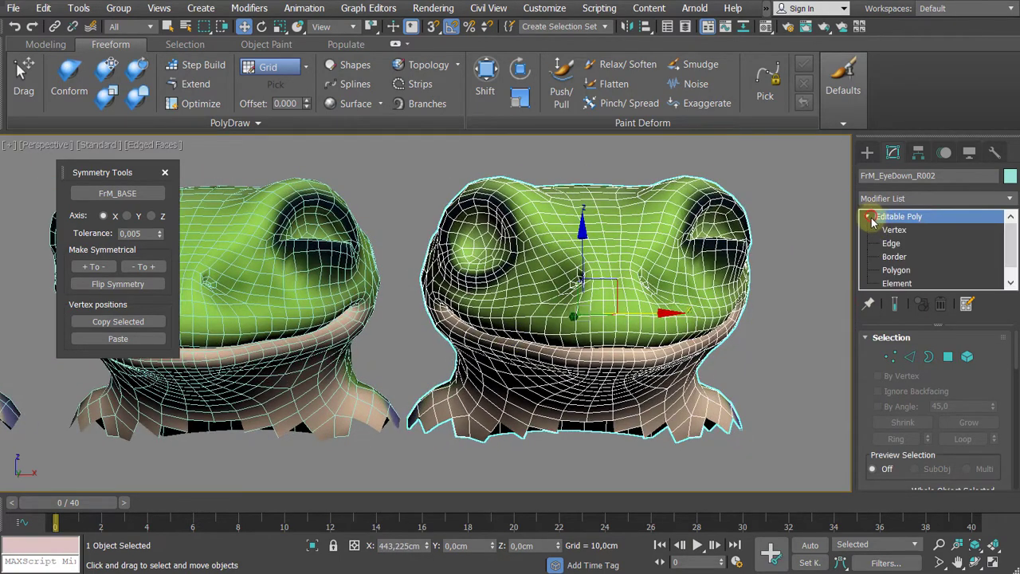
pyautogui.click(894, 230)
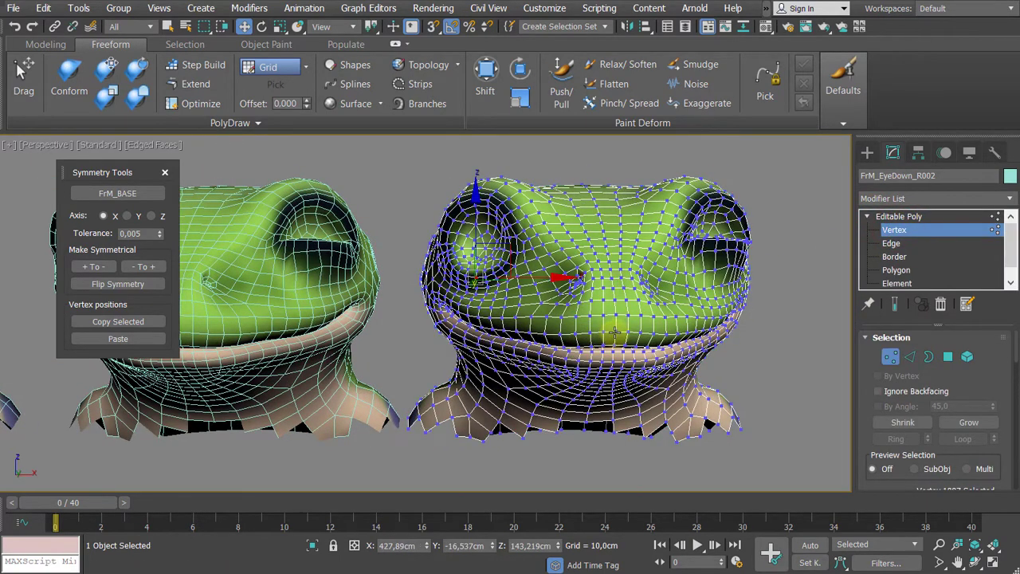
pyautogui.click(485, 76)
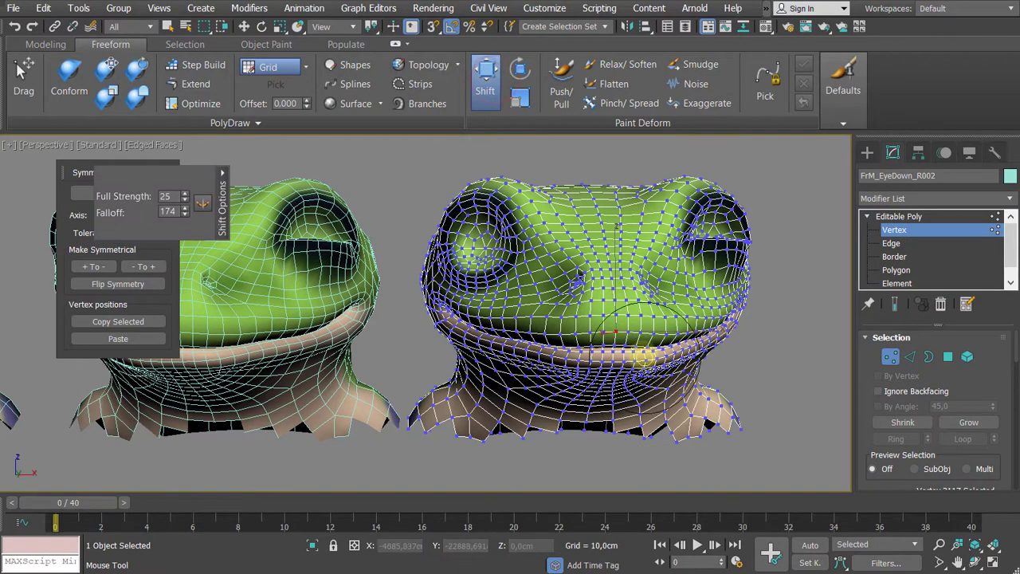
pyautogui.moveTo(617, 336); pyautogui.dragTo(614, 315)
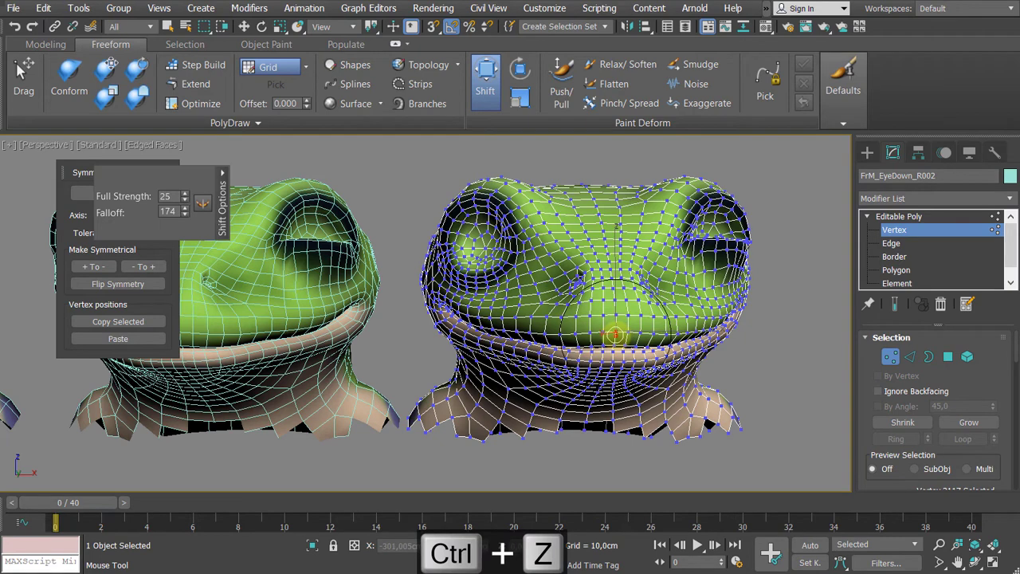
pyautogui.hotkey('ctrl', 'z')
pyautogui.hotkey('ctrl', 'z')
pyautogui.hotkey('ctrl', 'z')
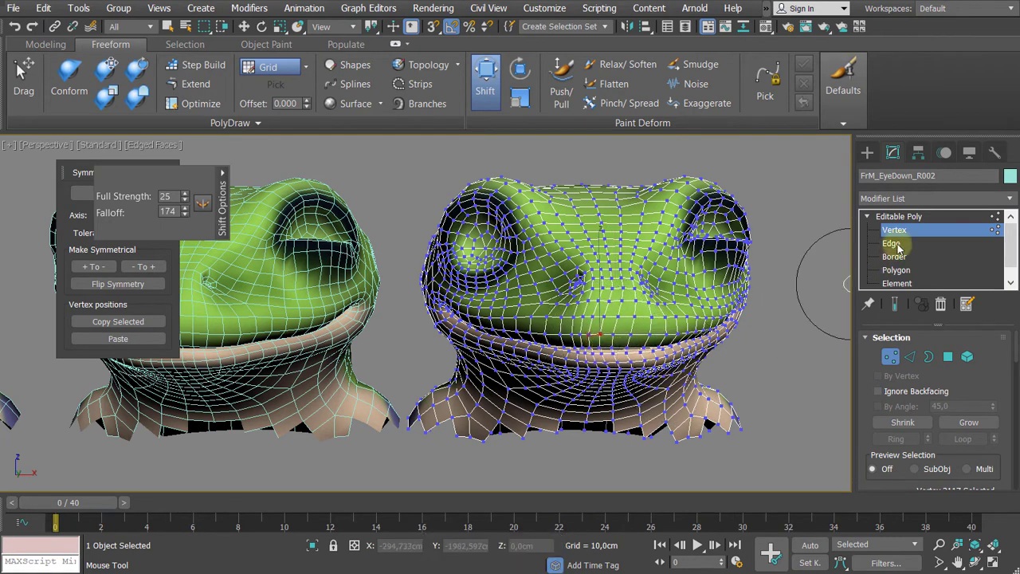
# - Leave vertex editing on the test copy, flip its symmetry and inspect the middle of the mouth
pyautogui.click(899, 215)
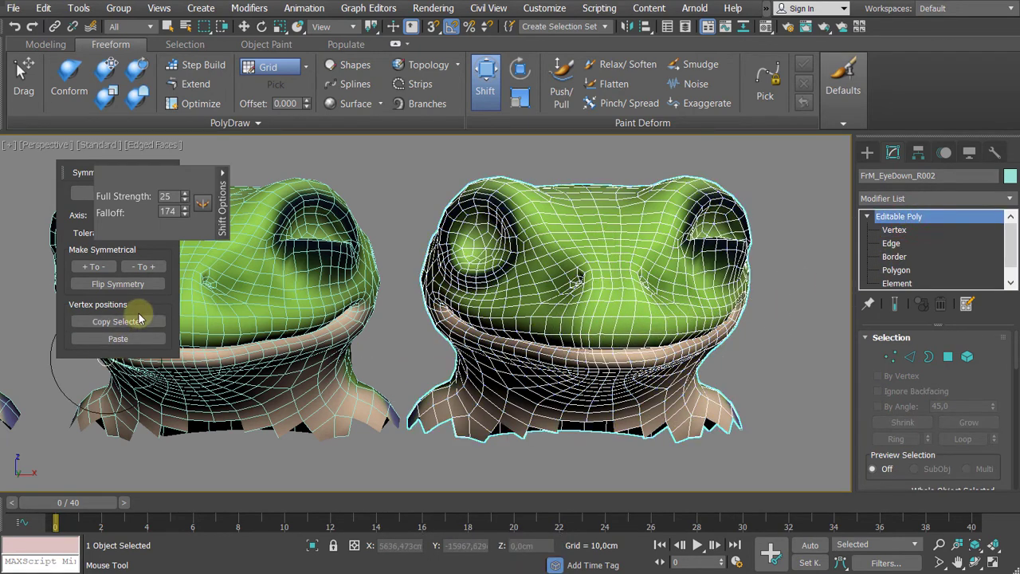
pyautogui.click(121, 284)
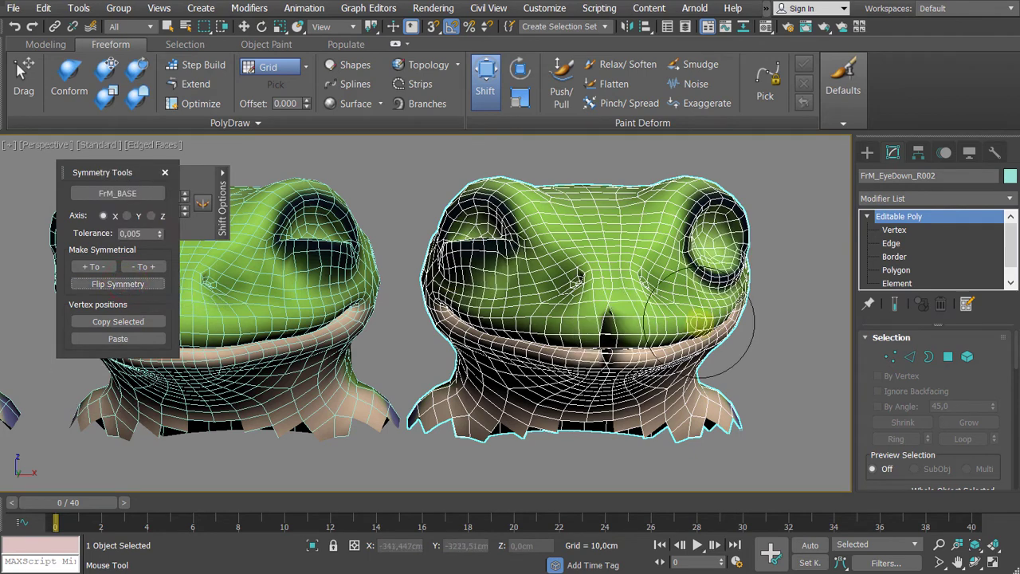
pyautogui.scroll(3, 677, 314)
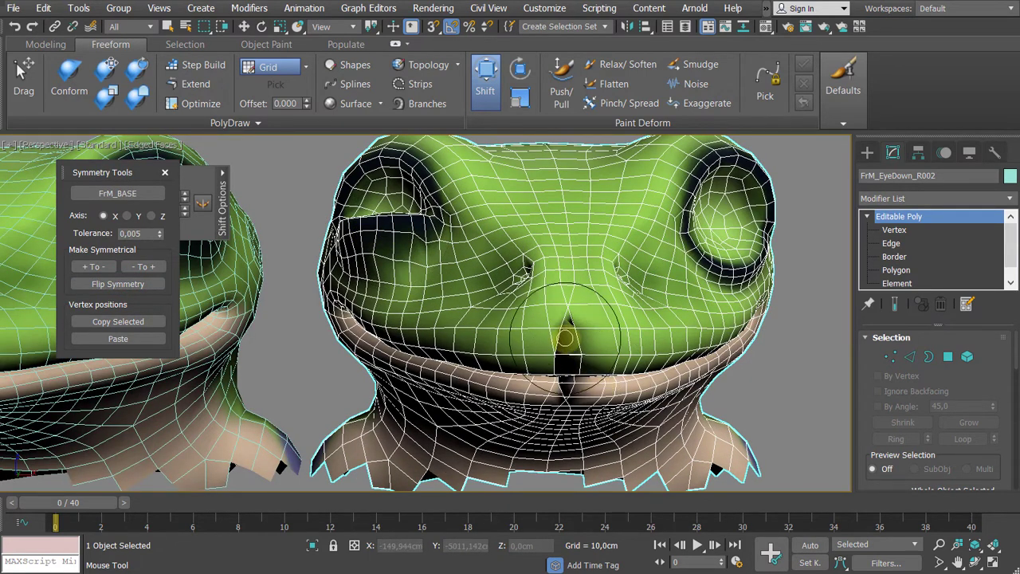
# - Exit the Shift brush and delete the test copy of the lower-eyelid head
pyautogui.scroll(-3, 597, 335)
pyautogui.moveTo(603, 336); pyautogui.dragTo(635, 330, button='middle')
pyautogui.rightClick(653, 326)
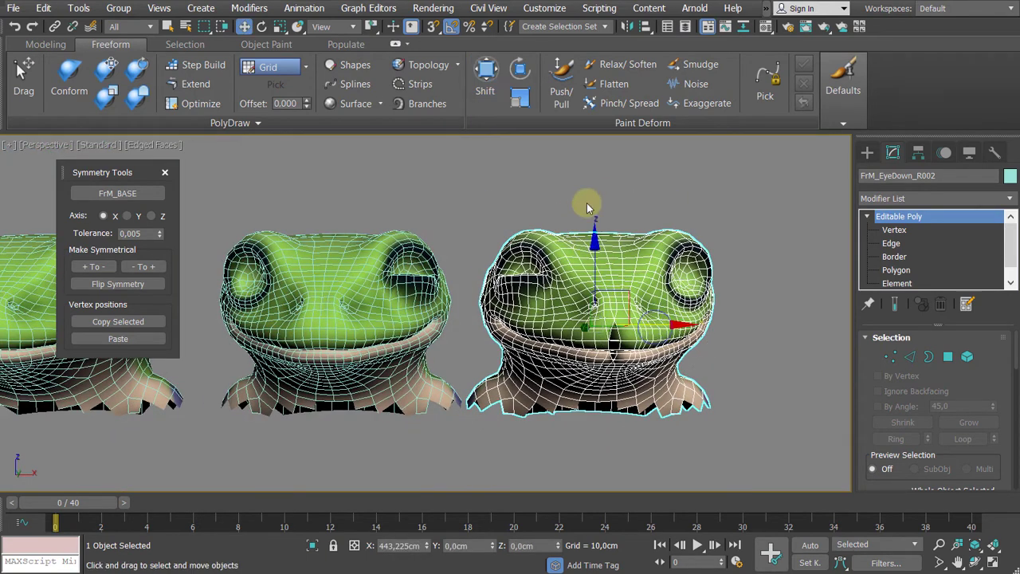
pyautogui.press('Delete')
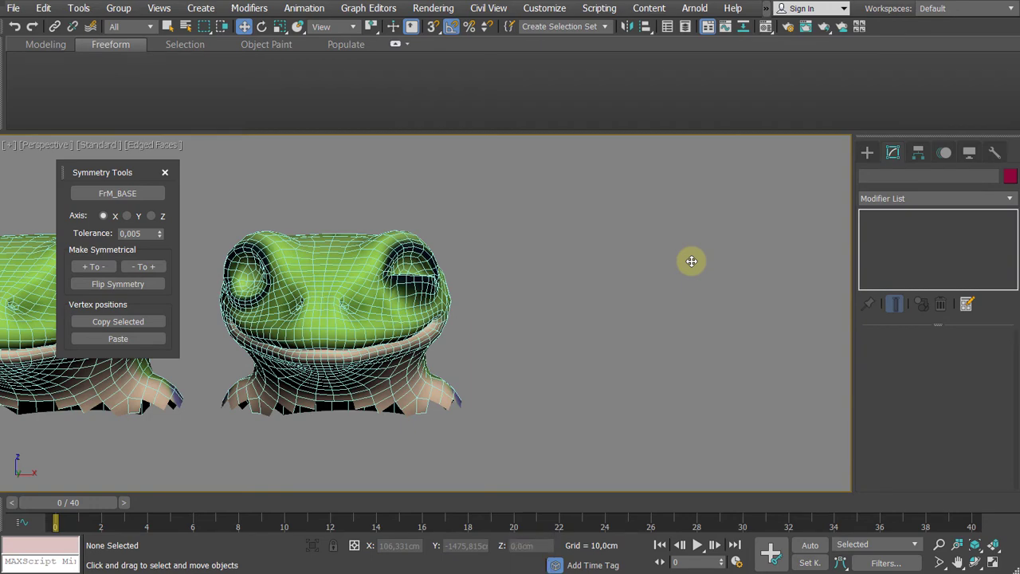
# - Close the Symmetry Tools window
pyautogui.scroll(-6, 550, 263)
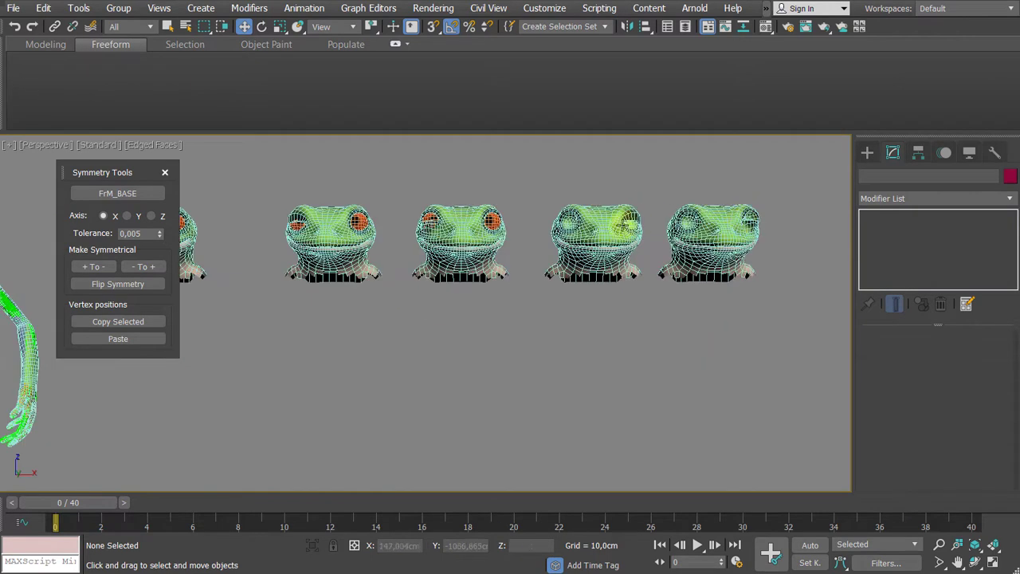
pyautogui.scroll(-3, 542, 254)
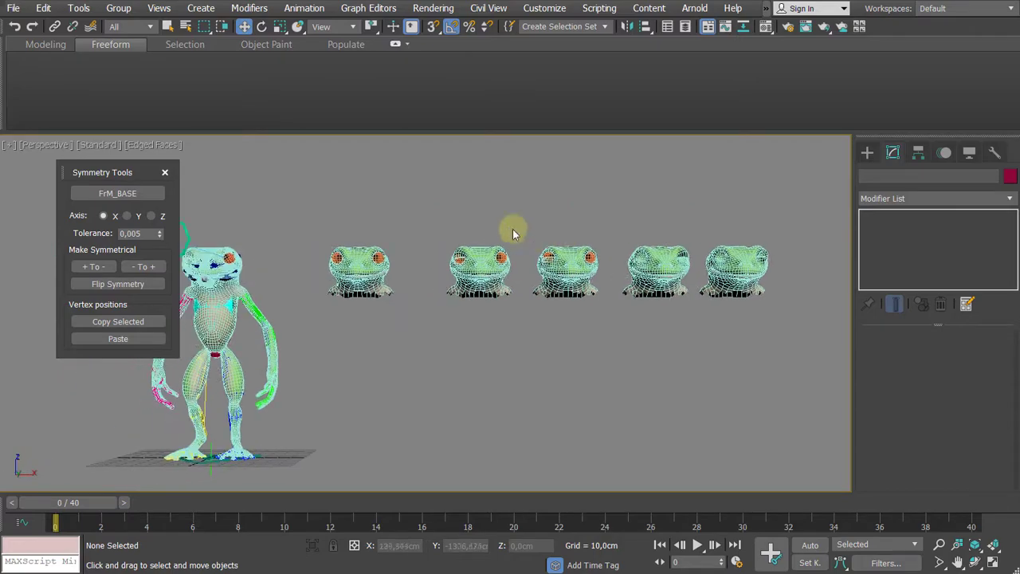
pyautogui.click(165, 173)
# - Examine the frog and the row of morph target heads together, with mesh edges hidden
pyautogui.keyDown('alt'); pyautogui.moveTo(290, 284); pyautogui.dragTo(360, 263, button='middle'); pyautogui.keyUp('alt')
pyautogui.scroll(5, 448, 305)
pyautogui.scroll(-3, 522, 271)
pyautogui.scroll(5, 361, 250)
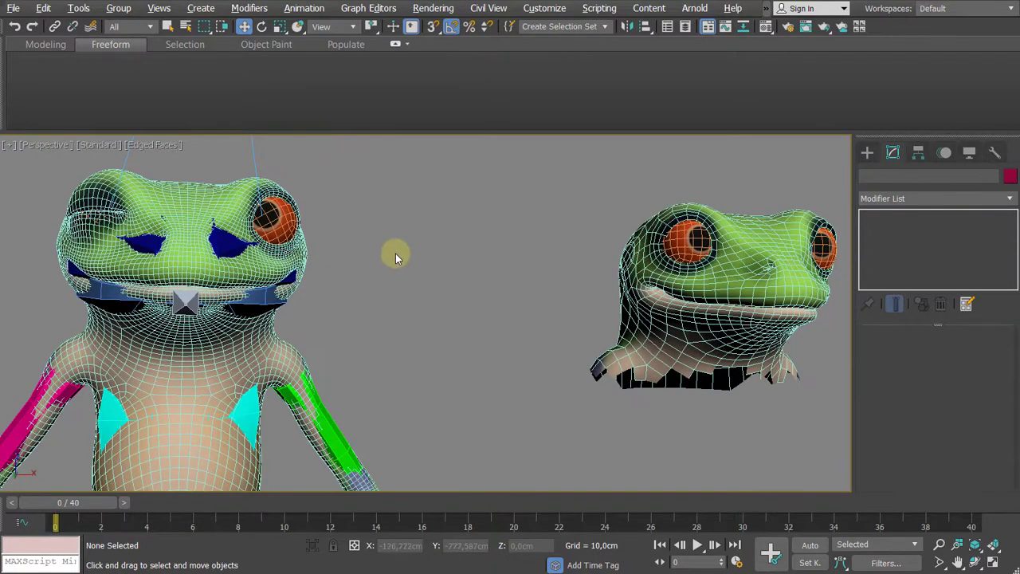
pyautogui.press('F4')
pyautogui.scroll(-5, 410, 255)
pyautogui.moveTo(461, 247); pyautogui.dragTo(391, 250, button='middle')
pyautogui.moveTo(378, 213); pyautogui.dragTo(400, 212, button='middle')
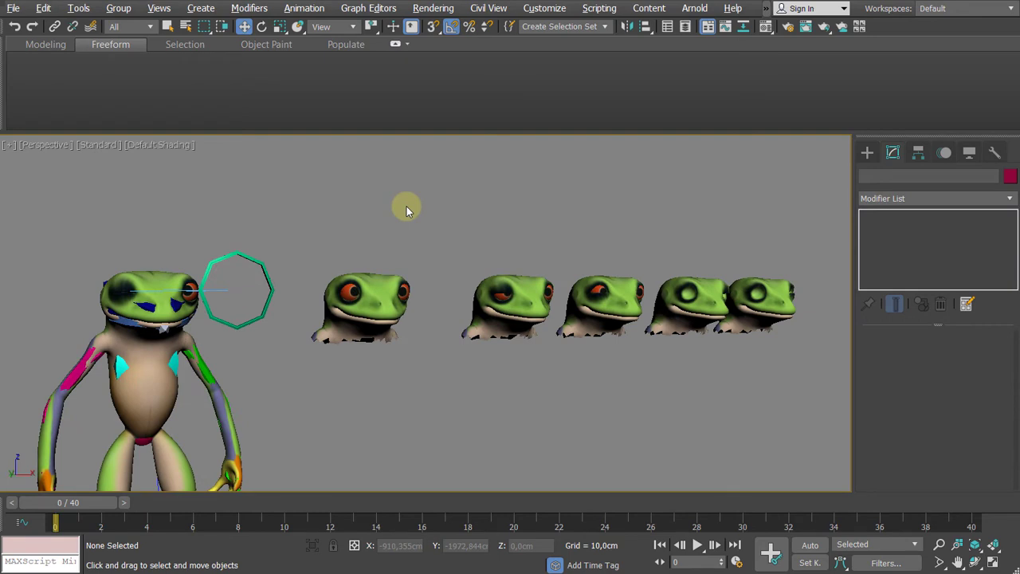